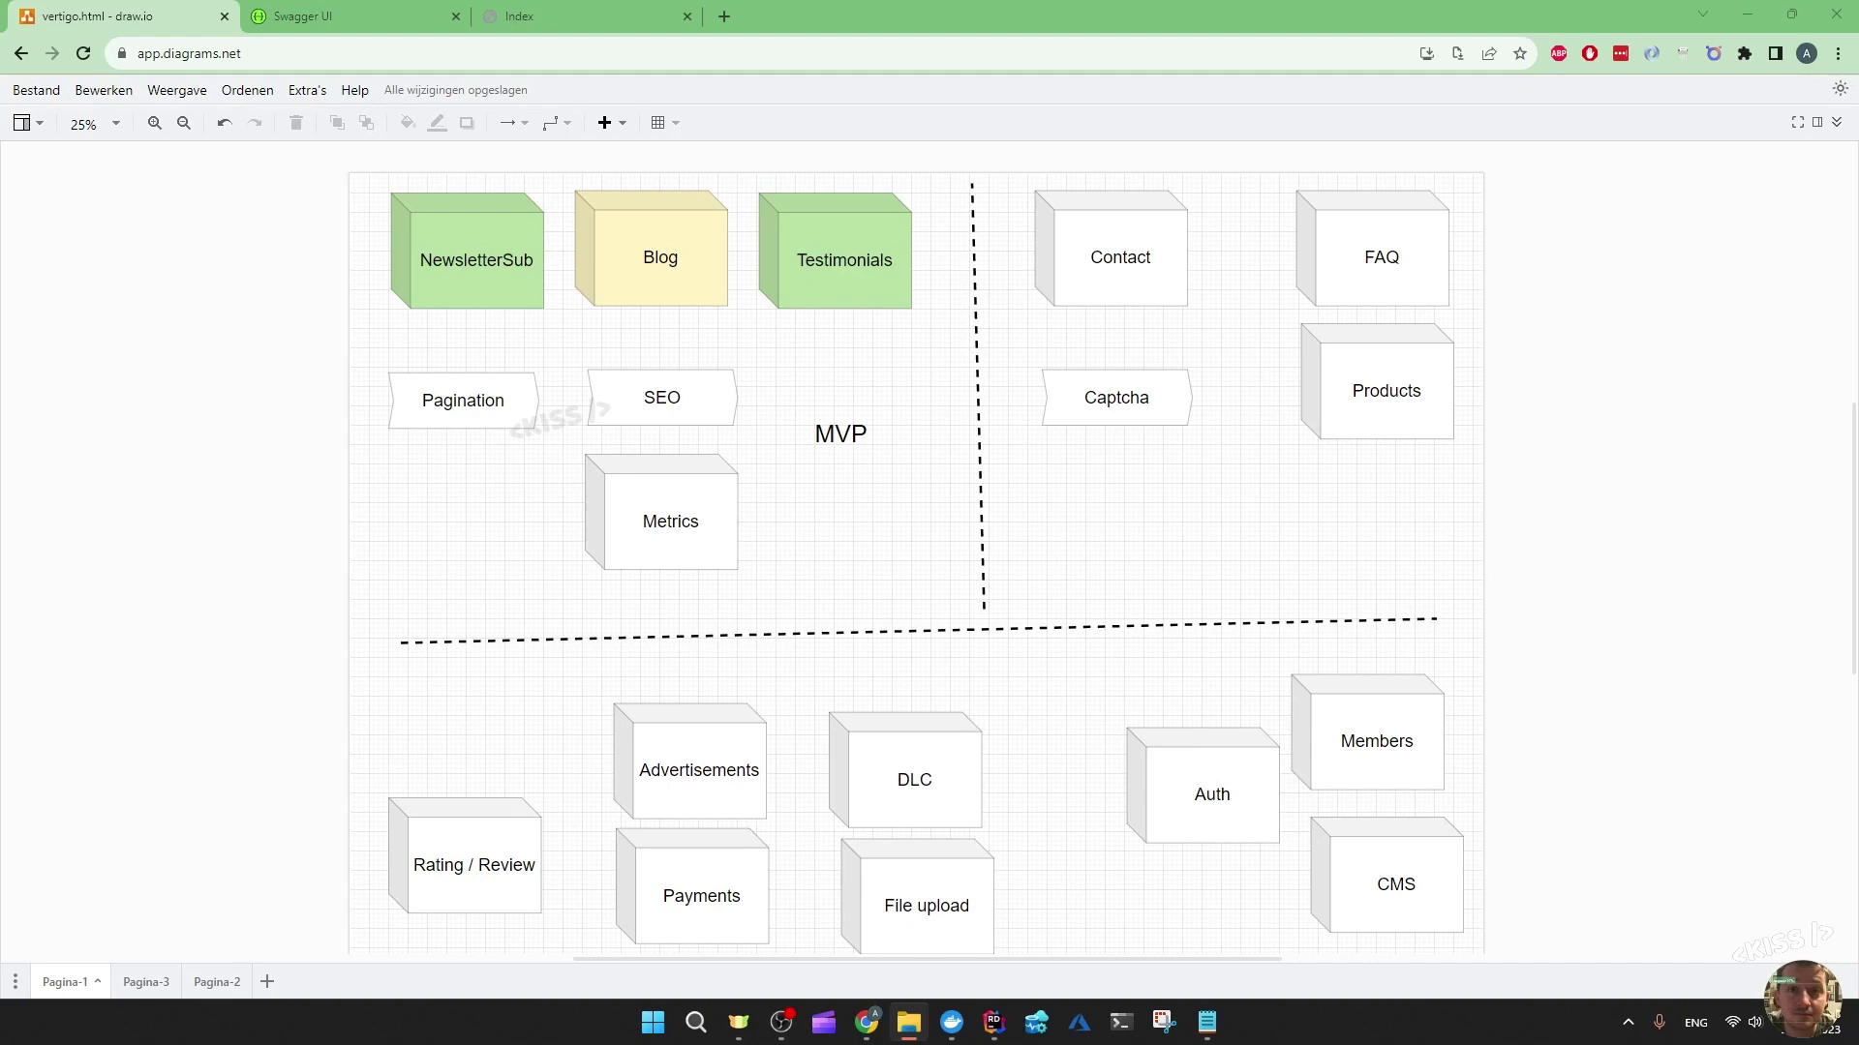
# - Check the blog's Index page, then recolour Pagination and Blog and move Captcha in the diagram
pyautogui.hotkey('ctrl', '3')
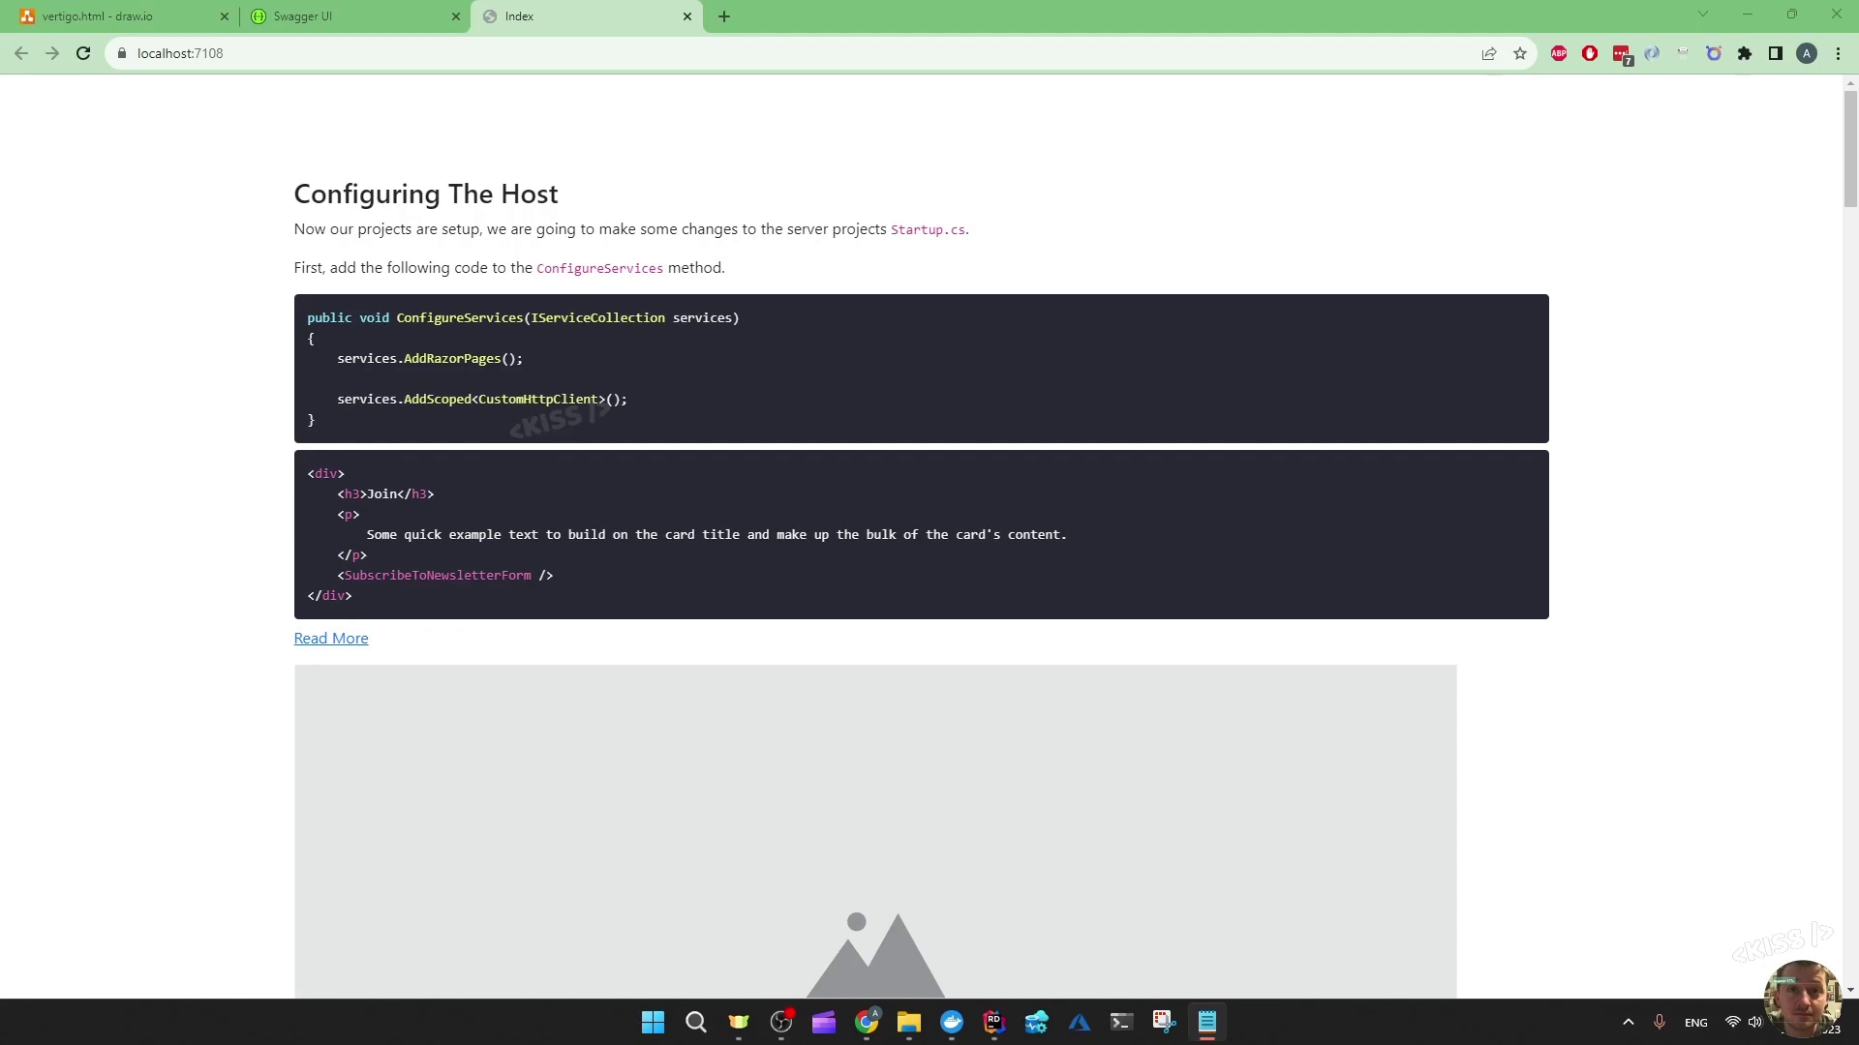
pyautogui.hotkey('ctrl', '1')
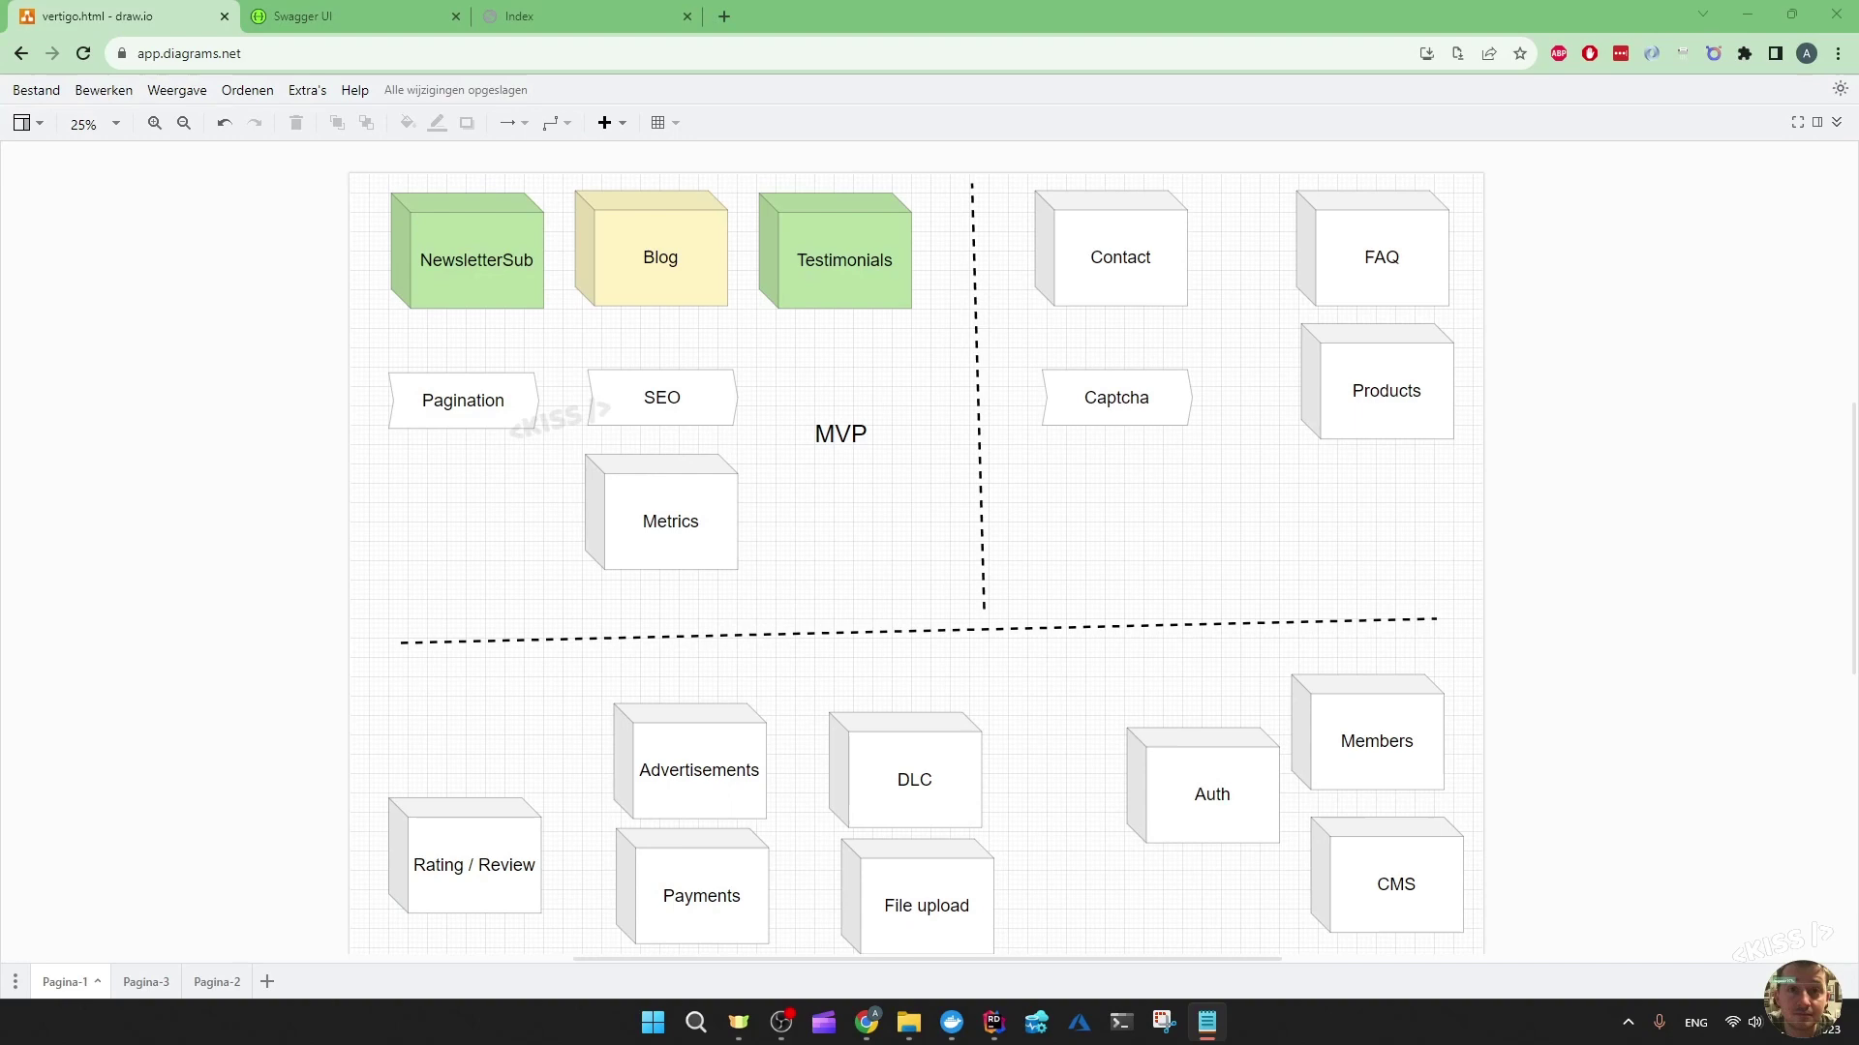
pyautogui.click(208, 472)
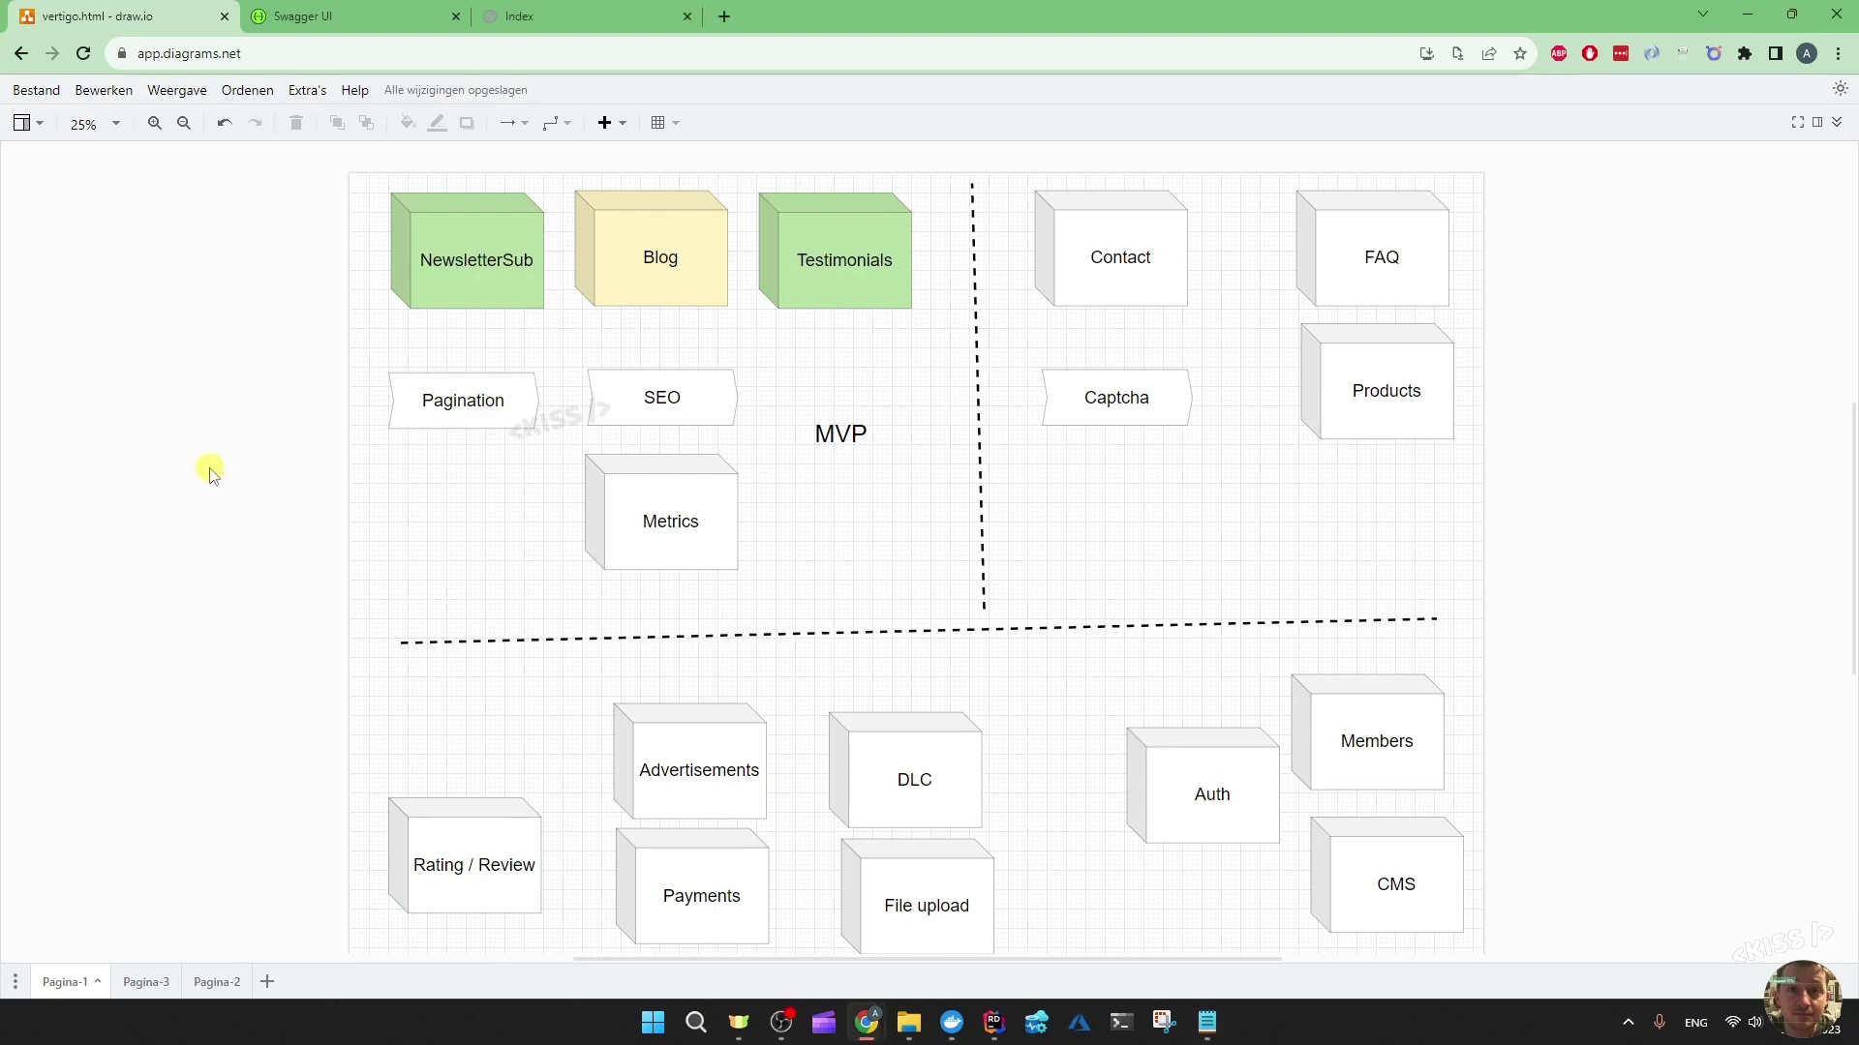
pyautogui.click(415, 416)
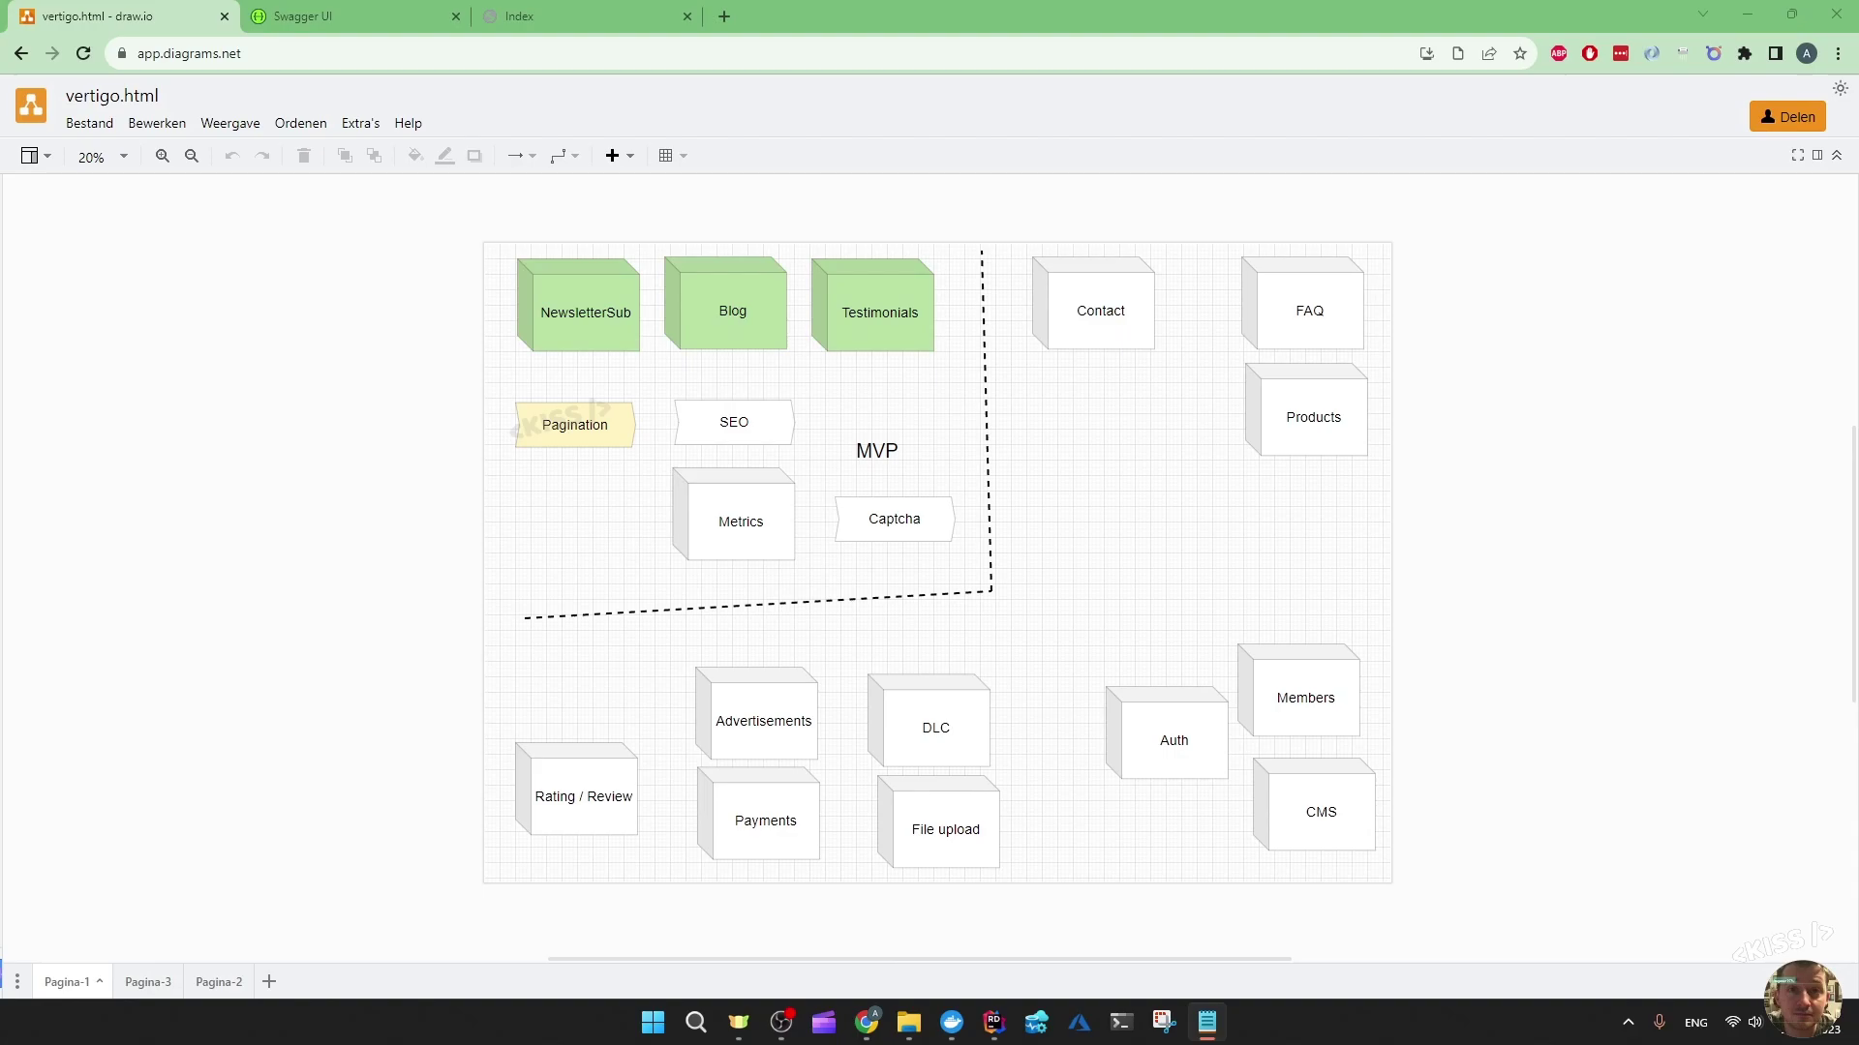
pyautogui.hotkey('alt', 'Tab')
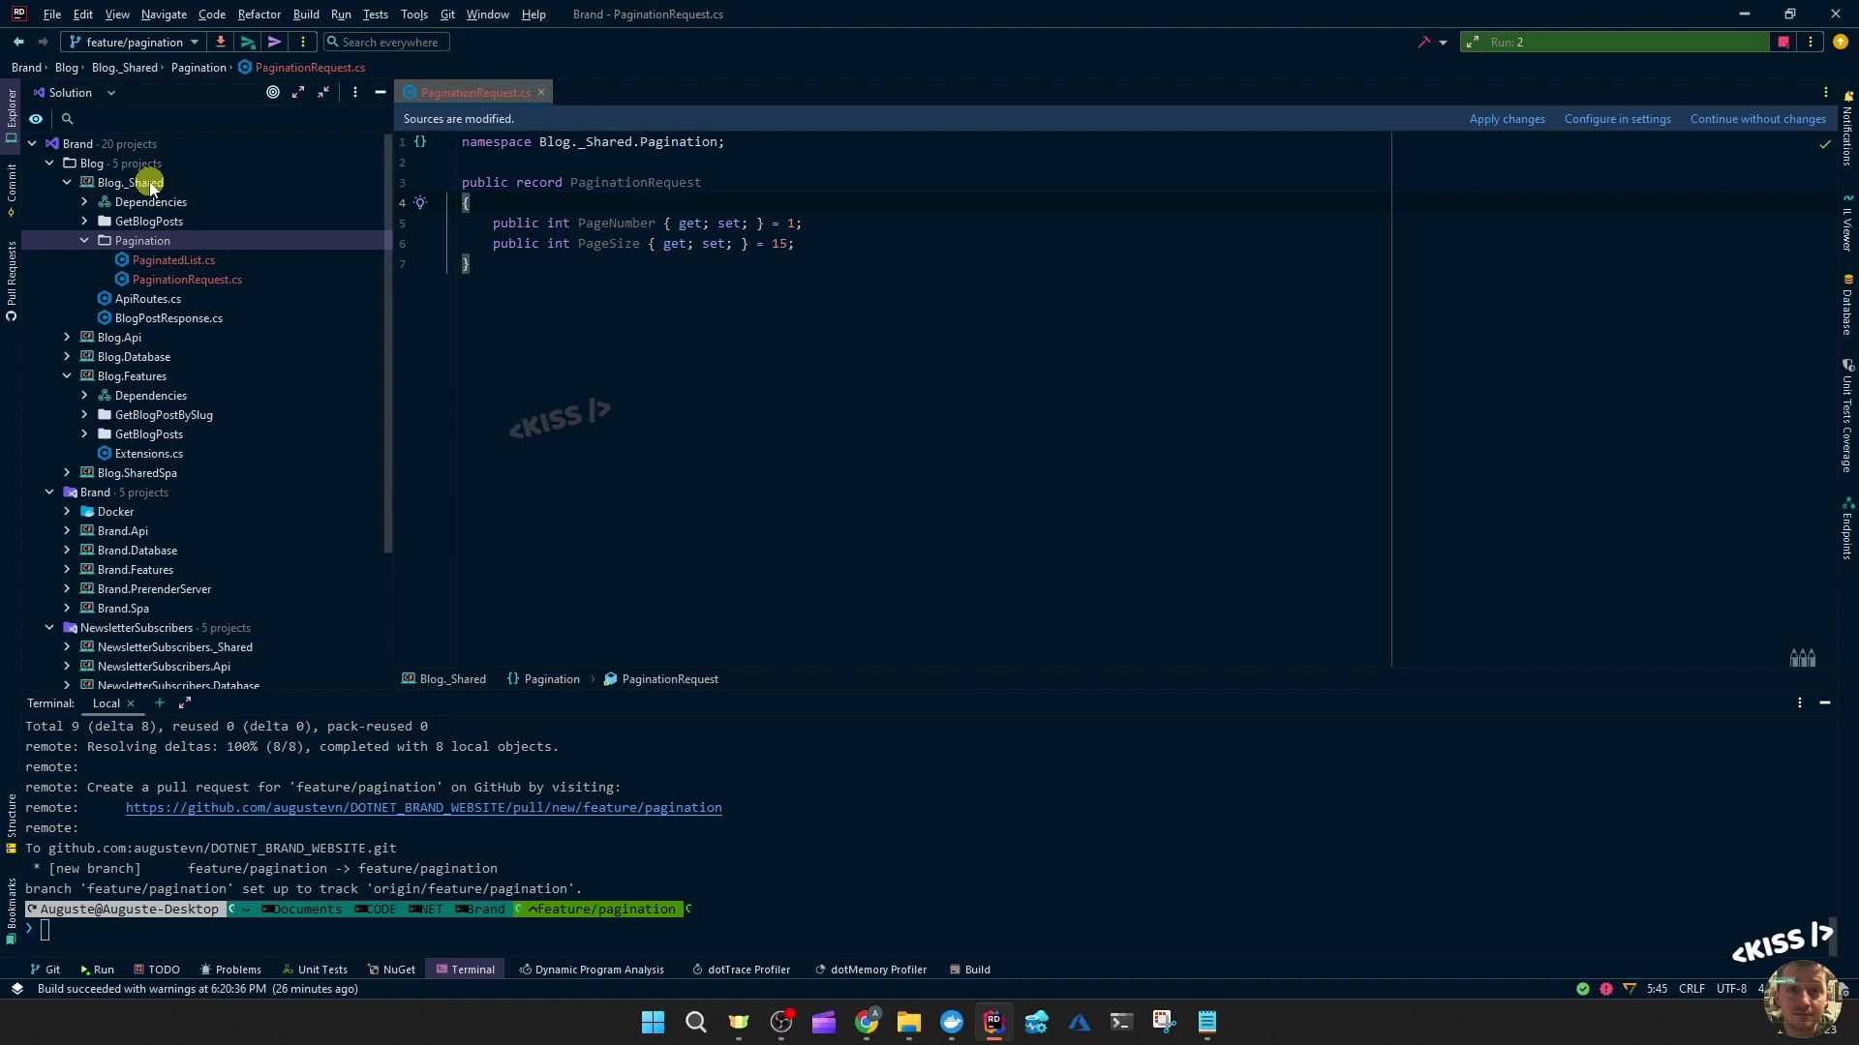
pyautogui.click(923, 246)
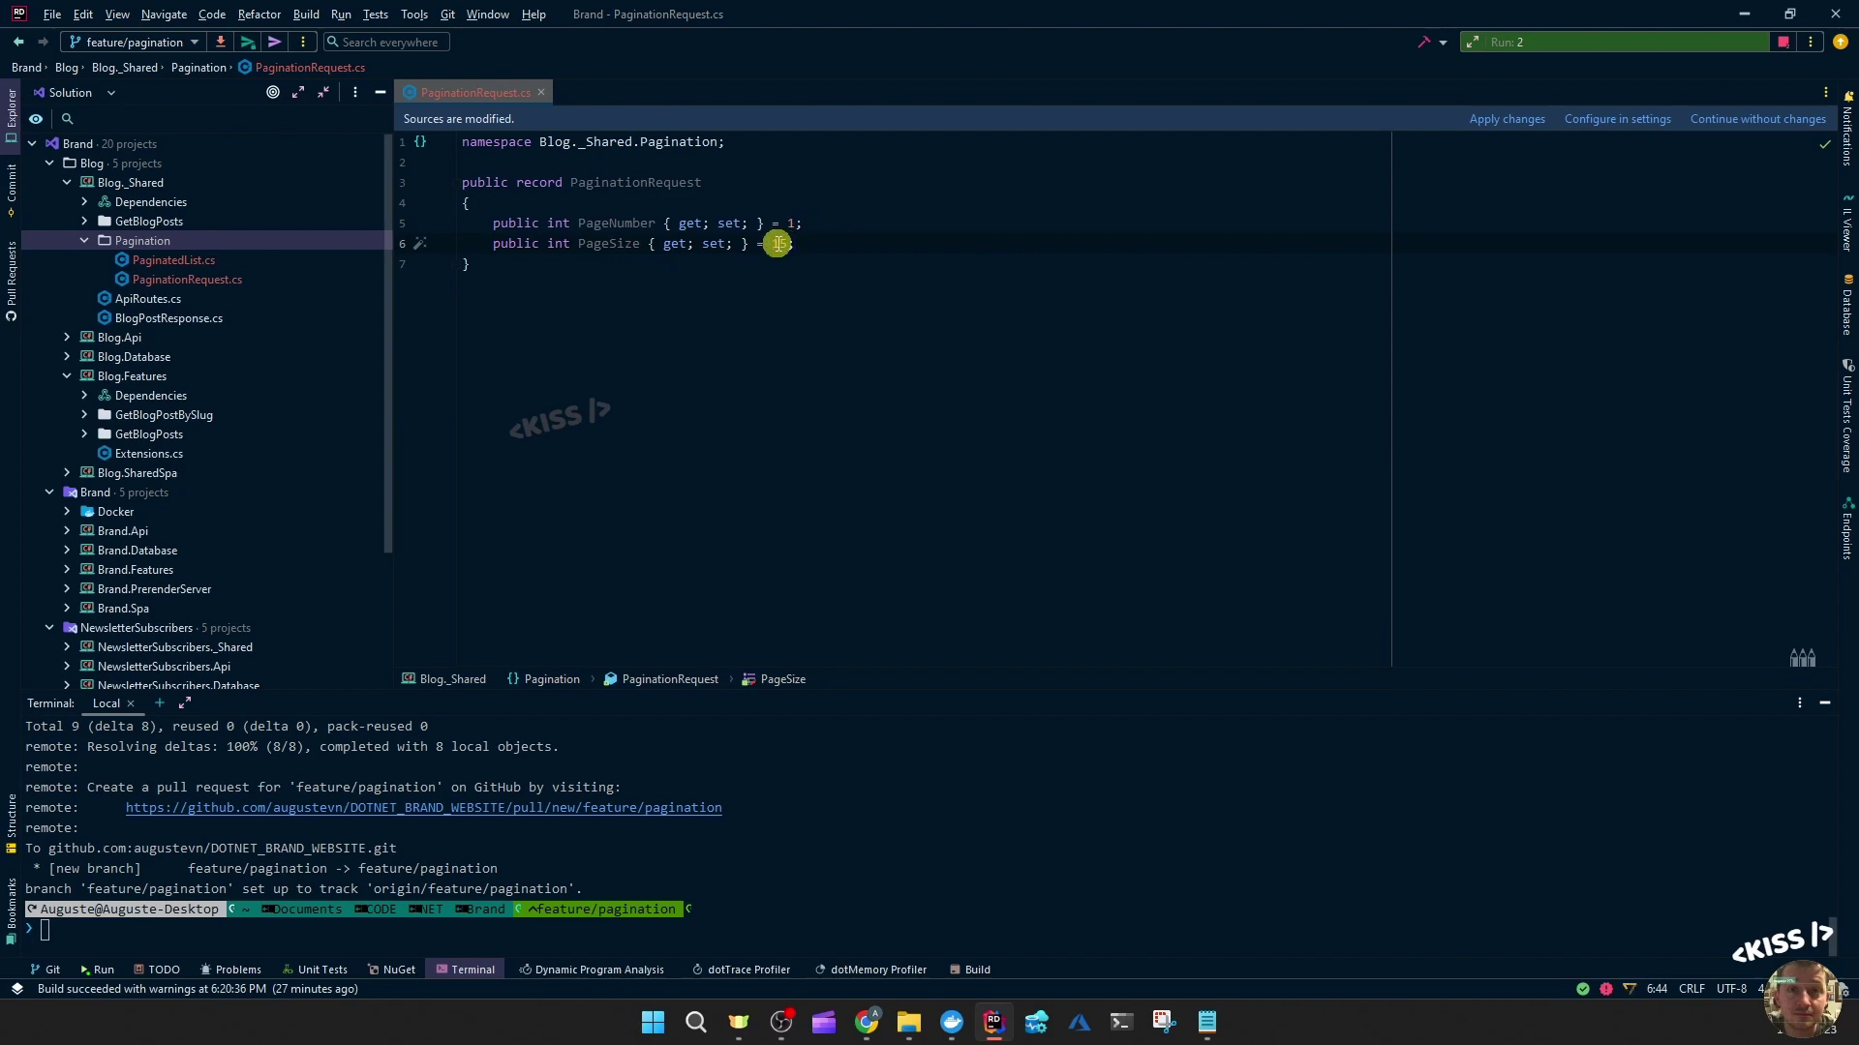
pyautogui.click(807, 244)
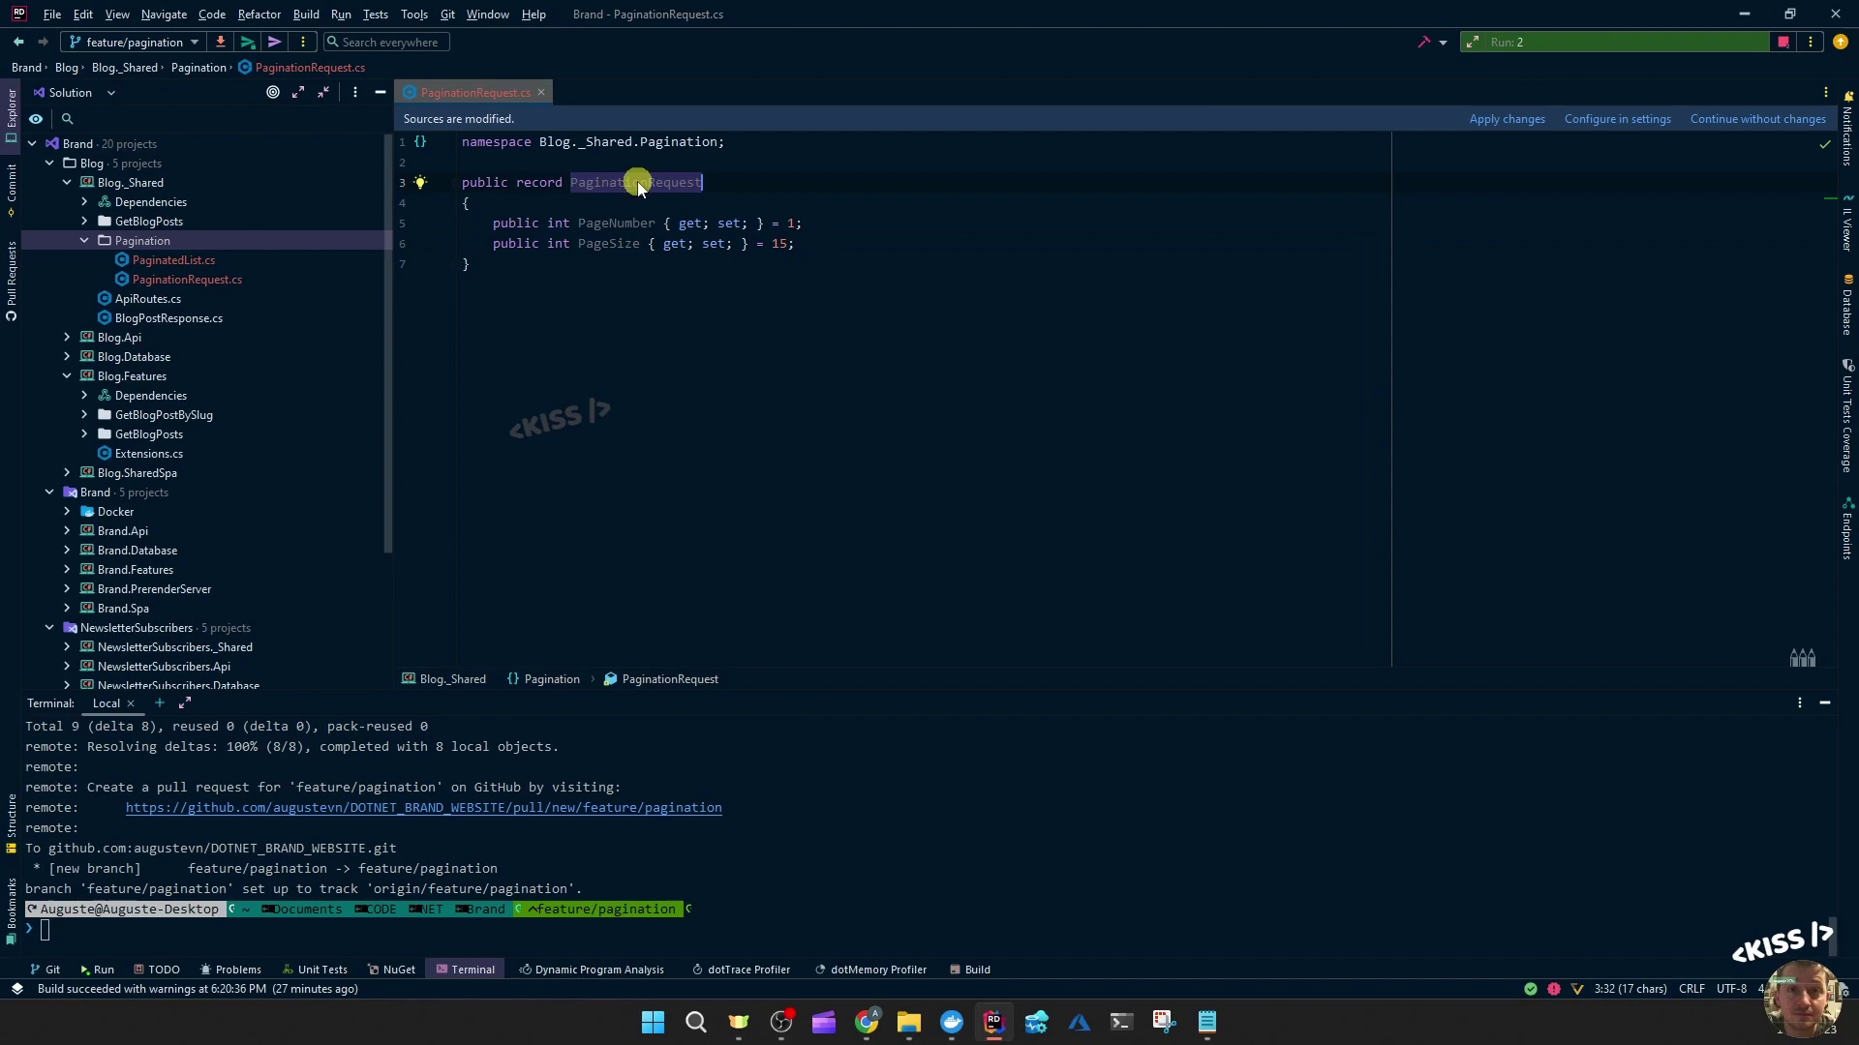
pyautogui.click(536, 266)
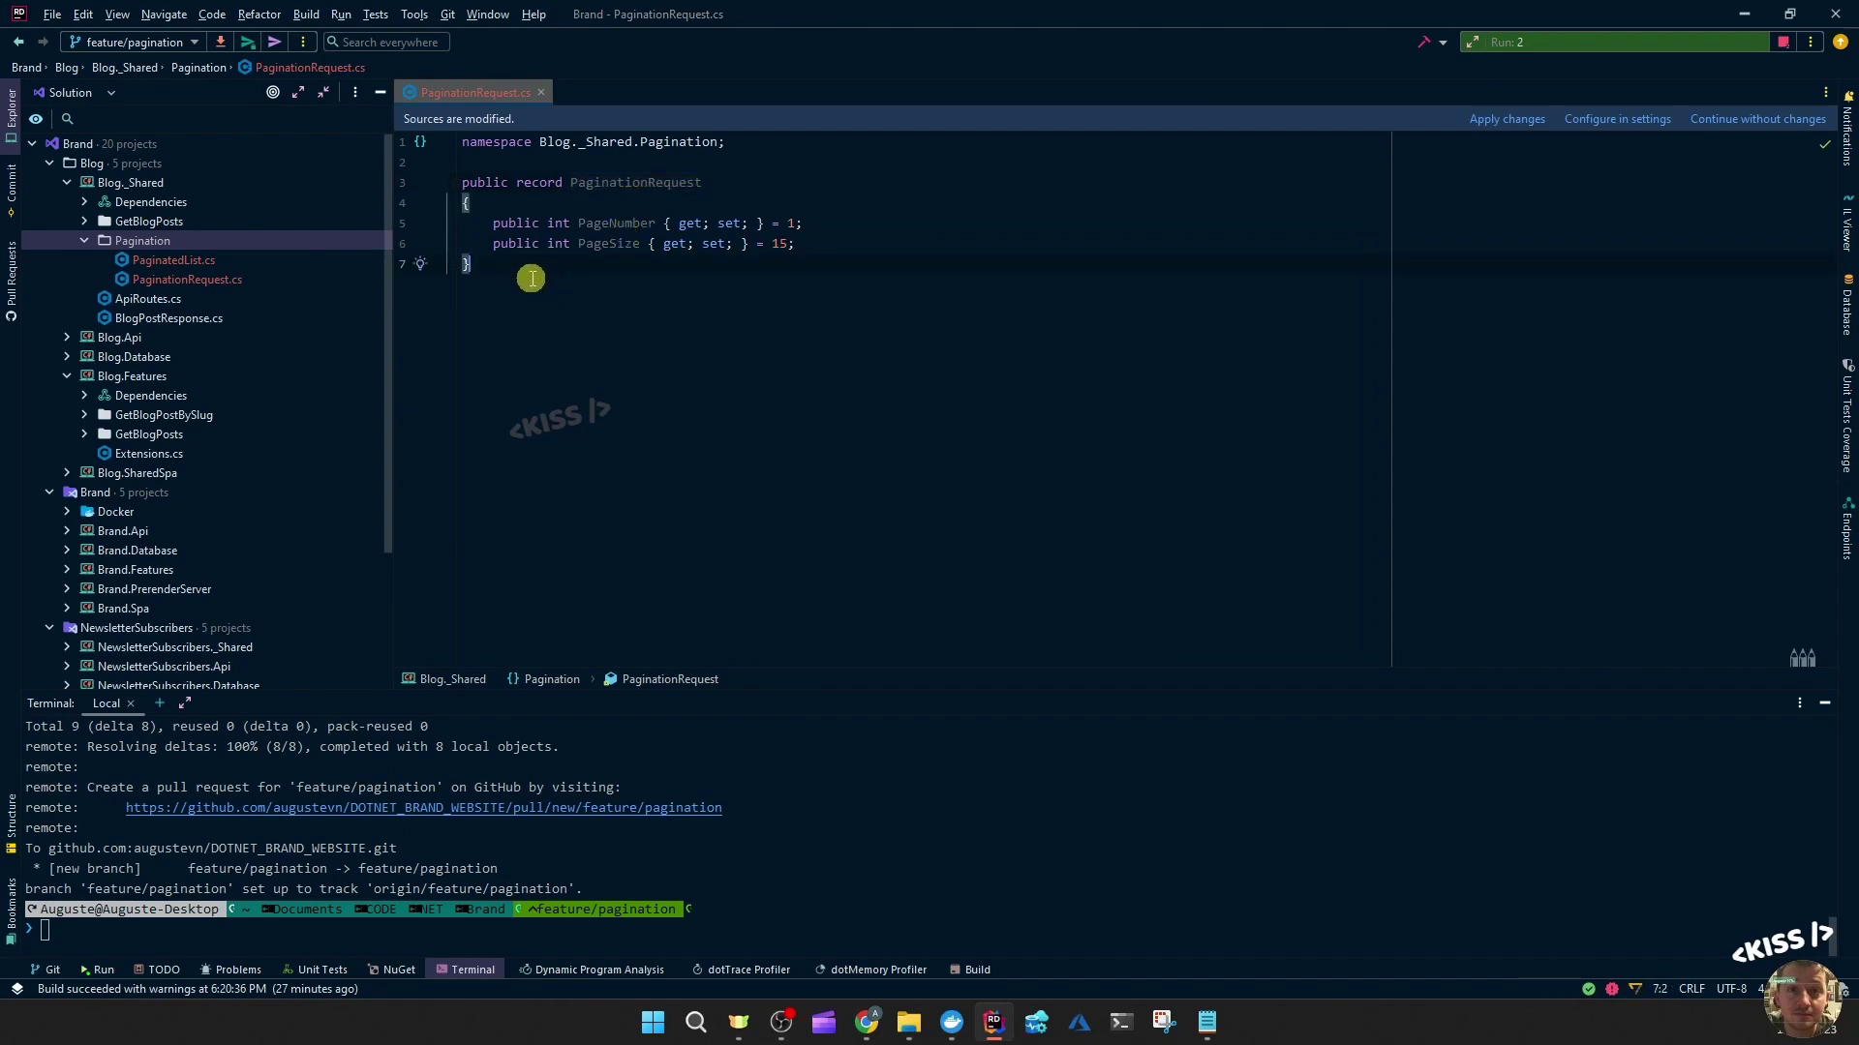
pyautogui.moveTo(536, 273); pyautogui.dragTo(353, 193)
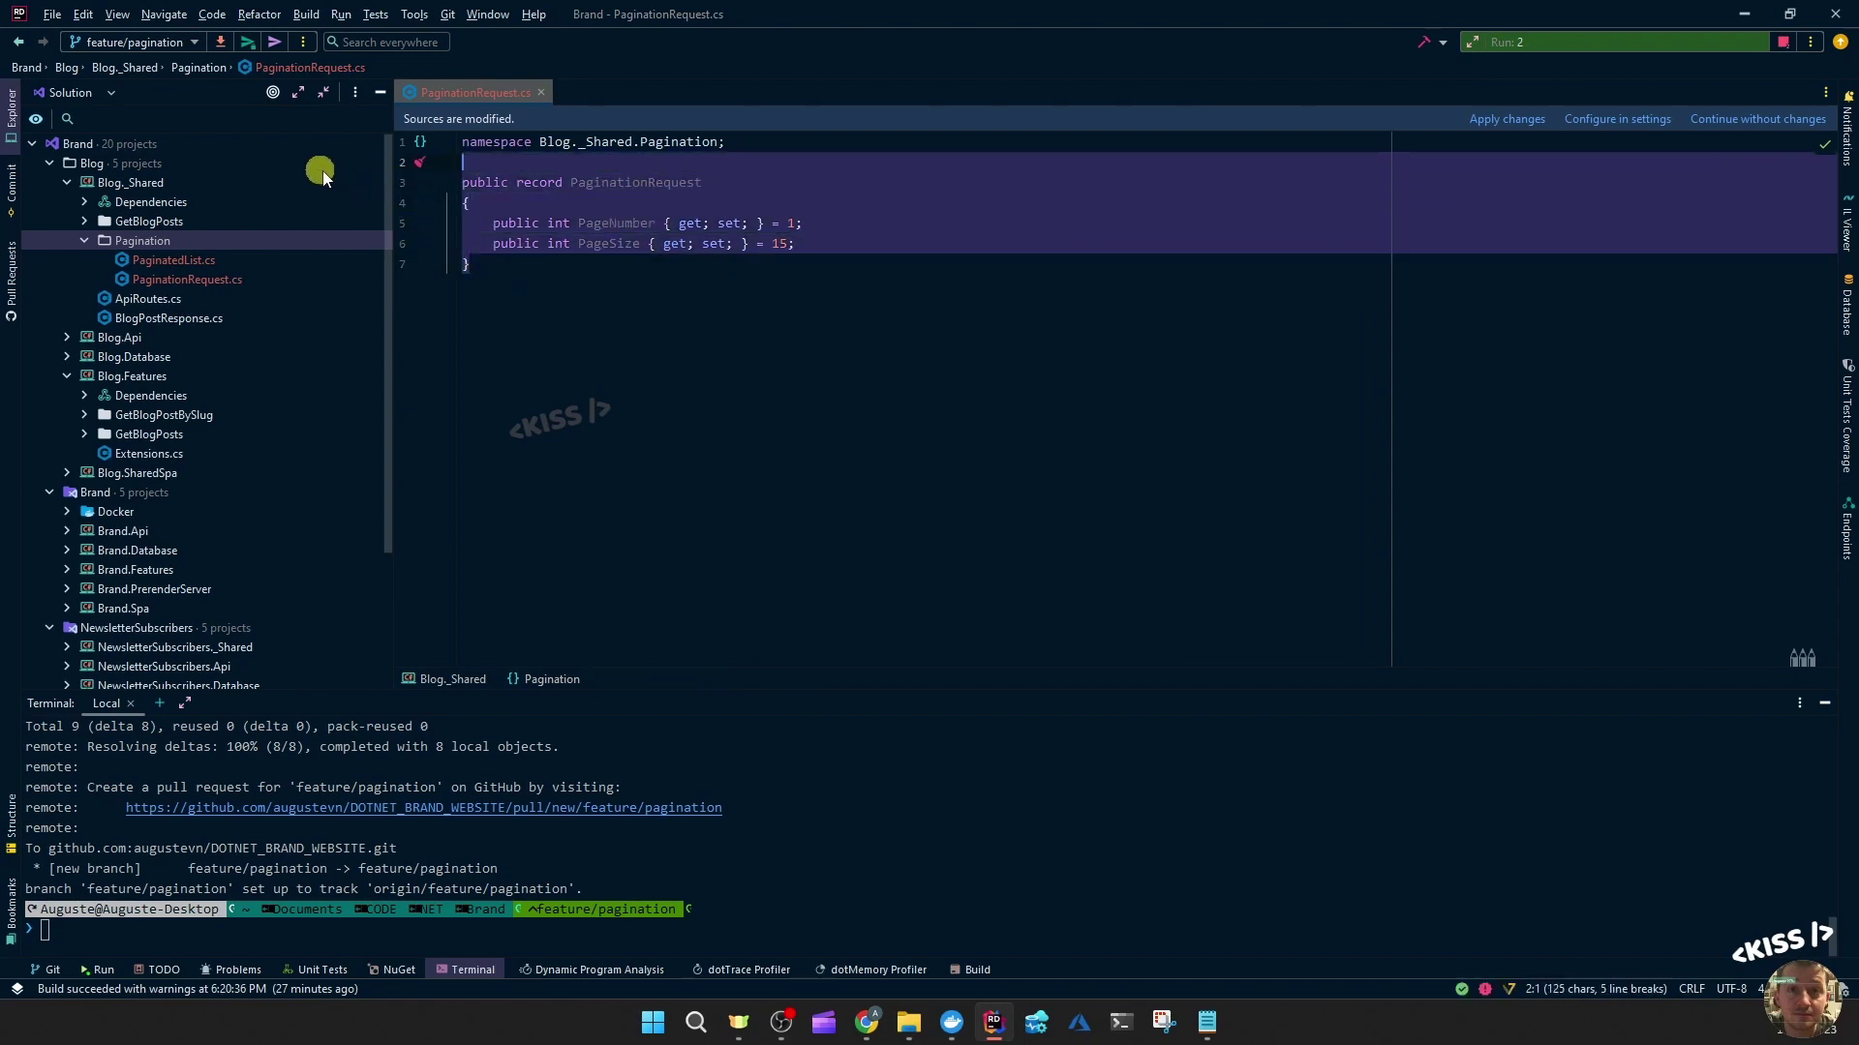
pyautogui.click(579, 289)
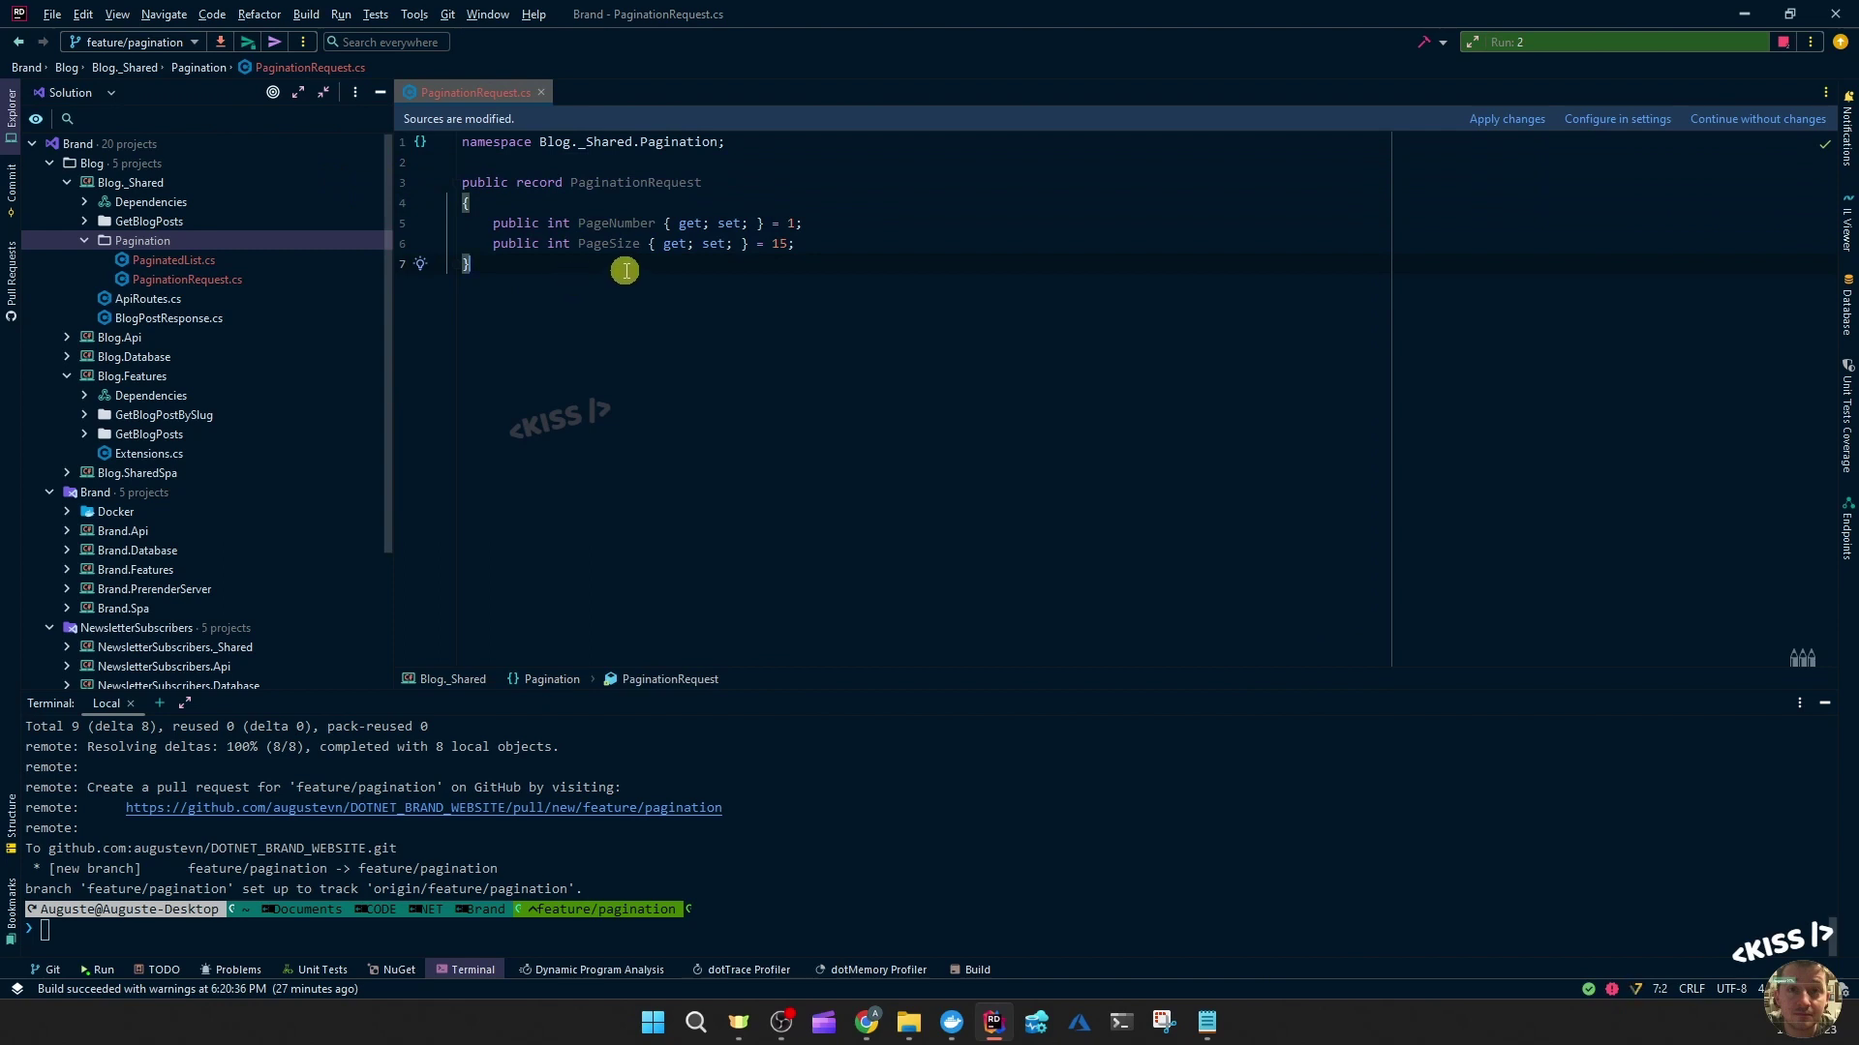
pyautogui.doubleClick(607, 243)
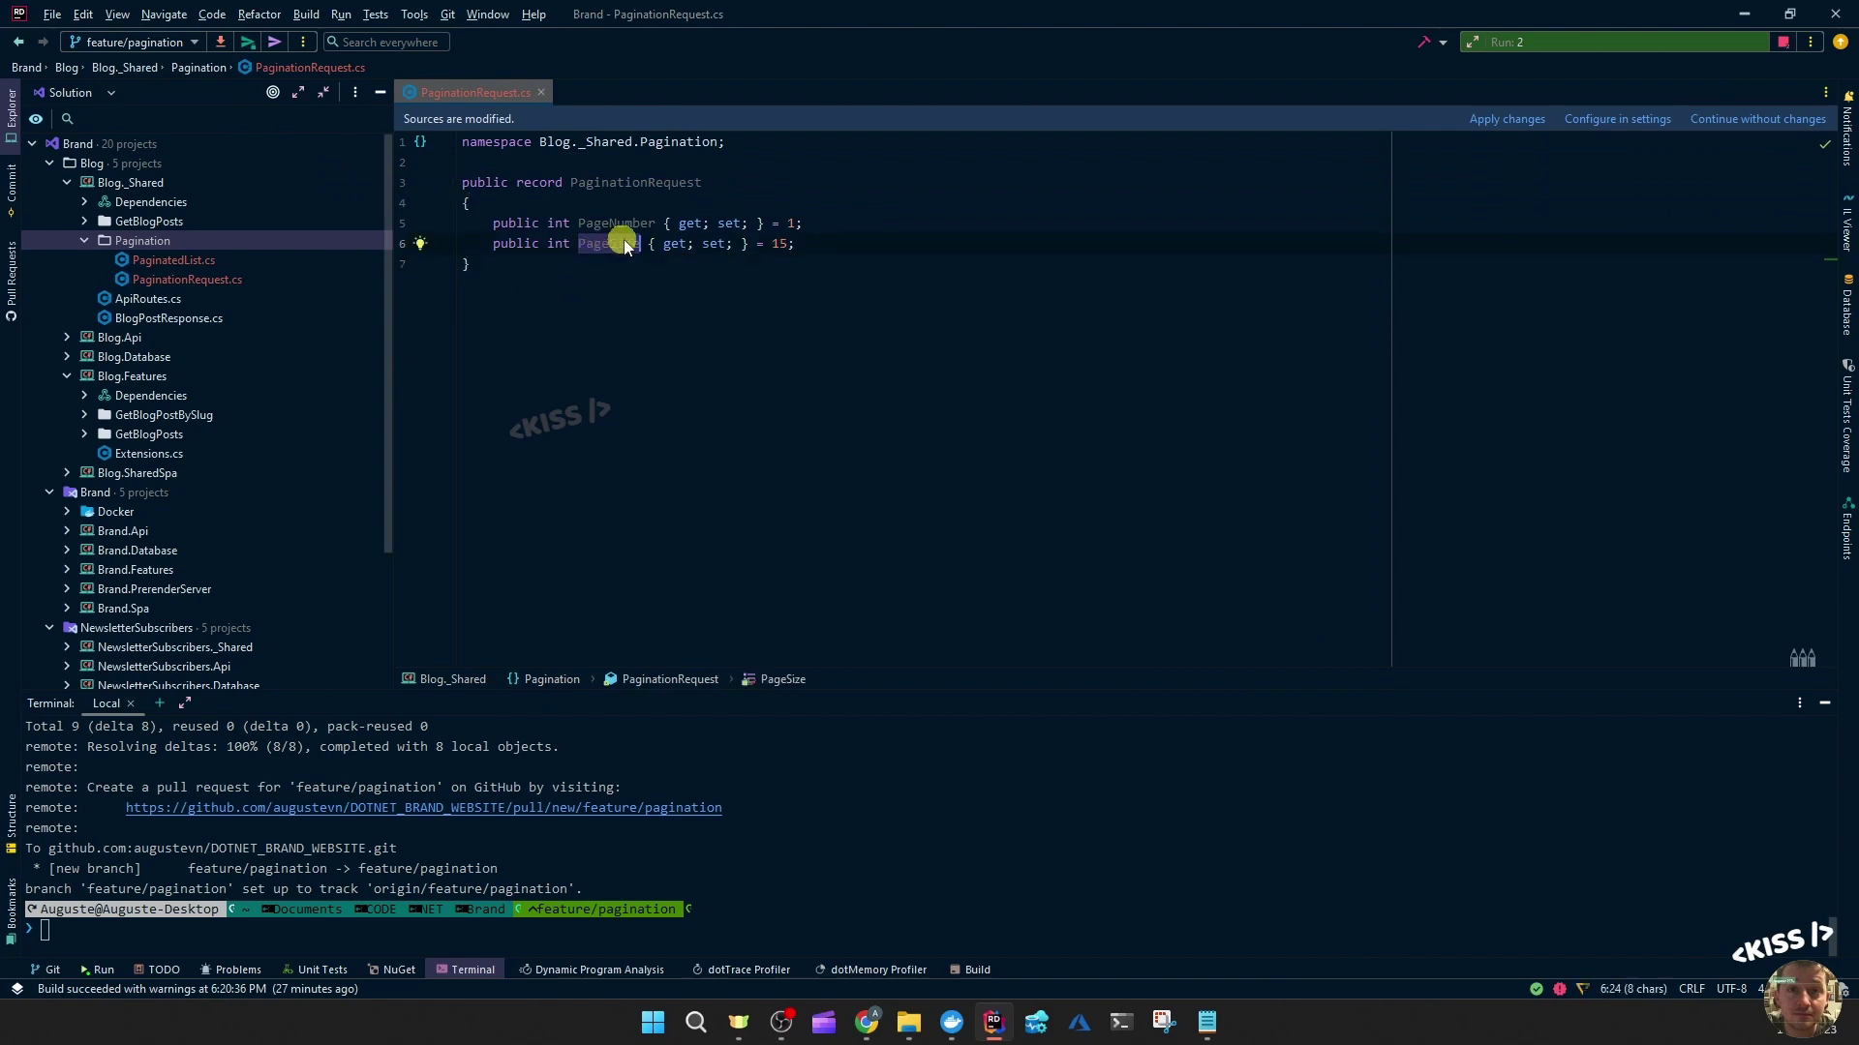
pyautogui.doubleClick(615, 223)
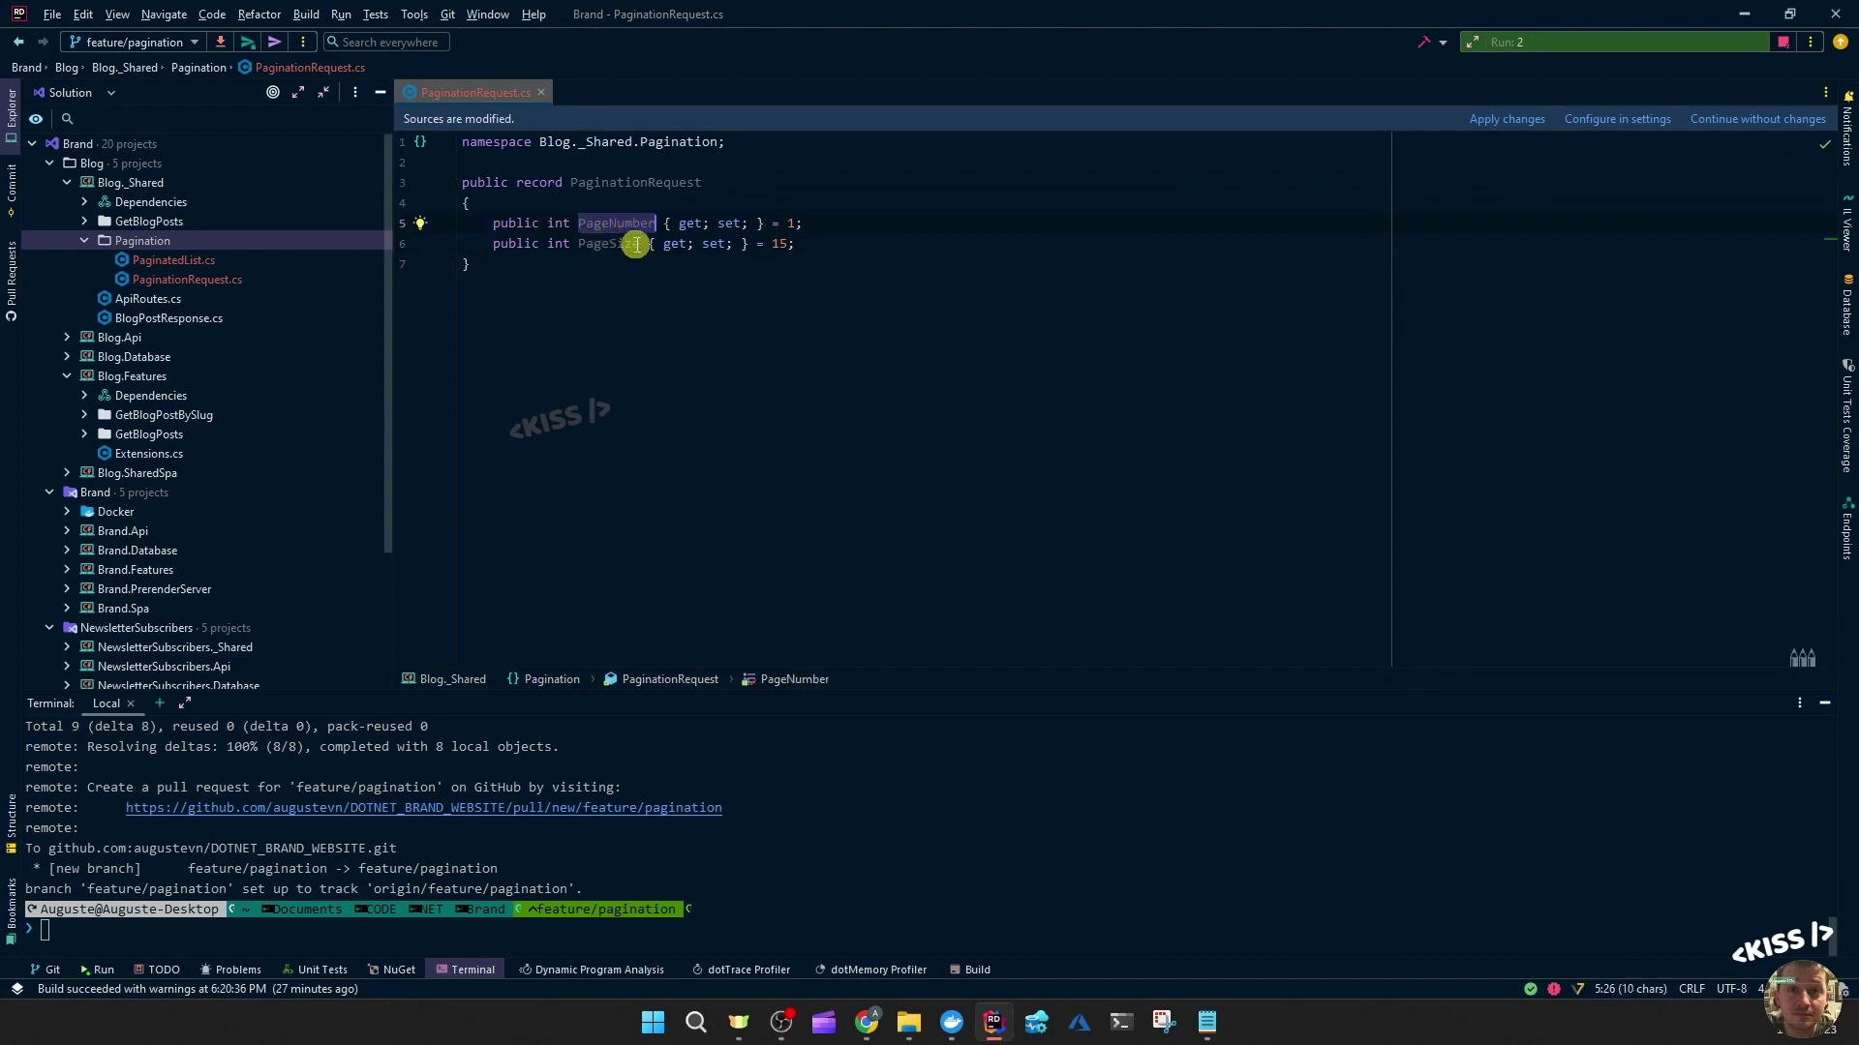
pyautogui.moveTo(607, 244)
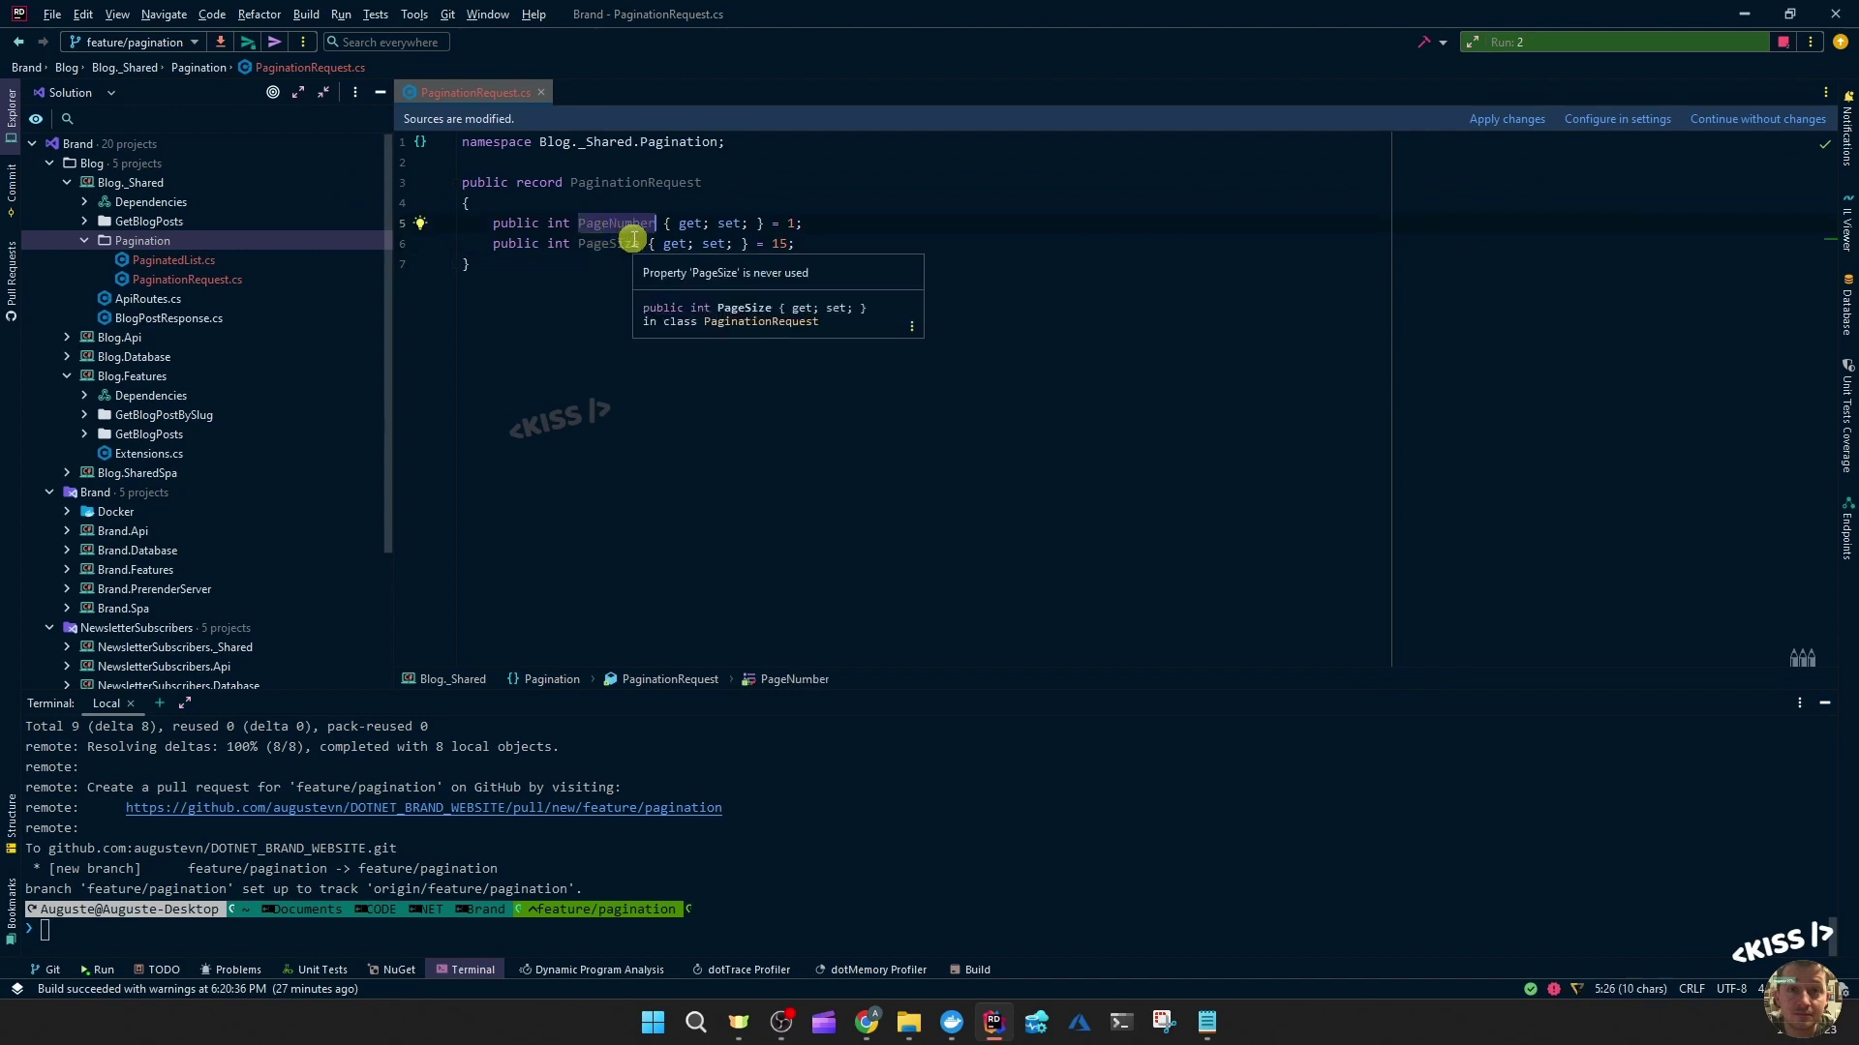
pyautogui.click(606, 292)
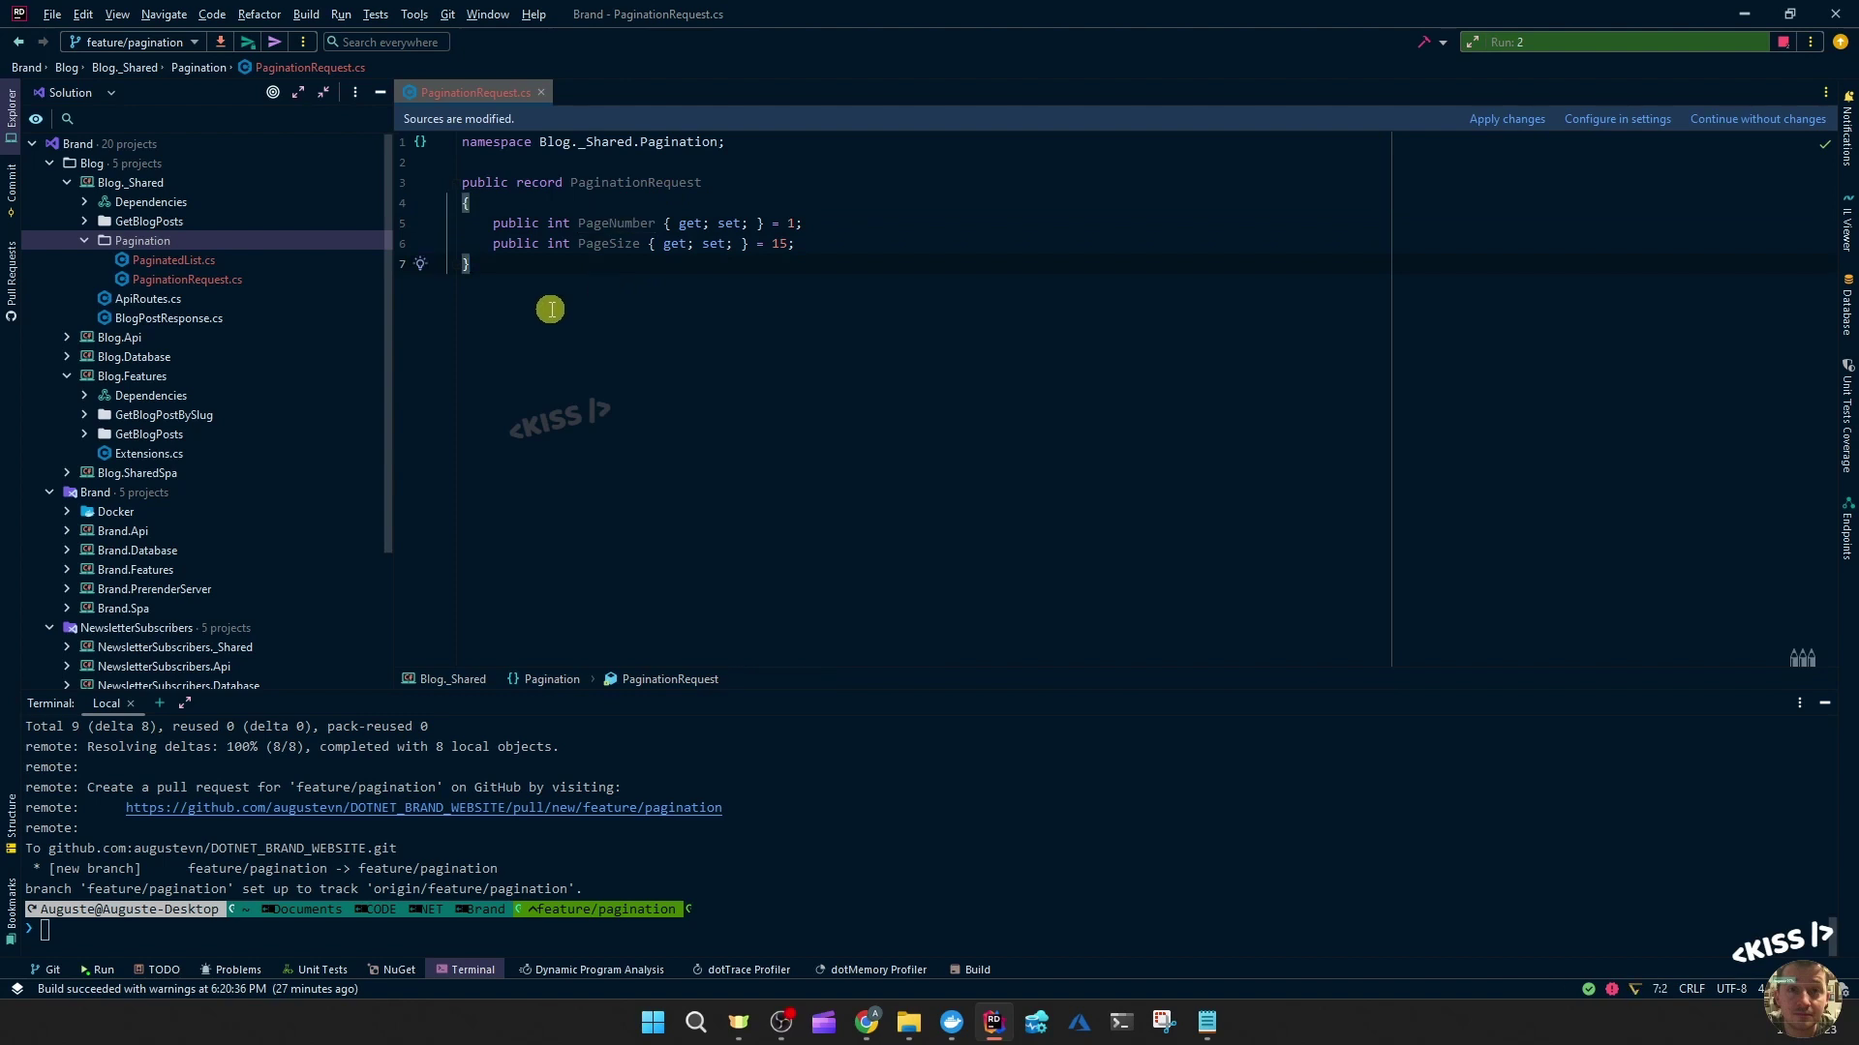
# - Open PaginatedList.cs and review its parameterless and paging constructors
pyautogui.doubleClick(213, 263)
pyautogui.scroll(3, 901, 223)
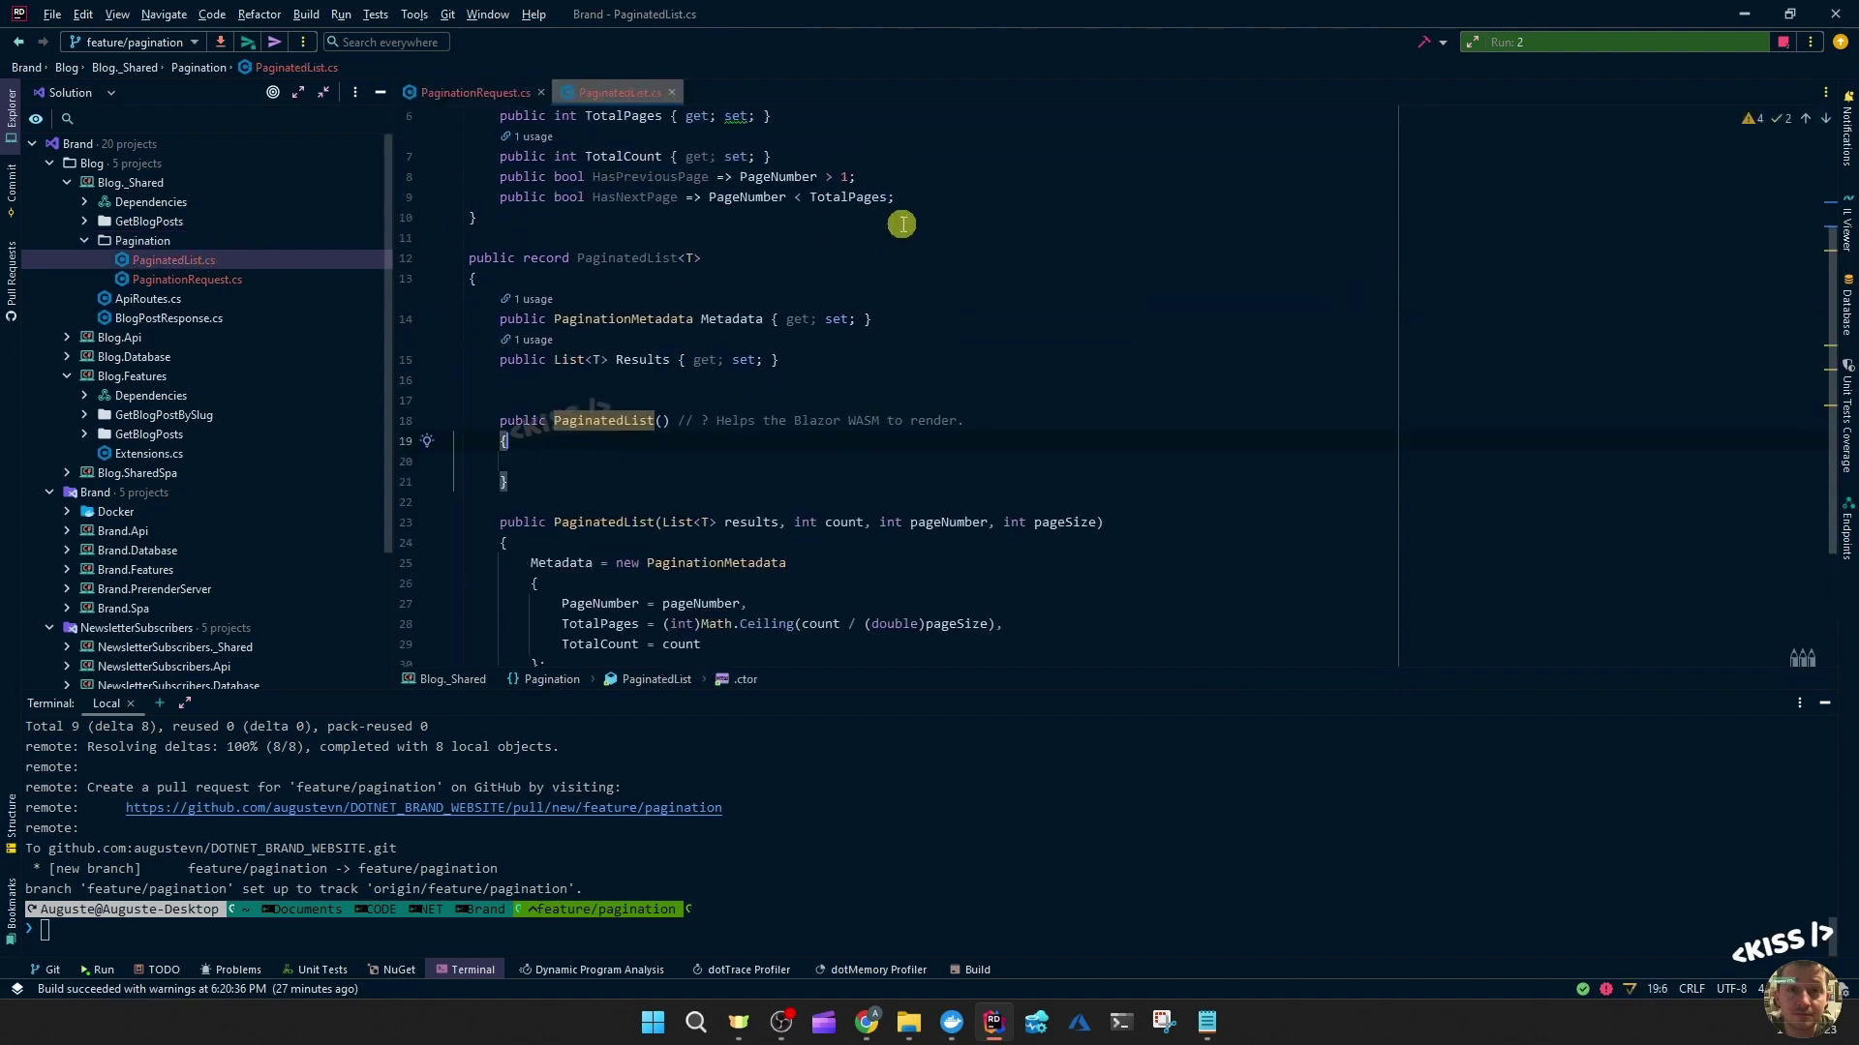
pyautogui.scroll(-5, 902, 218)
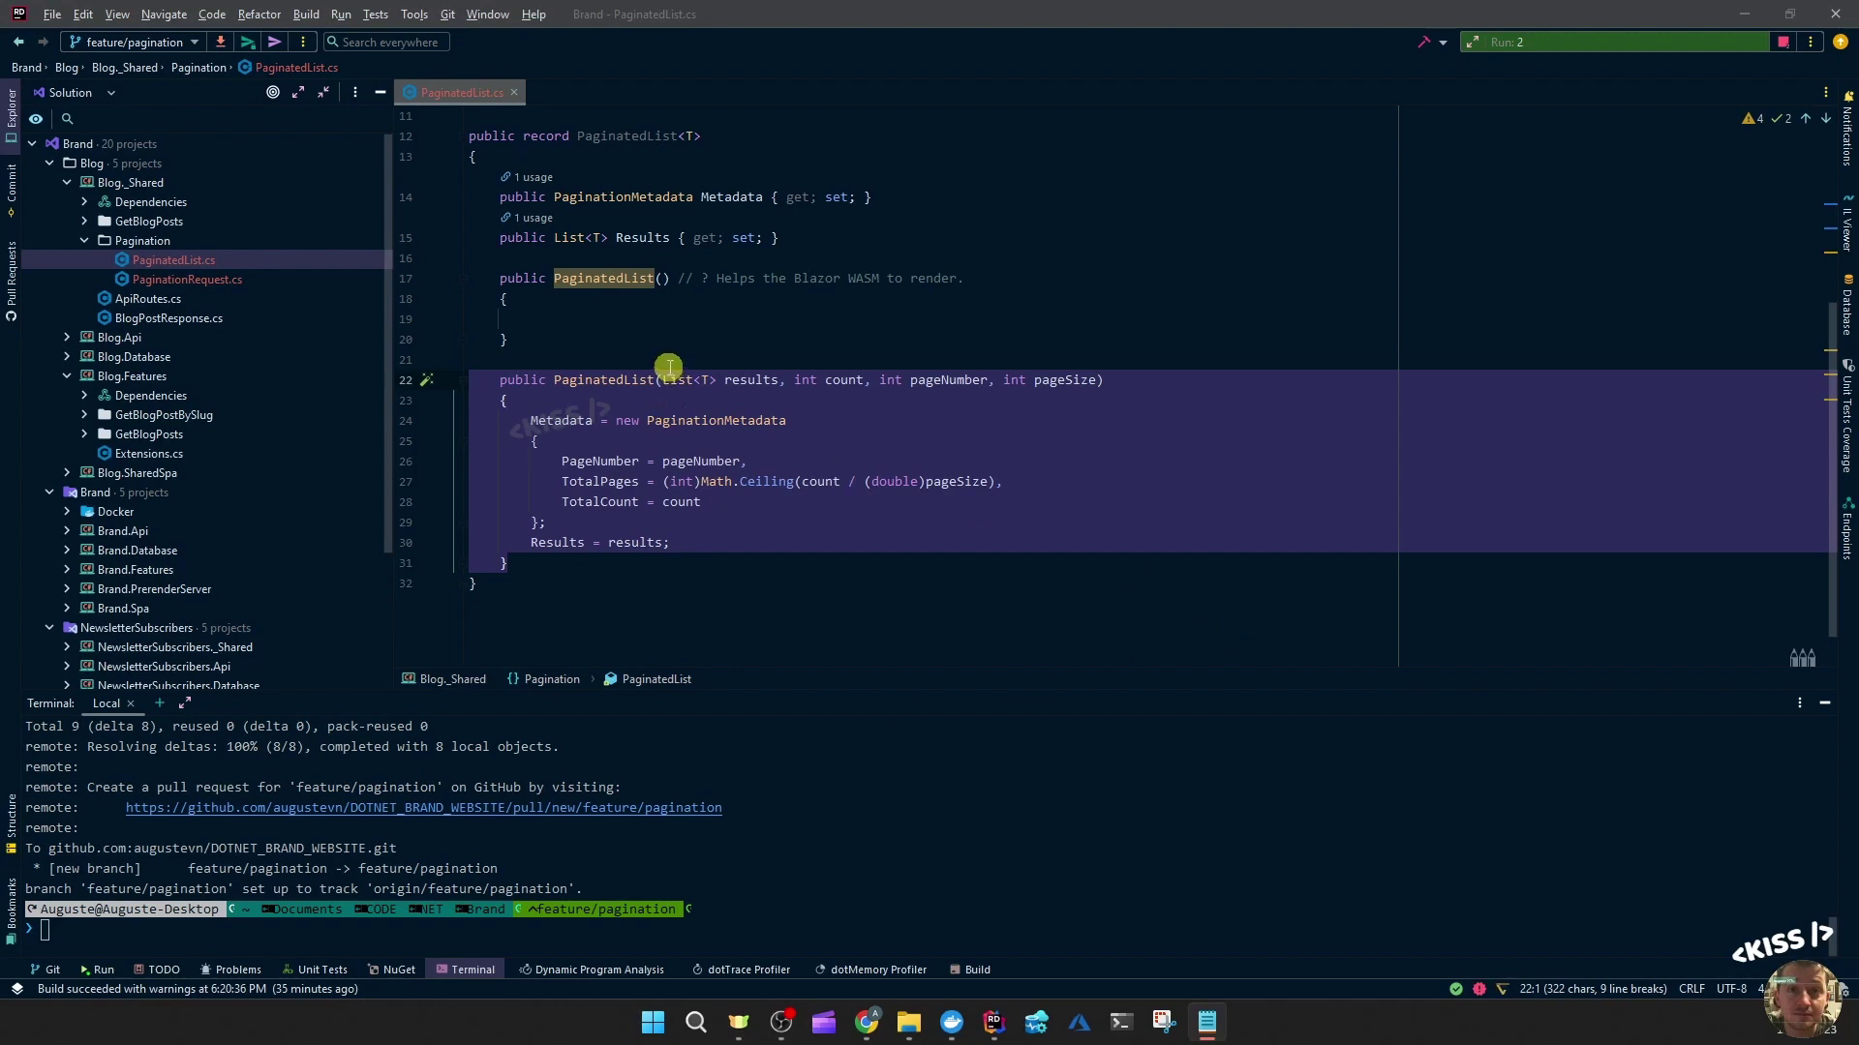
pyautogui.click(628, 325)
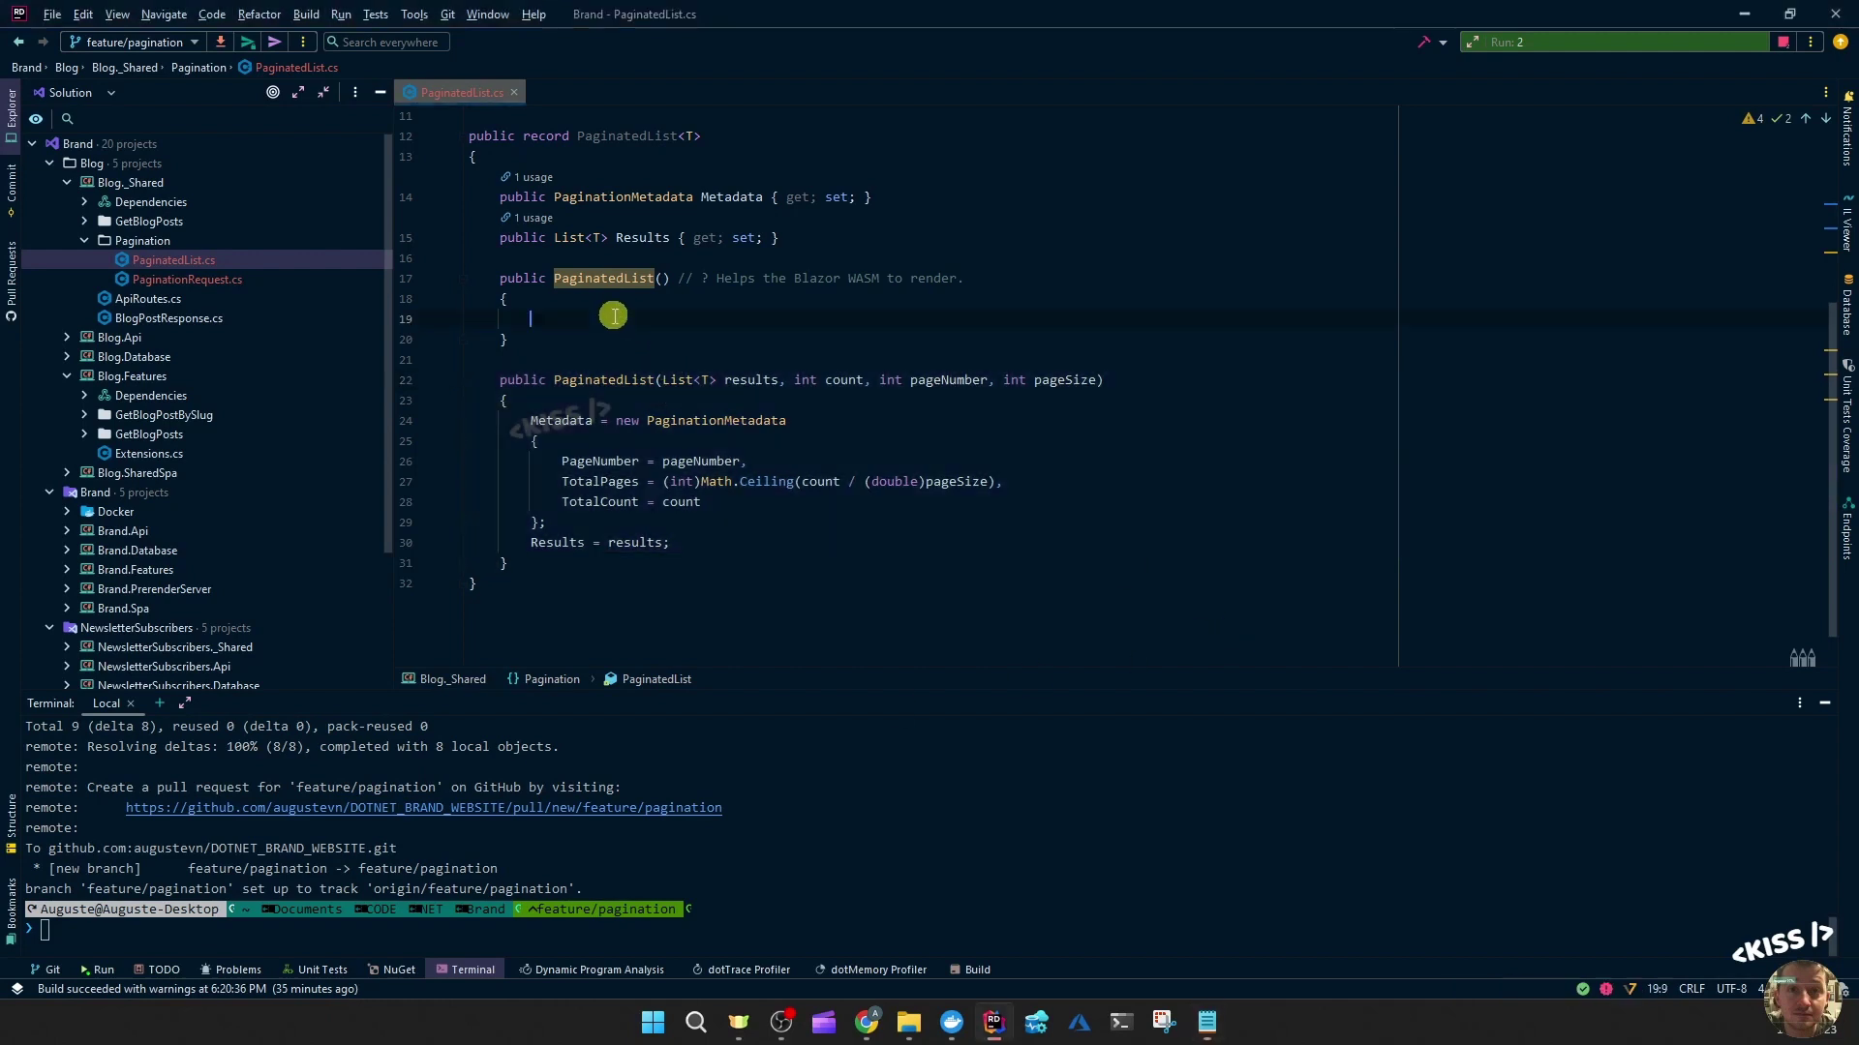
pyautogui.click(662, 277)
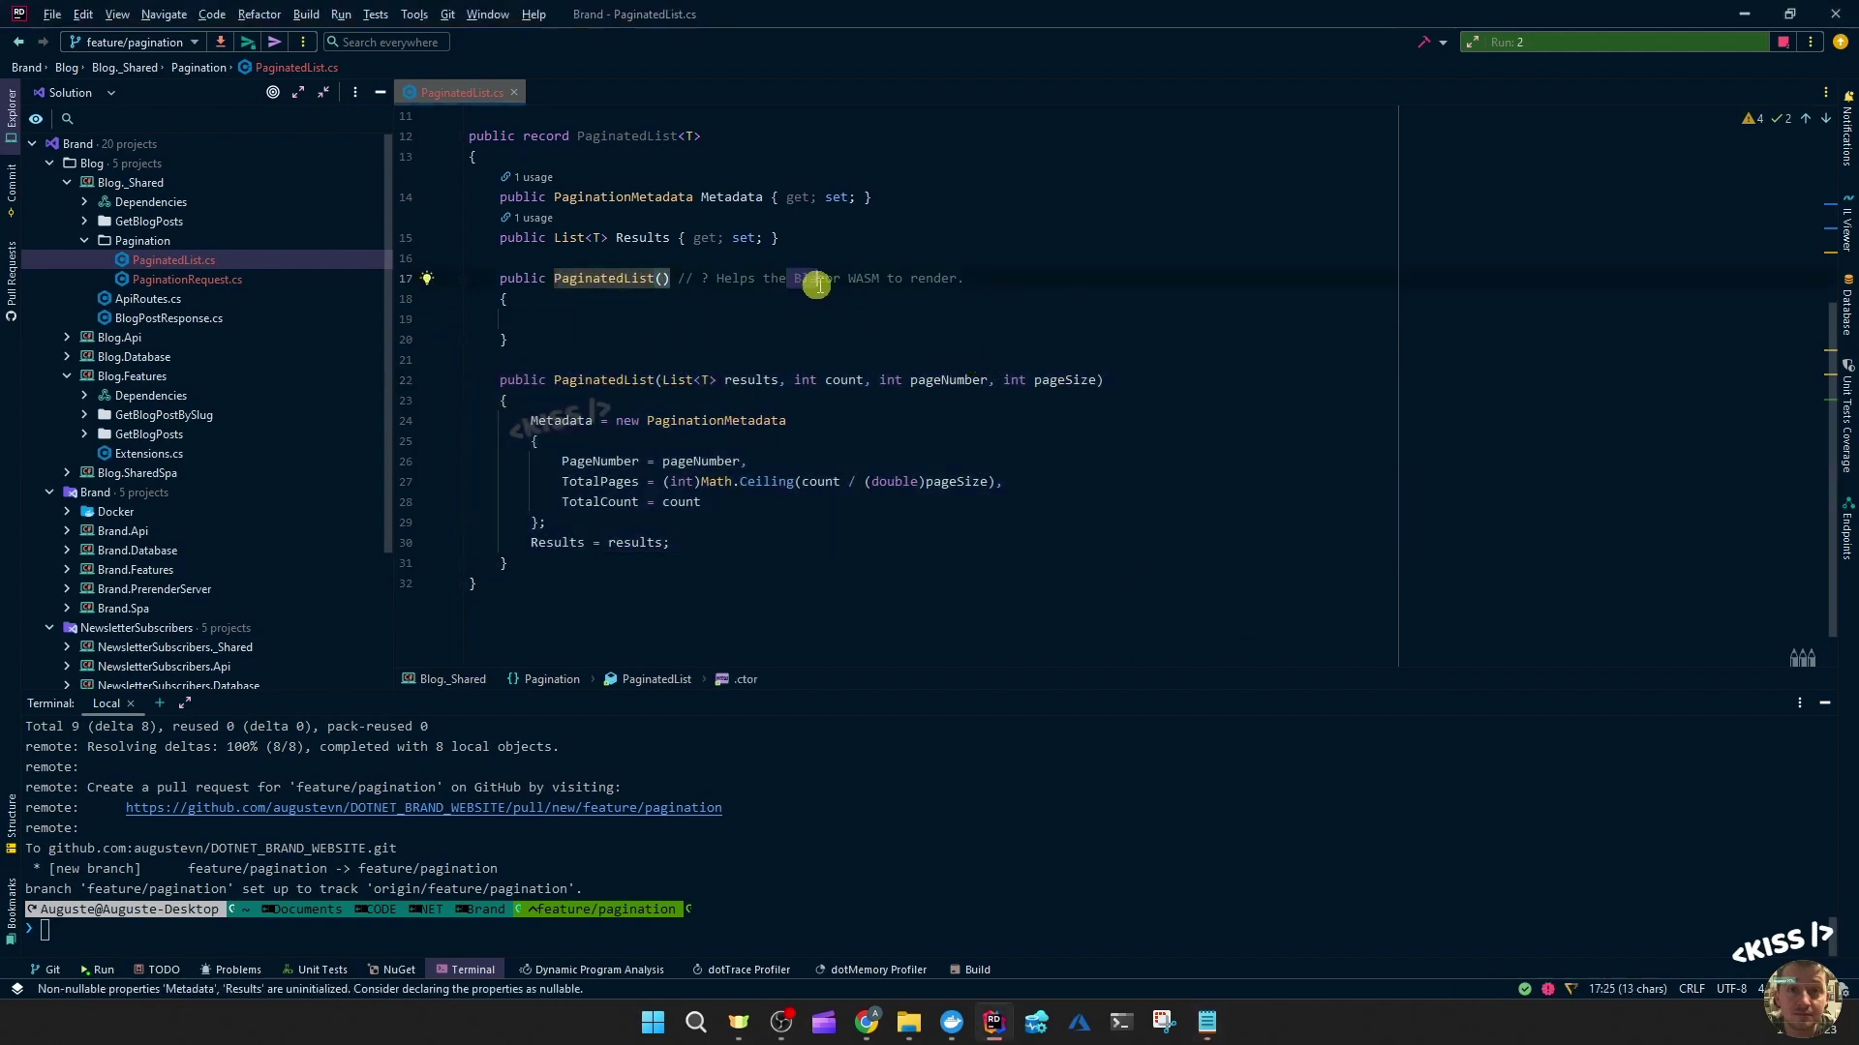
pyautogui.click(849, 336)
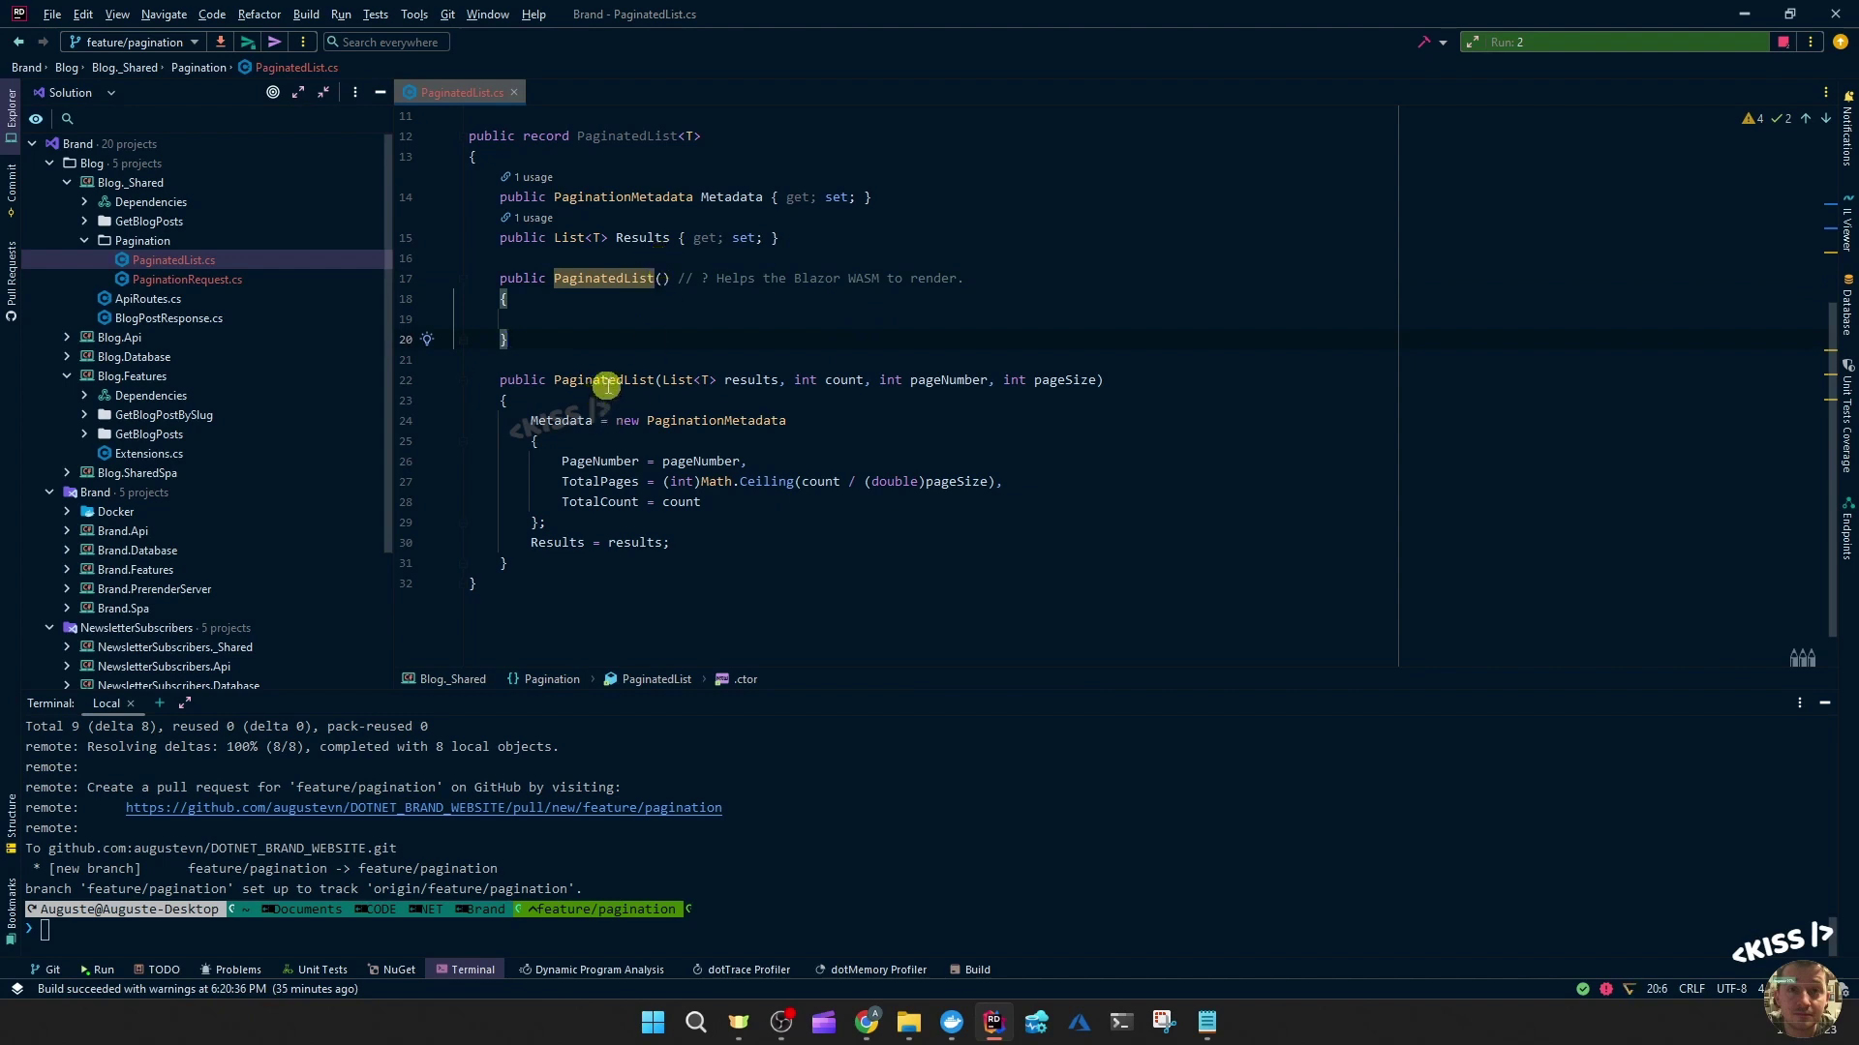
pyautogui.doubleClick(607, 380)
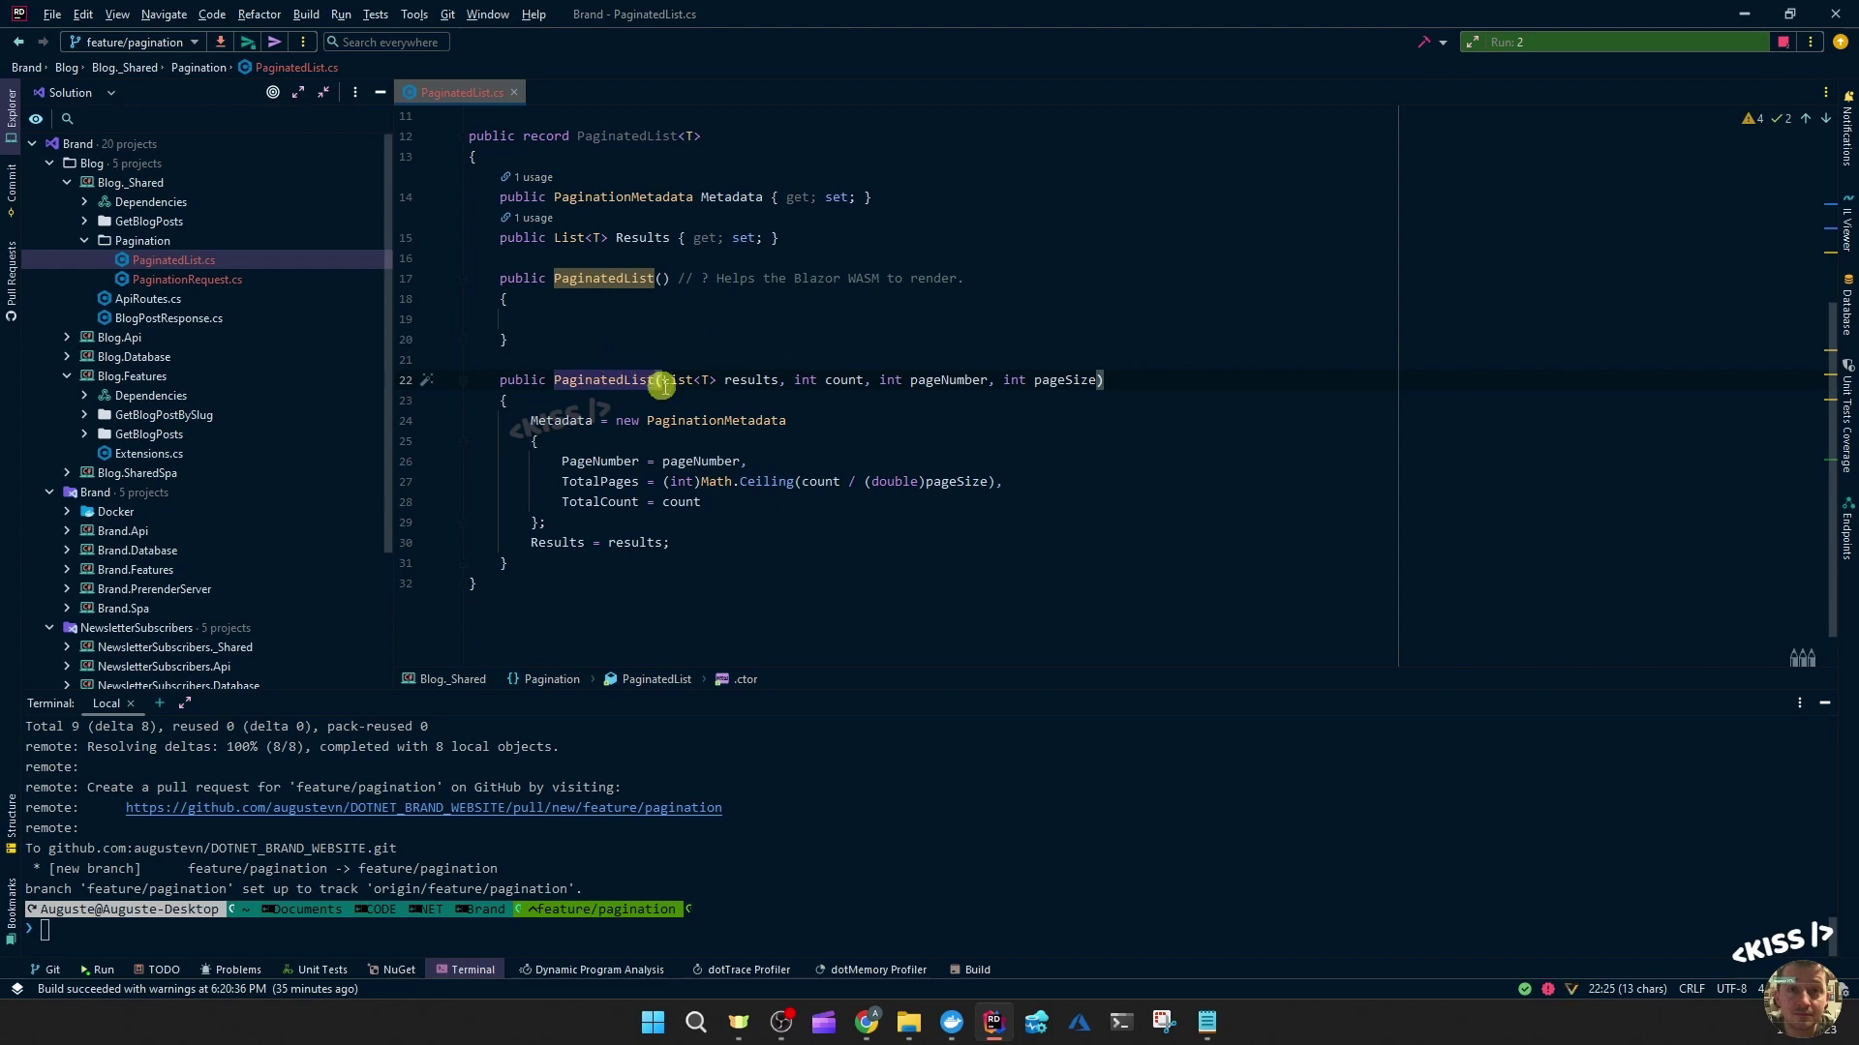
pyautogui.doubleClick(520, 567)
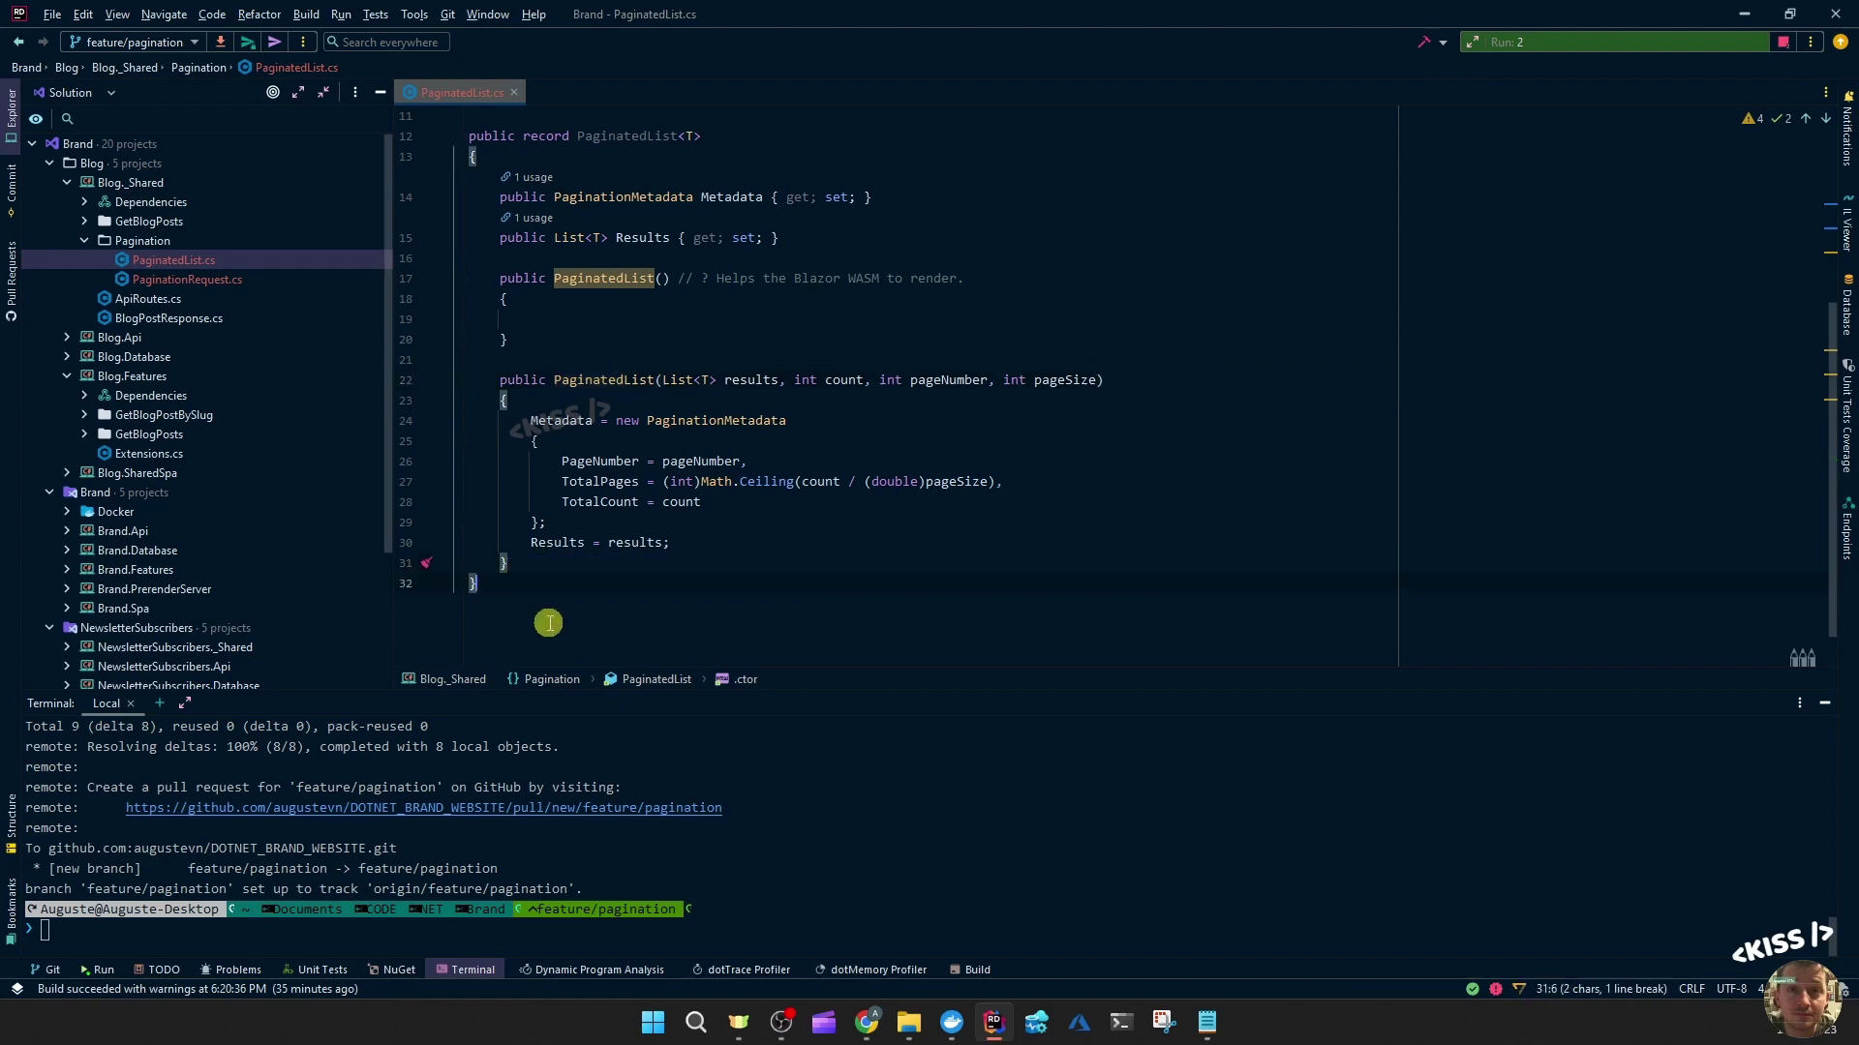
pyautogui.moveTo(521, 568); pyautogui.dragTo(366, 390)
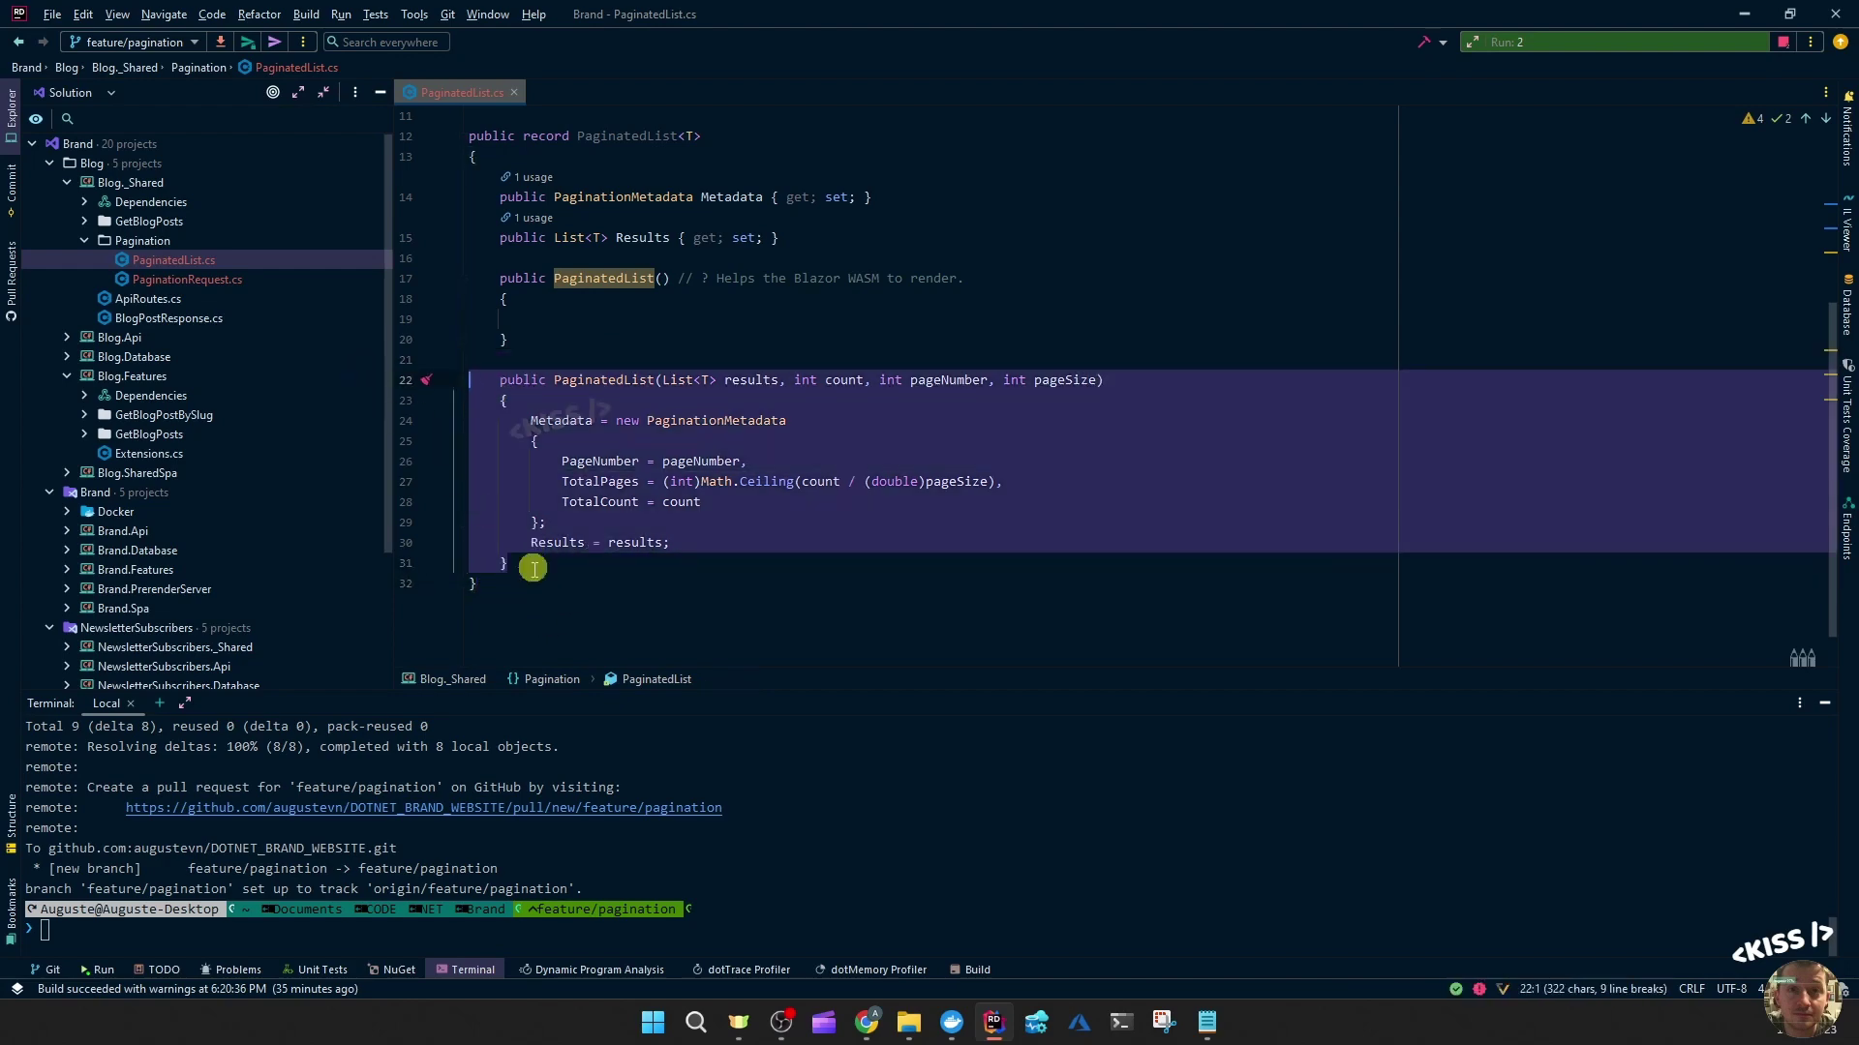
pyautogui.click(635, 380)
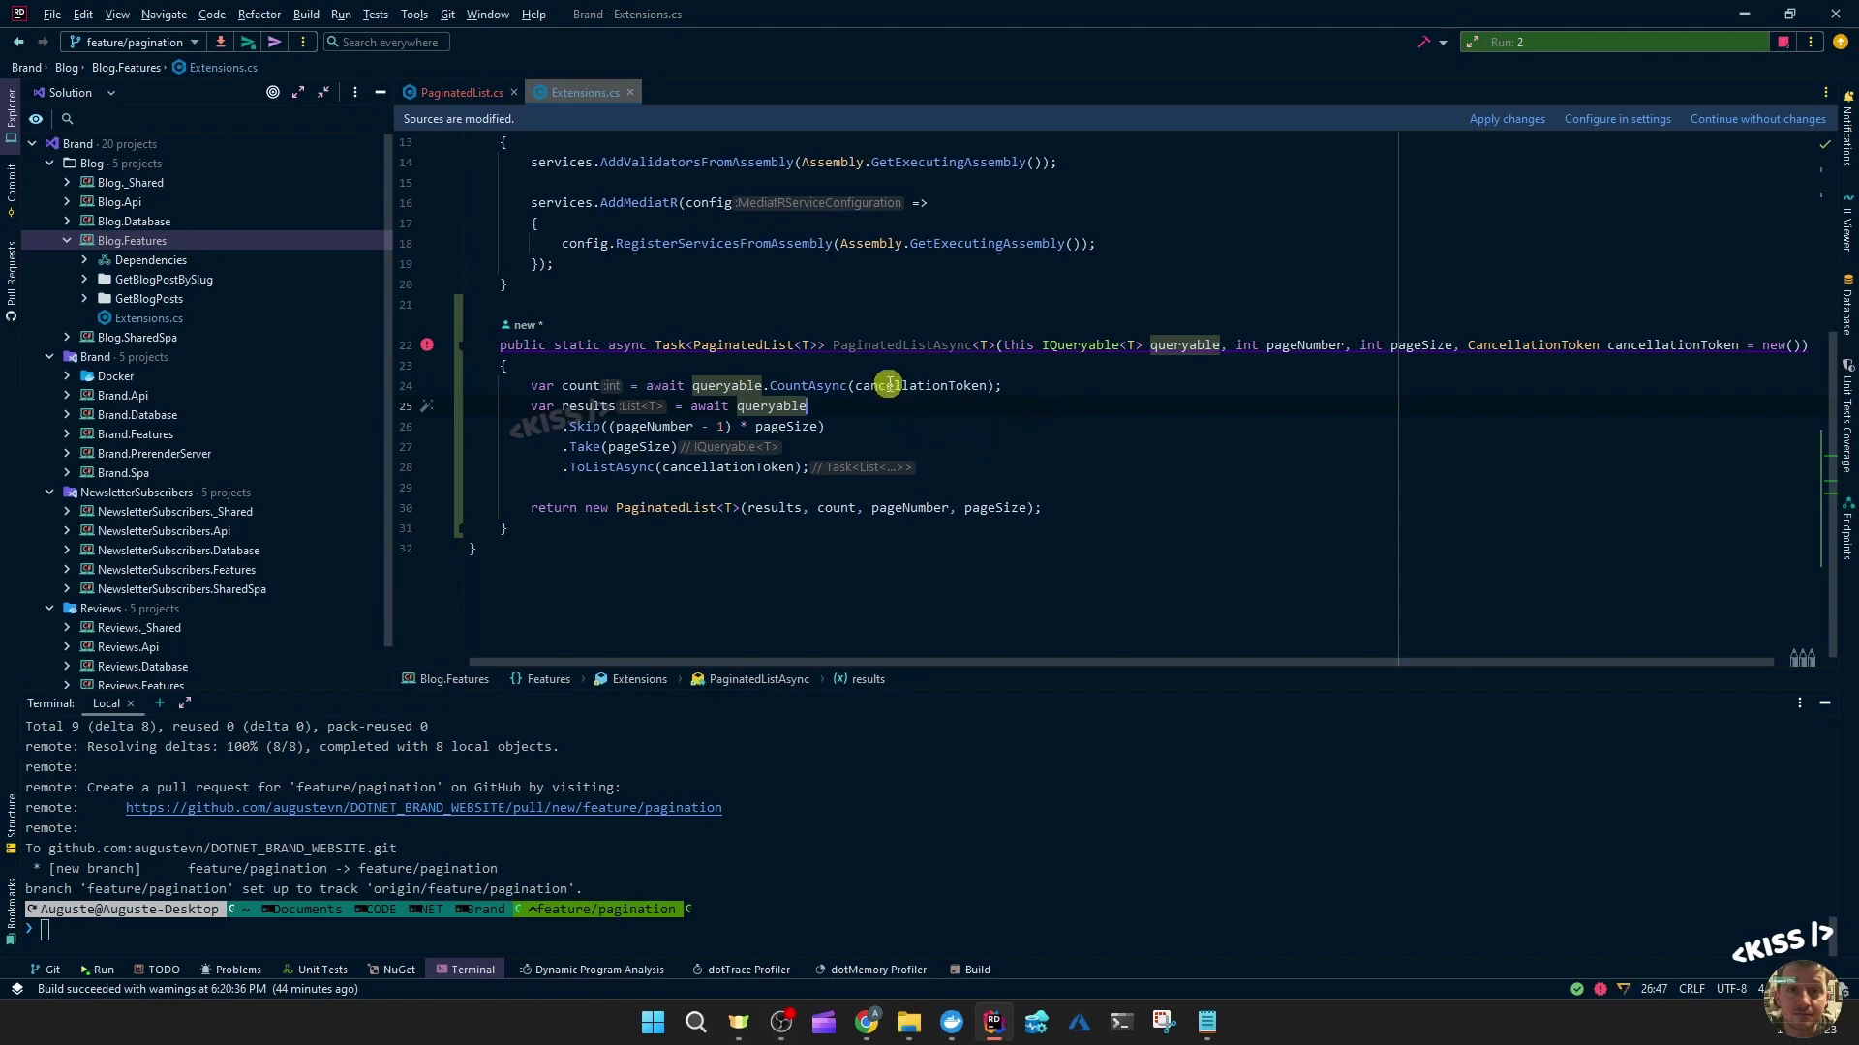
# - Review PaginatedListAsync and the new PaginatedList it returns in Extensions.cs
pyautogui.moveTo(524, 530); pyautogui.dragTo(436, 337)
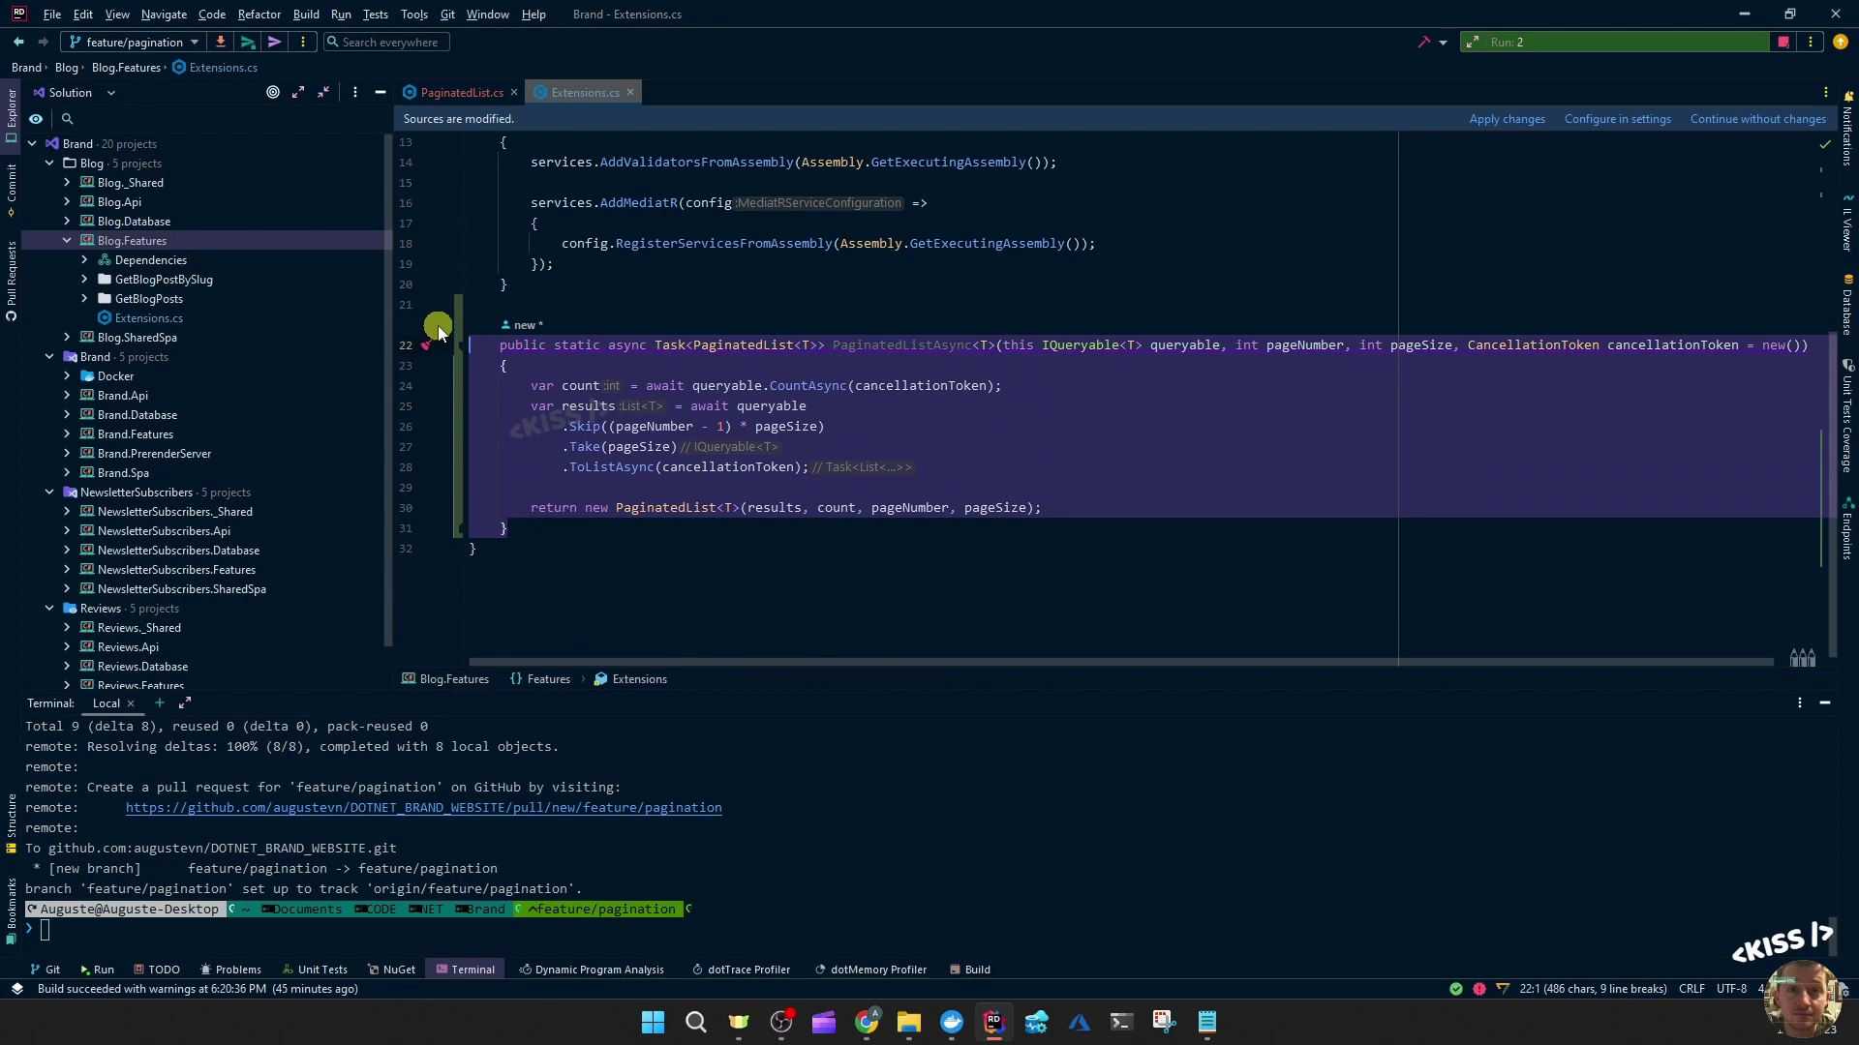
pyautogui.click(647, 540)
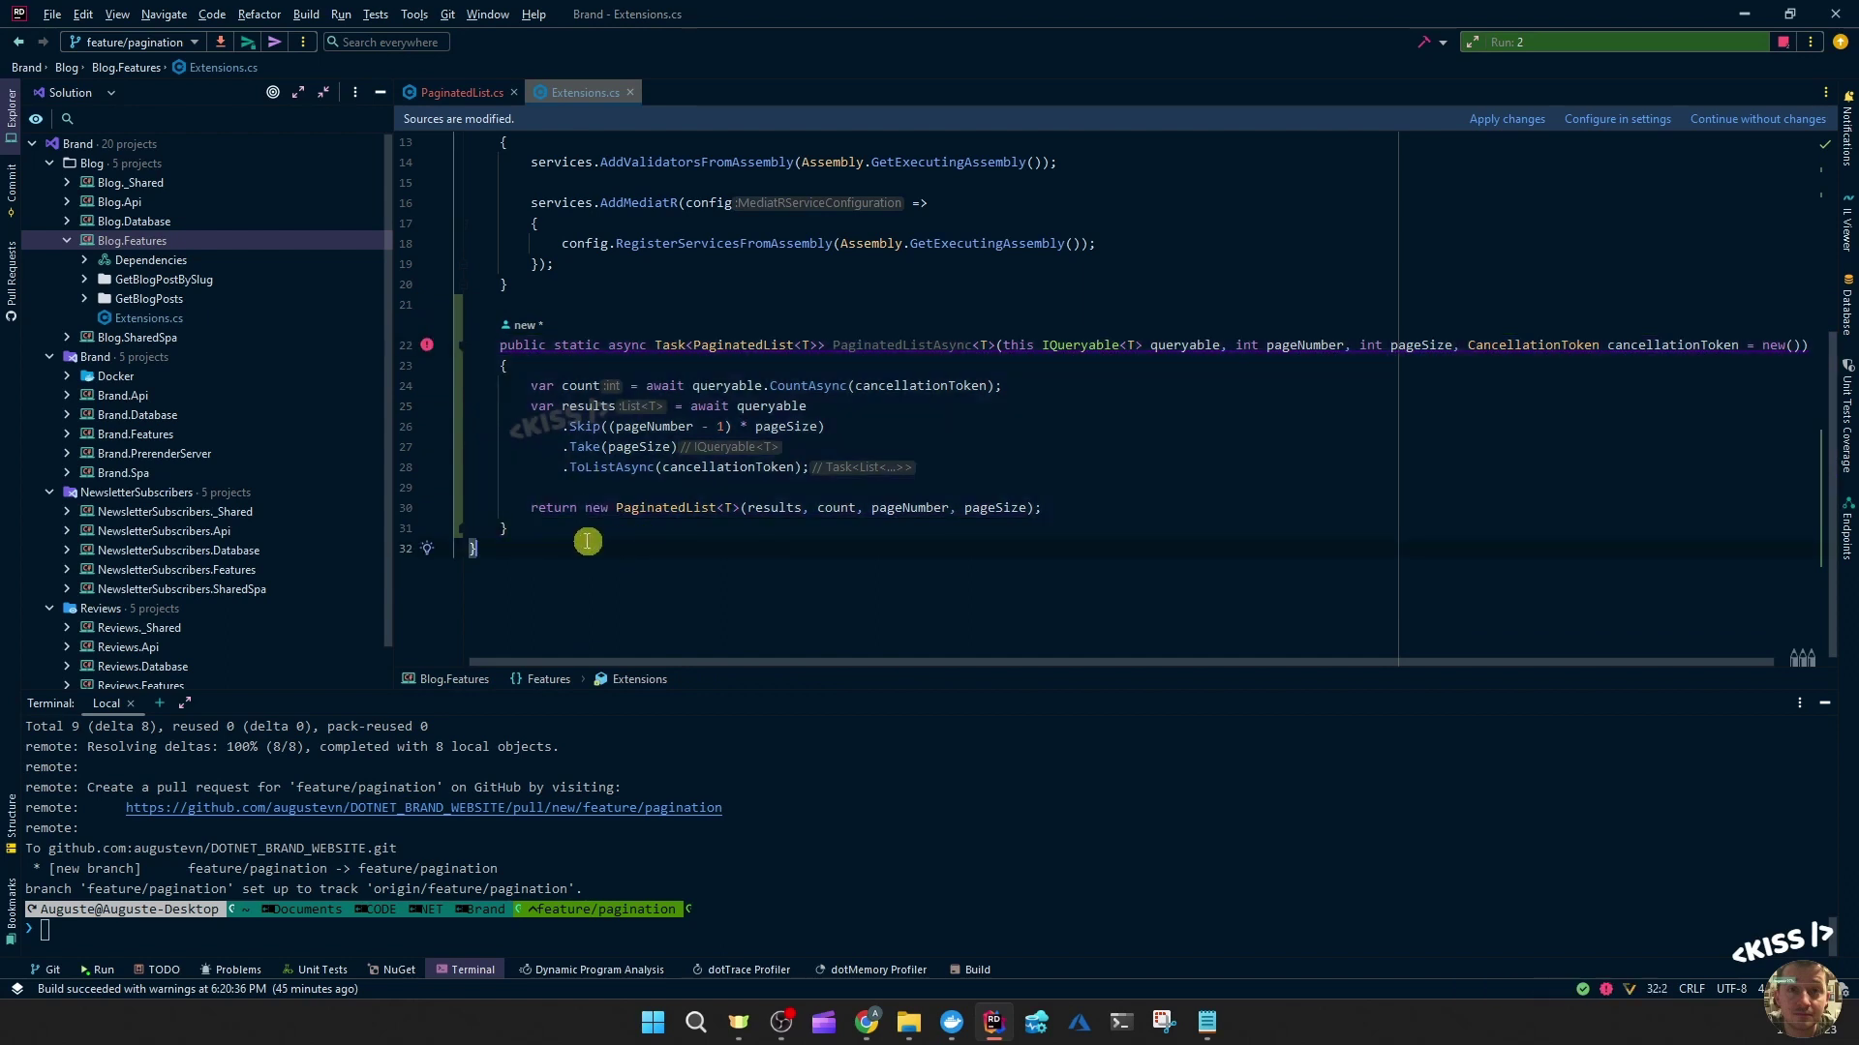
pyautogui.click(925, 433)
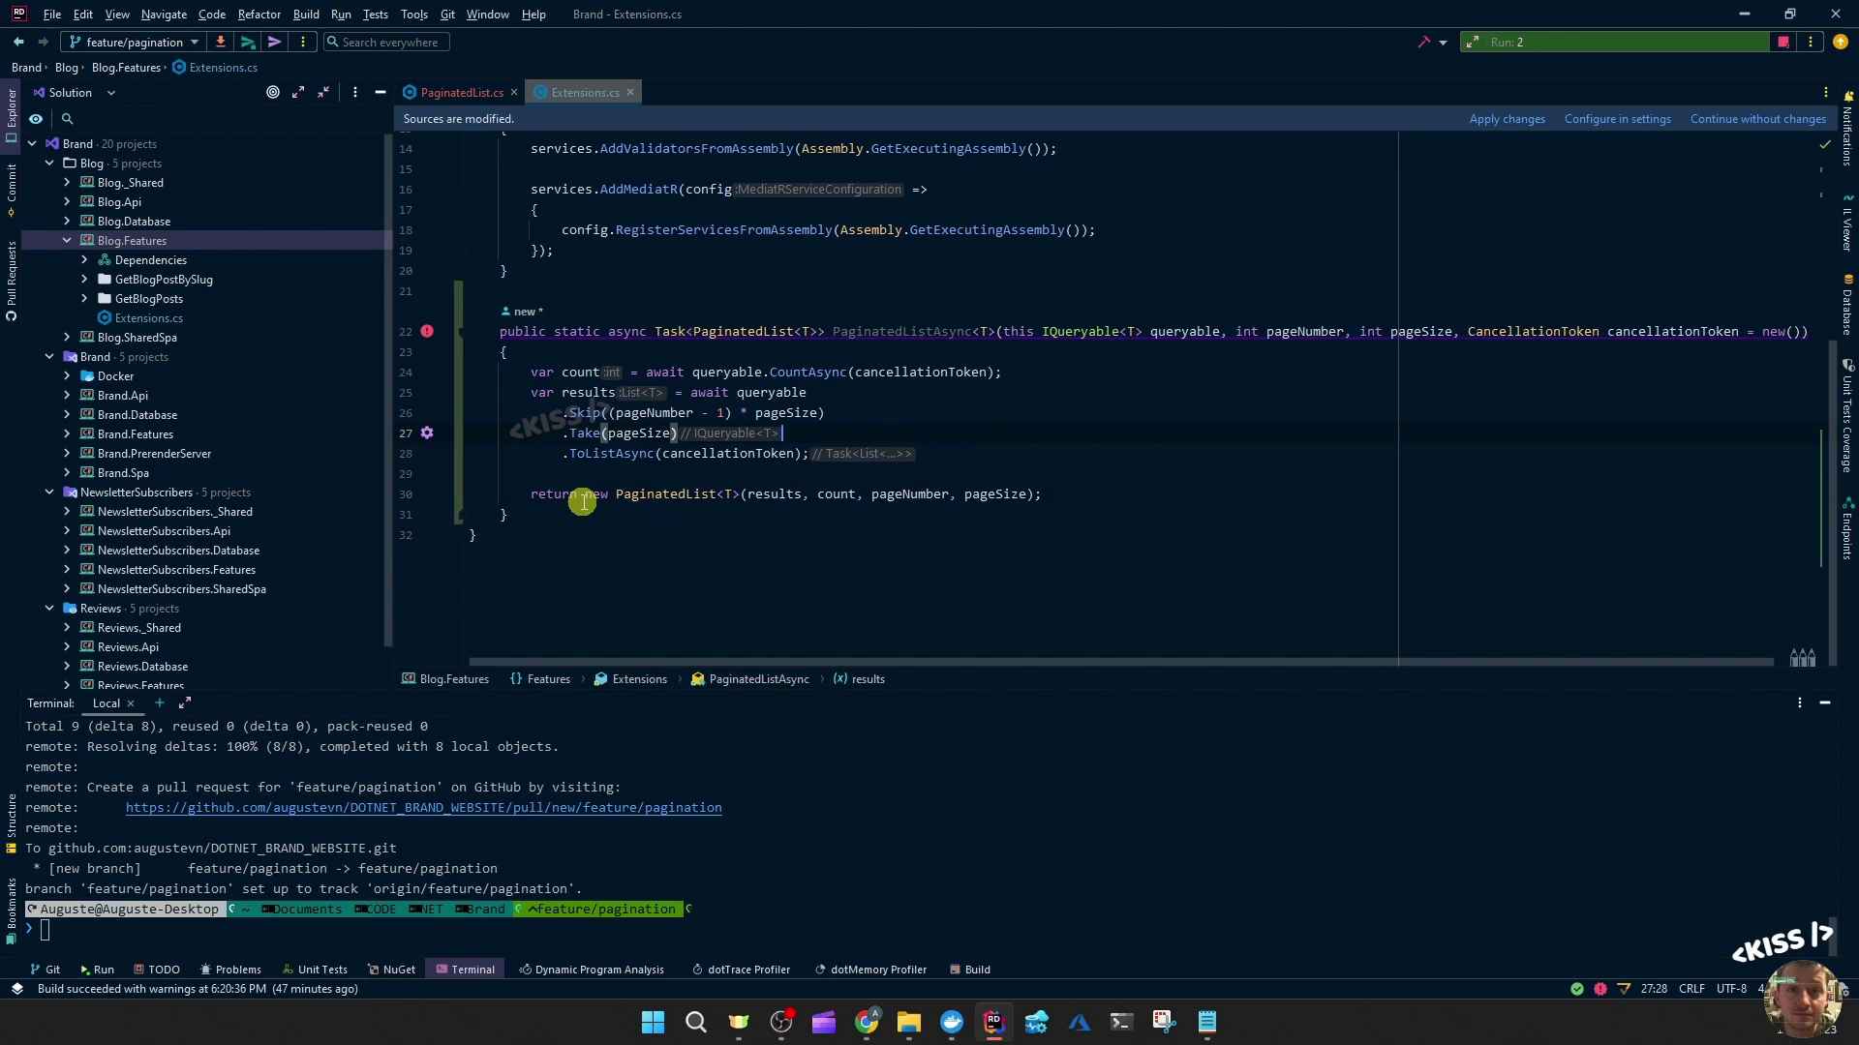
pyautogui.moveTo(583, 494); pyautogui.dragTo(1068, 494)
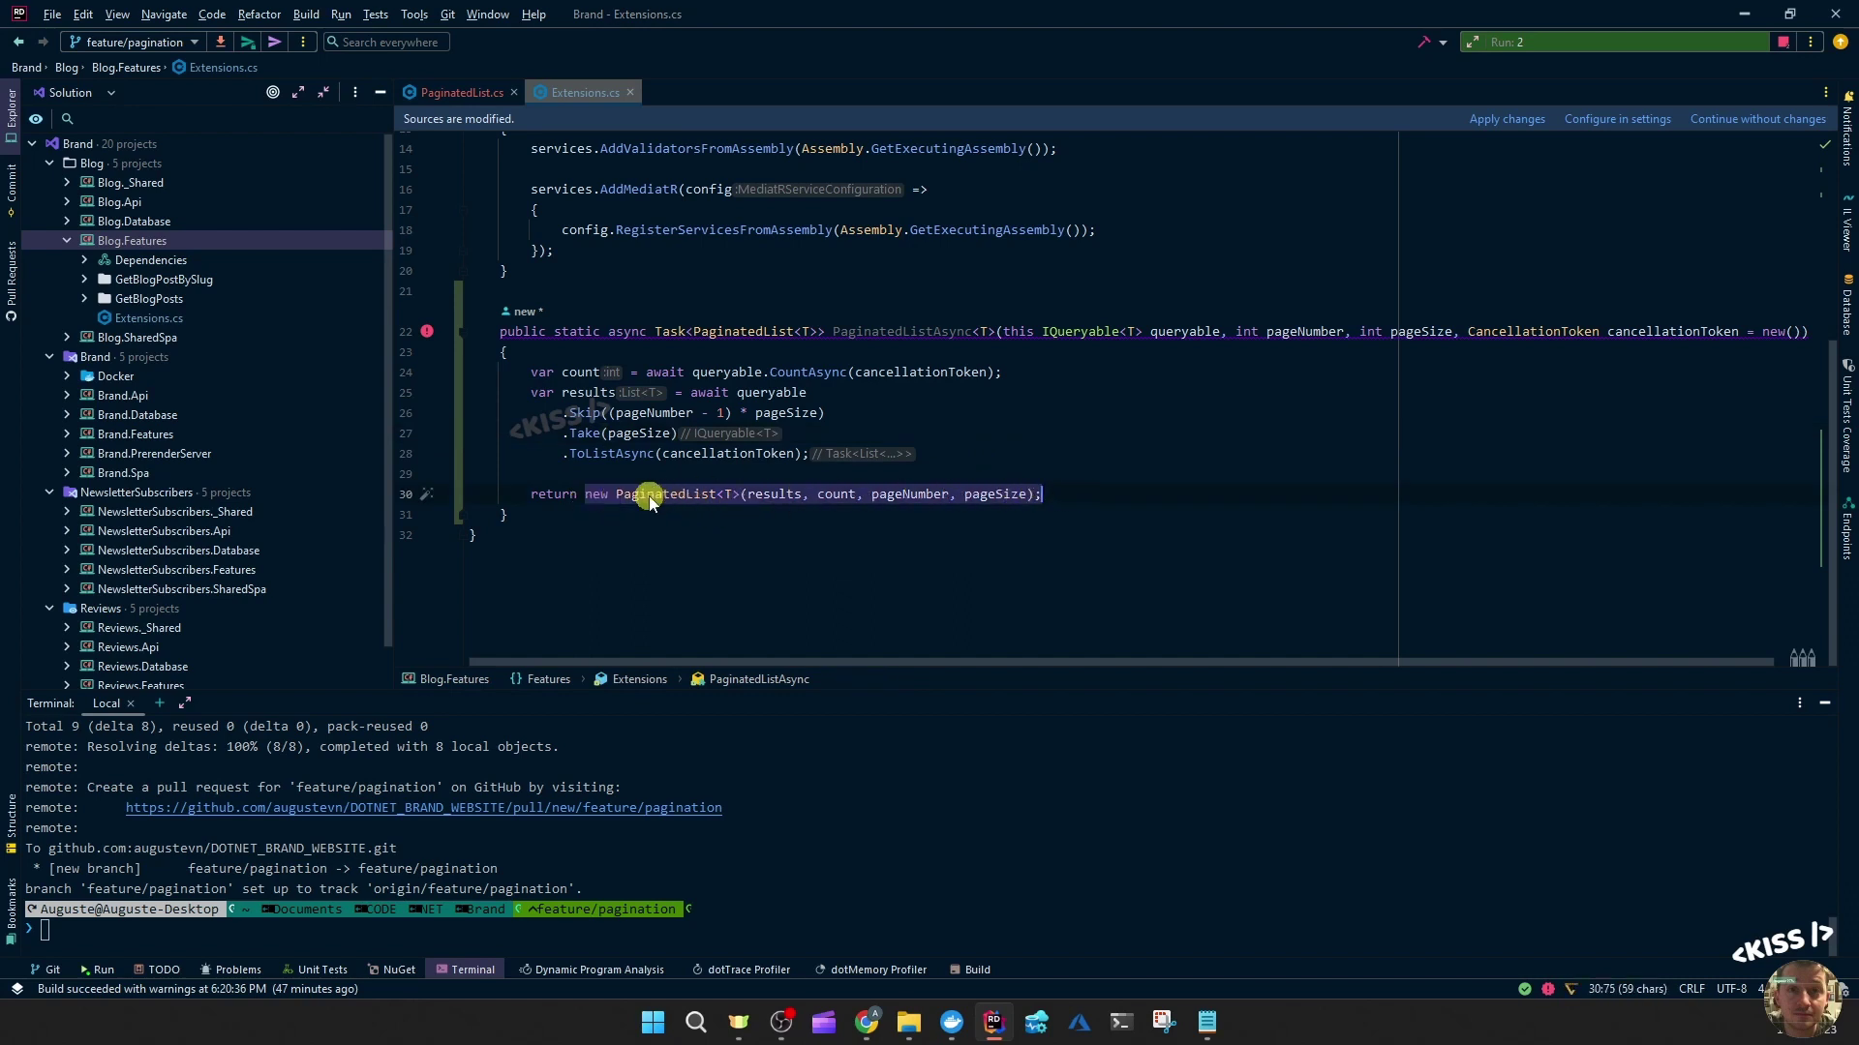
pyautogui.click(1068, 494)
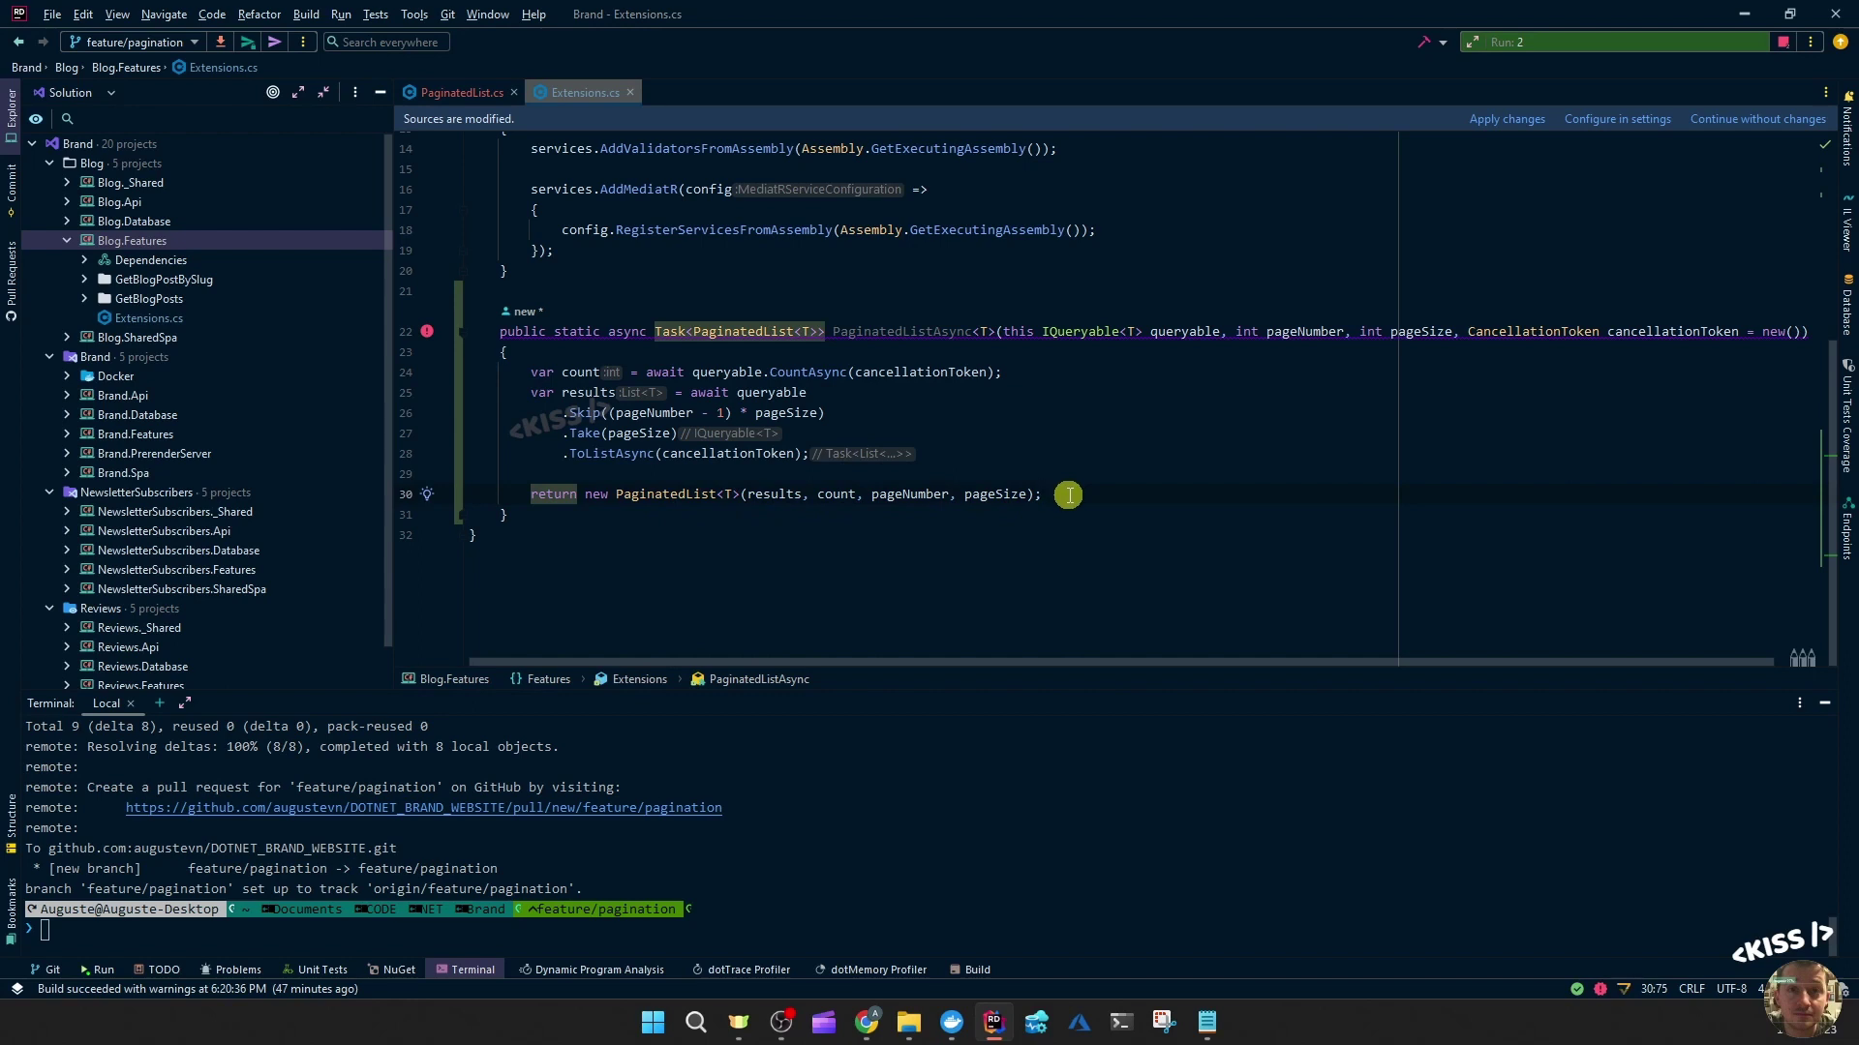
pyautogui.hotkey('alt', 'Tab')
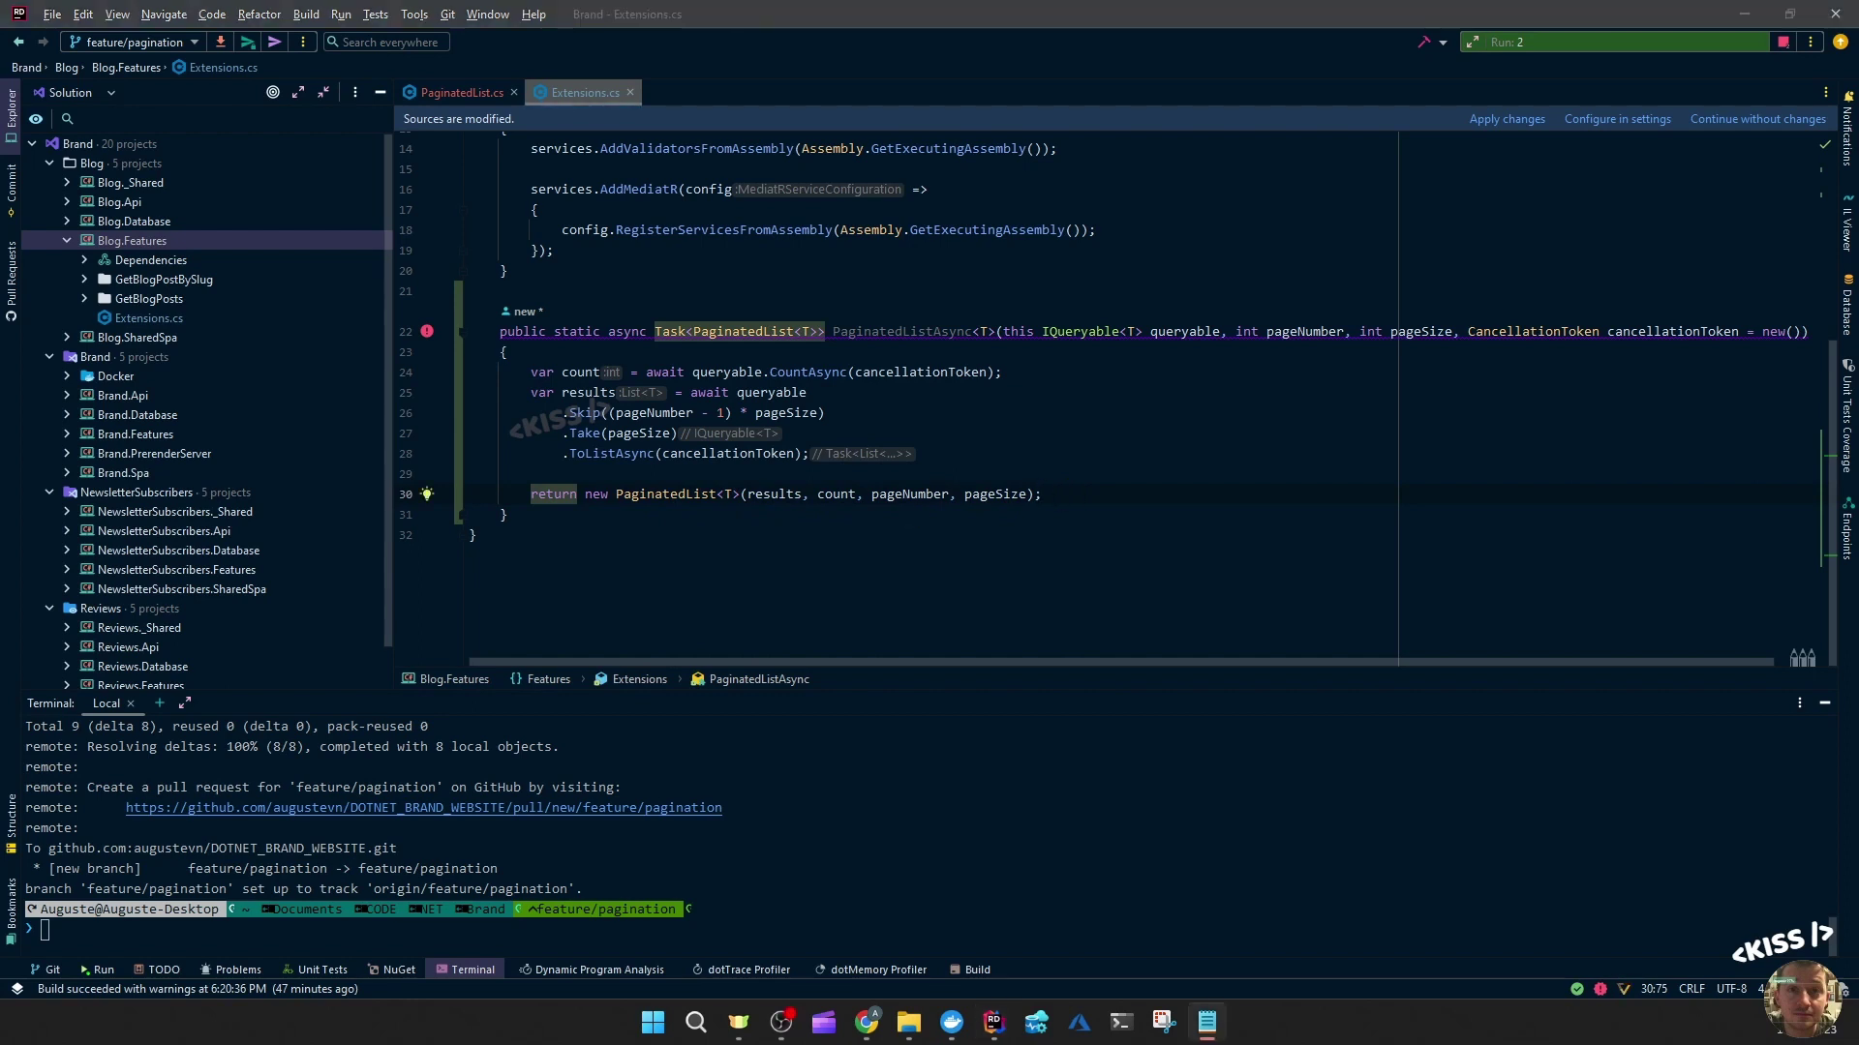
pyautogui.doubleClick(898, 332)
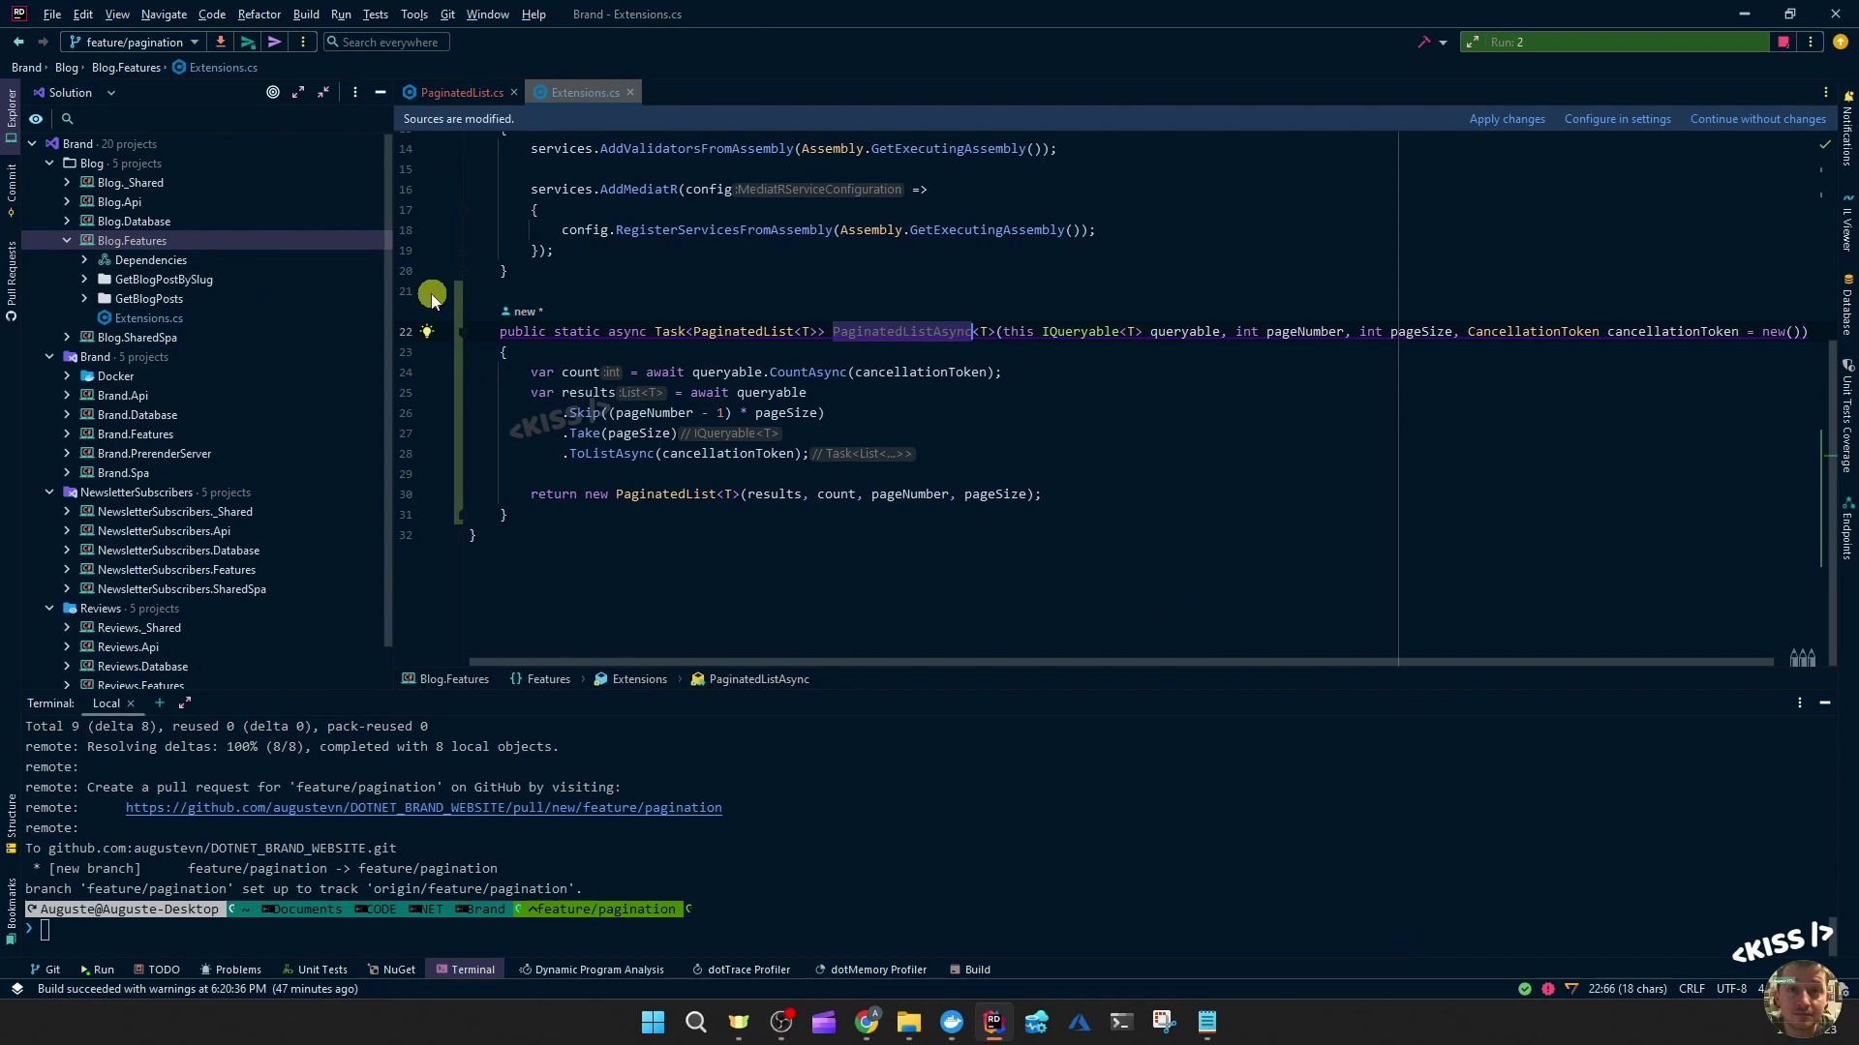
# - In GetBlogPostsQuery, replace ToListAsync with PaginatedListAsync passing cancellationToken
pyautogui.click(148, 297)
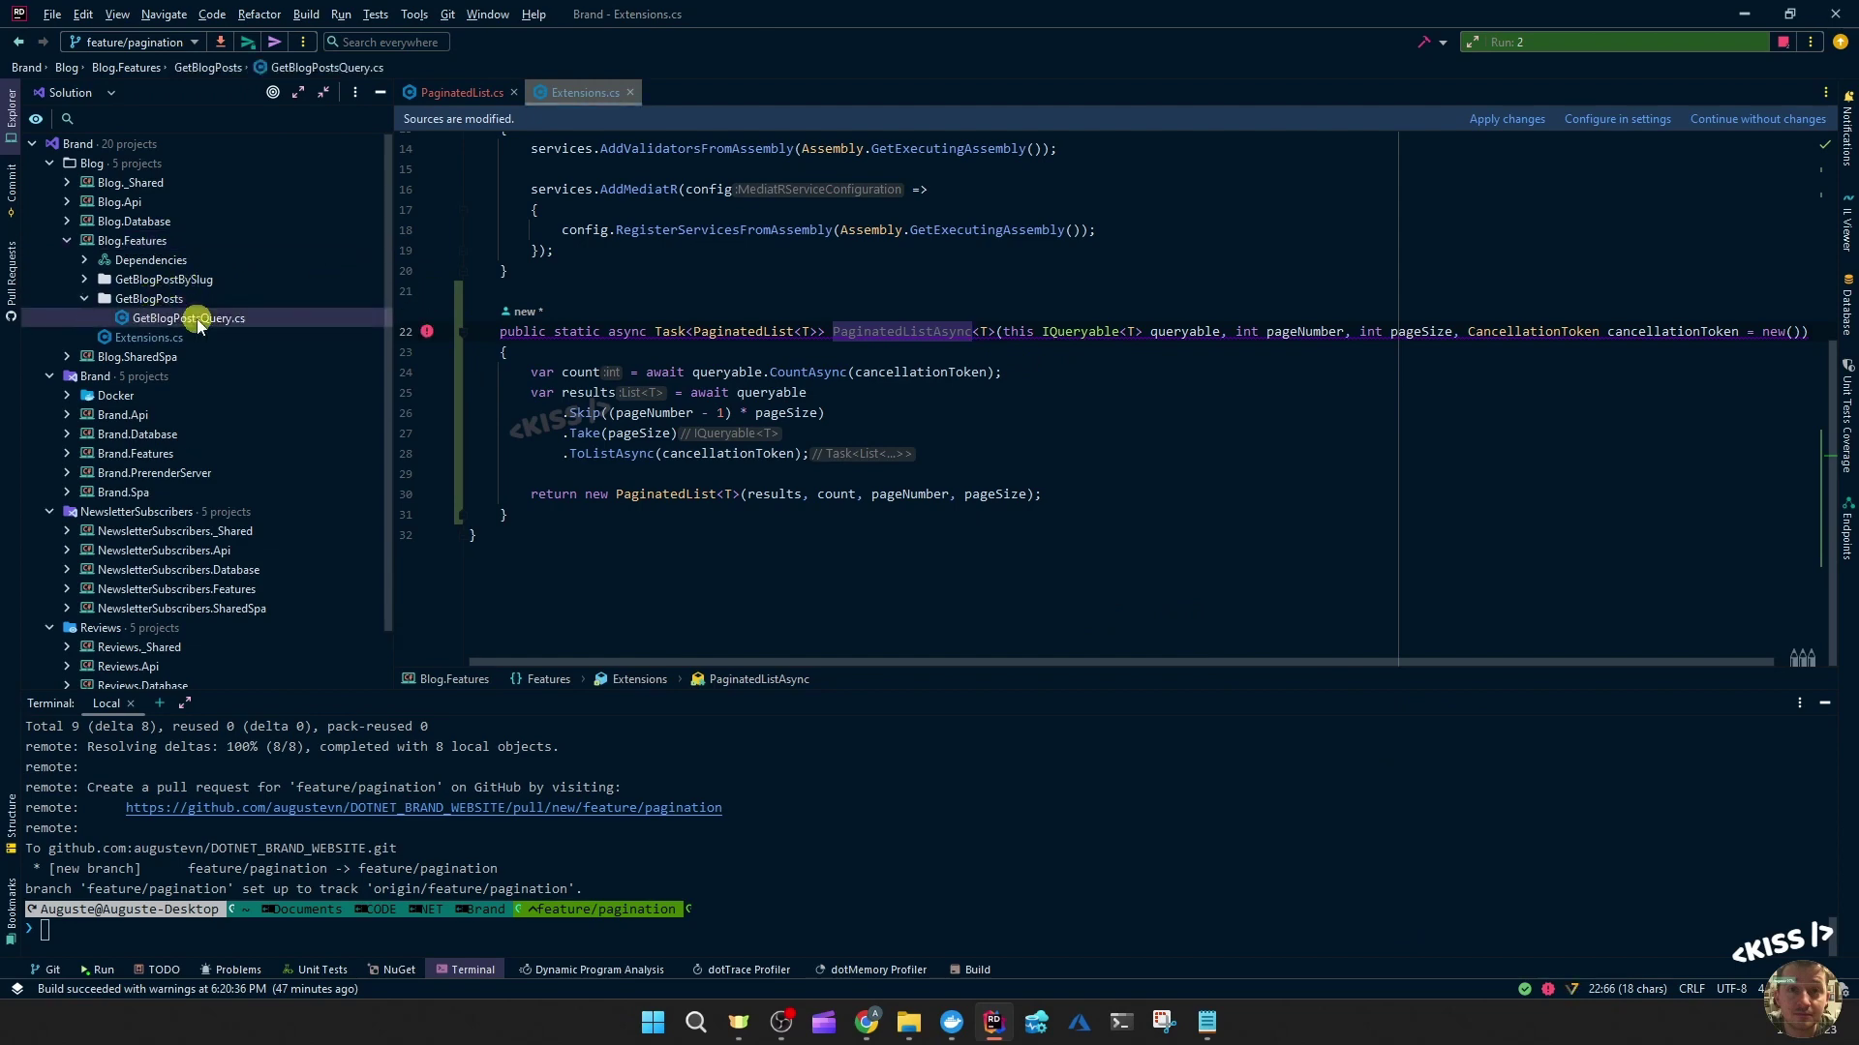
pyautogui.click(189, 317)
pyautogui.click(884, 565)
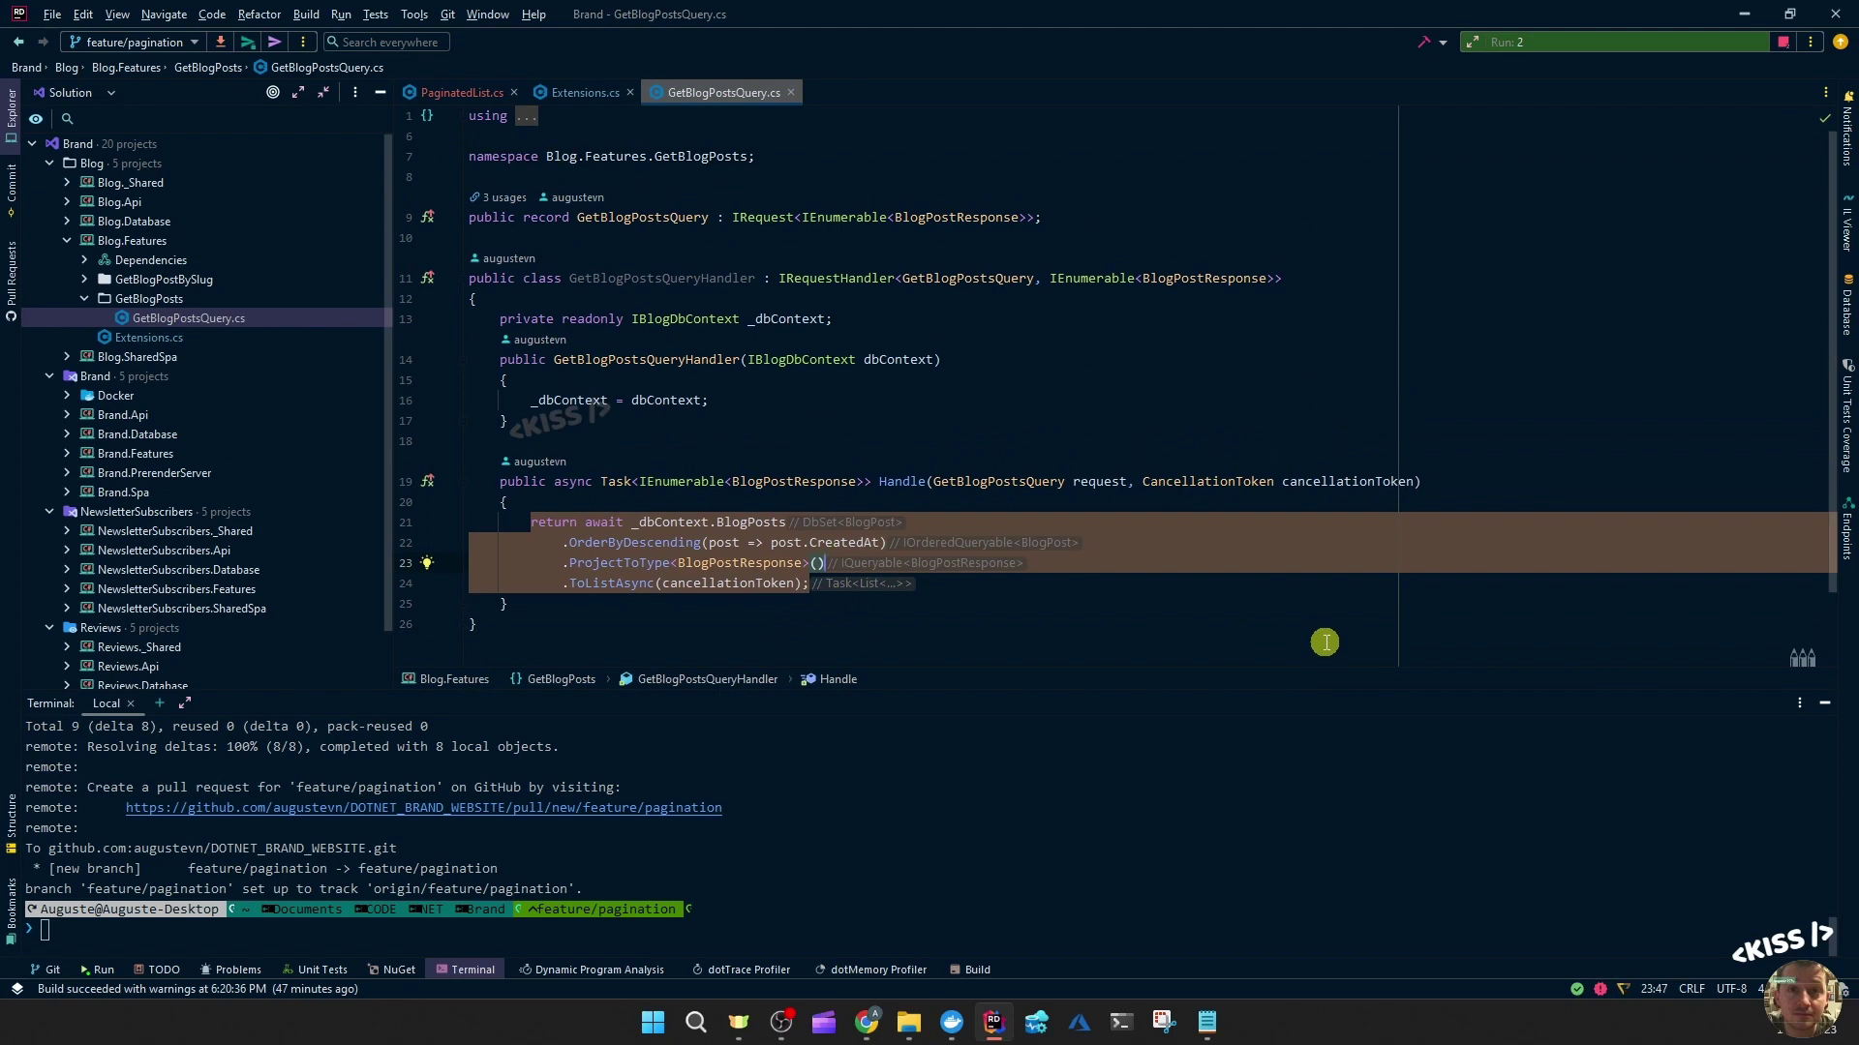
pyautogui.press('Return')
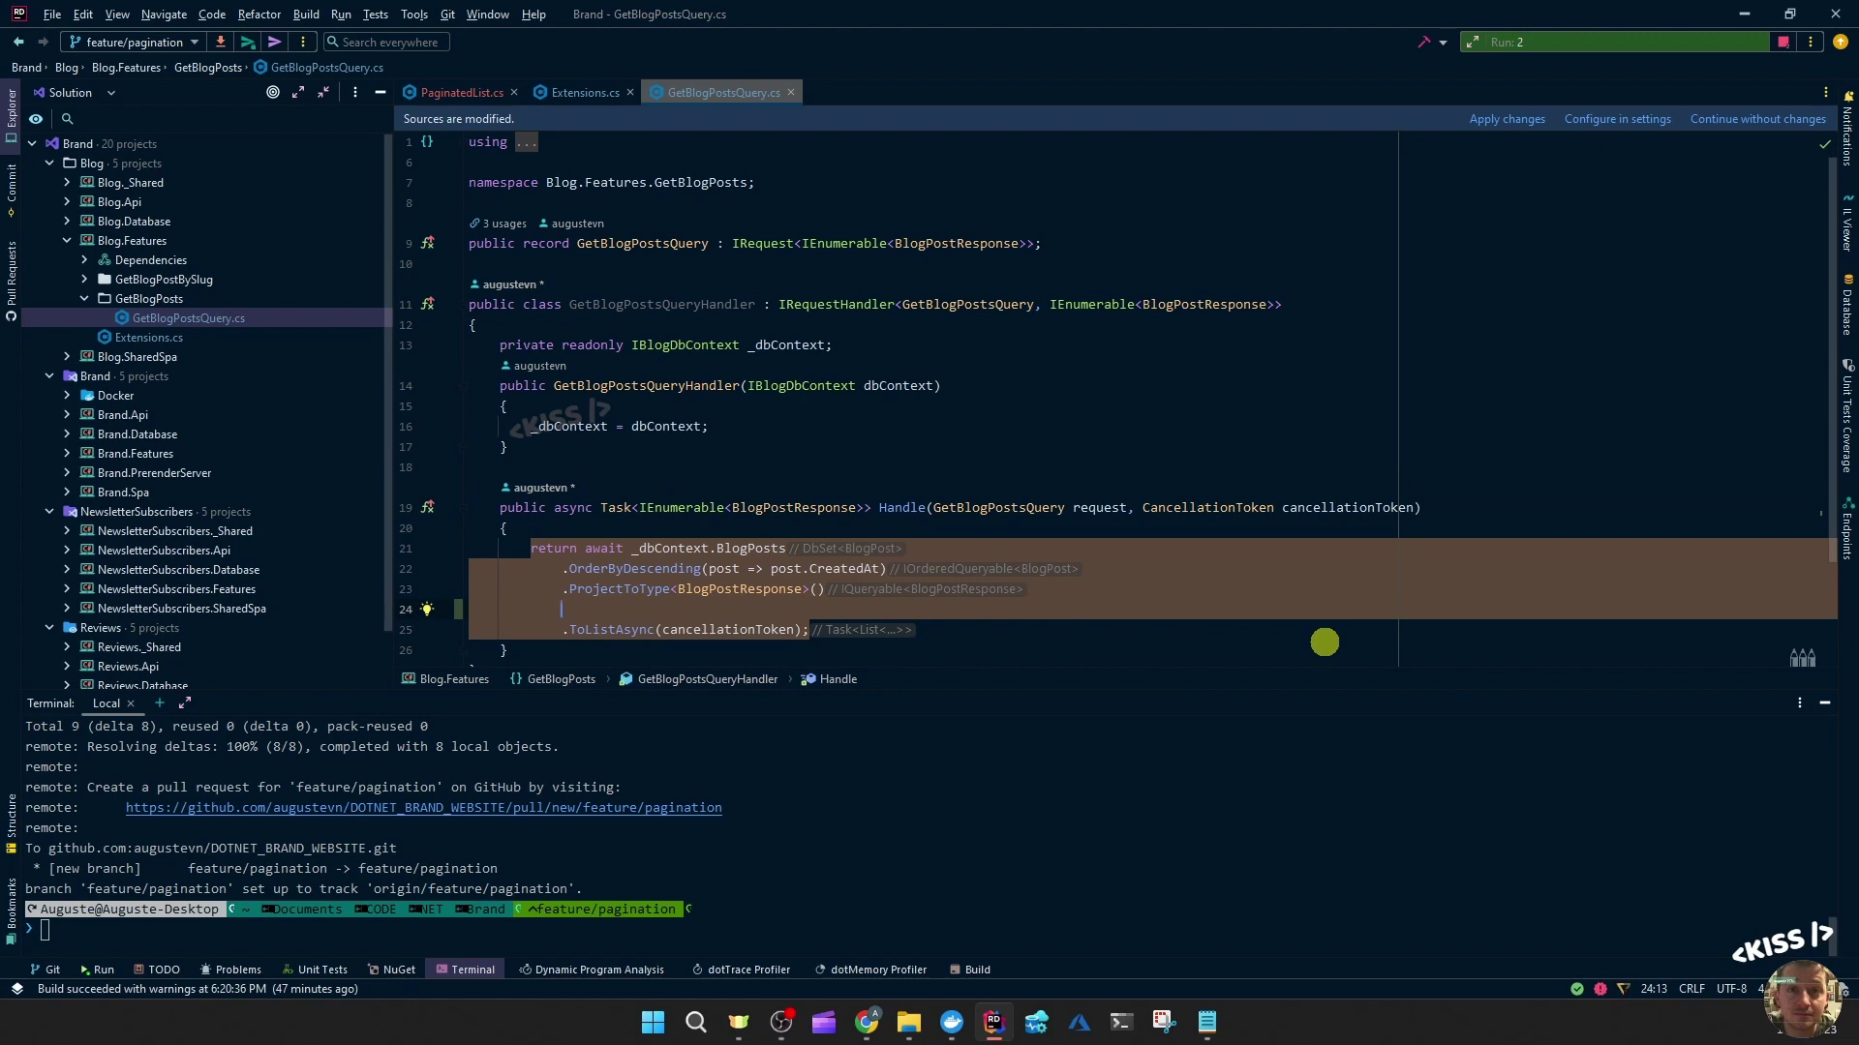
pyautogui.write('.PaginatedListAsync()')
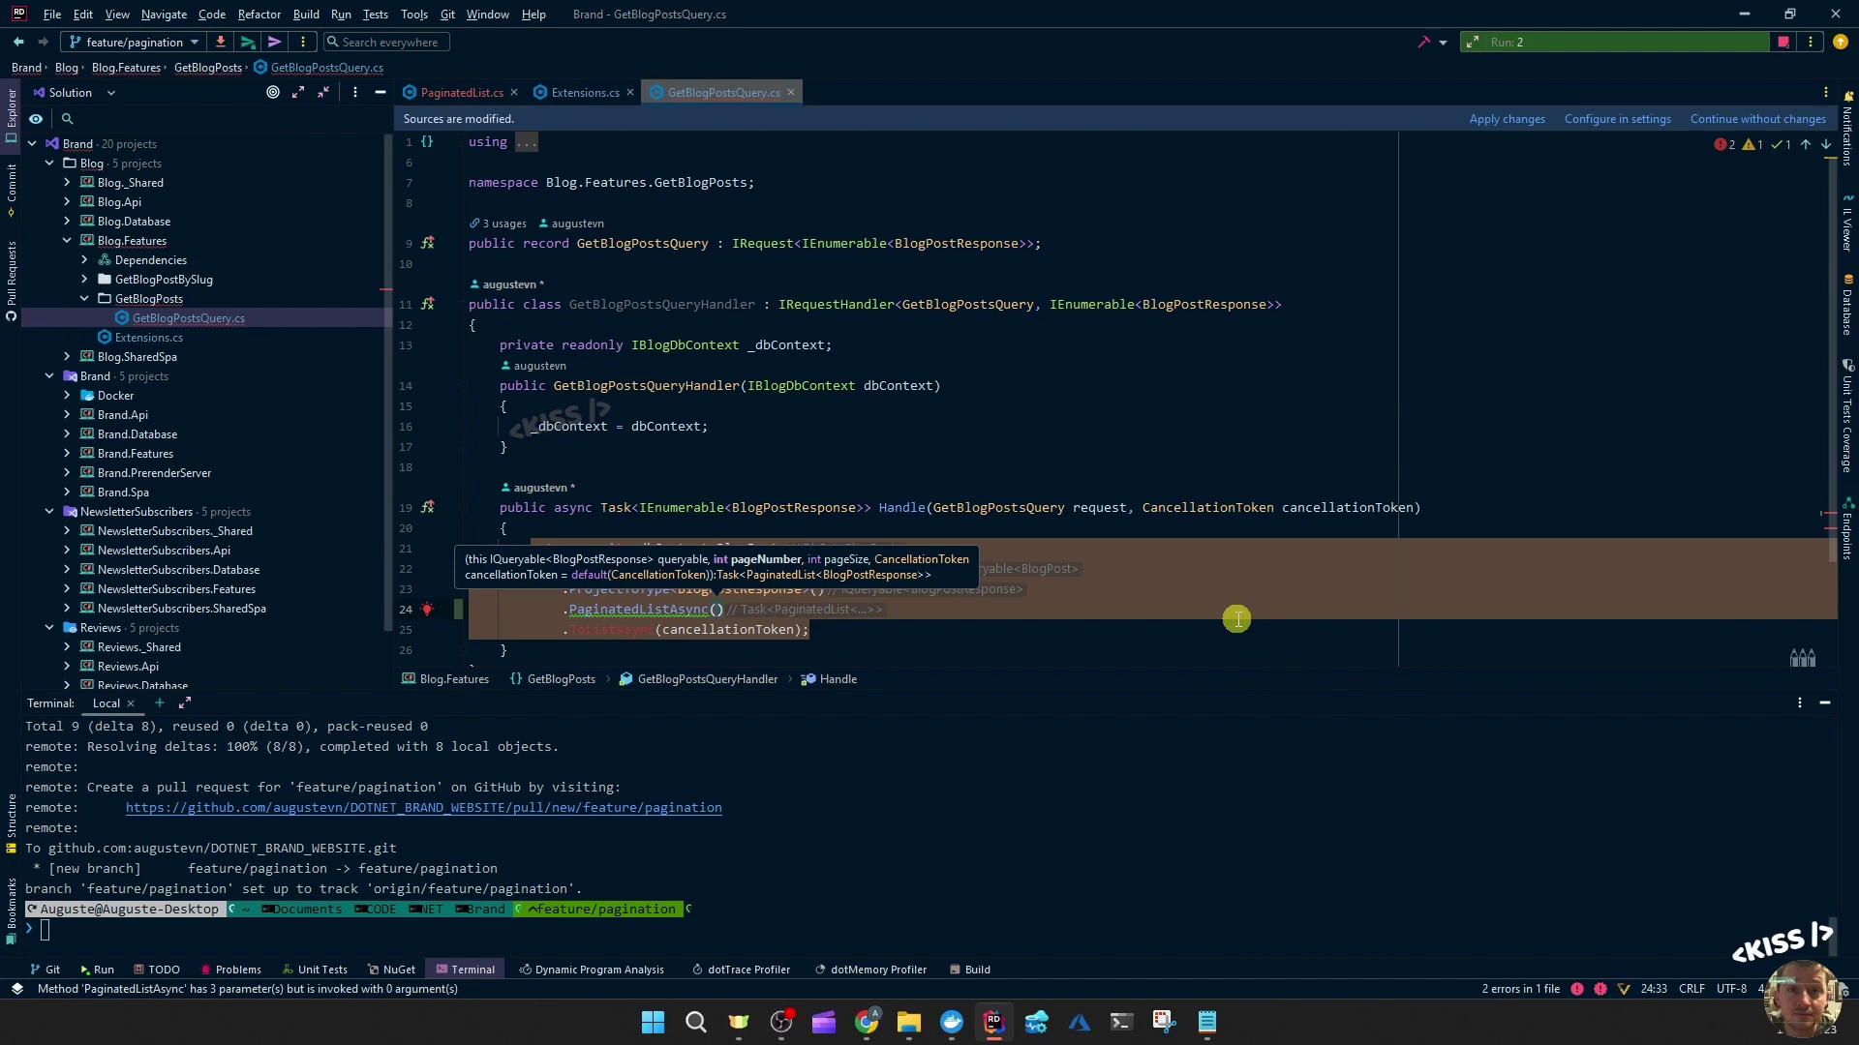
pyautogui.write('1, 1')
pyautogui.write('0')
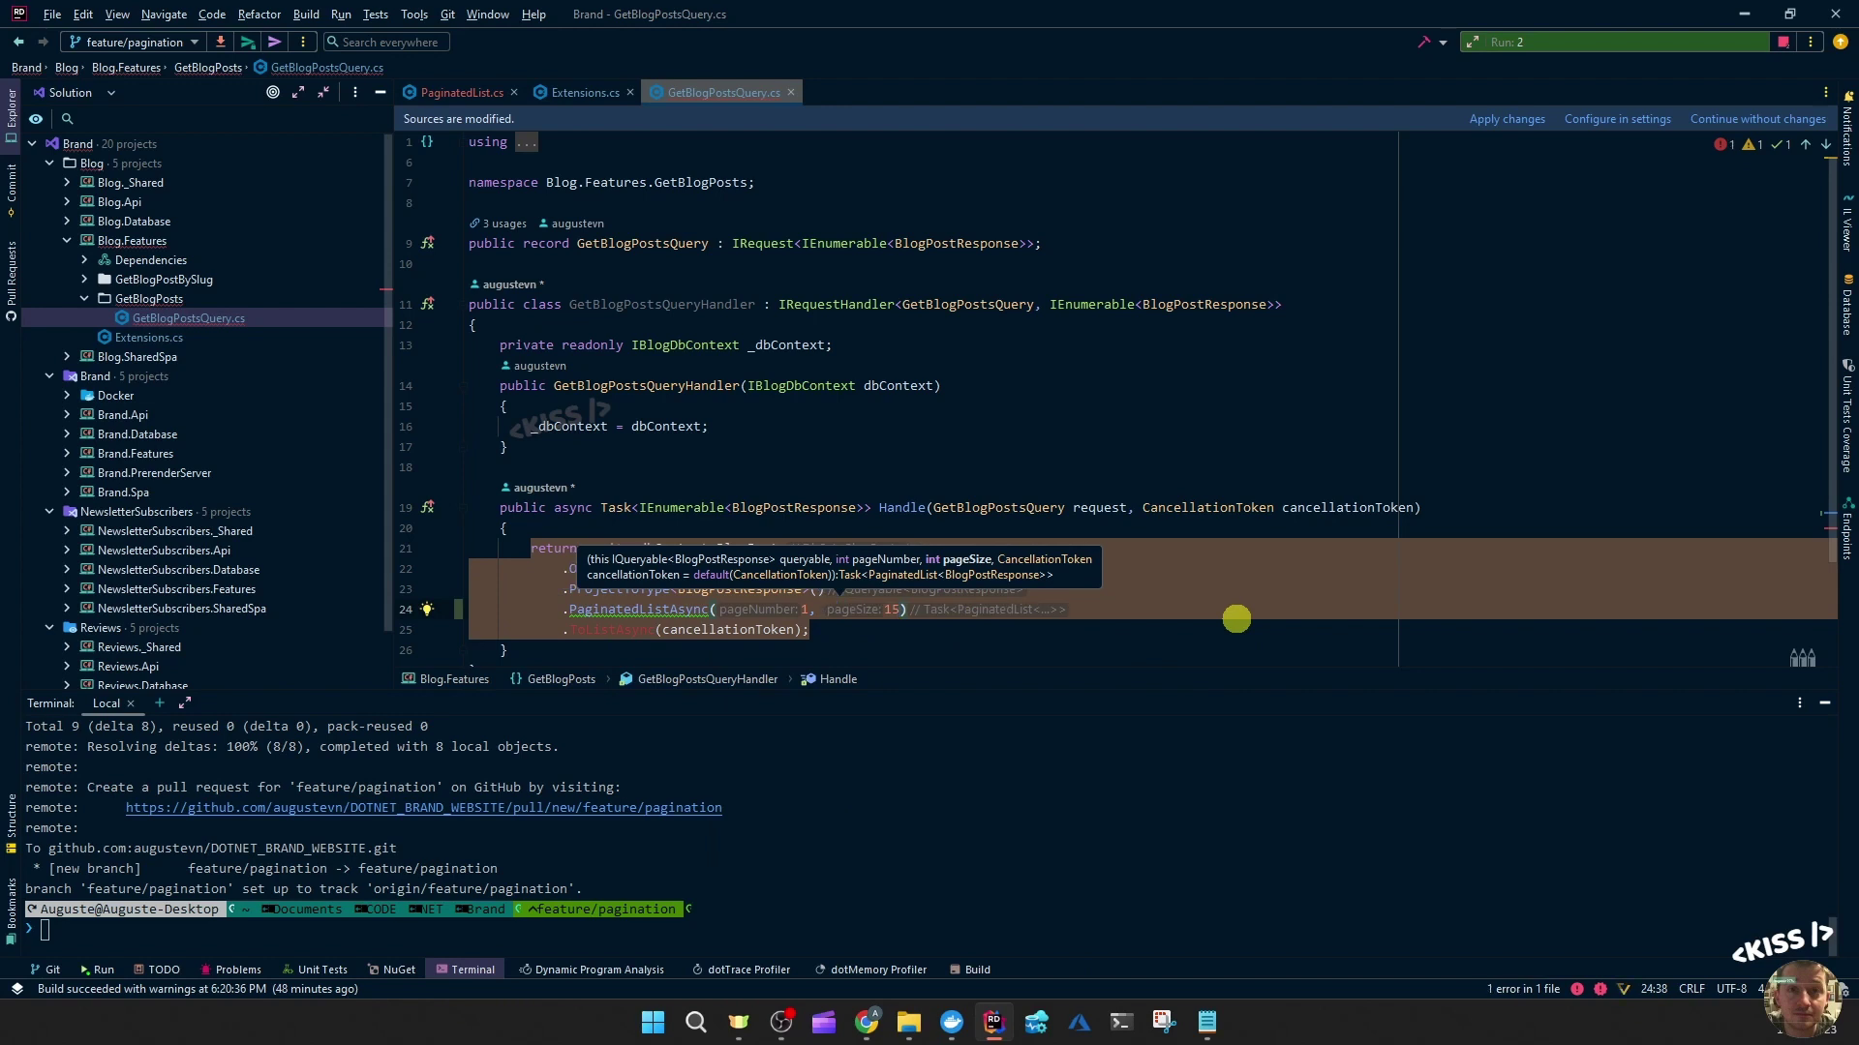
pyautogui.write(', c')
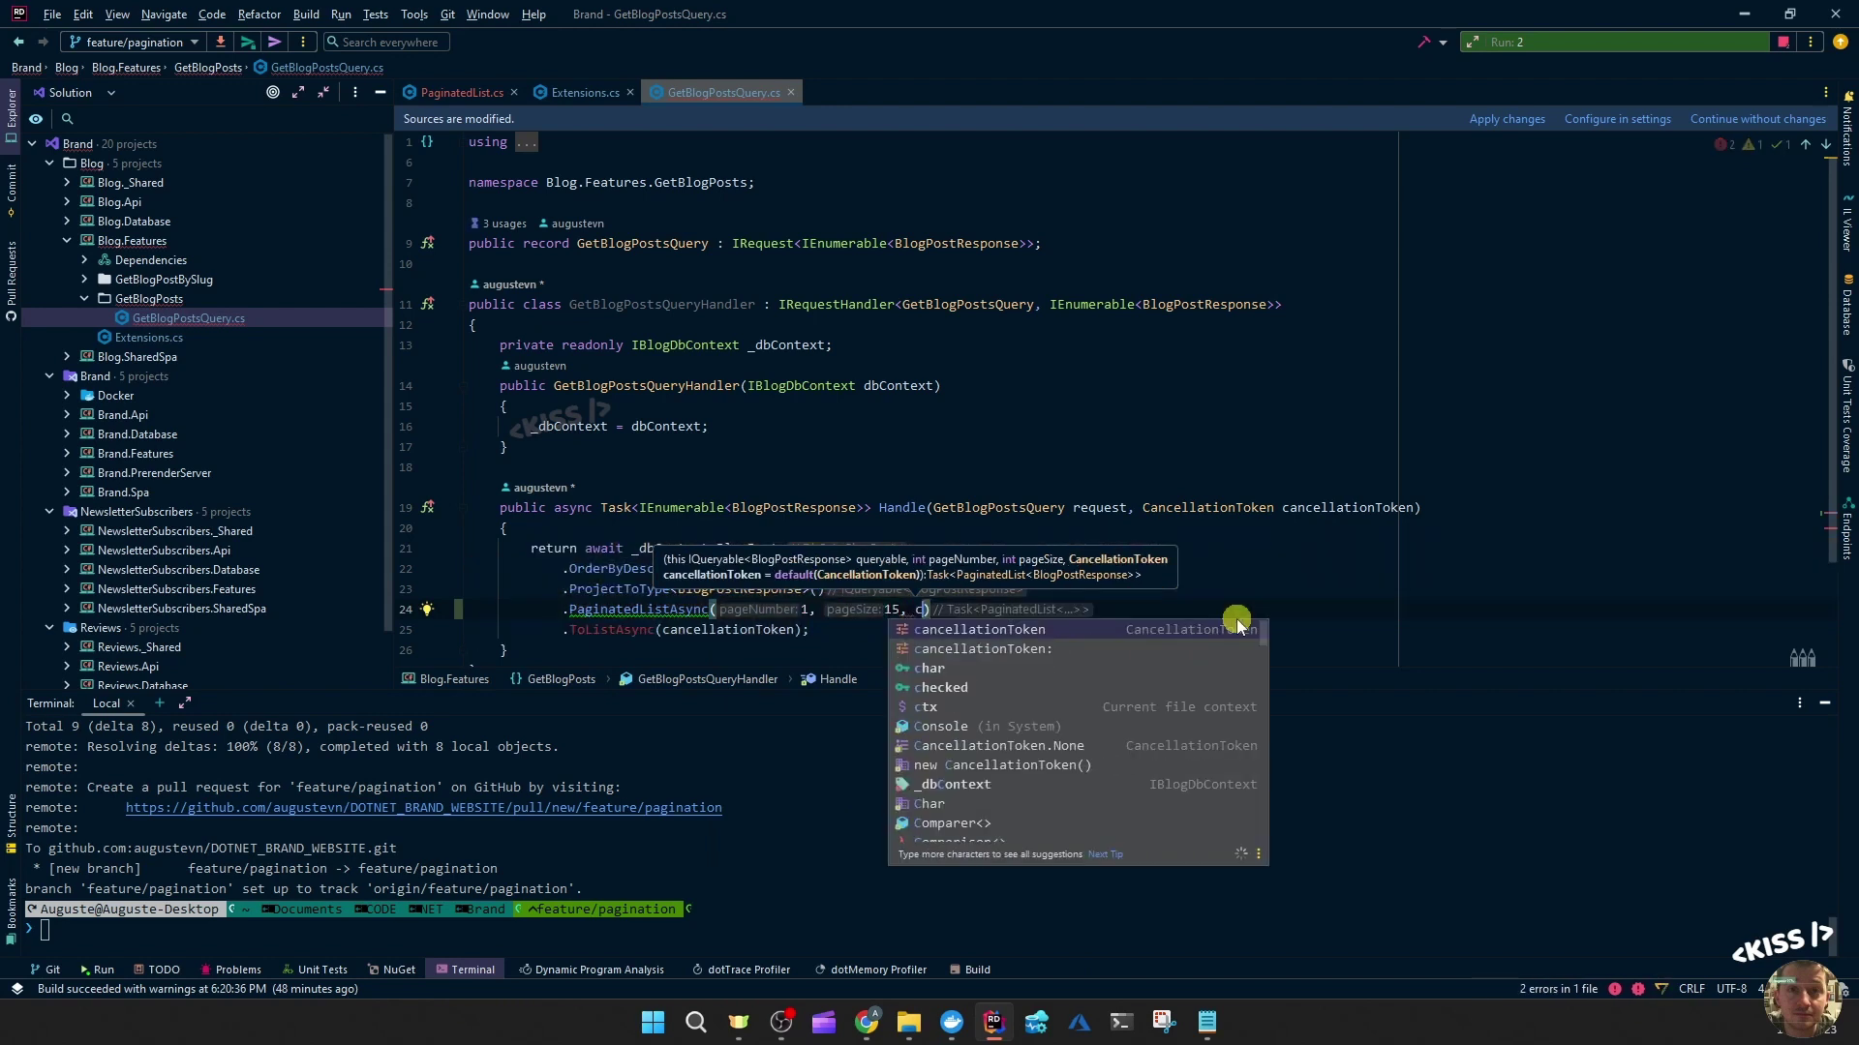
pyautogui.press('Tab')
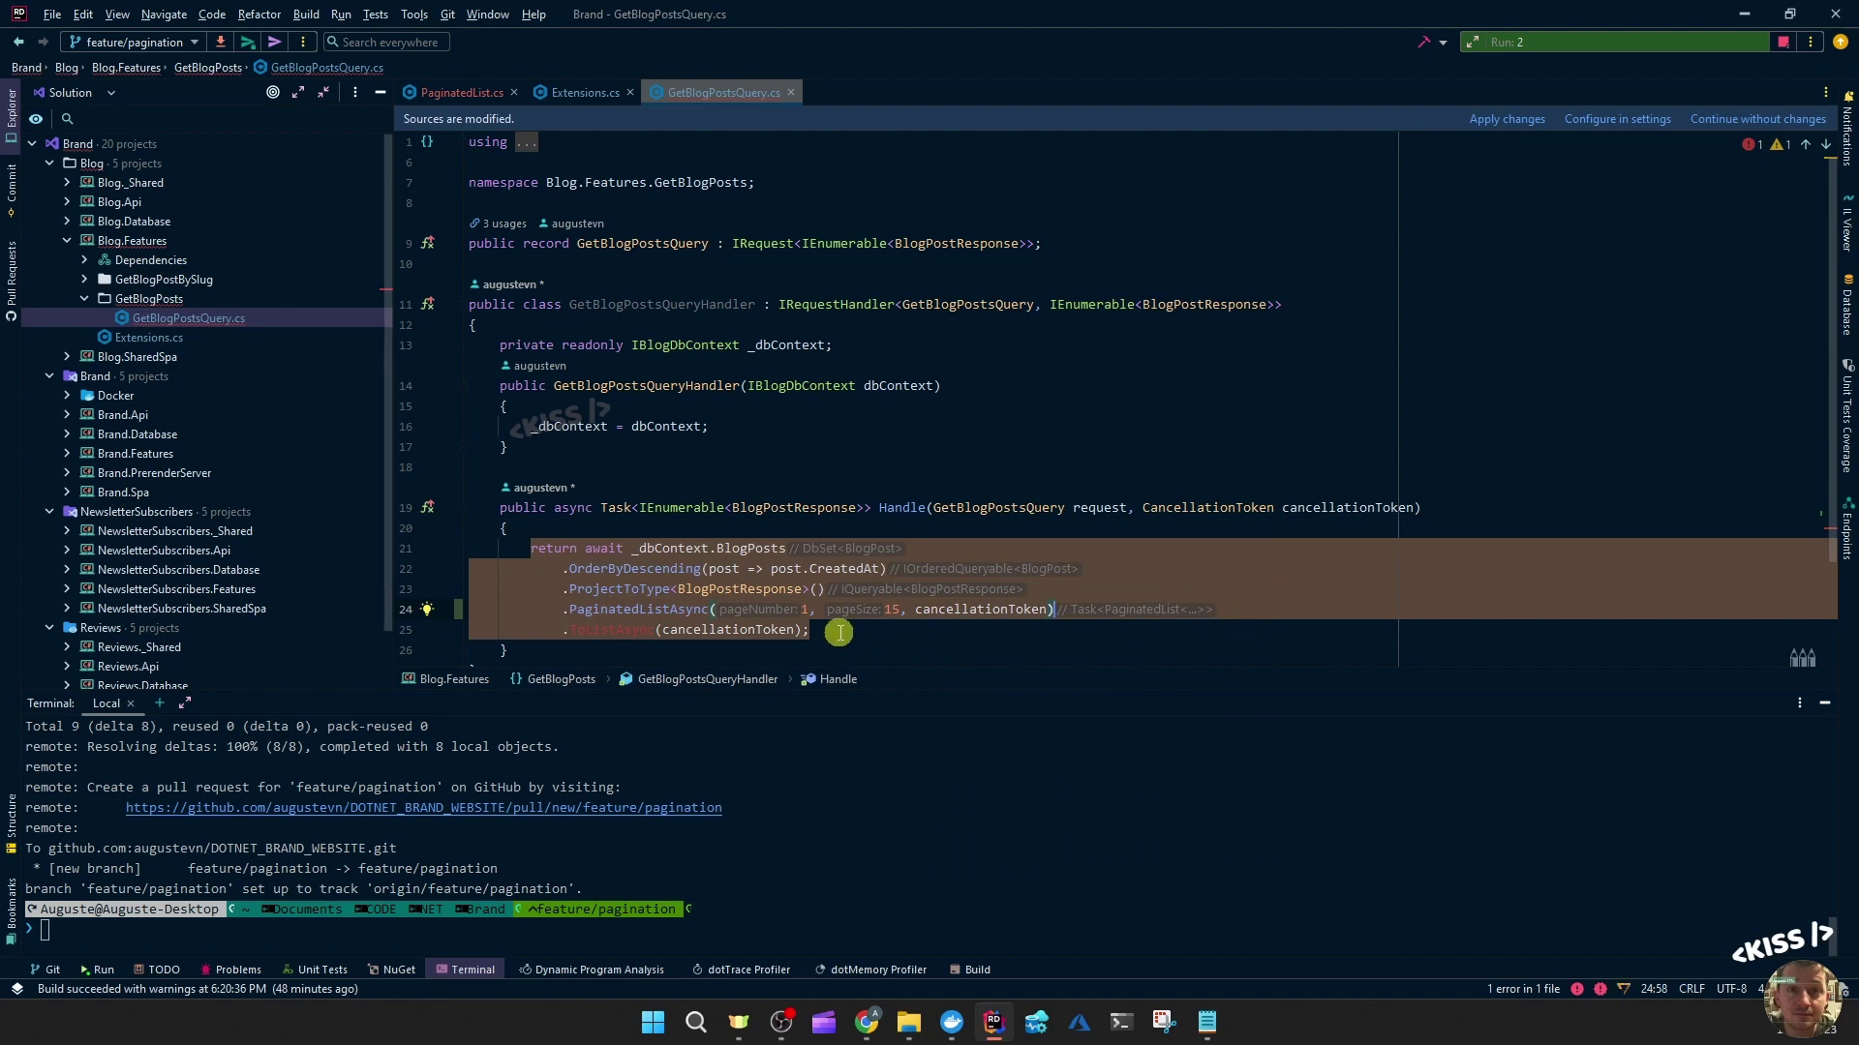
pyautogui.hotkey('ctrl', 'shift', 'l')
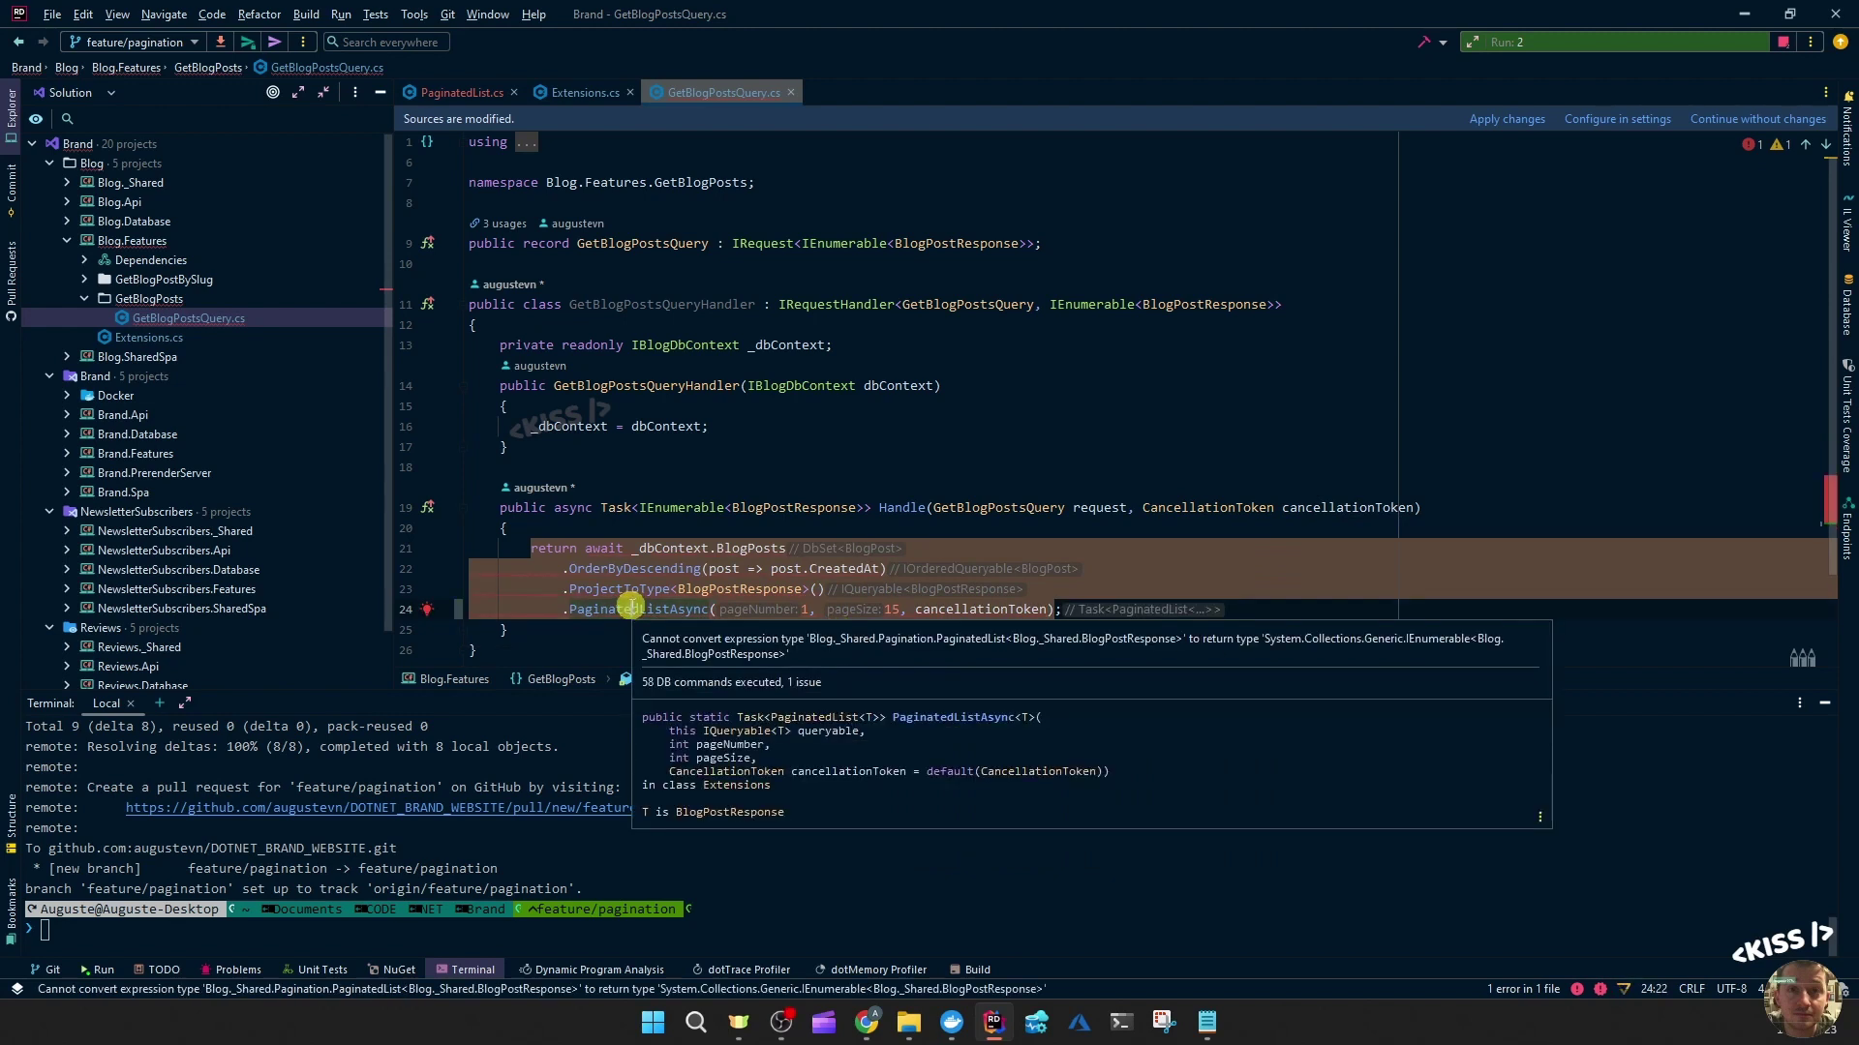
# - Change all three IEnumerable return types in the handler to PaginatedList
pyautogui.doubleClick(667, 507)
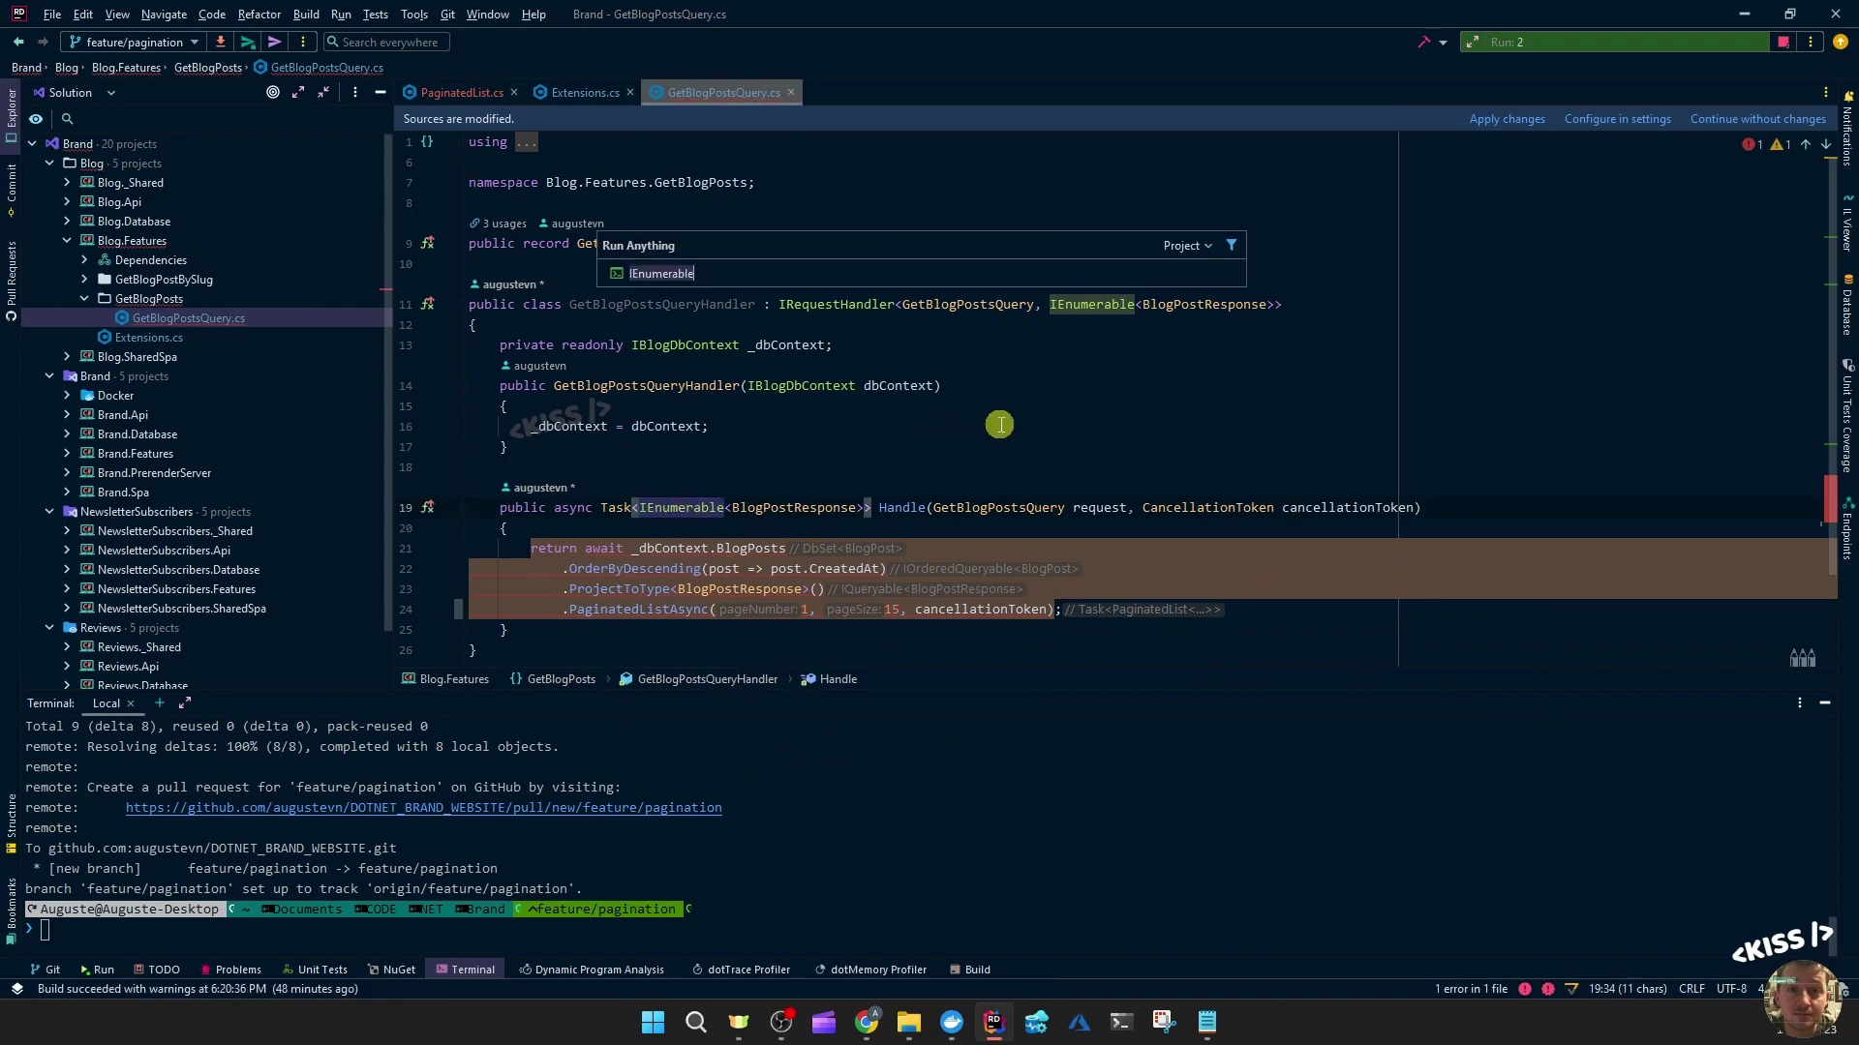
pyautogui.hotkey('alt', 'j')
pyautogui.hotkey('alt', 'j')
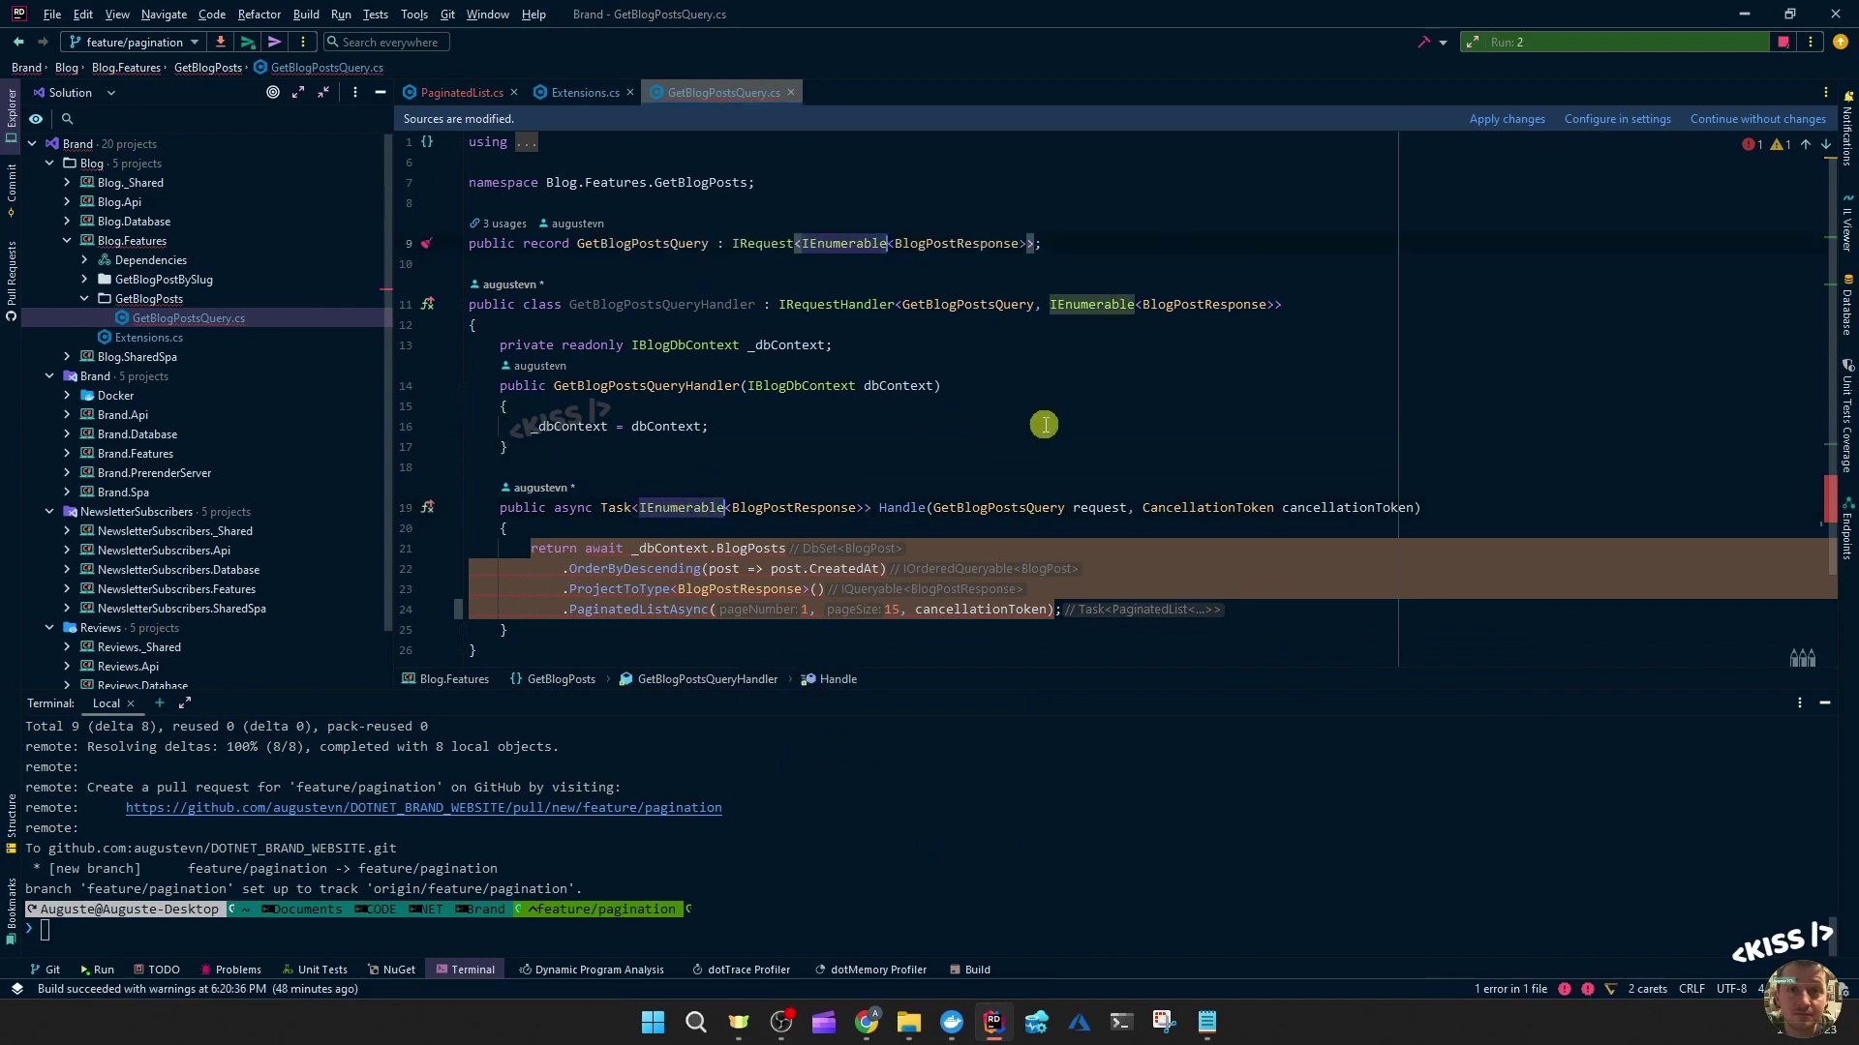
pyautogui.write('Pagin')
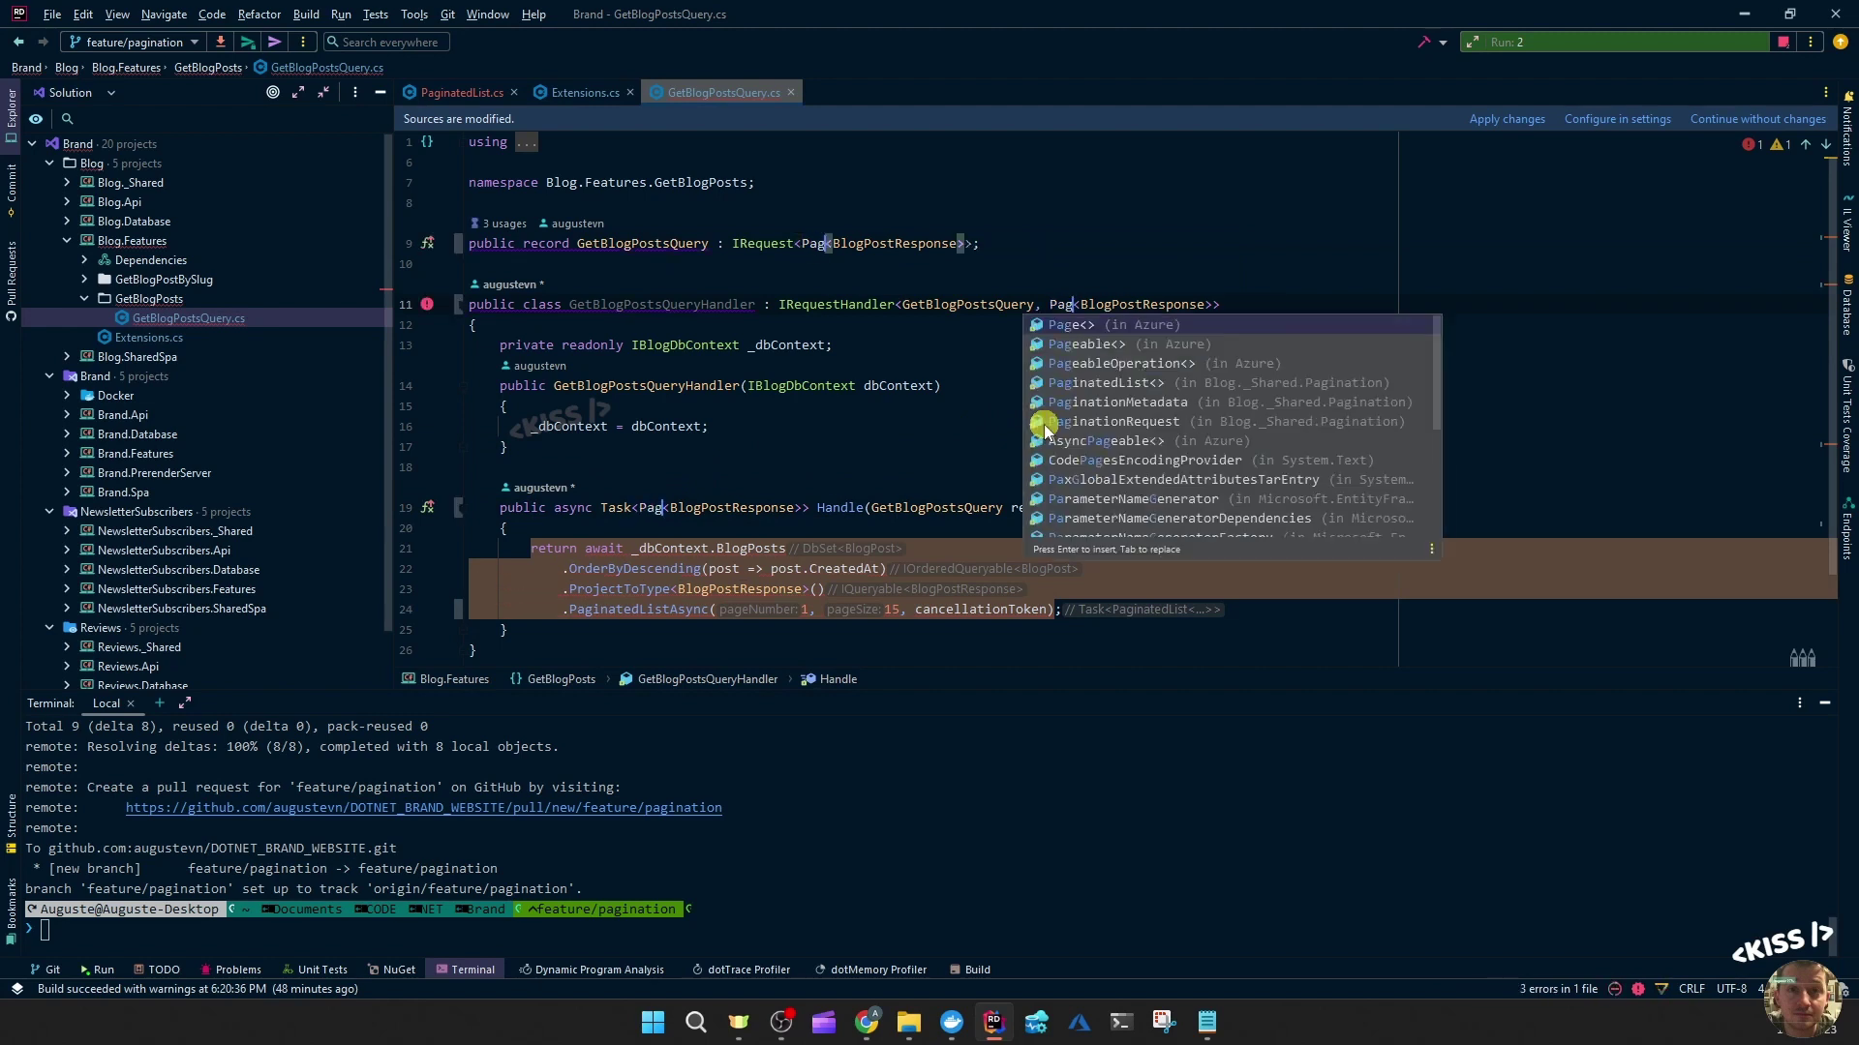
pyautogui.press('Tab')
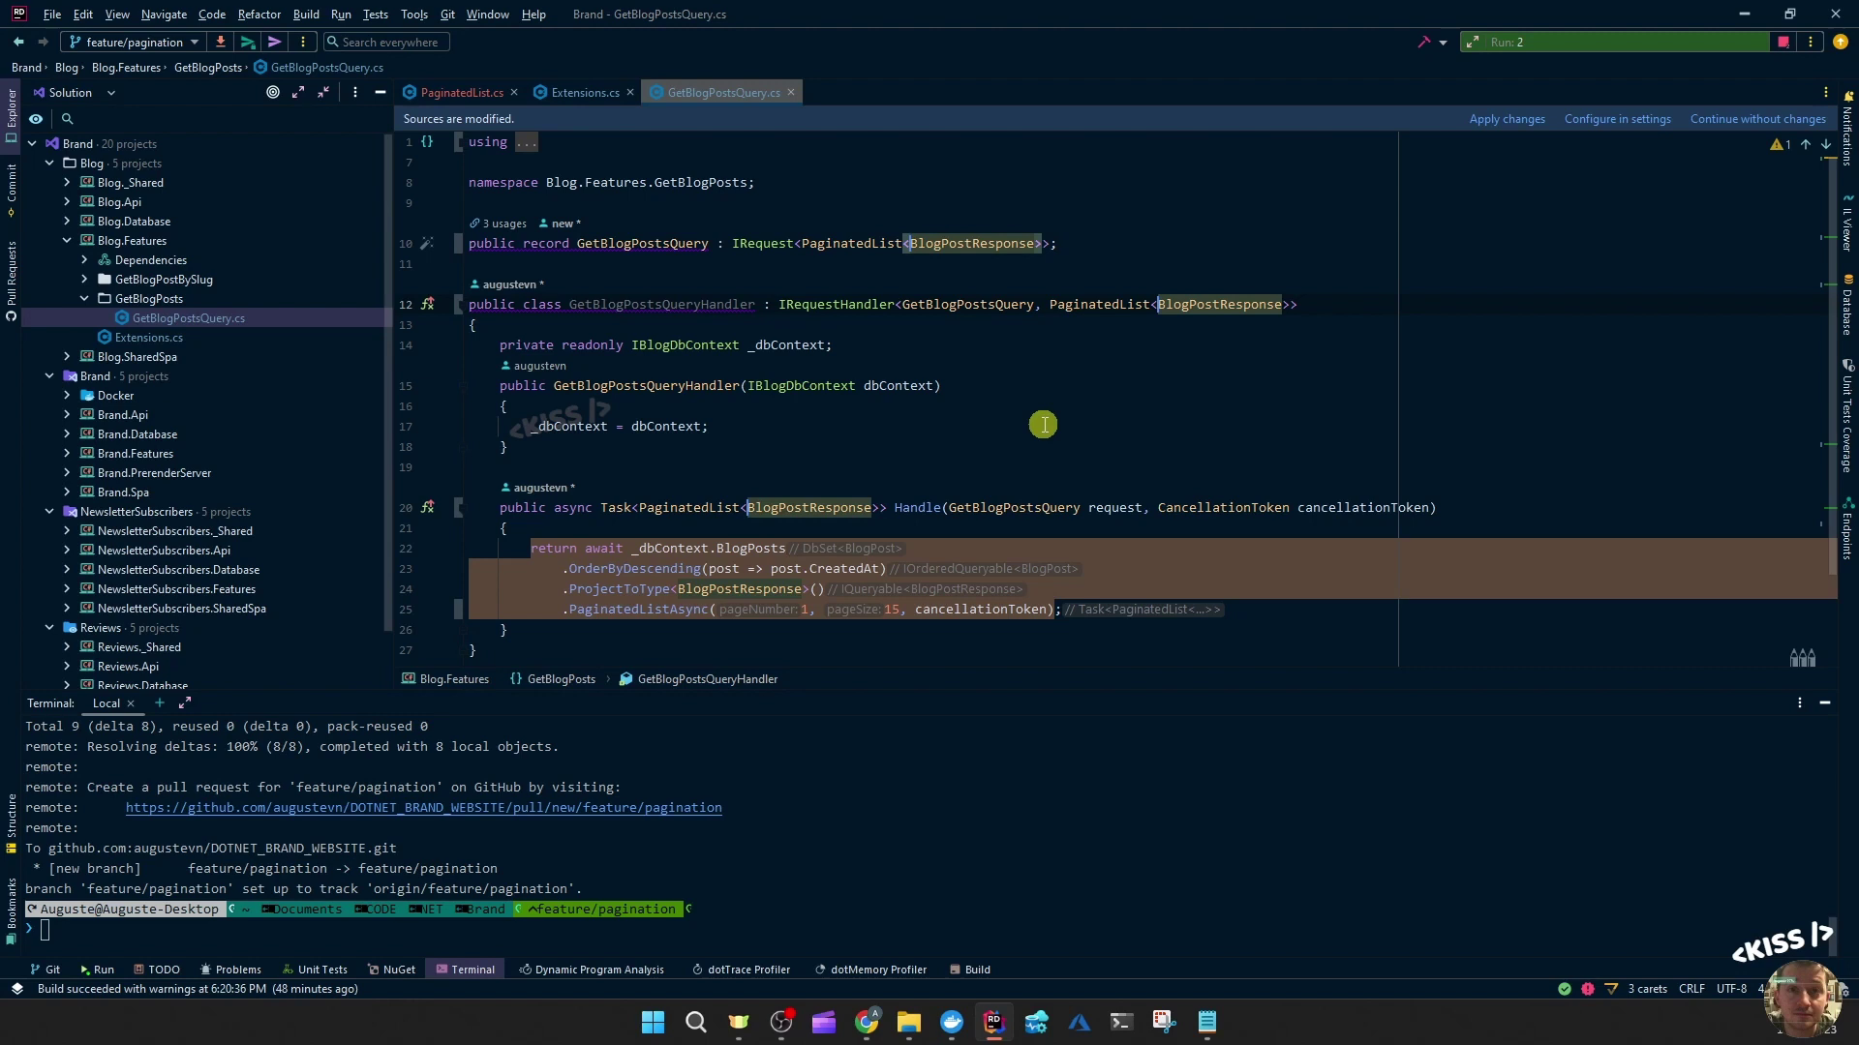
pyautogui.press('Escape')
pyautogui.click(1116, 507)
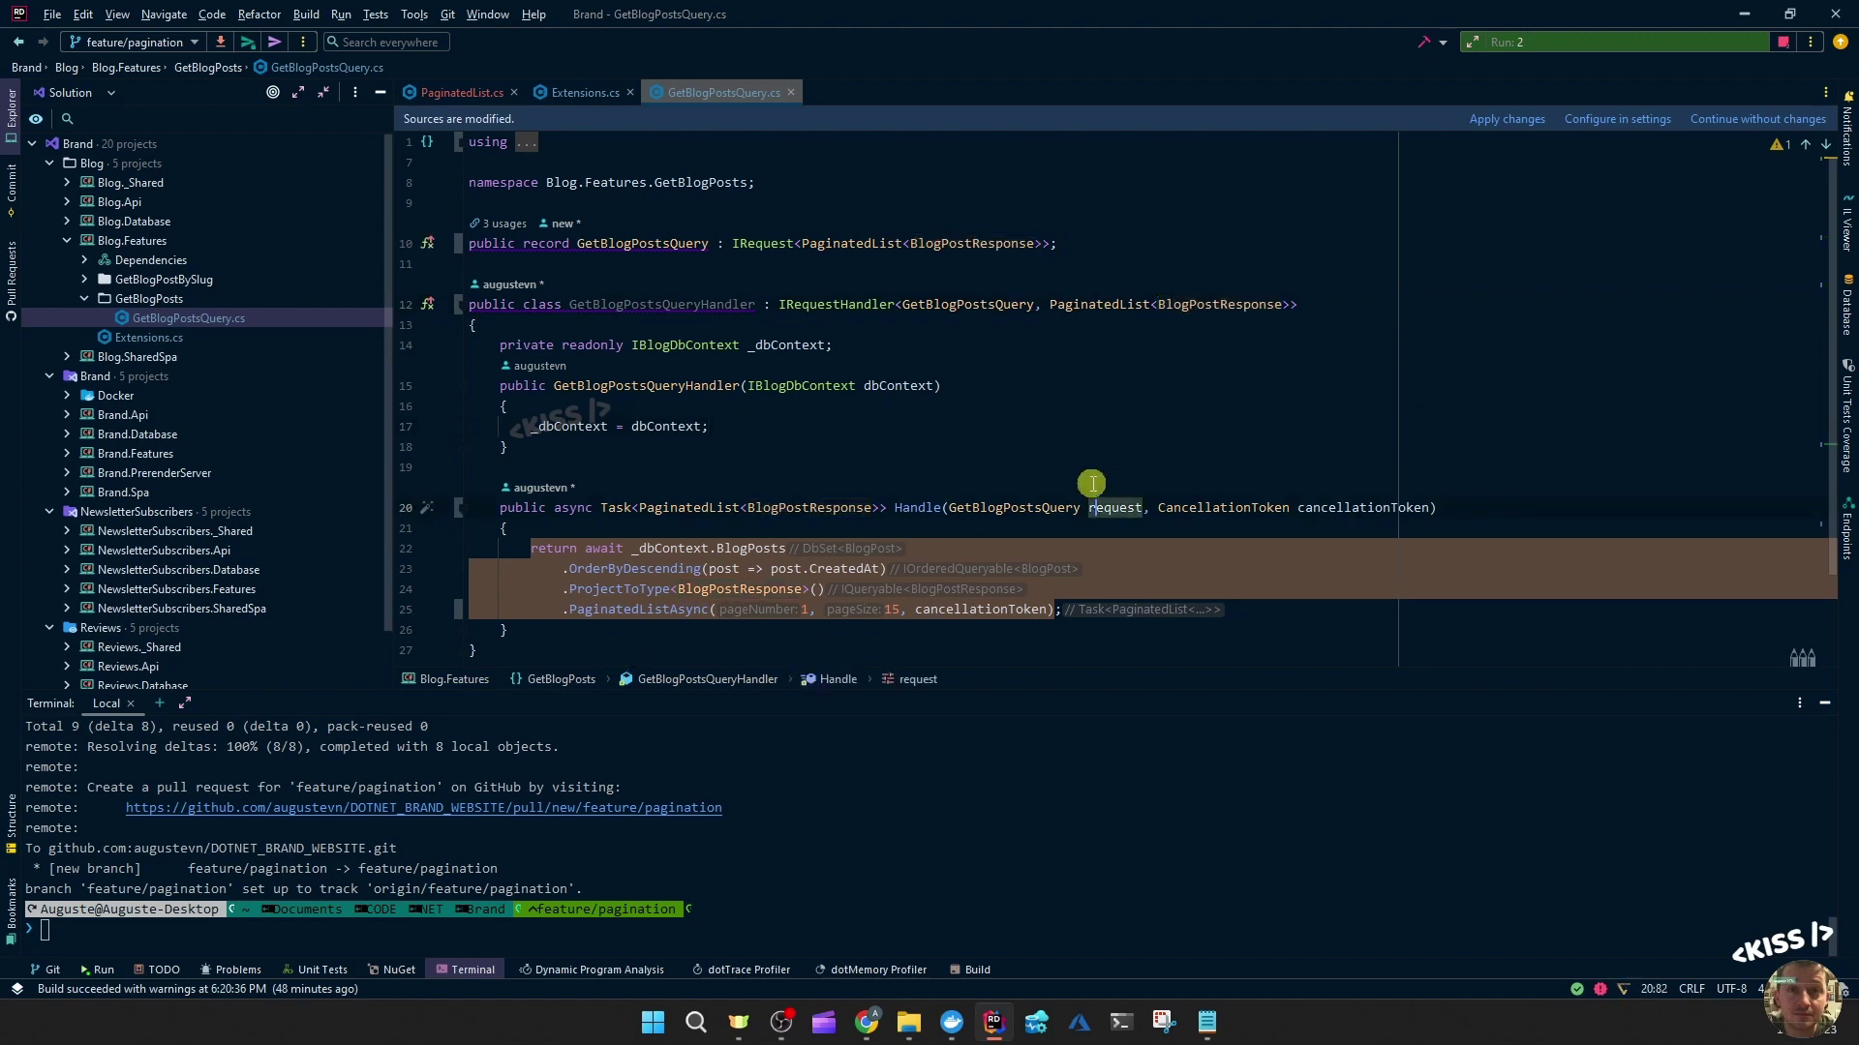
pyautogui.scroll(-1, 1091, 483)
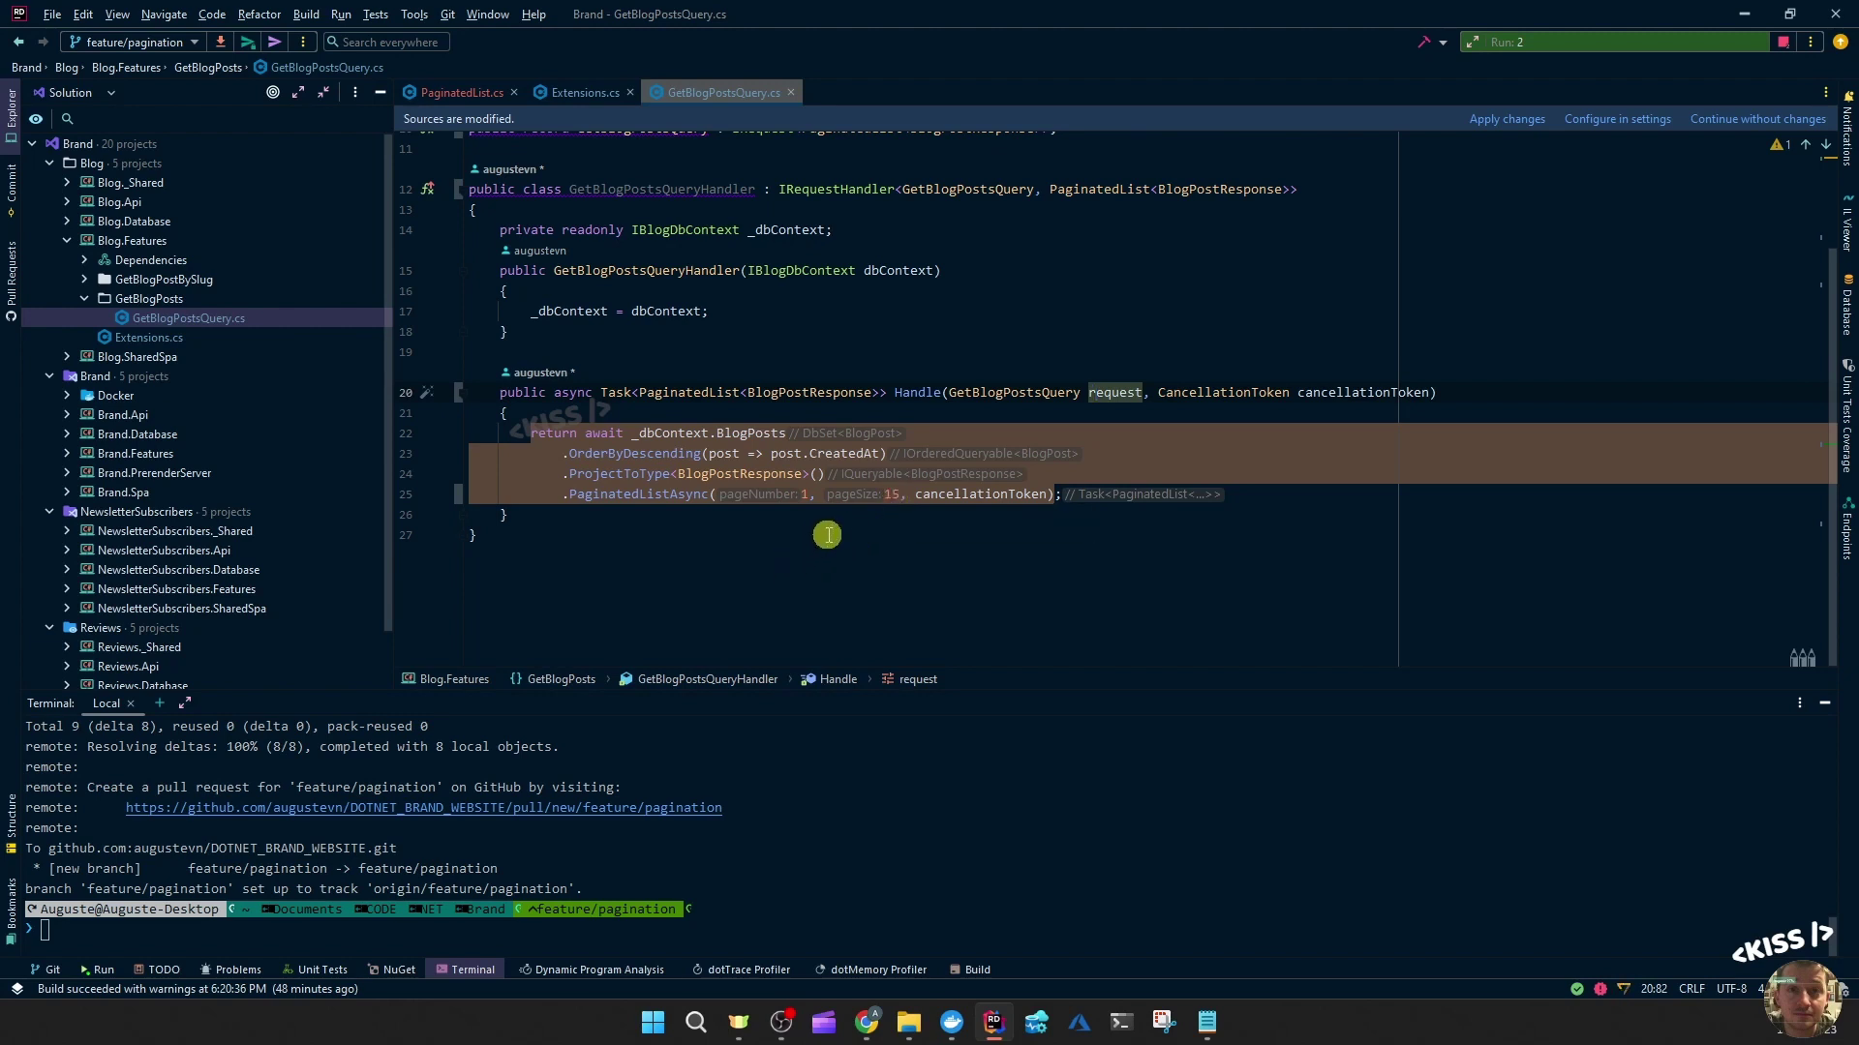
pyautogui.scroll(1, 827, 534)
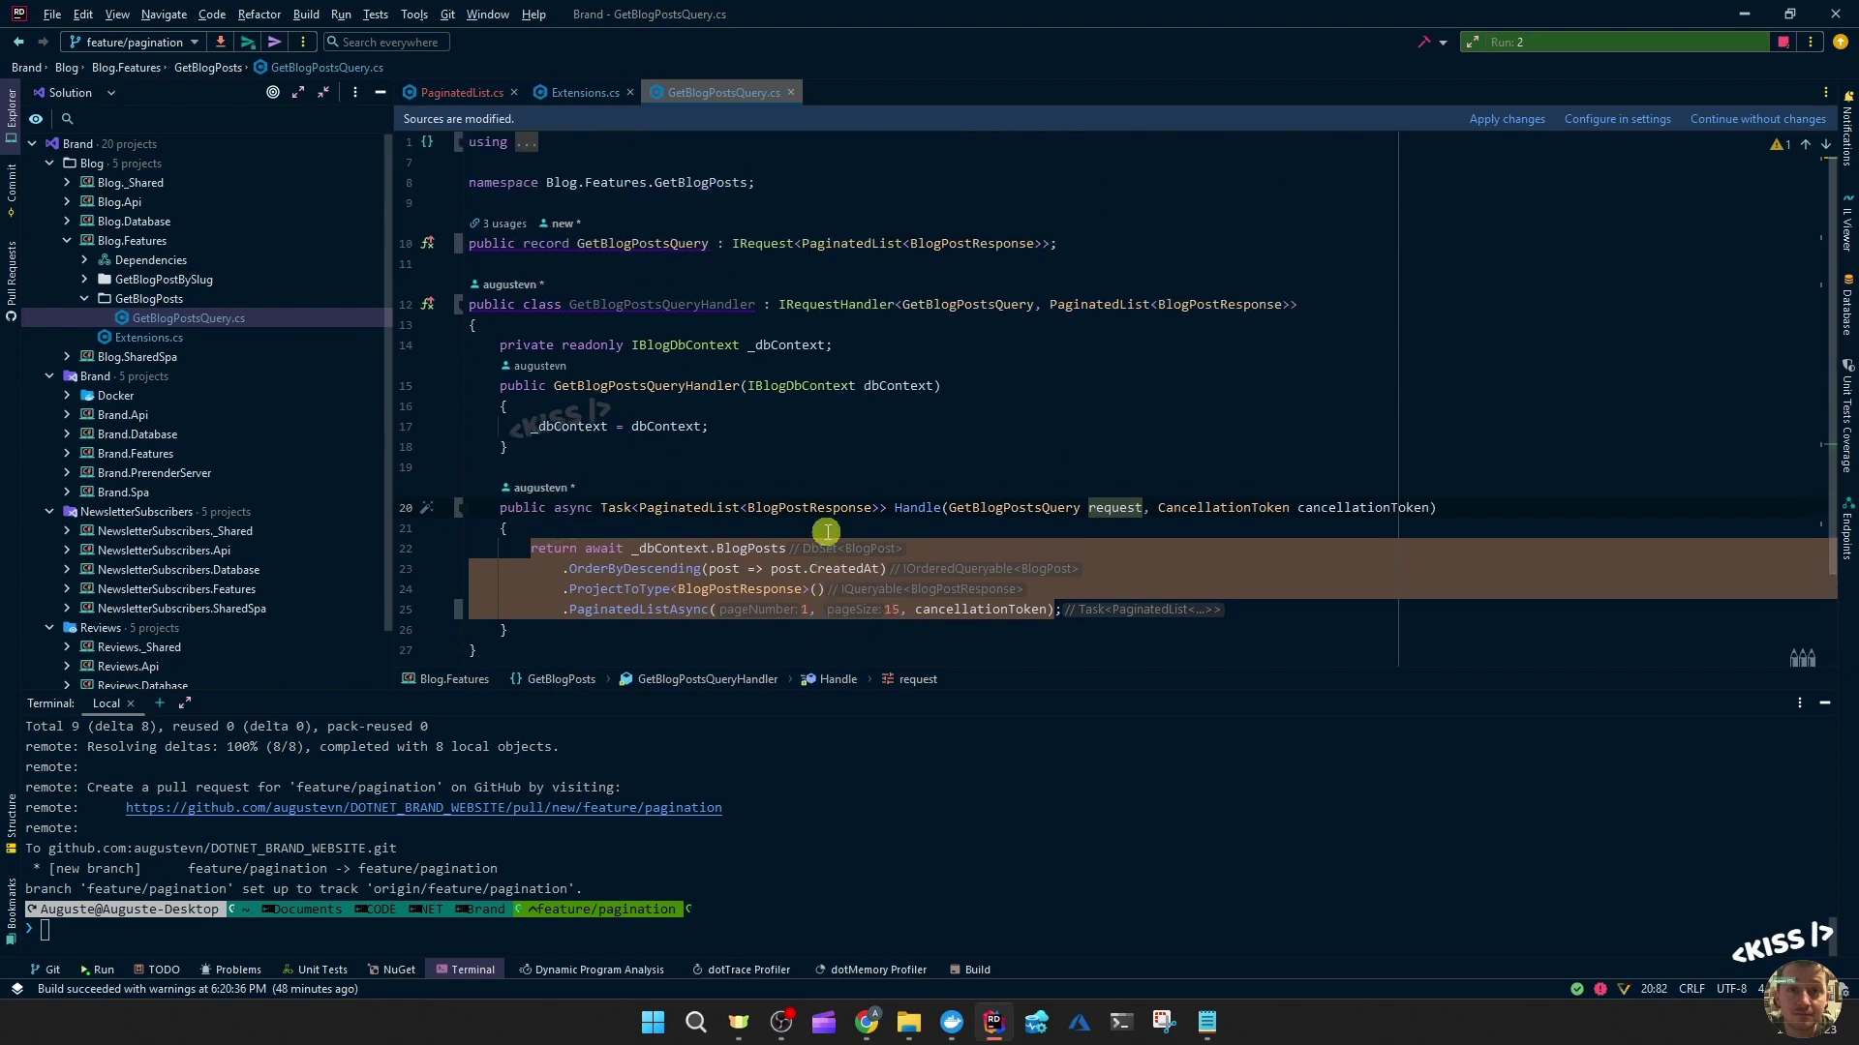
pyautogui.scroll(-1, 825, 532)
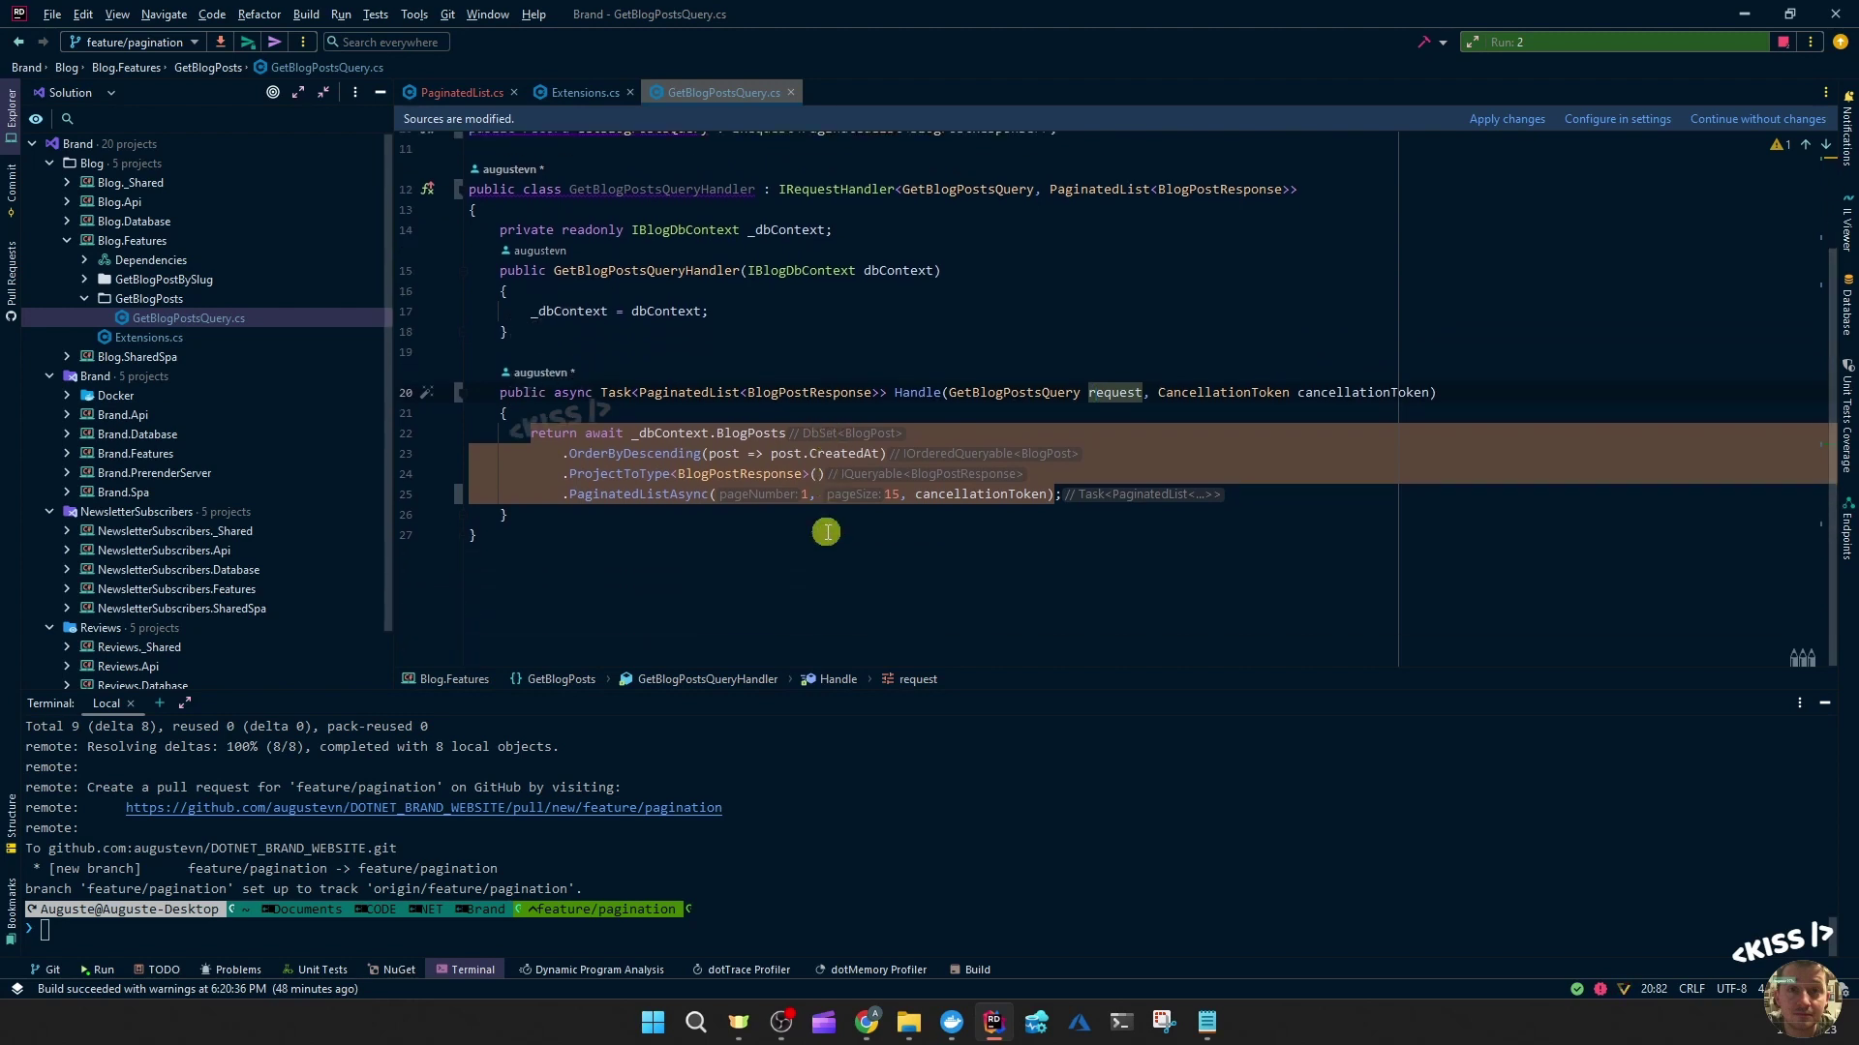
pyautogui.scroll(1, 827, 532)
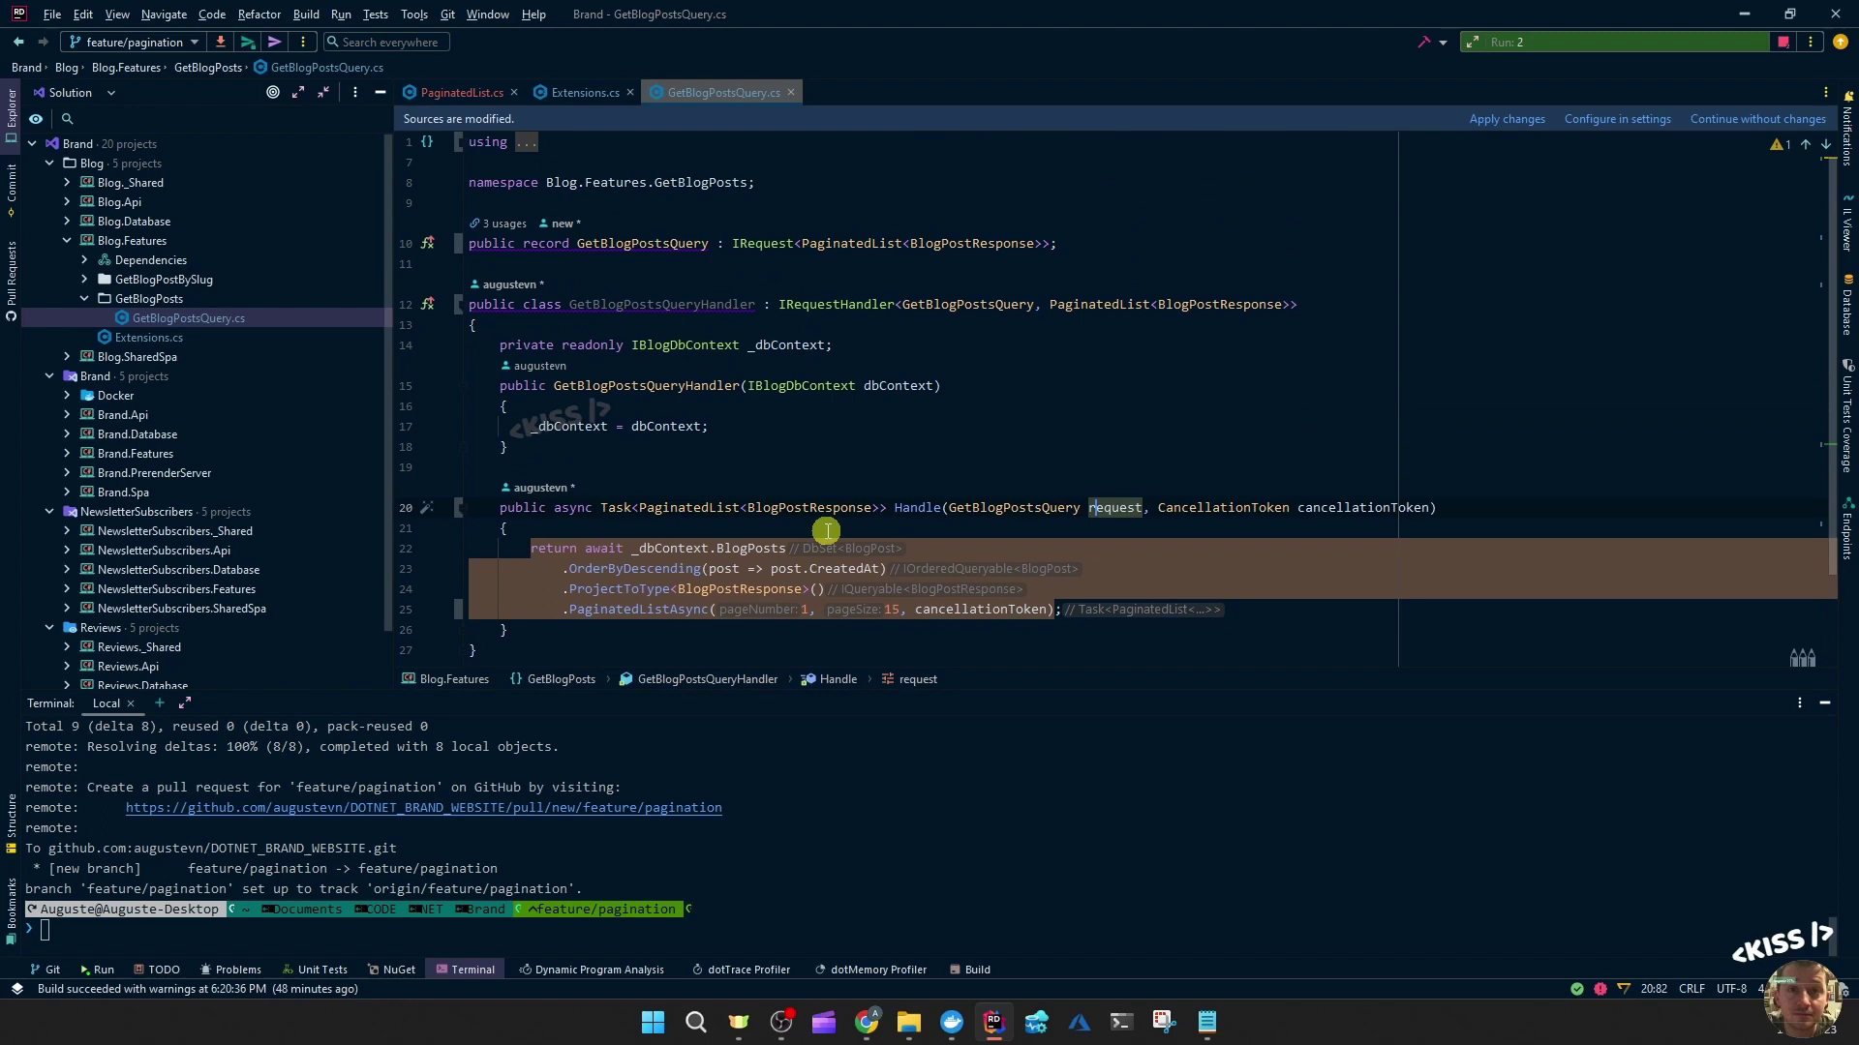
# - Make the GetBlogPostsQuery record derive from GetBlogPostsRequest
pyautogui.click(737, 243)
pyautogui.write(',')
pyautogui.press('Left')
pyautogui.press('Left')
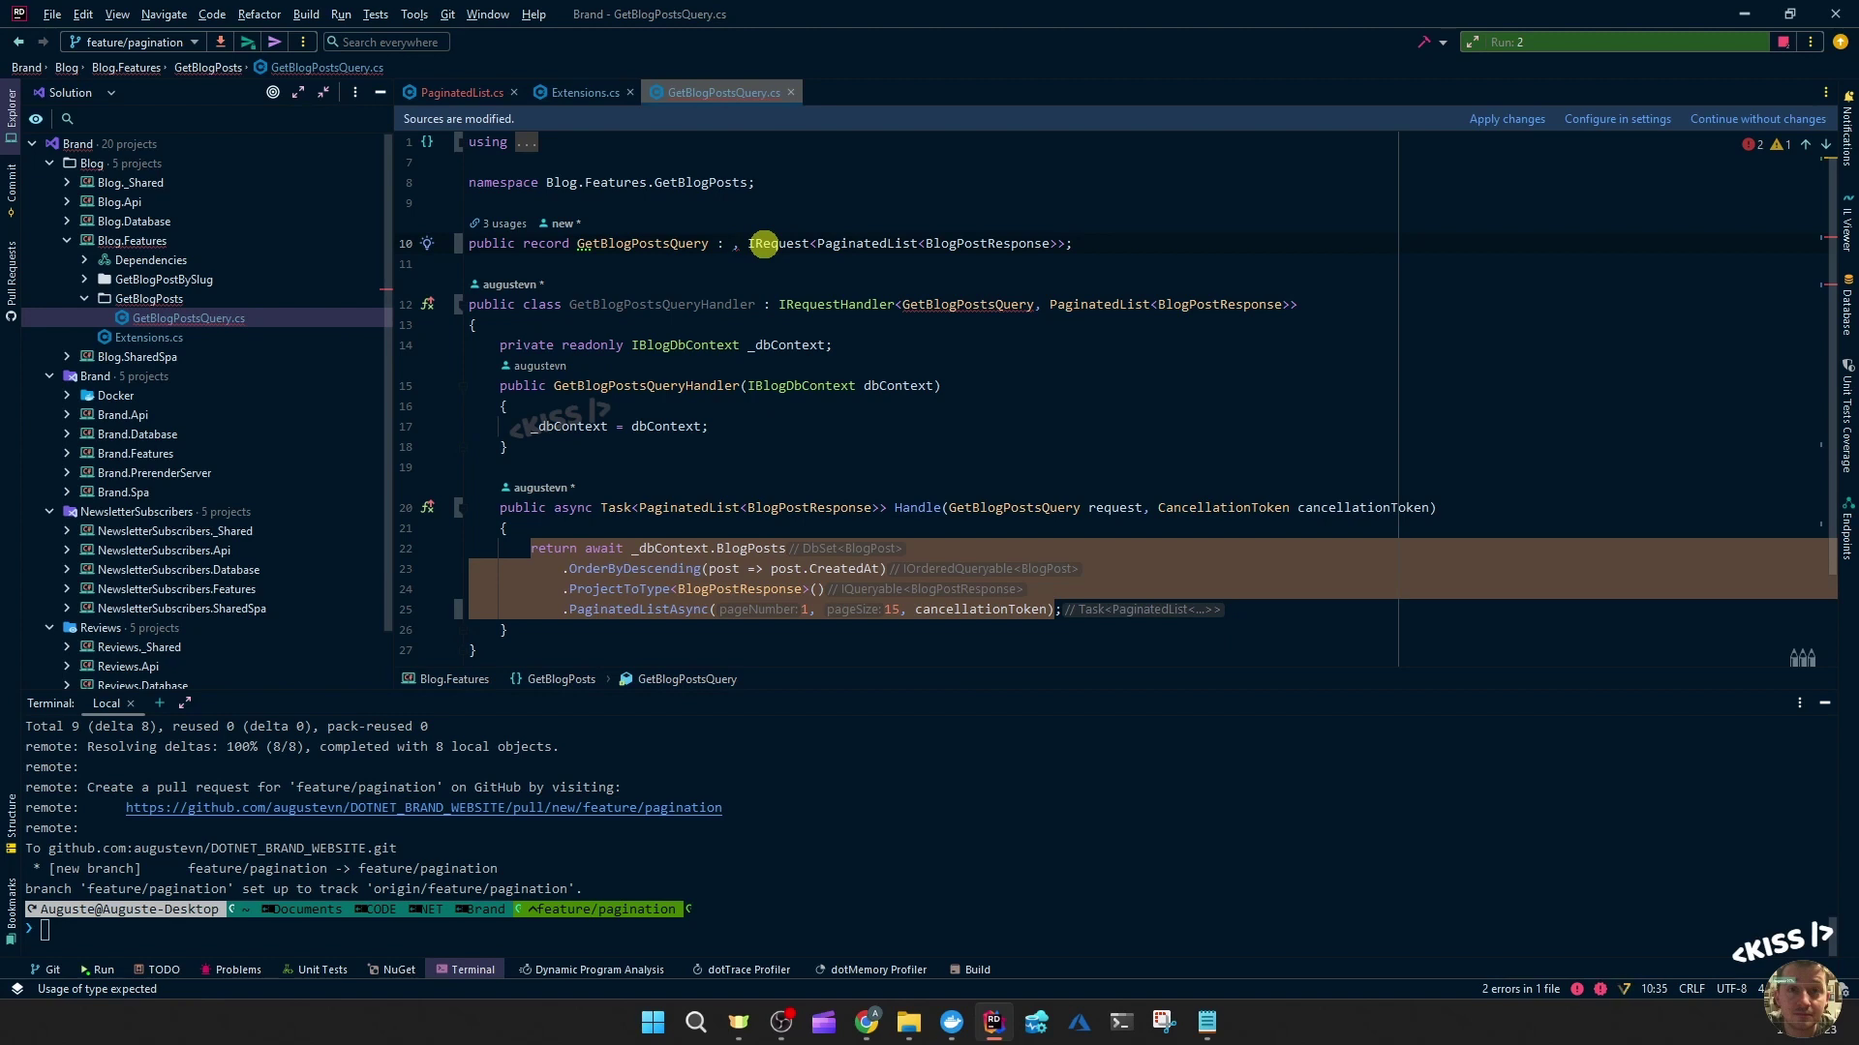
pyautogui.write('Pag')
pyautogui.press('Down')
pyautogui.press('Down')
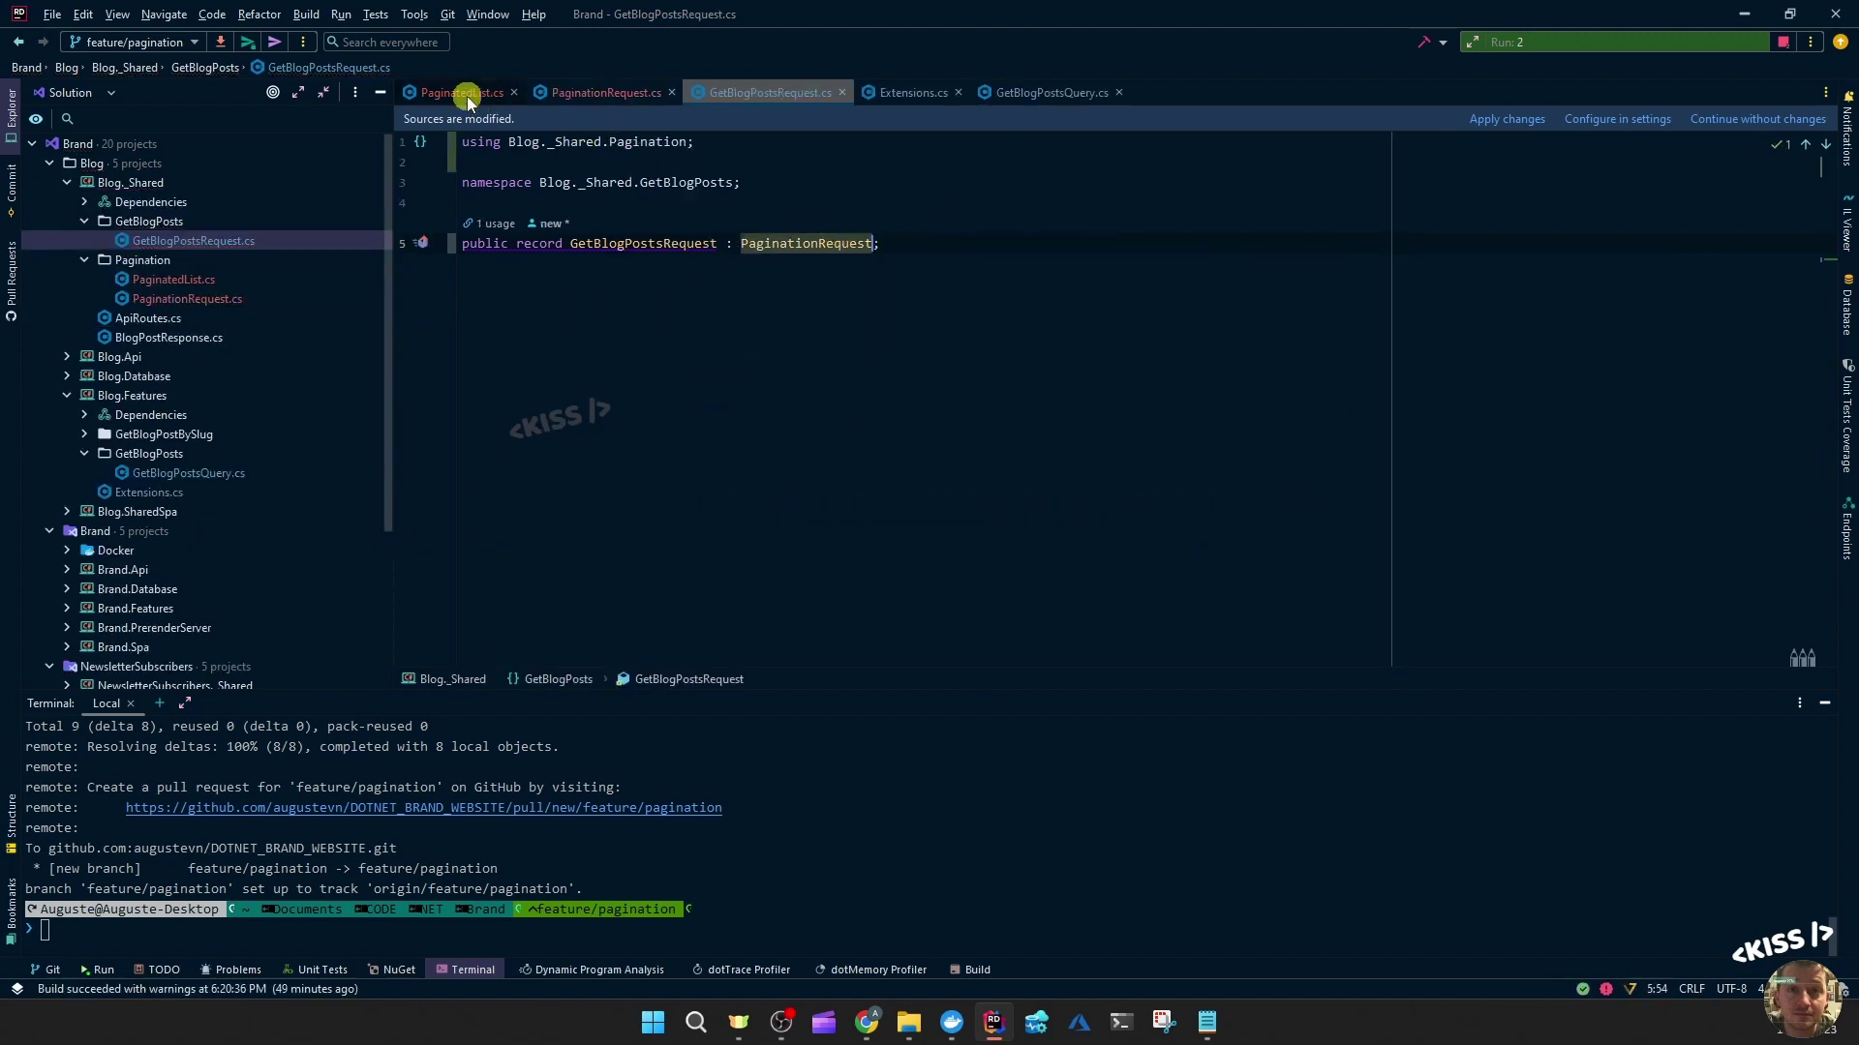
pyautogui.click(1018, 94)
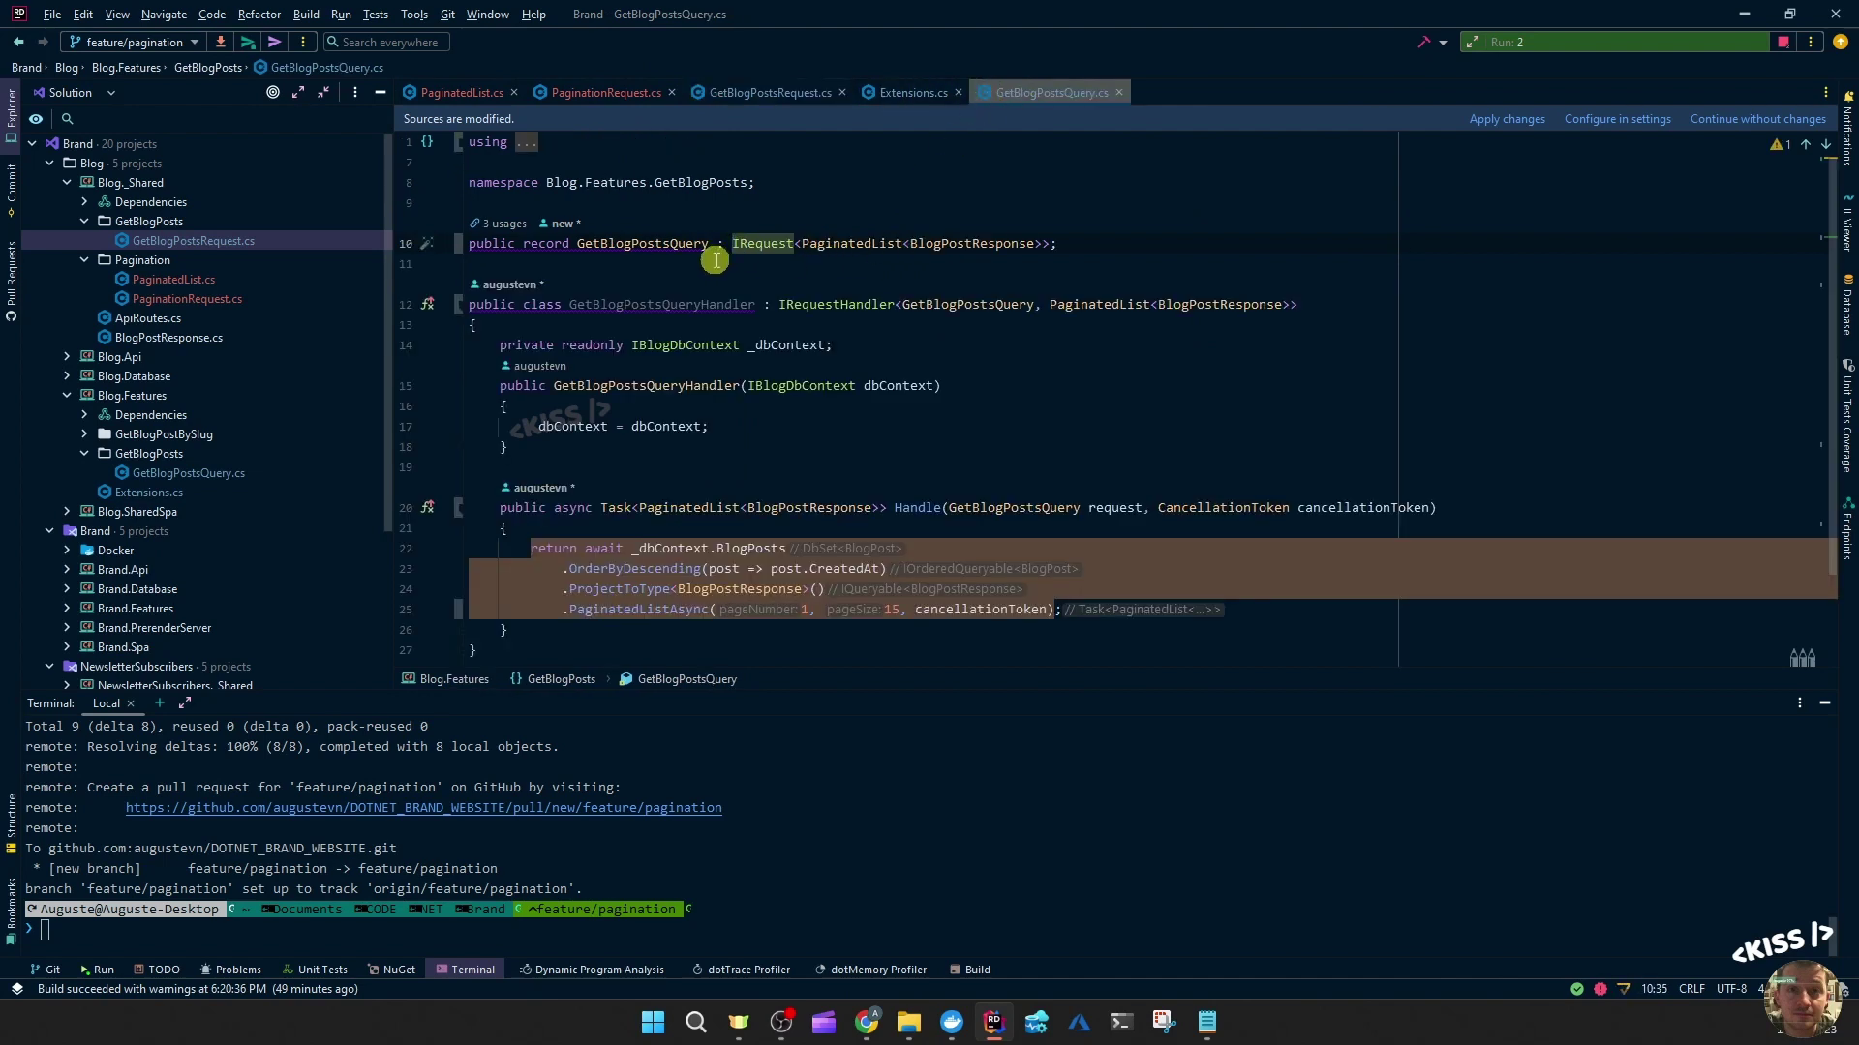
pyautogui.write('(')
pyautogui.write('d')
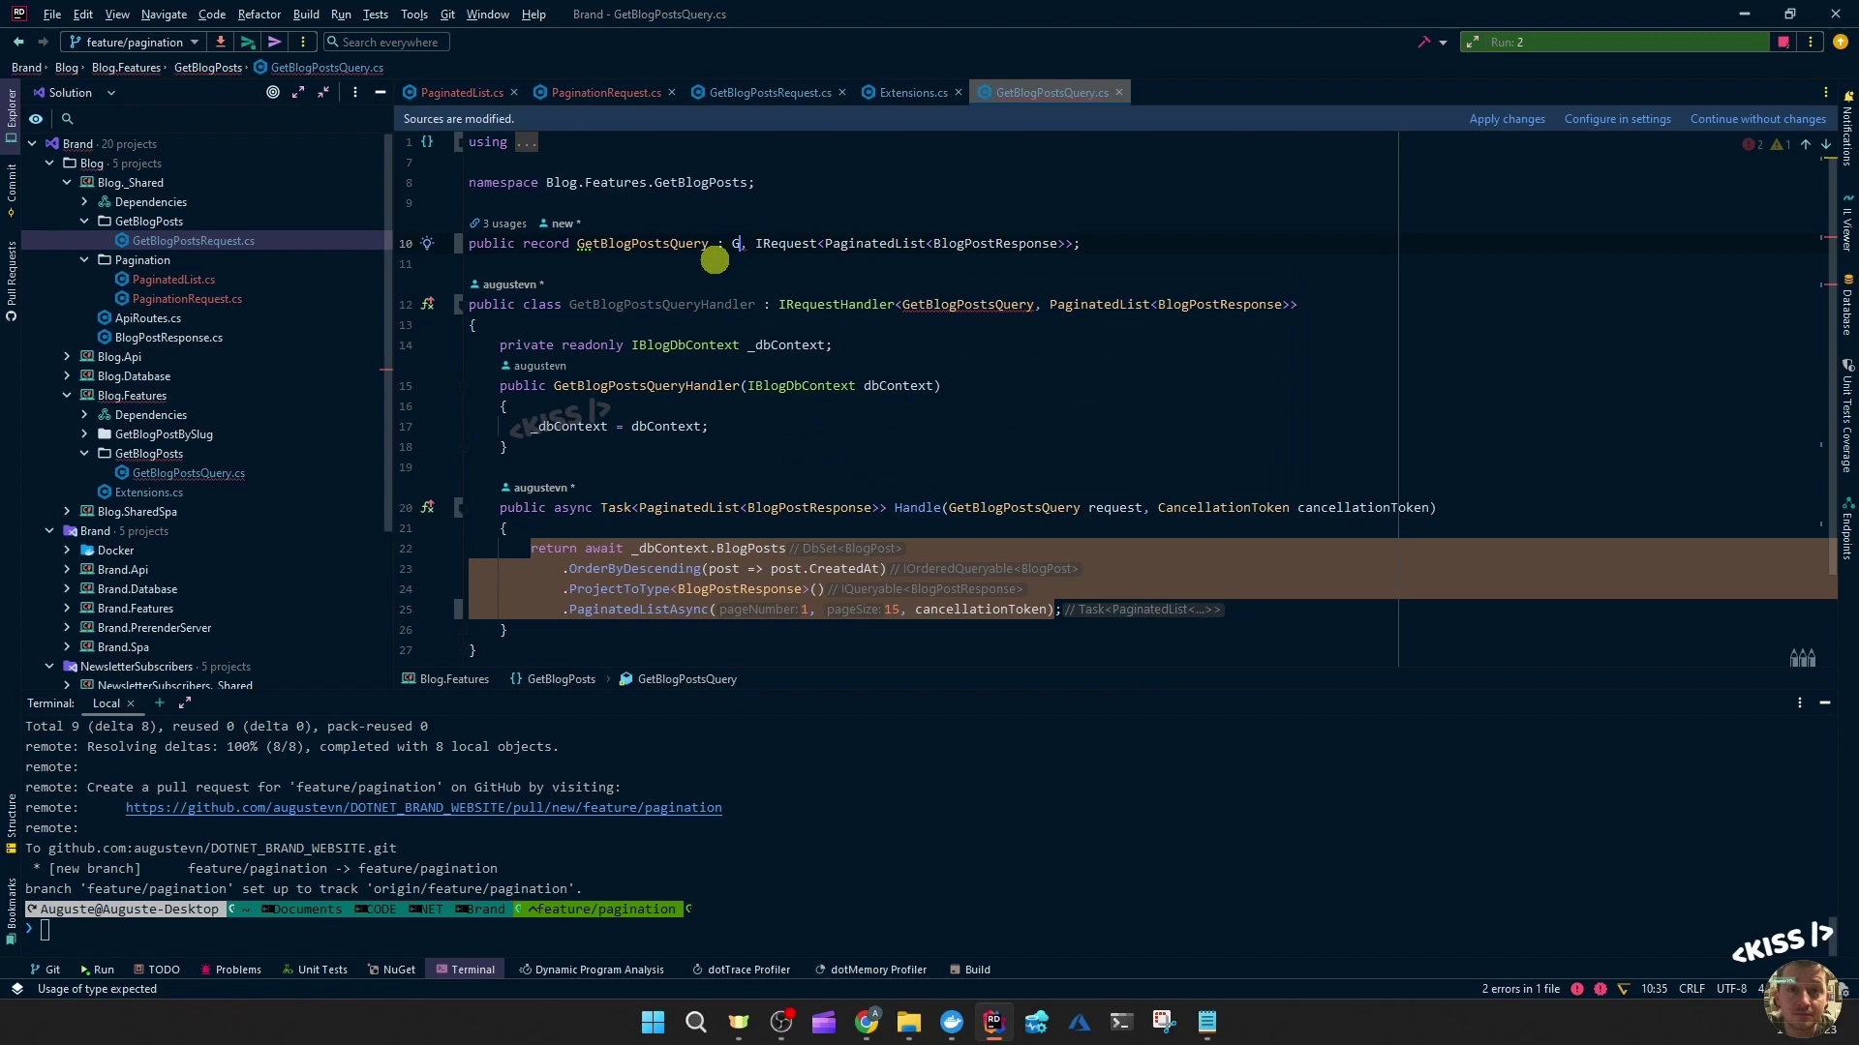
pyautogui.write('et')
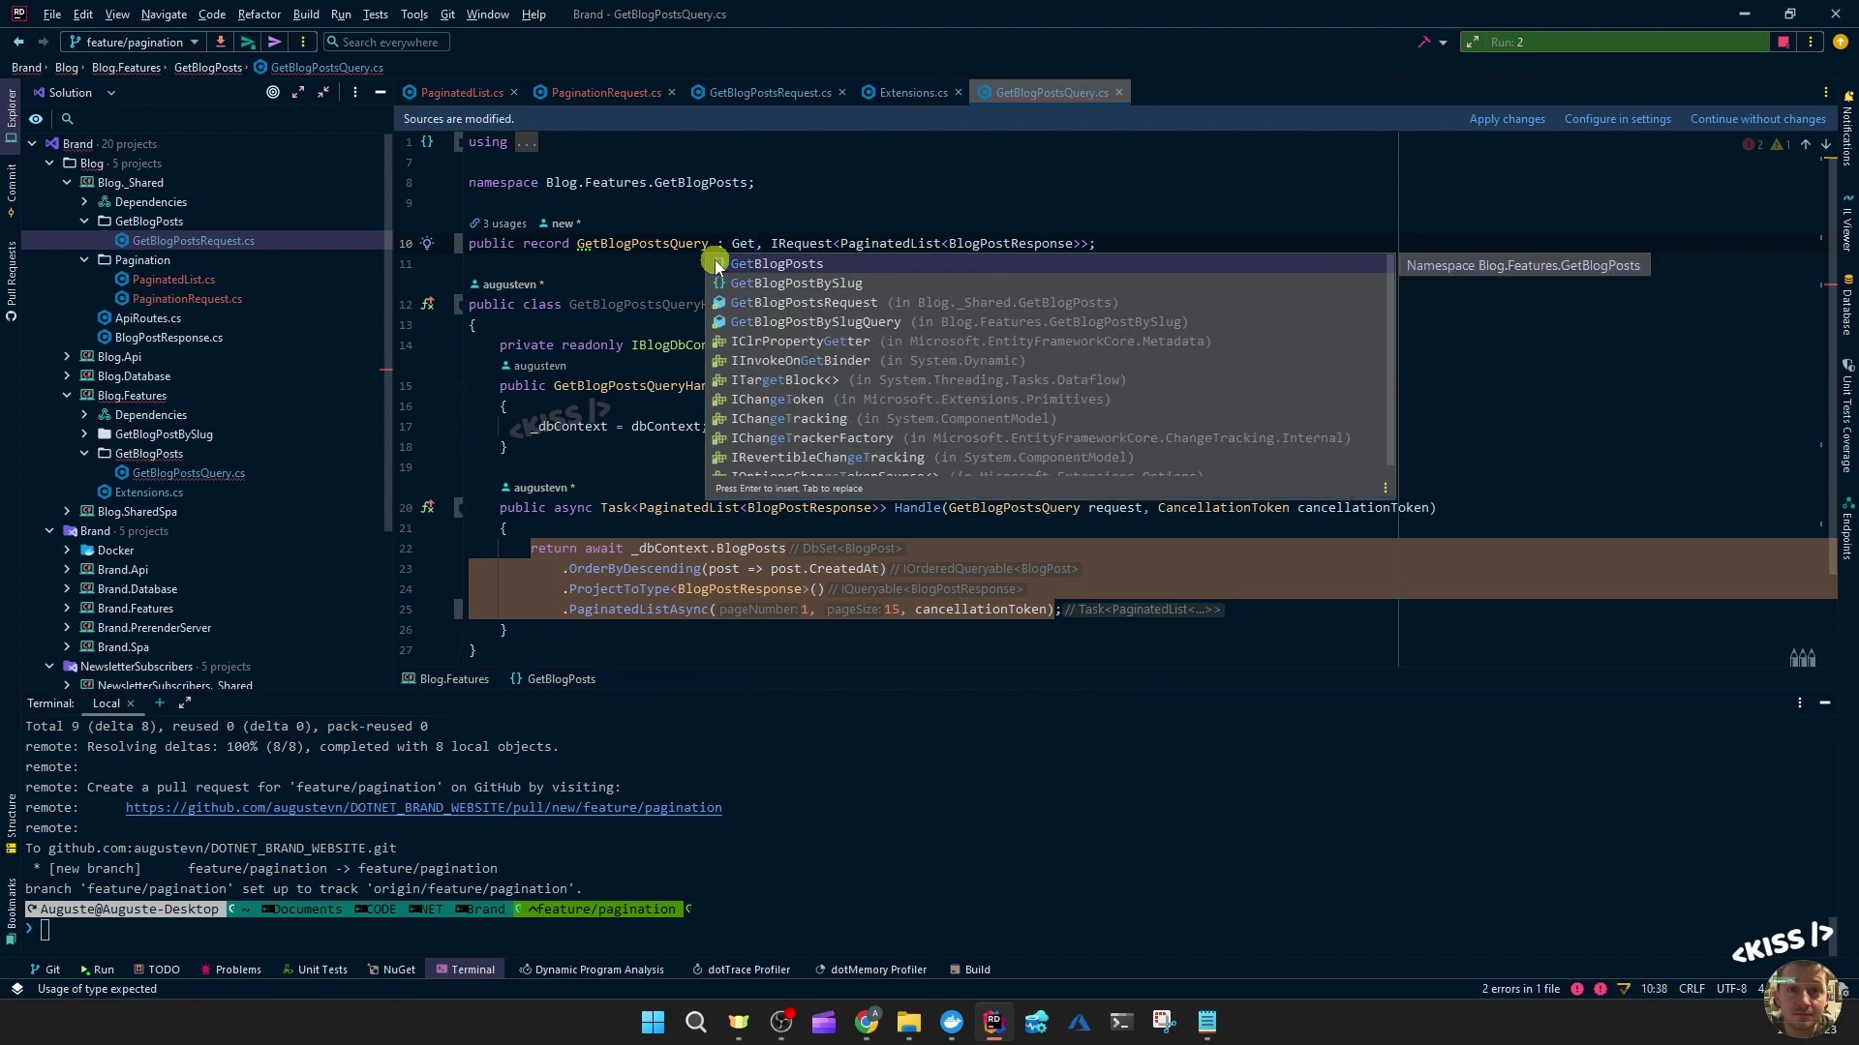
pyautogui.press('Down')
pyautogui.press('Down')
pyautogui.press('Tab')
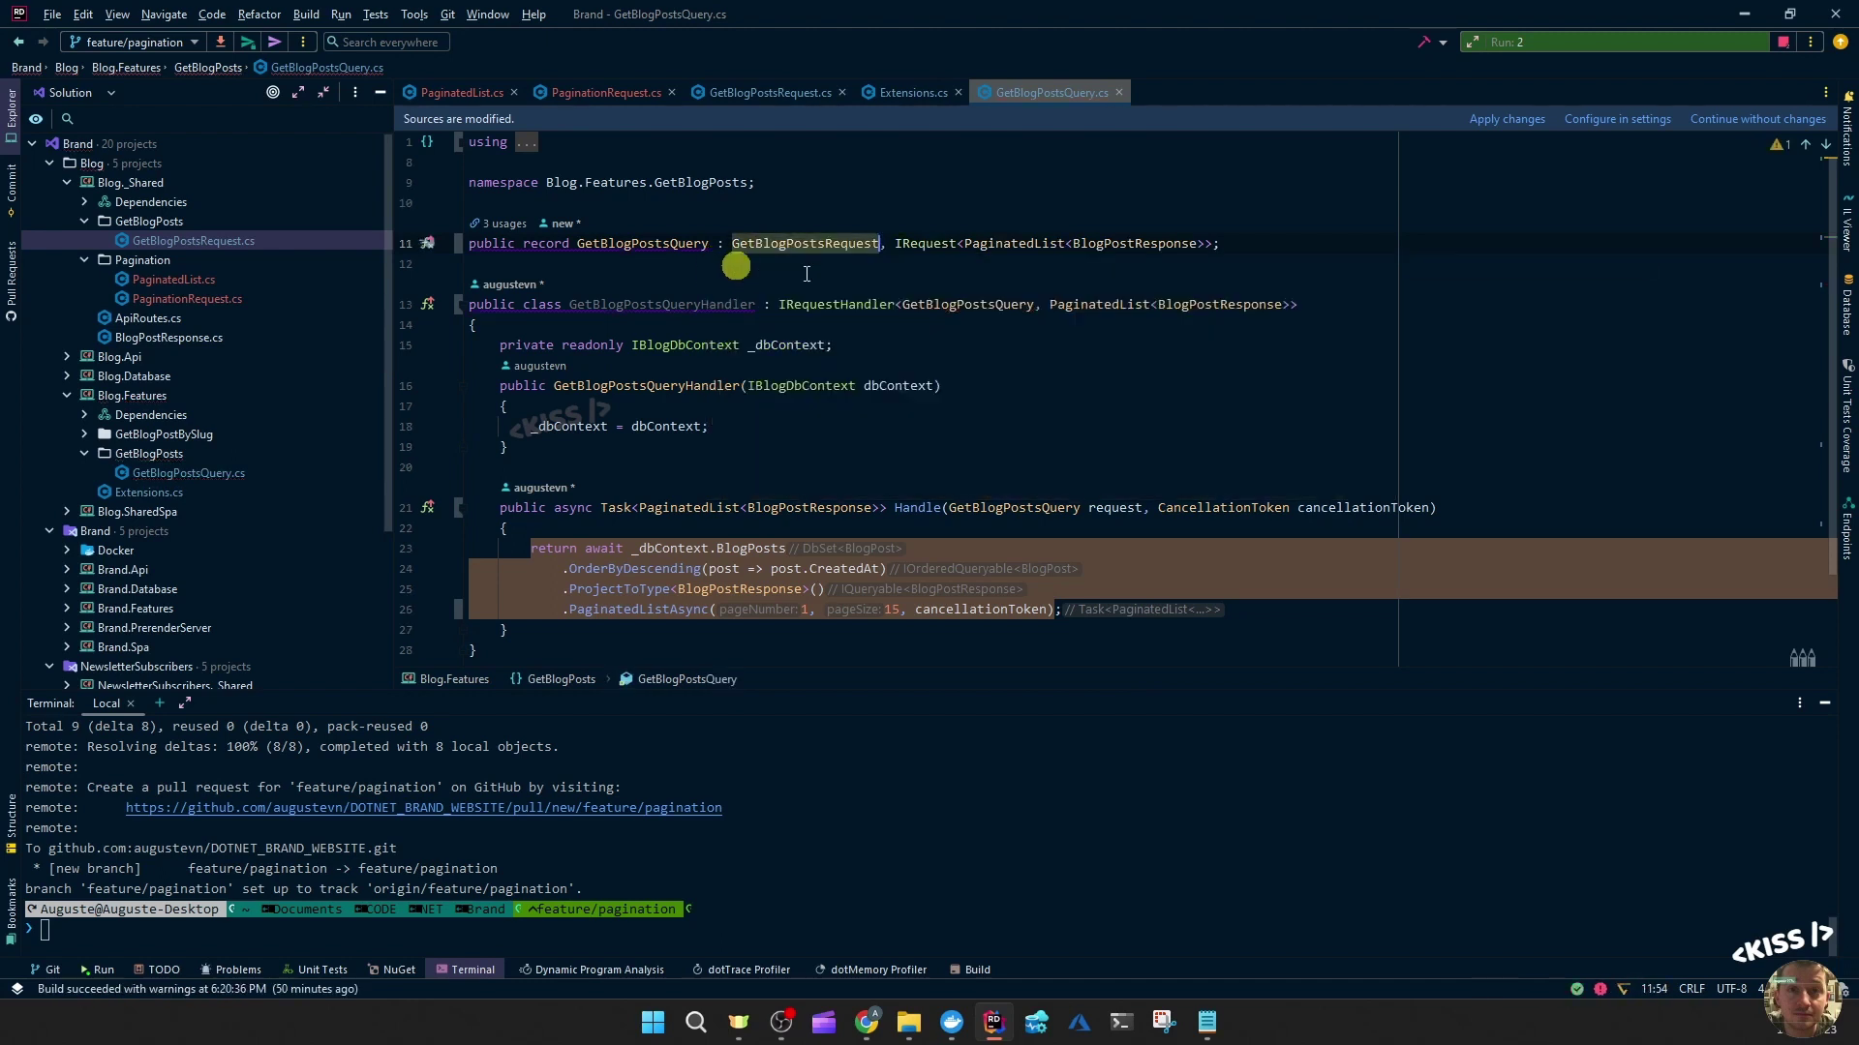
# - Pass request.PageNumber and request.PageSize to PaginatedListAsync instead of hard-coded values
pyautogui.click(808, 611)
pyautogui.write('requ')
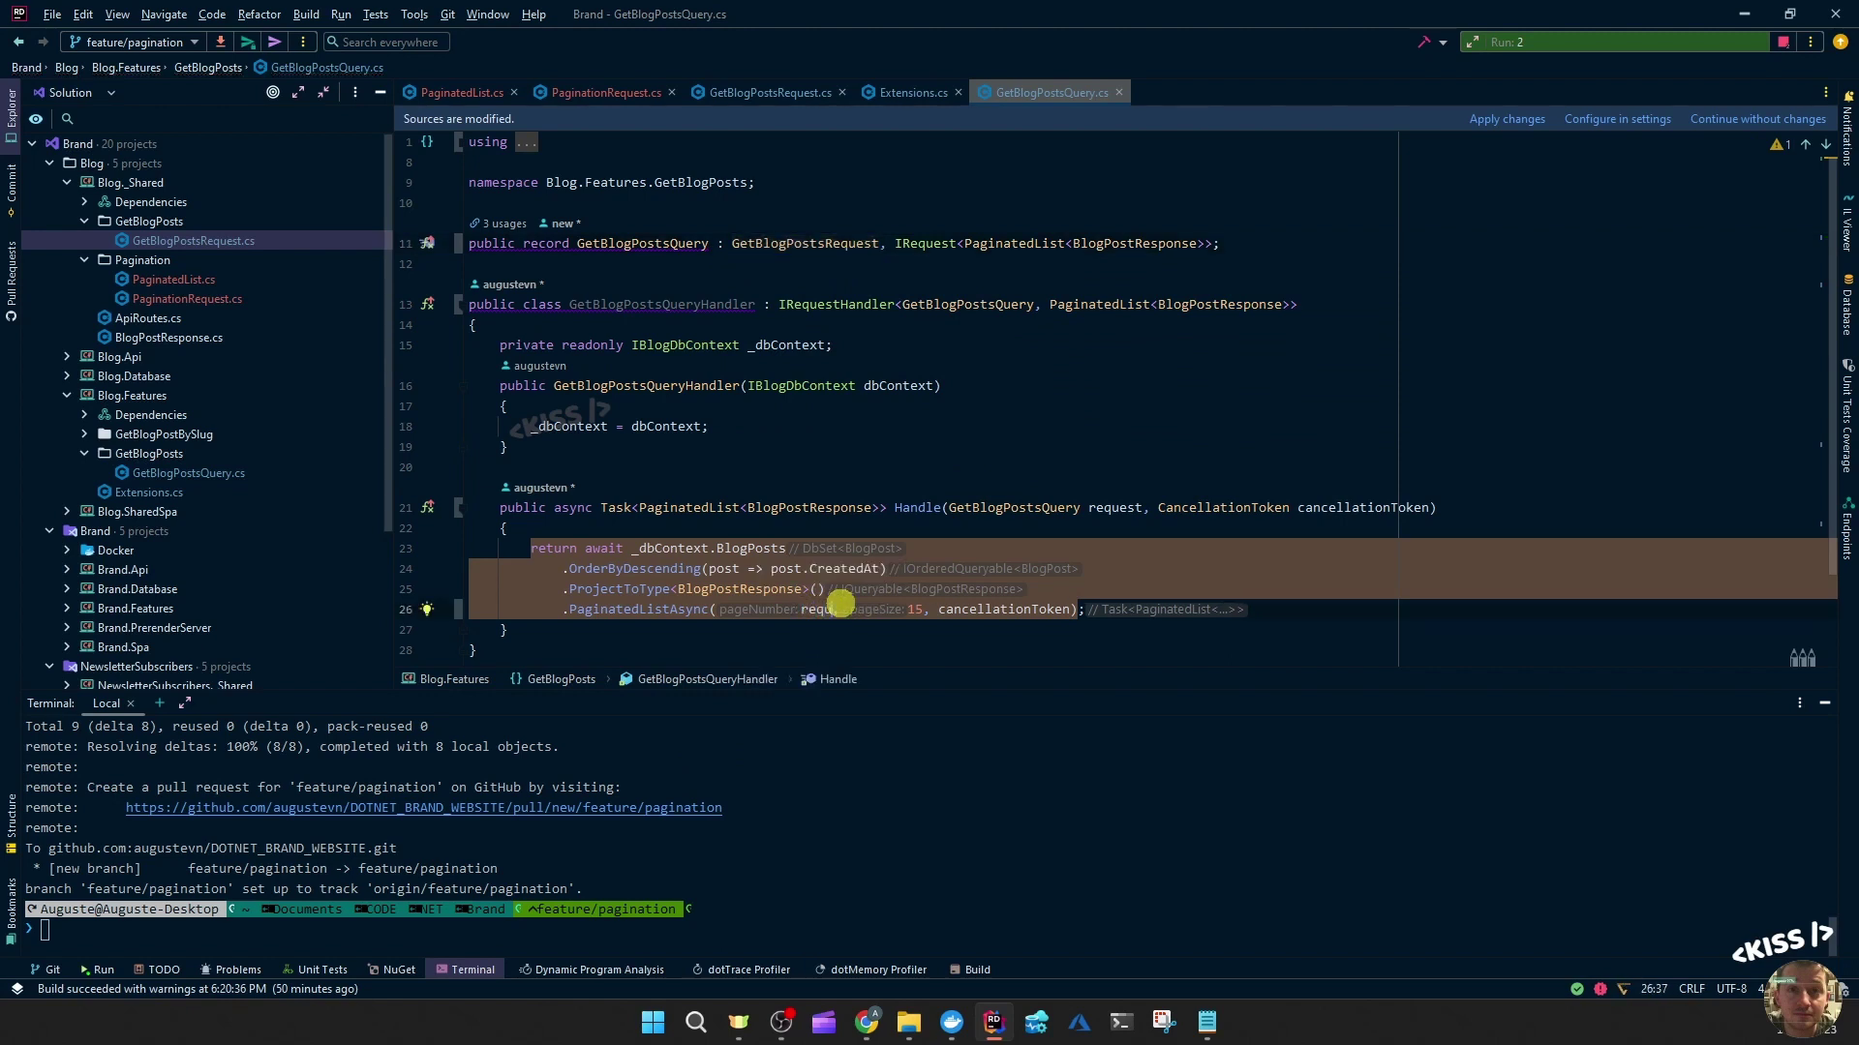
pyautogui.press('Tab')
pyautogui.write('.')
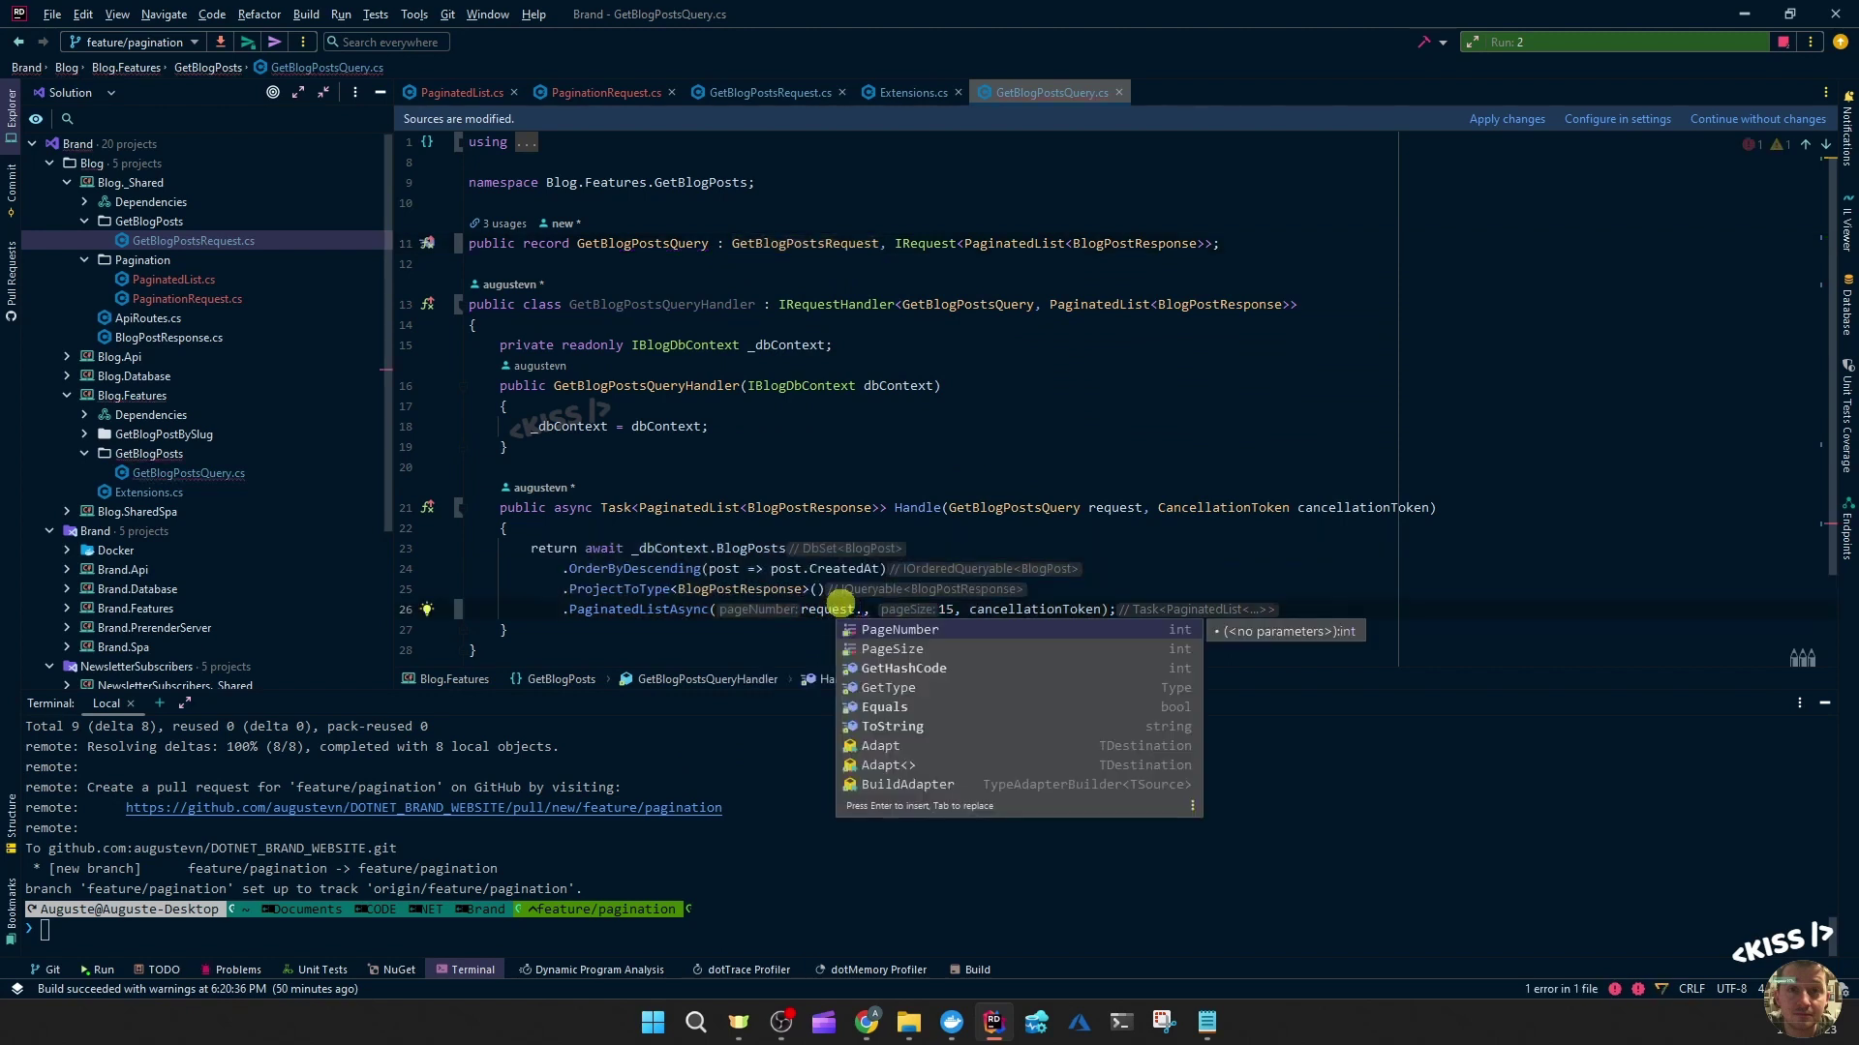
pyautogui.press('Tab')
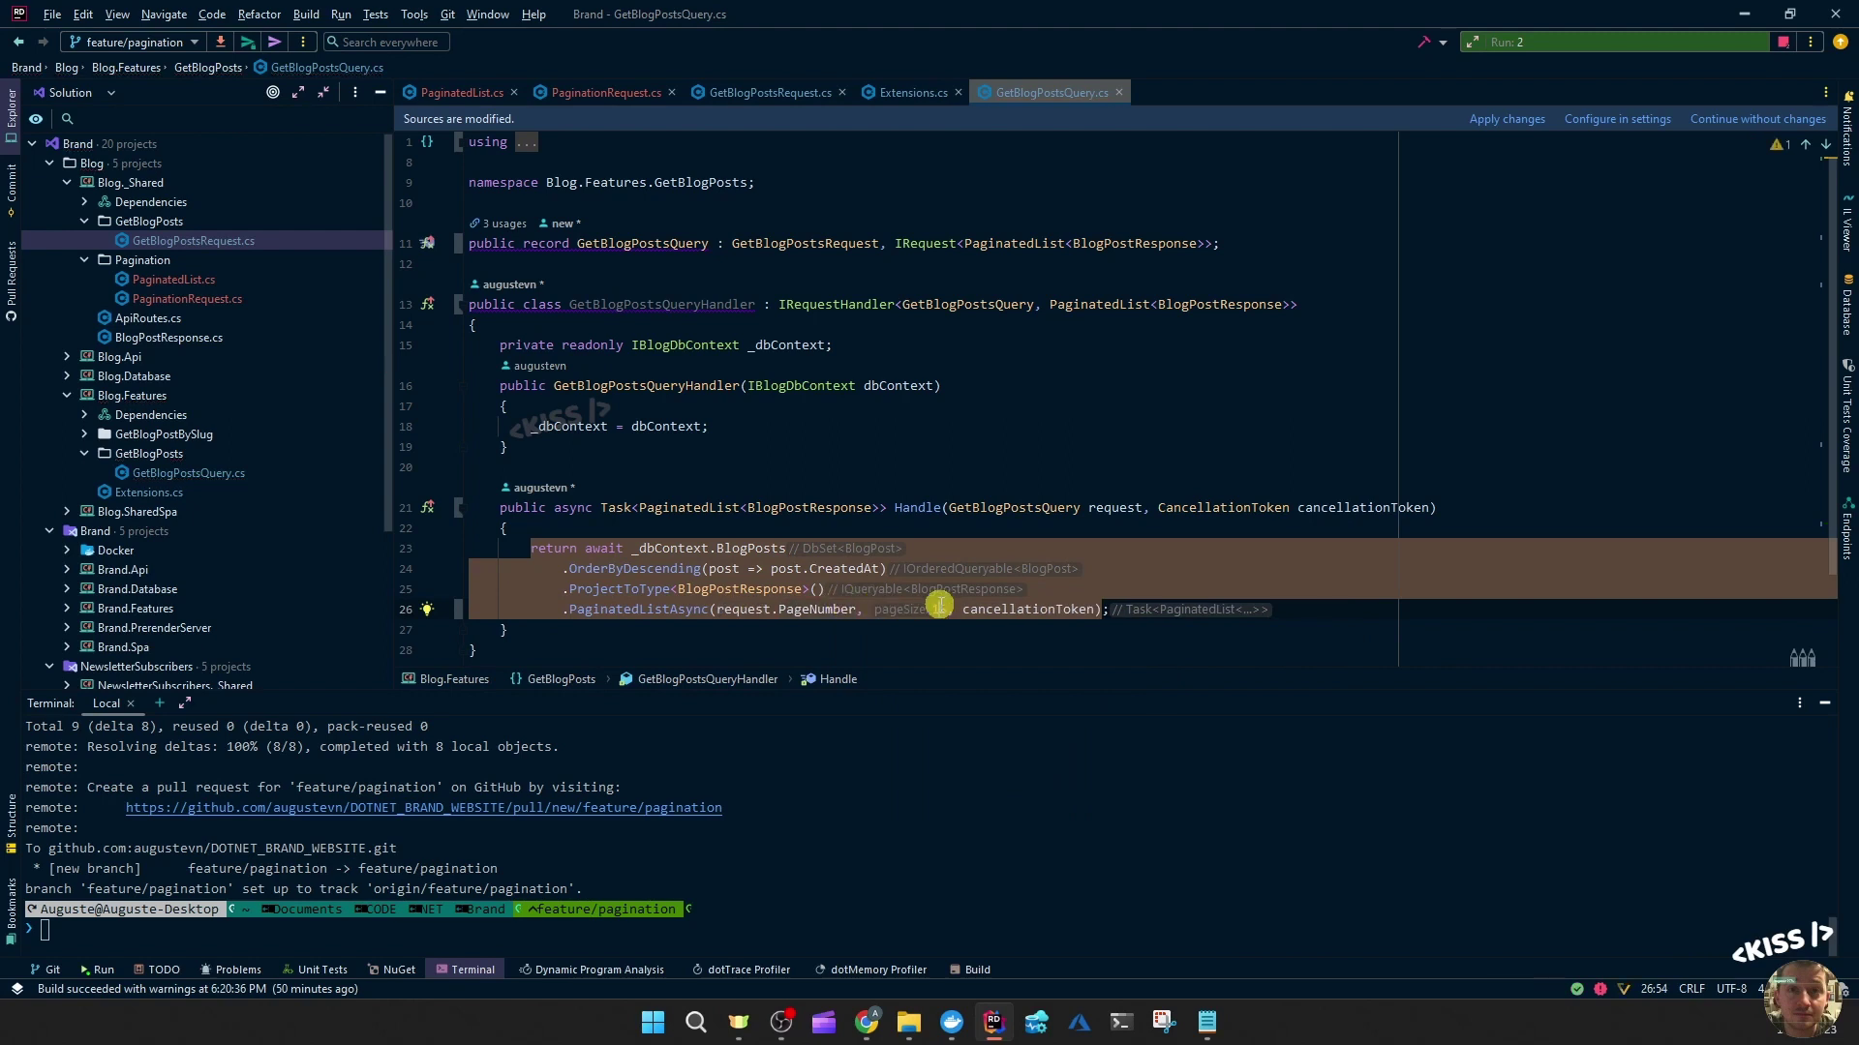
pyautogui.click(940, 607)
pyautogui.write('request.')
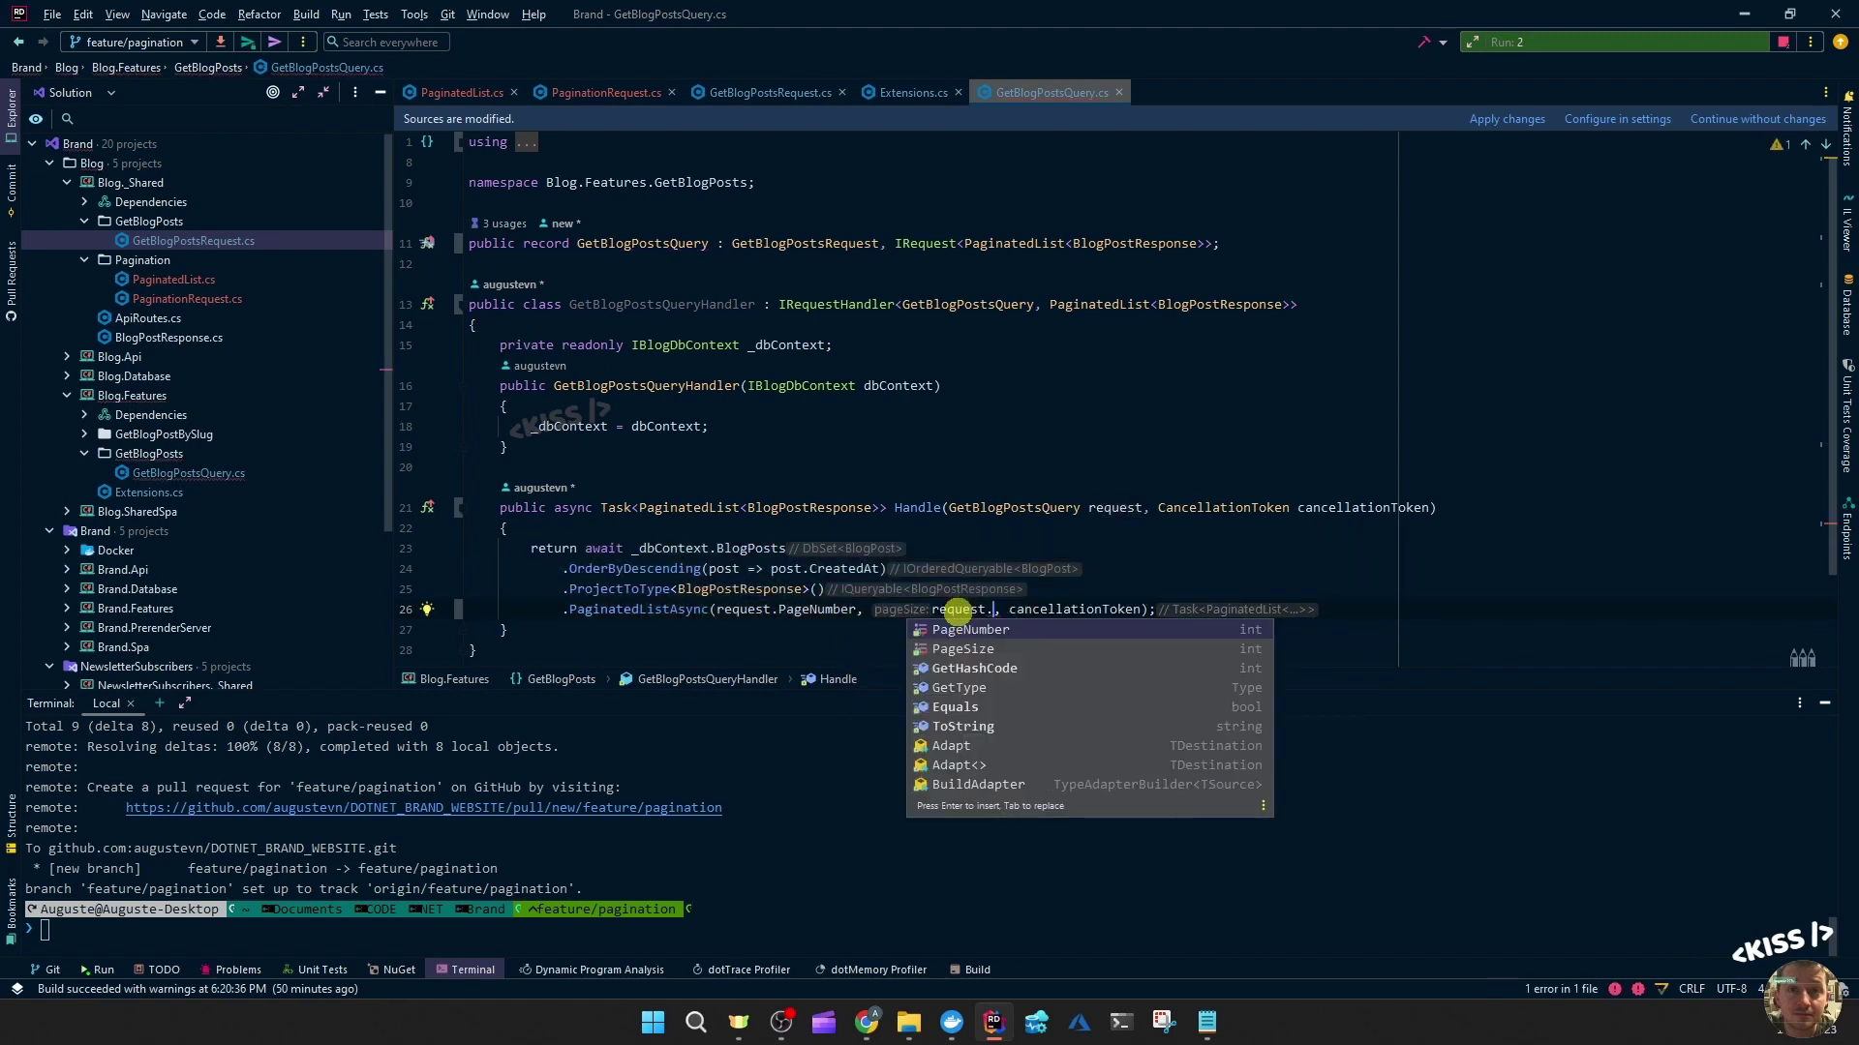
pyautogui.press('Down')
pyautogui.press('Tab')
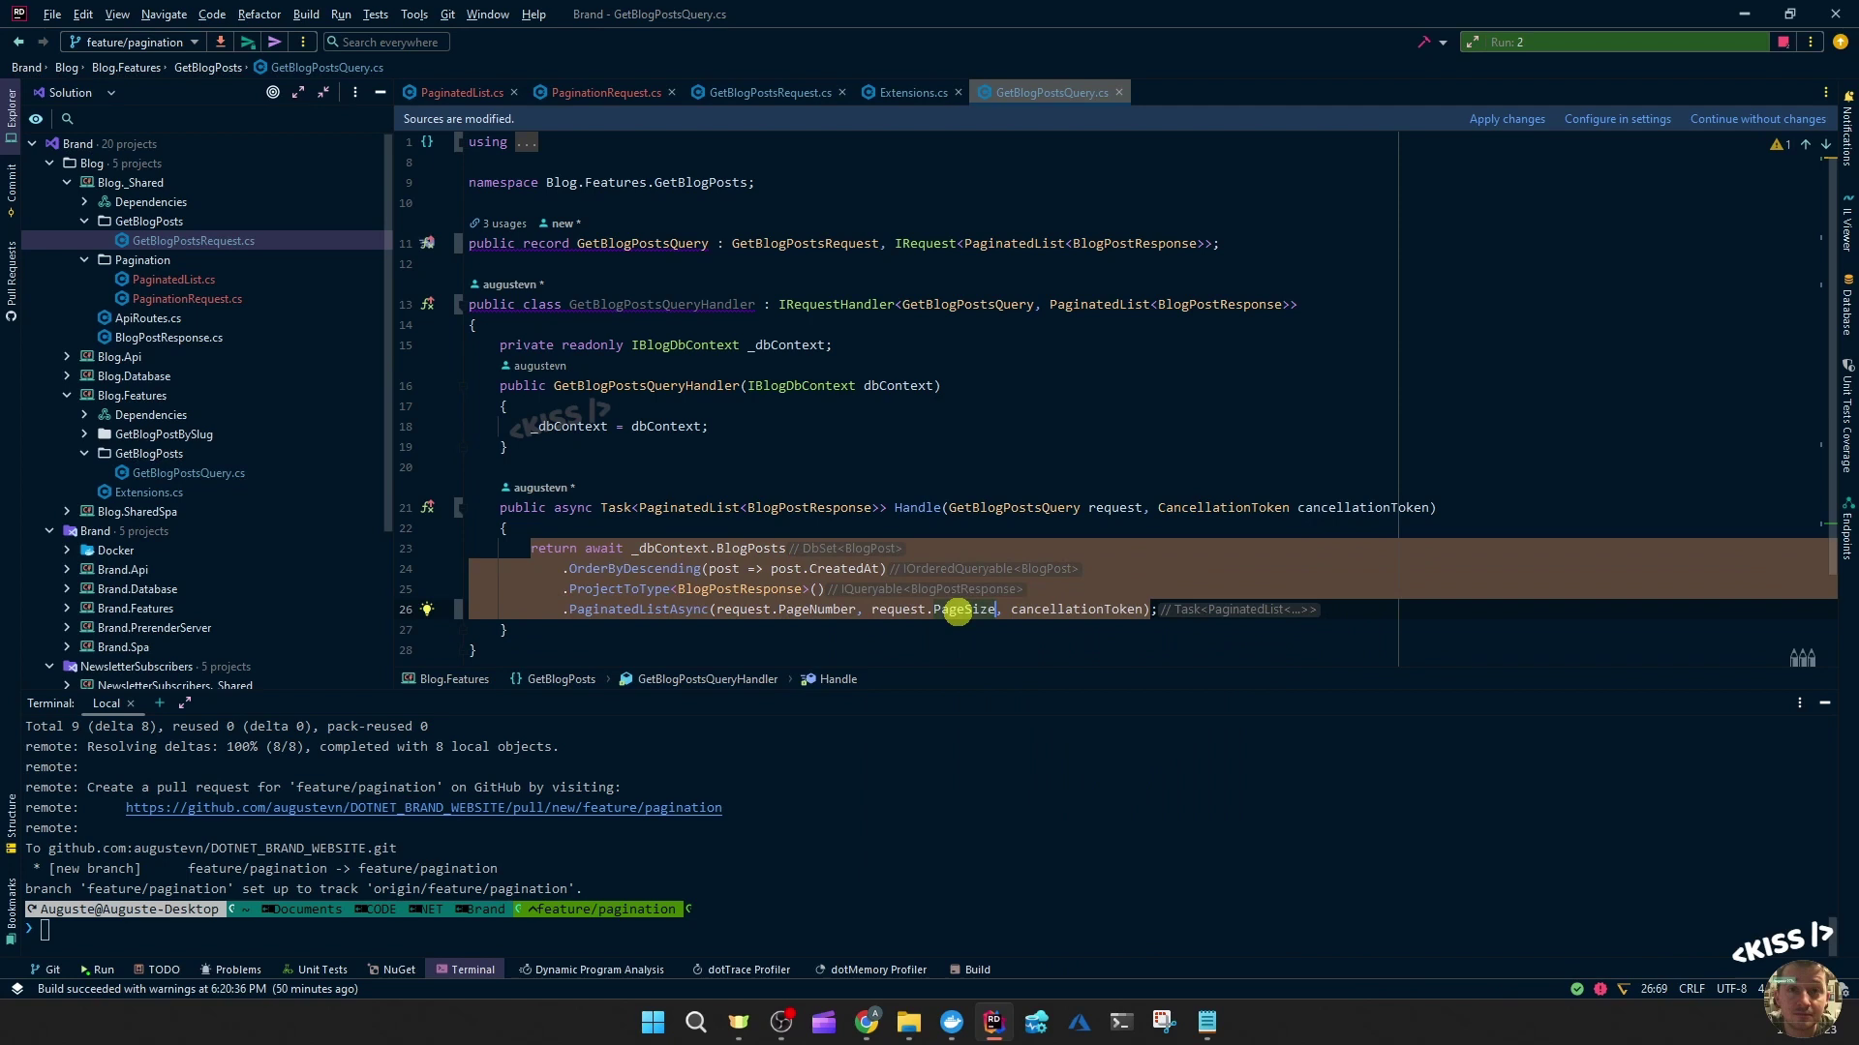
pyautogui.click(1035, 389)
pyautogui.click(821, 468)
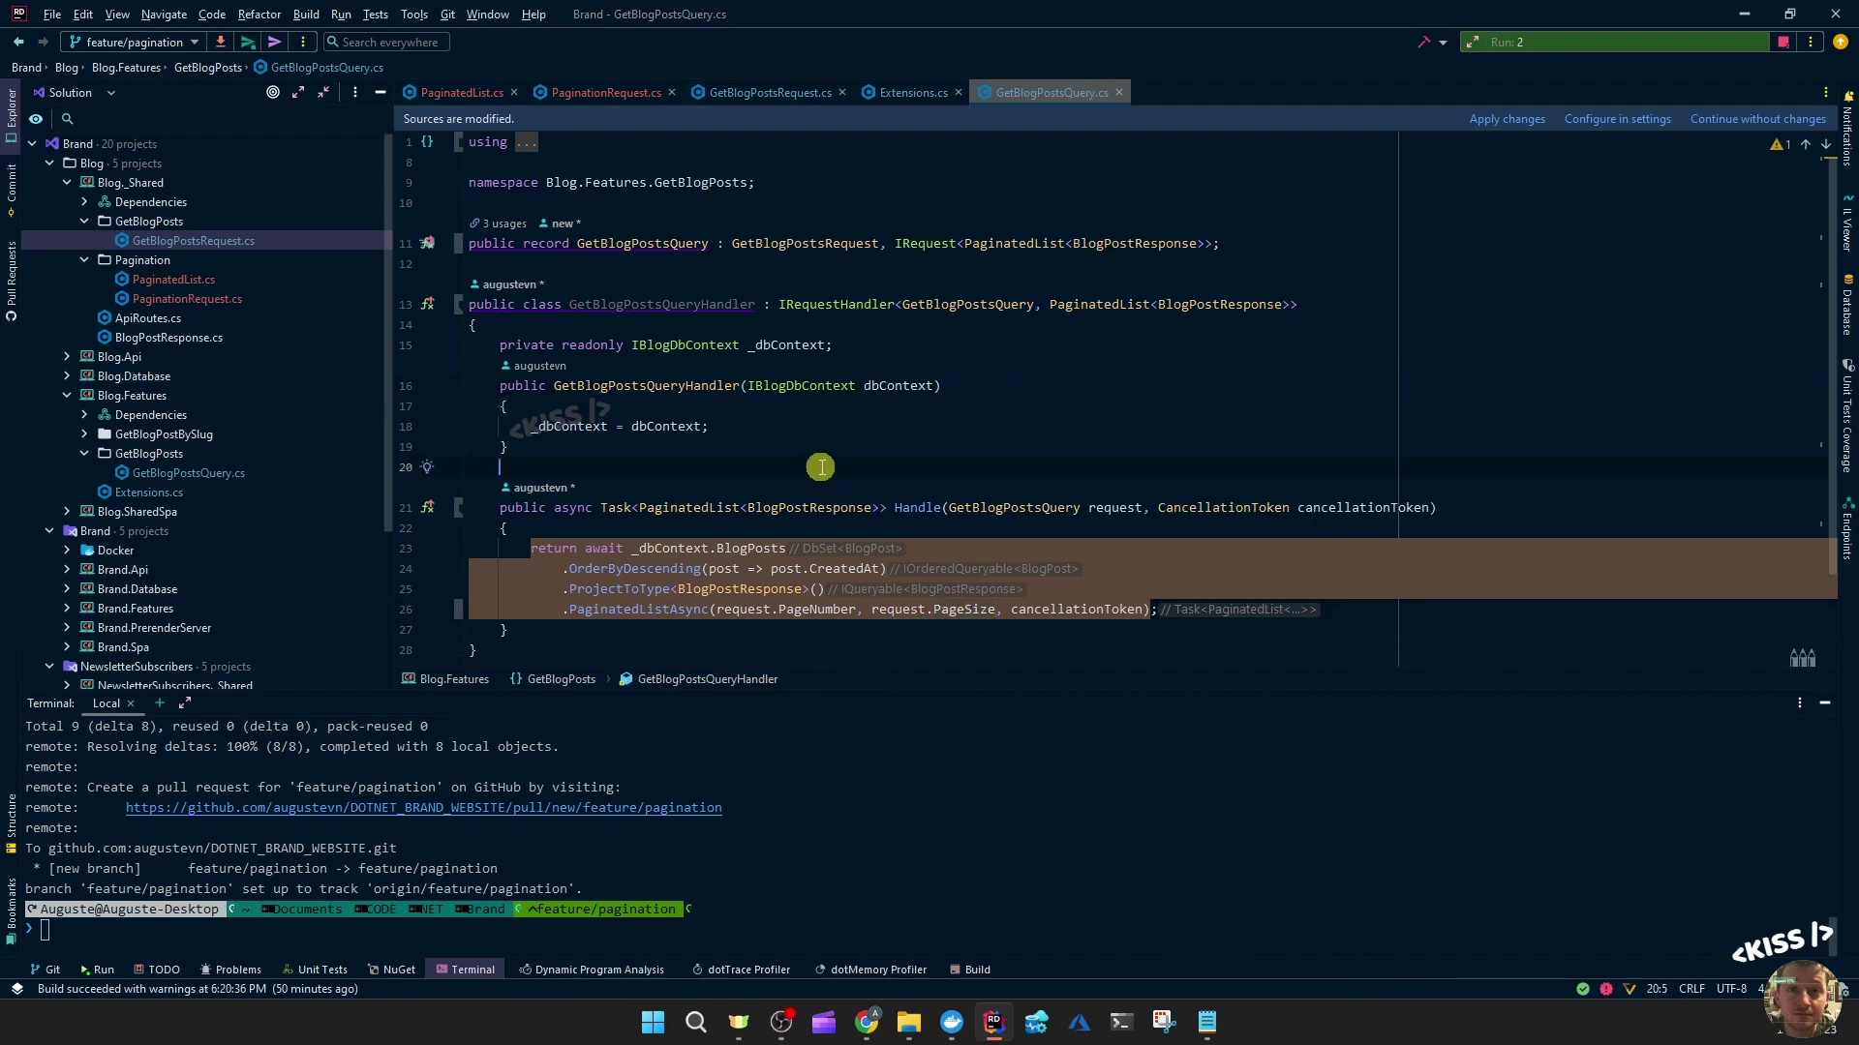
# - Add a 'GetBlogPostsRequest request' parameter to the list-posts MapGet lambda in Blog.Api Extensions.cs
pyautogui.hotkey('ctrl', 's')
pyautogui.click(847, 428)
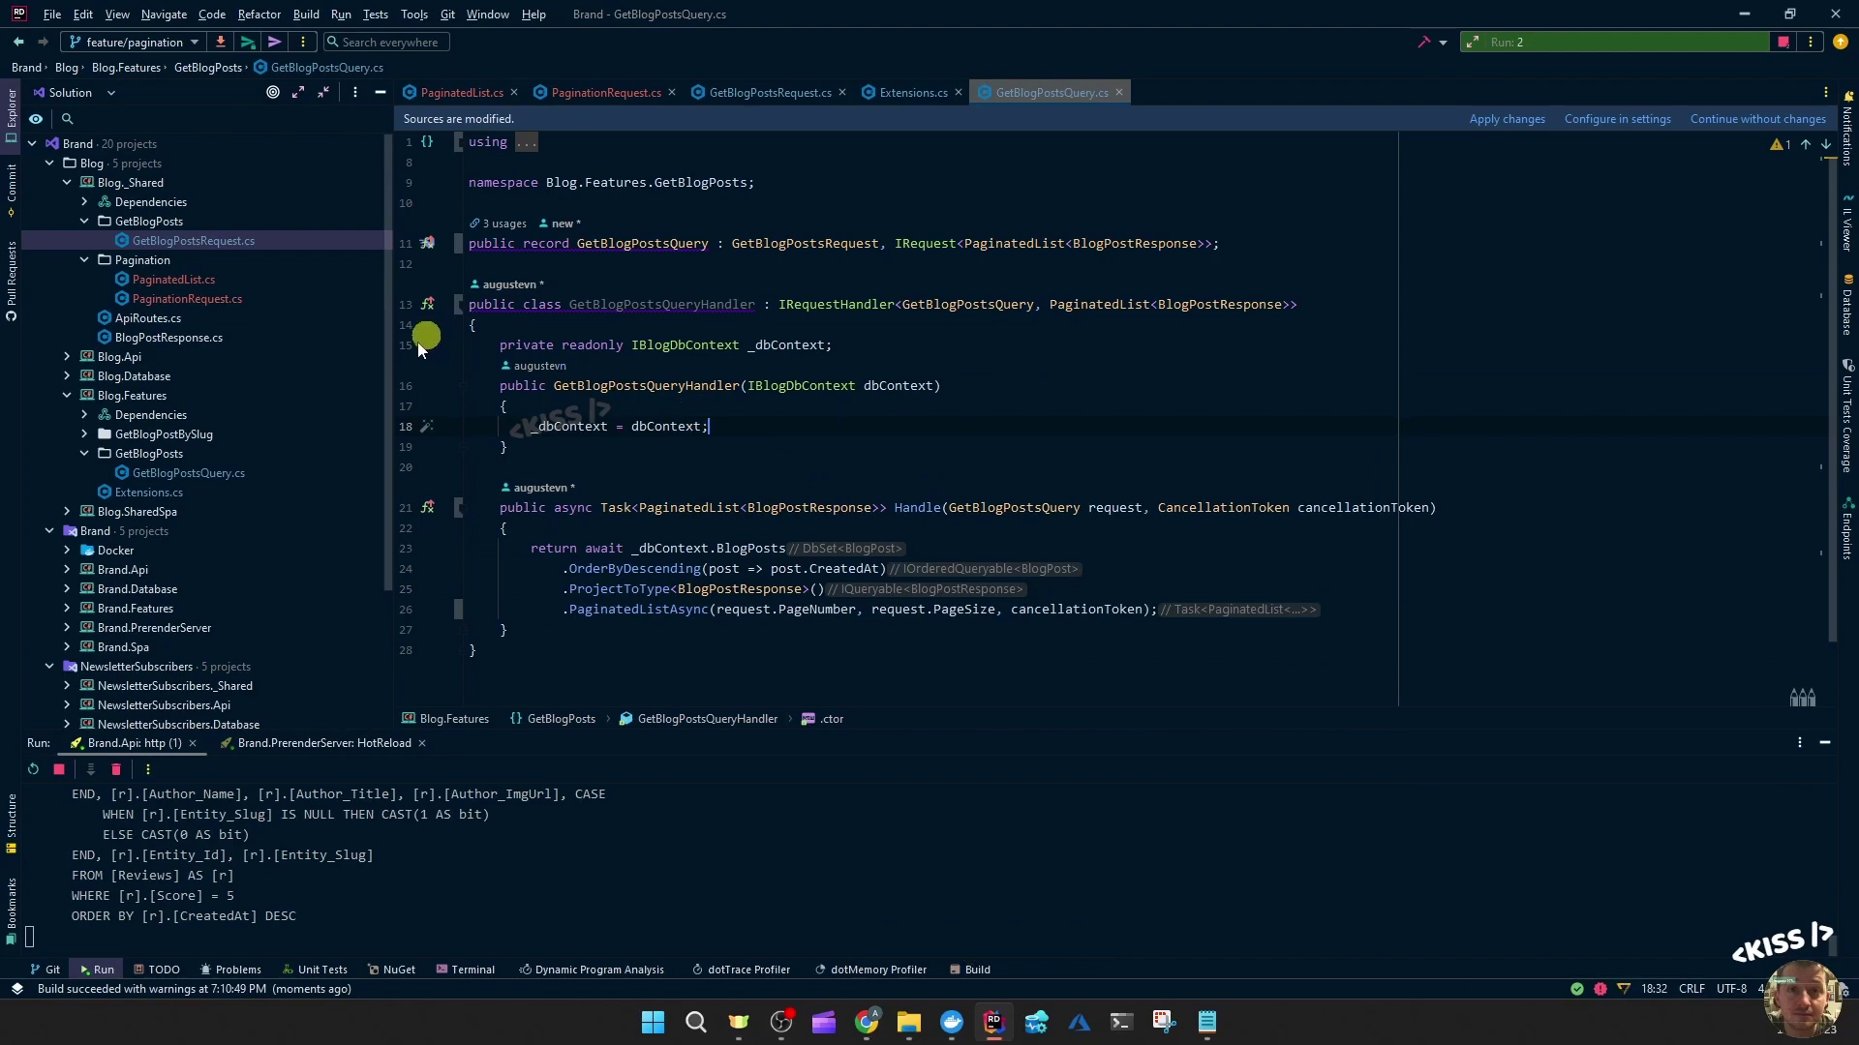
pyautogui.click(128, 358)
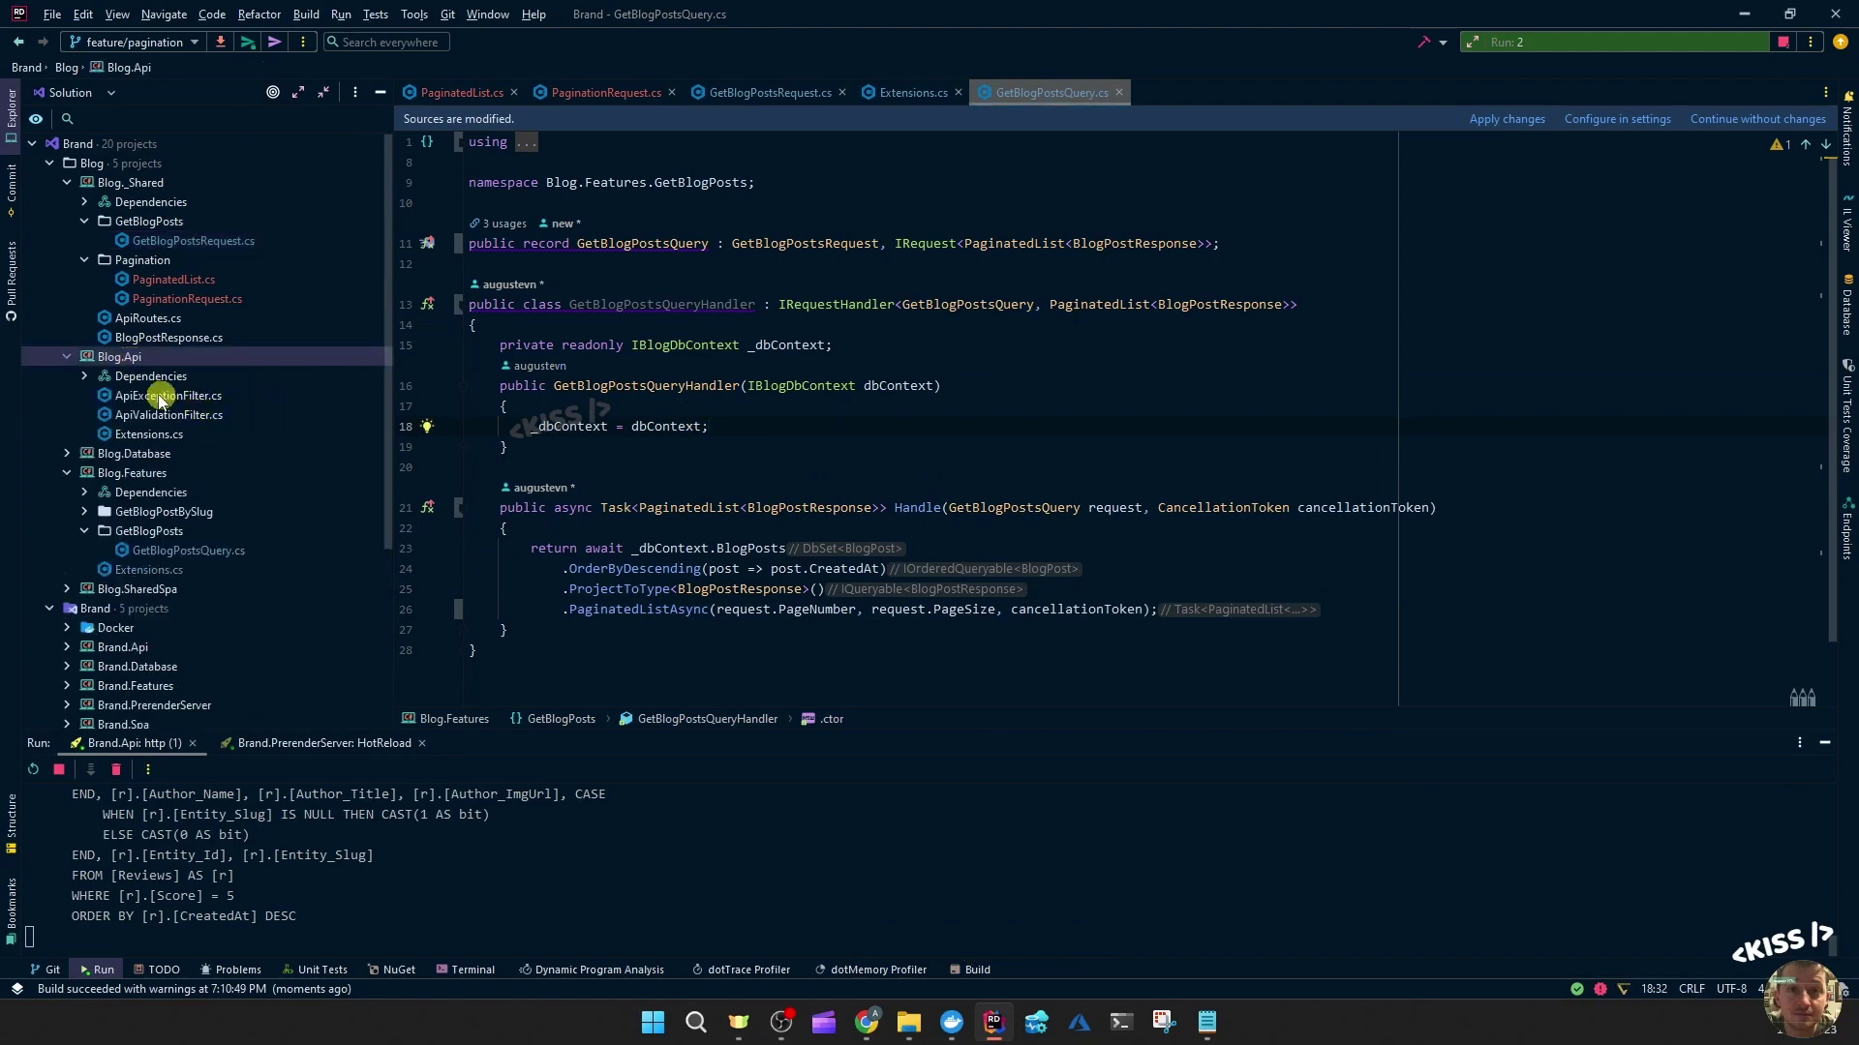
pyautogui.click(148, 435)
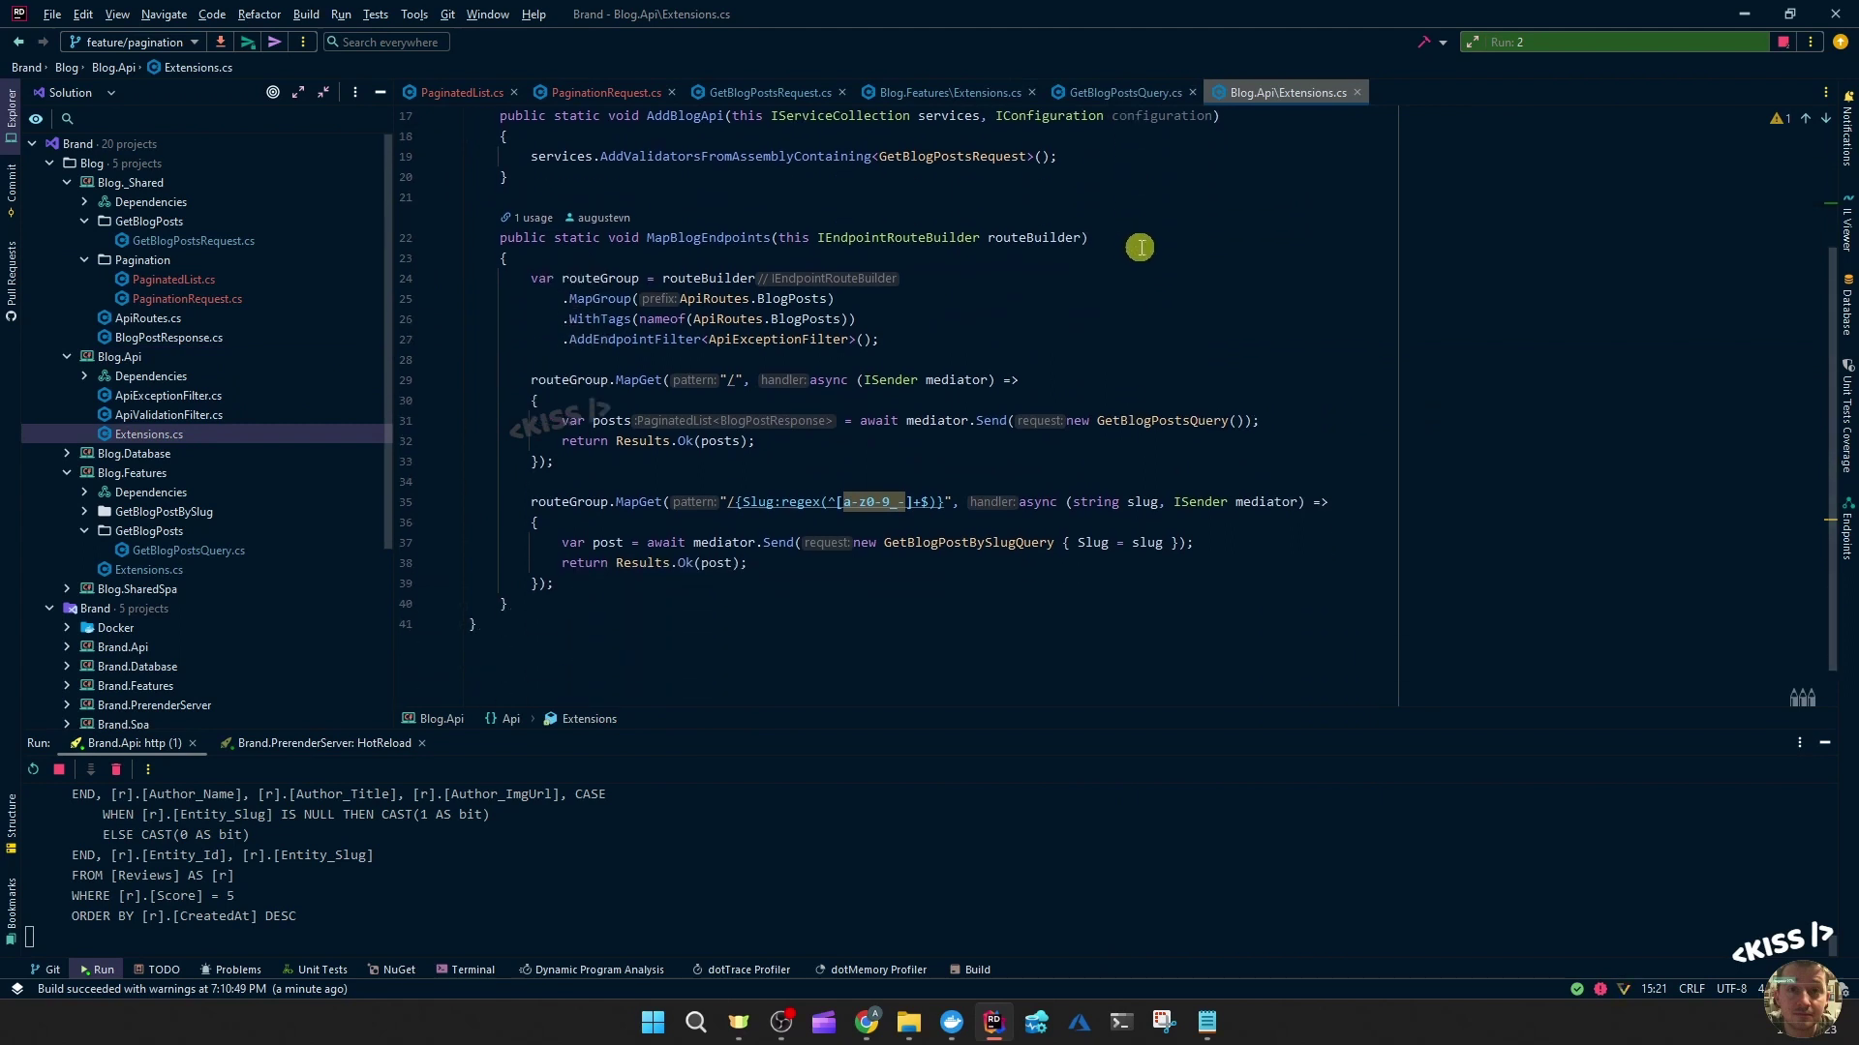
pyautogui.click(860, 378)
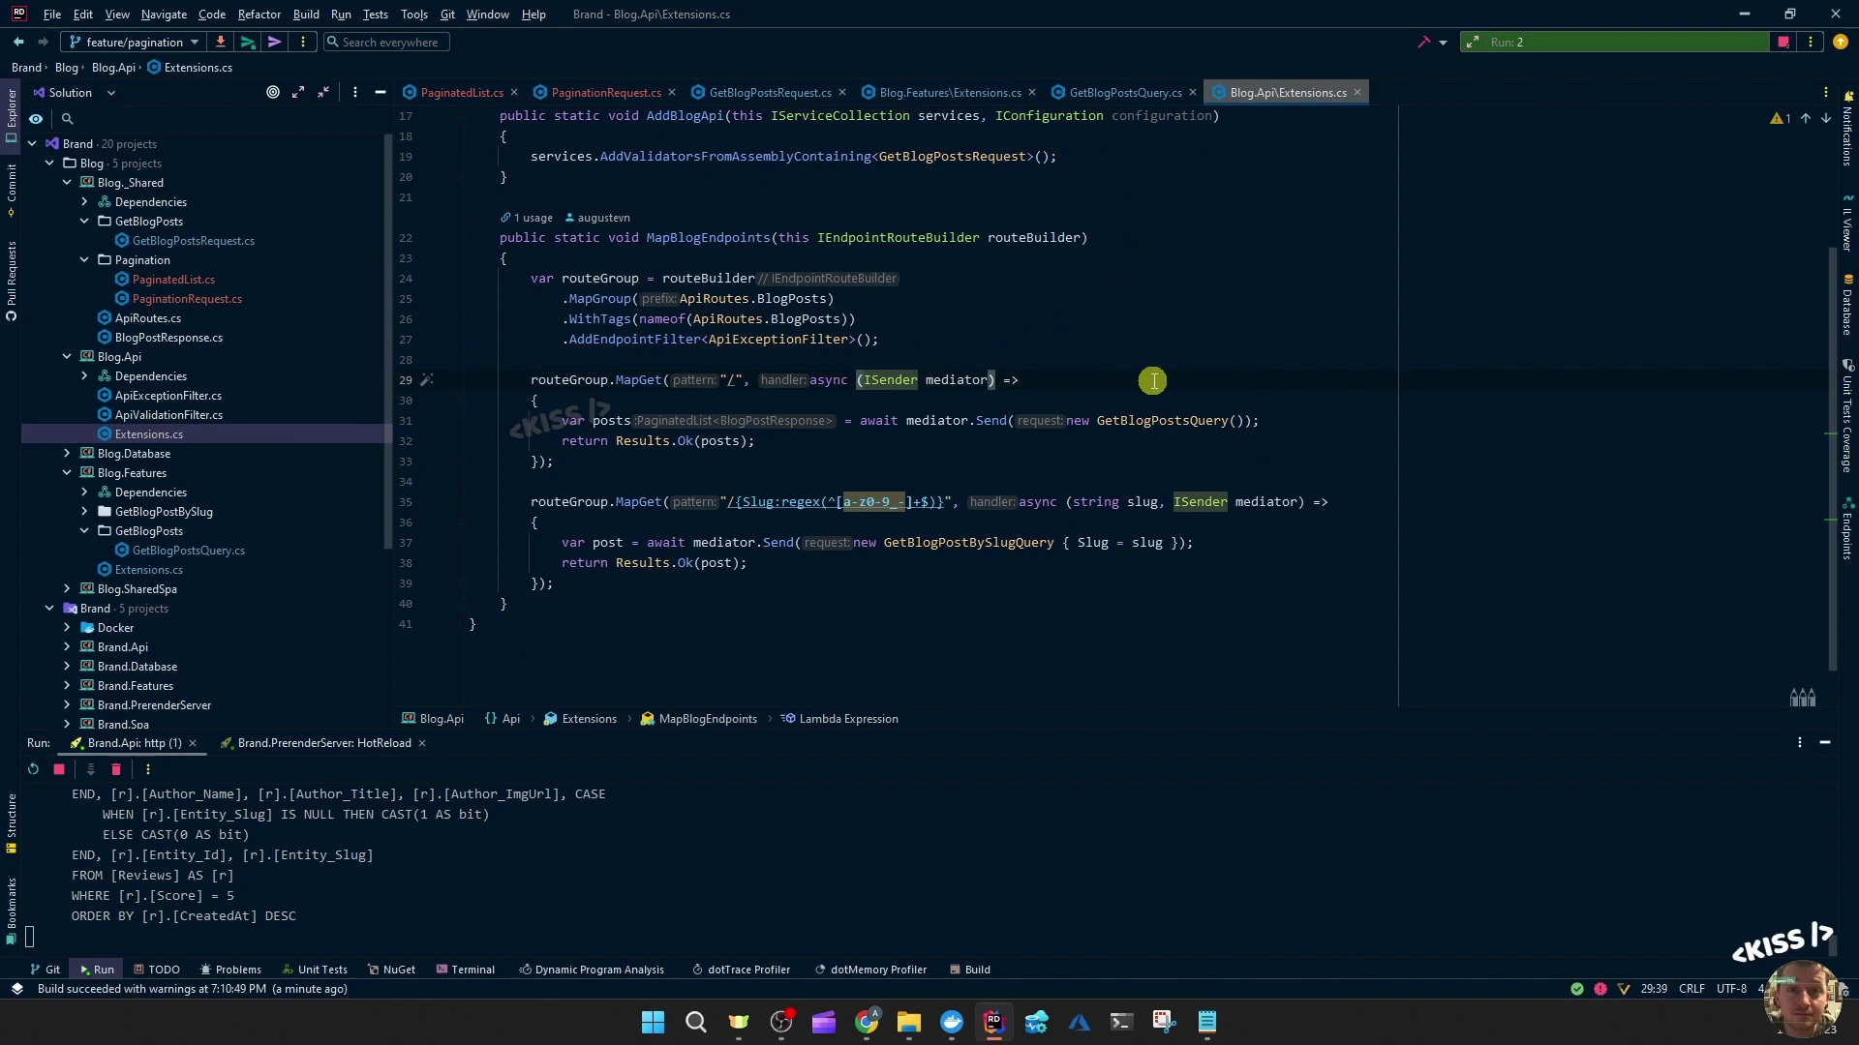
pyautogui.write(', ')
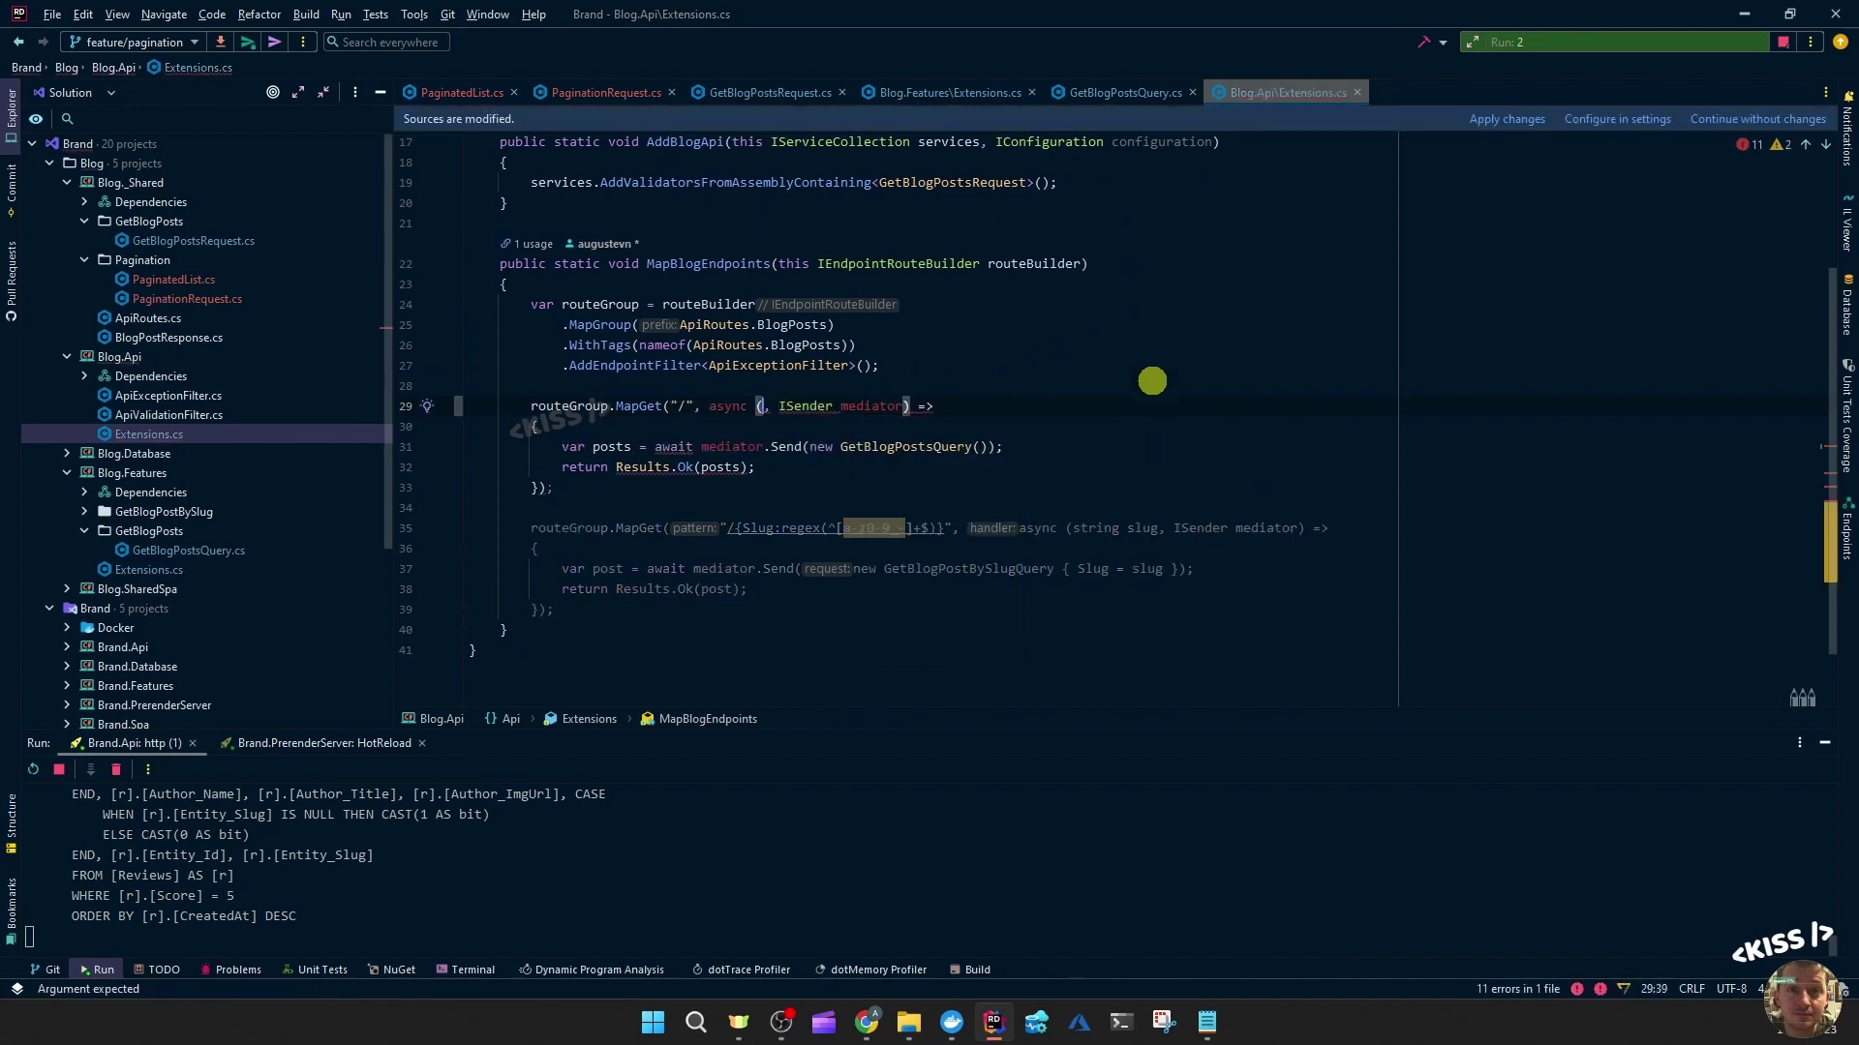
pyautogui.write('Get')
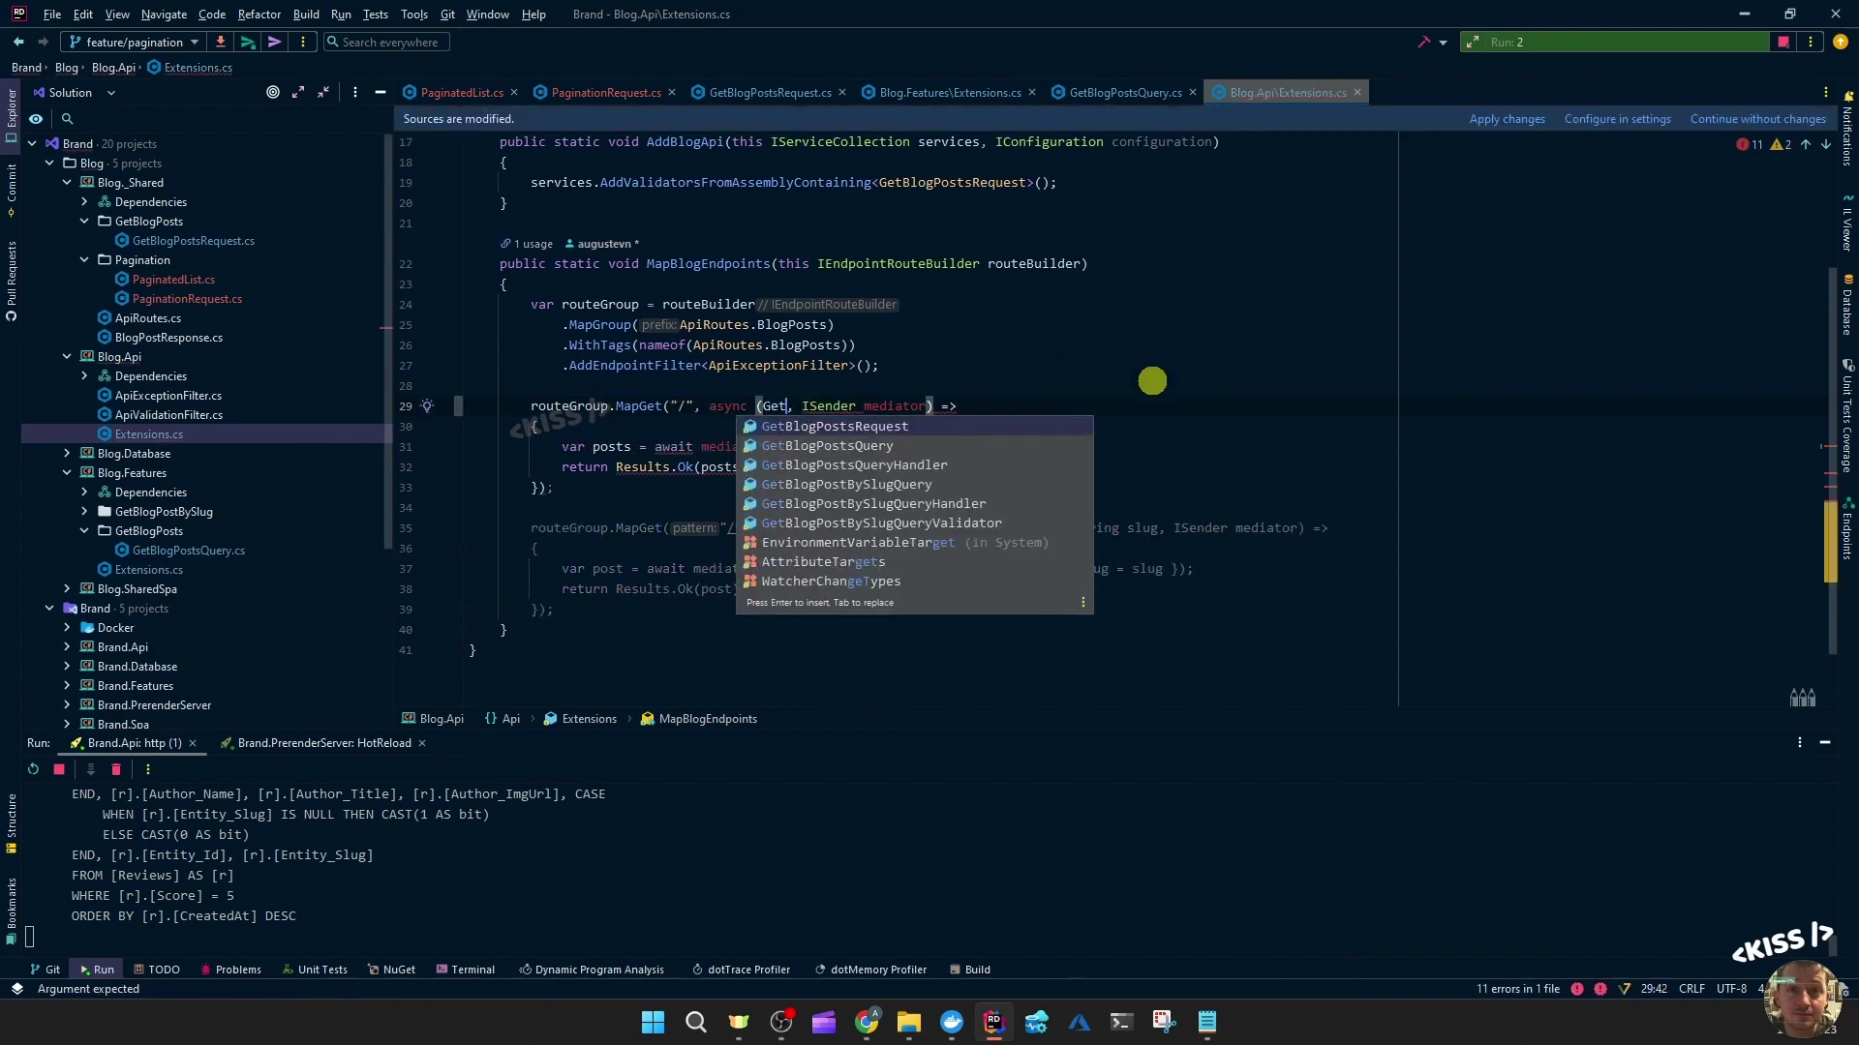
pyautogui.press('Tab')
pyautogui.write('request')
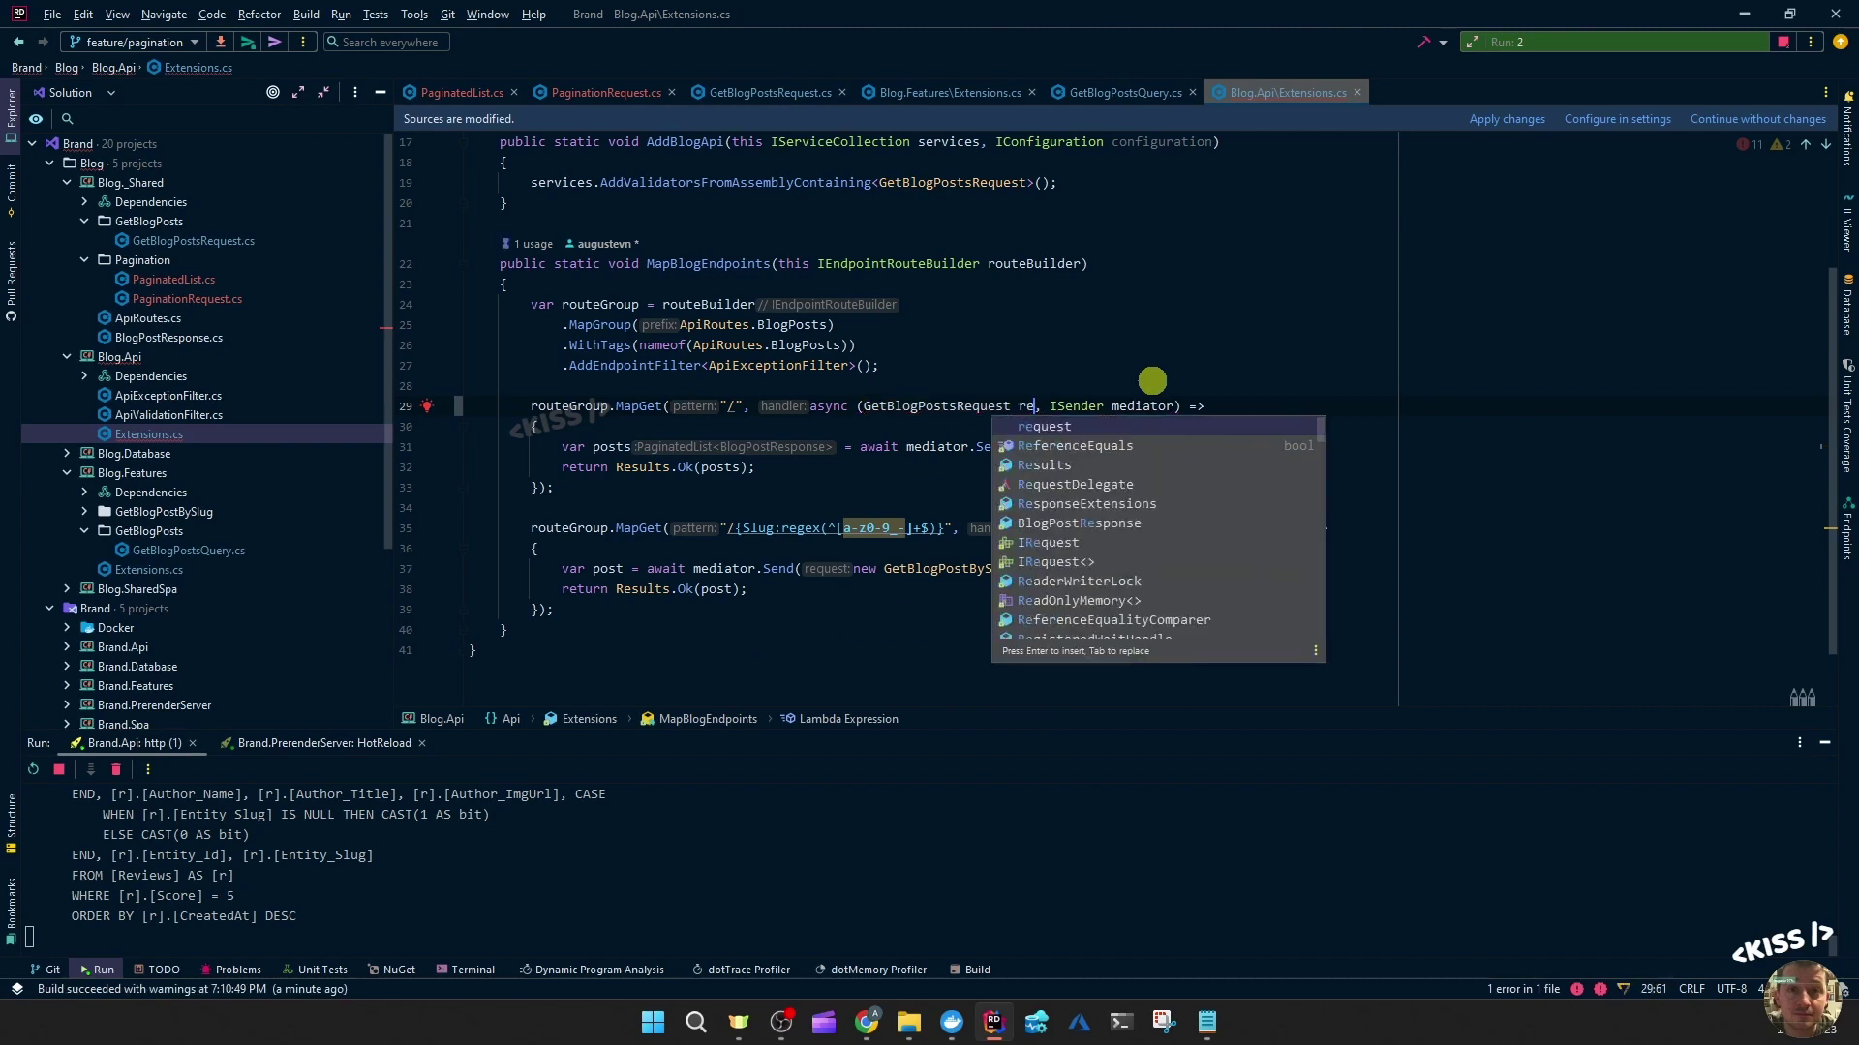
pyautogui.press('Escape')
pyautogui.write('quest')
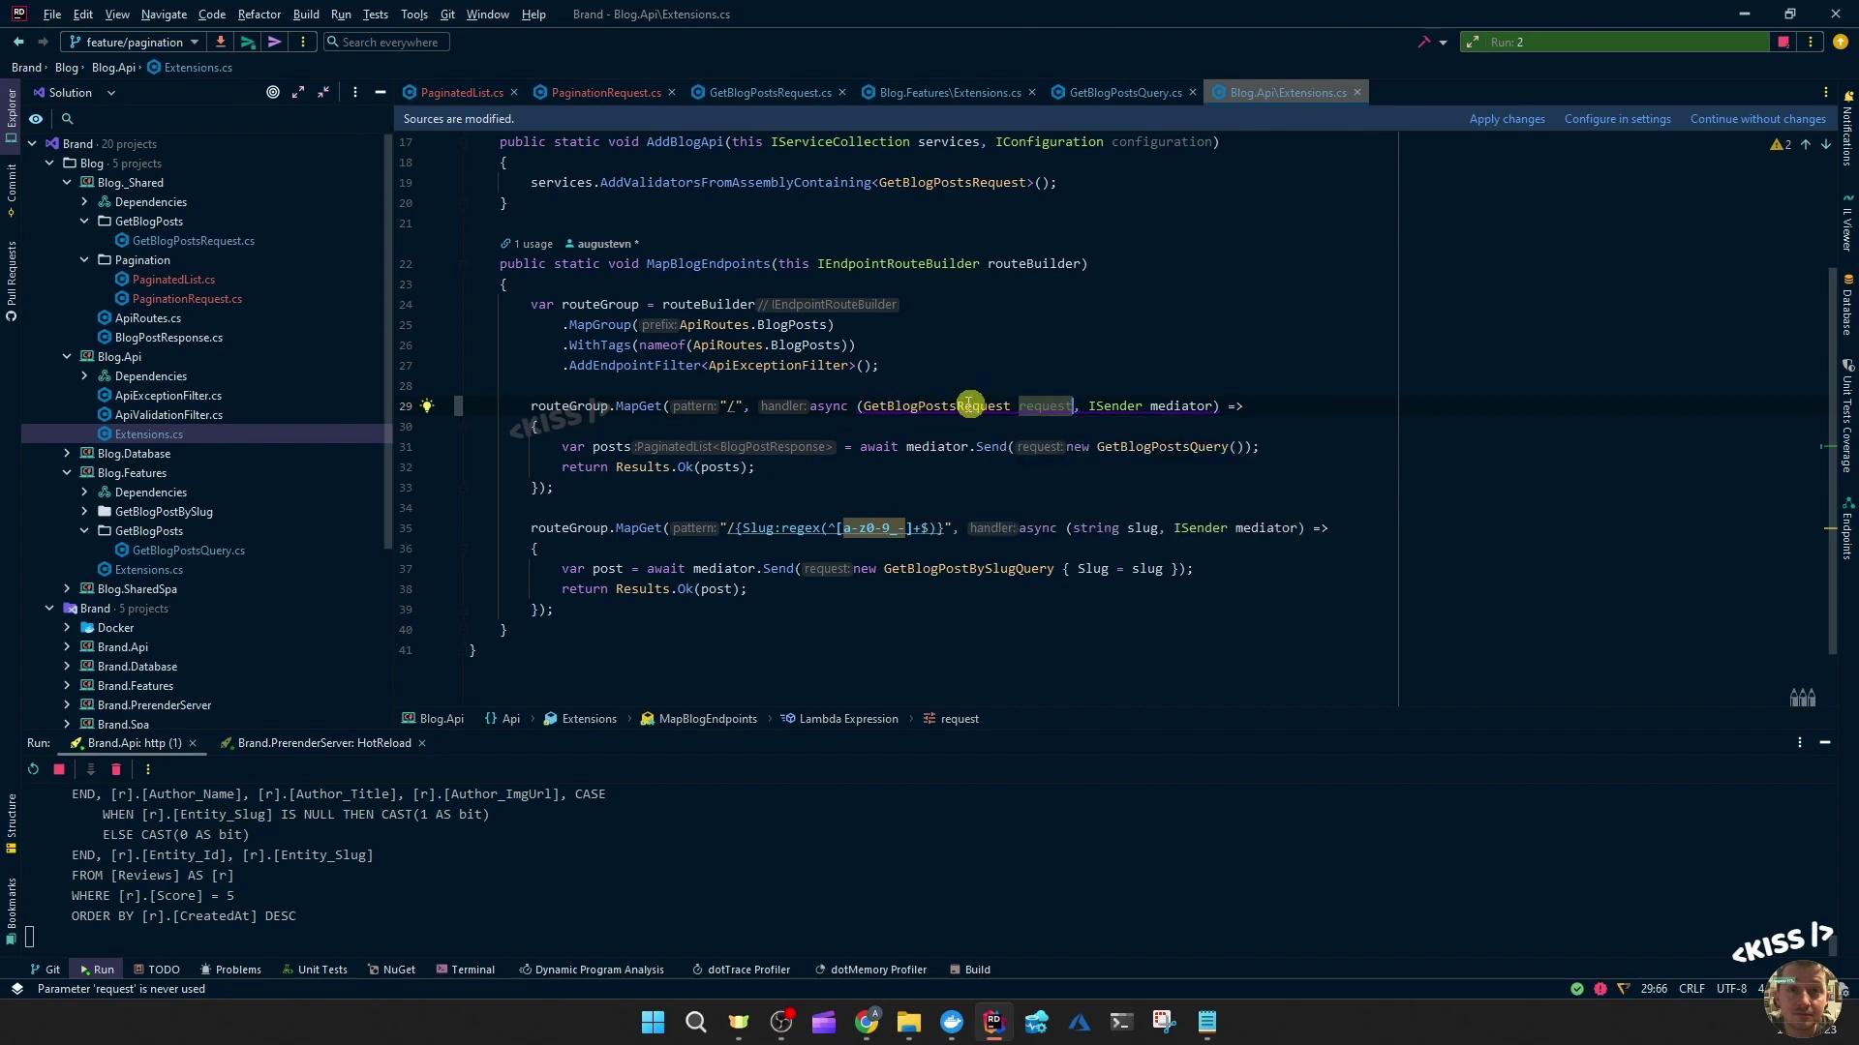
pyautogui.doubleClick(933, 405)
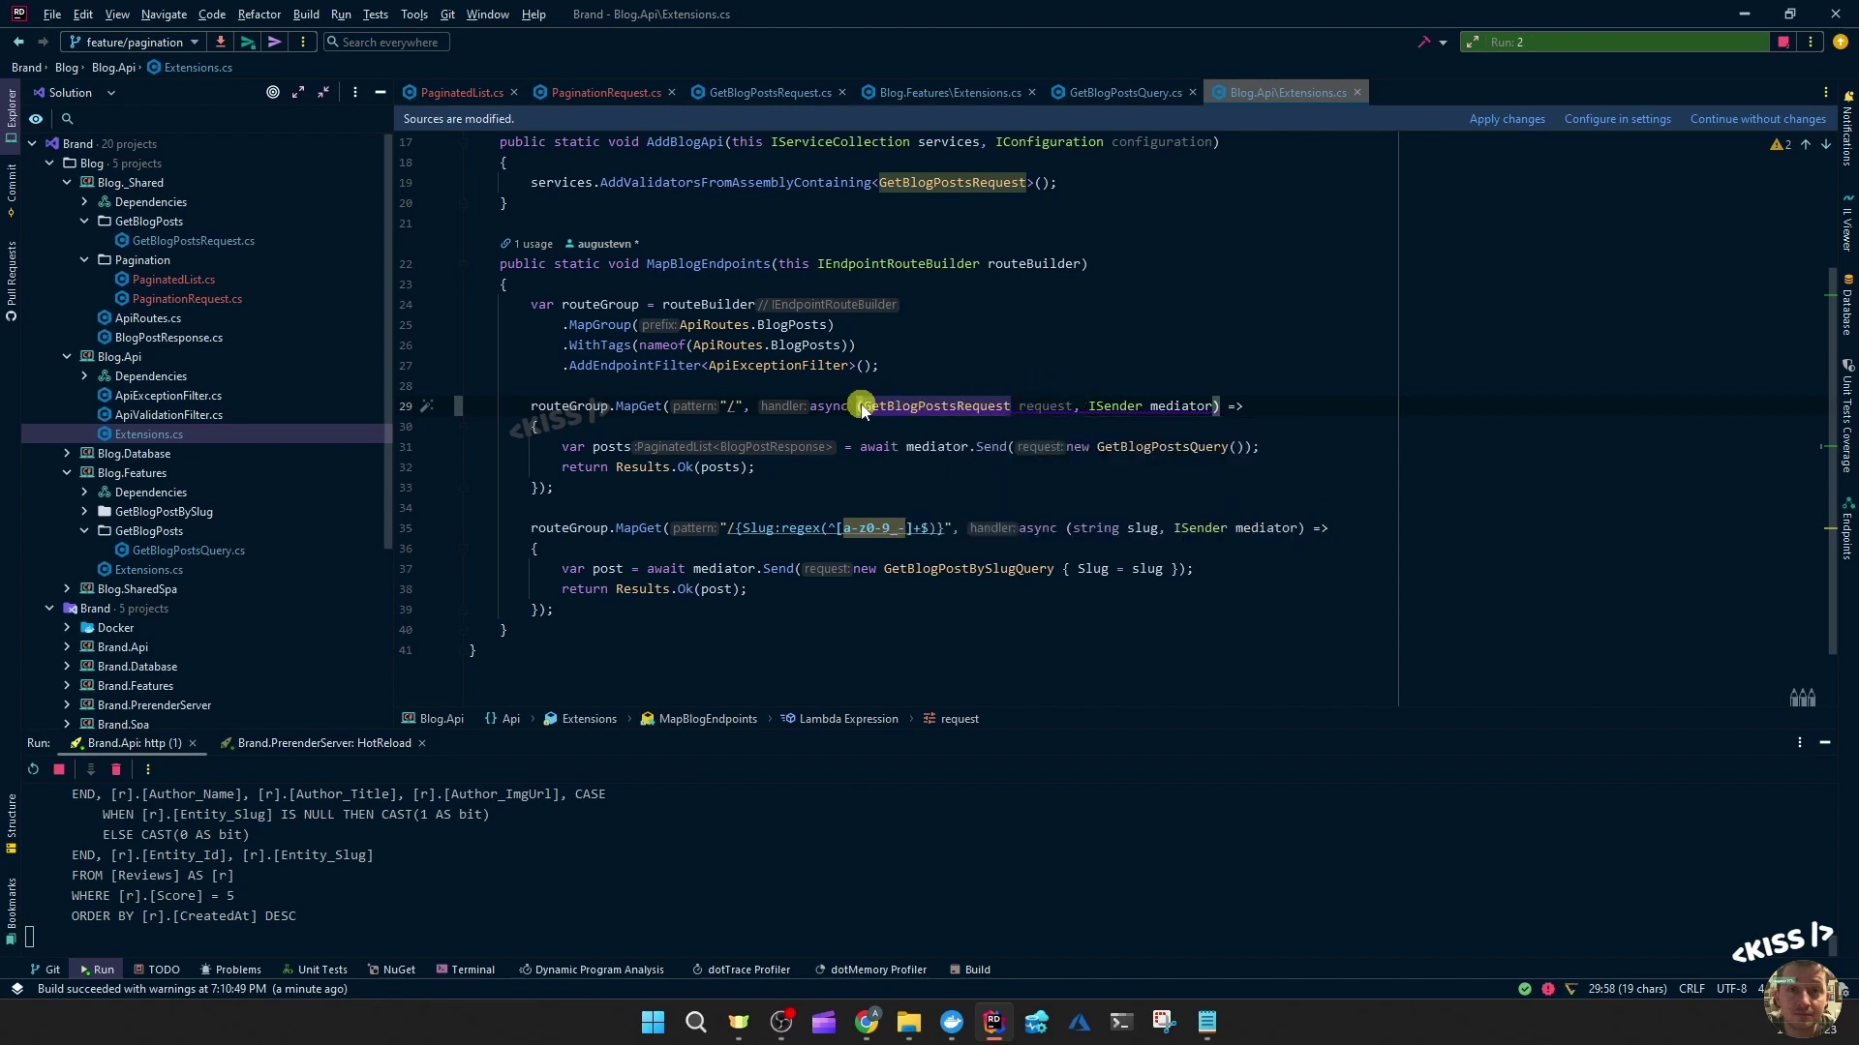
# - Put [AsParameters] before the GetBlogPostsRequest parameter, discarding a partly typed FromQuery
pyautogui.click(1076, 426)
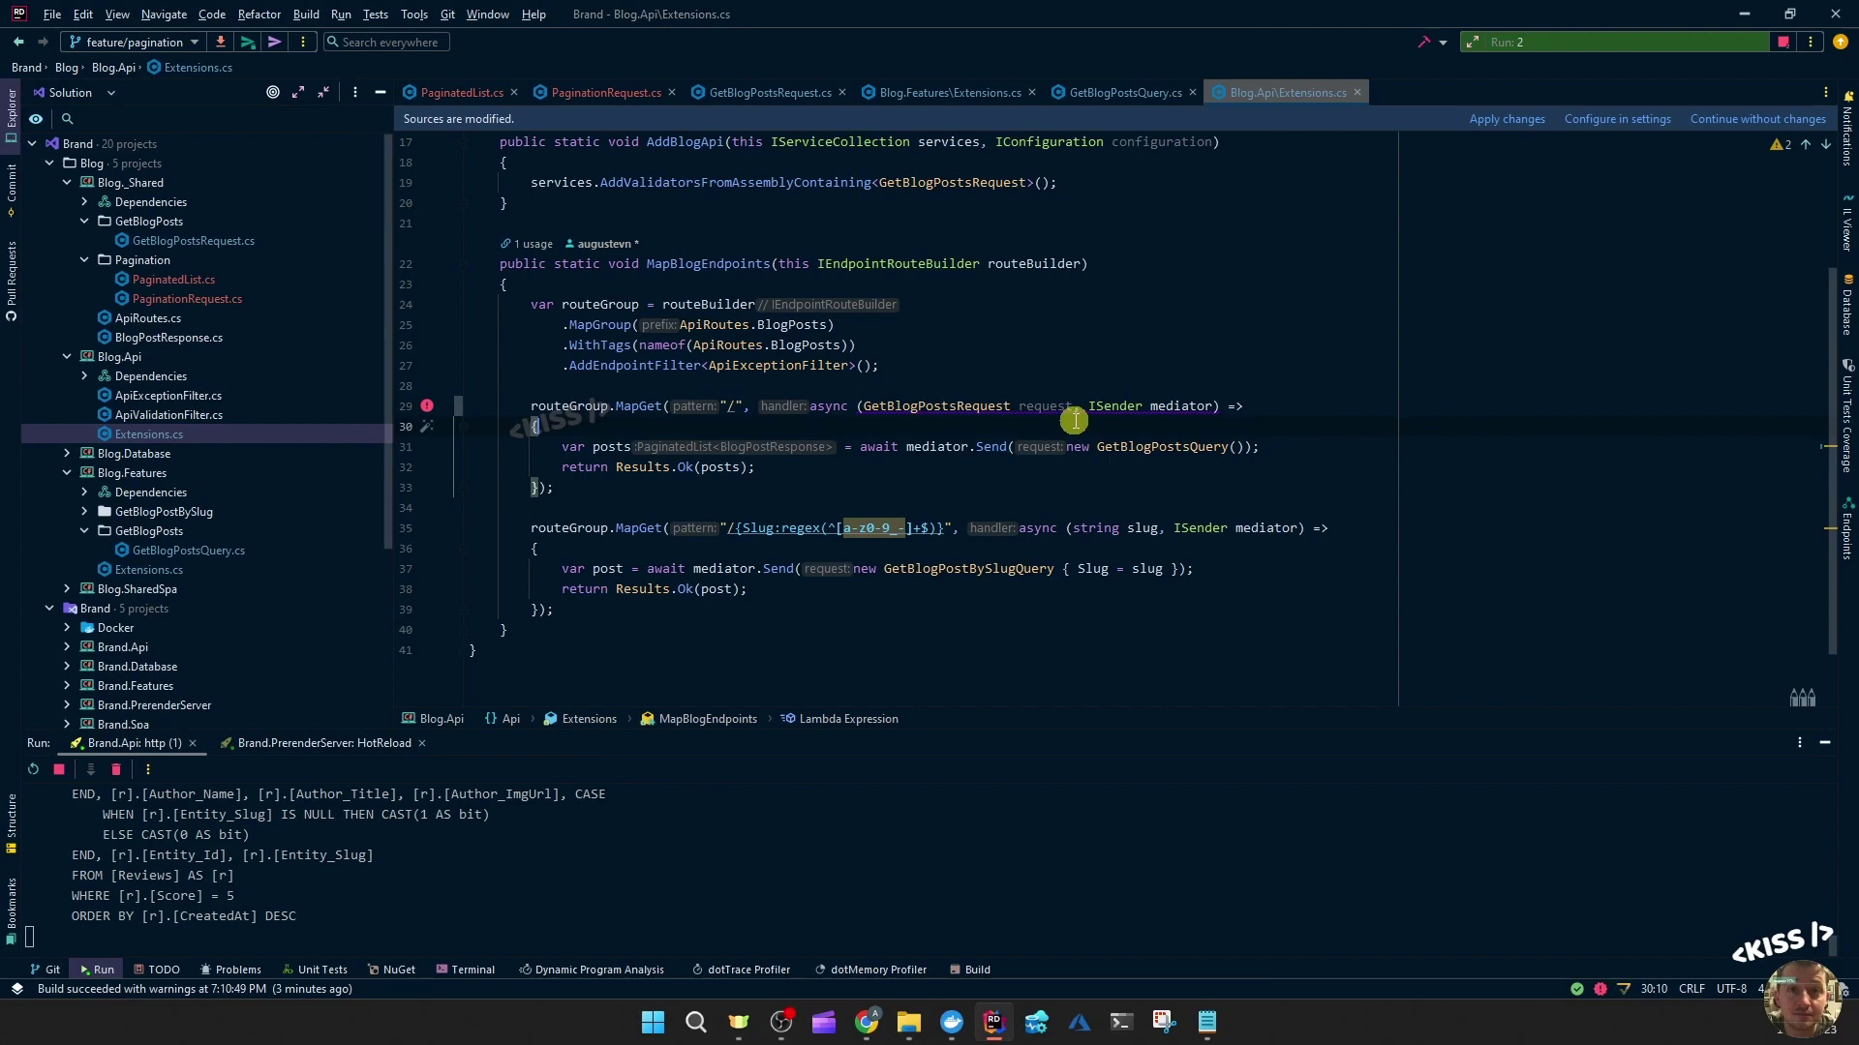
pyautogui.click(857, 406)
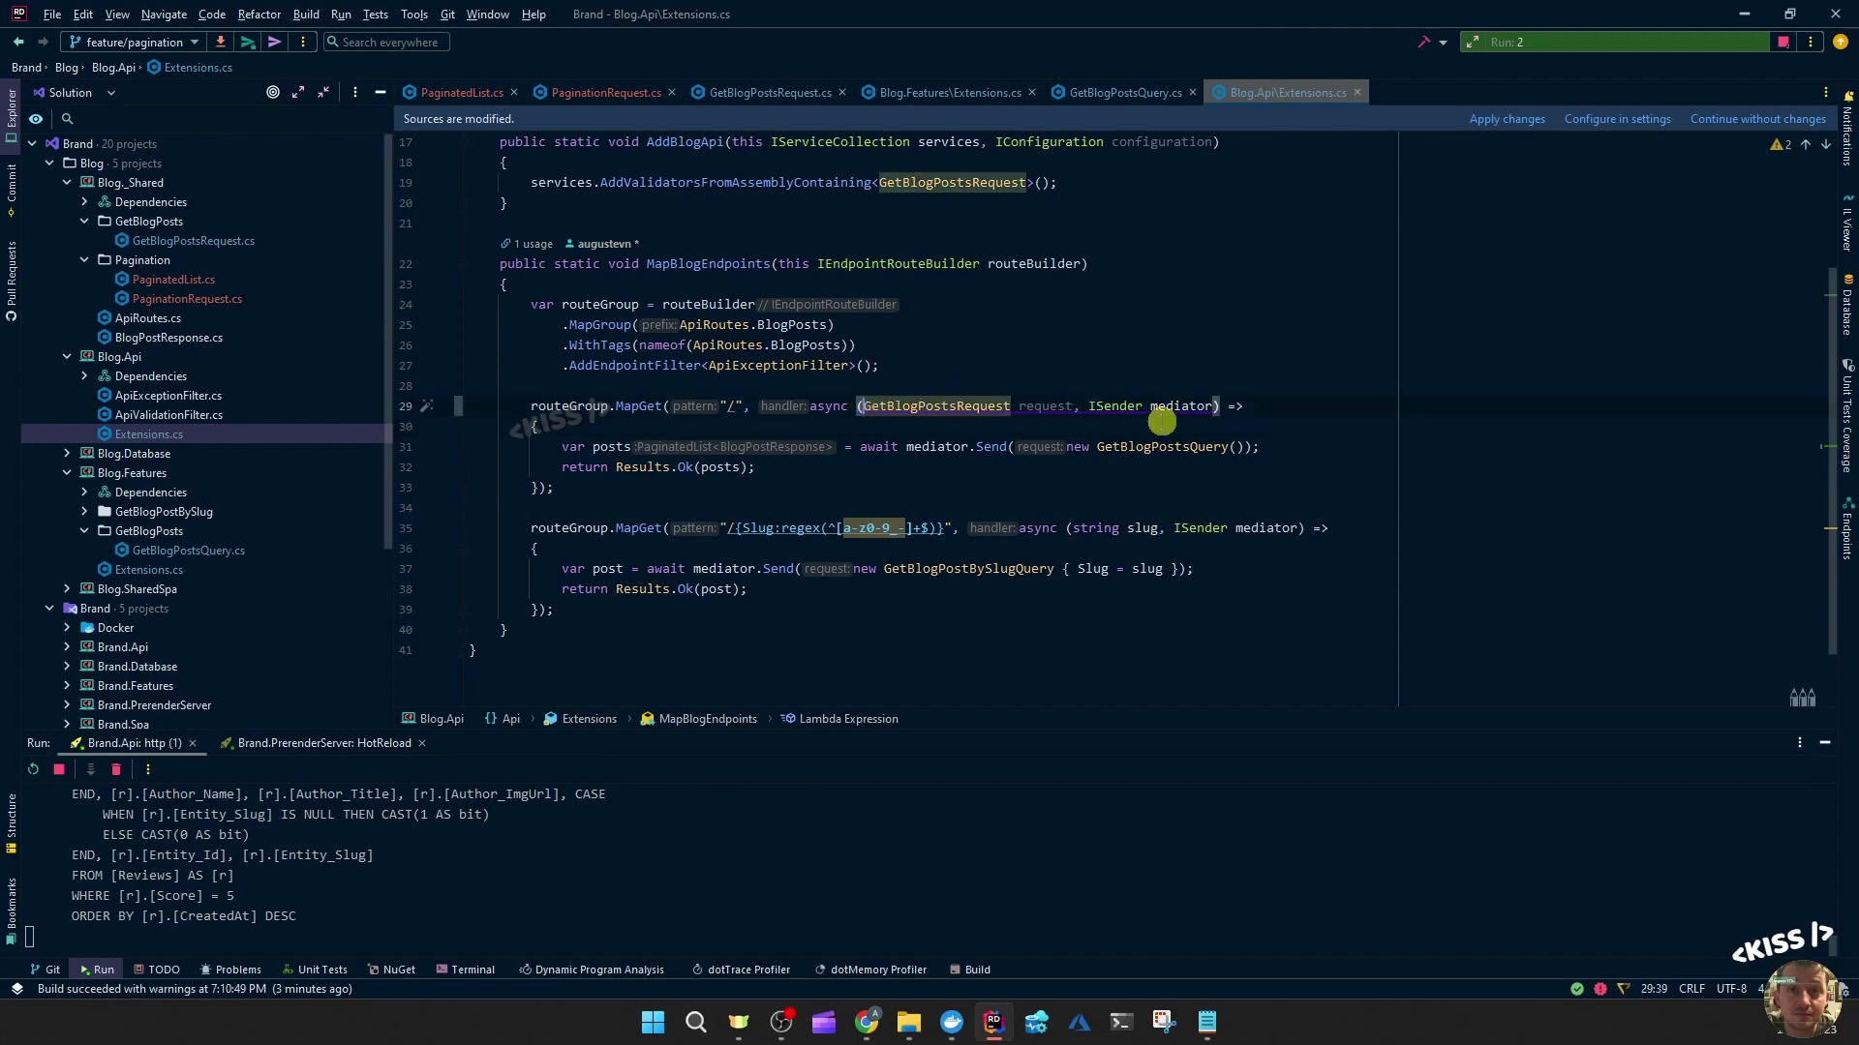
pyautogui.write('[From')
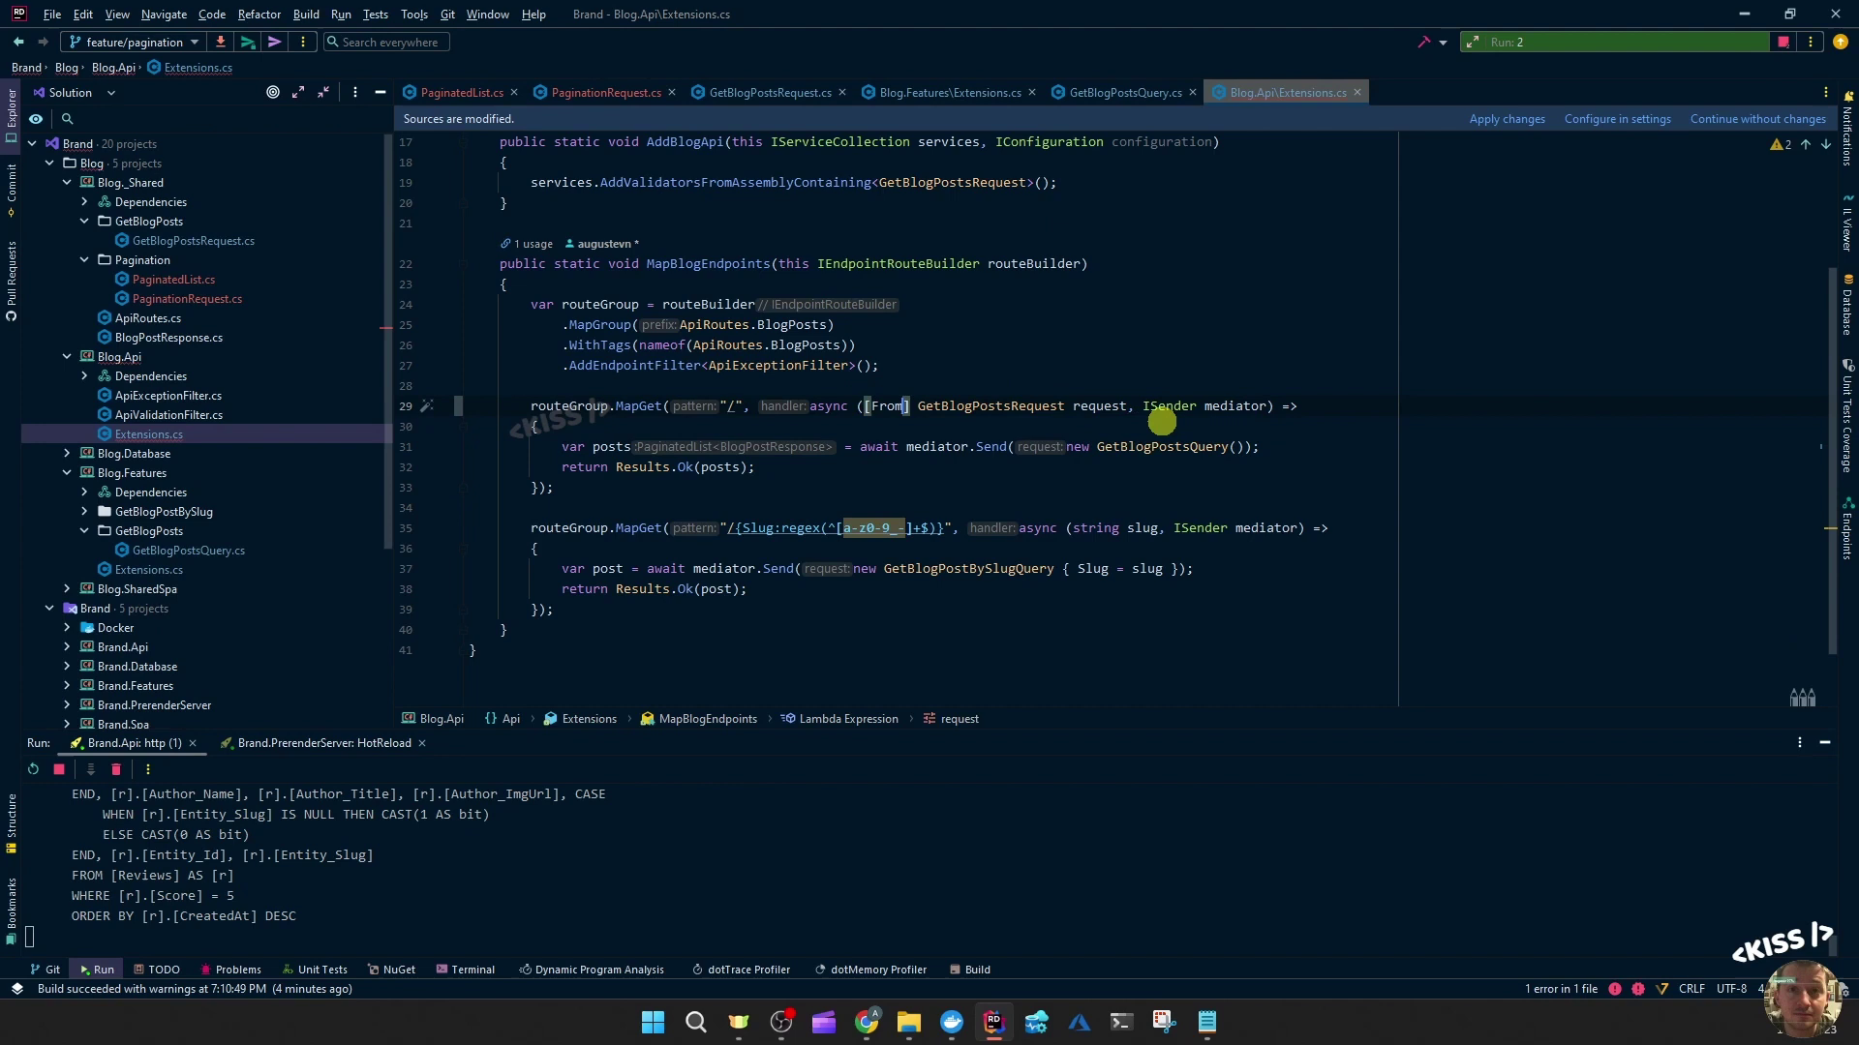
pyautogui.write('Q')
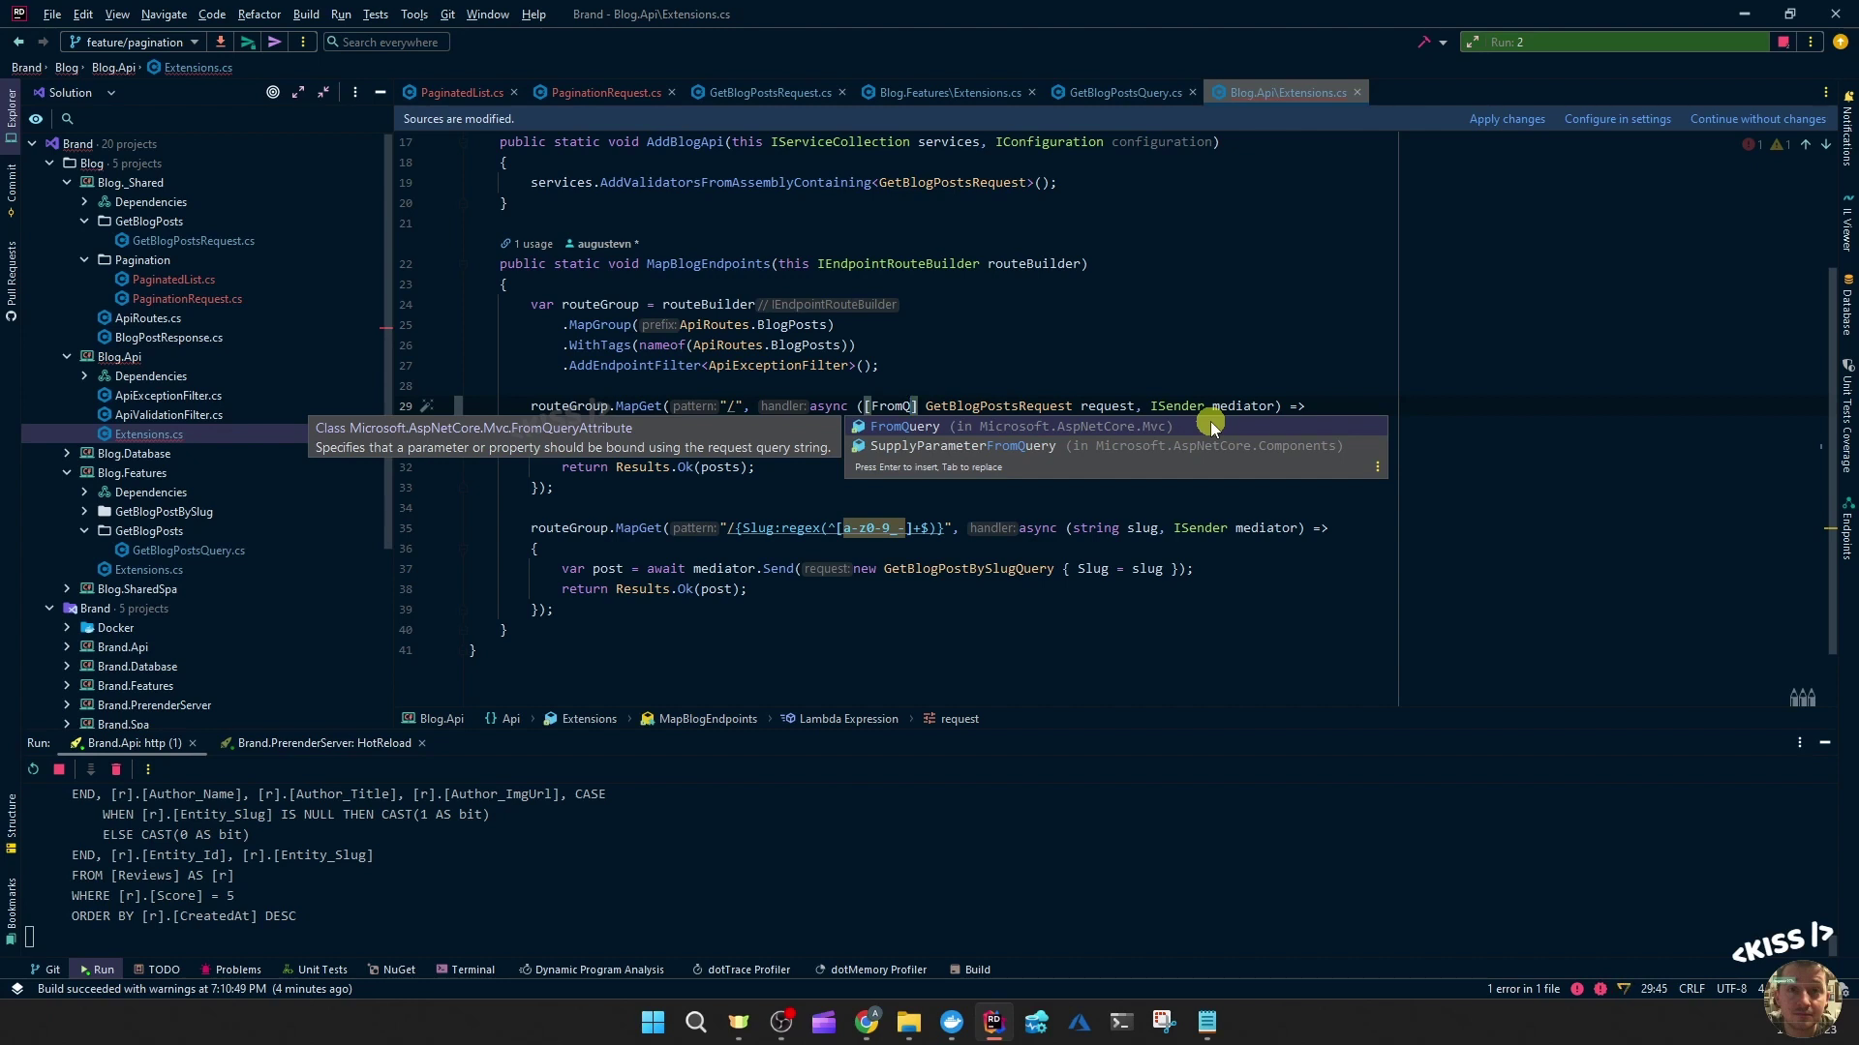
pyautogui.press('BackSpace')
pyautogui.press('BackSpace')
pyautogui.press('BackSpace')
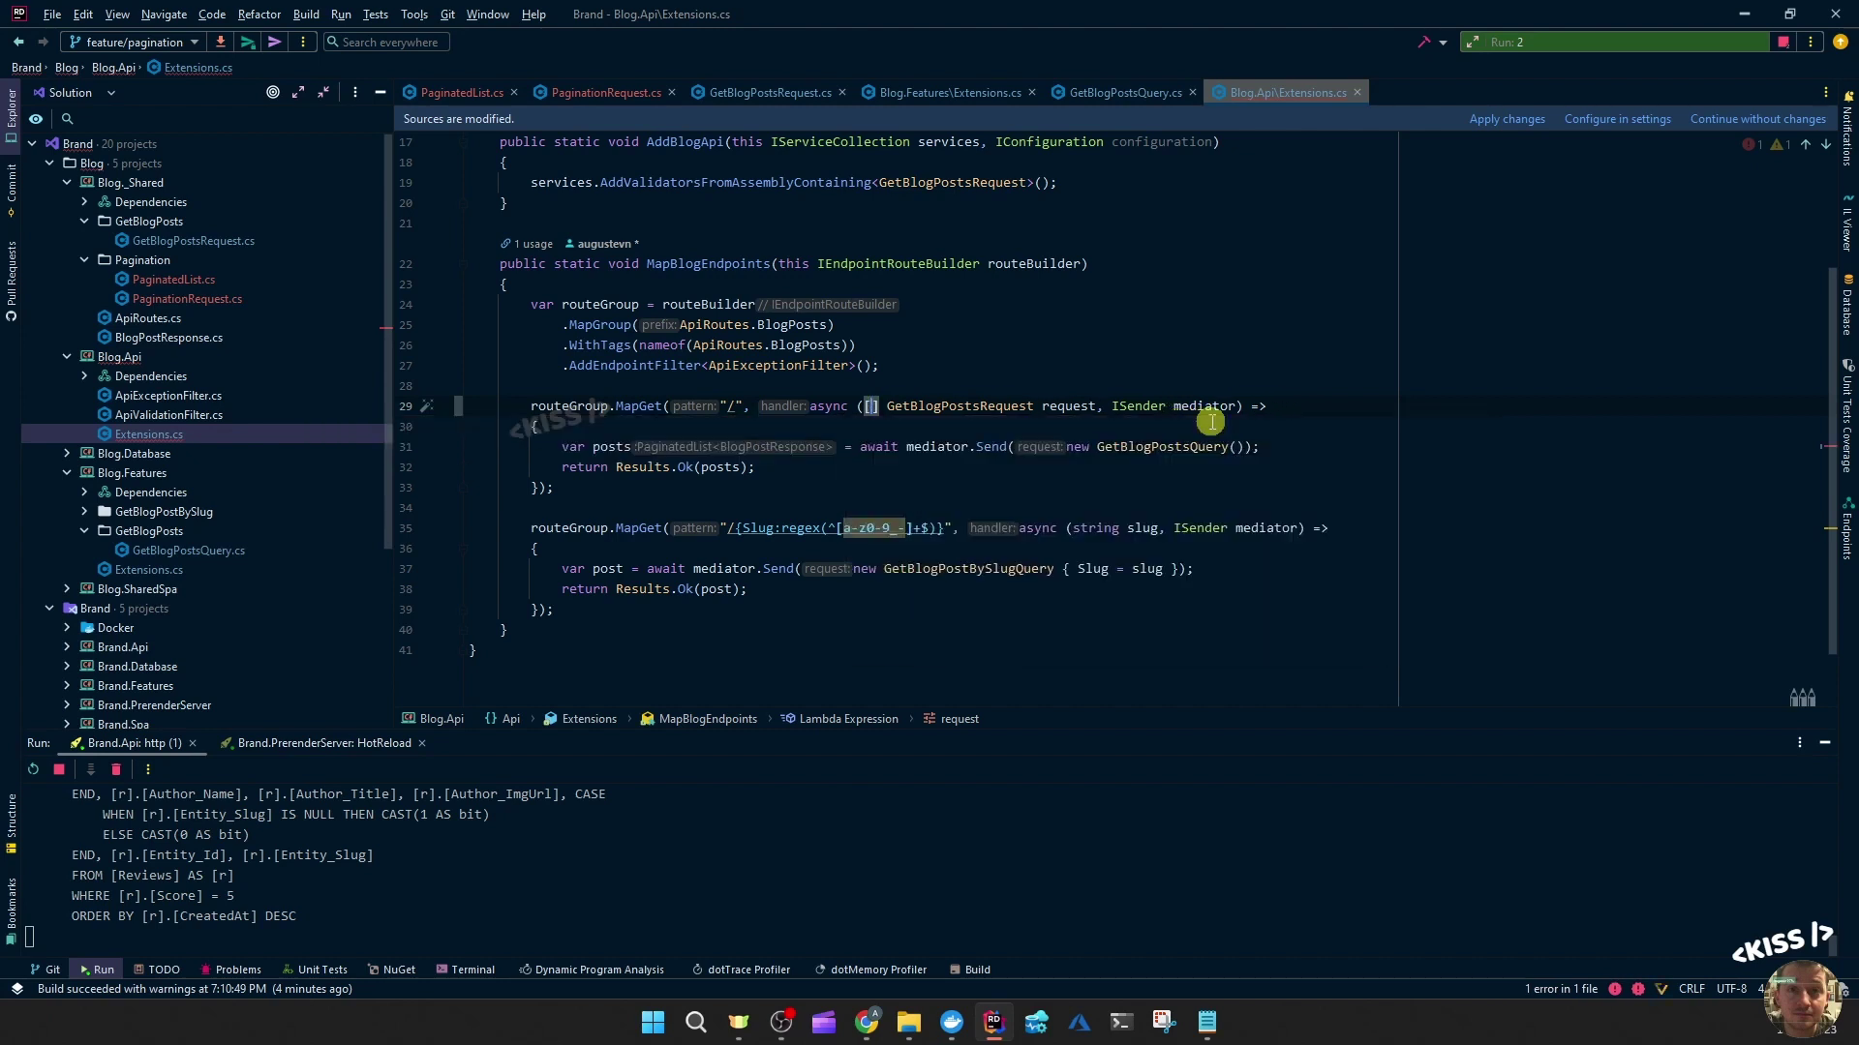
pyautogui.press('Escape')
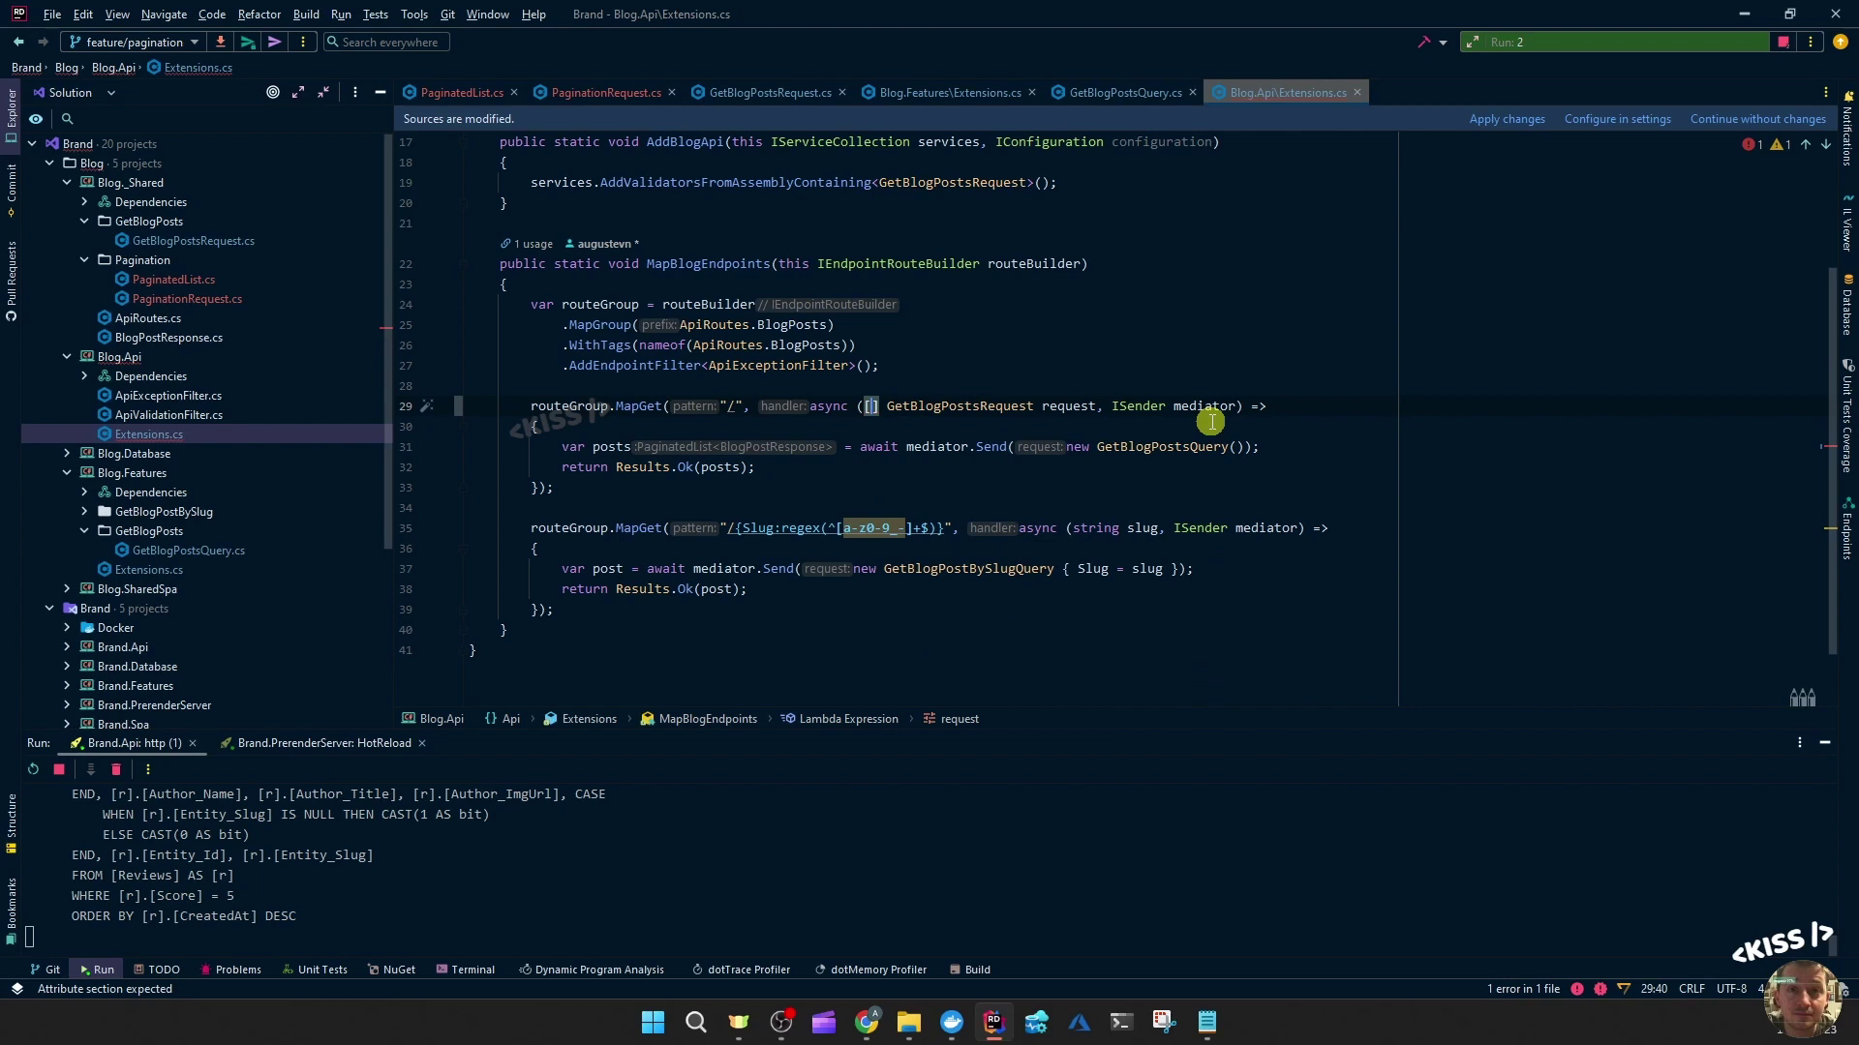
pyautogui.write('As')
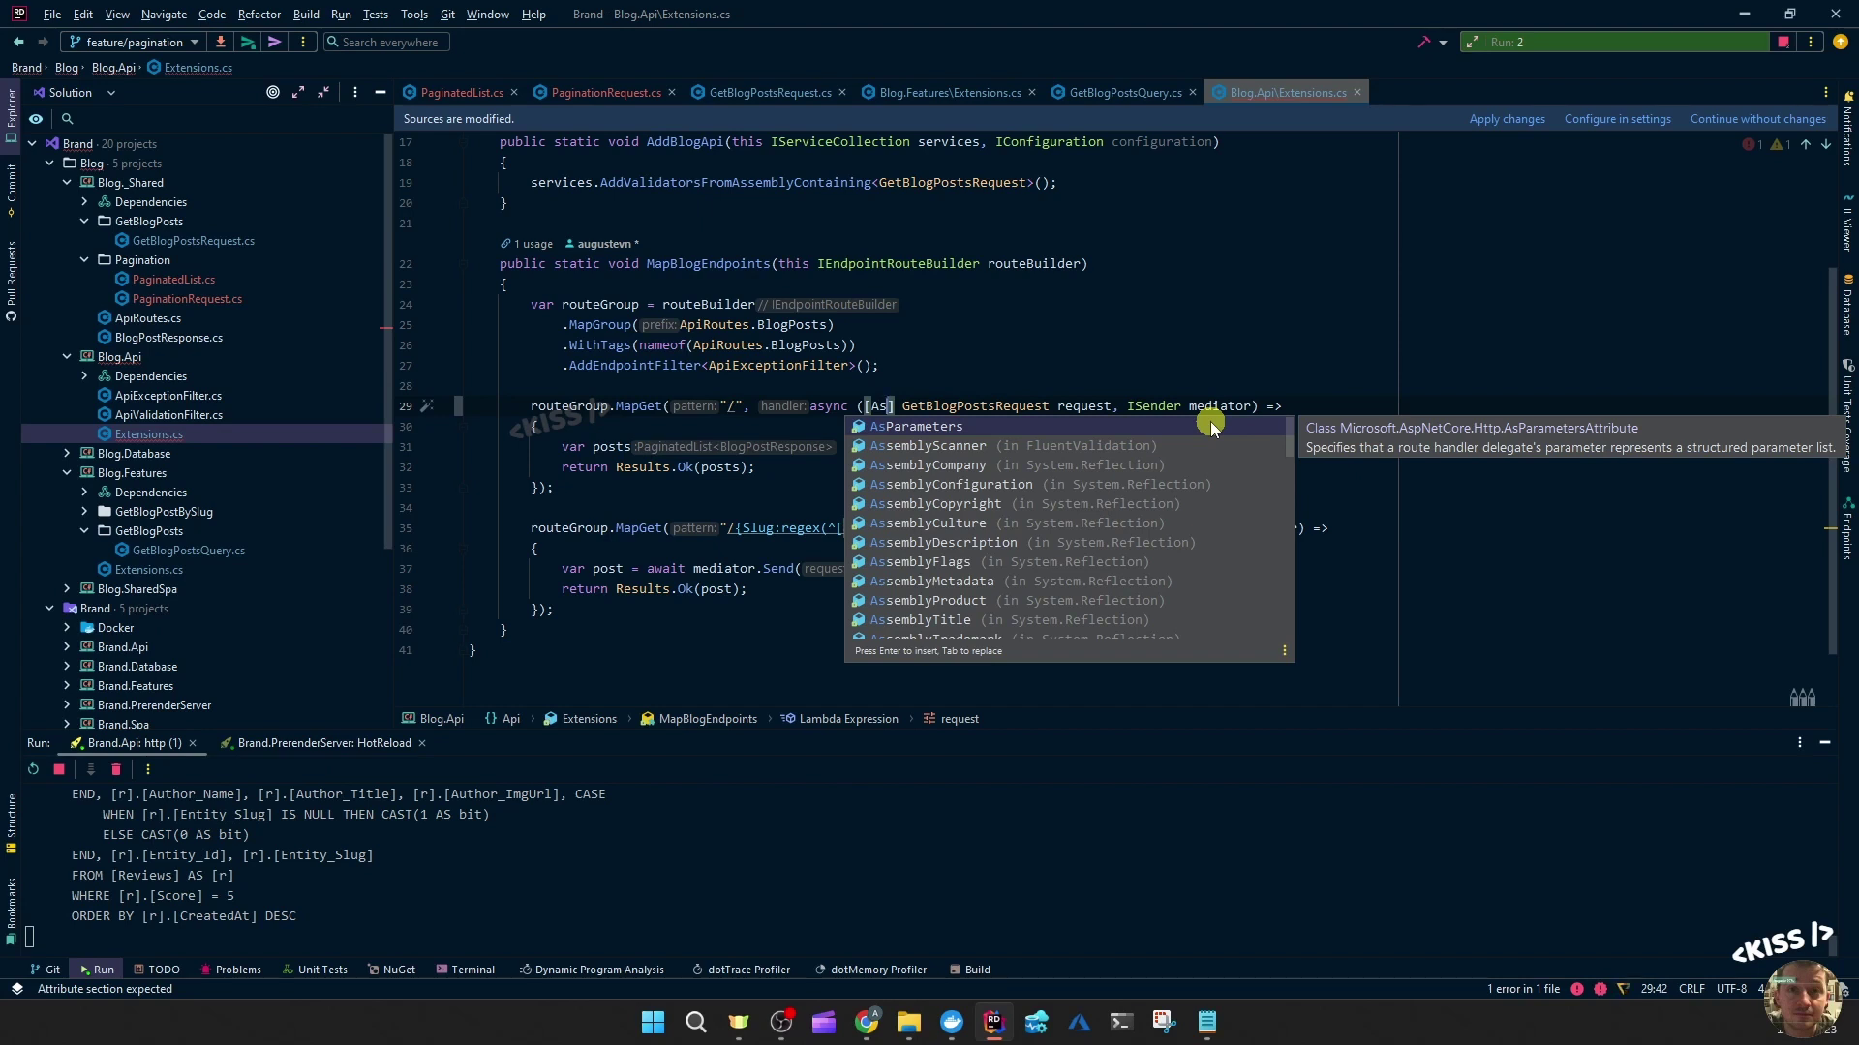
pyautogui.press('Tab')
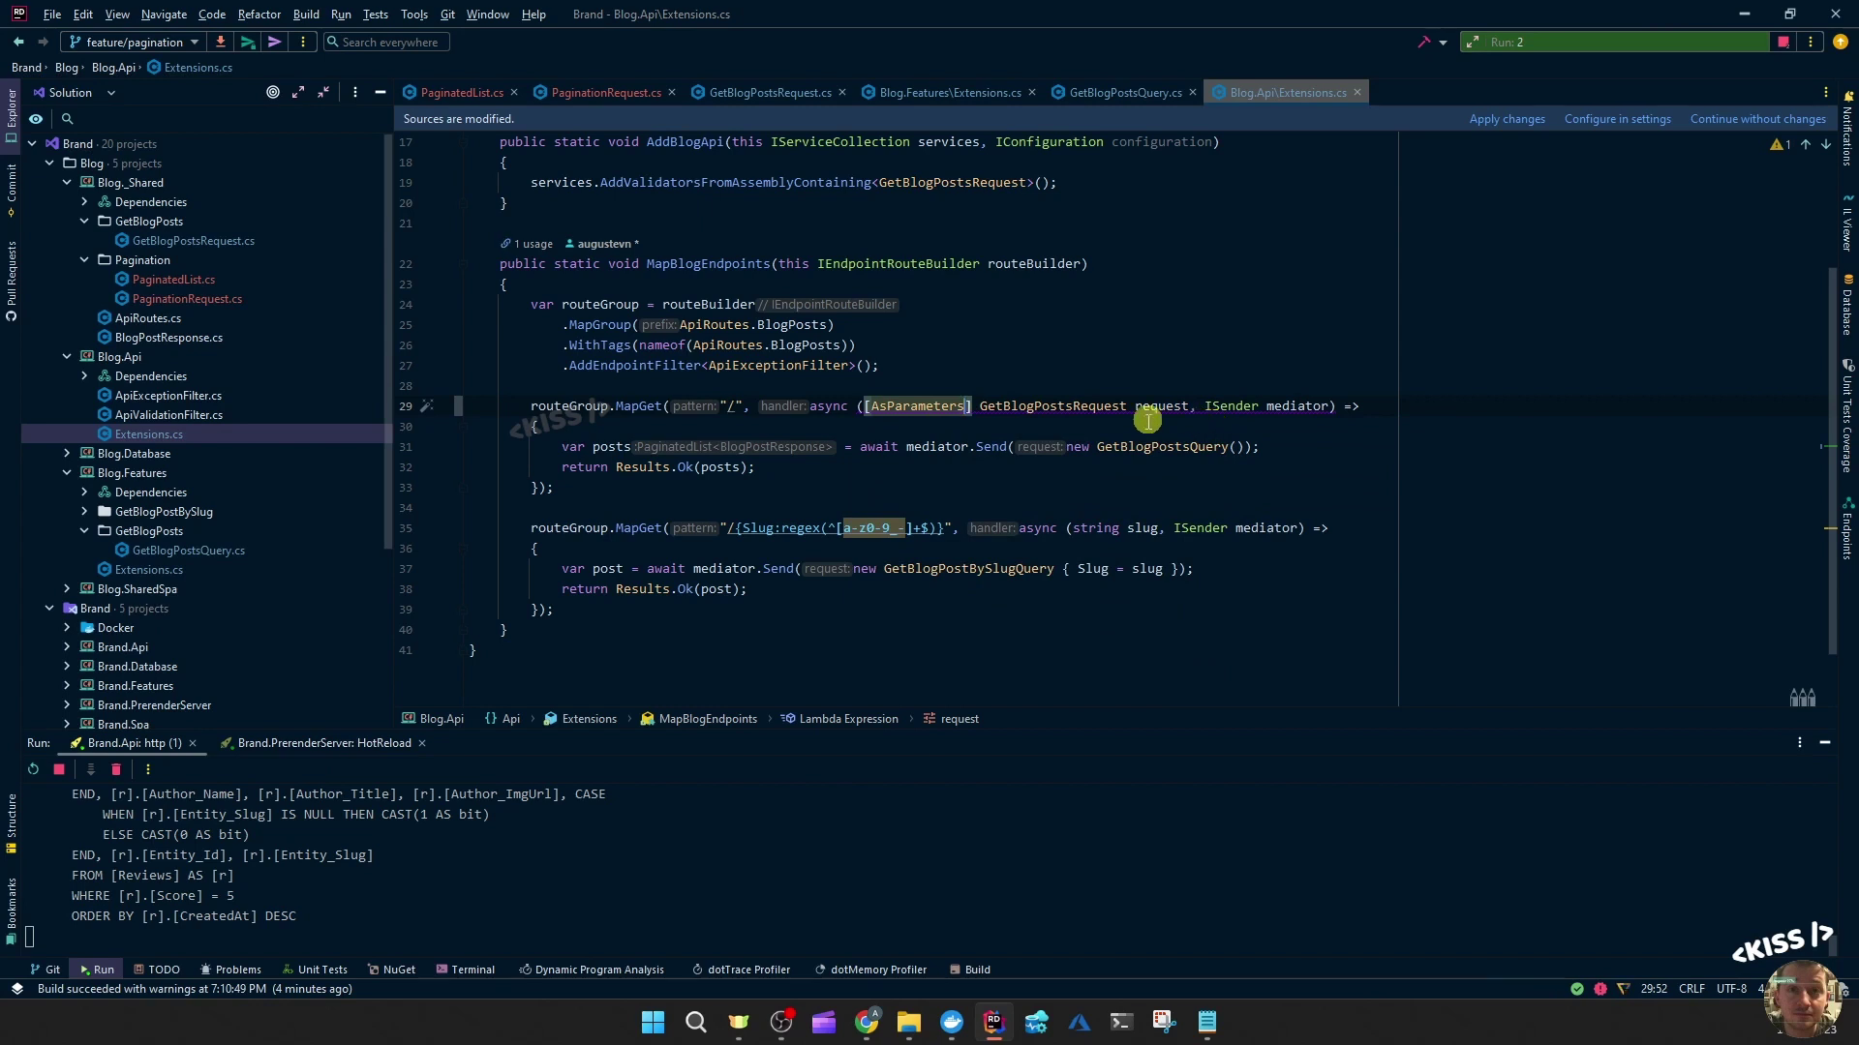
# - Review the AsParameters attribute and its documentation on the endpoint declaration
pyautogui.doubleClick(1028, 408)
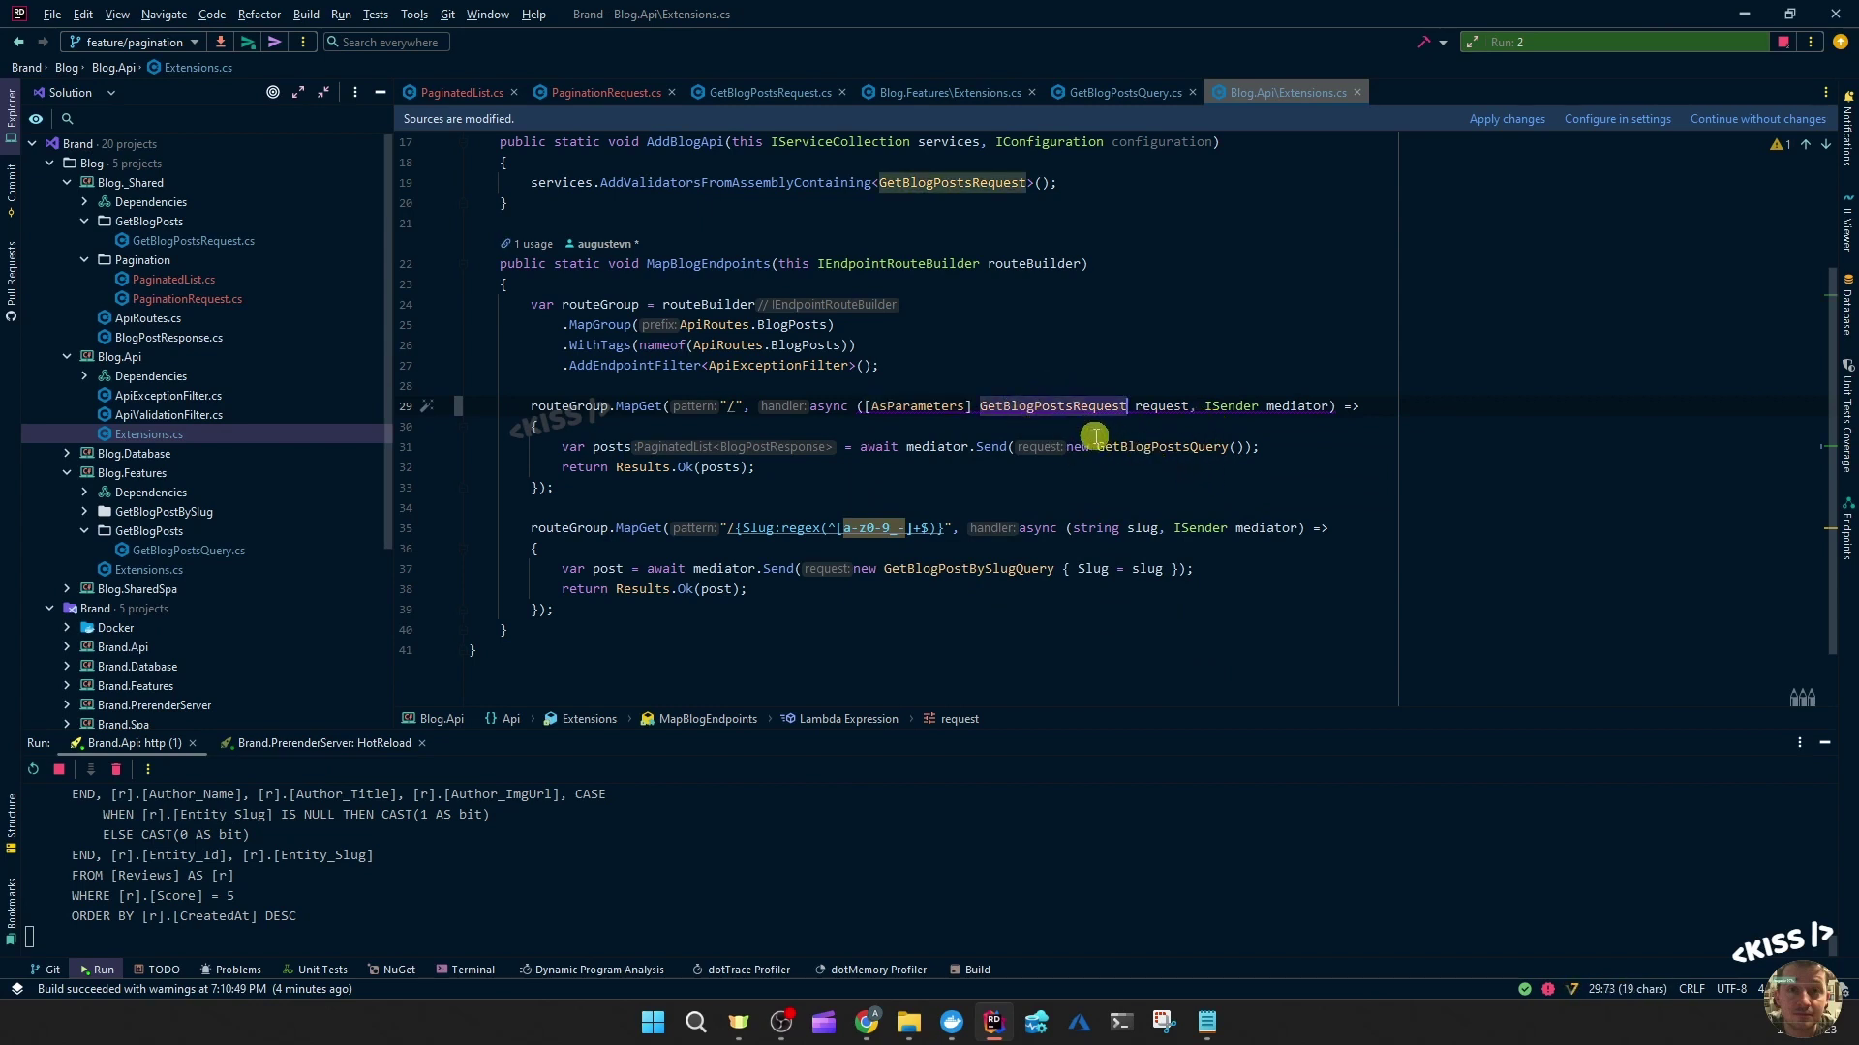
pyautogui.tripleClick(912, 406)
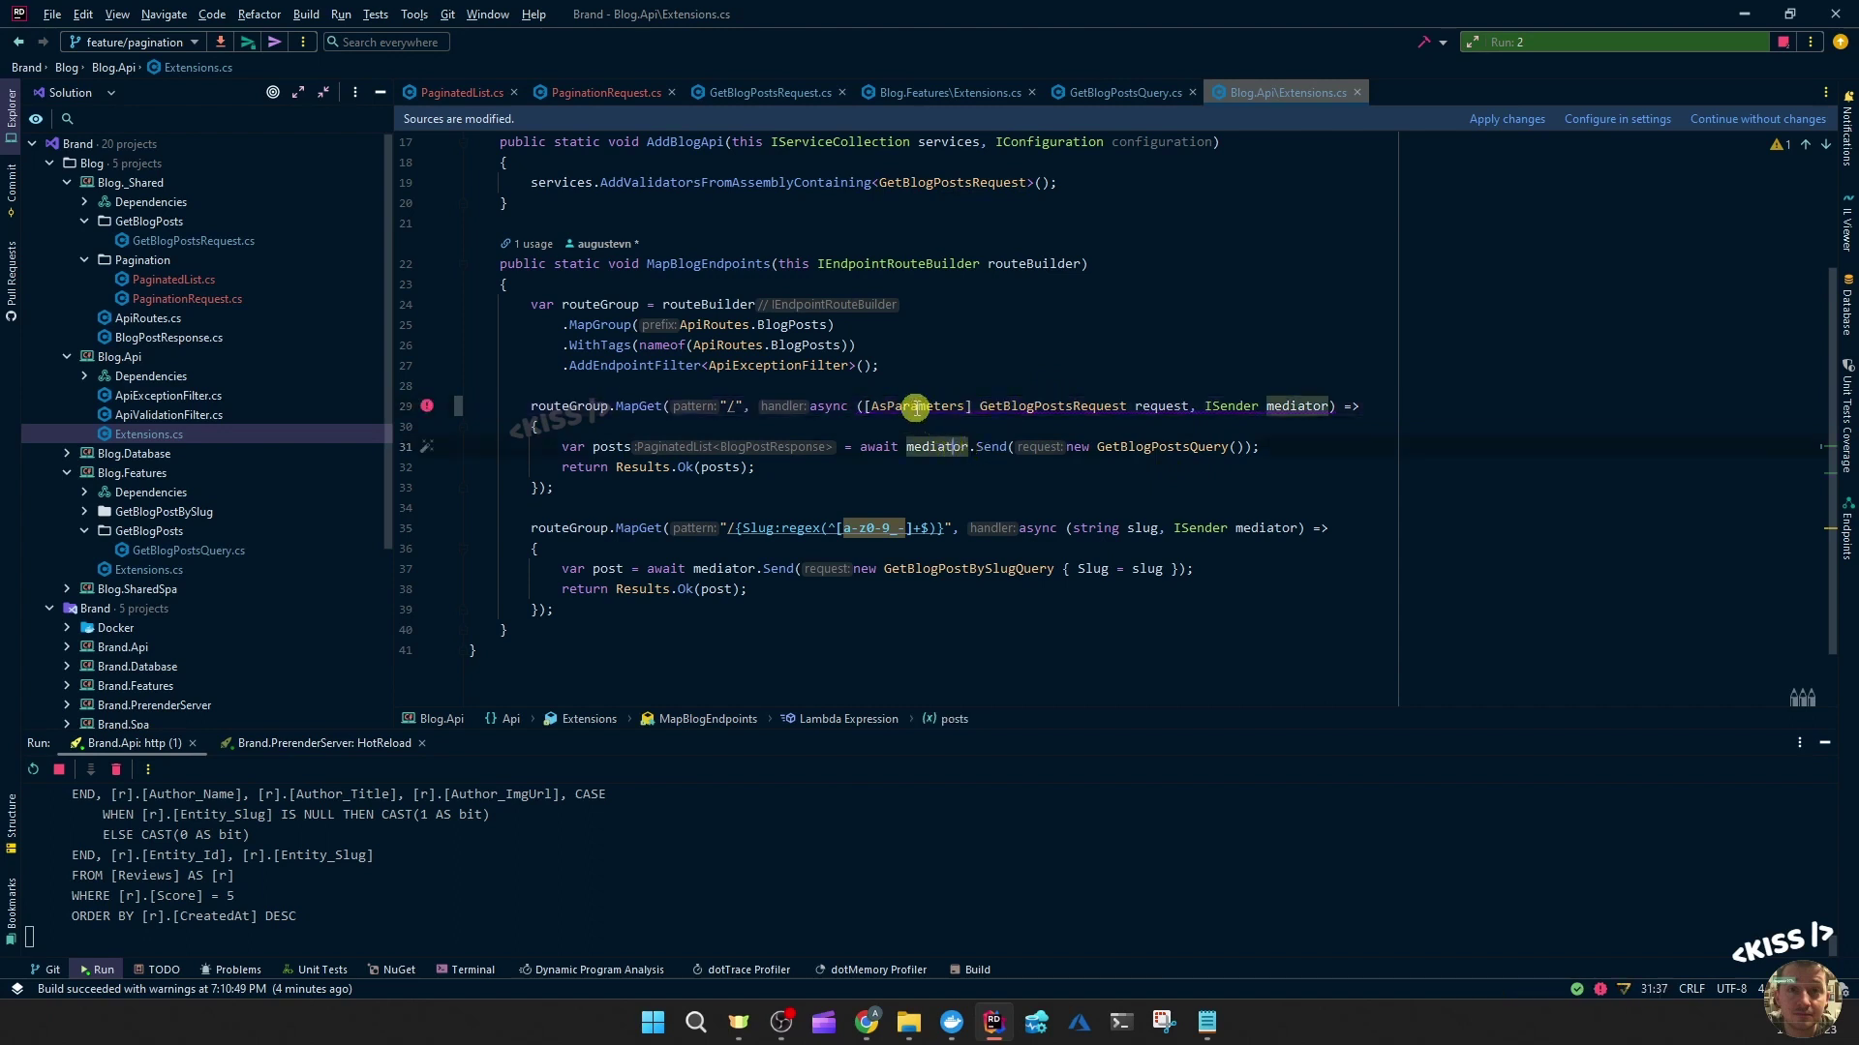
pyautogui.doubleClick(913, 409)
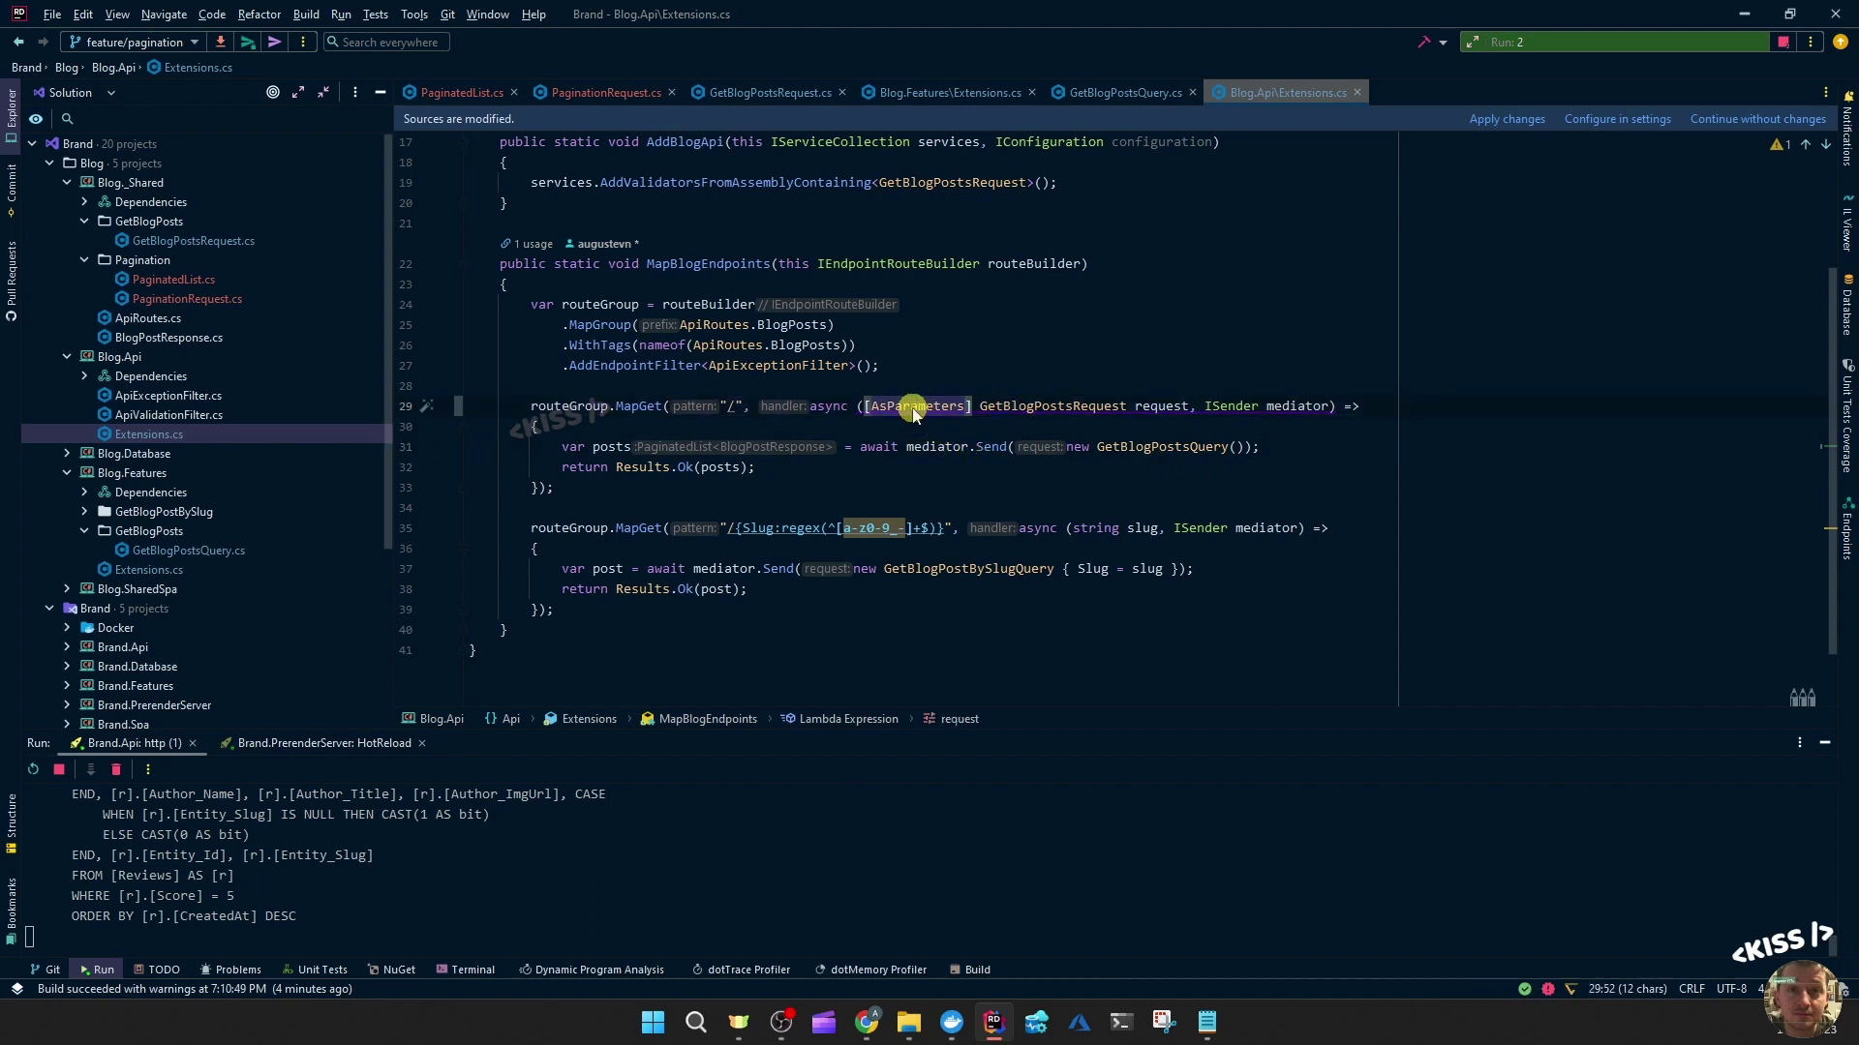
pyautogui.click(916, 408)
pyautogui.click(1049, 442)
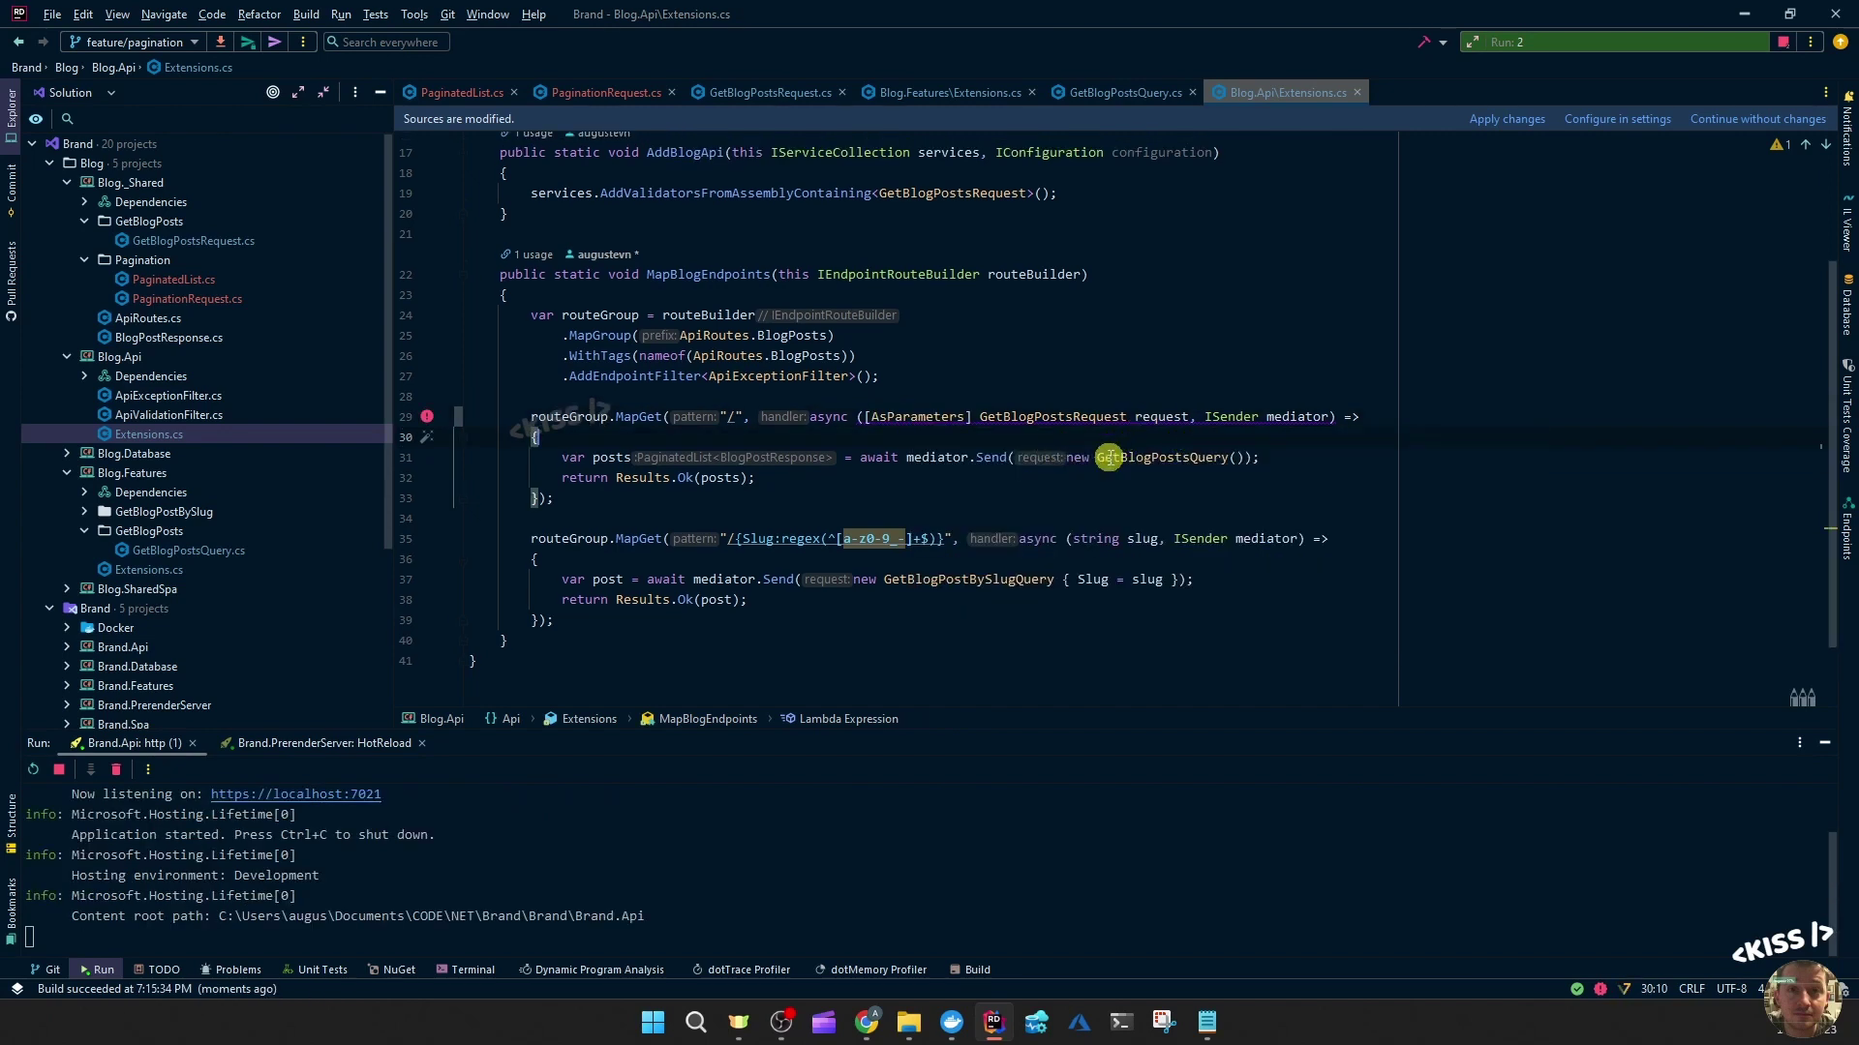
# - Replace new GetBlogPostsQuery() with a query variable from request.Adapt<GetBlogPostsQuery>()
pyautogui.moveTo(1079, 458); pyautogui.dragTo(1242, 458)
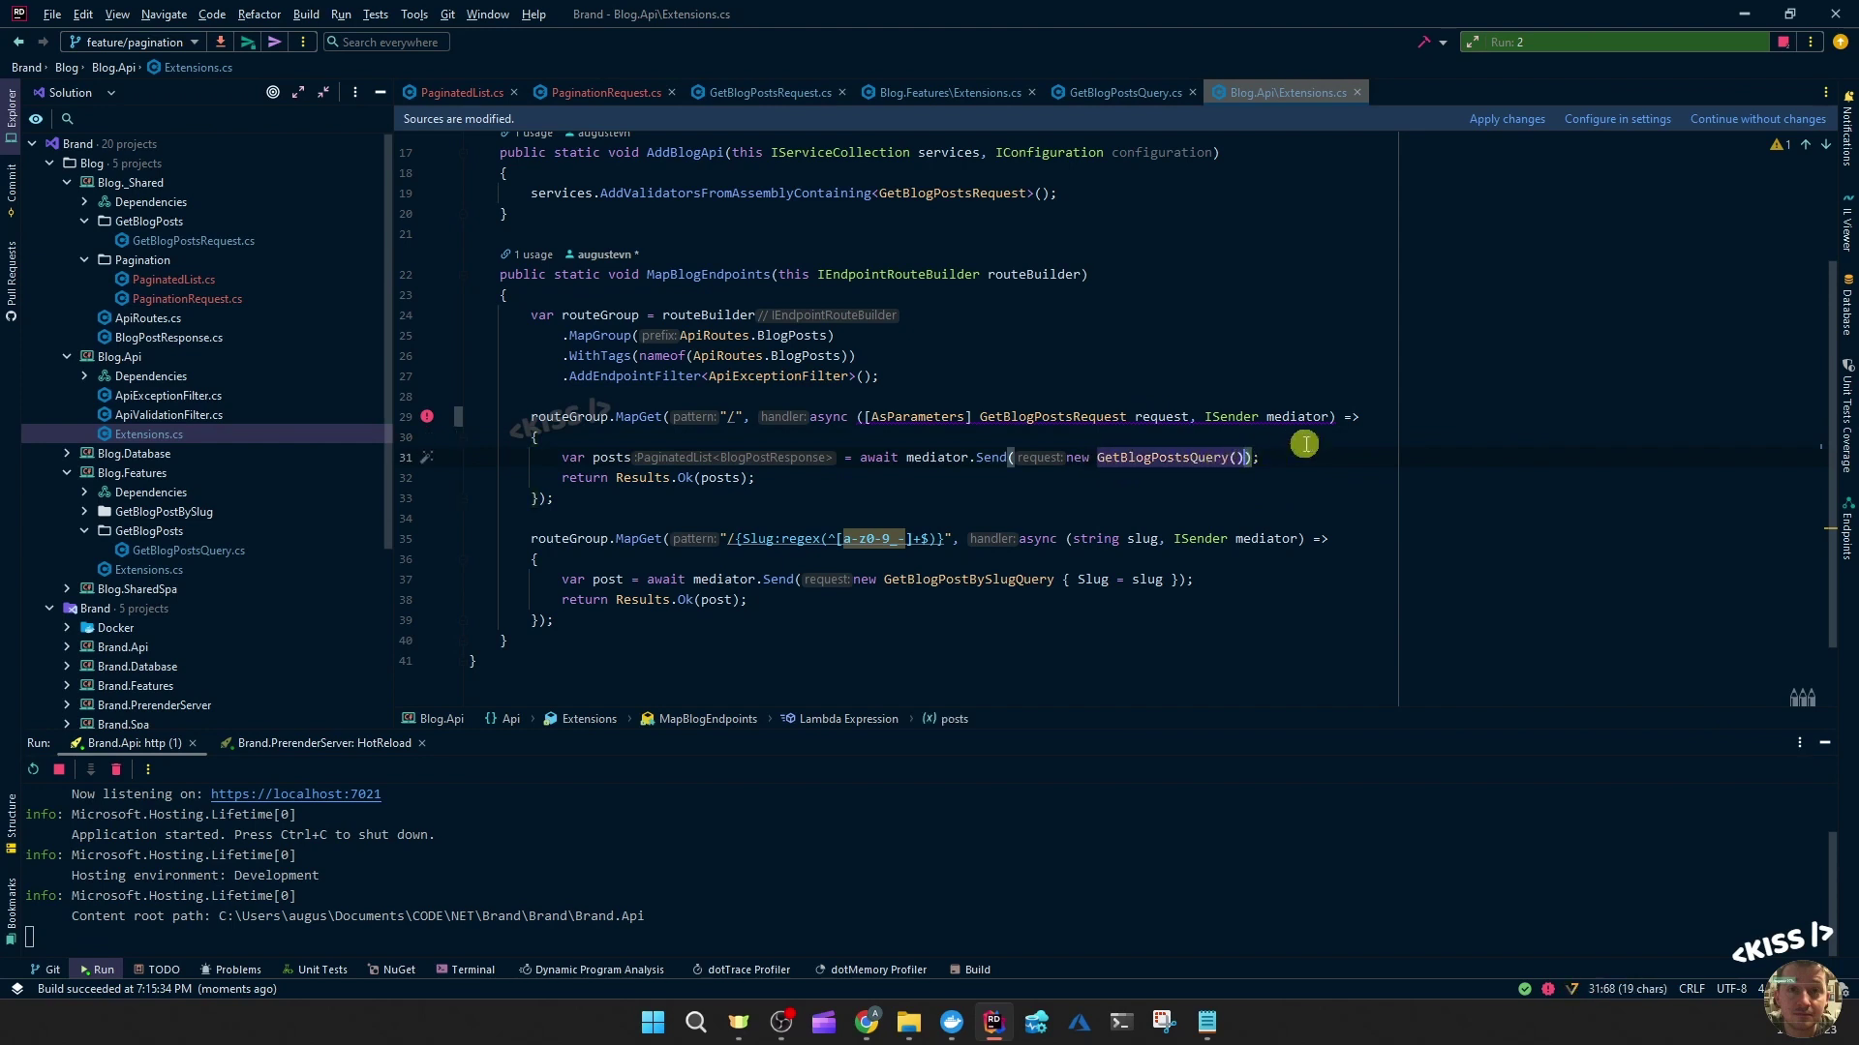
pyautogui.press('BackSpace')
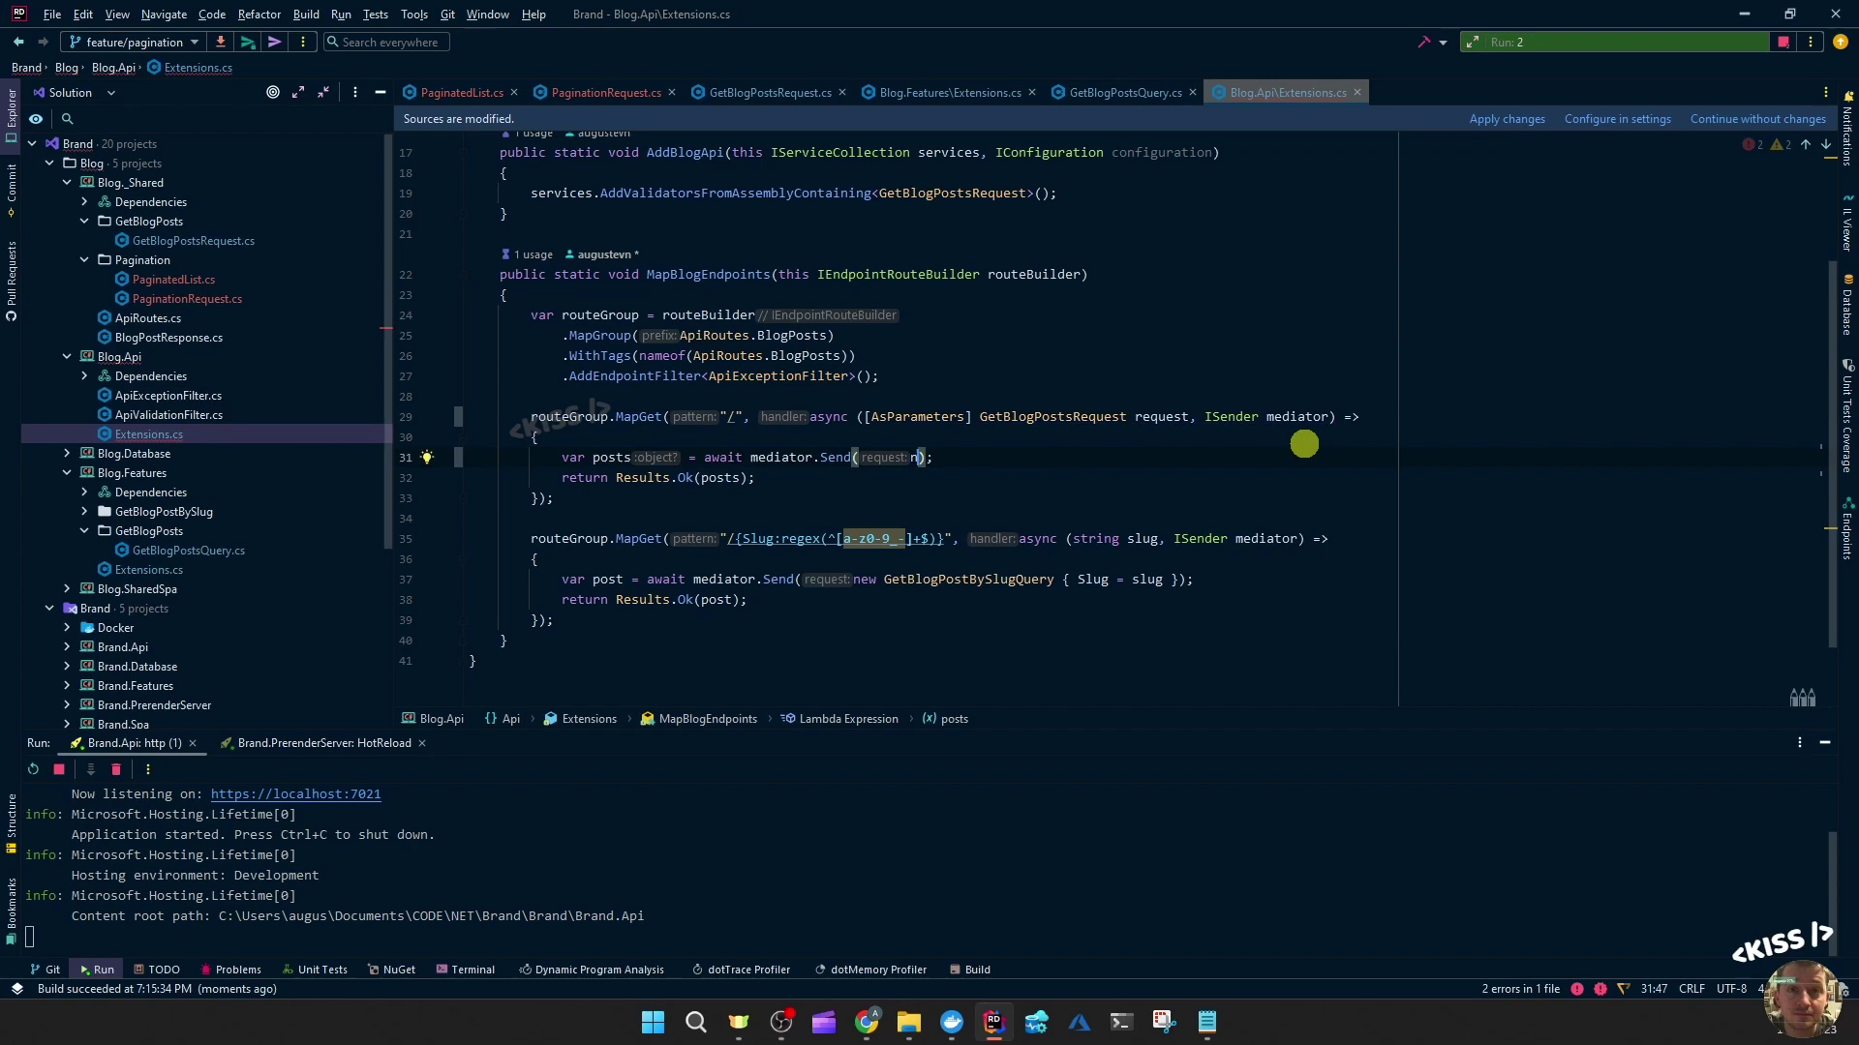
pyautogui.press('Return')
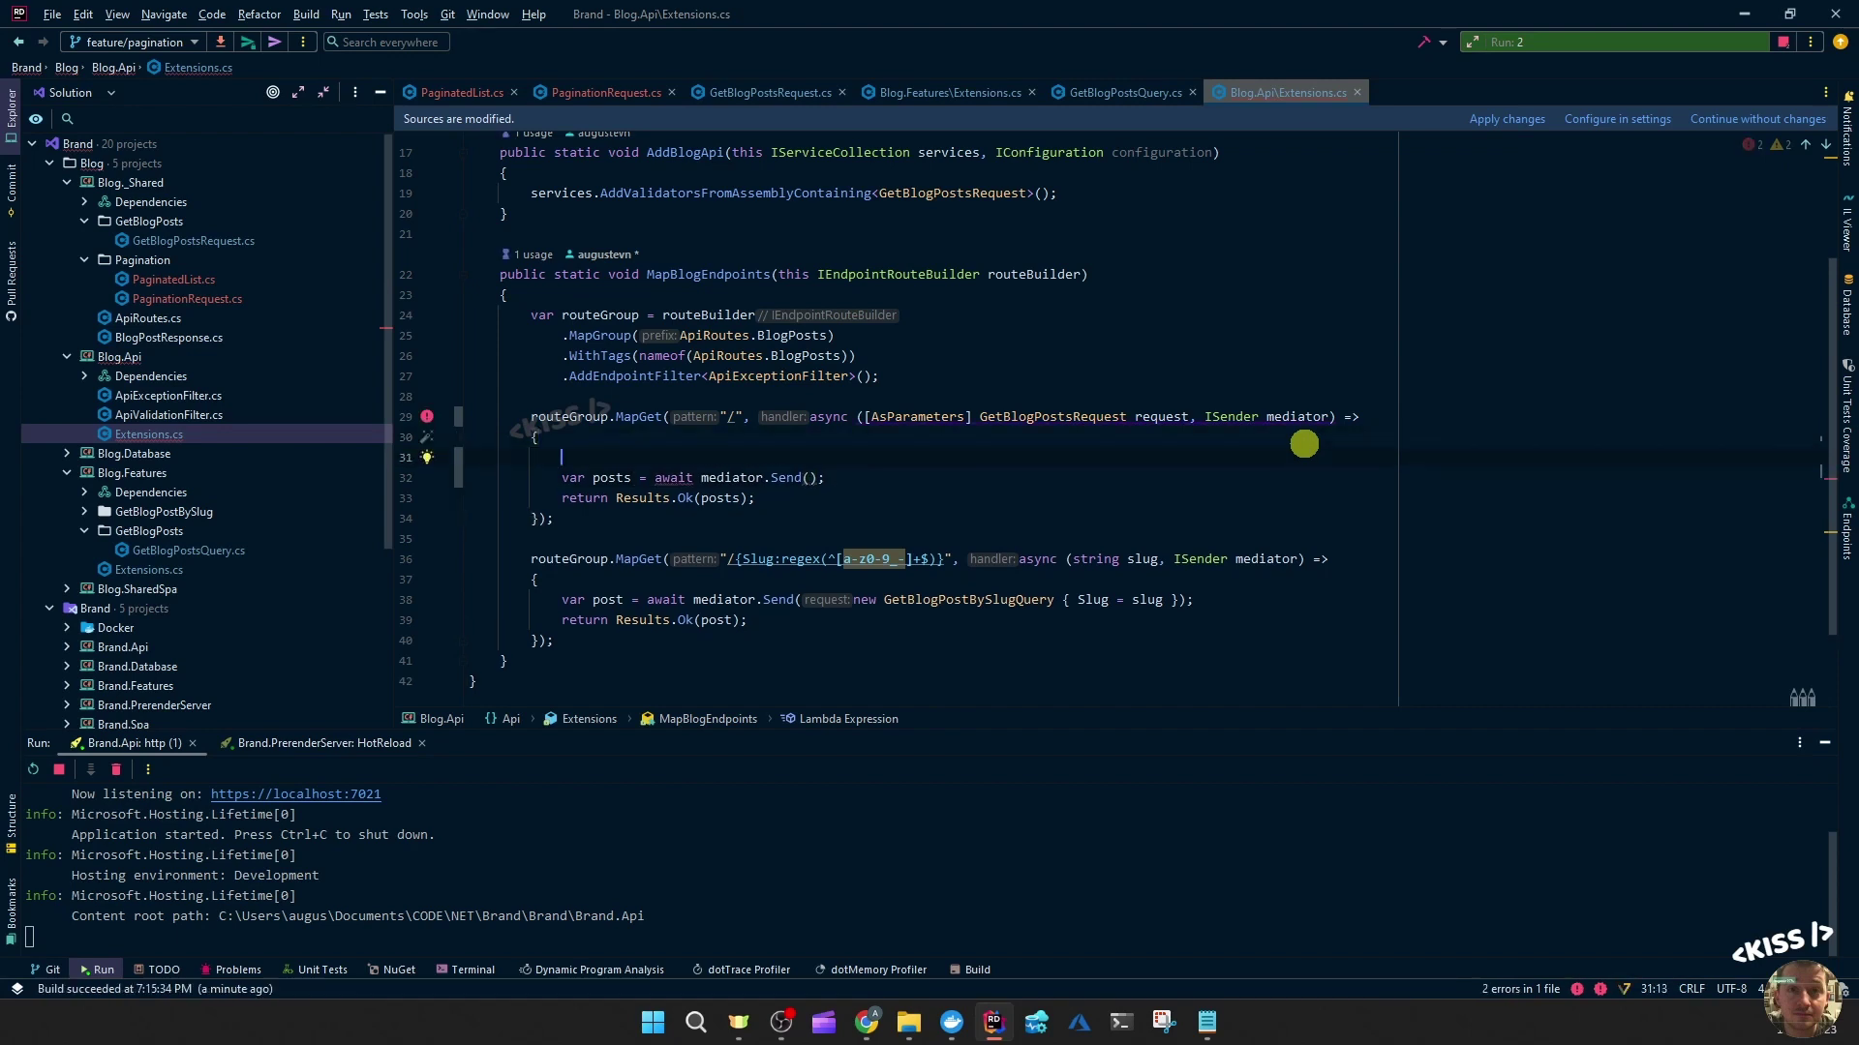
pyautogui.write('var')
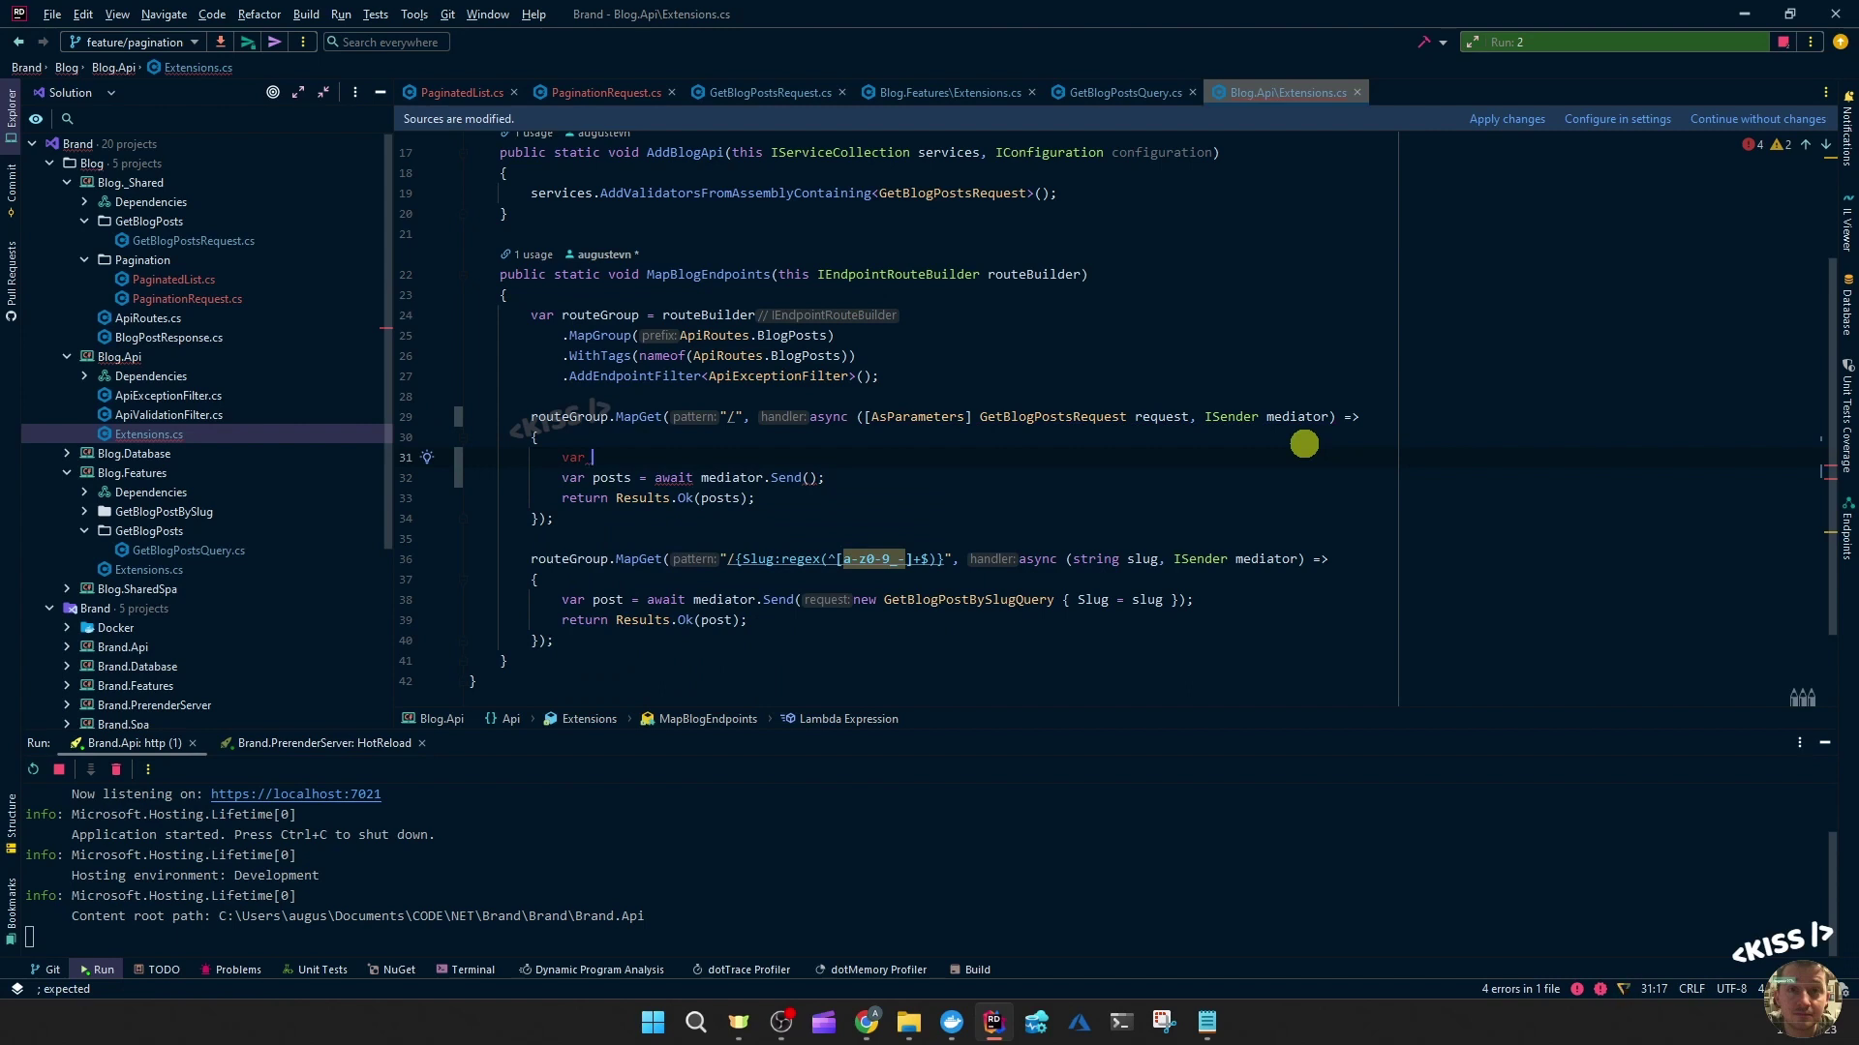
pyautogui.write('query =')
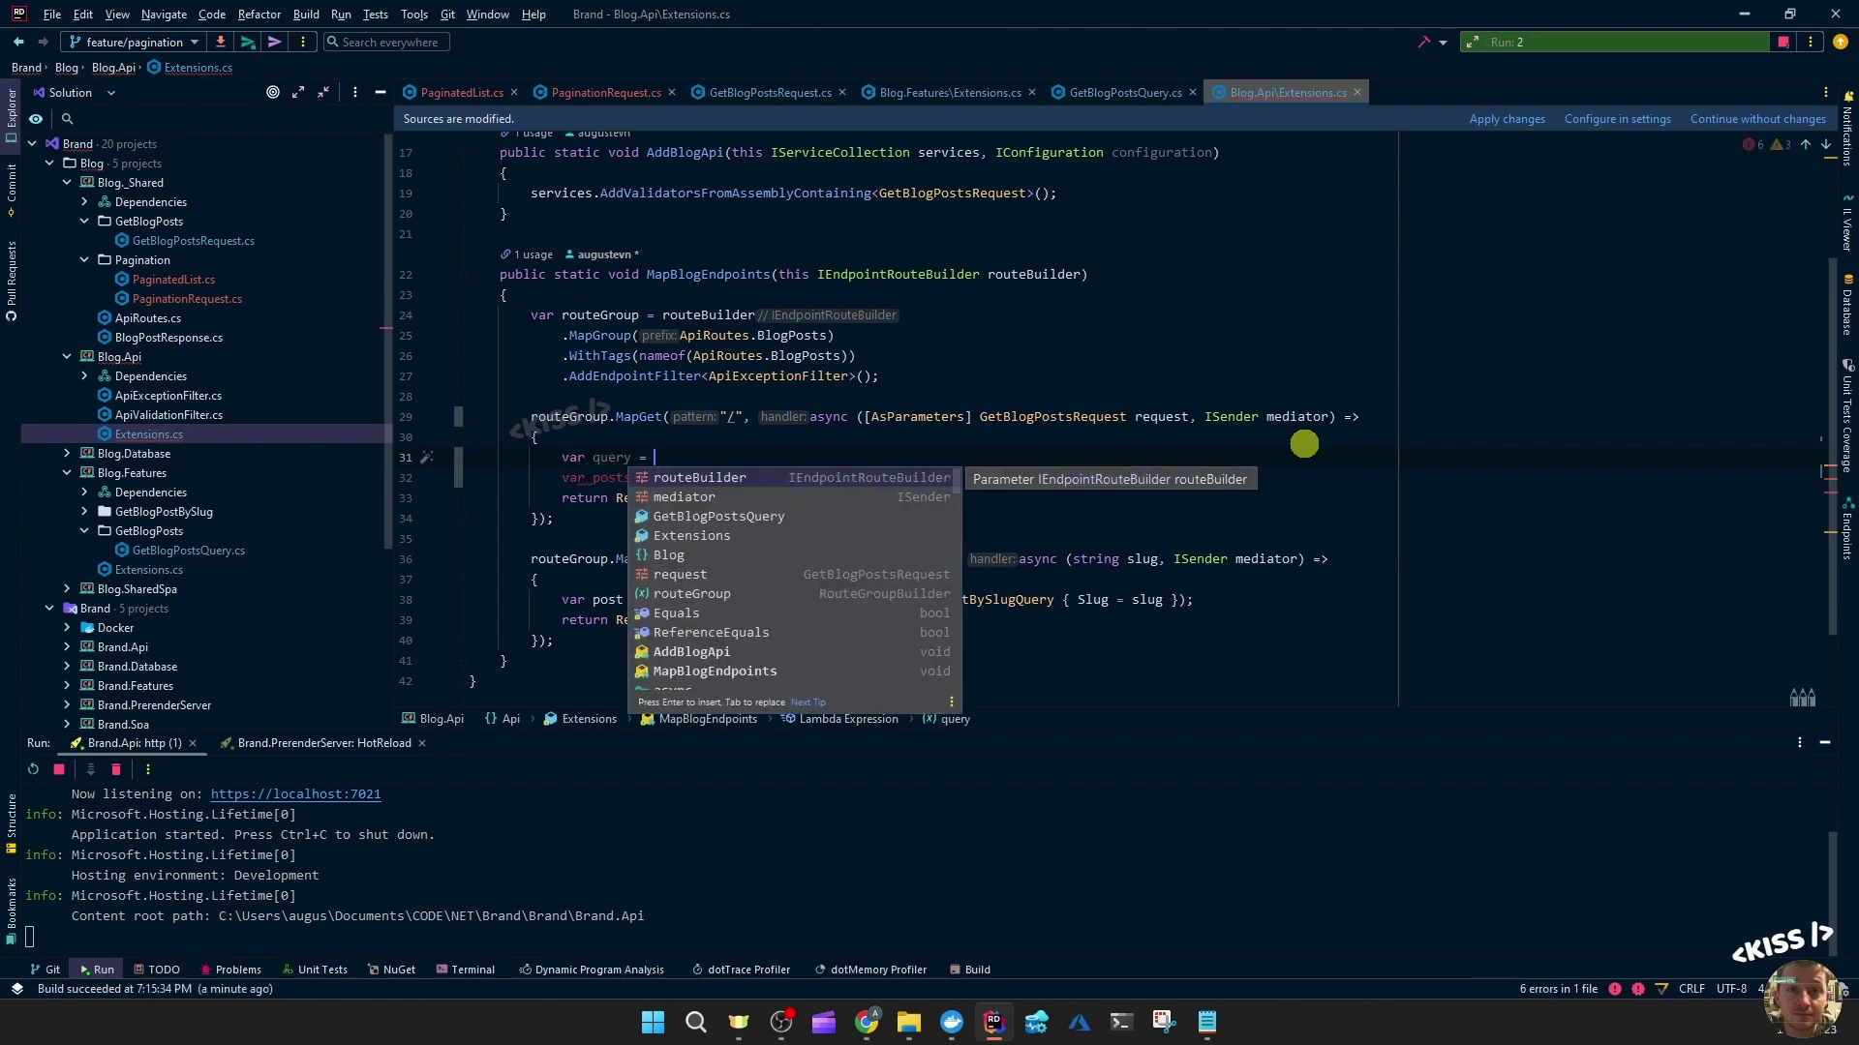
pyautogui.press('Escape')
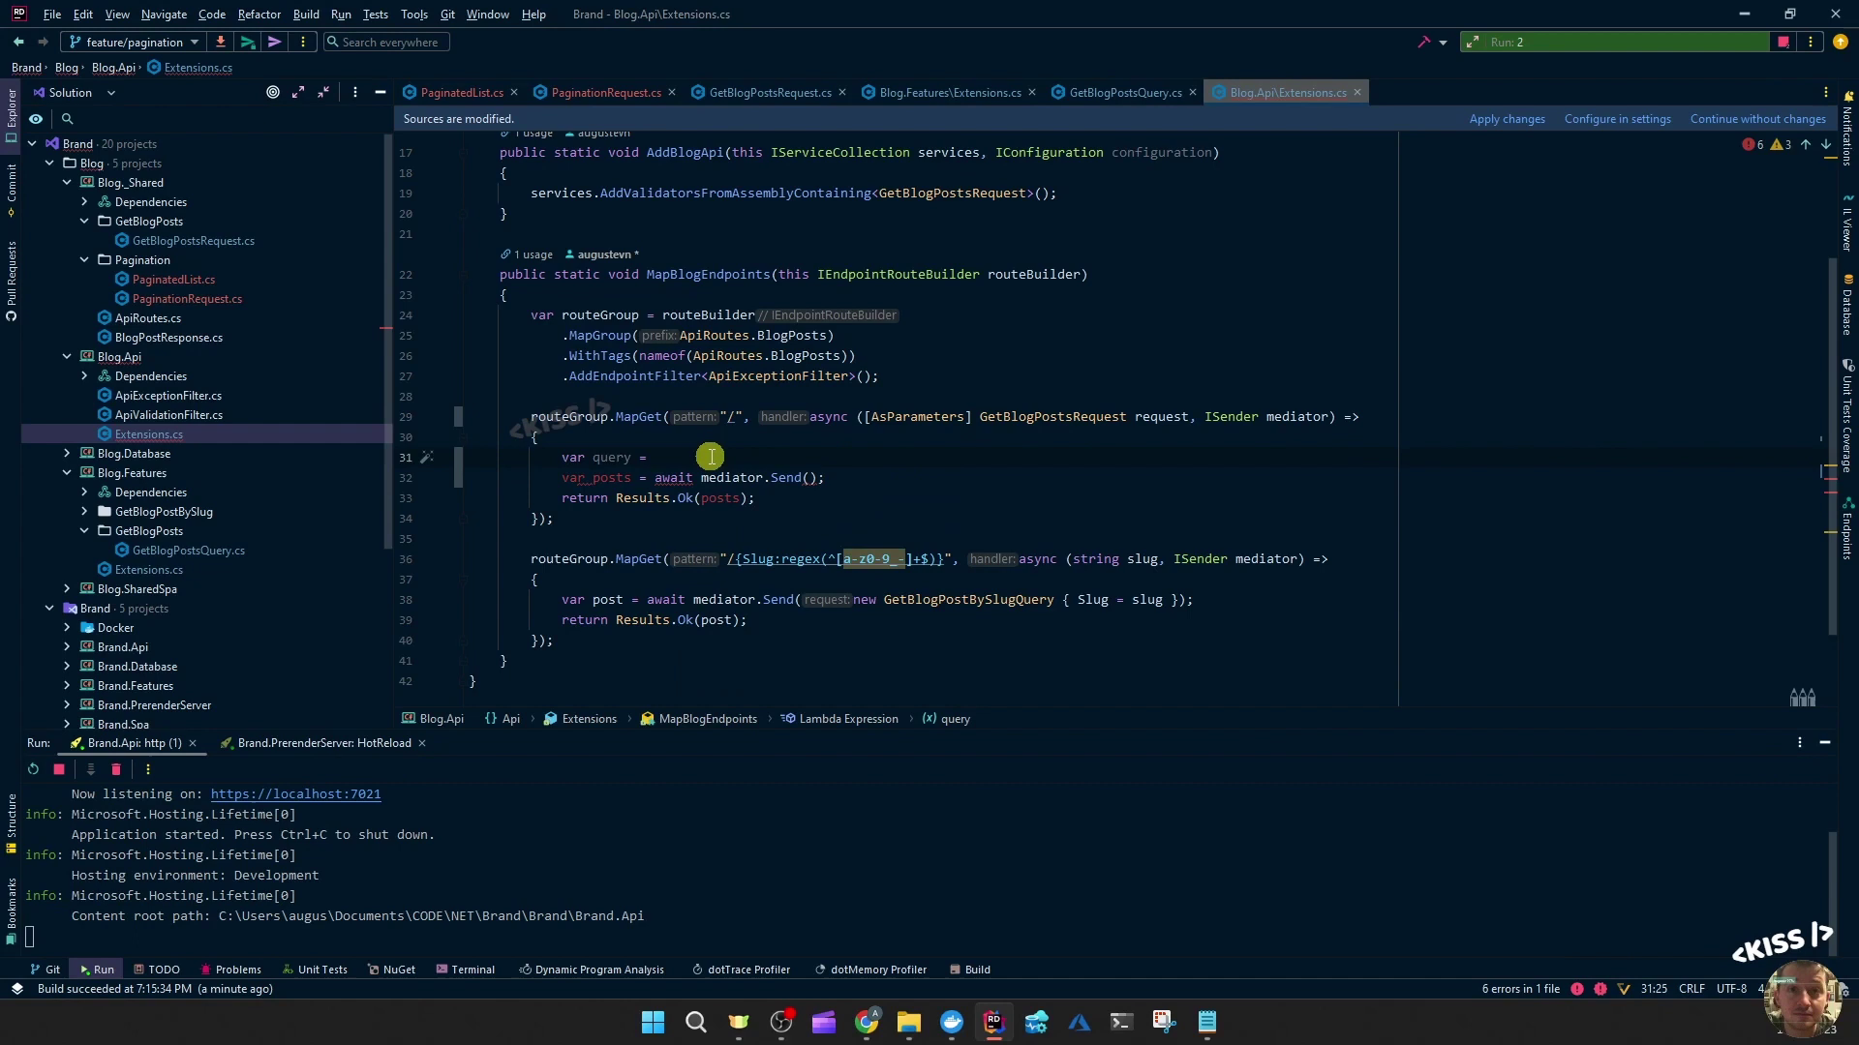
pyautogui.write('req')
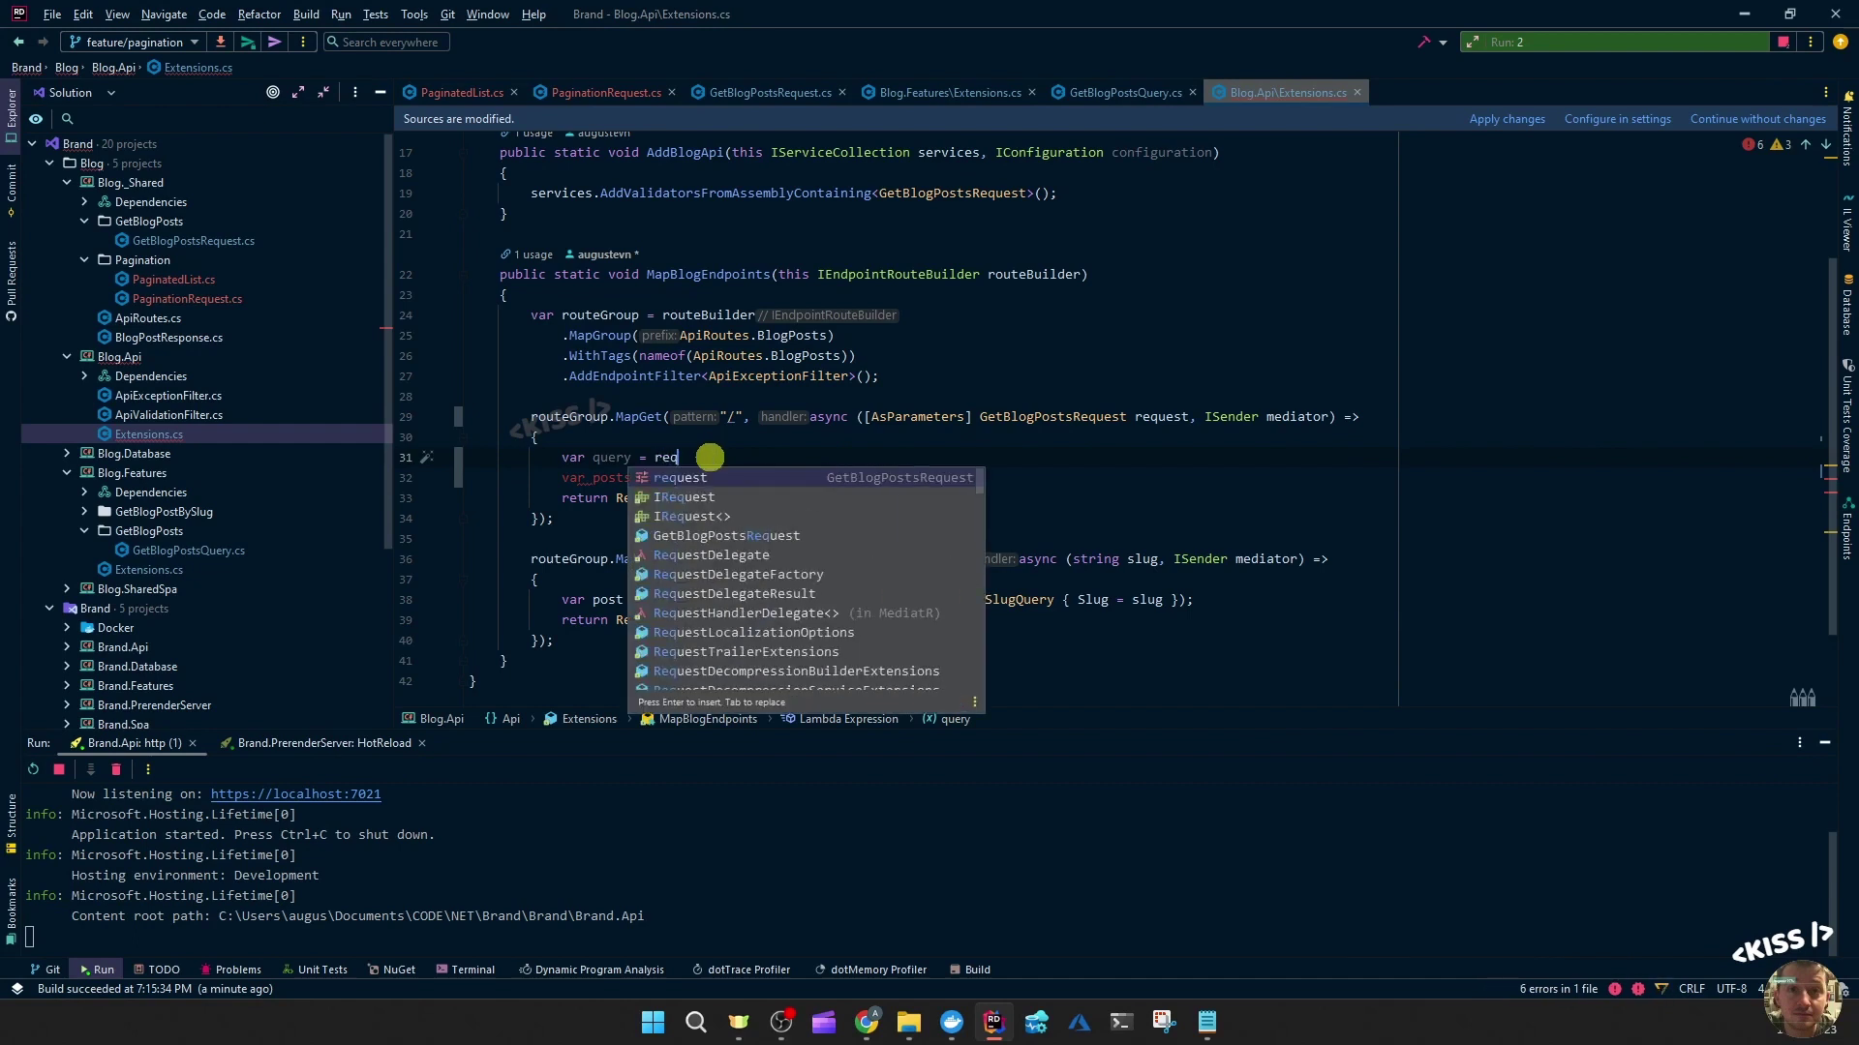
pyautogui.press('Tab')
pyautogui.write('.Ad')
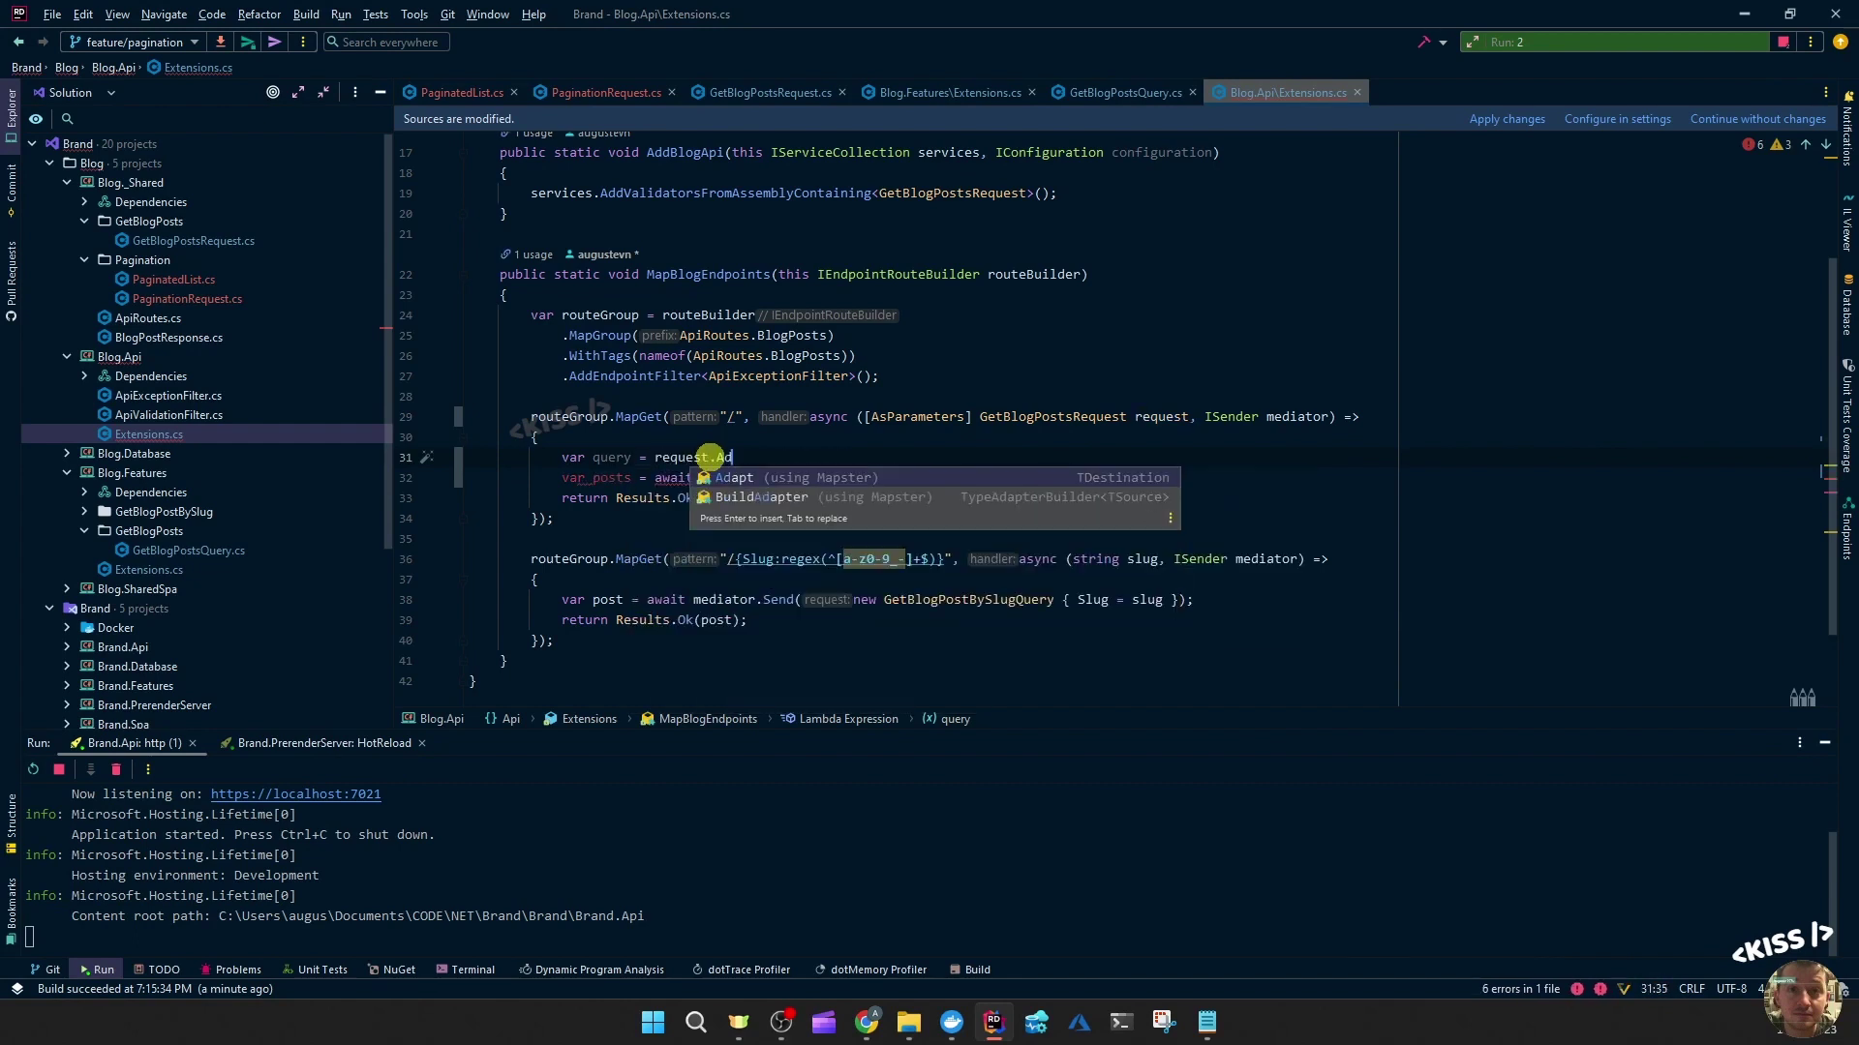
pyautogui.press('Tab')
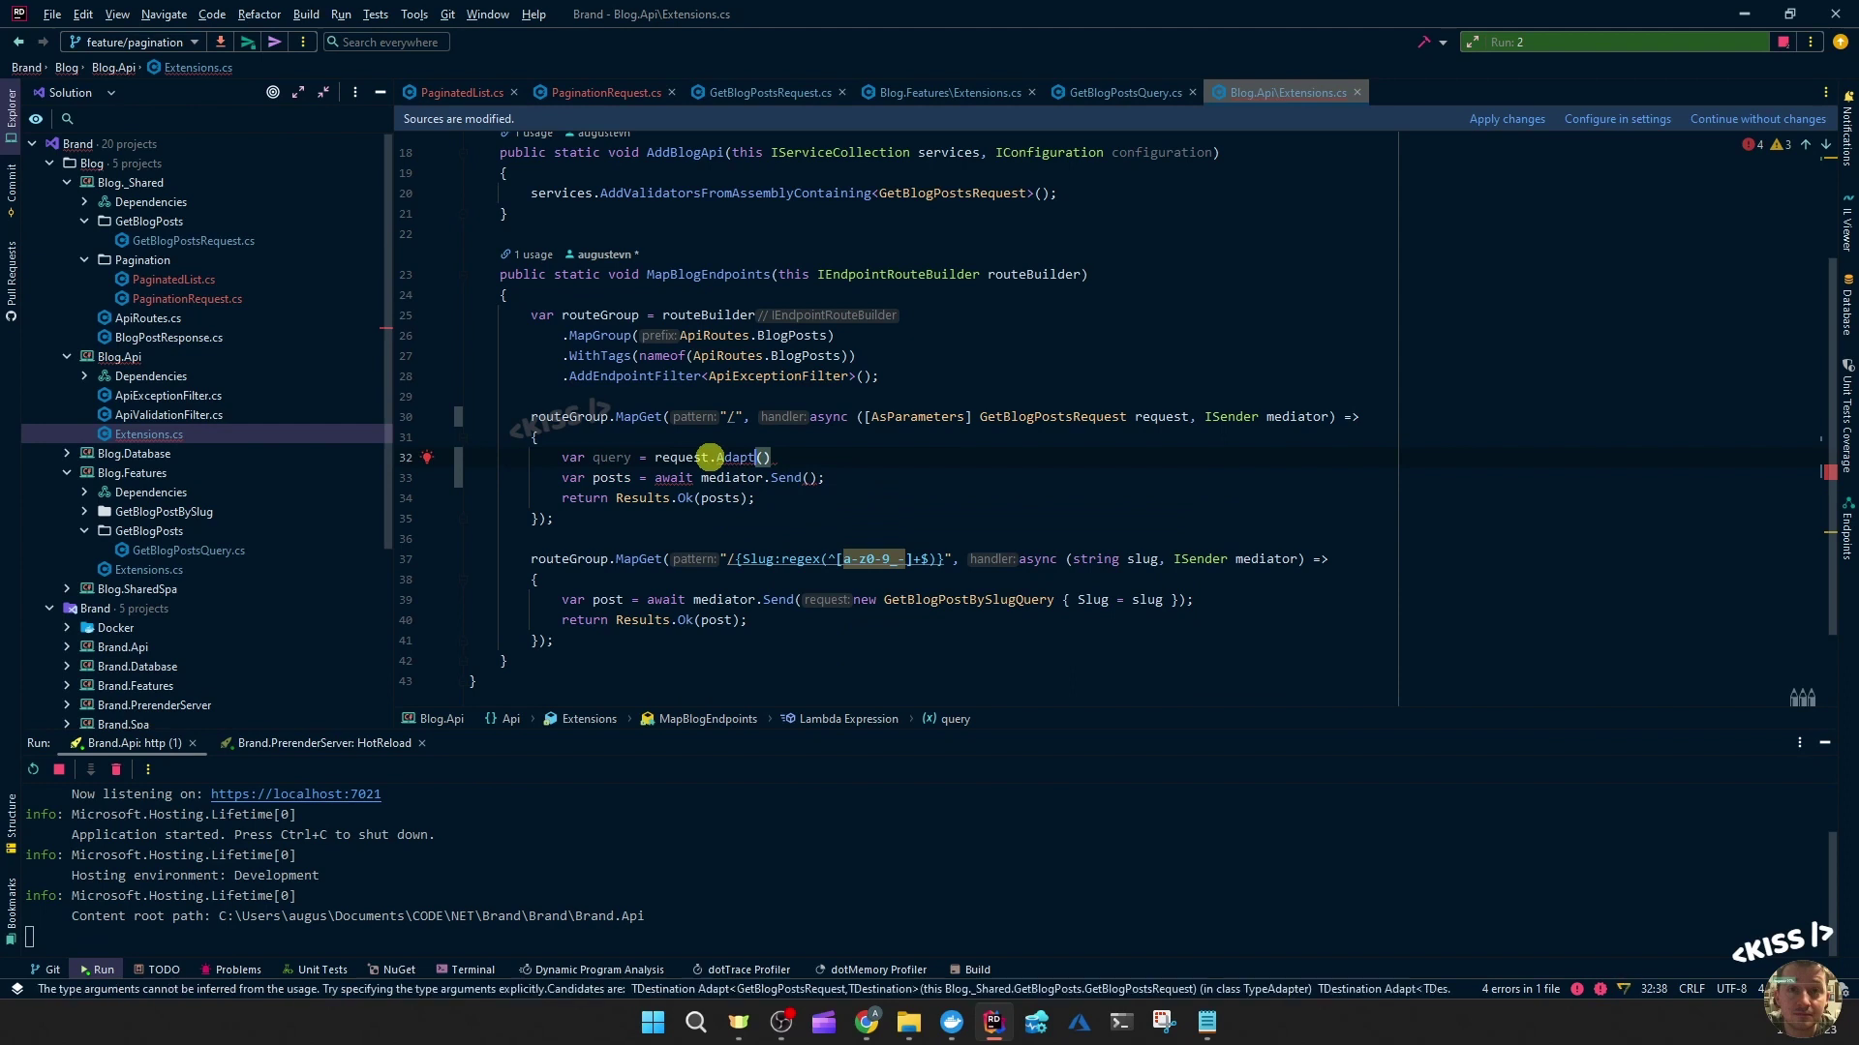
pyautogui.write('<>')
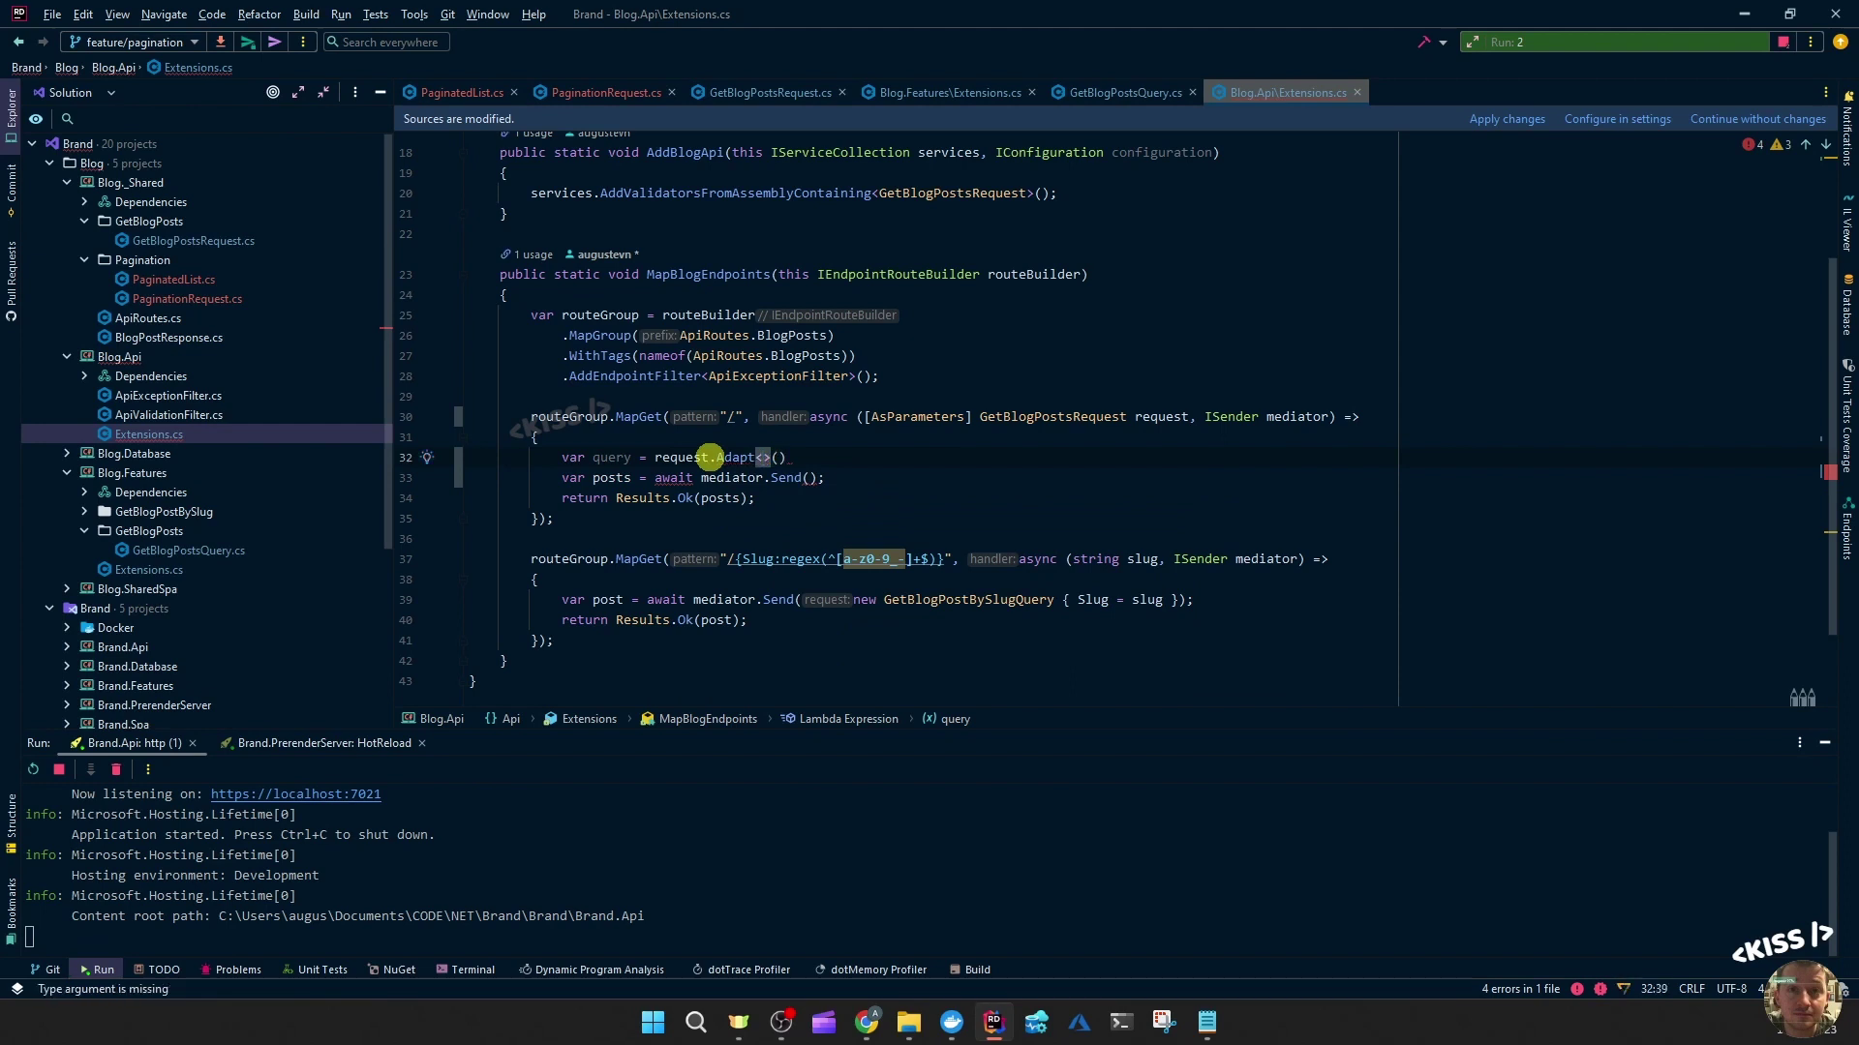
pyautogui.write('Get')
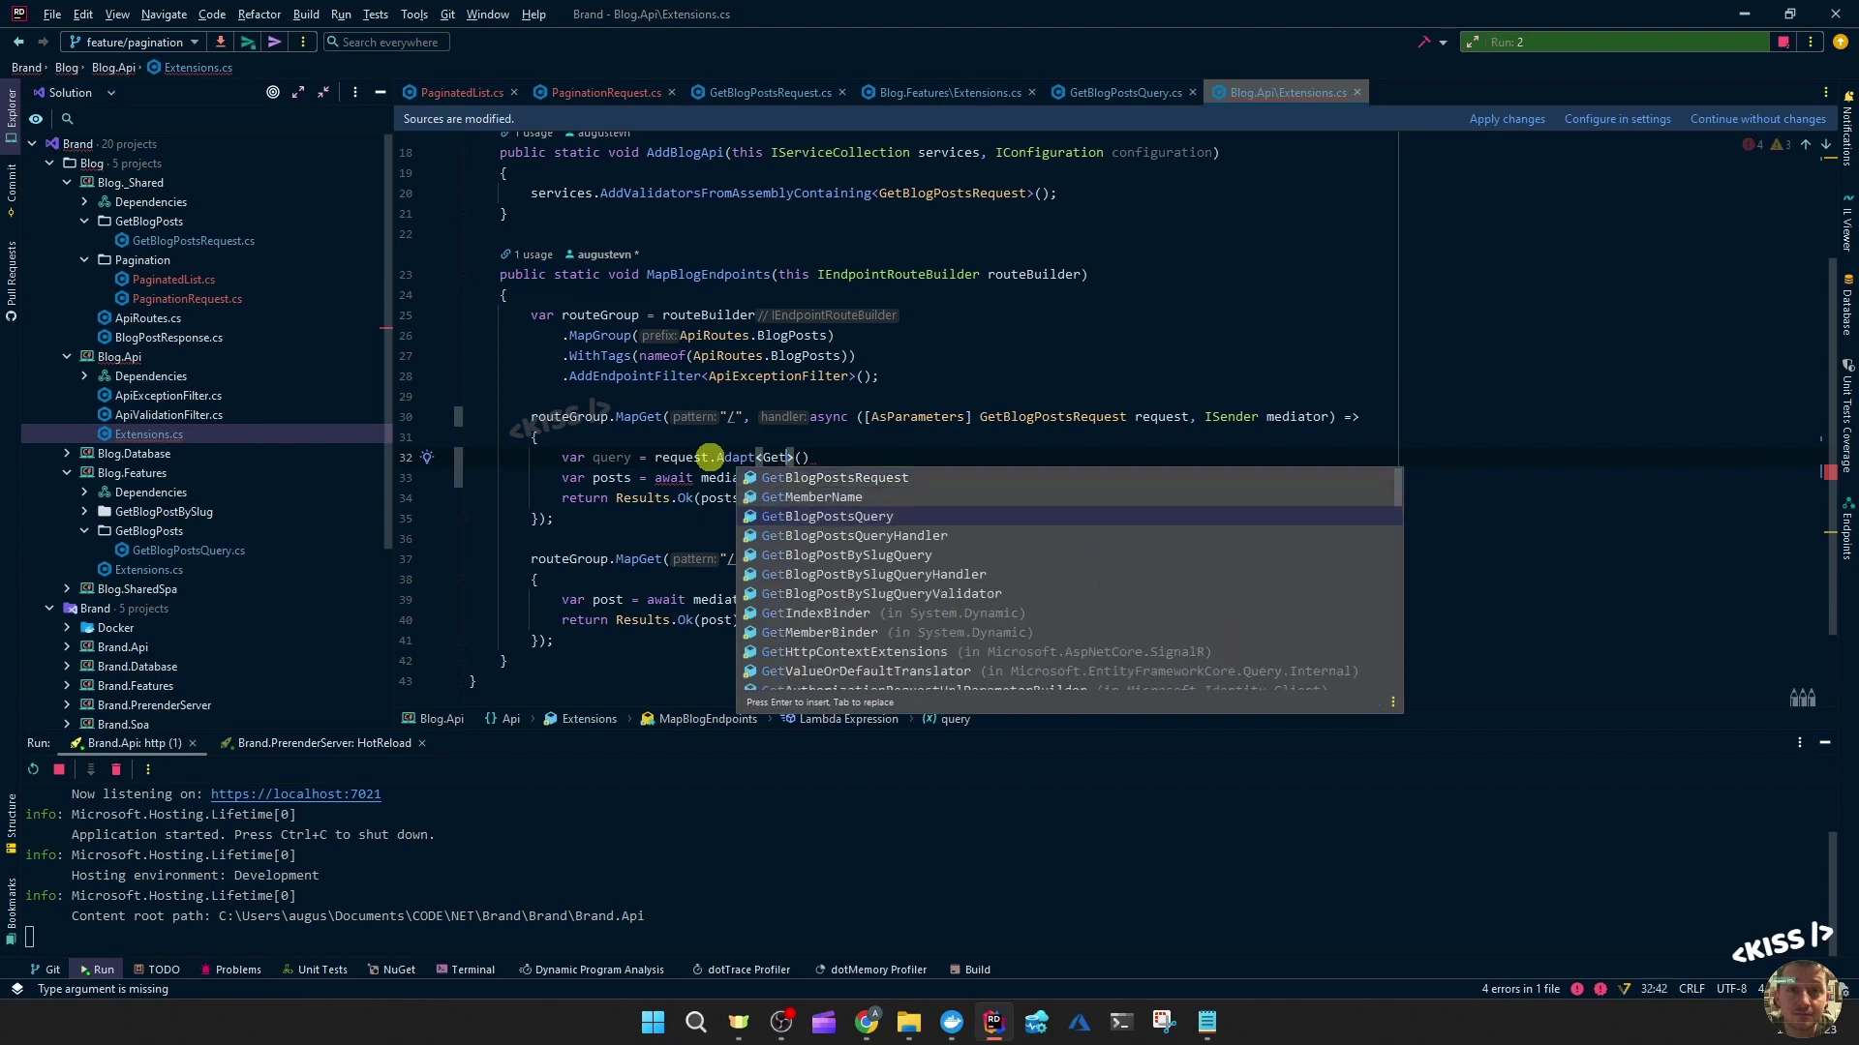
pyautogui.press('Down')
pyautogui.press('Down')
pyautogui.press('Tab')
pyautogui.write(';')
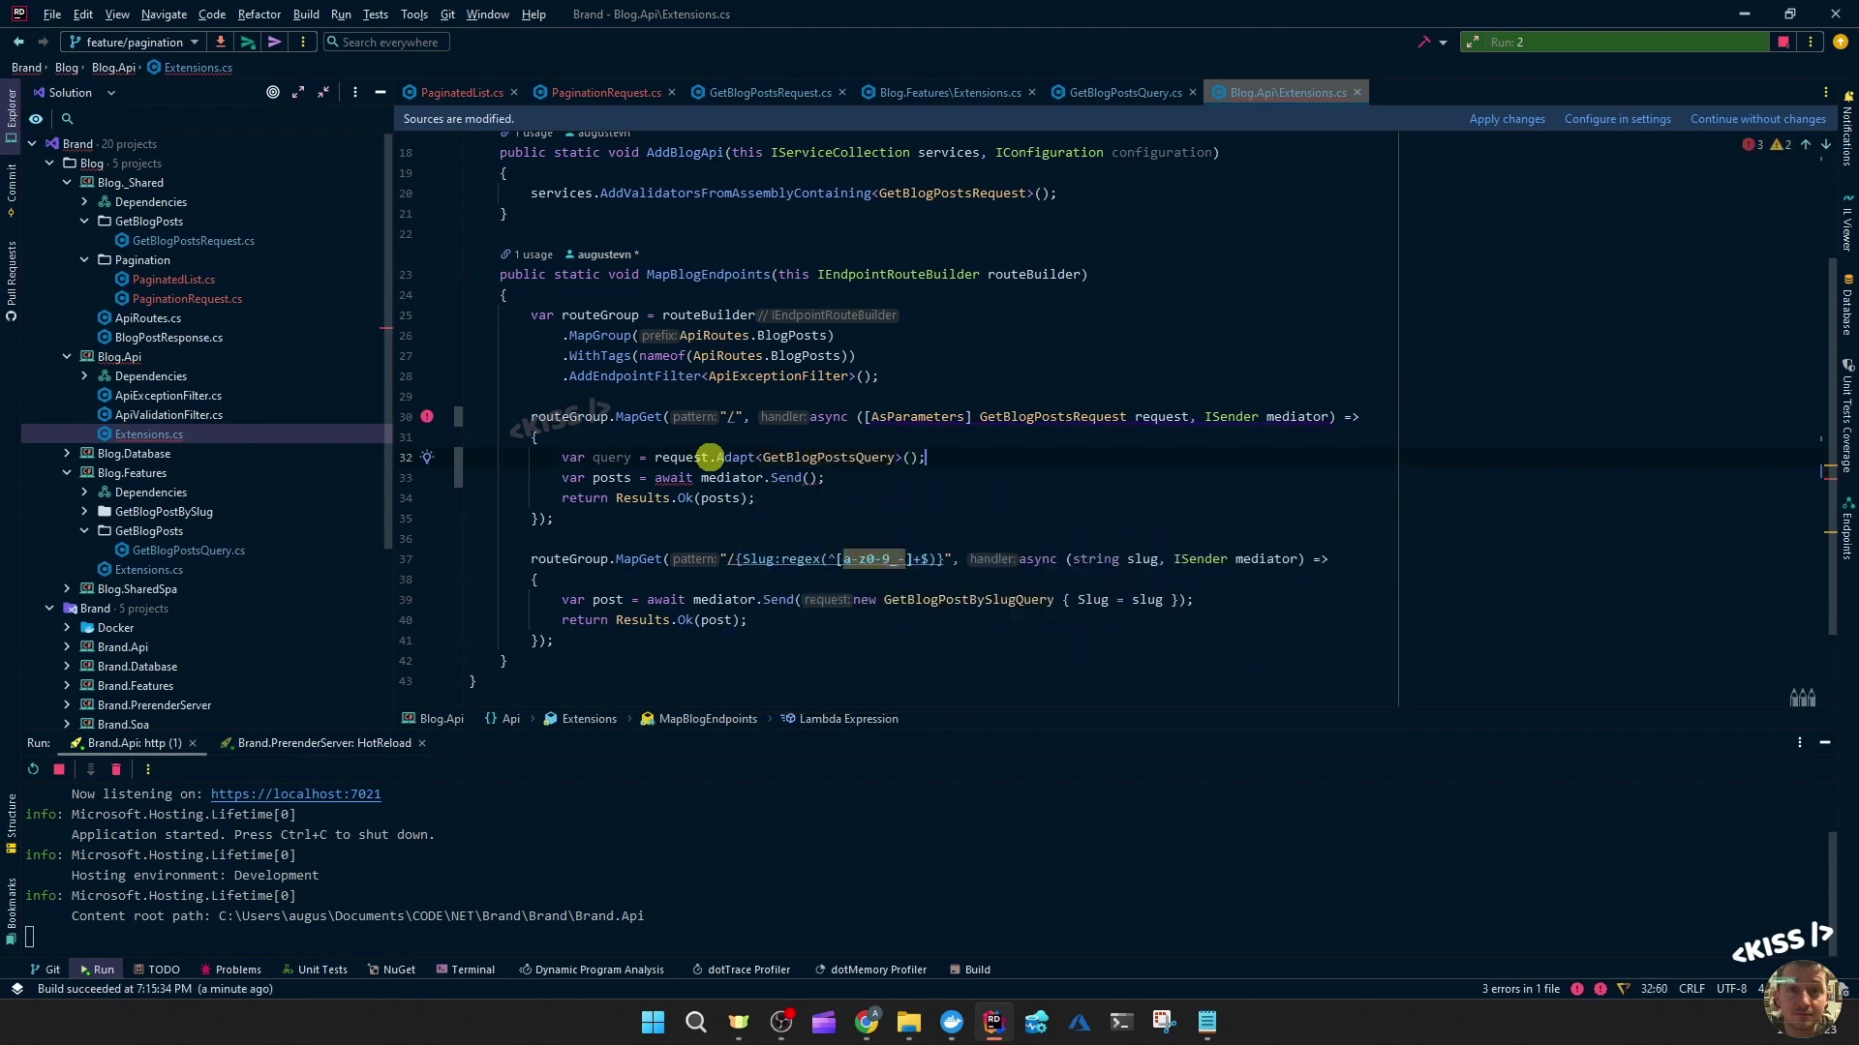
# - Pass query into mediator.Send and rerun the API
pyautogui.press('Down')
pyautogui.press('Left')
pyautogui.press('Left')
pyautogui.write('qu')
pyautogui.press('Tab')
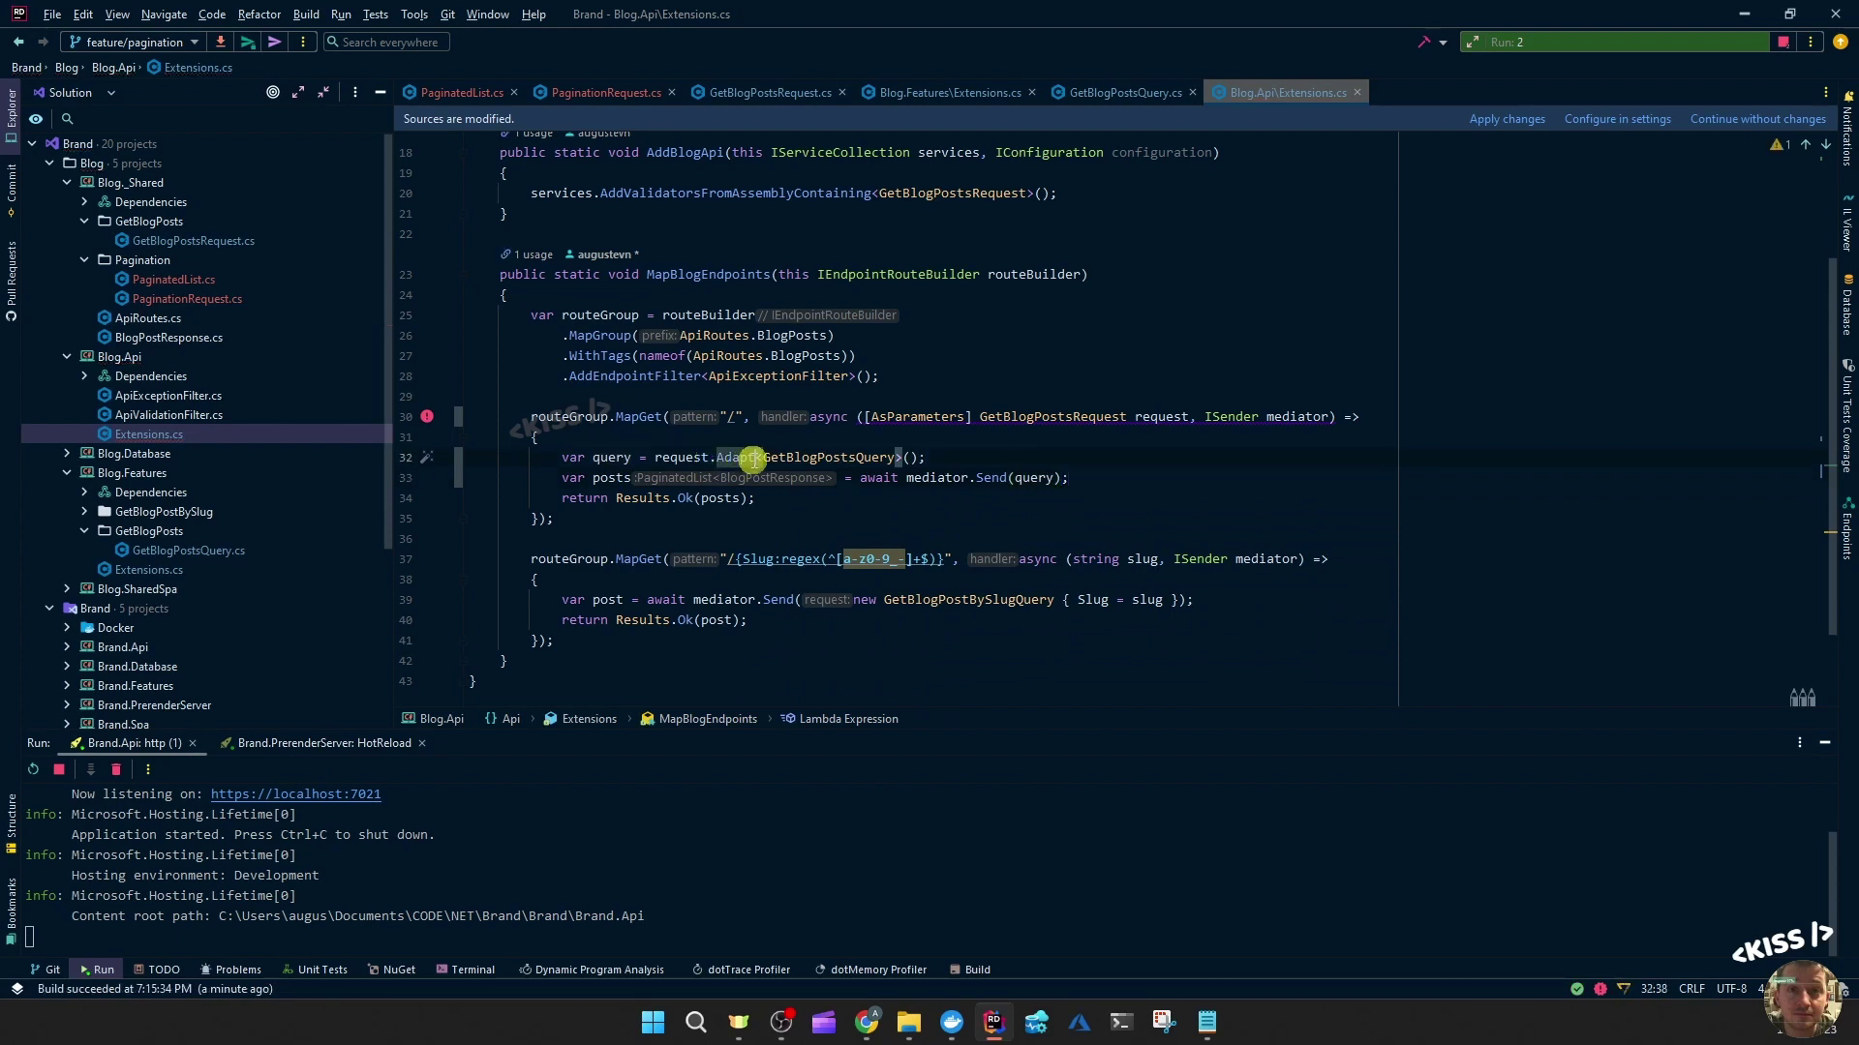
pyautogui.click(32, 769)
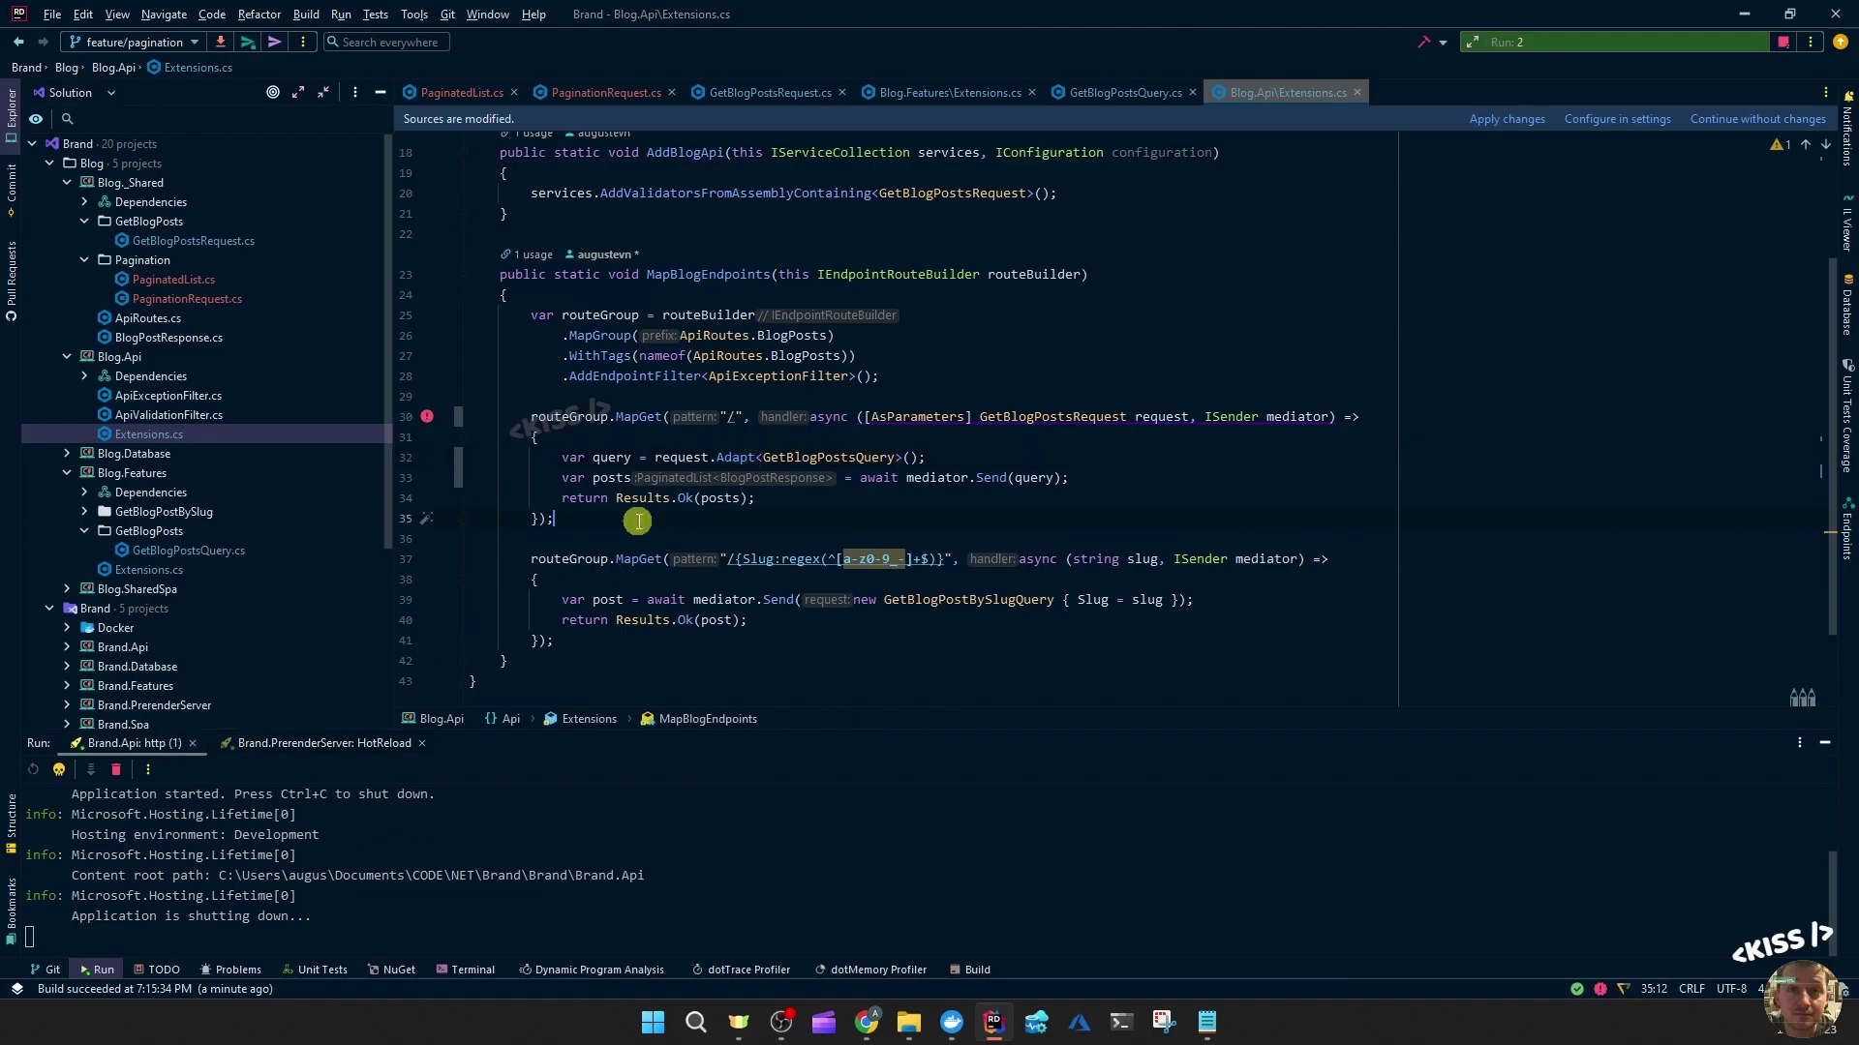
# - Execute GET /BlogPosts in Swagger with PageNumber 1 and PageSize 3
pyautogui.hotkey('alt', 'Tab')
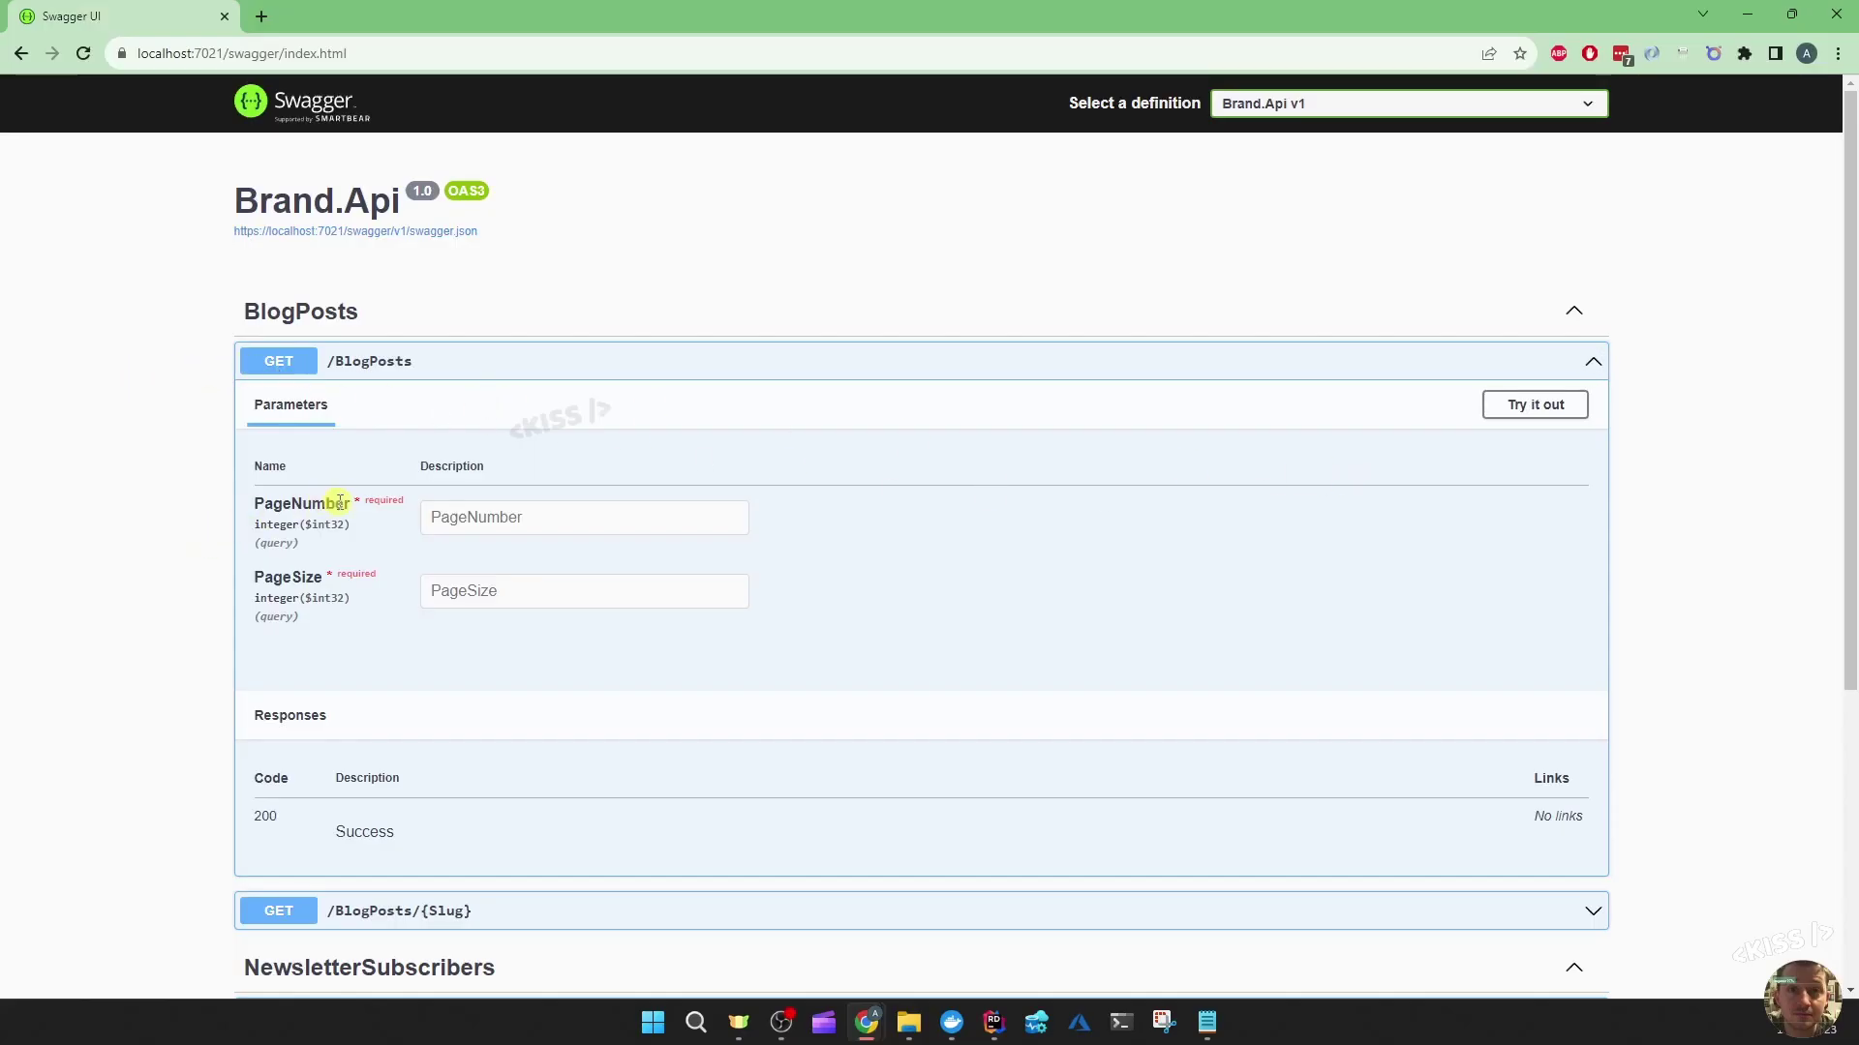
pyautogui.click(1535, 405)
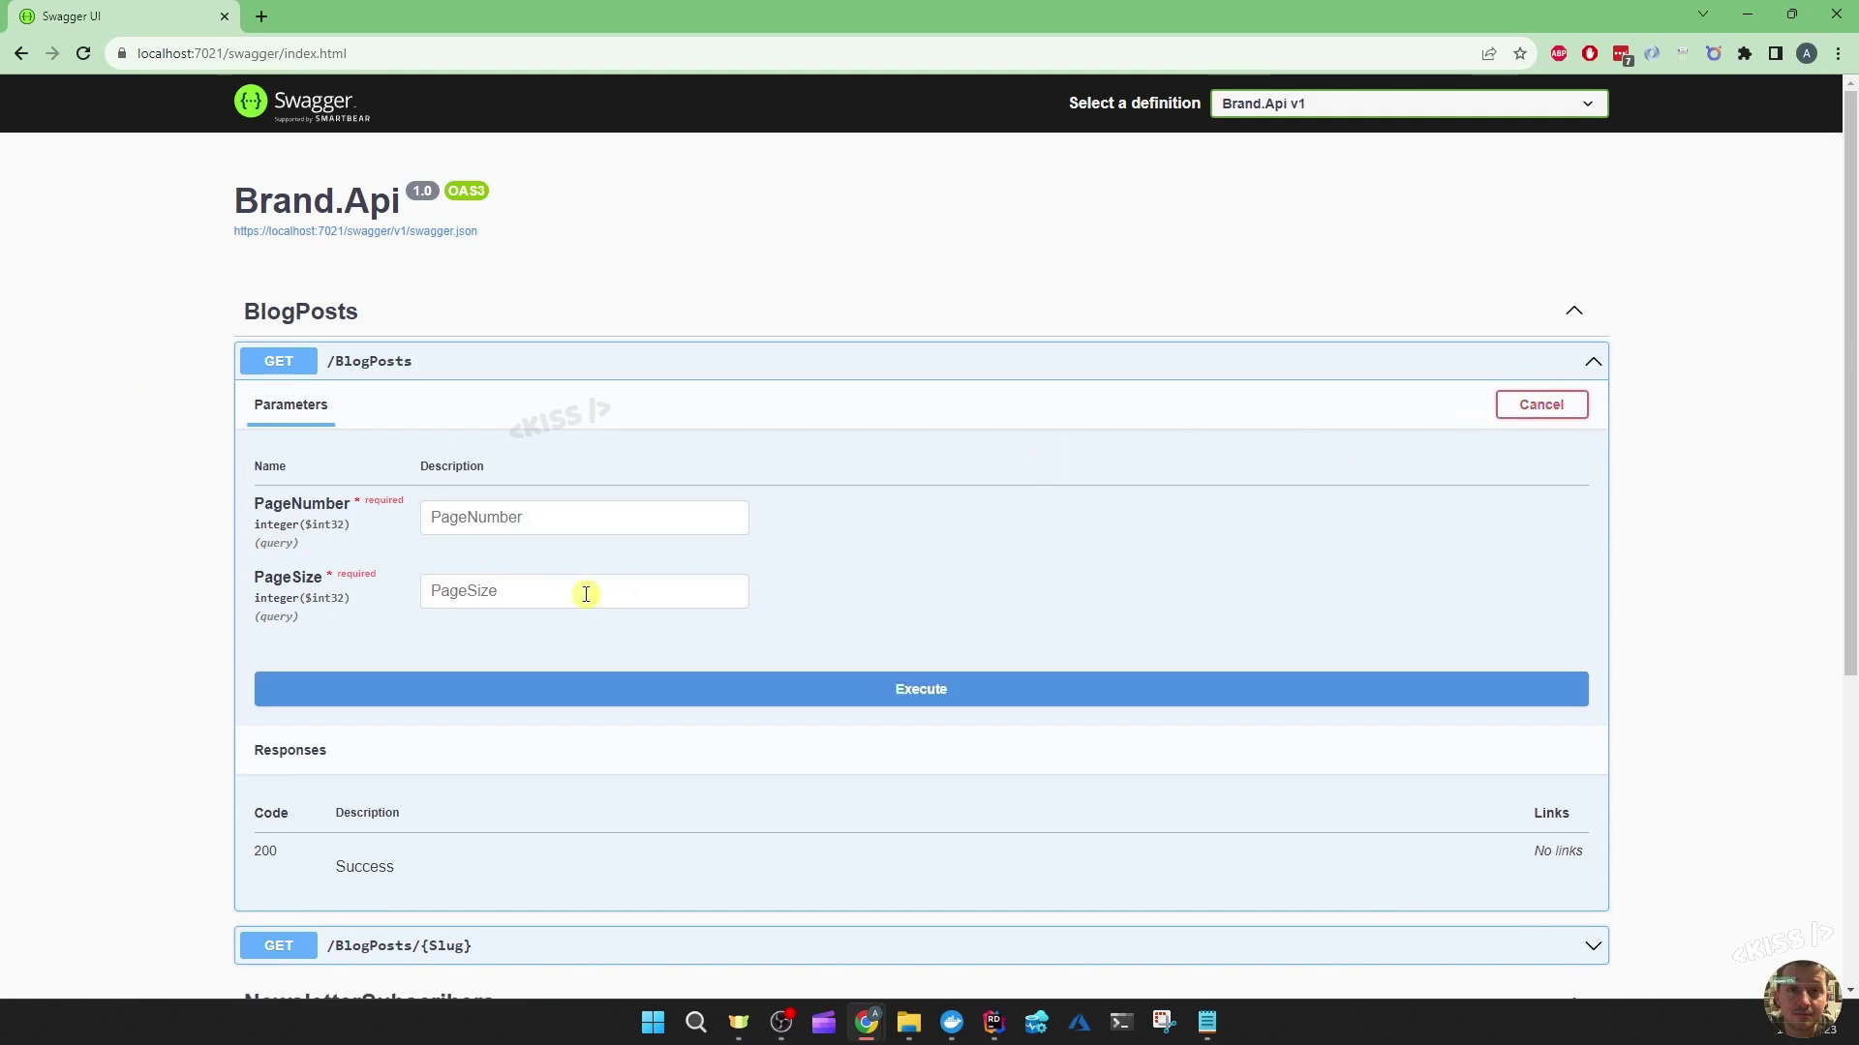
pyautogui.click(532, 519)
pyautogui.write('1')
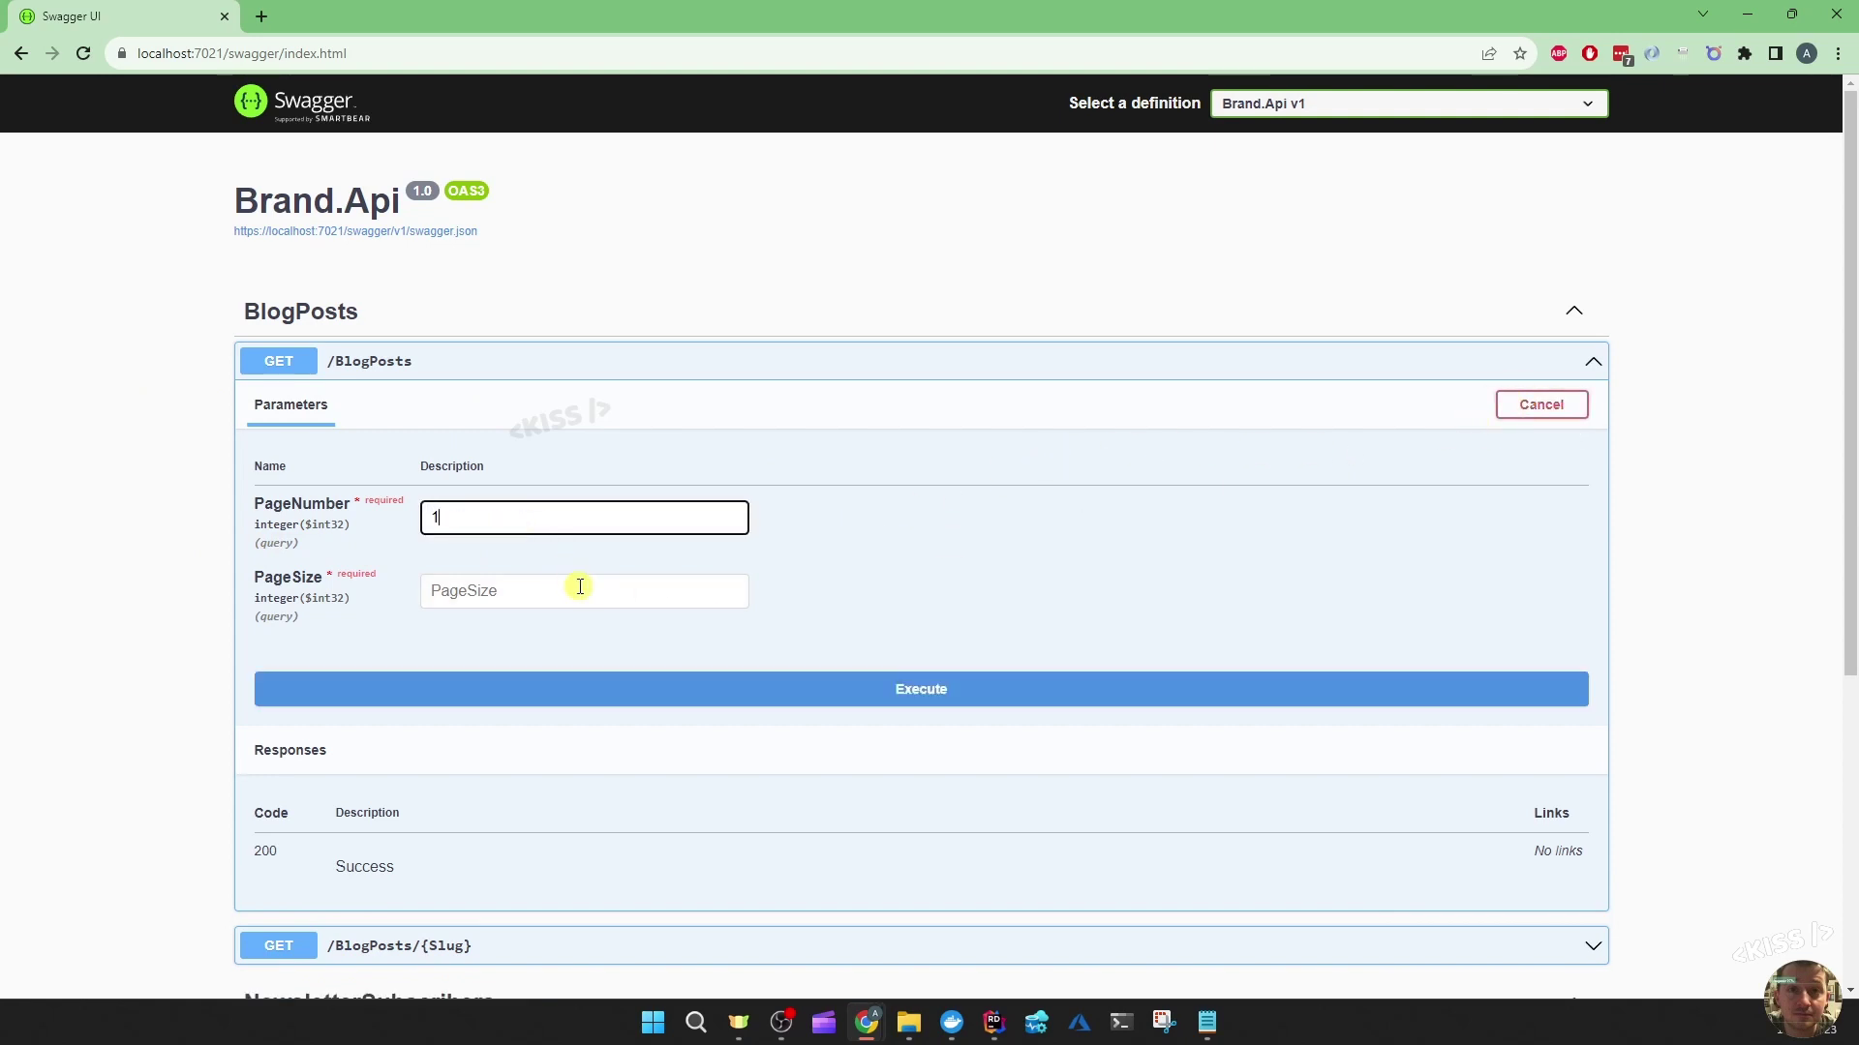
pyautogui.click(565, 592)
pyautogui.write('15')
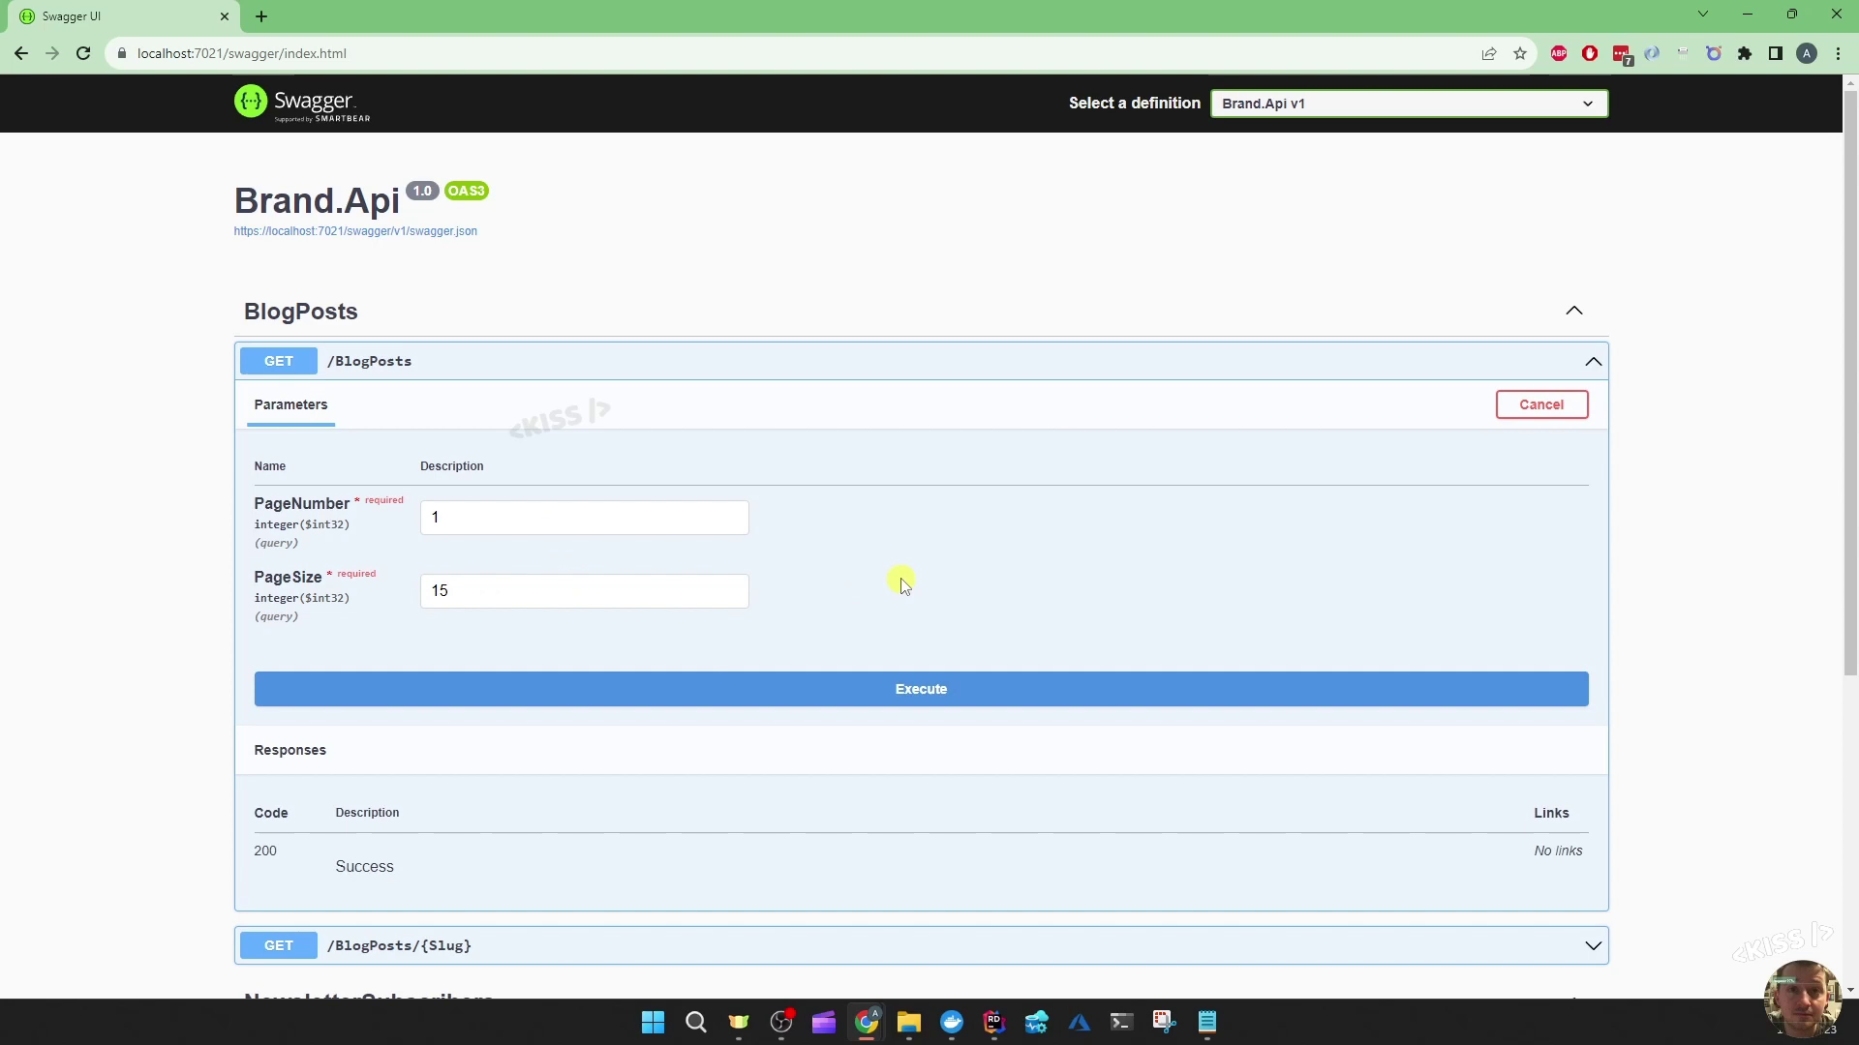
pyautogui.scroll(-2, 900, 581)
pyautogui.press('BackSpace')
pyautogui.press('BackSpace')
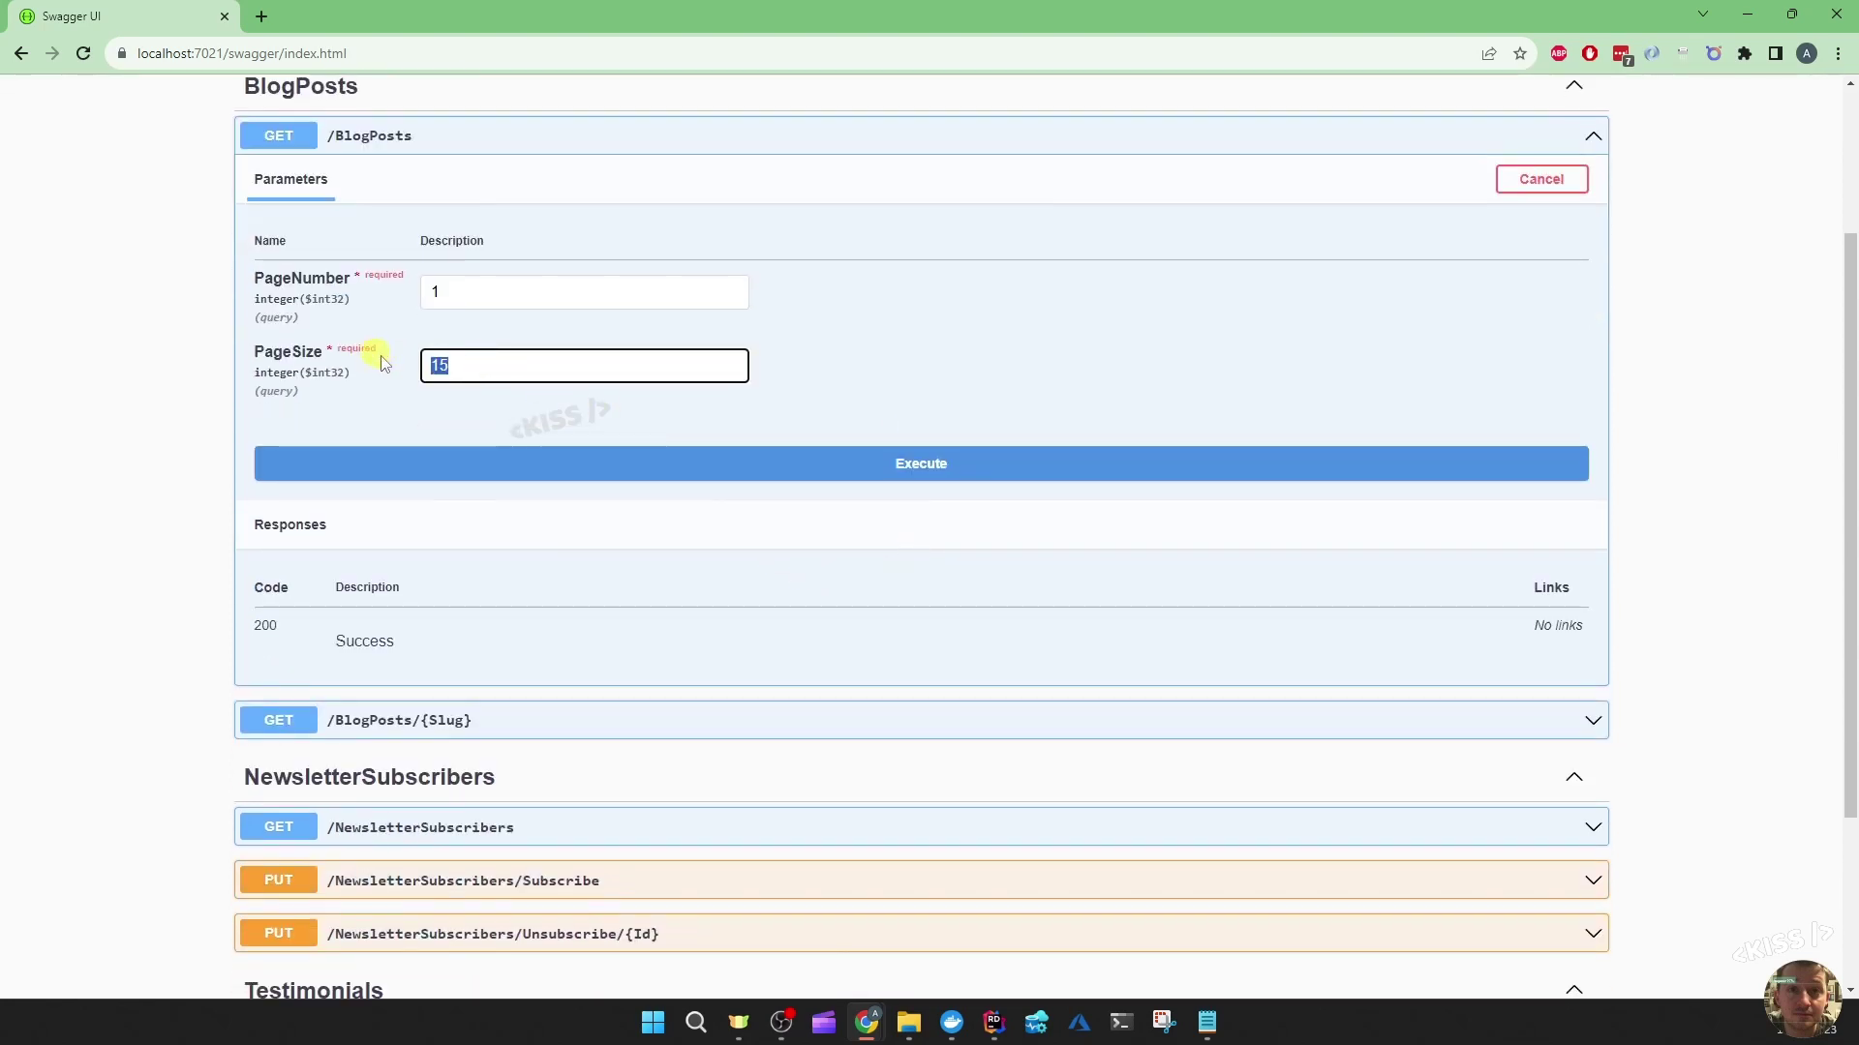
pyautogui.write('3')
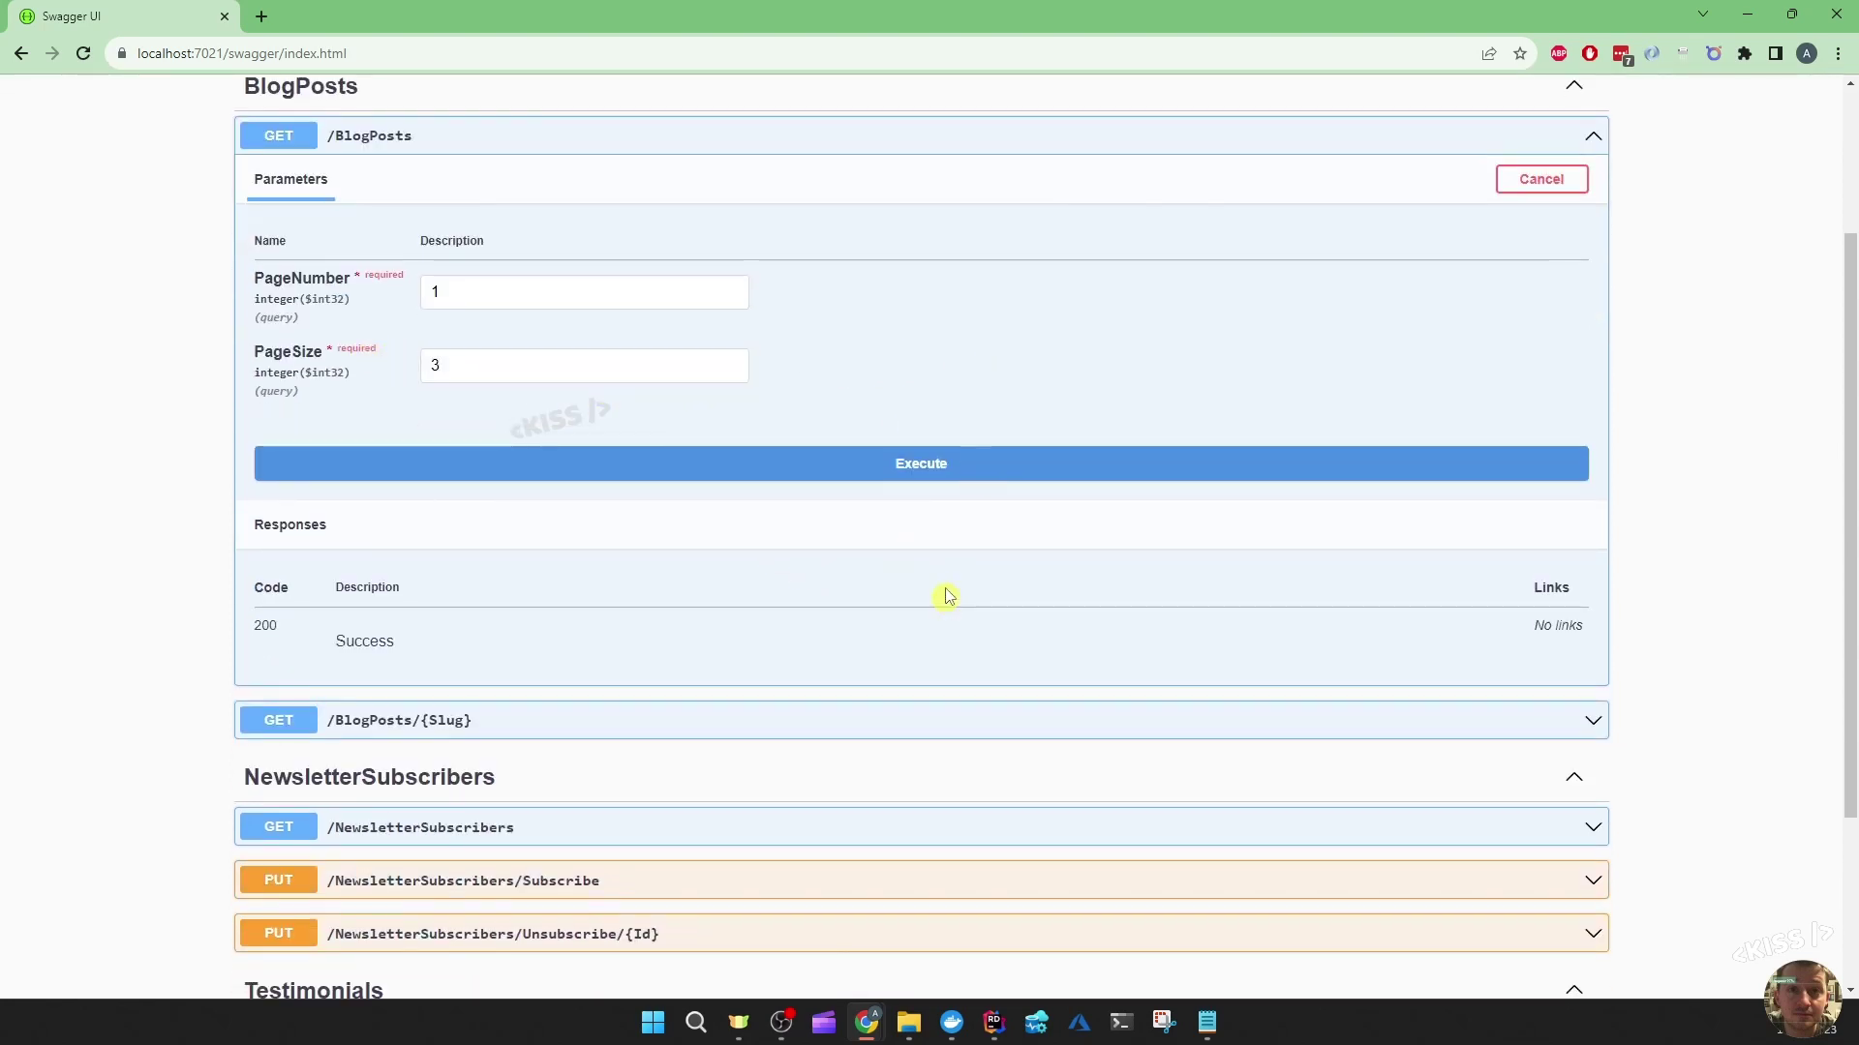
pyautogui.click(842, 464)
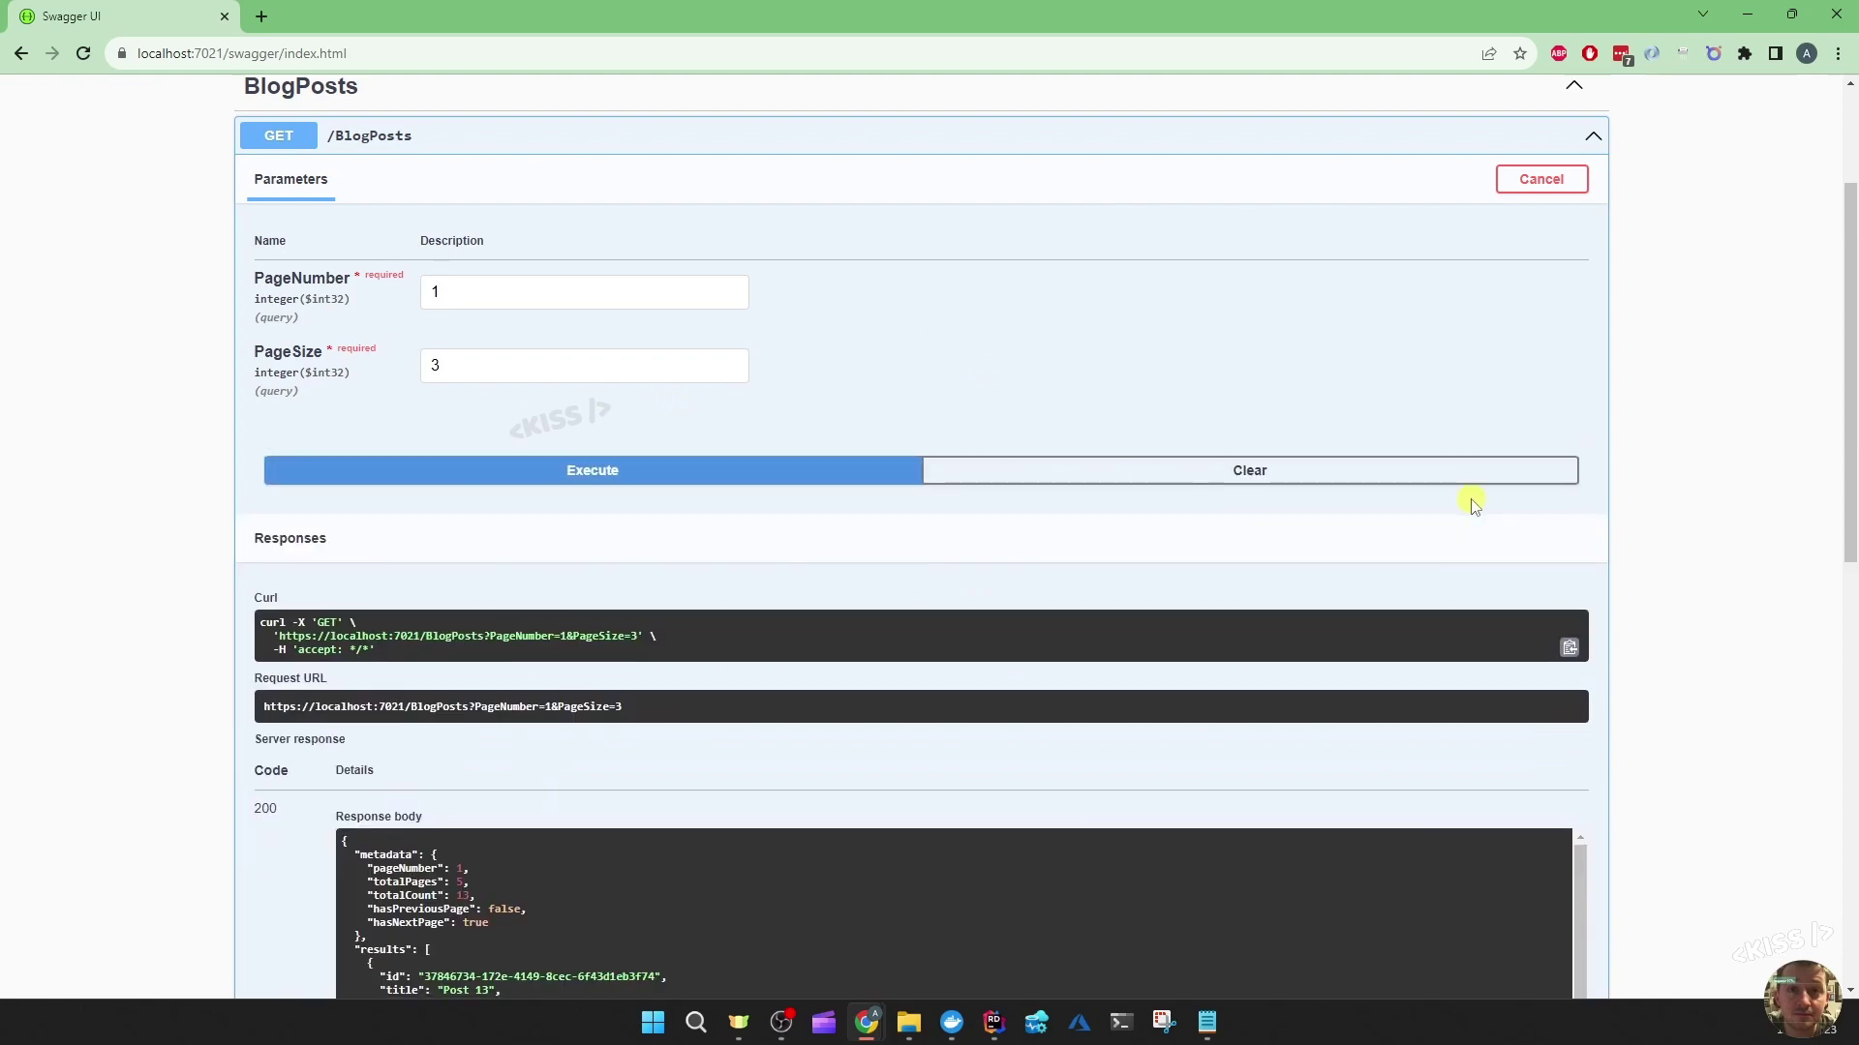
pyautogui.scroll(-2, 1473, 506)
pyautogui.scroll(-2, 1472, 506)
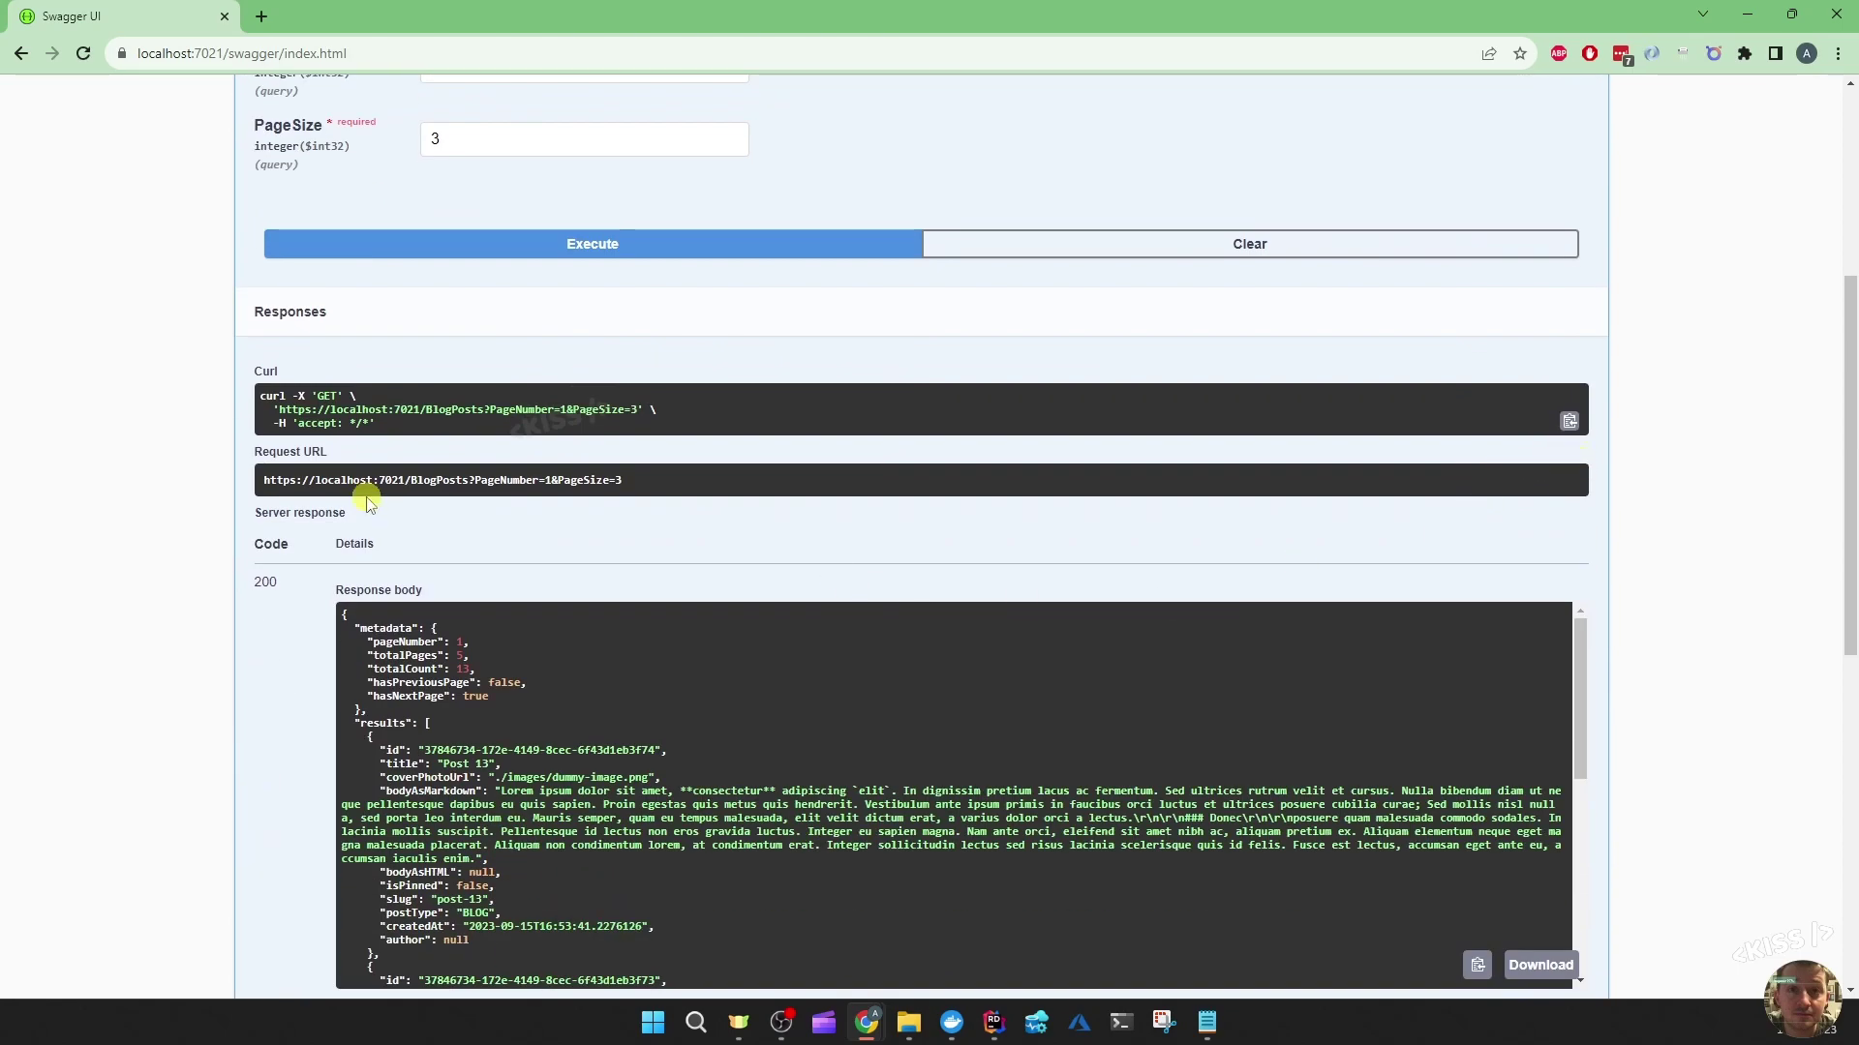
pyautogui.scroll(-2, 97, 541)
pyautogui.scroll(2, 98, 540)
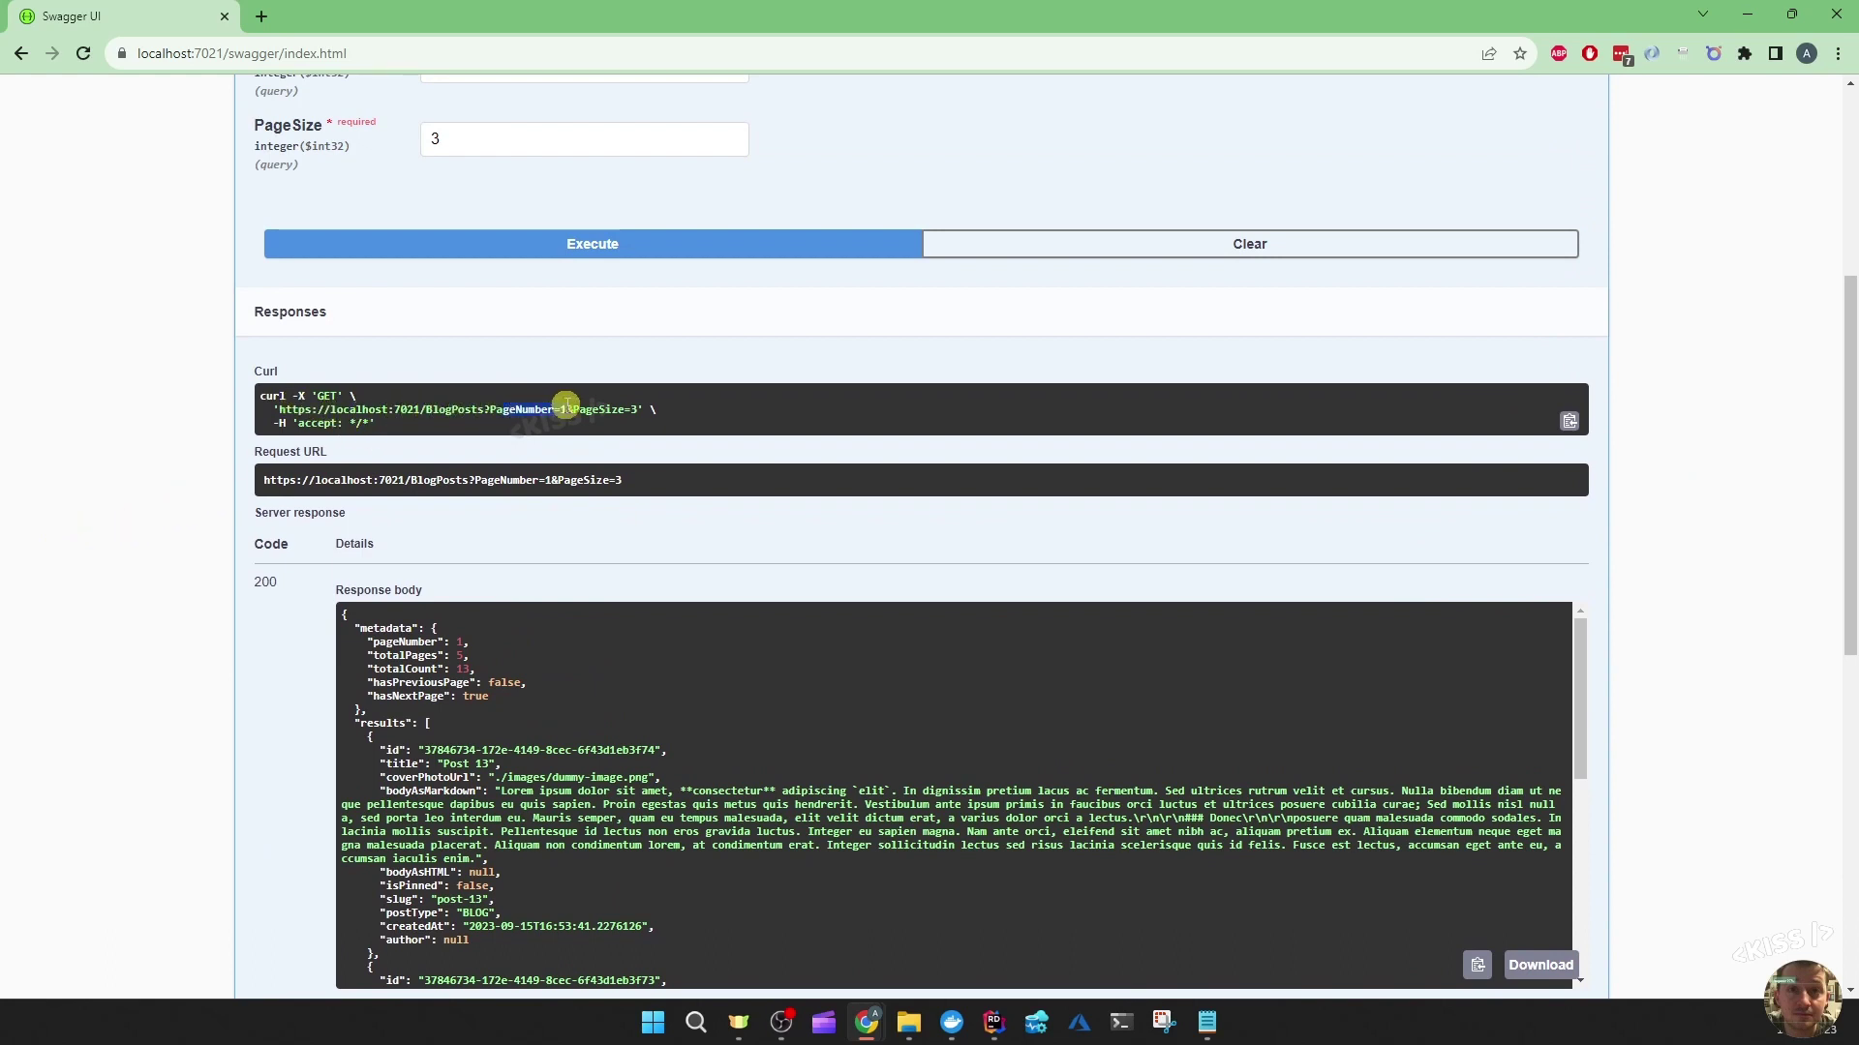
pyautogui.moveTo(530, 411); pyautogui.dragTo(607, 418)
pyautogui.click(657, 410)
pyautogui.scroll(-2, 122, 600)
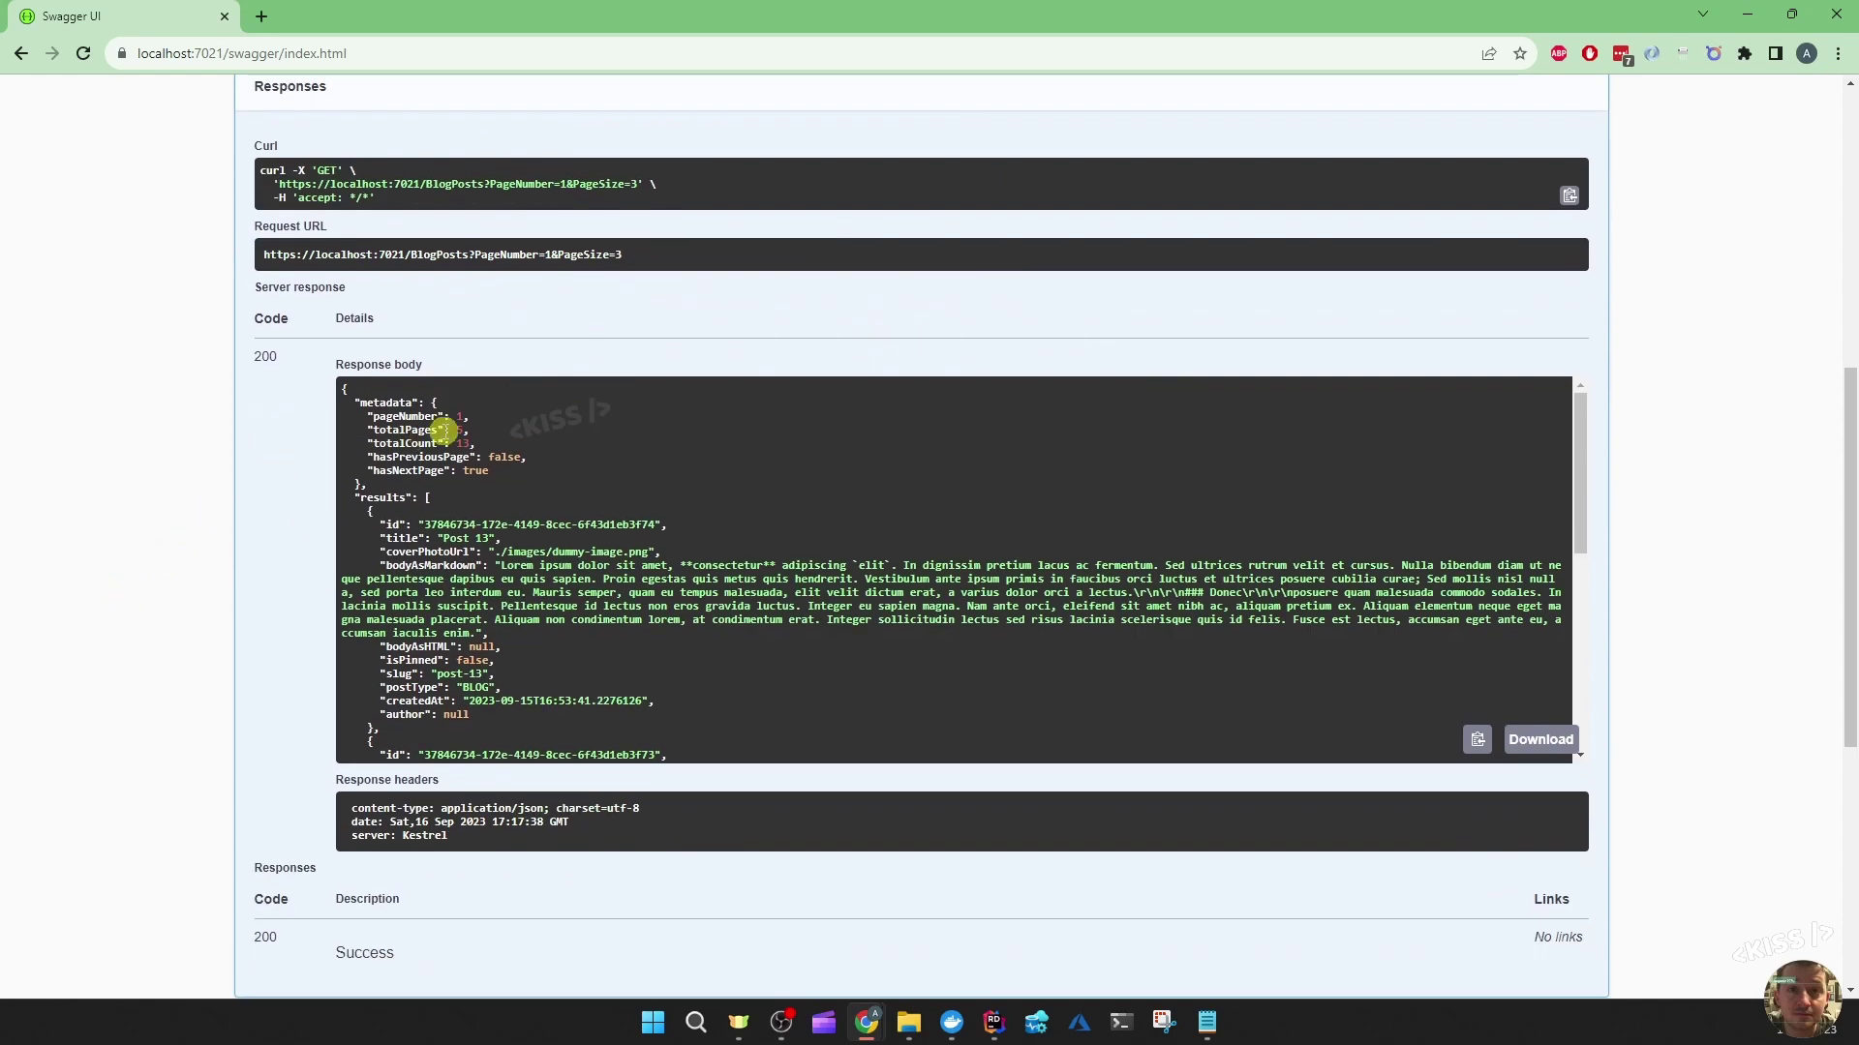
pyautogui.moveTo(369, 480); pyautogui.dragTo(316, 435)
pyautogui.click(421, 450)
pyautogui.moveTo(340, 422); pyautogui.dragTo(462, 437)
pyautogui.click(484, 438)
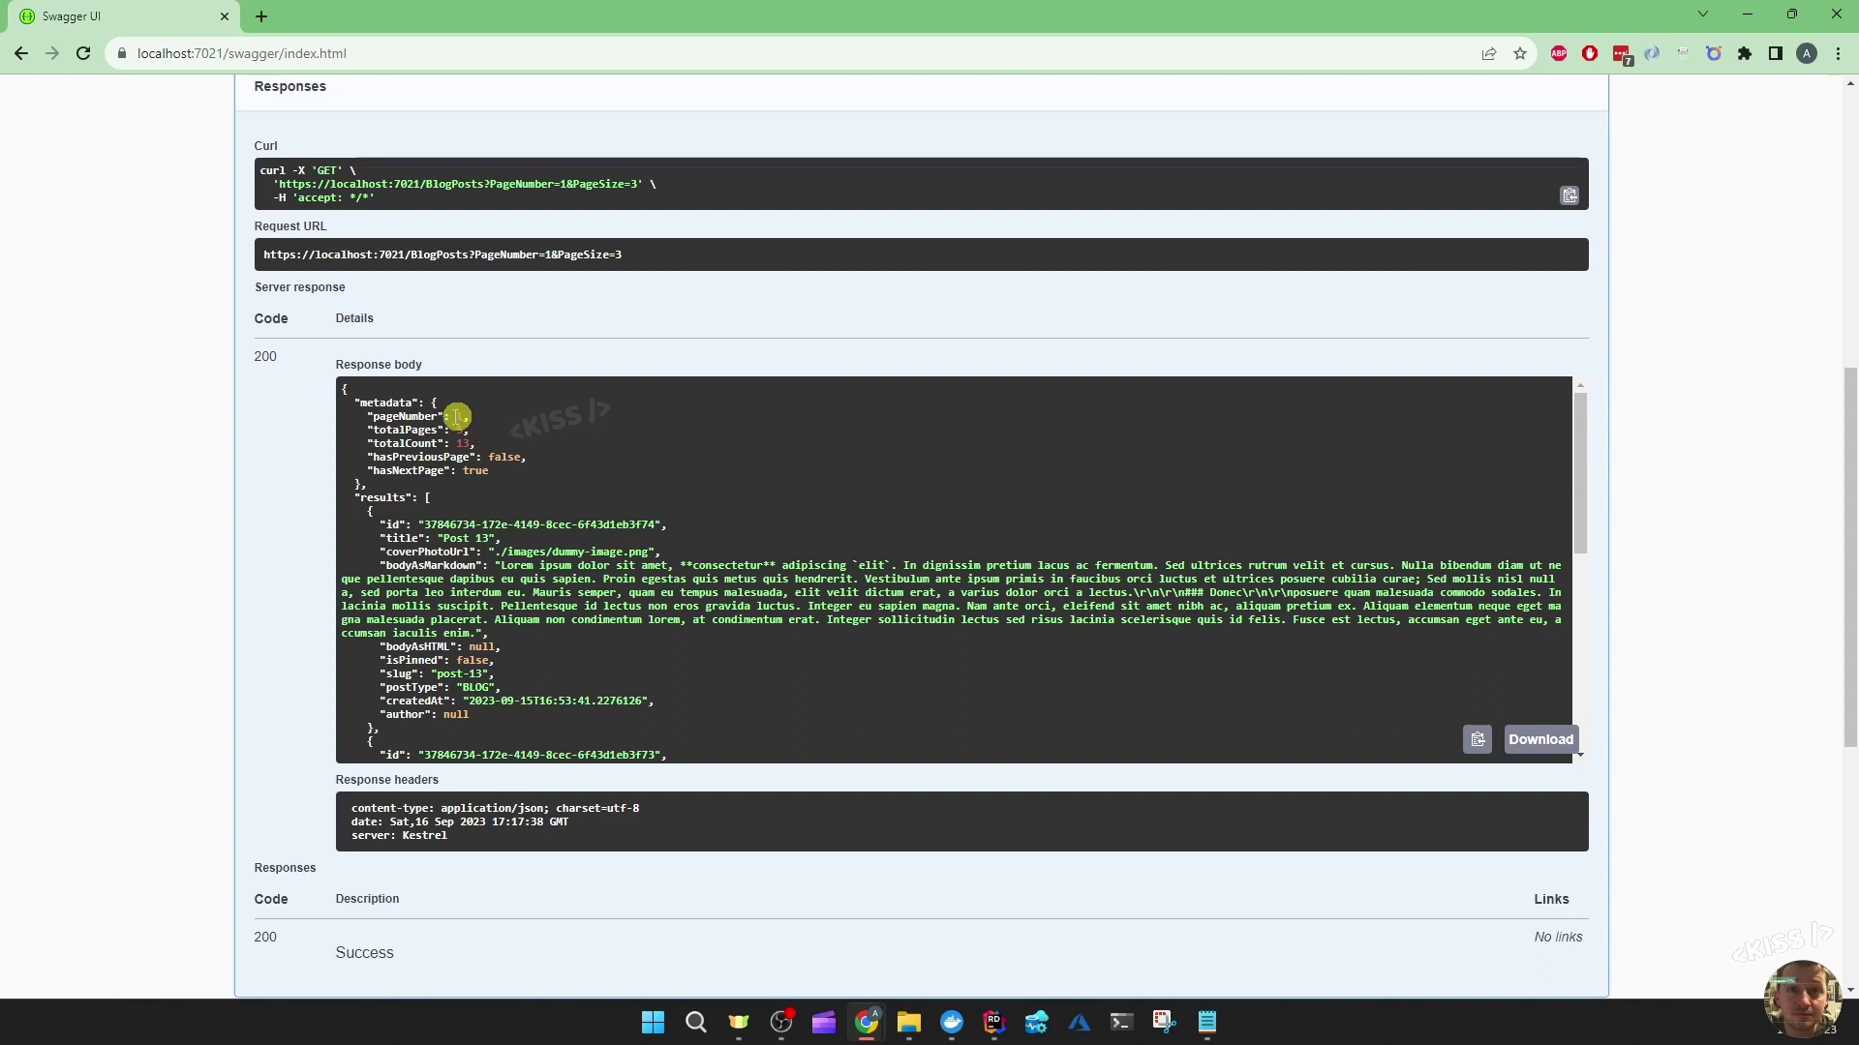
pyautogui.scroll(-3, 542, 423)
pyautogui.scroll(3, 543, 423)
pyautogui.doubleClick(380, 496)
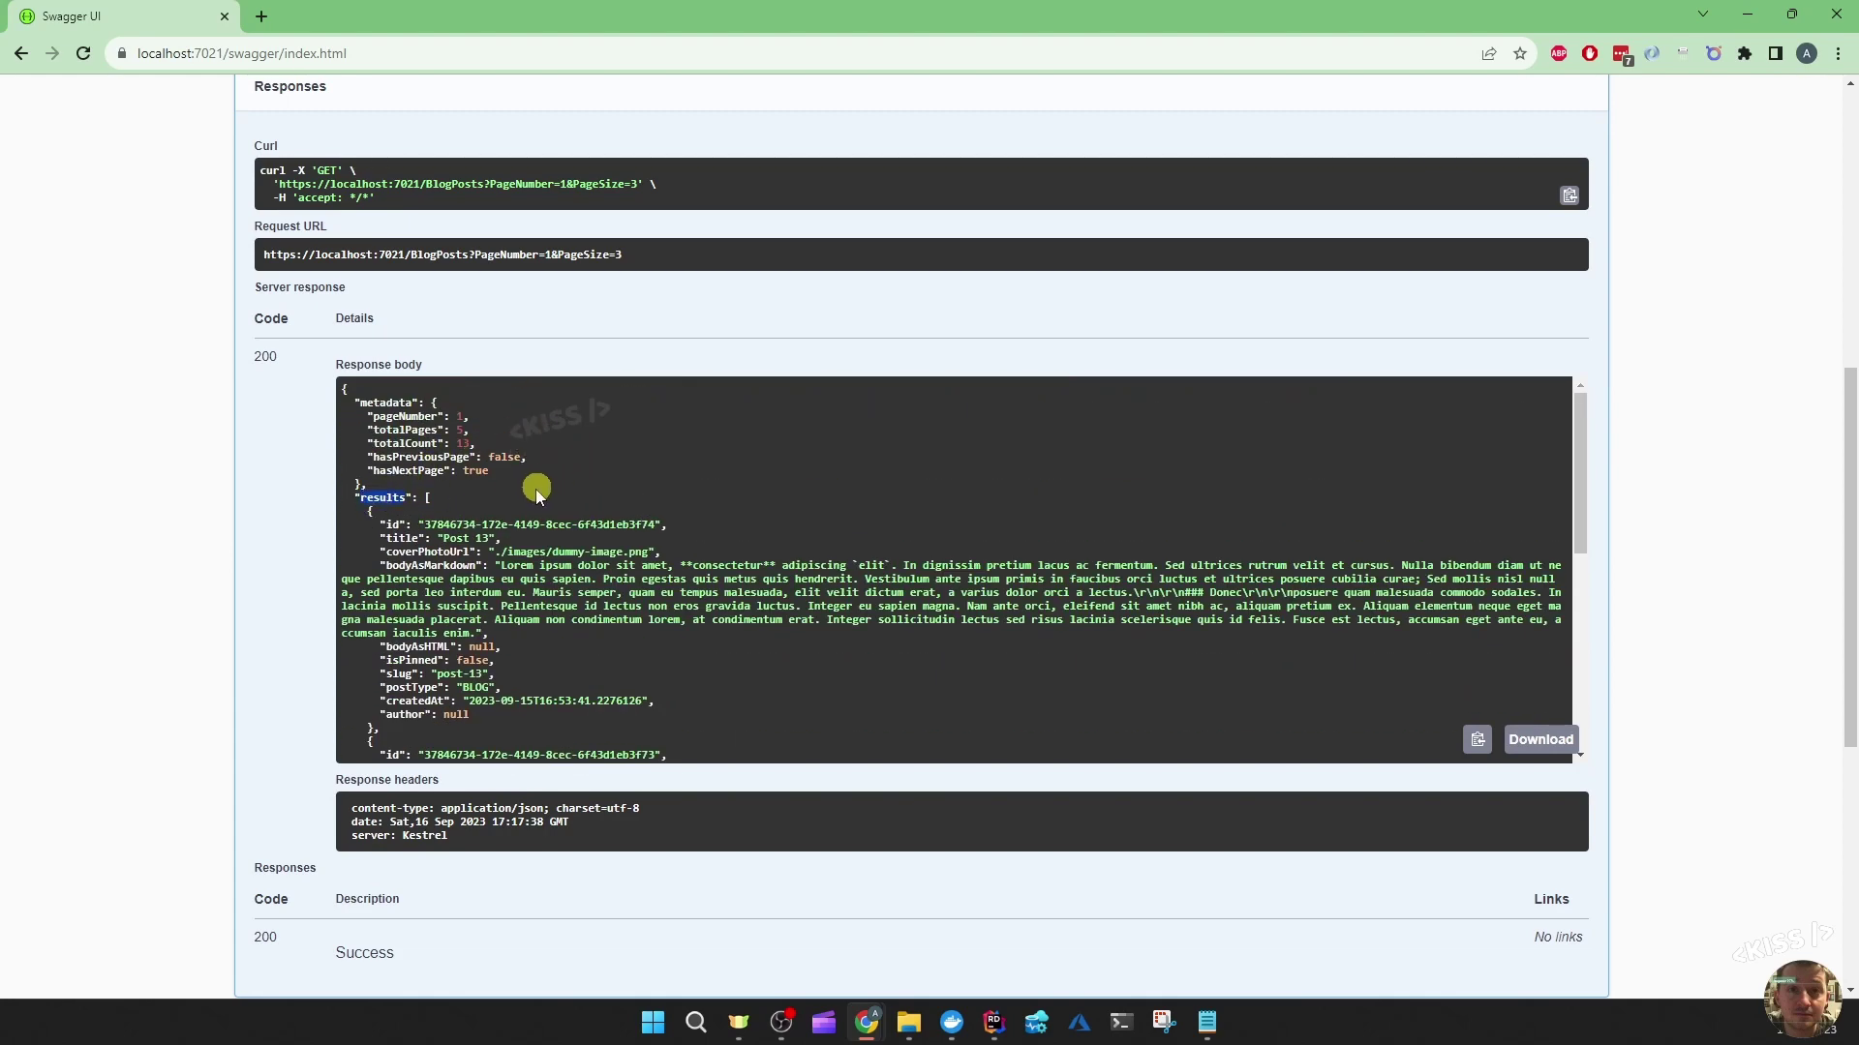
pyautogui.moveTo(371, 511); pyautogui.dragTo(616, 679)
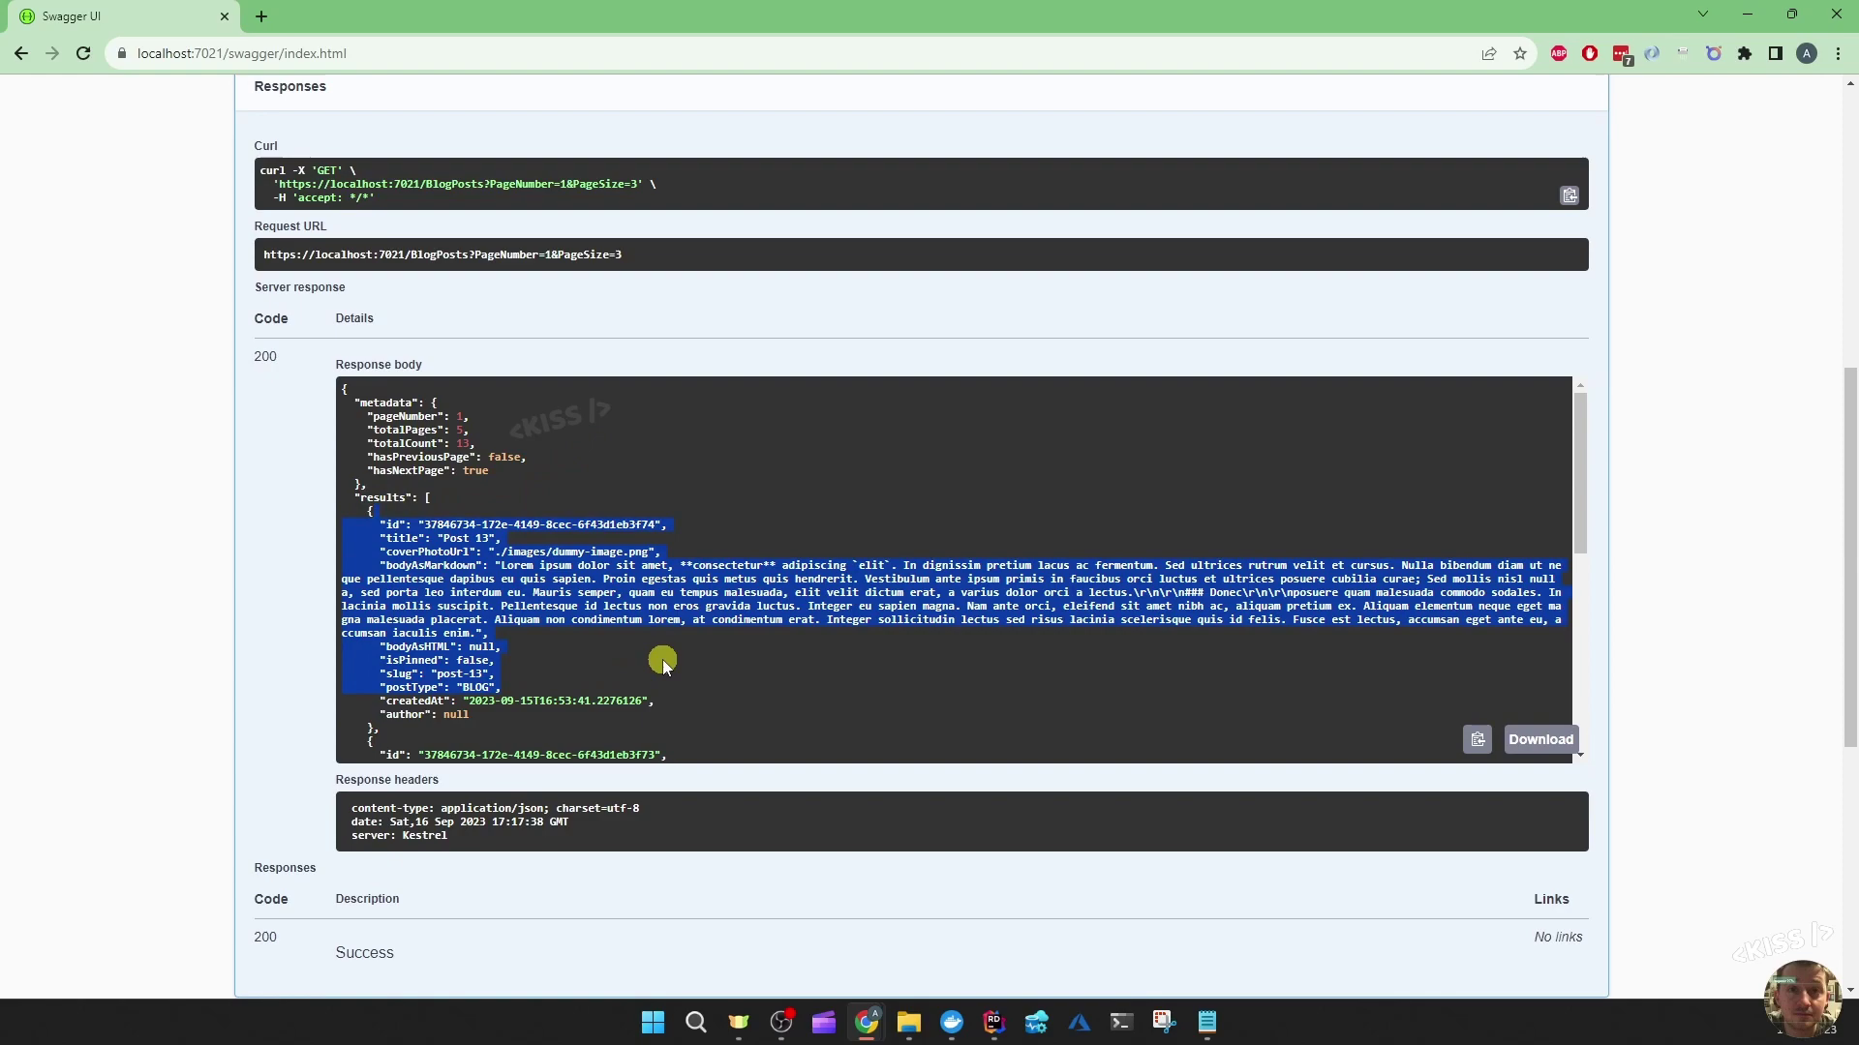
pyautogui.click(662, 661)
pyautogui.scroll(-5, 662, 646)
pyautogui.scroll(5, 691, 567)
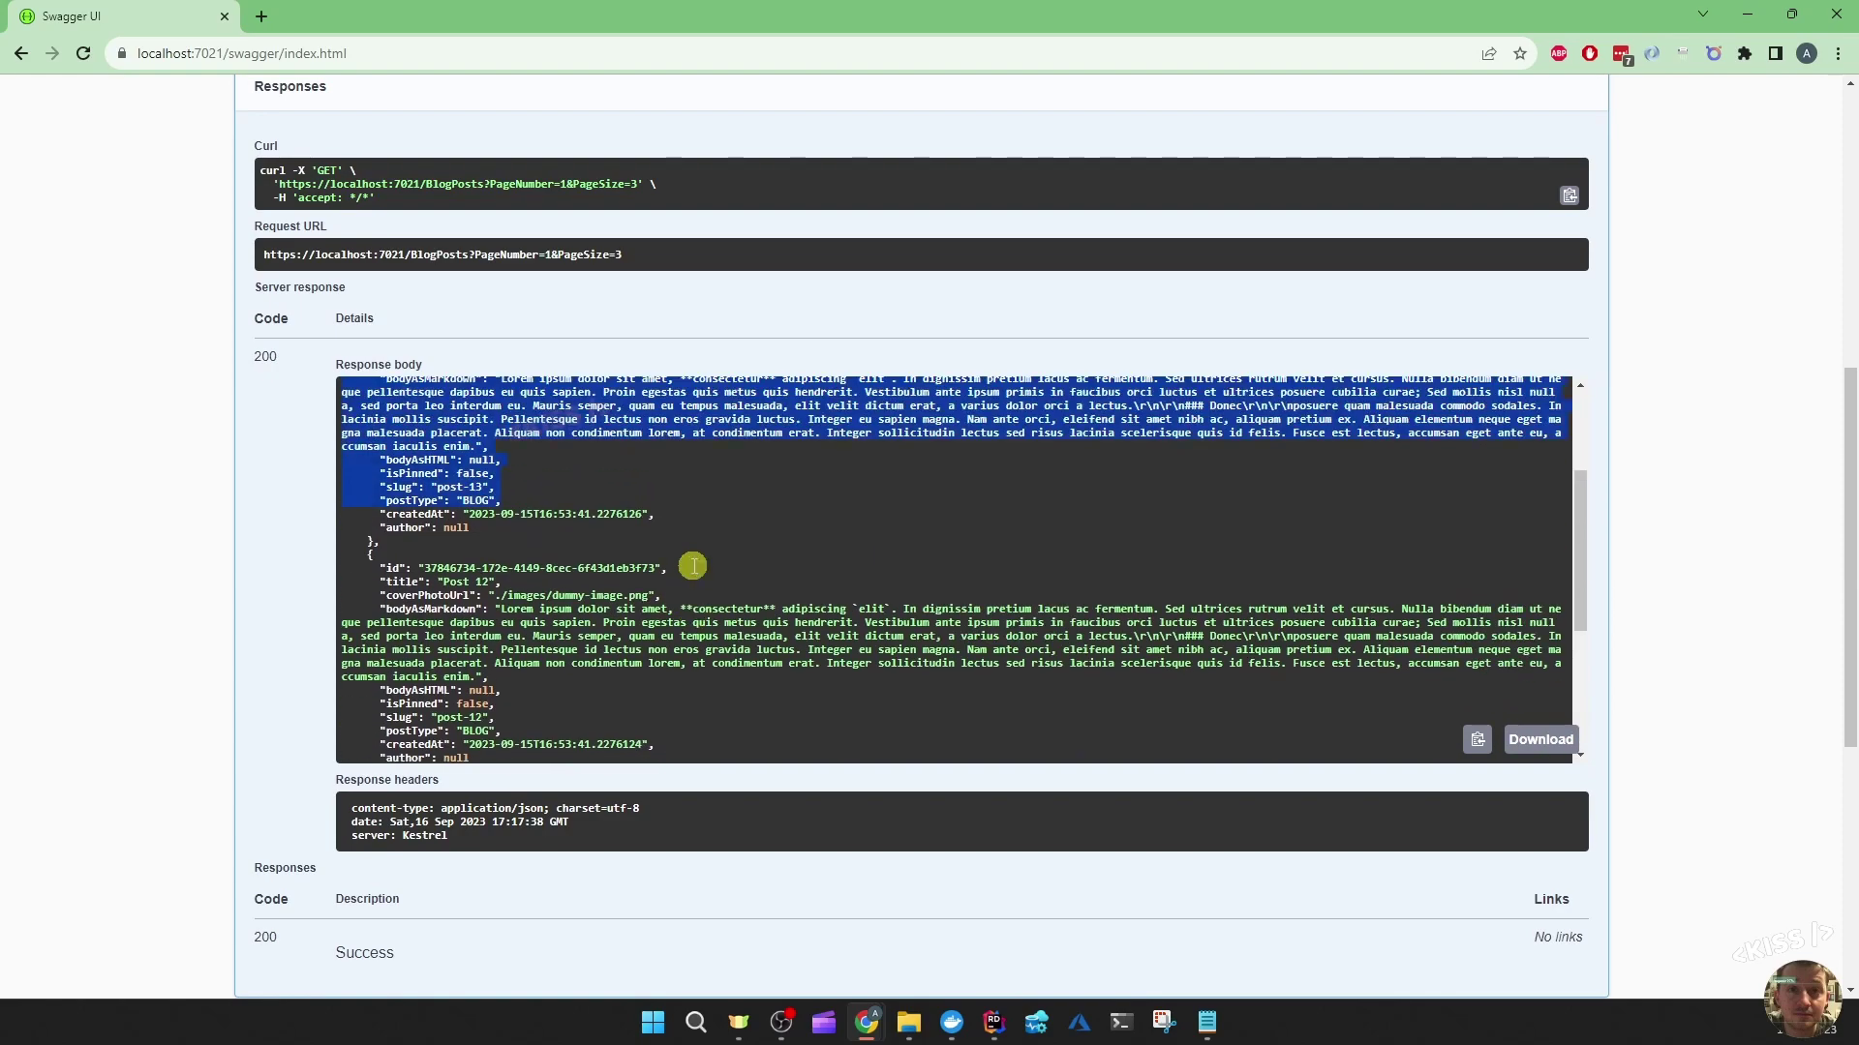
pyautogui.moveTo(373, 511); pyautogui.dragTo(509, 687)
pyautogui.click(465, 554)
pyautogui.scroll(-5, 481, 524)
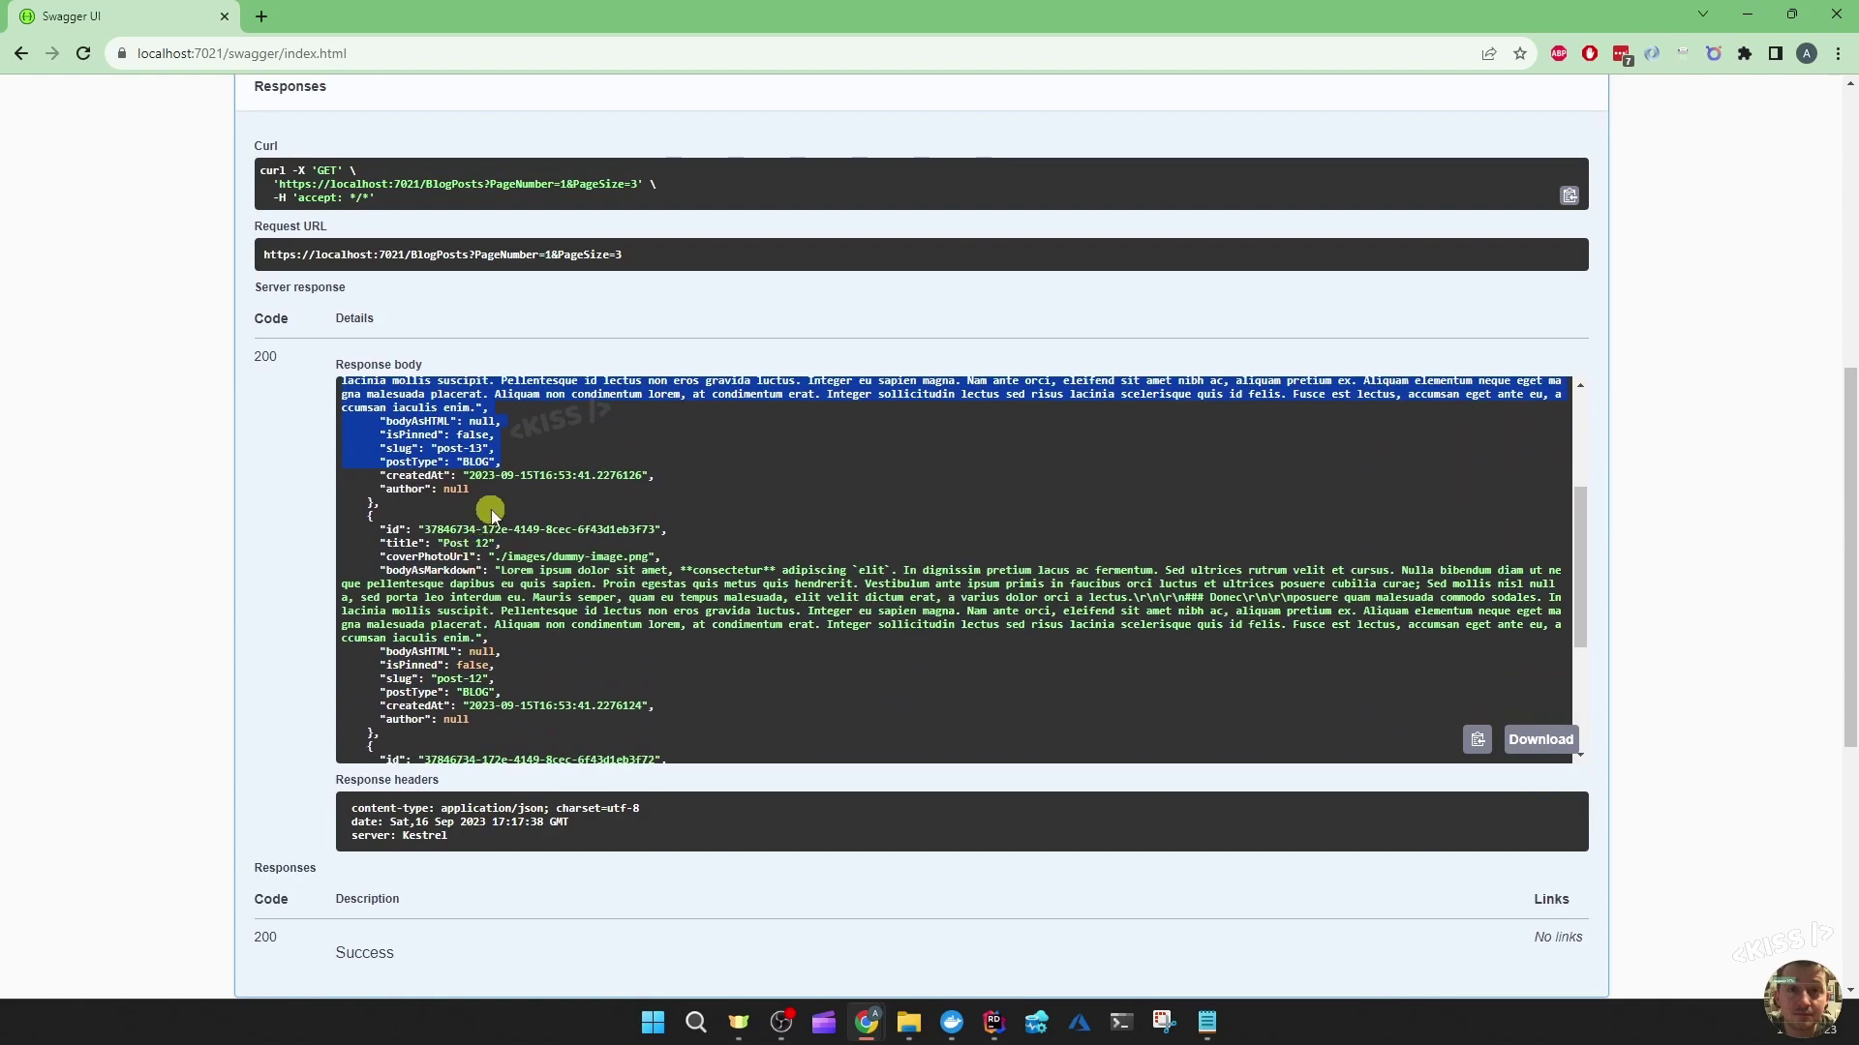
pyautogui.scroll(5, 484, 516)
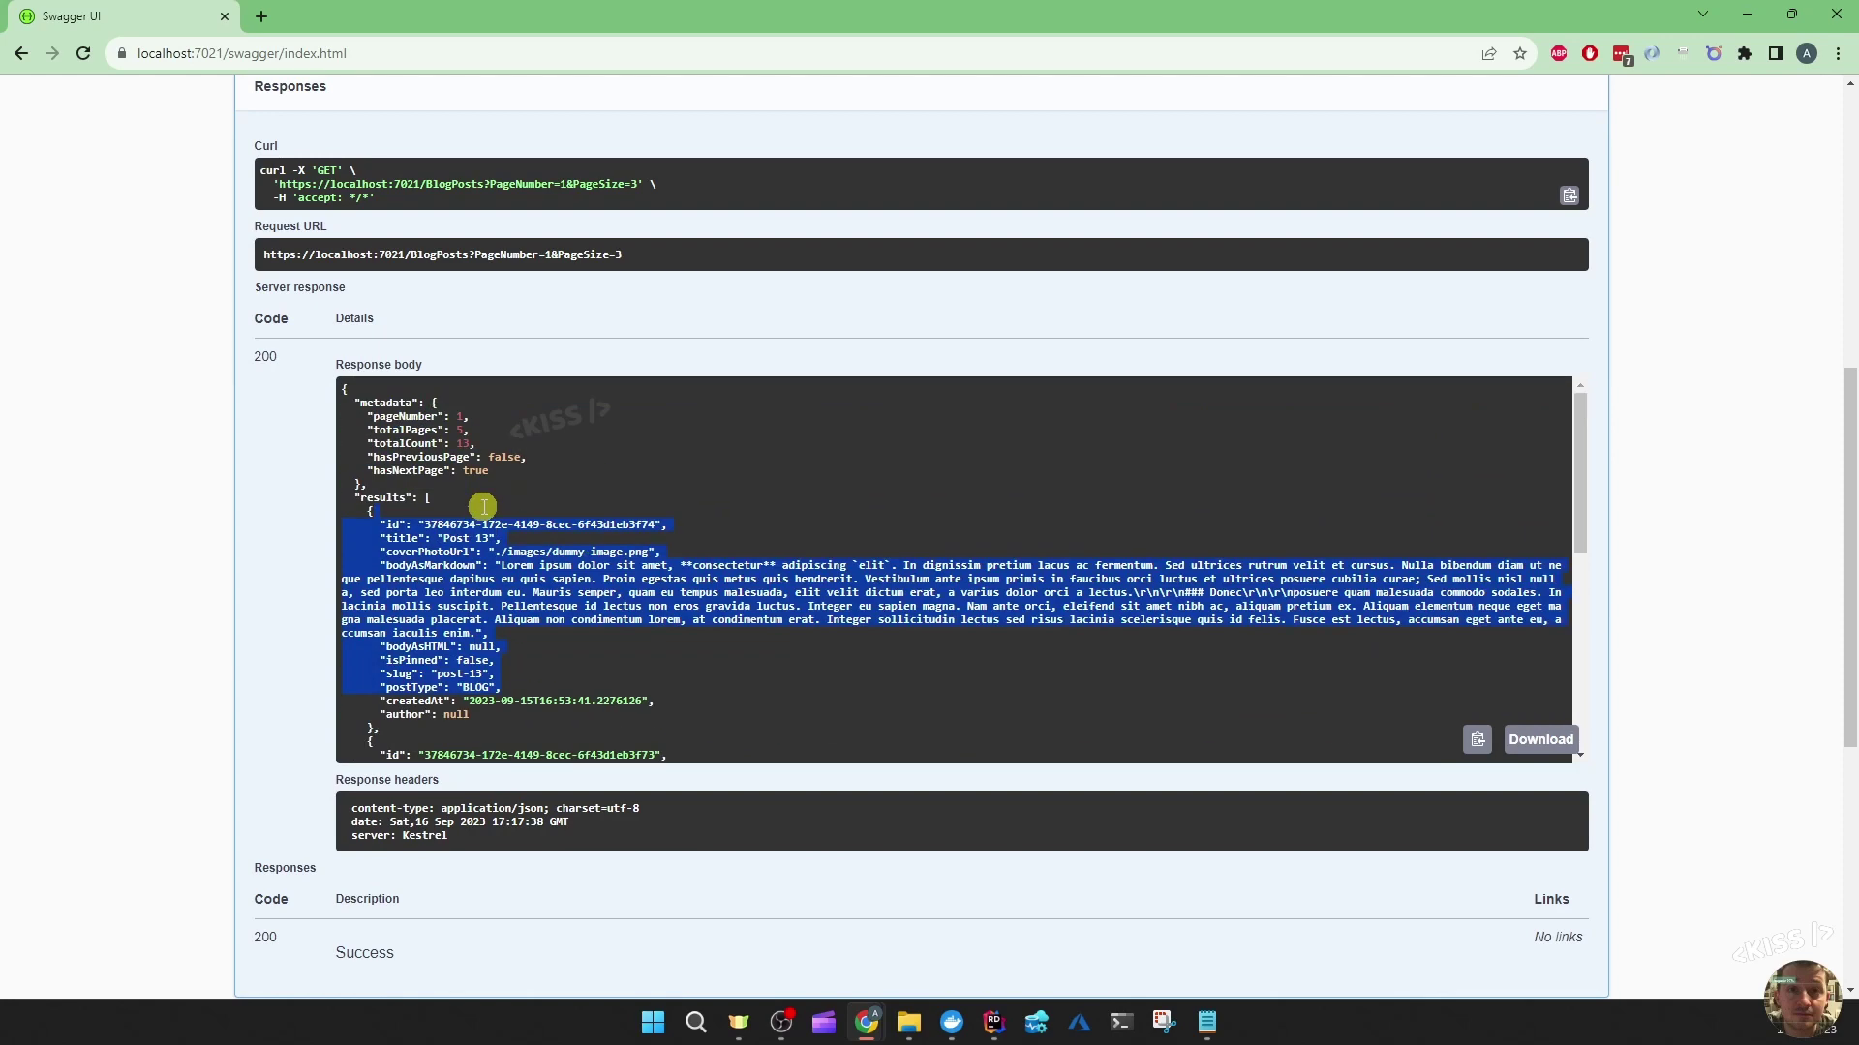
pyautogui.scroll(6, 146, 429)
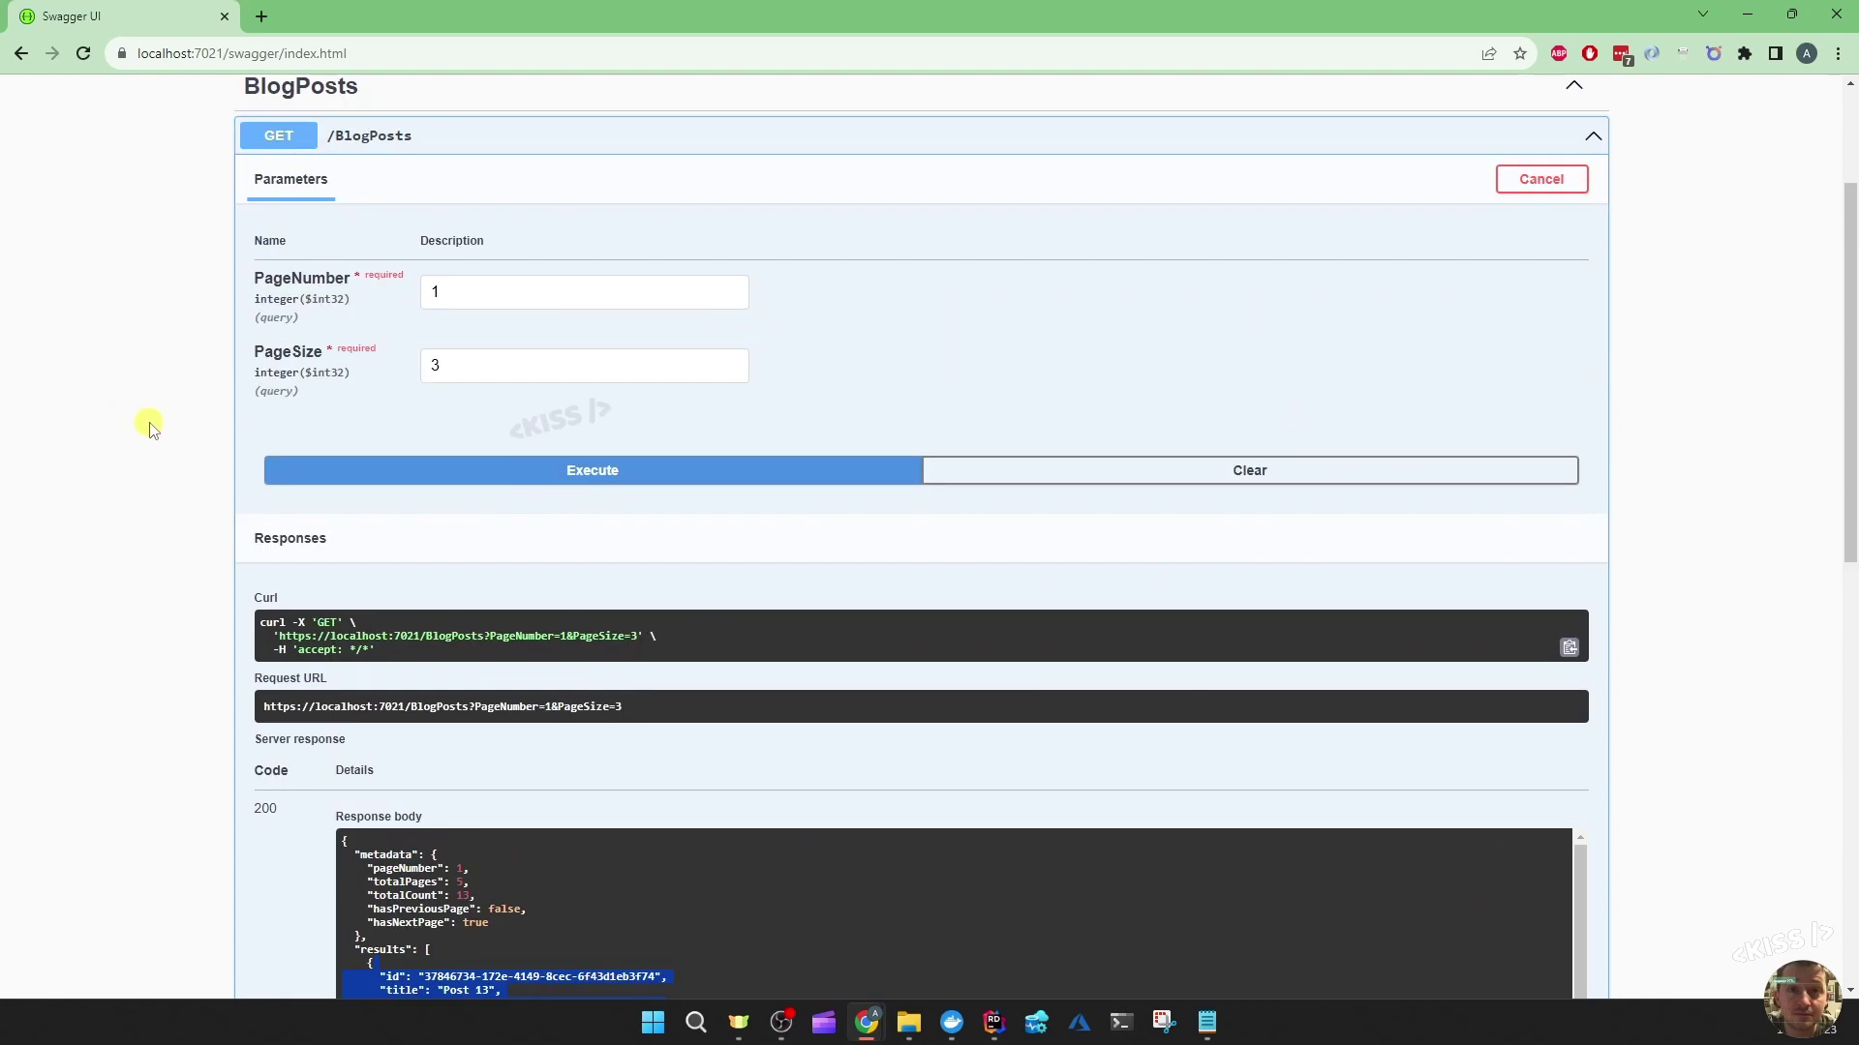
# - Execute GET /BlogPosts with PageNumber 2 and check hasPreviousPage in the response
pyautogui.click(457, 292)
pyautogui.doubleClick(457, 292)
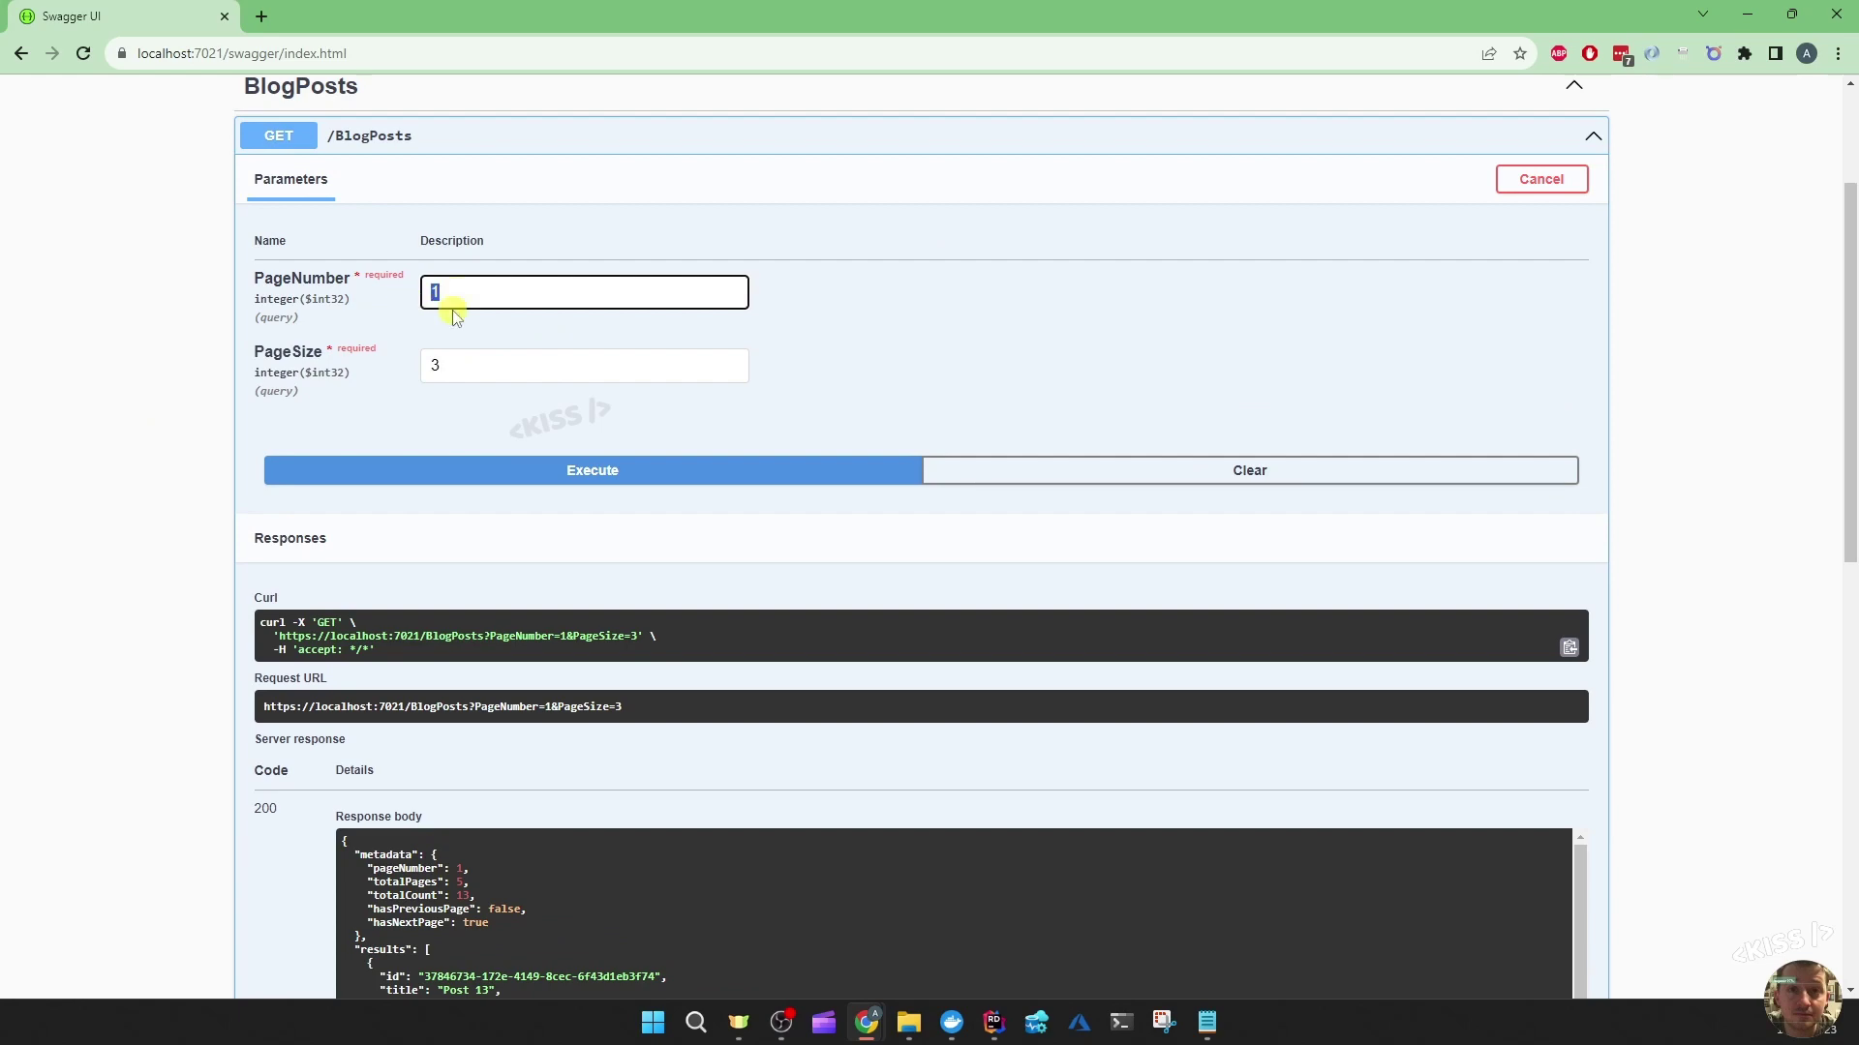
pyautogui.write('2')
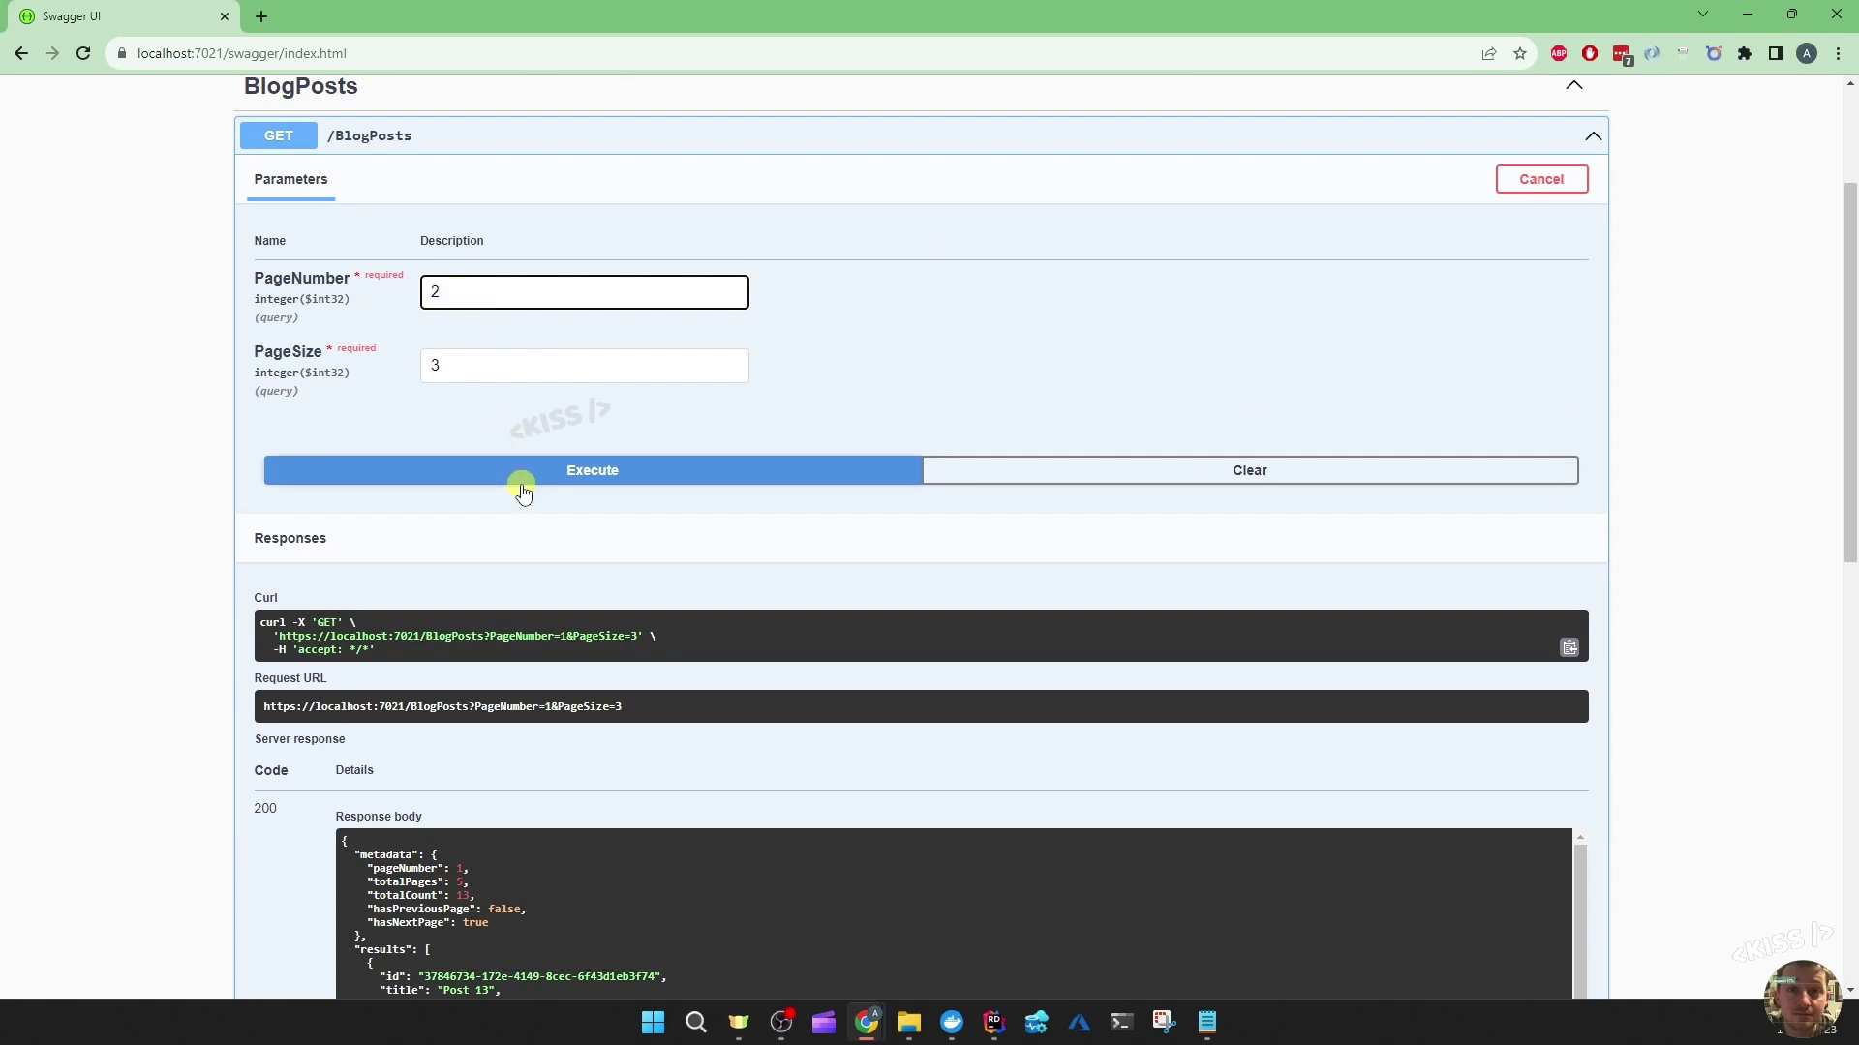
pyautogui.click(520, 469)
pyautogui.scroll(-3, 445, 538)
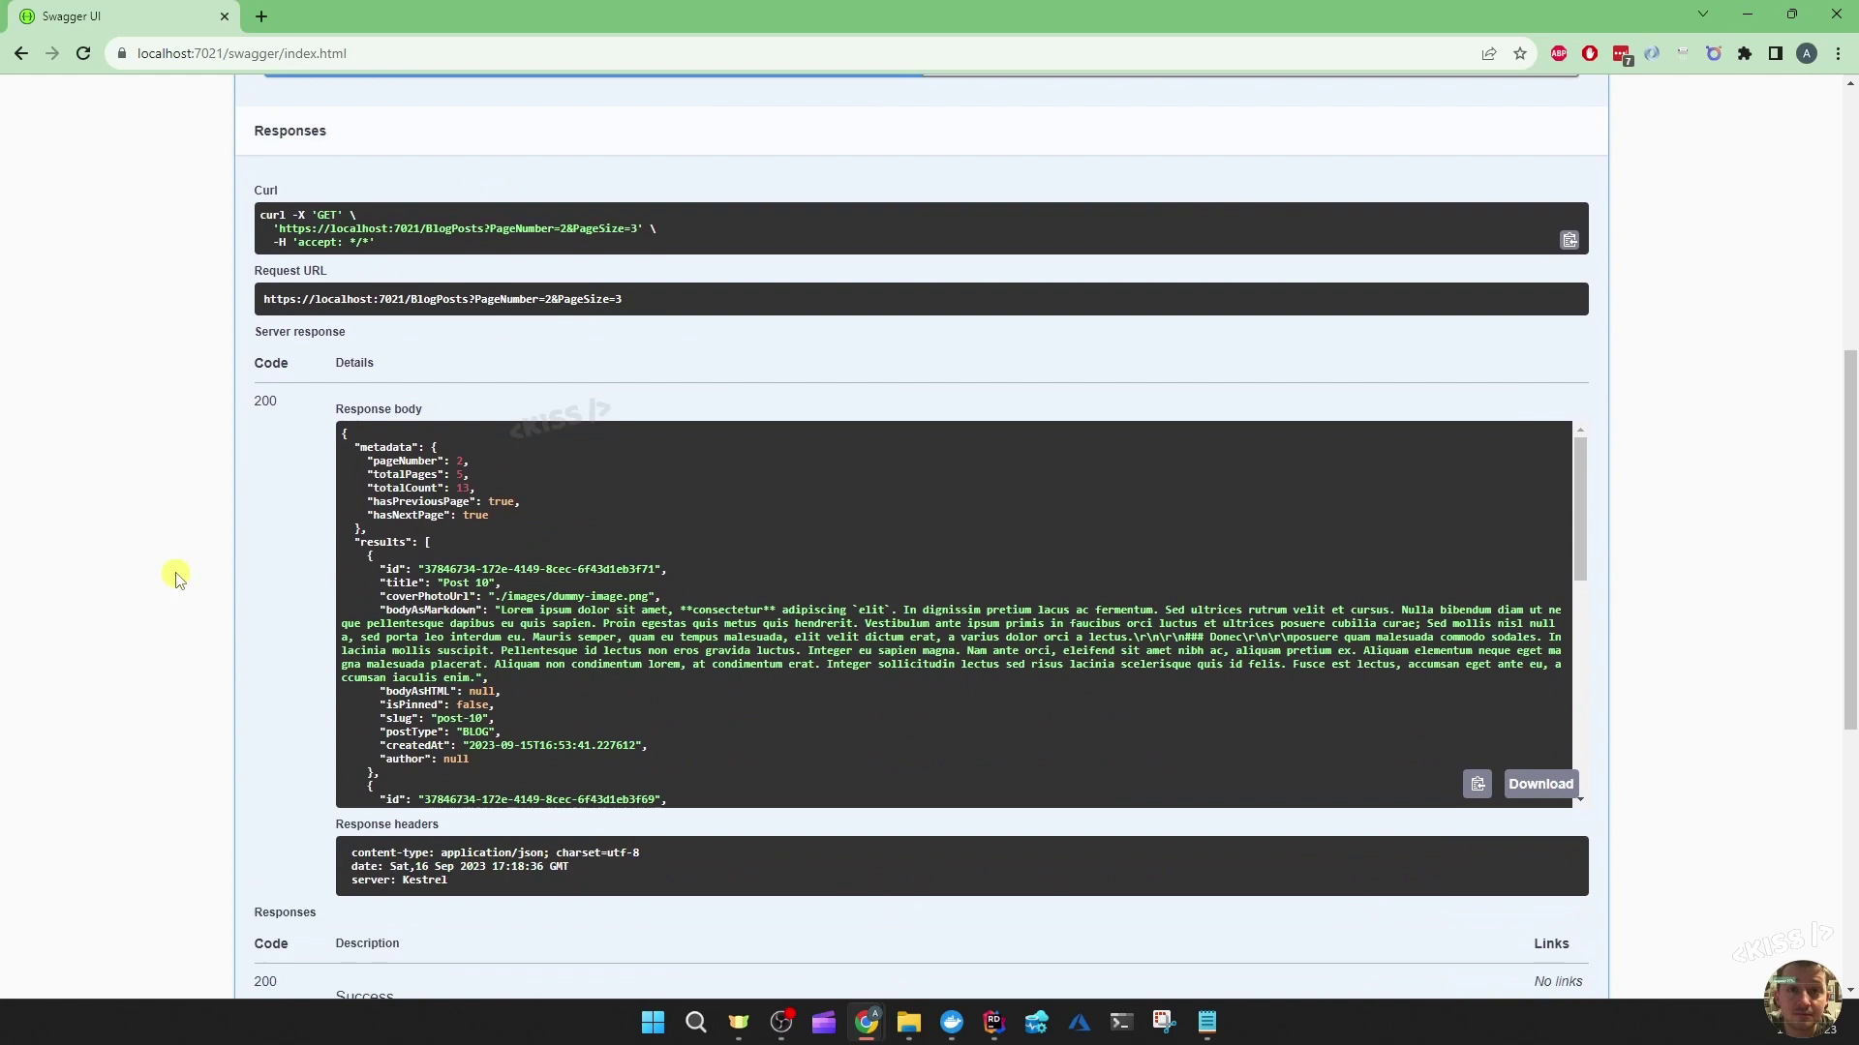
pyautogui.scroll(-2, 255, 535)
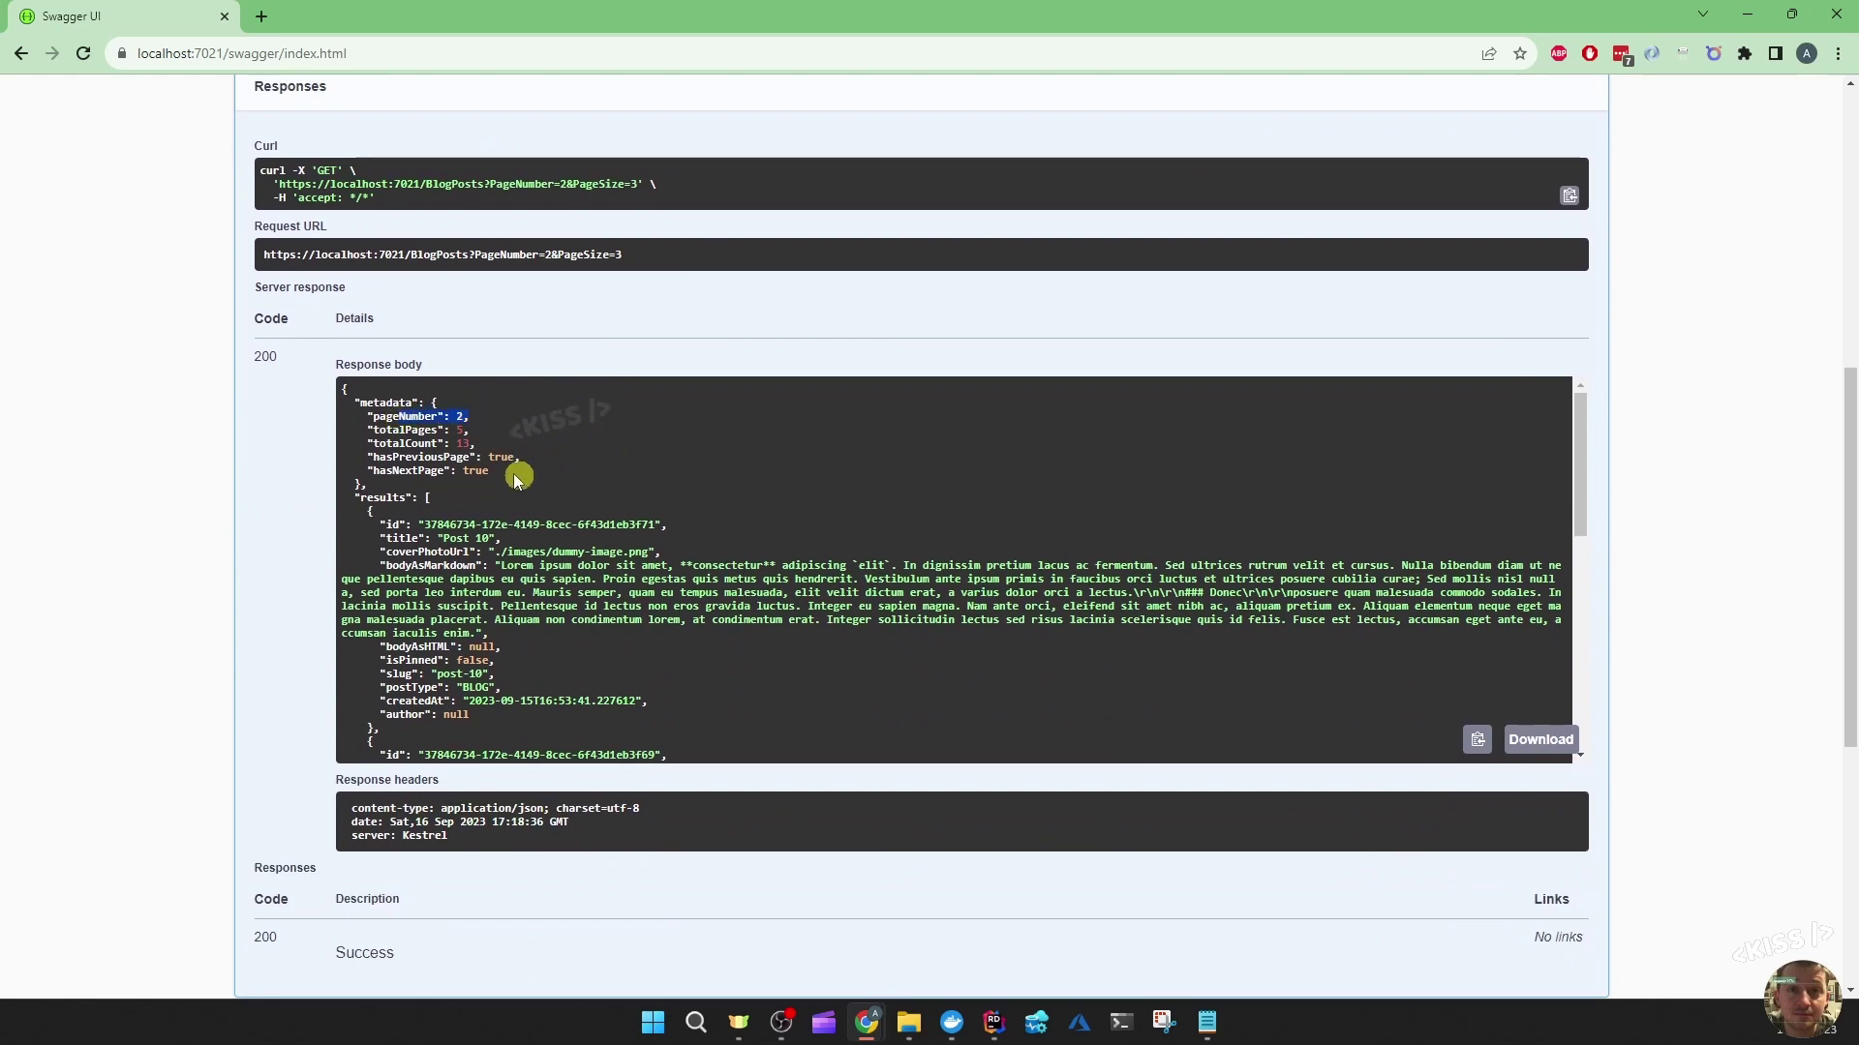
pyautogui.moveTo(520, 459); pyautogui.dragTo(404, 459)
pyautogui.scroll(-3, 494, 552)
pyautogui.scroll(-4, 501, 560)
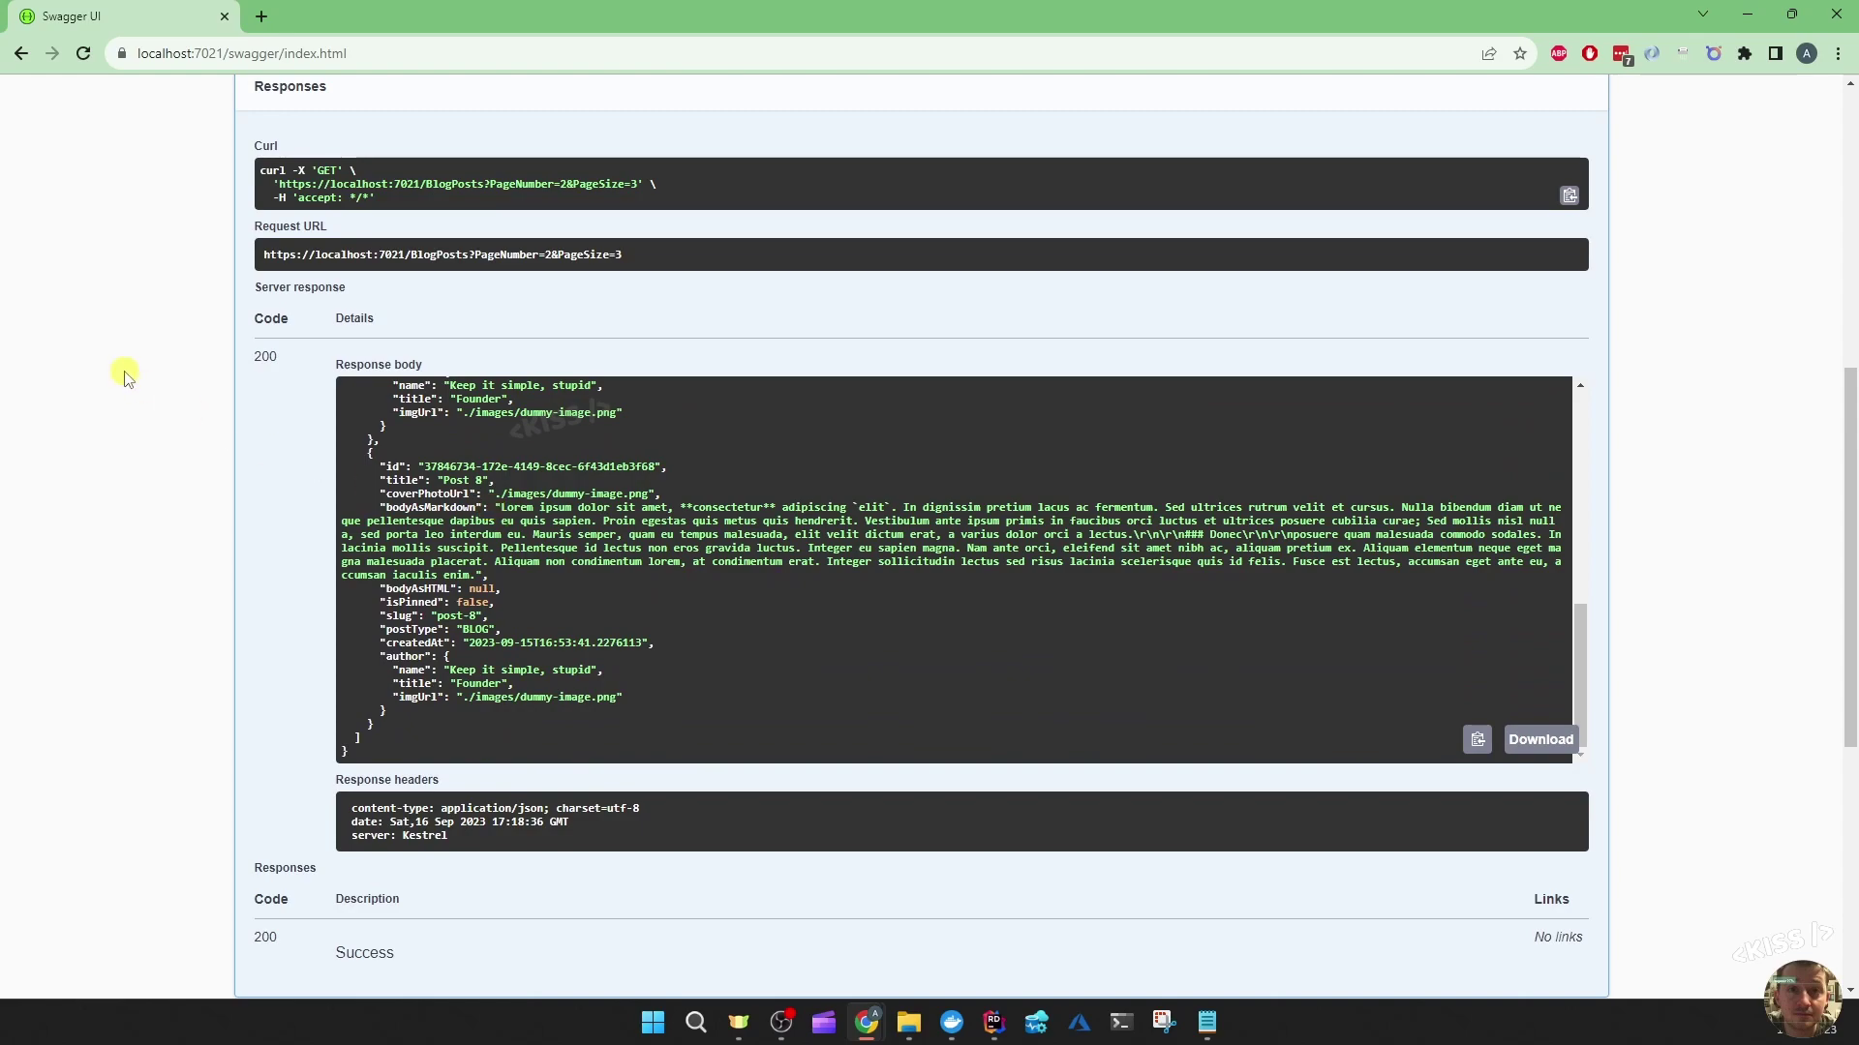
pyautogui.hotkey('alt', 'Tab')
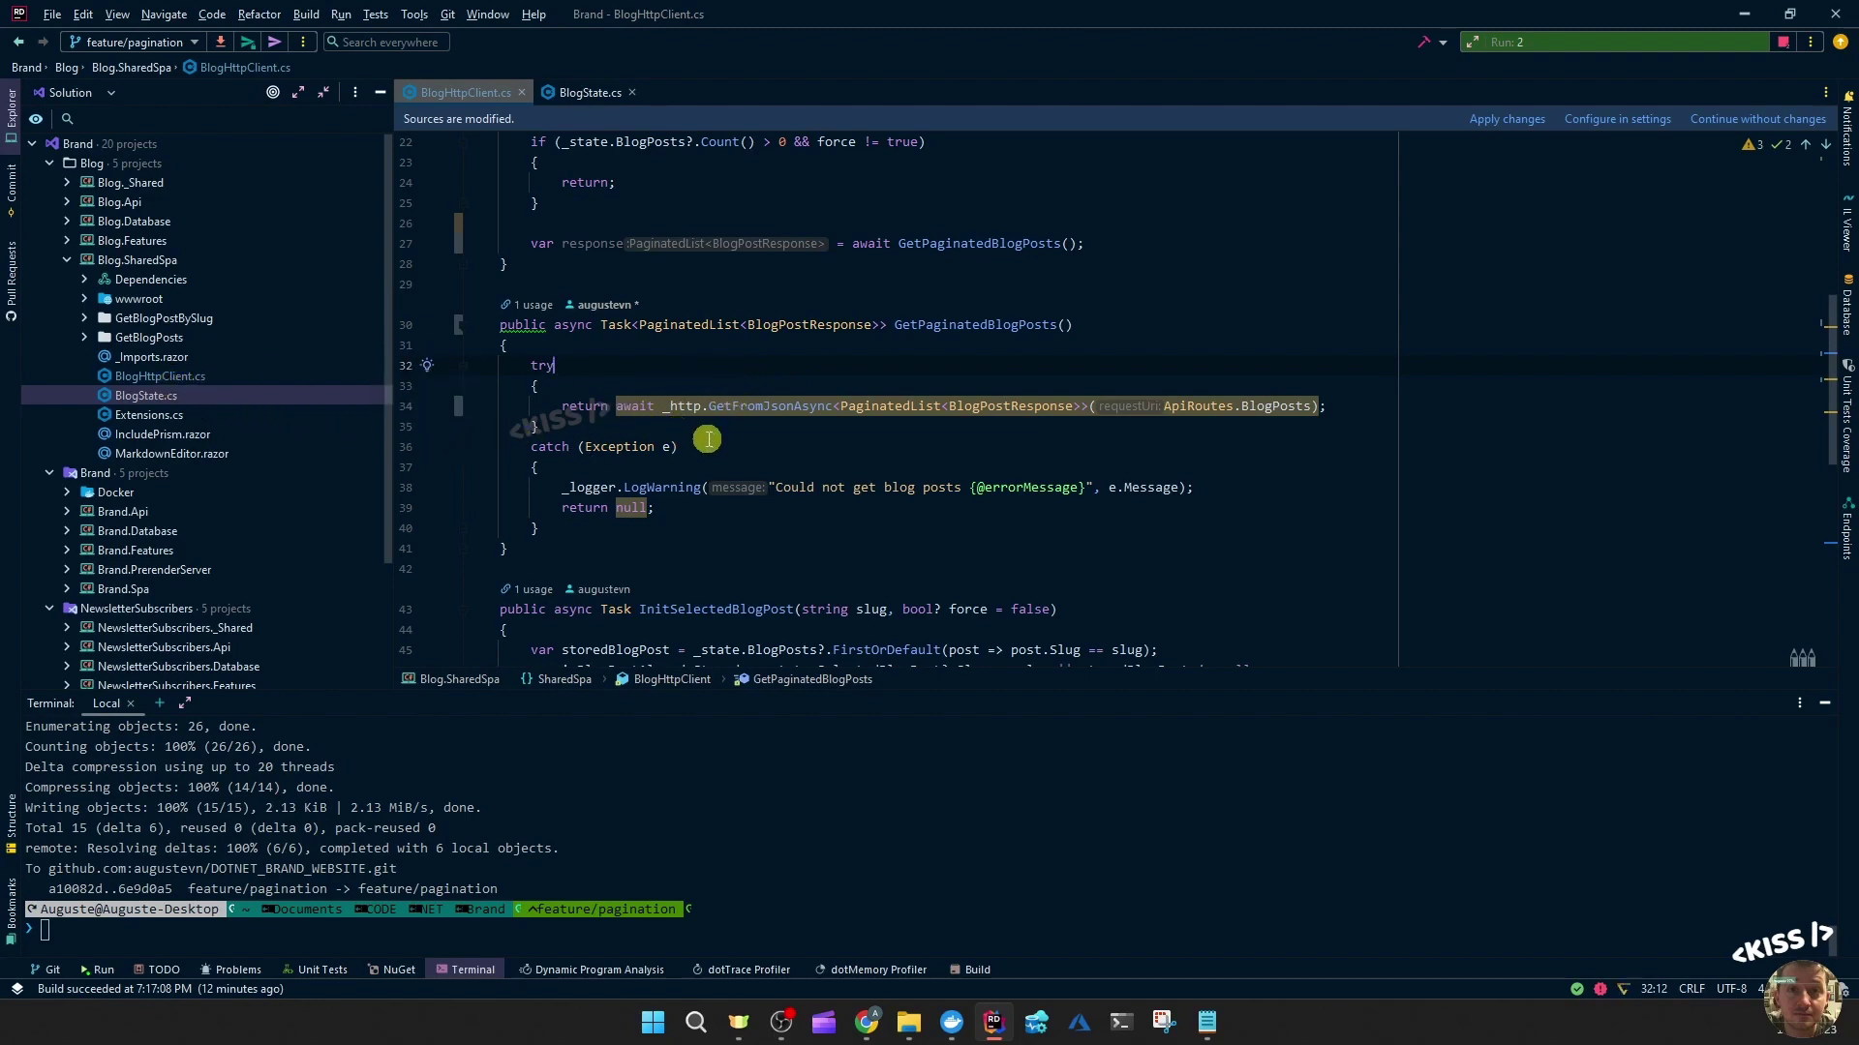
# - Make GetPaginatedBlogPosts in BlogHttpClient.cs return Task<PaginatedList<BlogPostResponse>?>
pyautogui.doubleClick(891, 406)
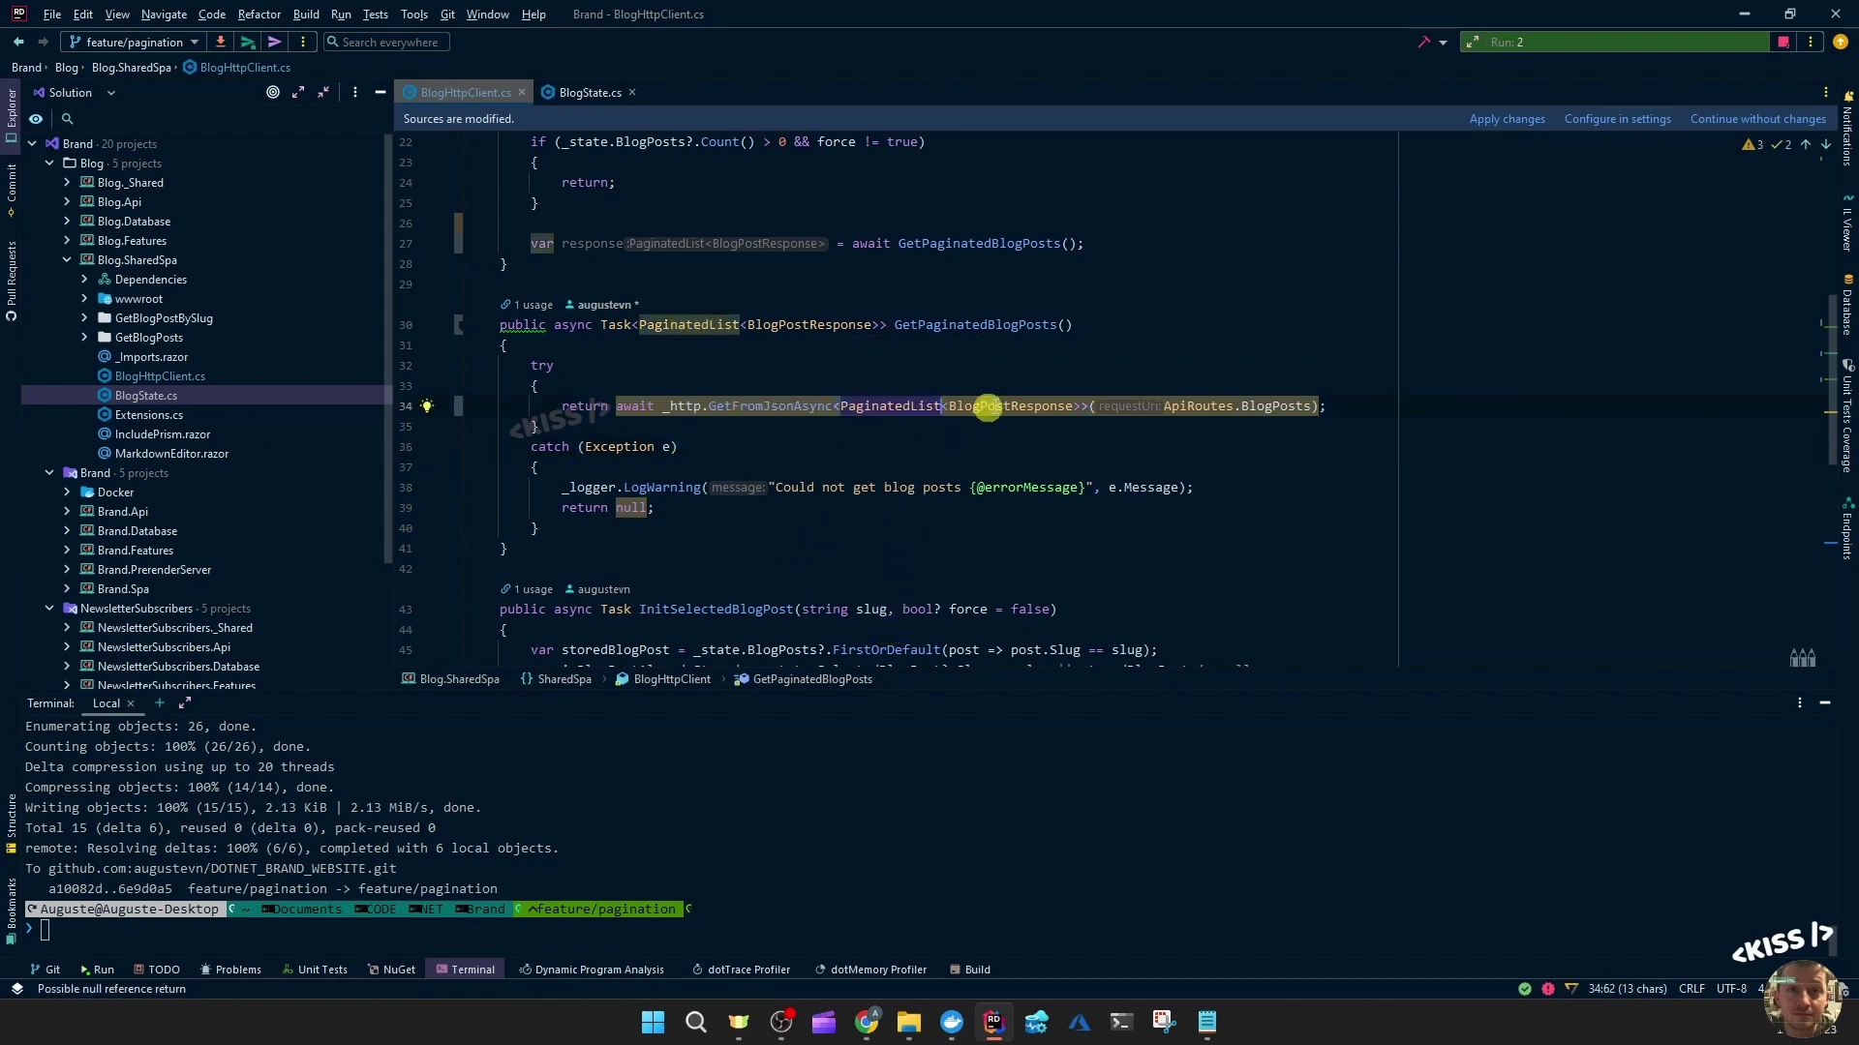
pyautogui.click(1077, 405)
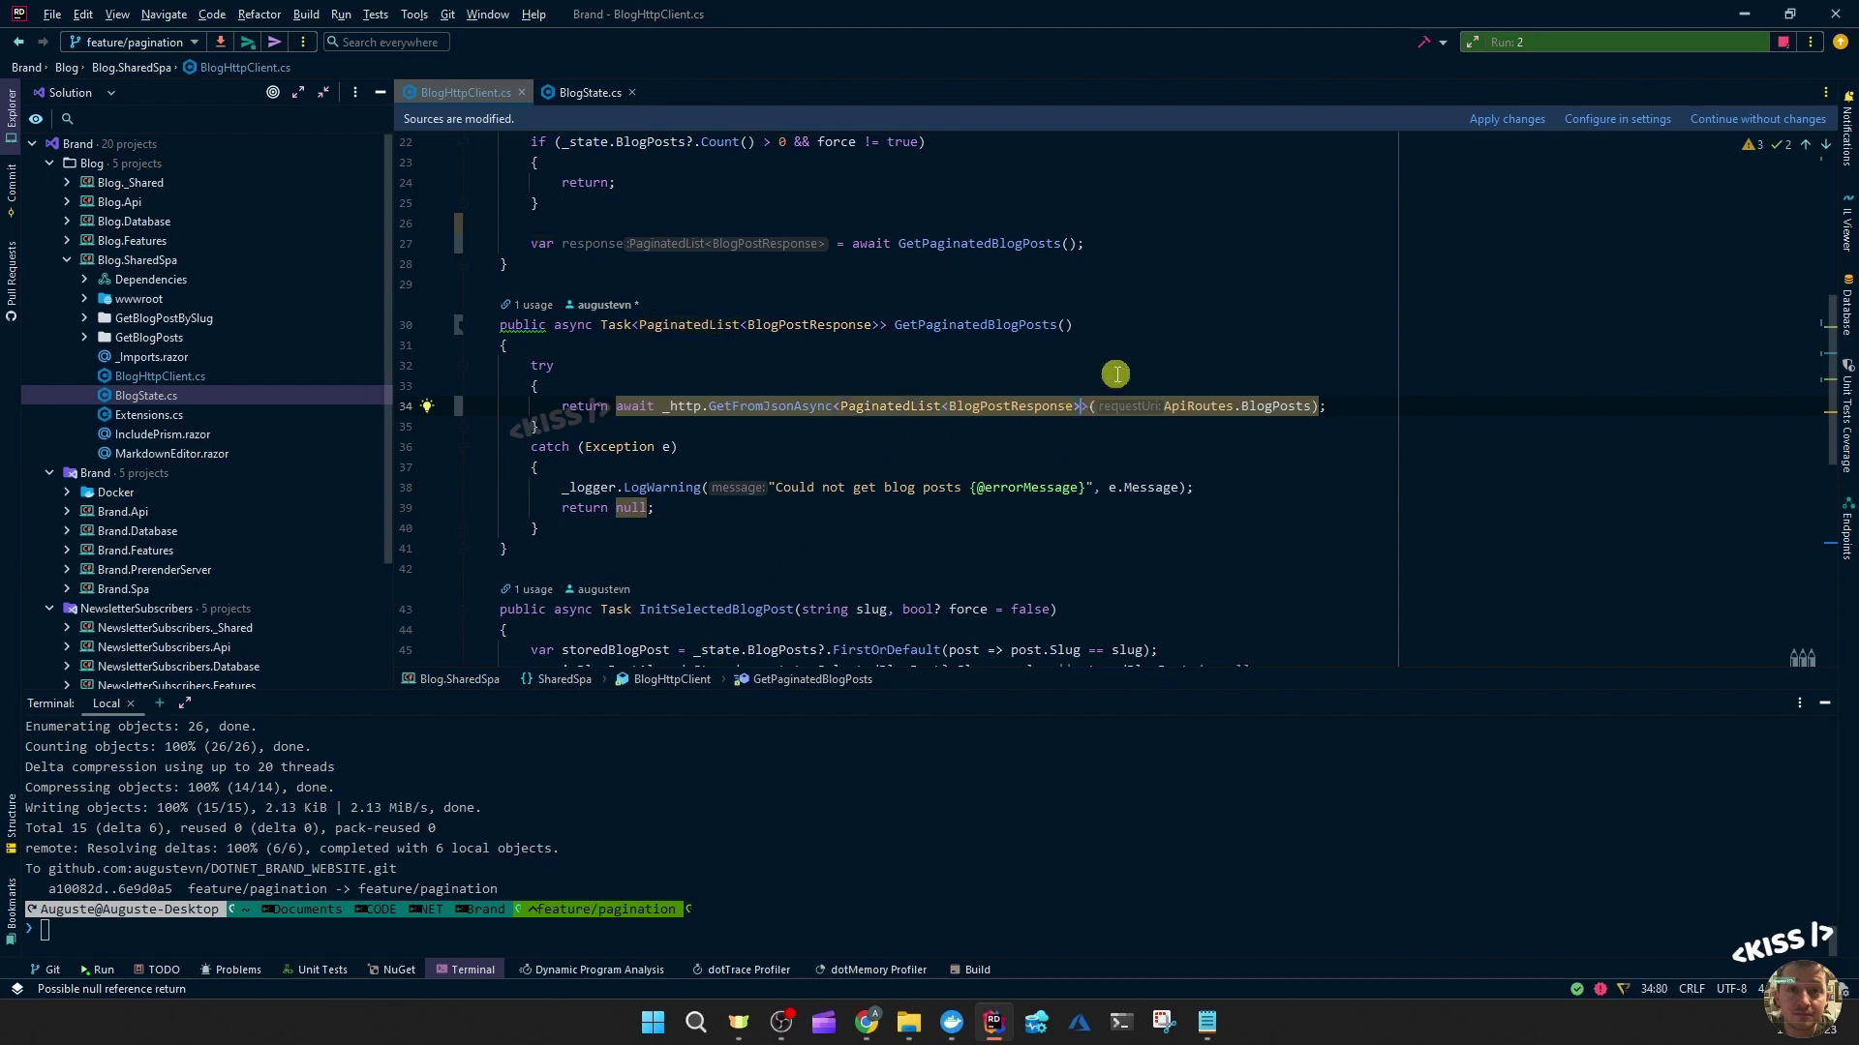
pyautogui.click(875, 324)
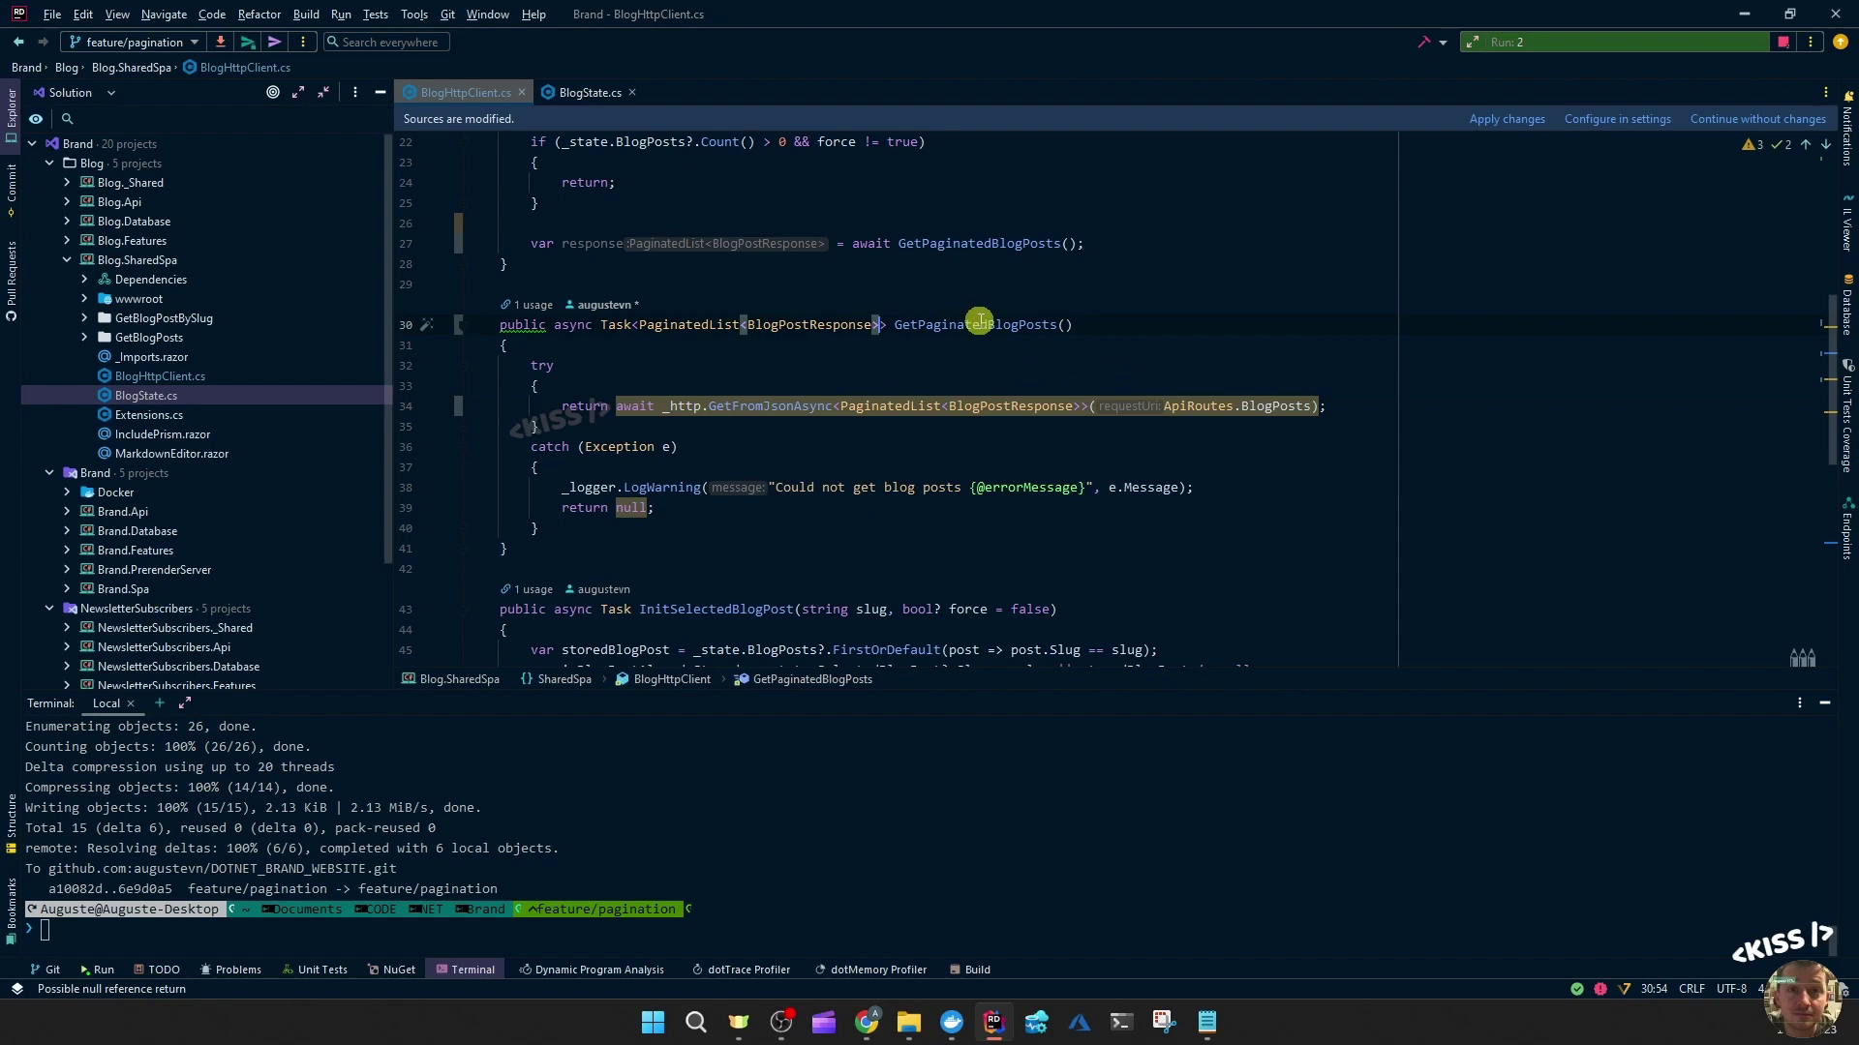
pyautogui.write('?')
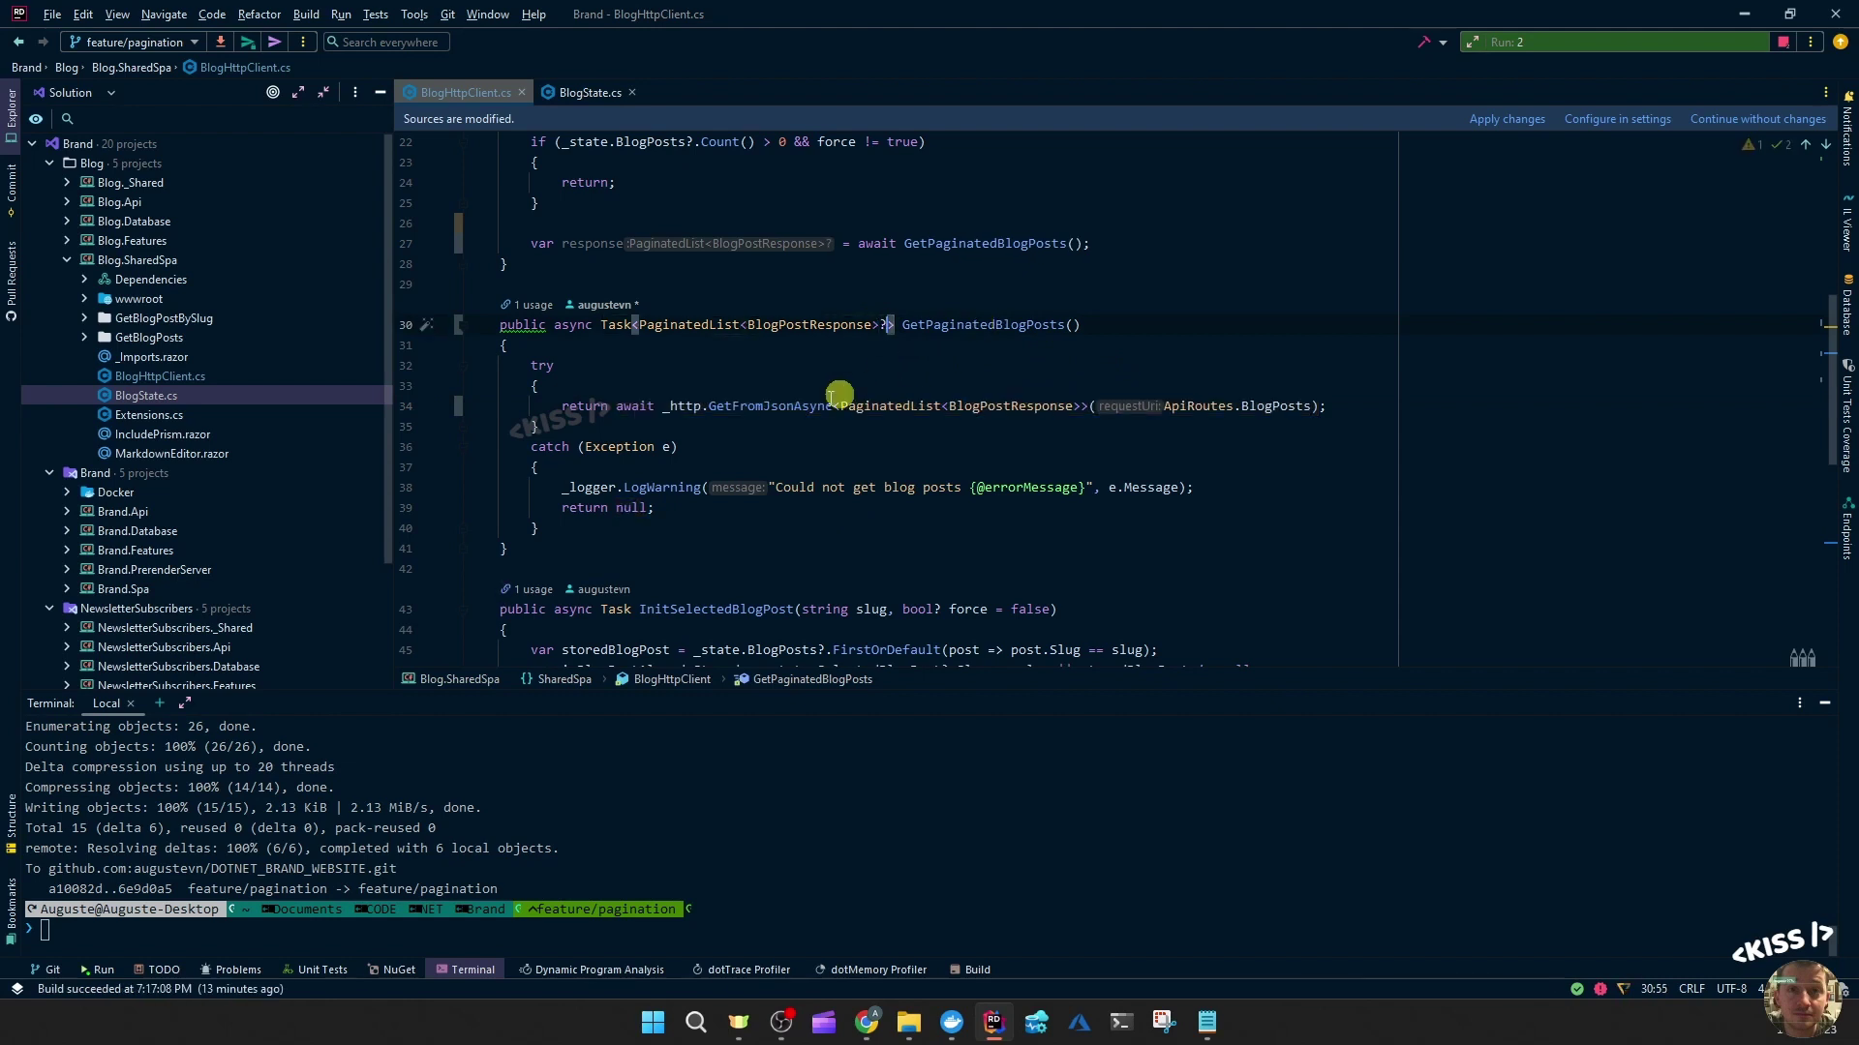
pyautogui.click(840, 405)
pyautogui.scroll(2, 813, 393)
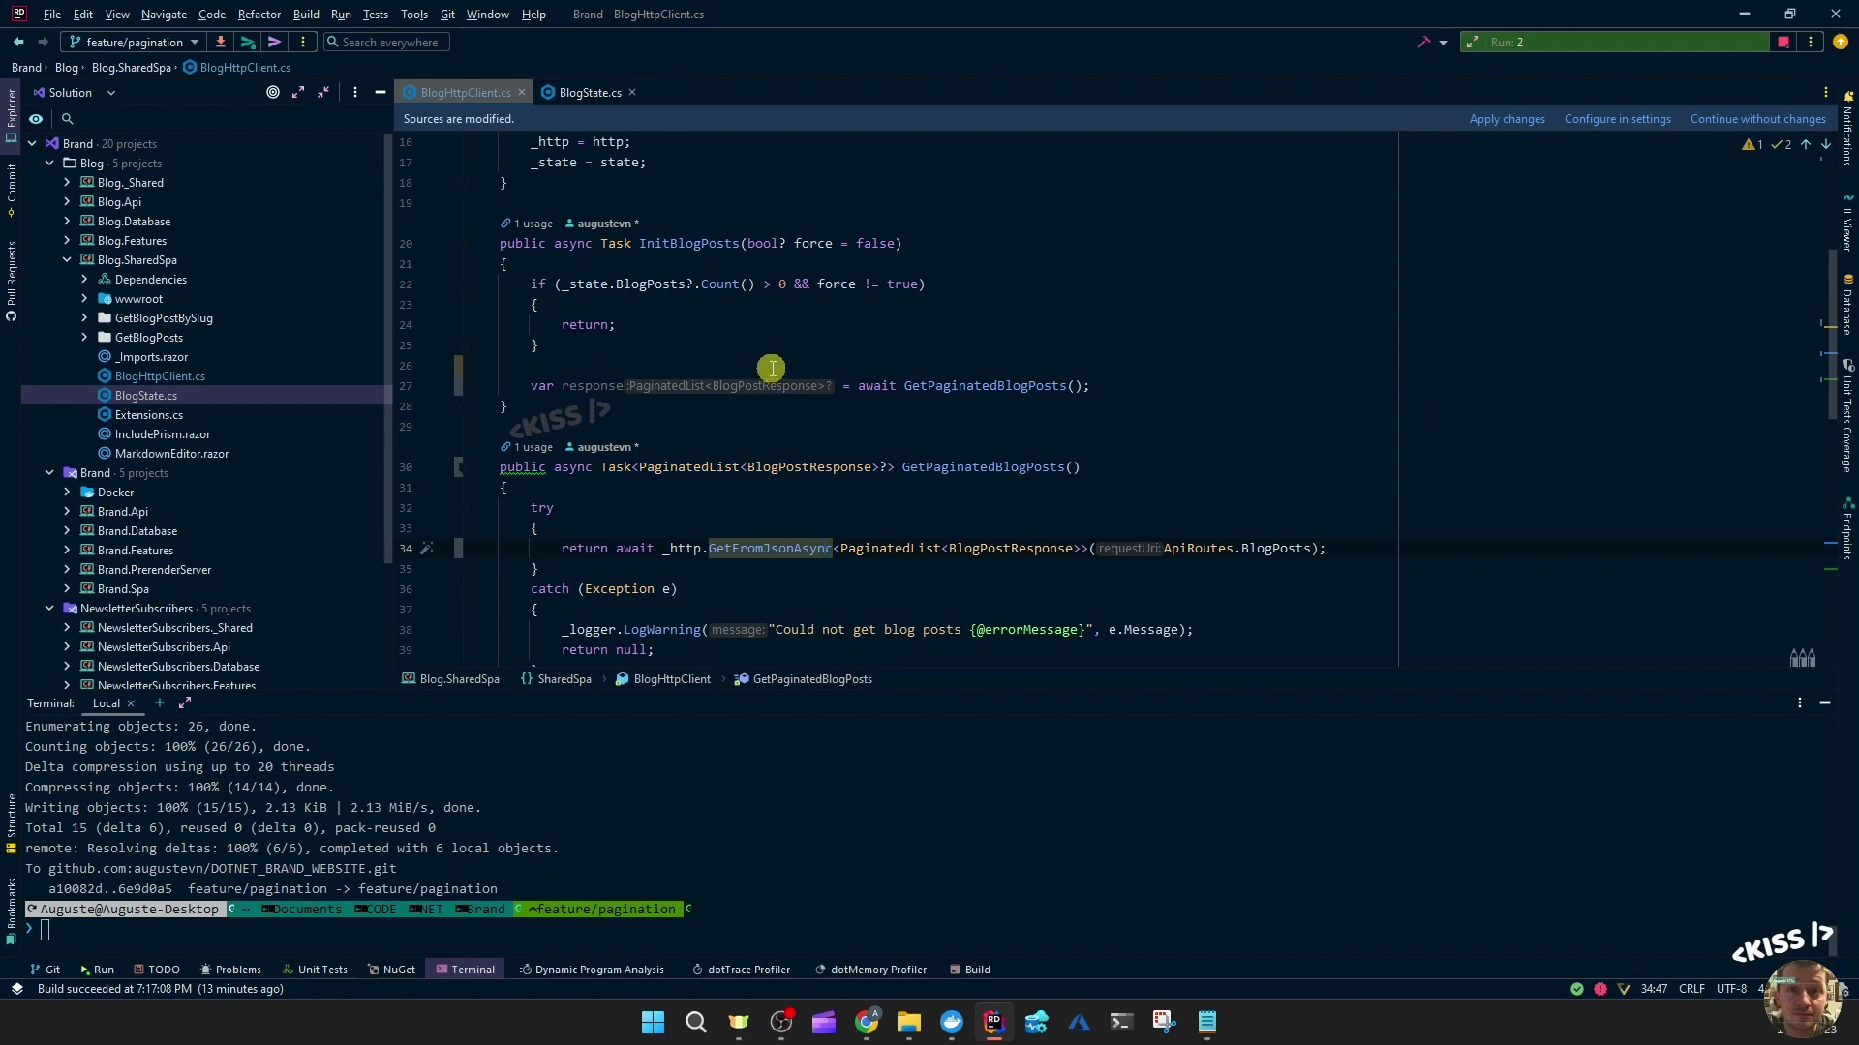
# - Review InitBlogPosts' GetPaginatedBlogPosts call and AddRange(response.Results) into the state's BlogPosts
pyautogui.click(600, 385)
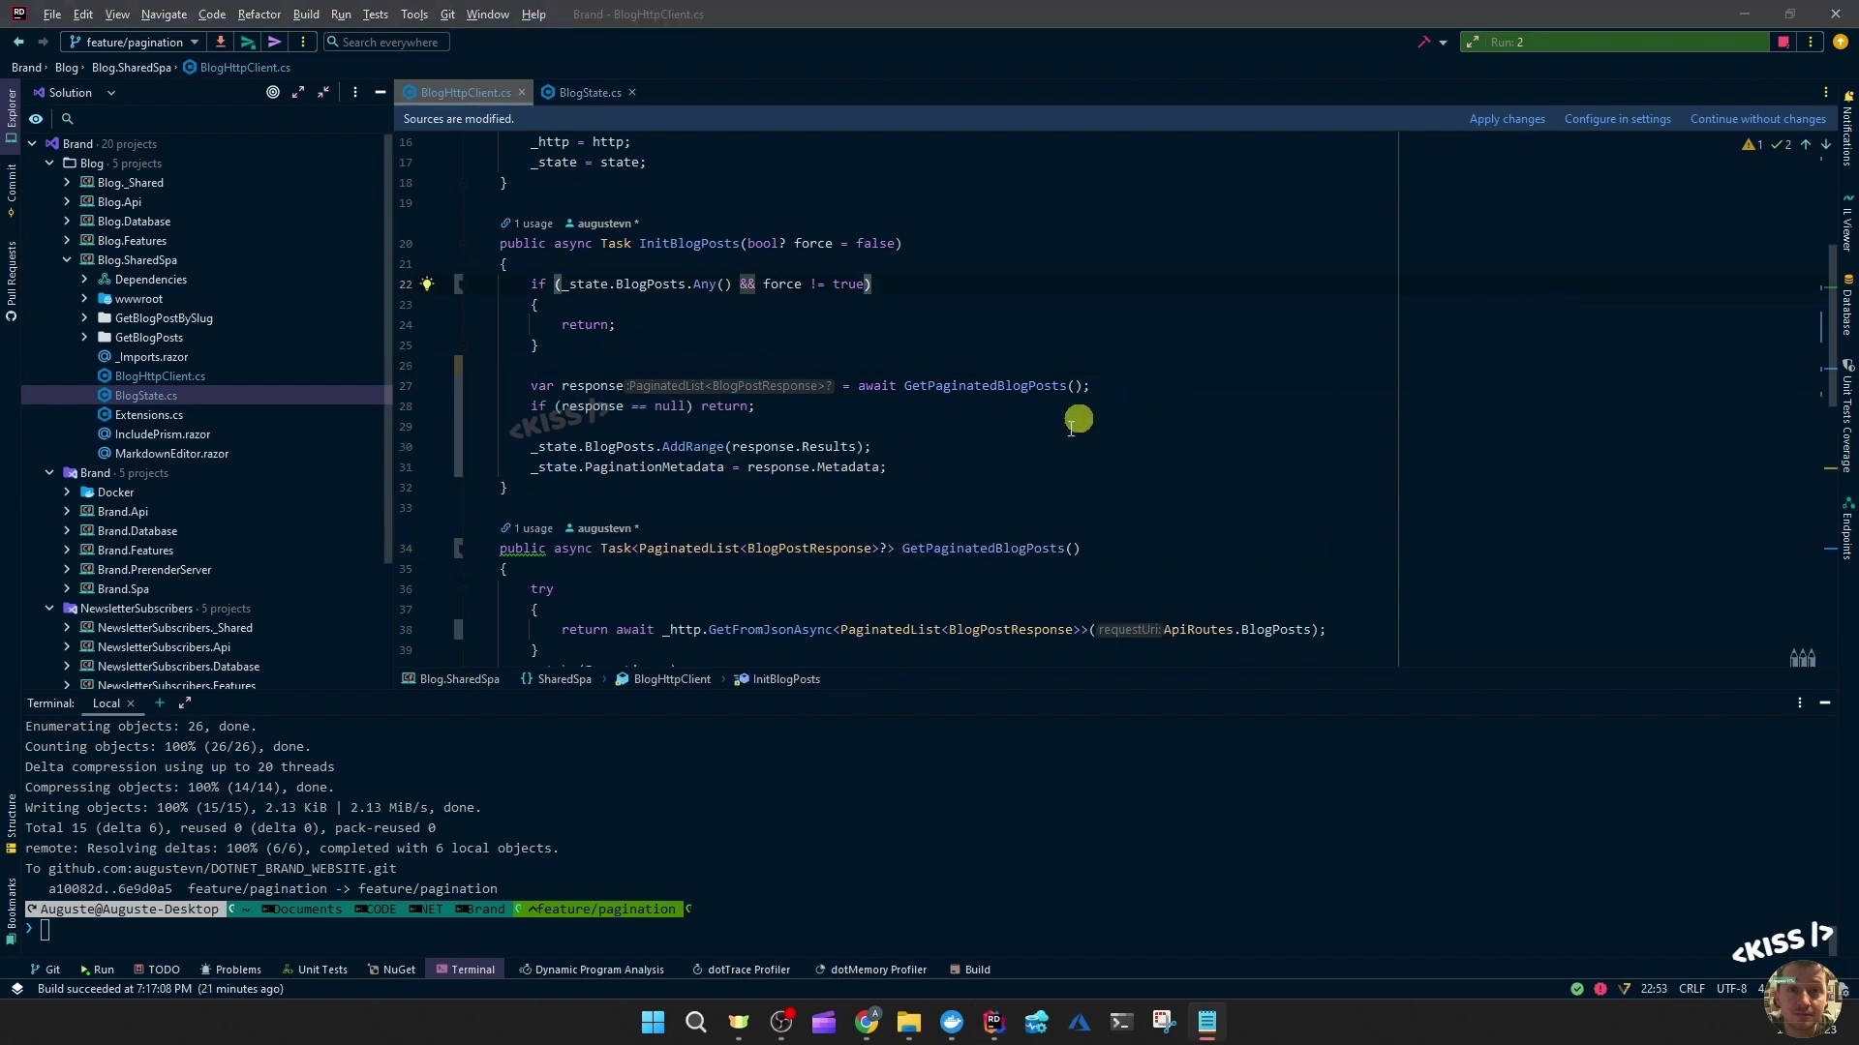
pyautogui.click(699, 284)
pyautogui.write('Any')
pyautogui.click(1029, 446)
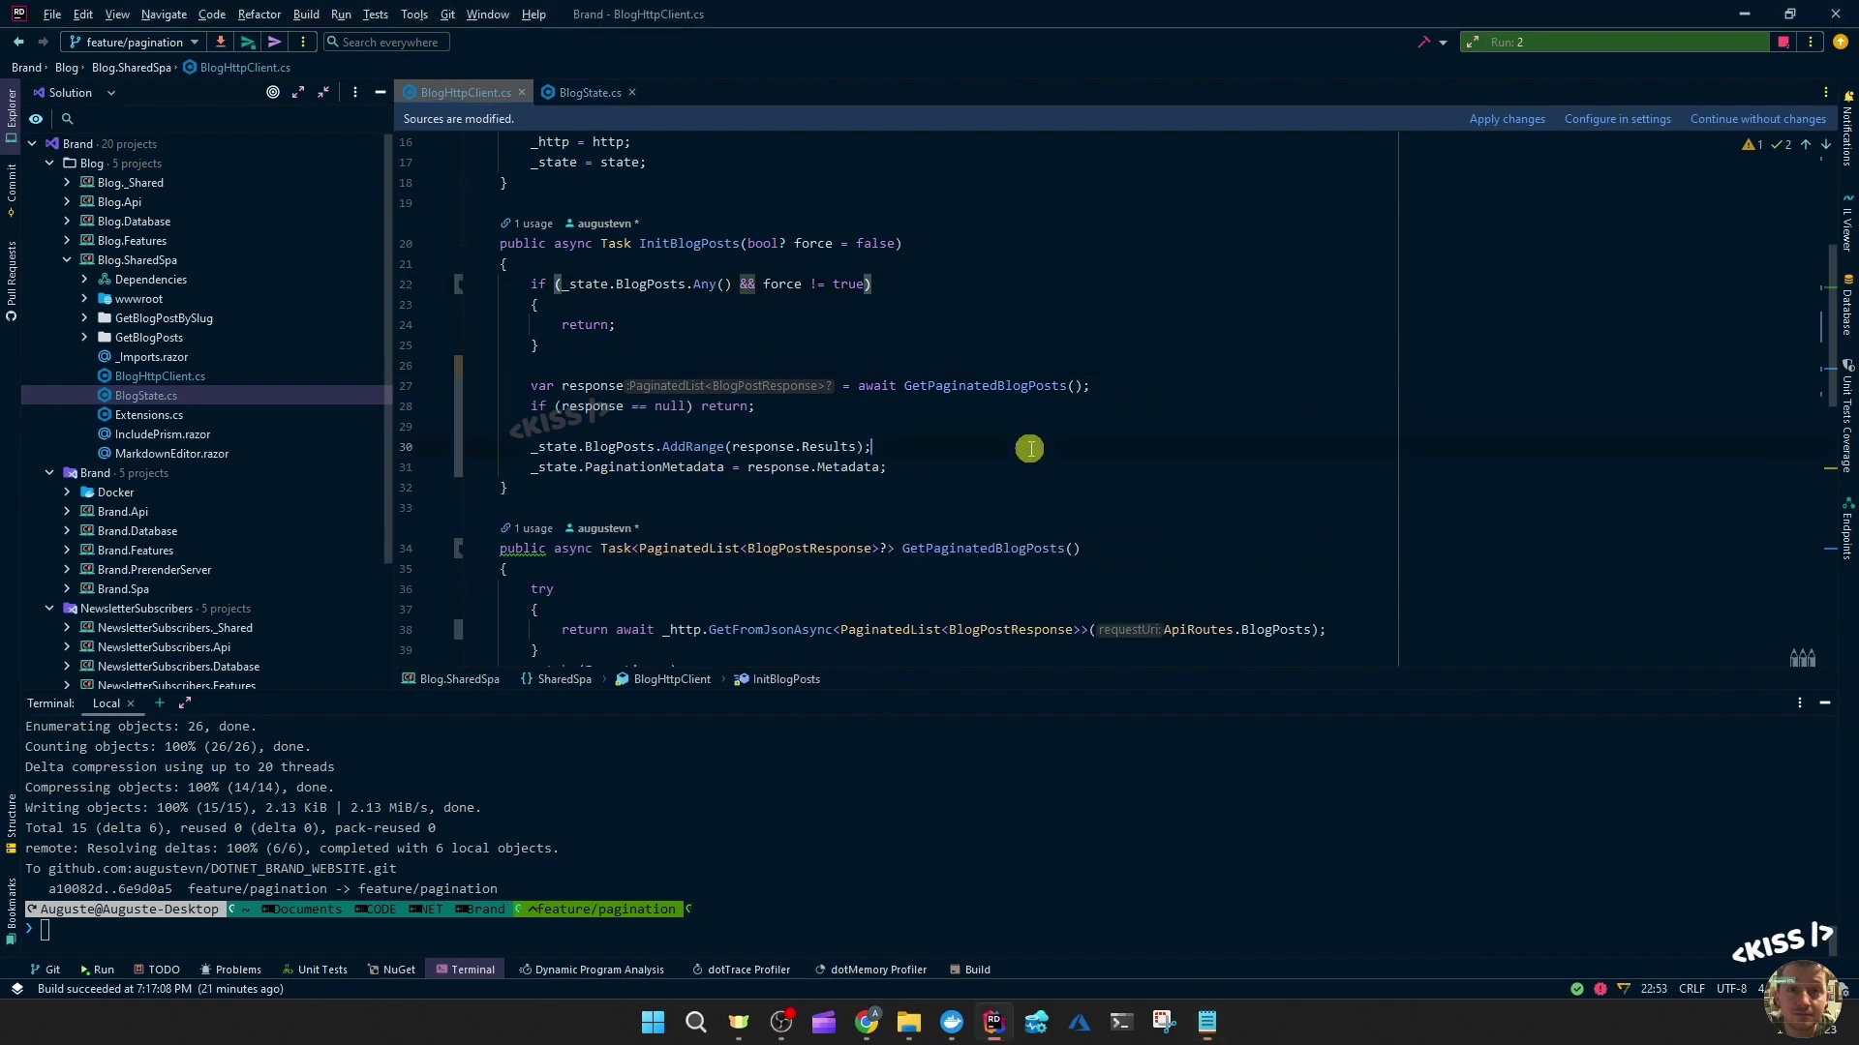
pyautogui.doubleClick(977, 386)
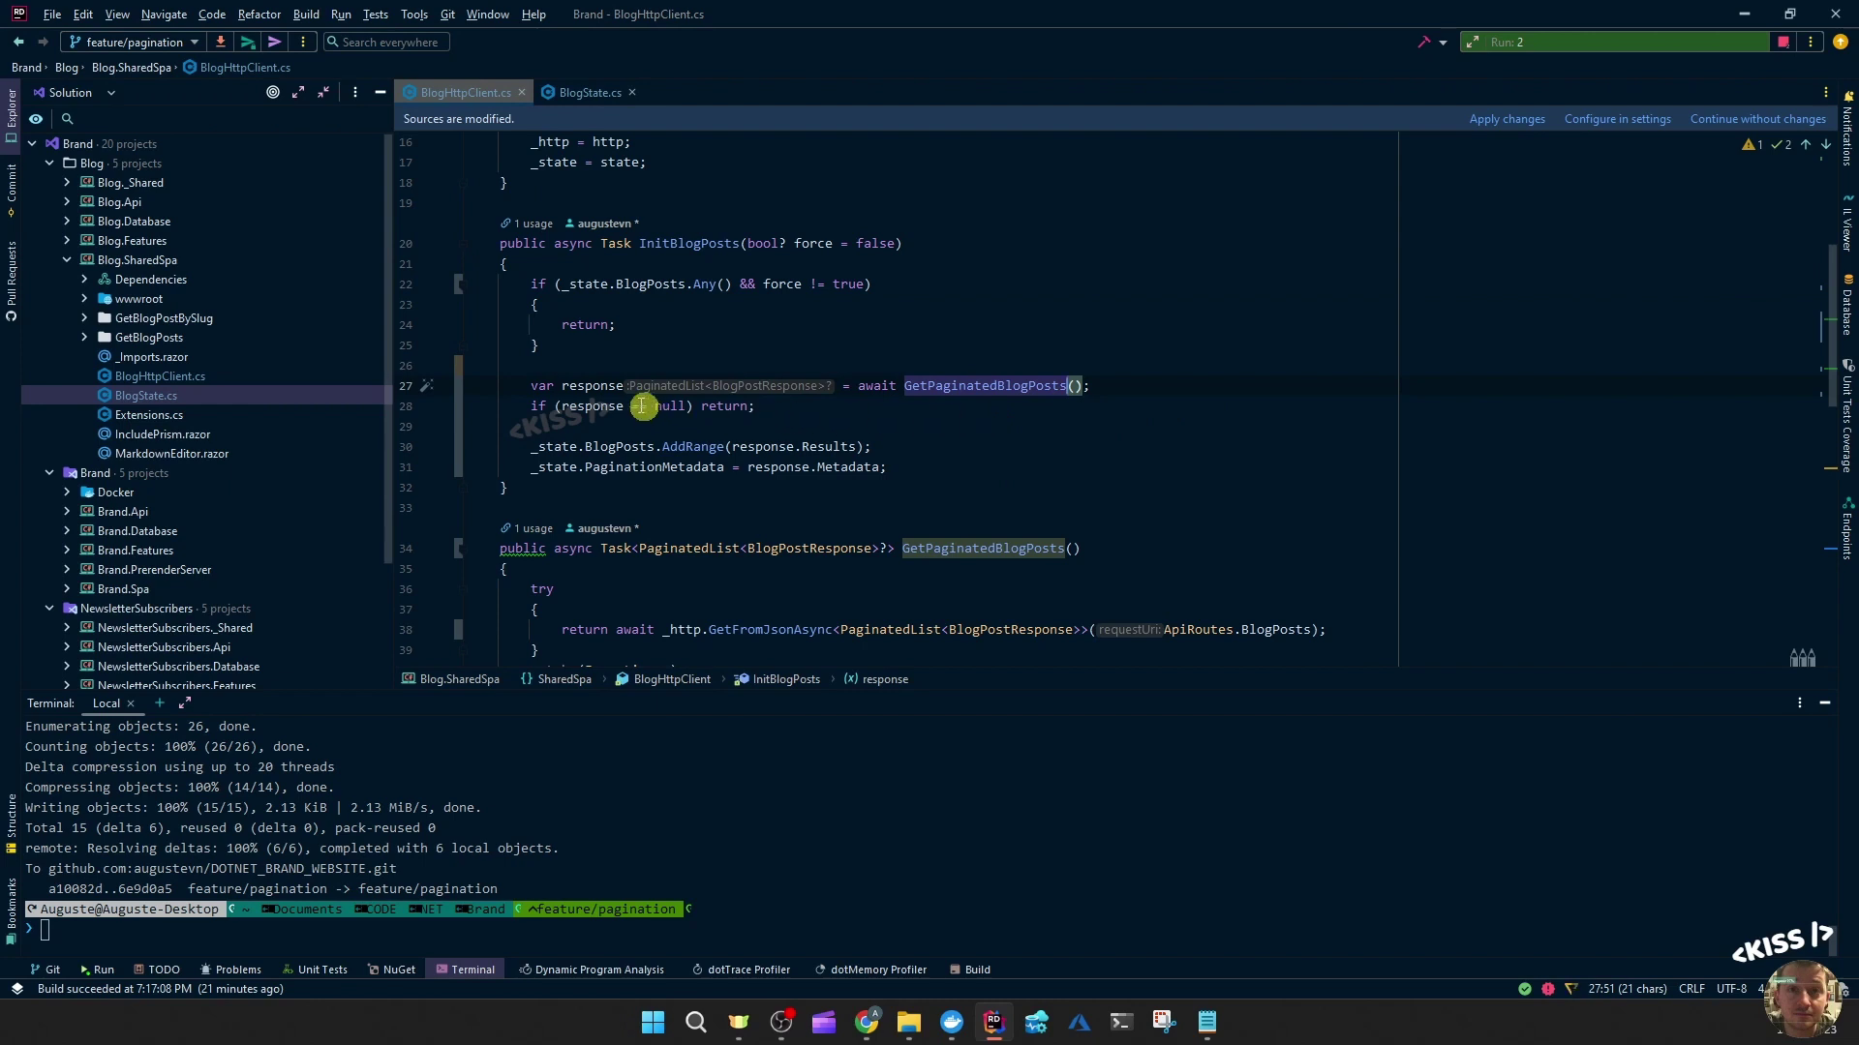
pyautogui.scroll(-3, 828, 435)
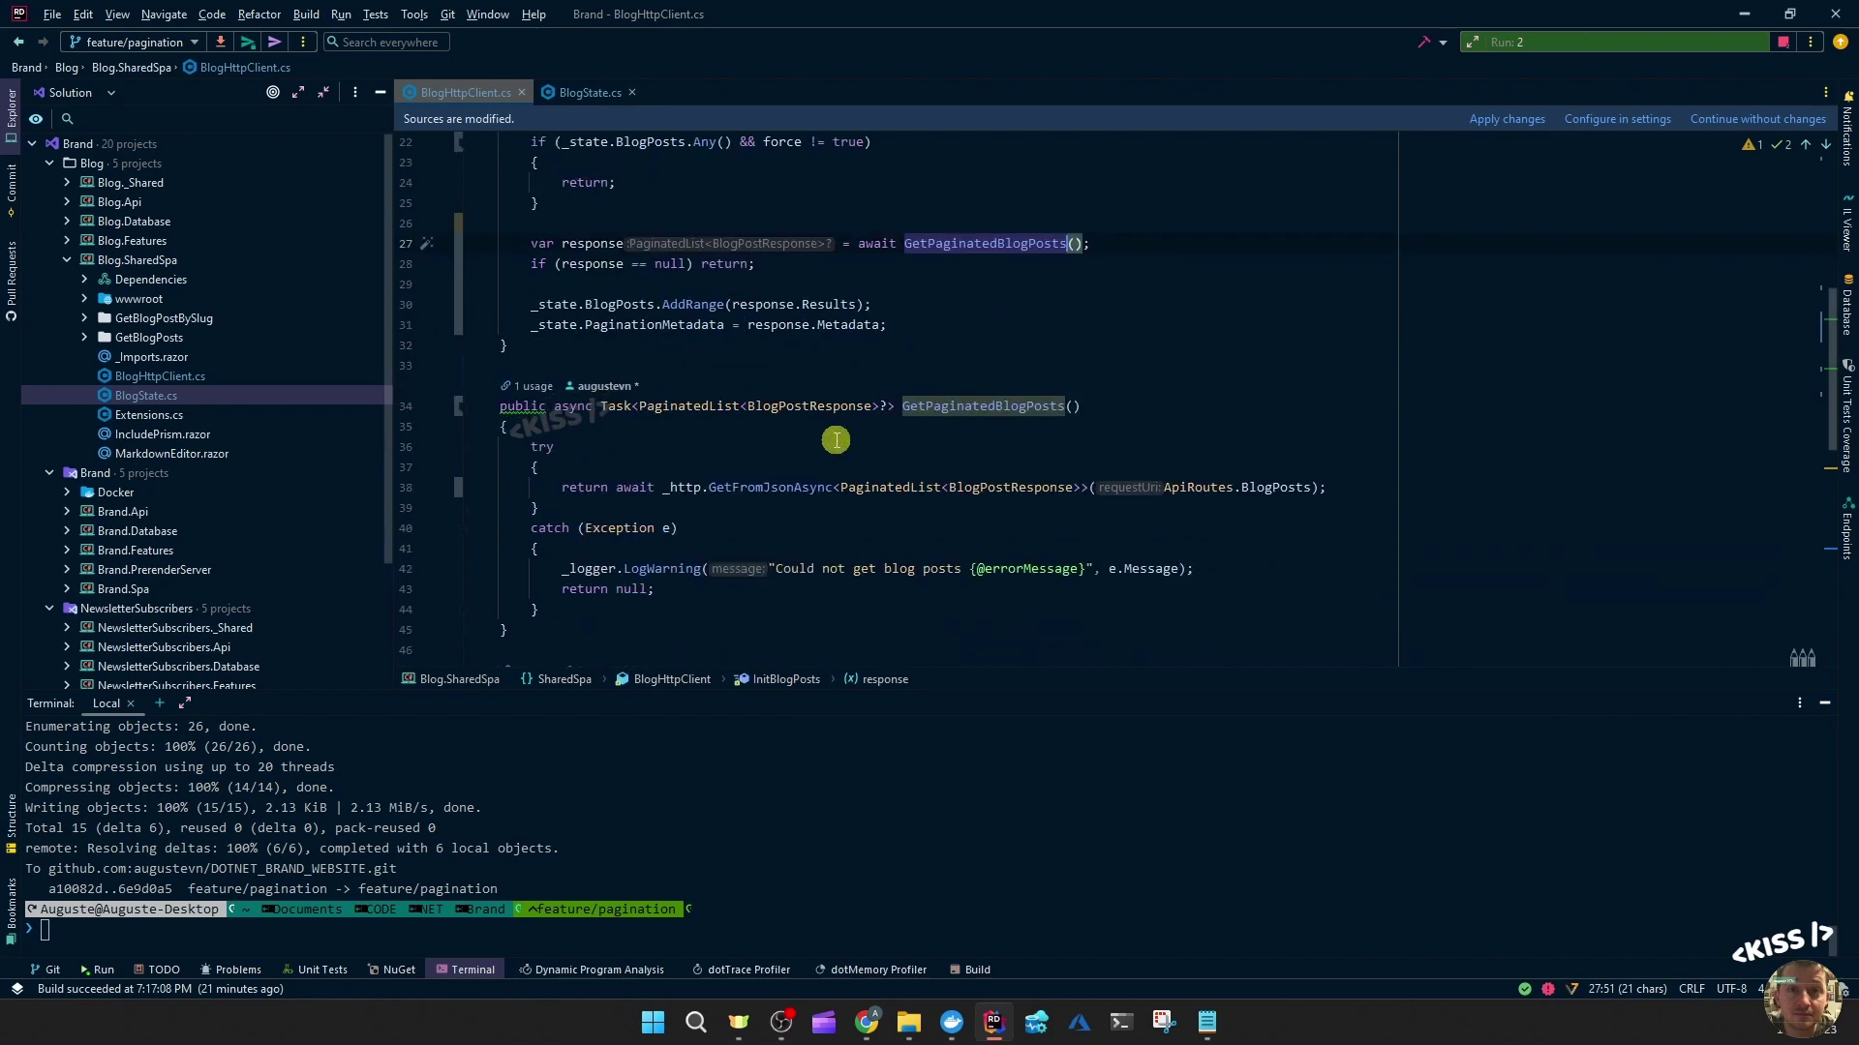
pyautogui.doubleClick(624, 305)
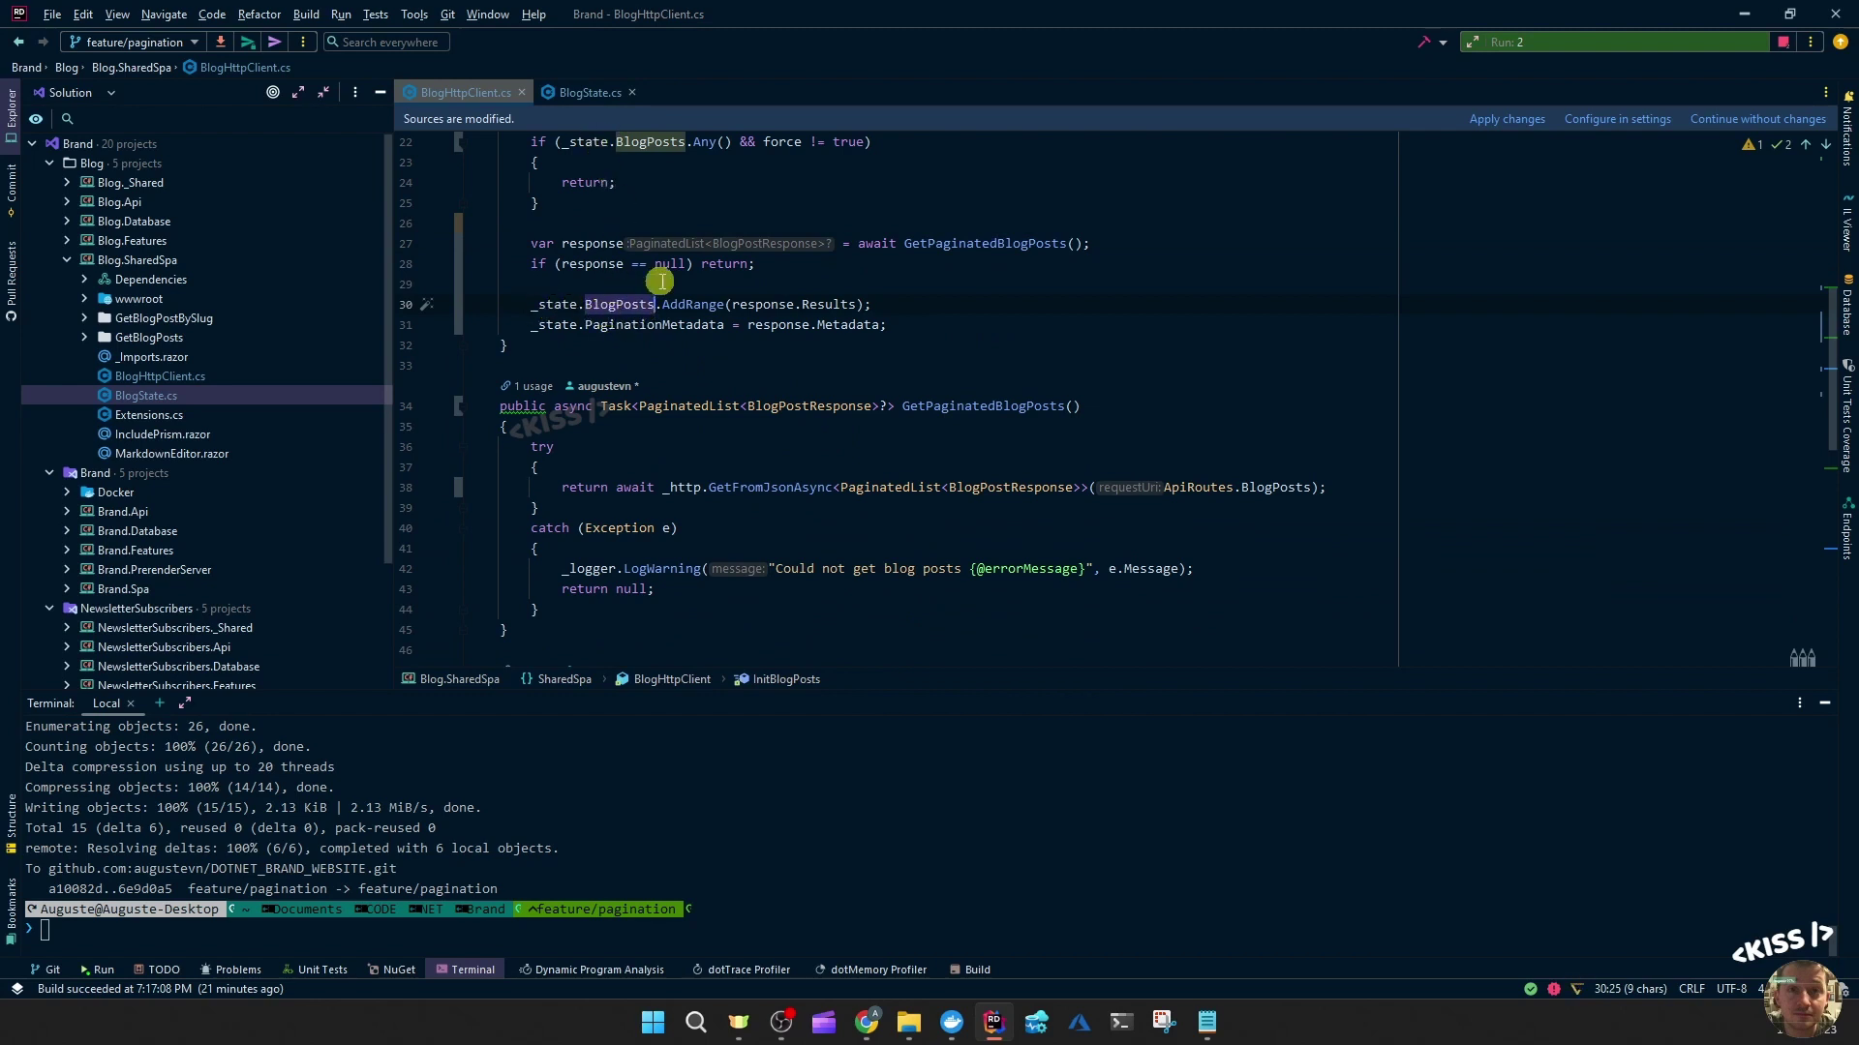
pyautogui.moveTo(864, 303); pyautogui.dragTo(733, 304)
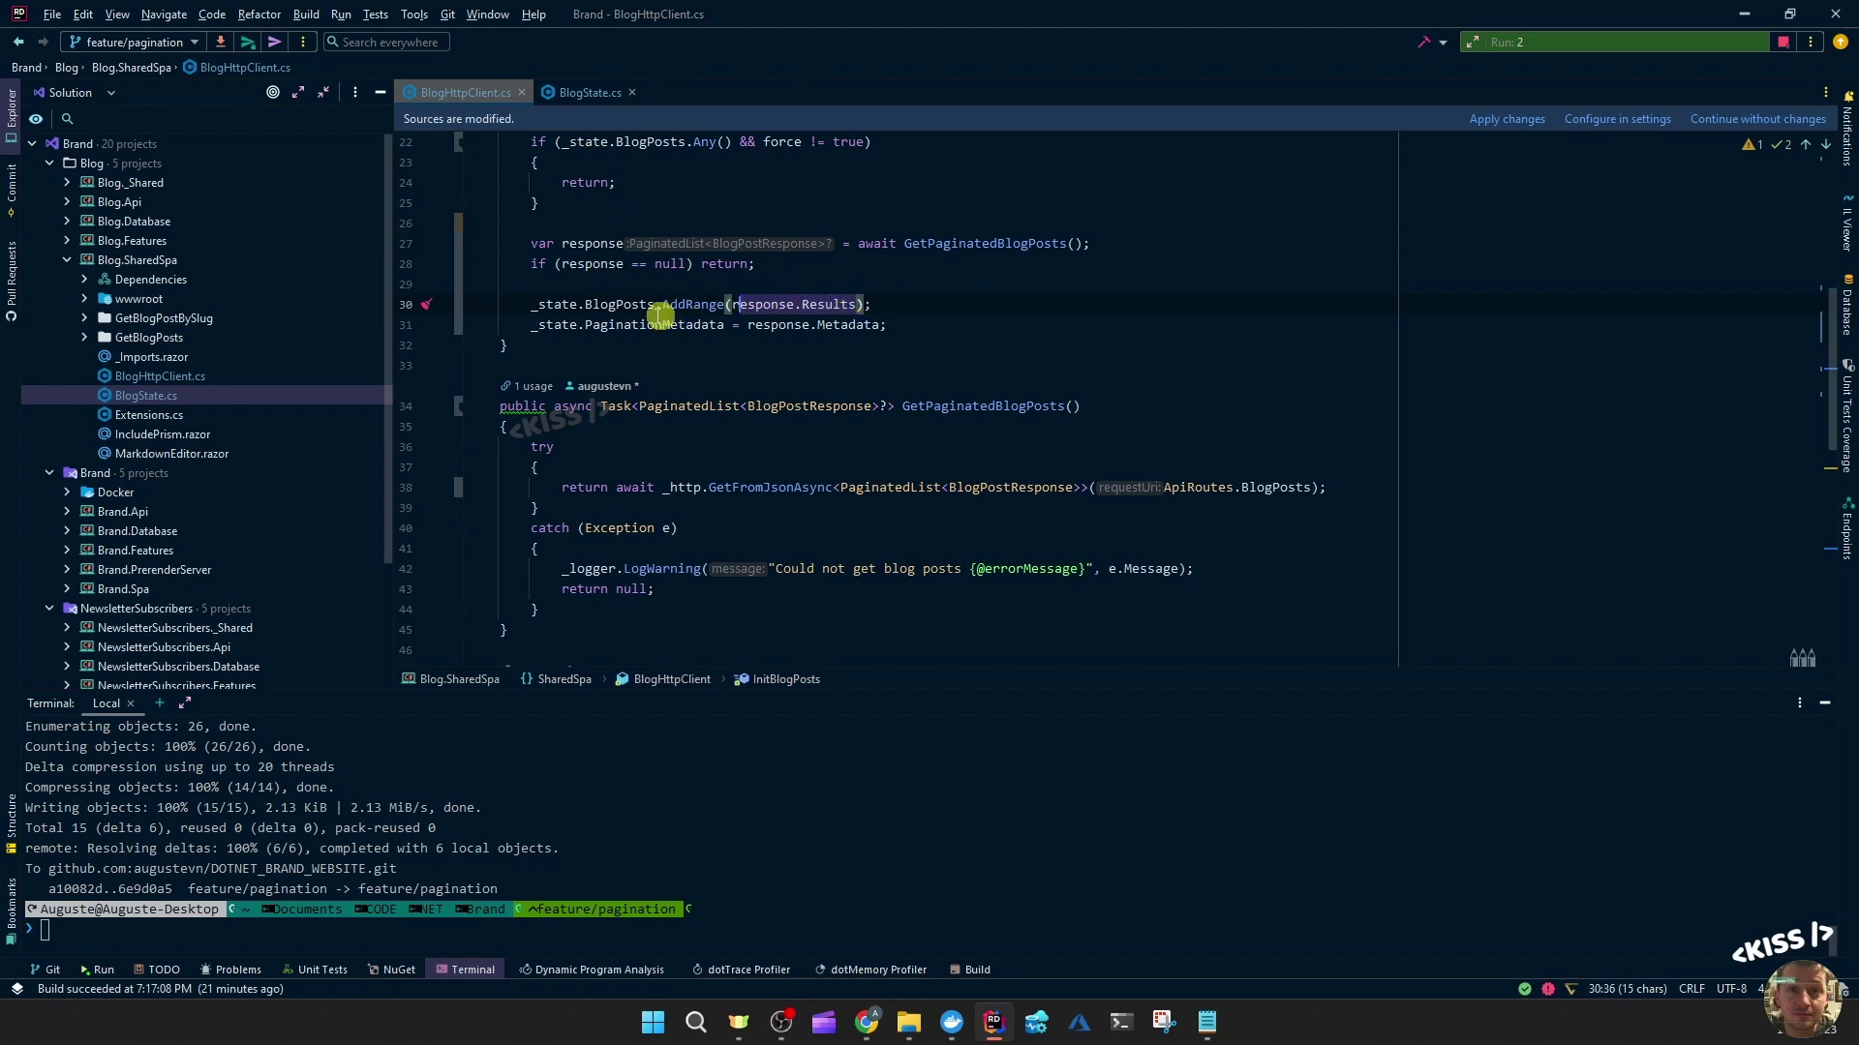
pyautogui.click(621, 304)
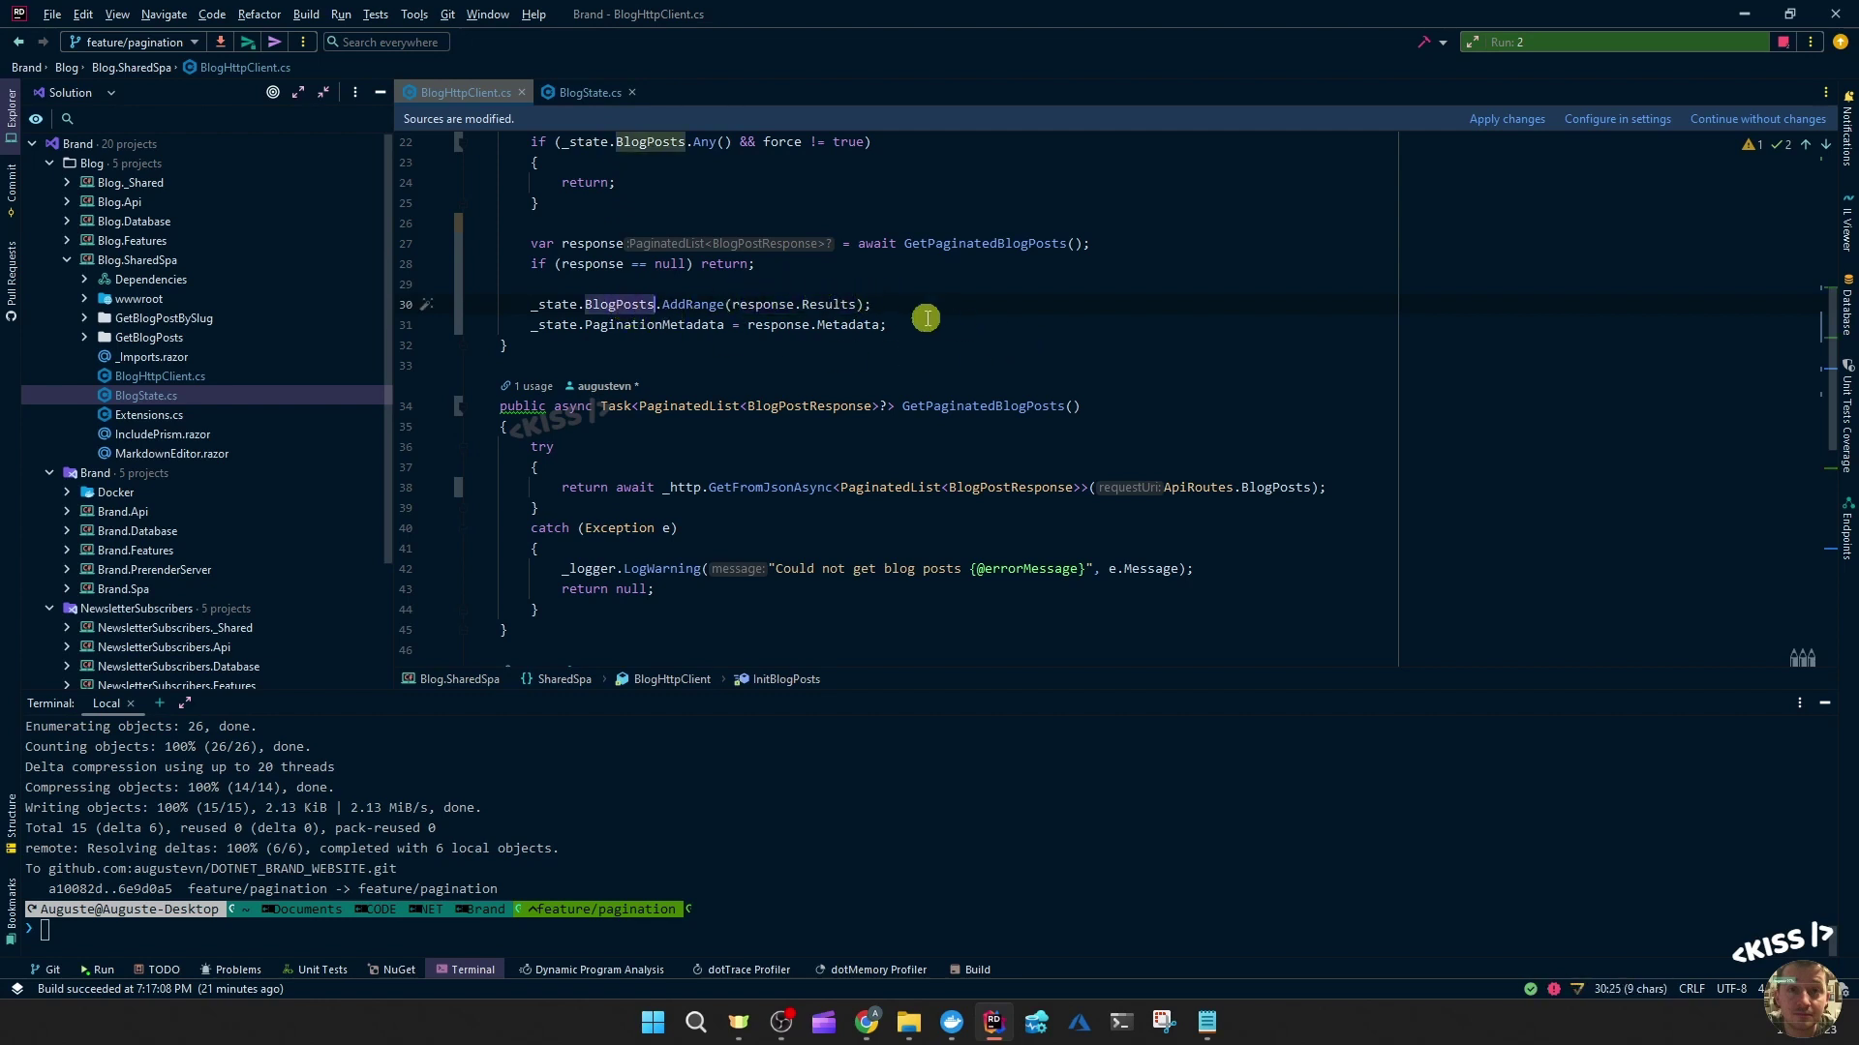
# - Check the PaginationMetadata assignment alongside the AddRange(response.Results) line
pyautogui.click(603, 324)
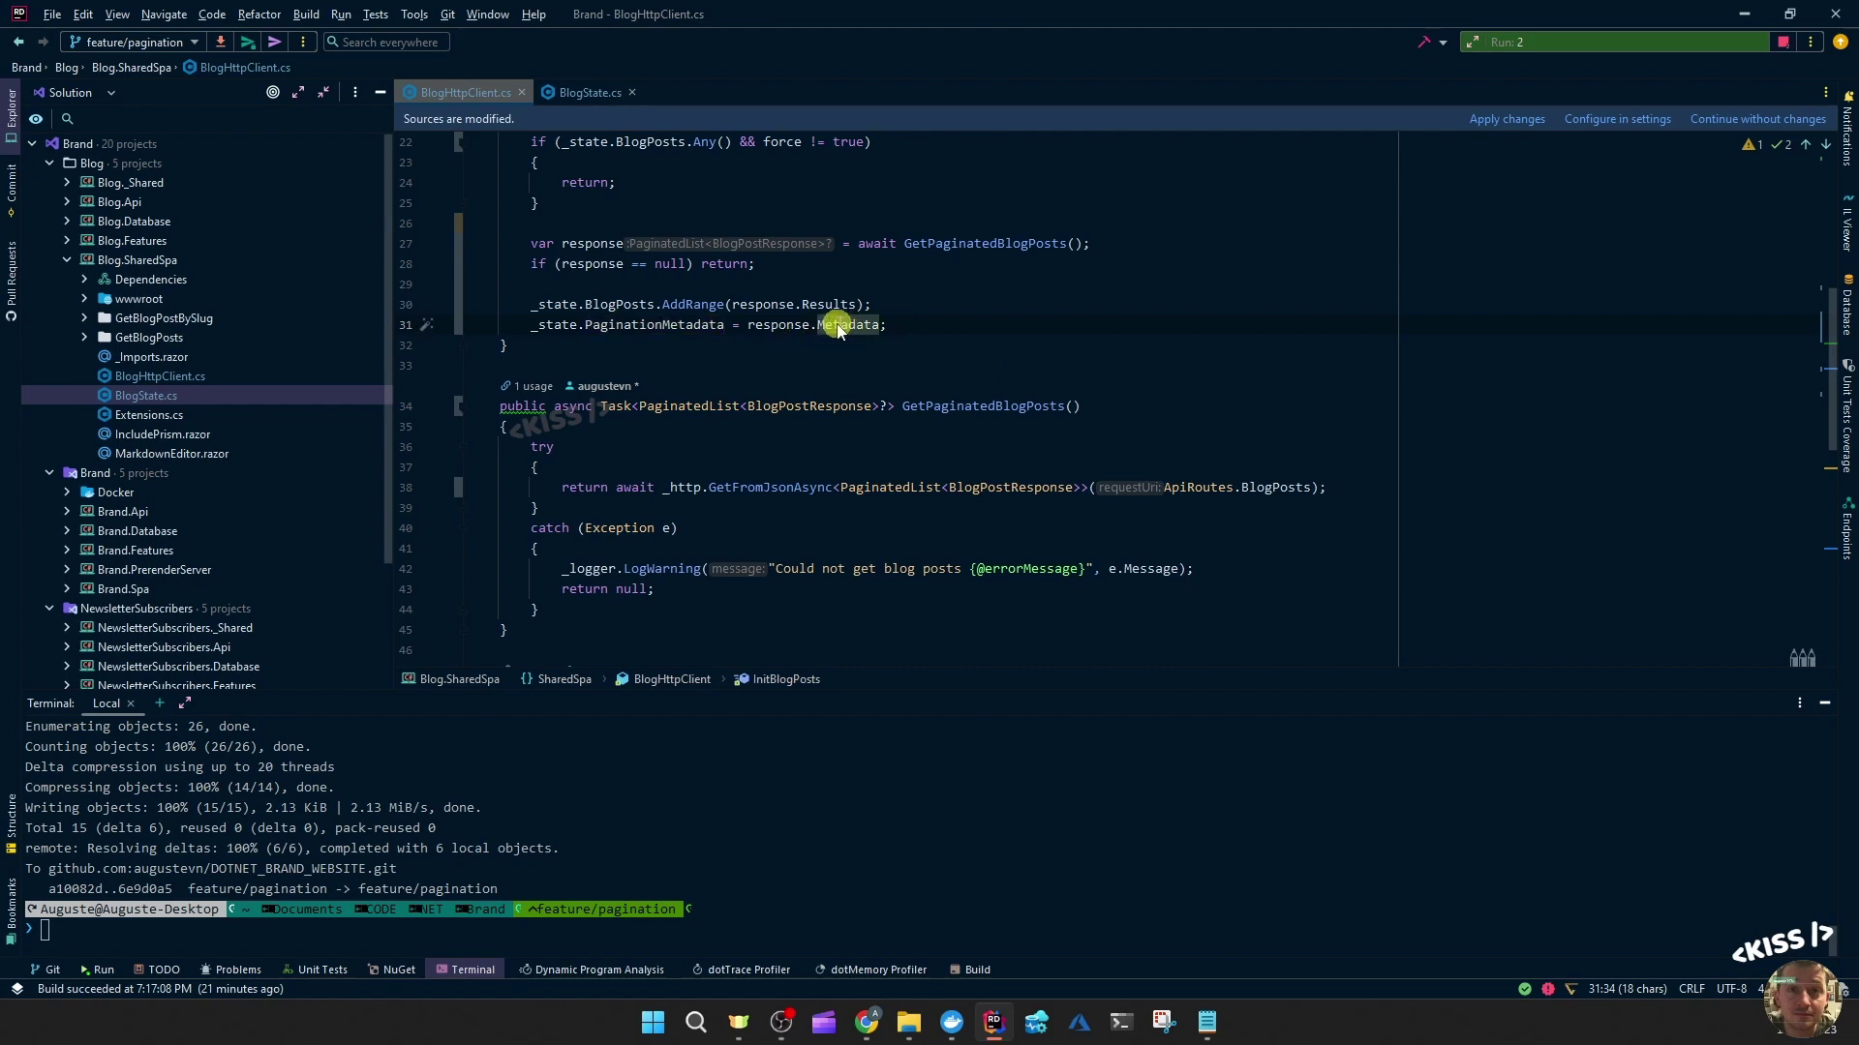
pyautogui.click(621, 325)
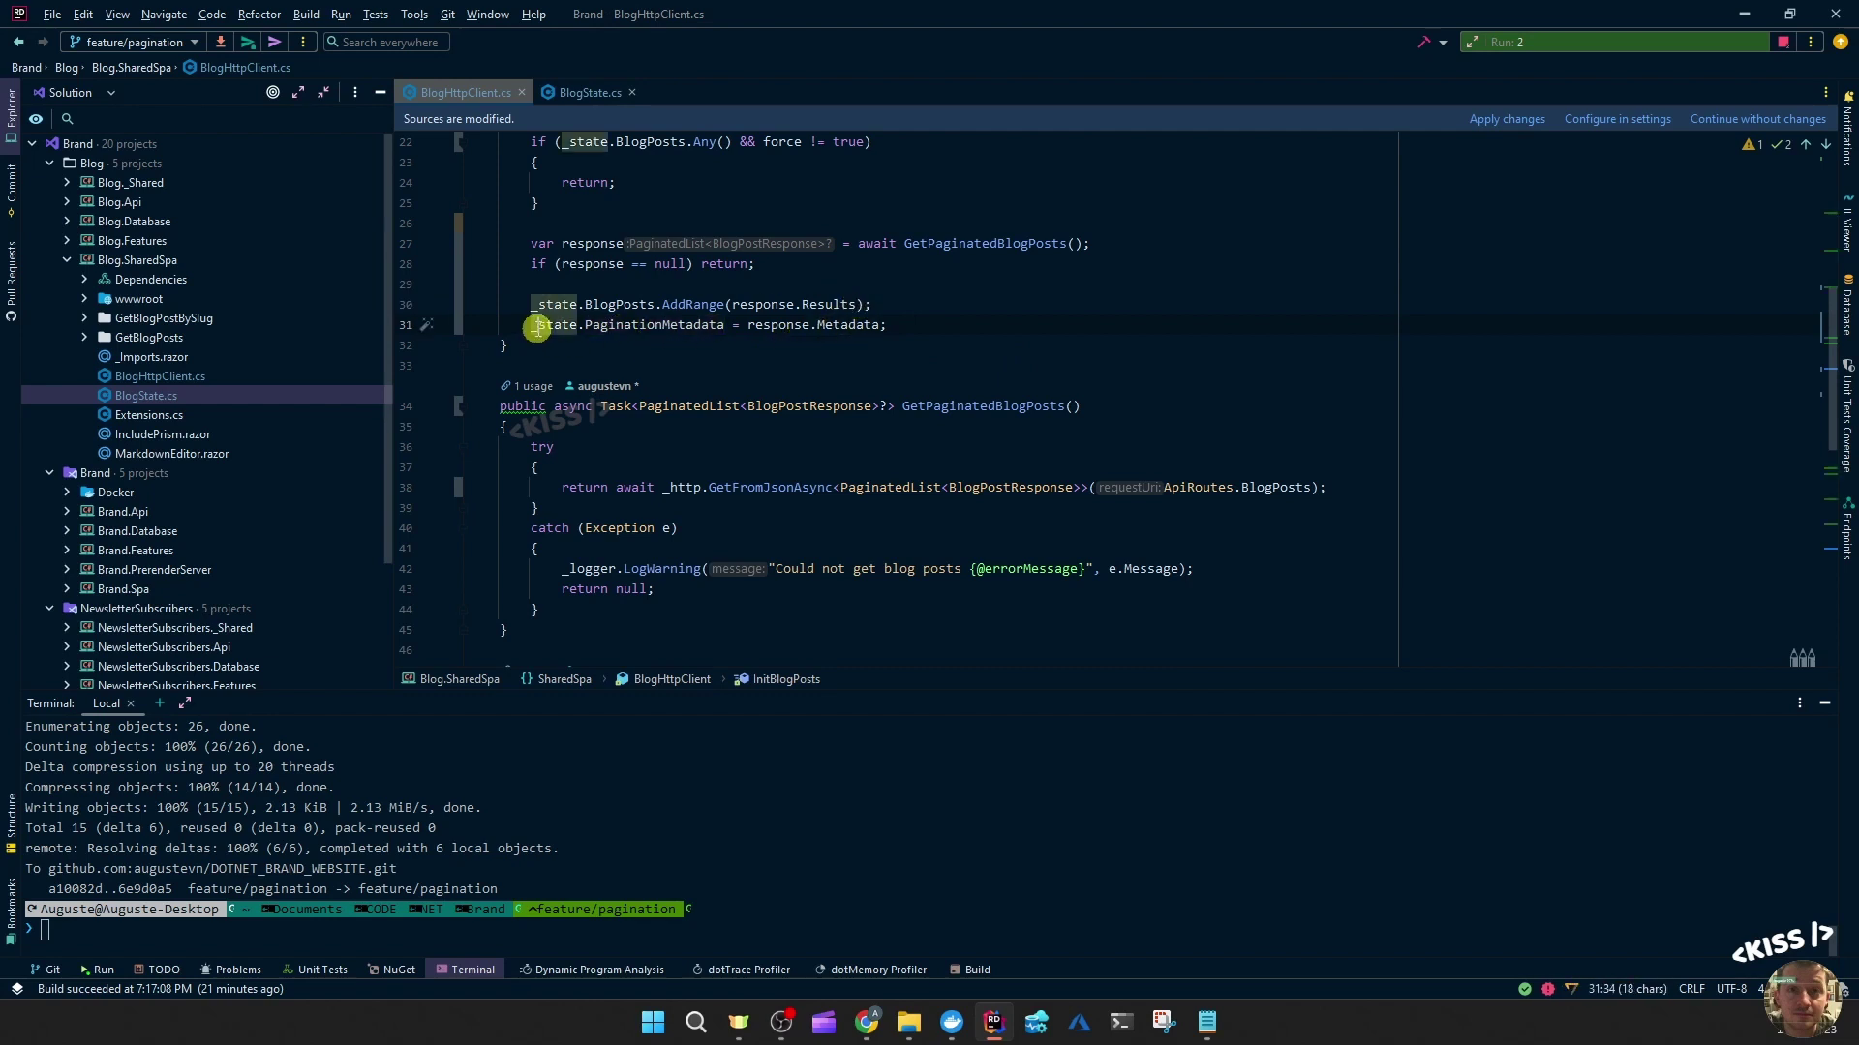
pyautogui.click(886, 304)
pyautogui.click(978, 326)
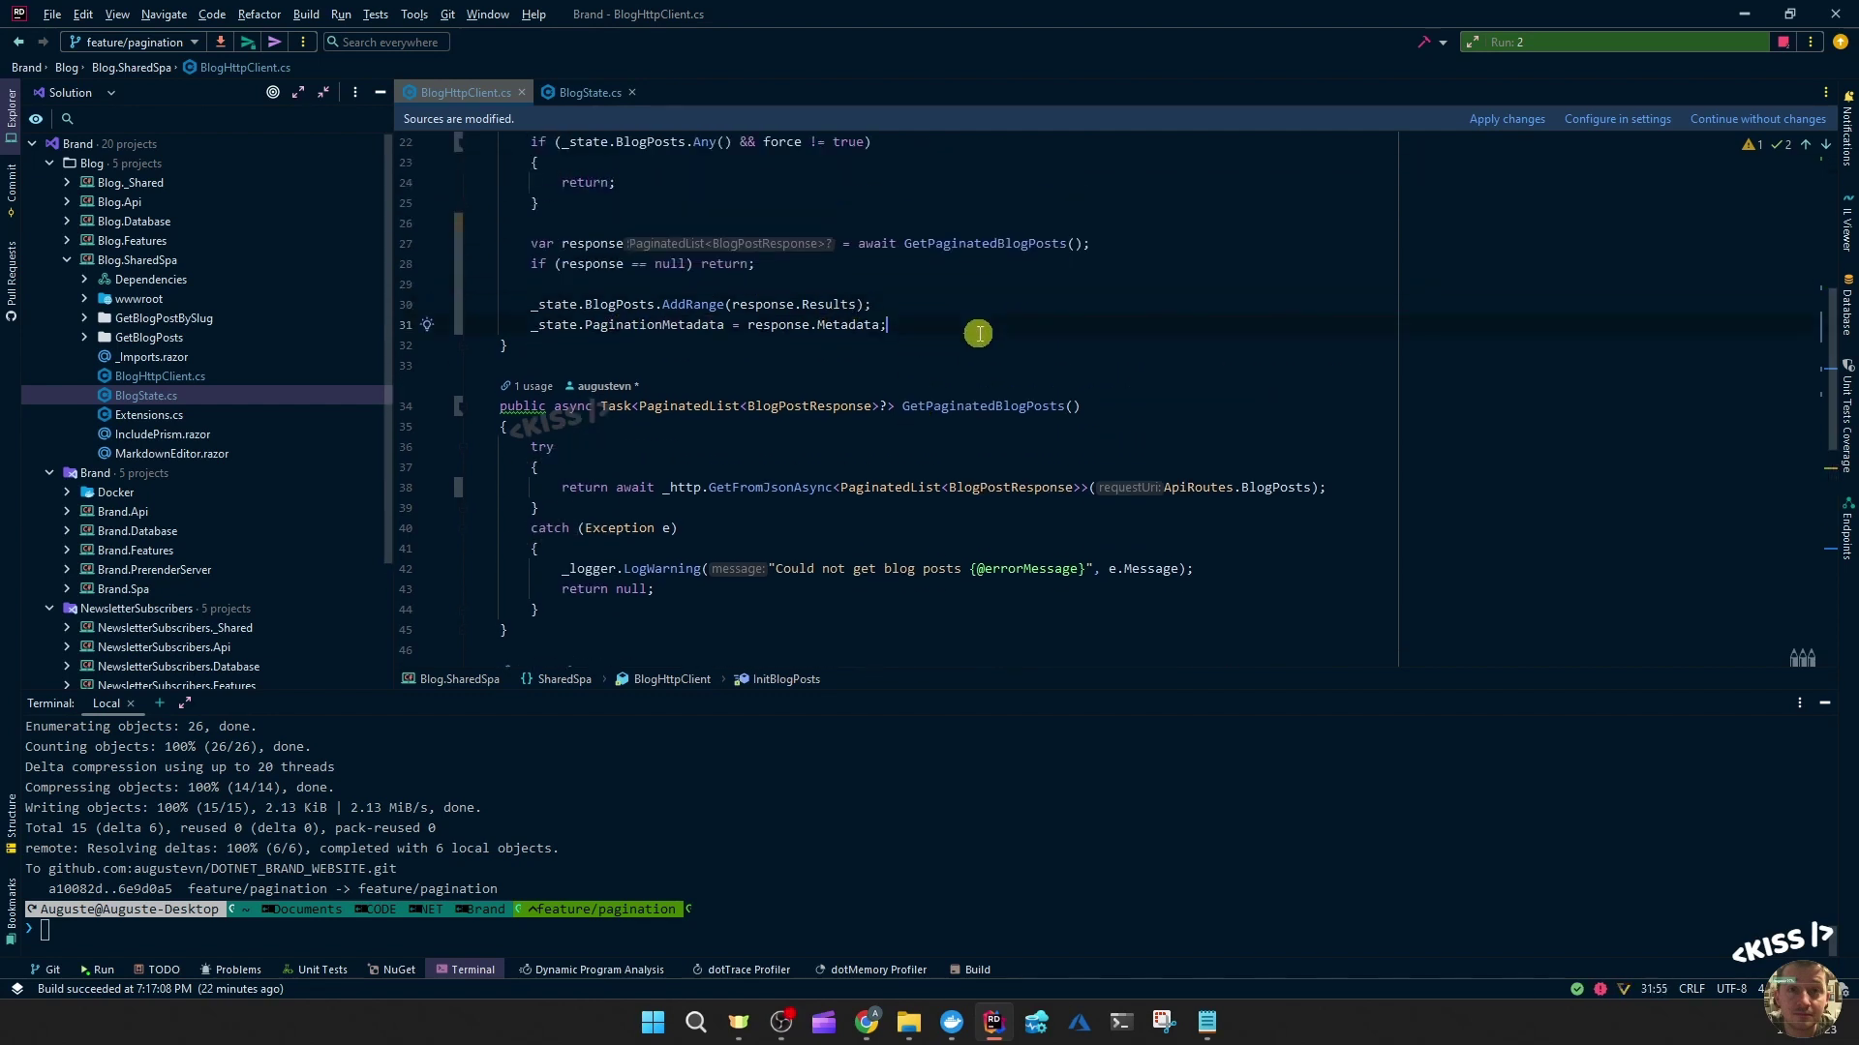
pyautogui.click(930, 303)
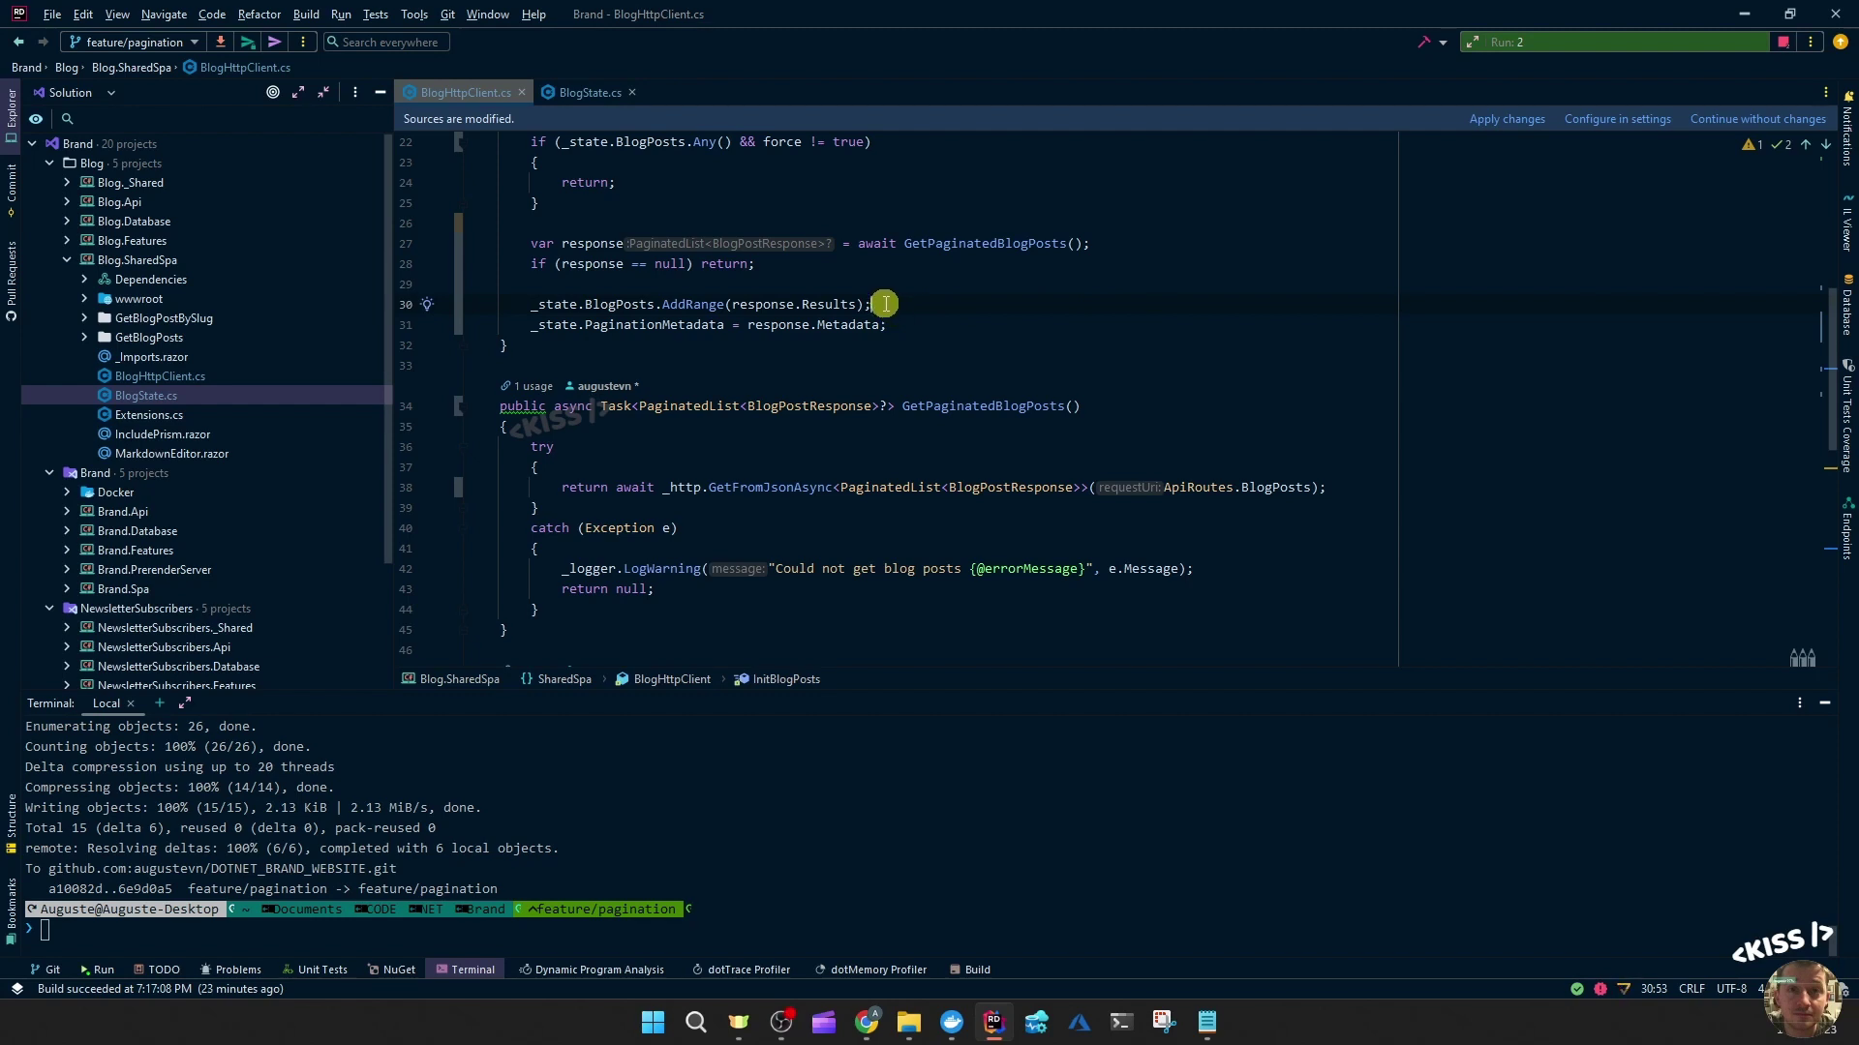
pyautogui.moveTo(884, 303); pyautogui.dragTo(524, 304)
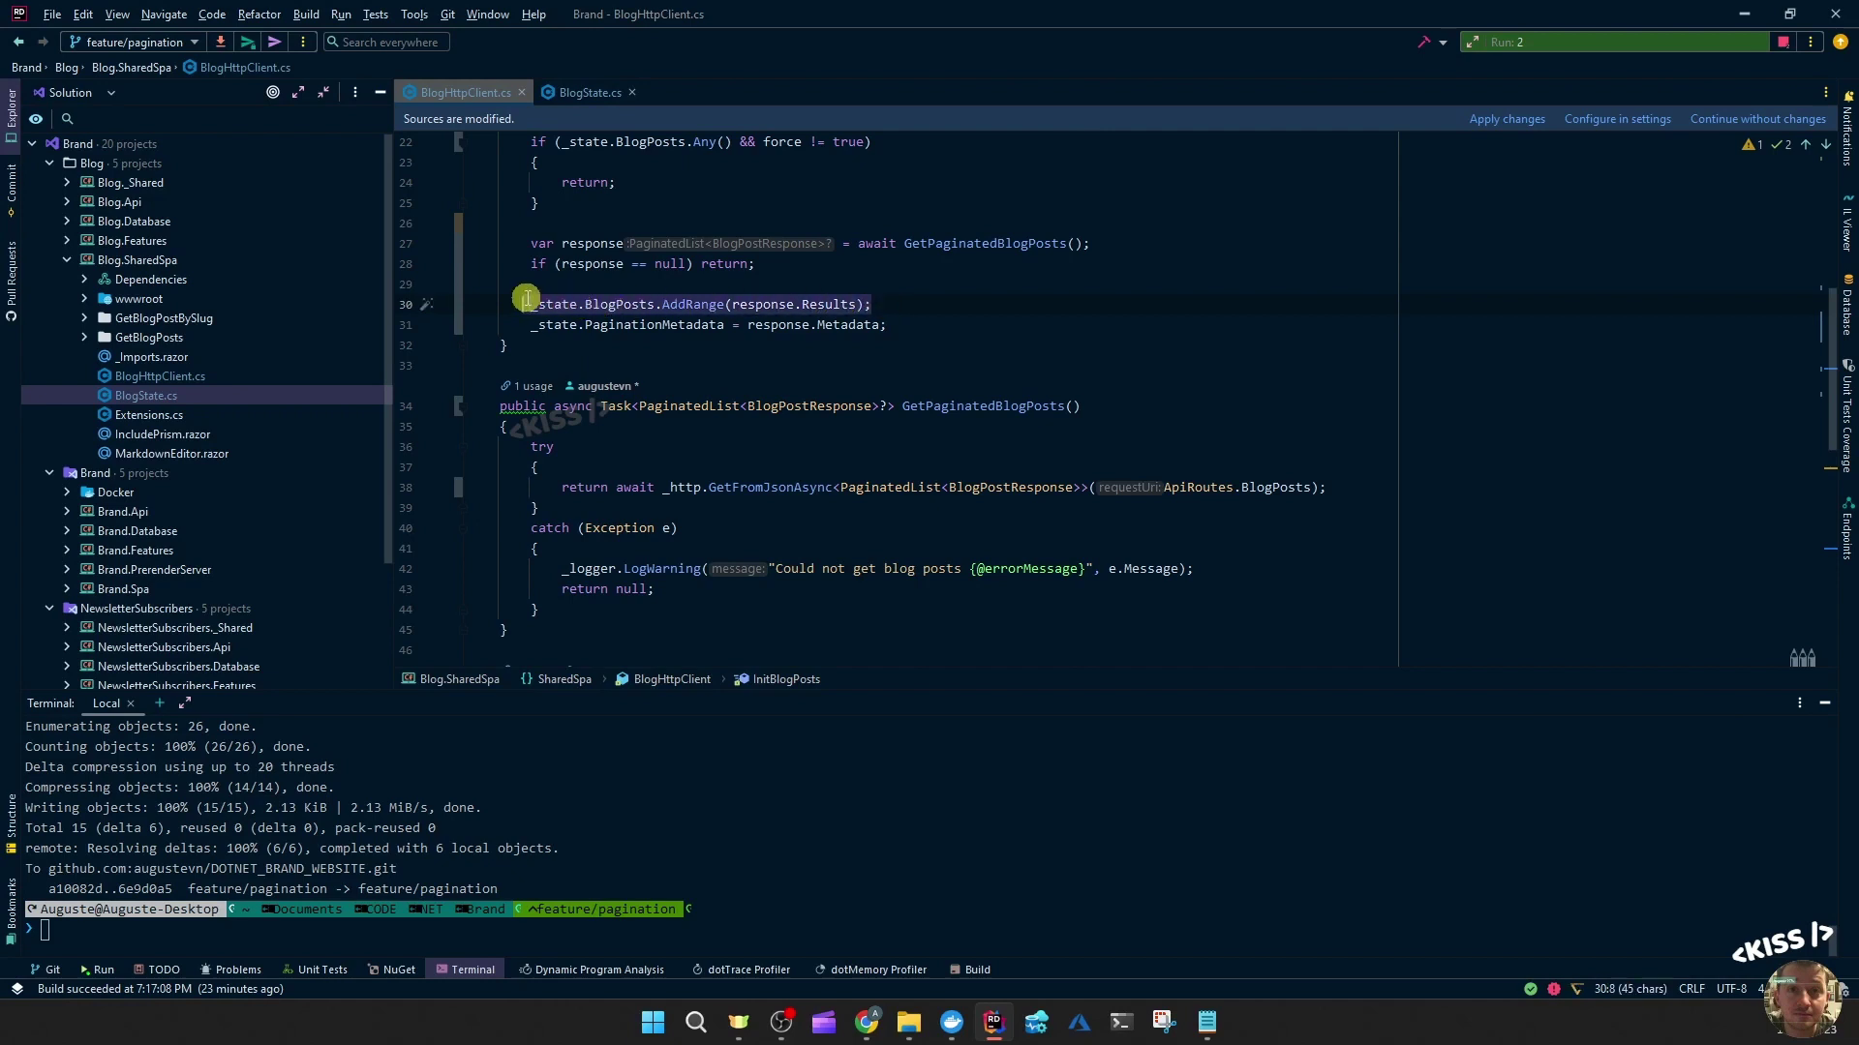
pyautogui.click(908, 300)
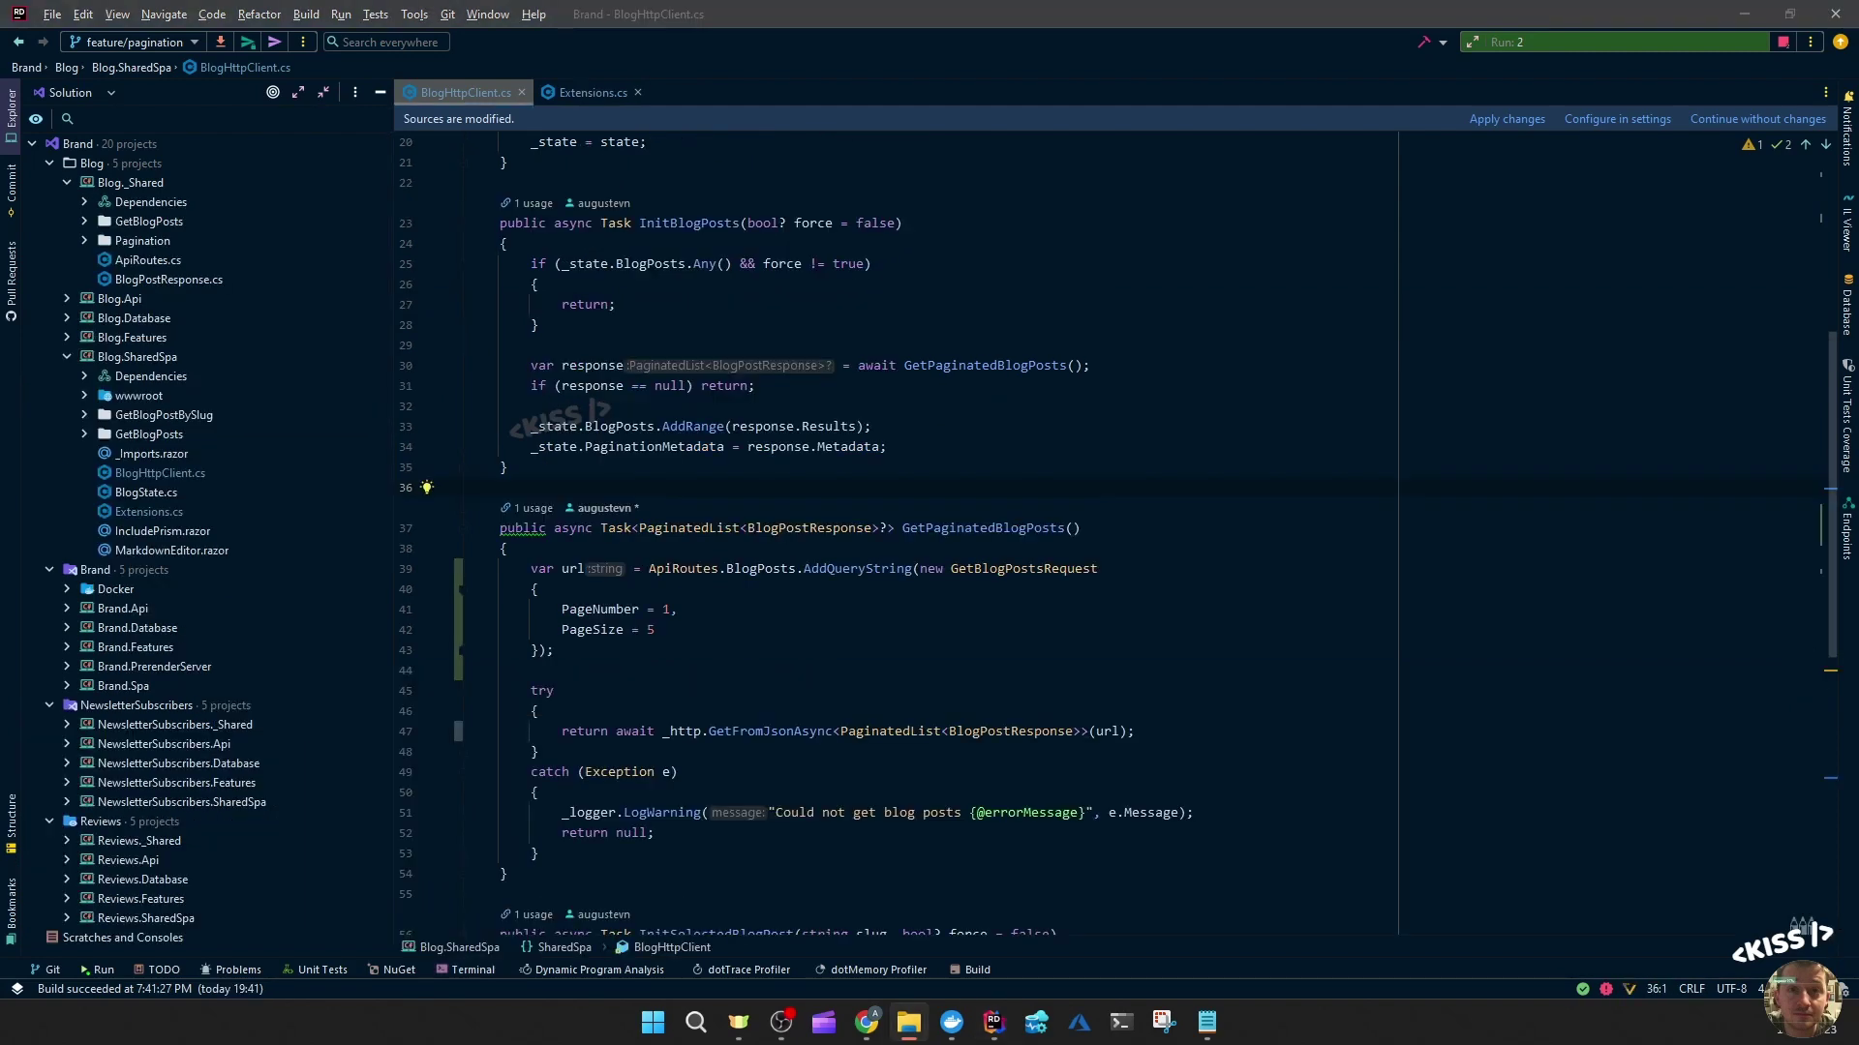
# - Inspect the GetBlogPostsRequest paging values and open the AddQueryString definition
pyautogui.click(980, 567)
pyautogui.scroll(-2, 1035, 541)
pyautogui.moveTo(660, 488); pyautogui.dragTo(512, 446)
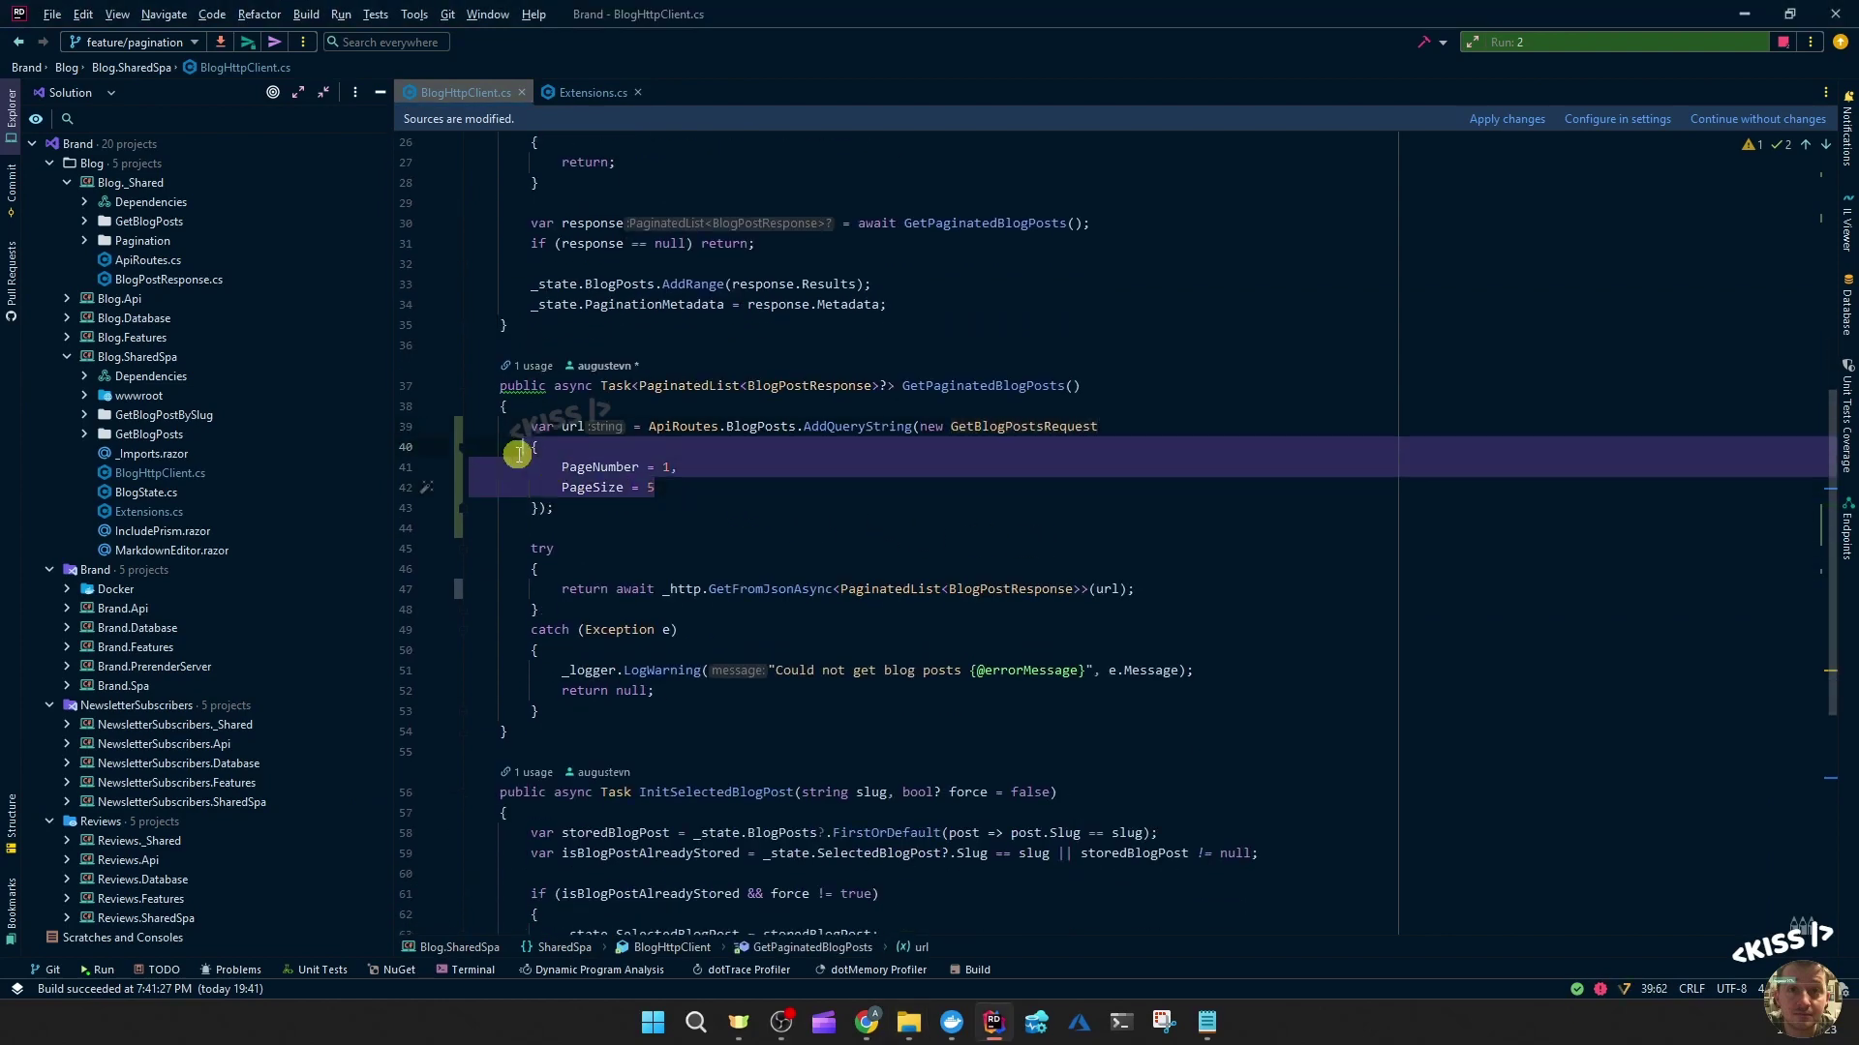
pyautogui.click(732, 523)
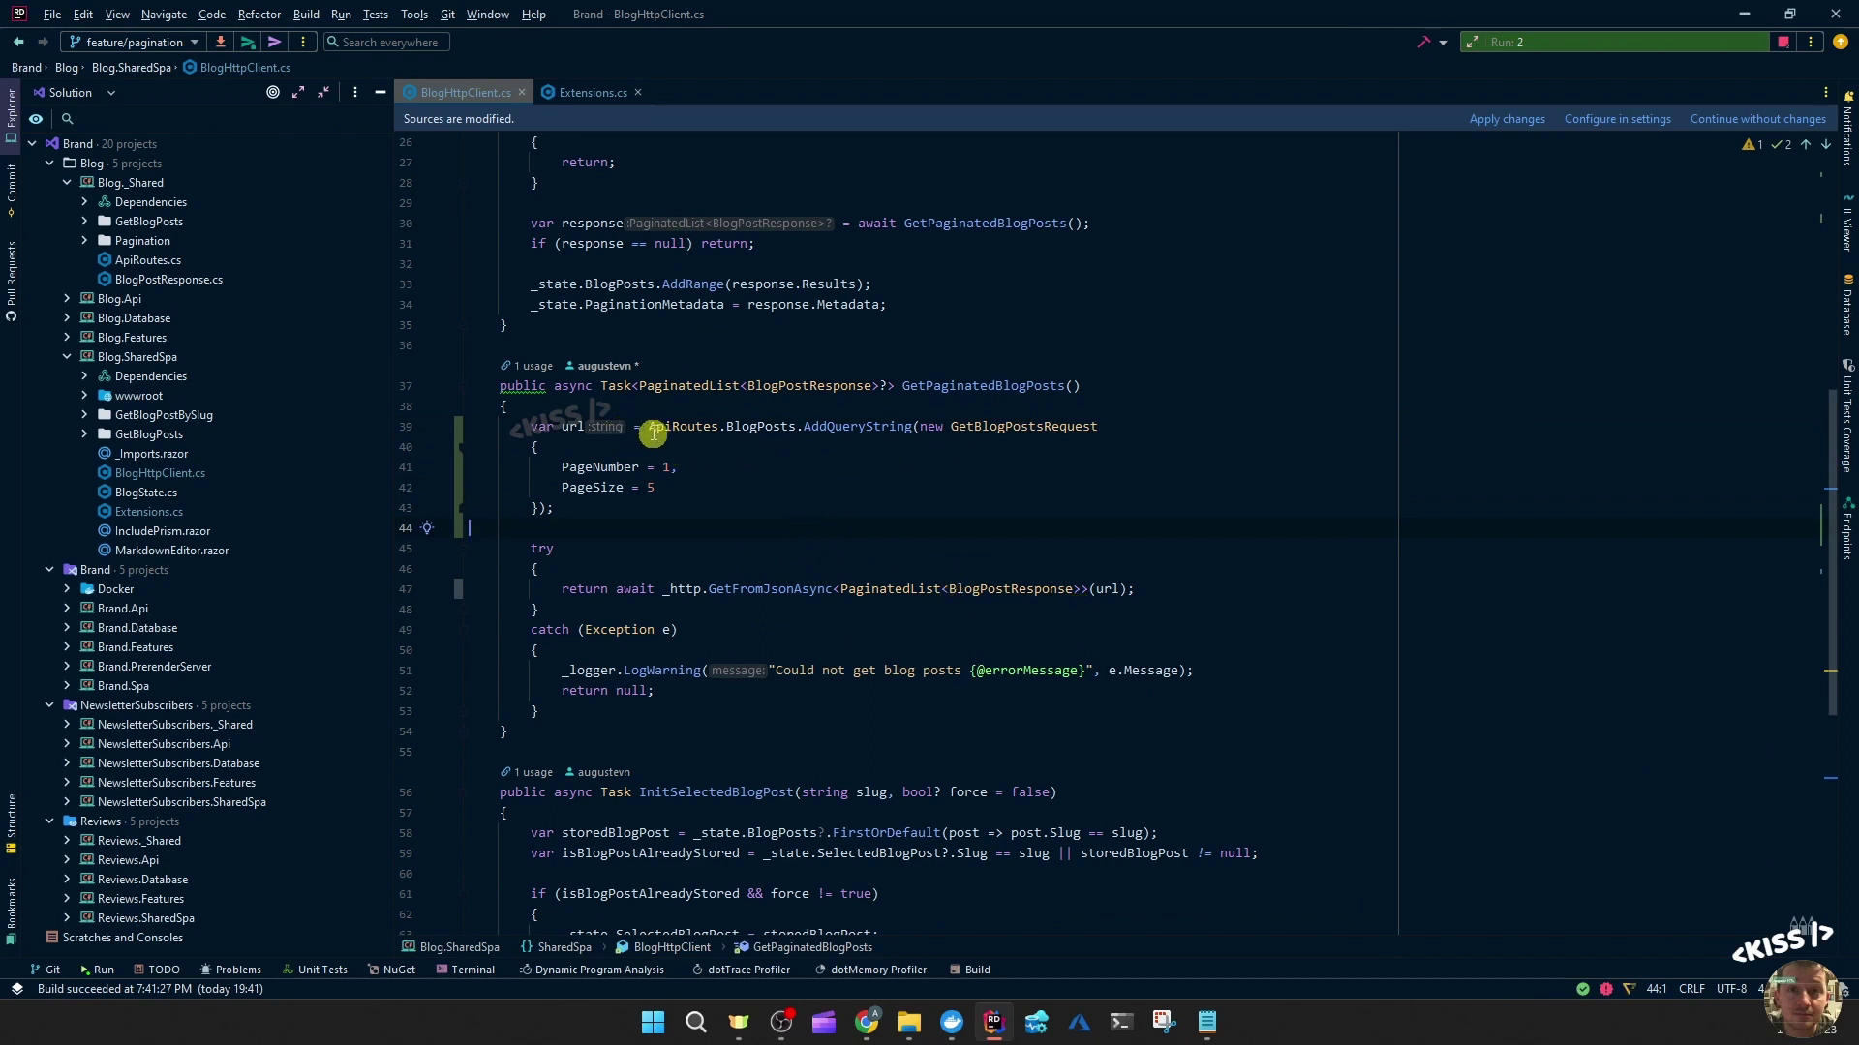
pyautogui.click(722, 467)
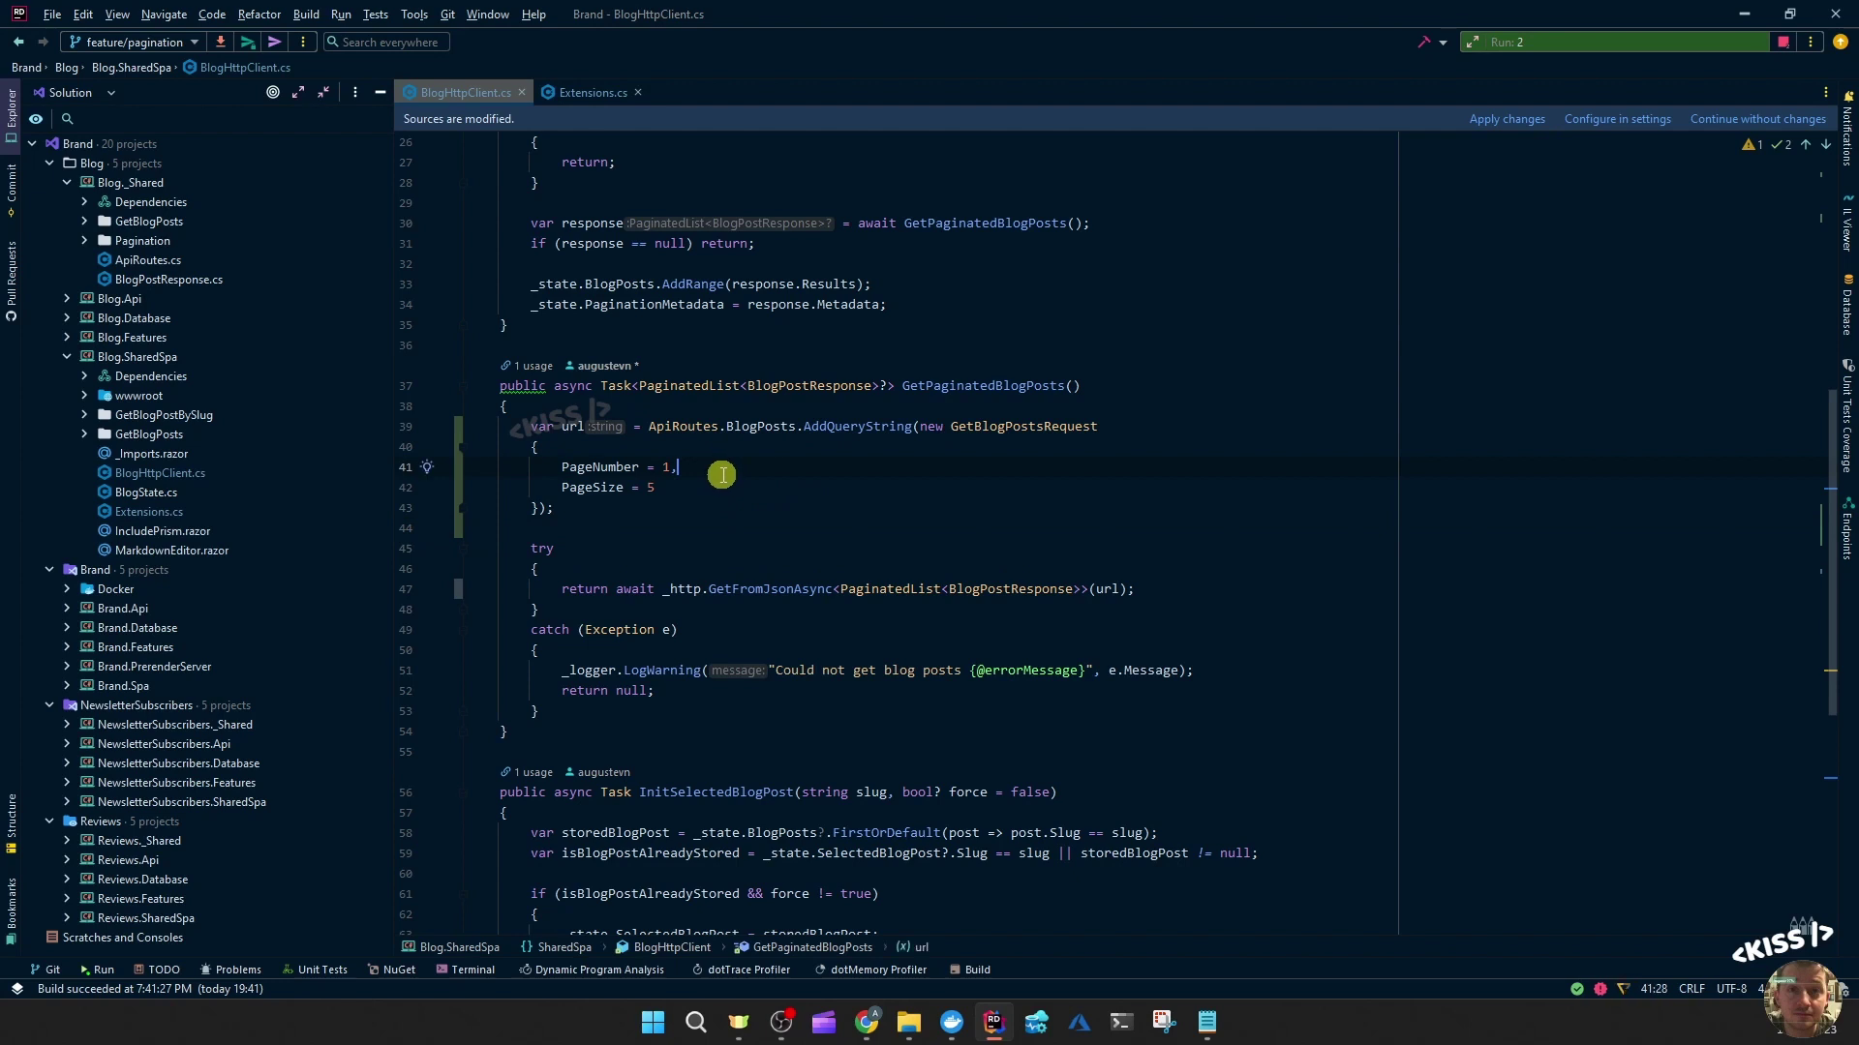
pyautogui.keyDown('ctrl'); pyautogui.click(856, 433); pyautogui.keyUp('ctrl')
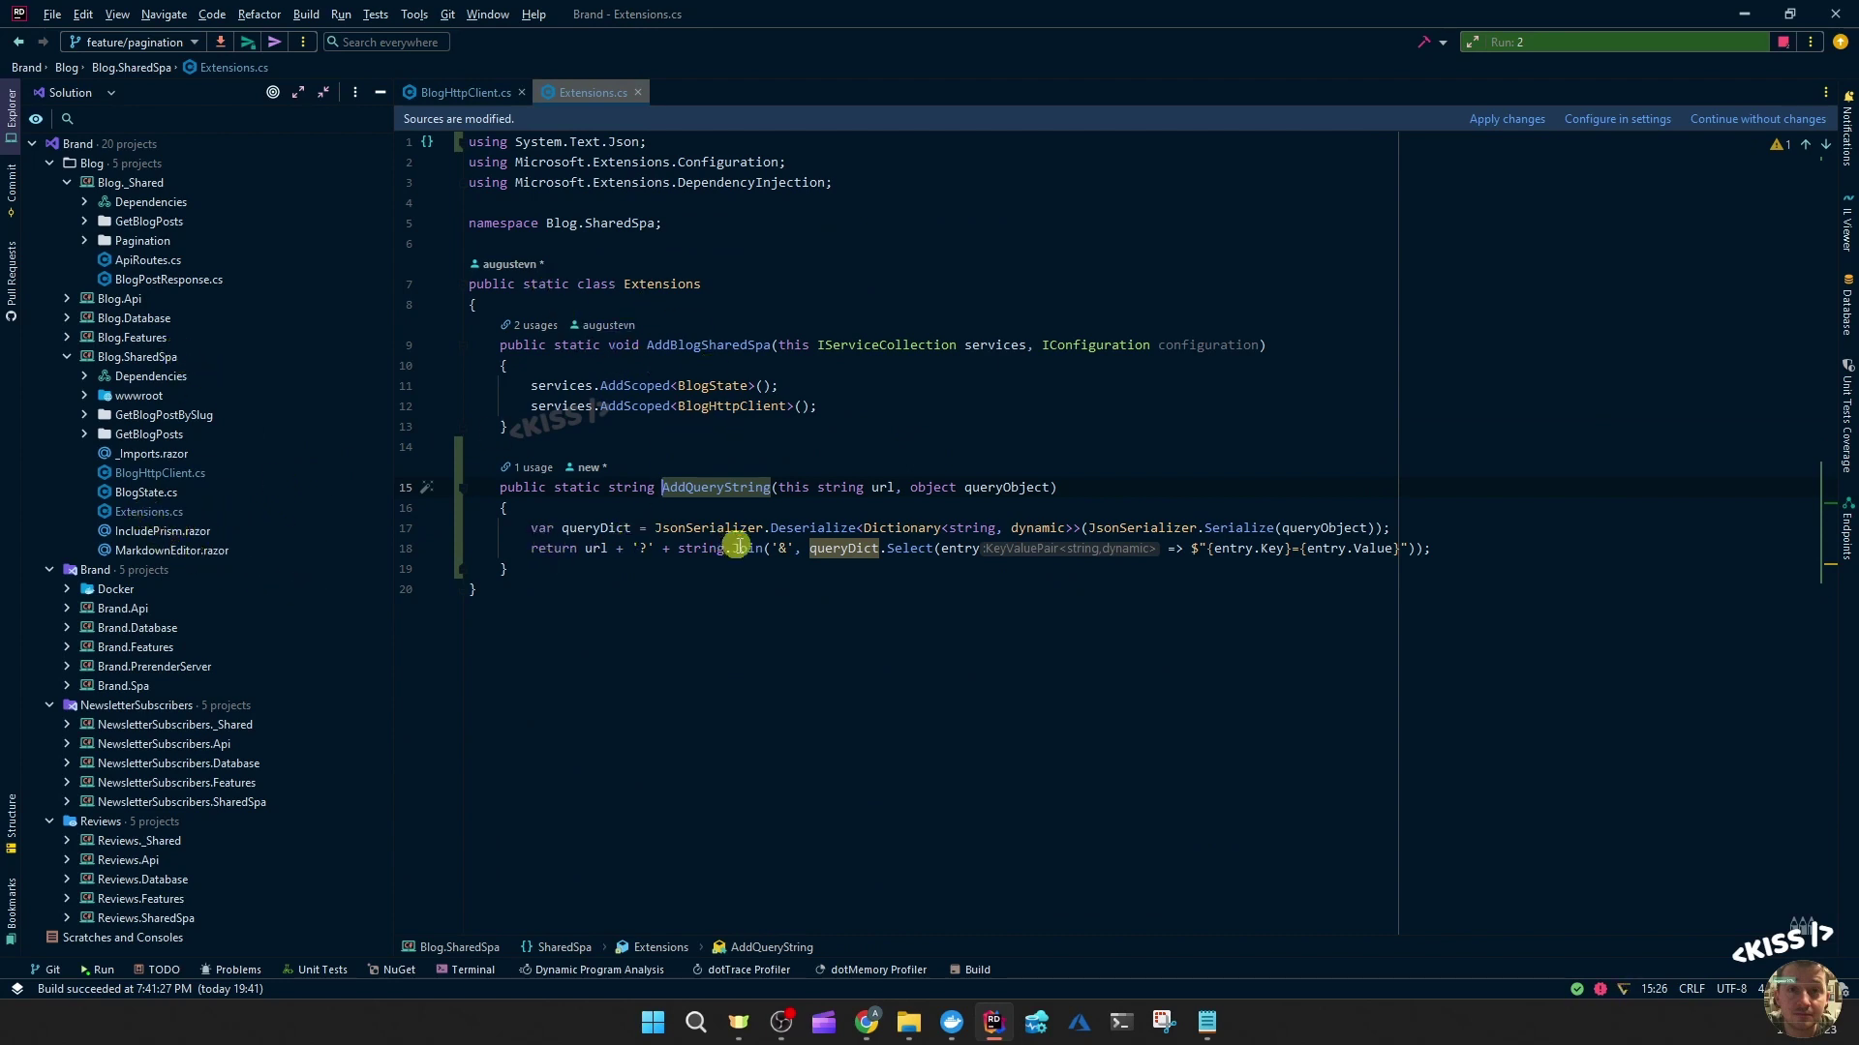
# - Compare AddQueryString's query parameter with the ApiRoutes.BlogPosts route, then switch to flurl.dev
pyautogui.moveTo(910, 486); pyautogui.dragTo(1049, 487)
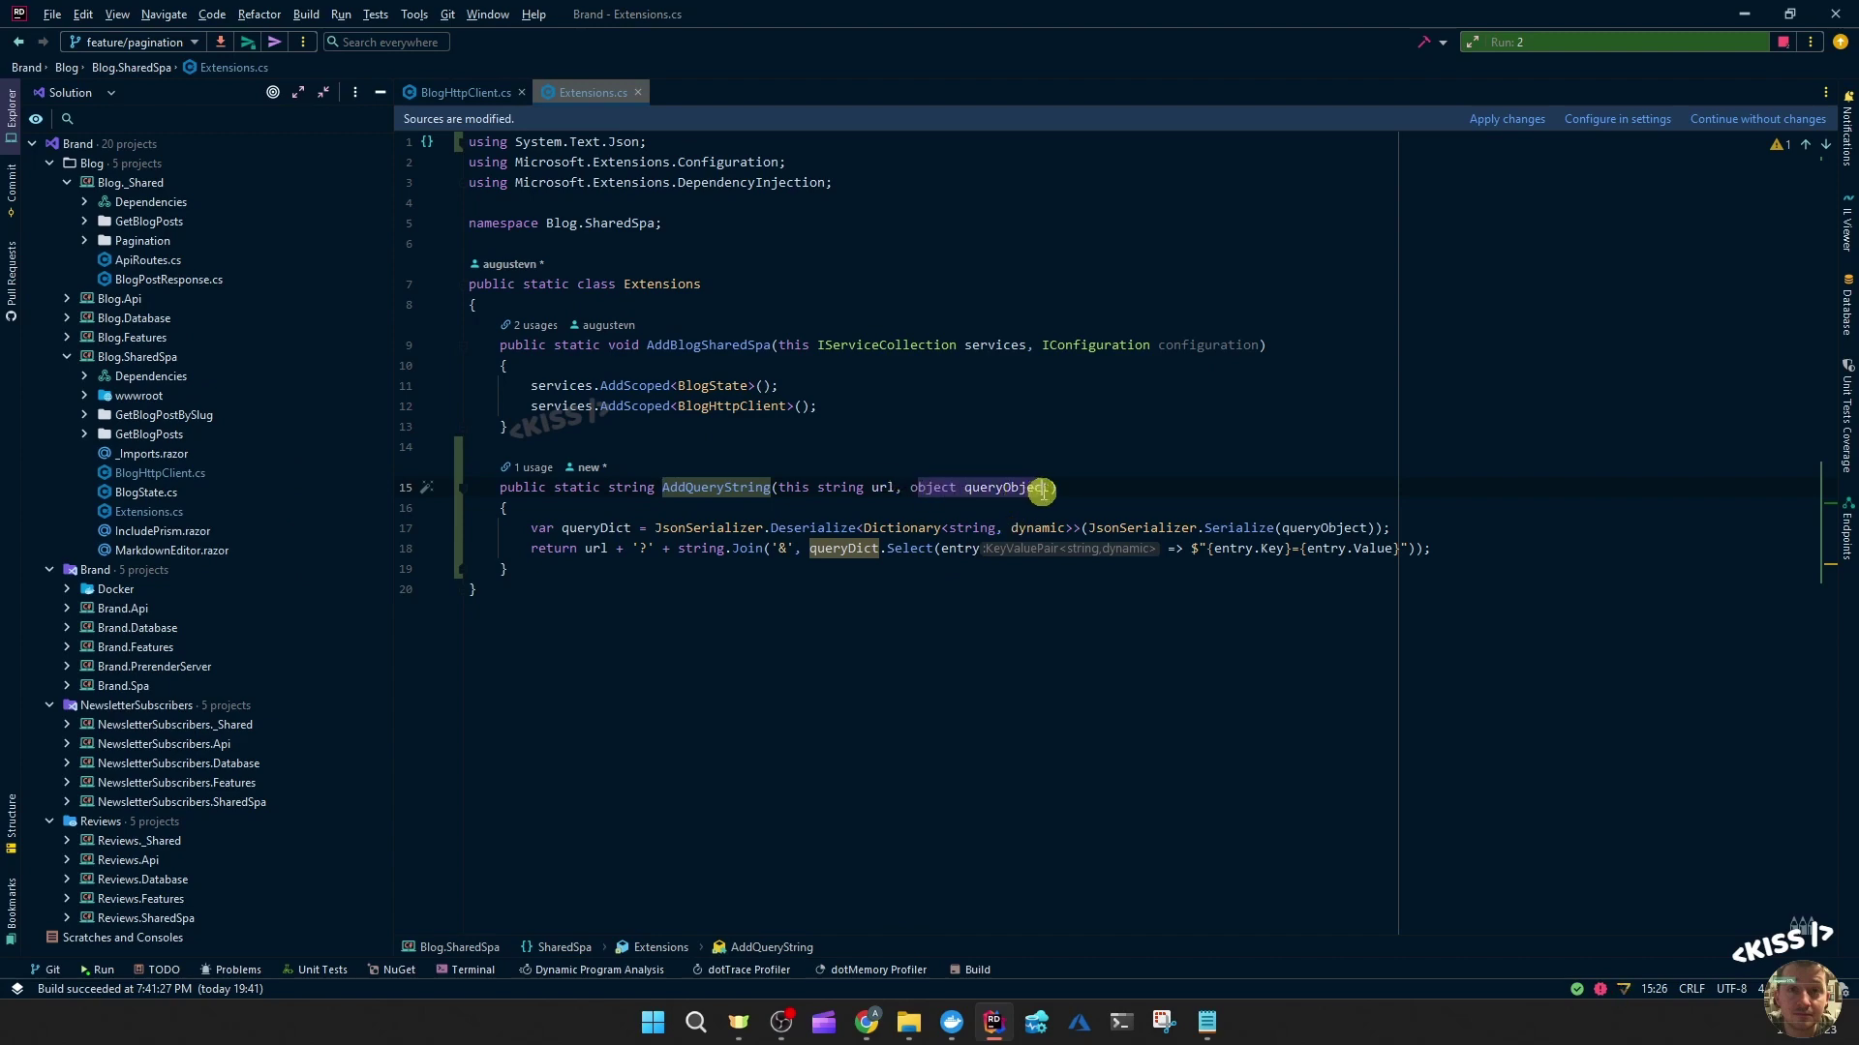
pyautogui.click(464, 91)
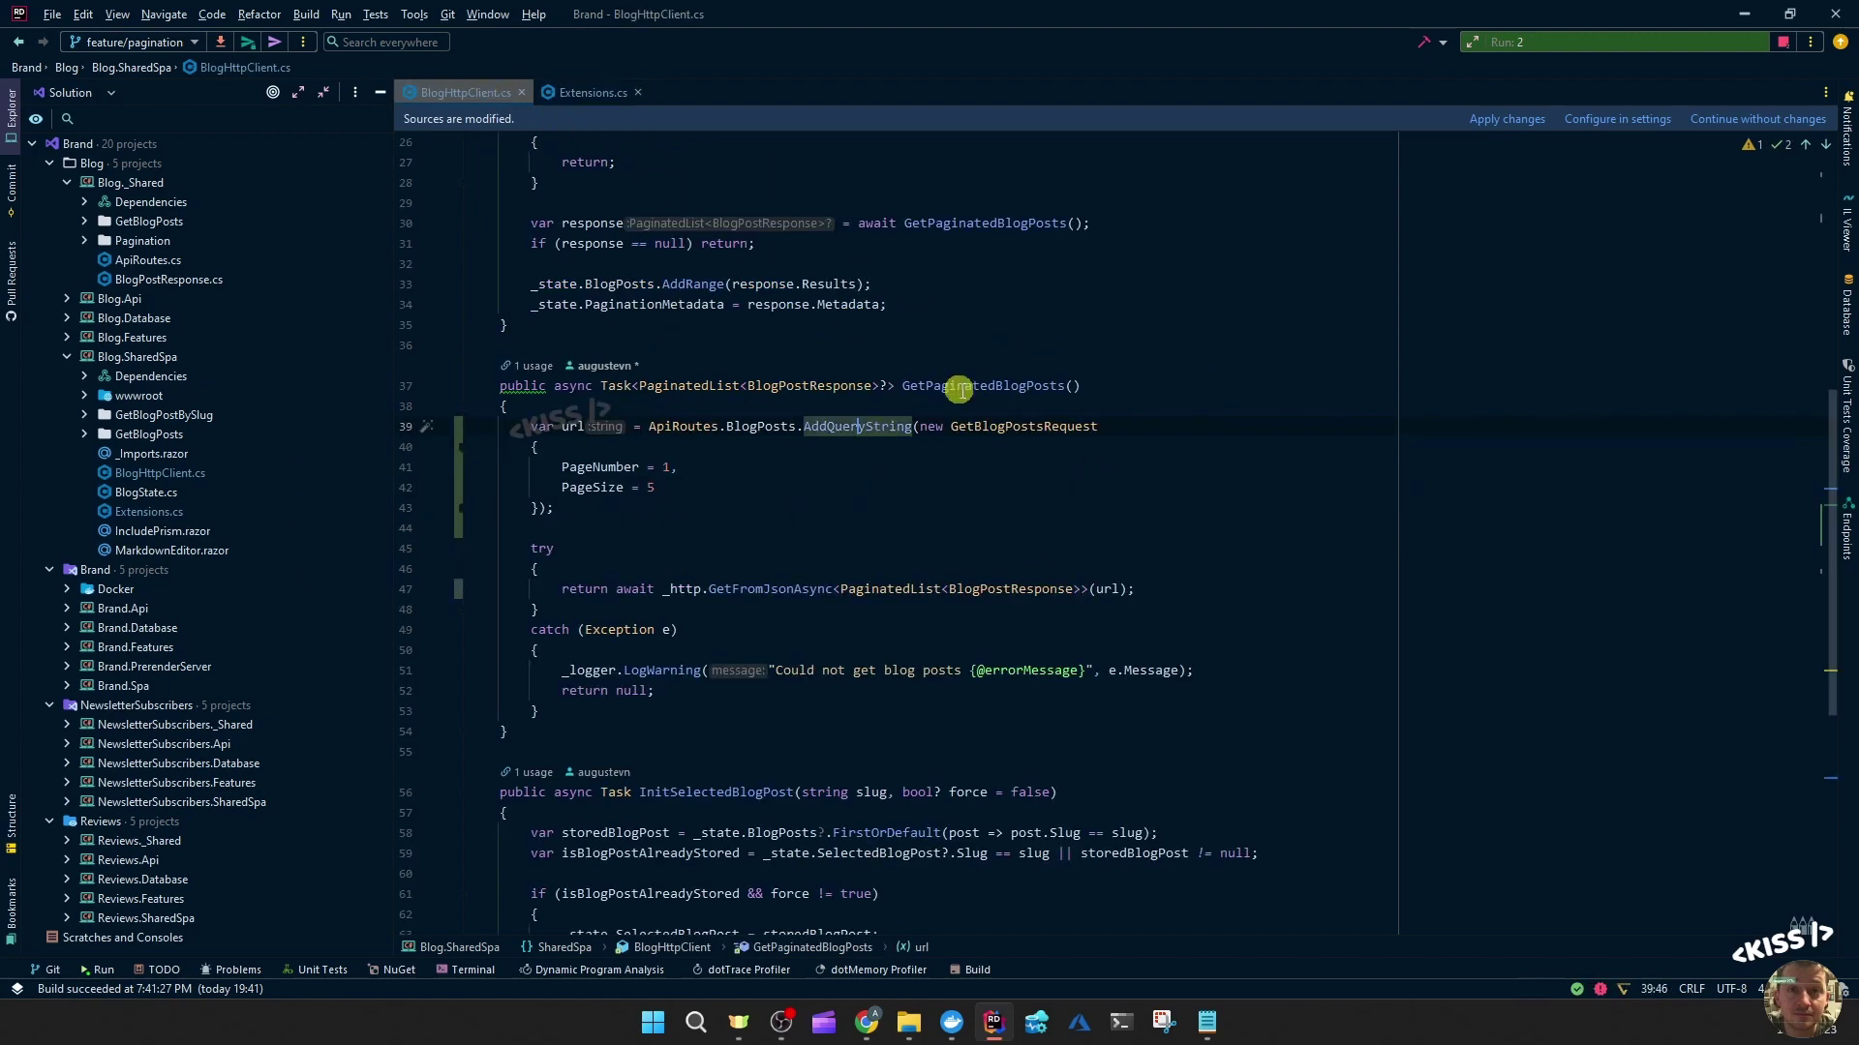
pyautogui.click(579, 93)
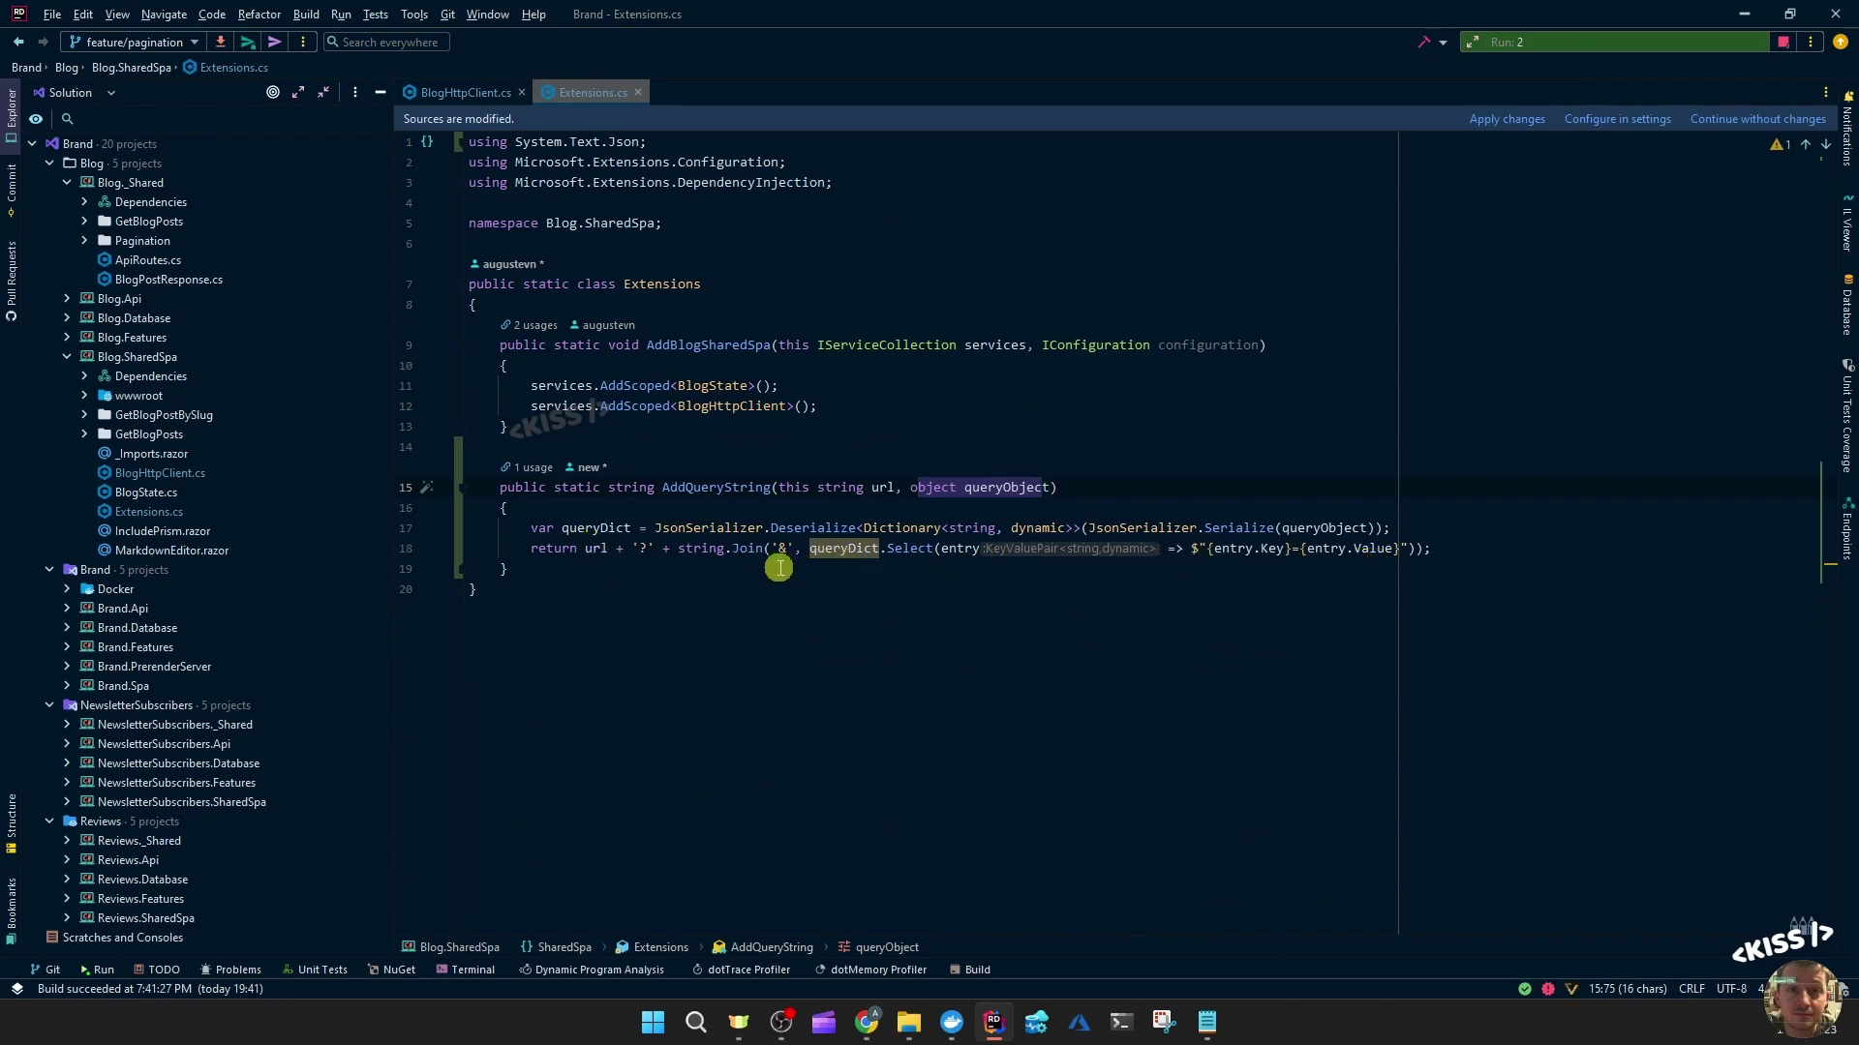
pyautogui.click(464, 91)
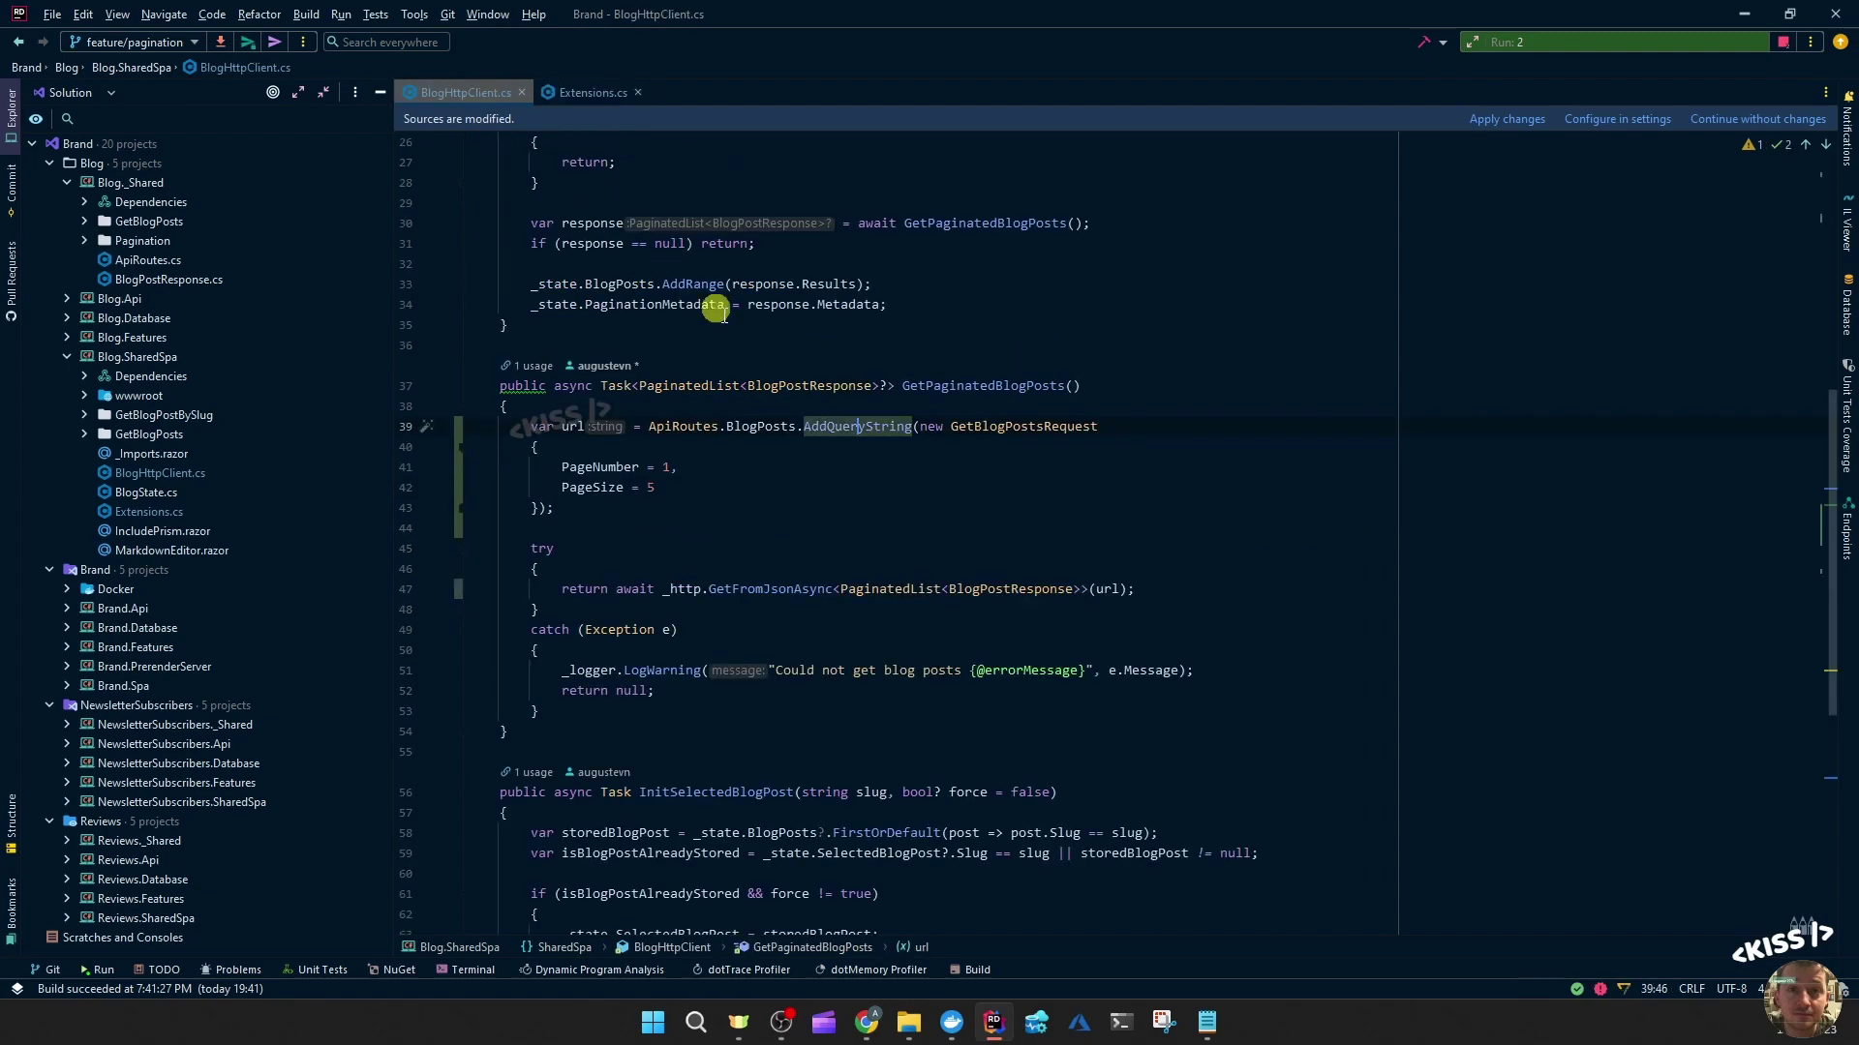
pyautogui.moveTo(648, 426); pyautogui.dragTo(796, 425)
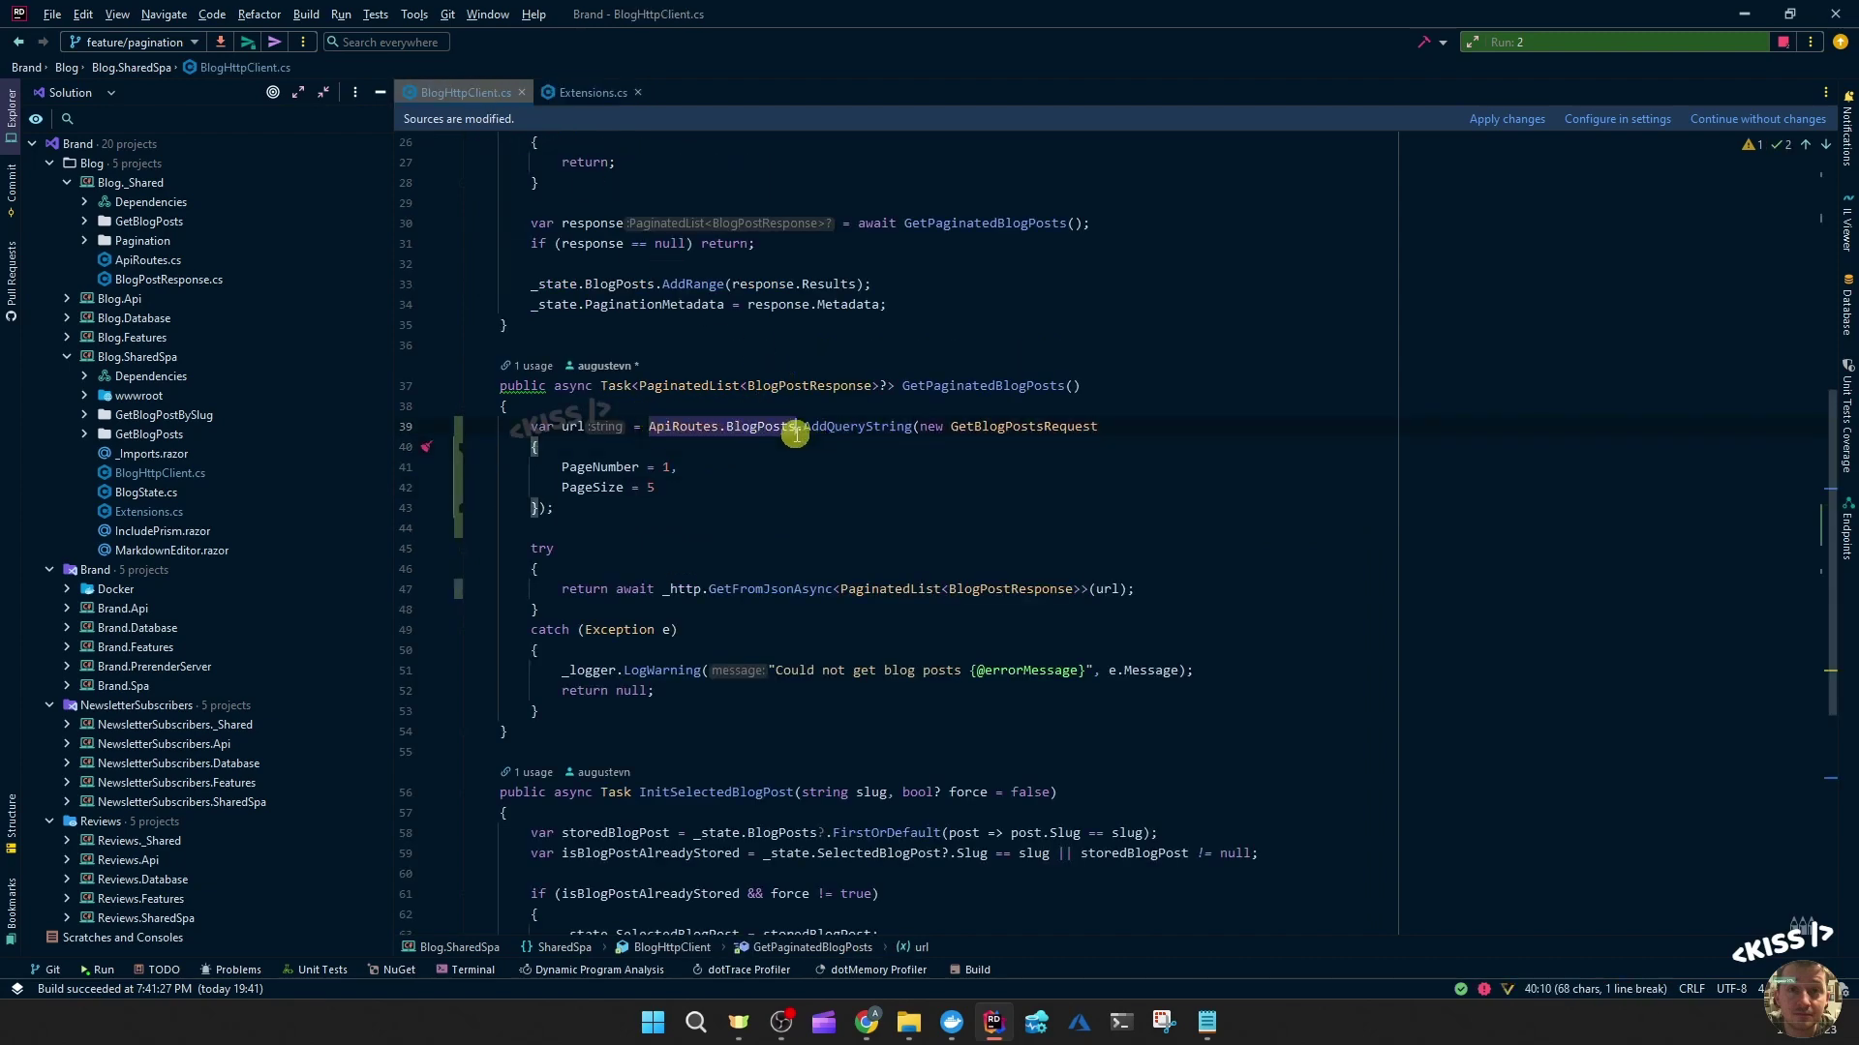
pyautogui.click(770, 505)
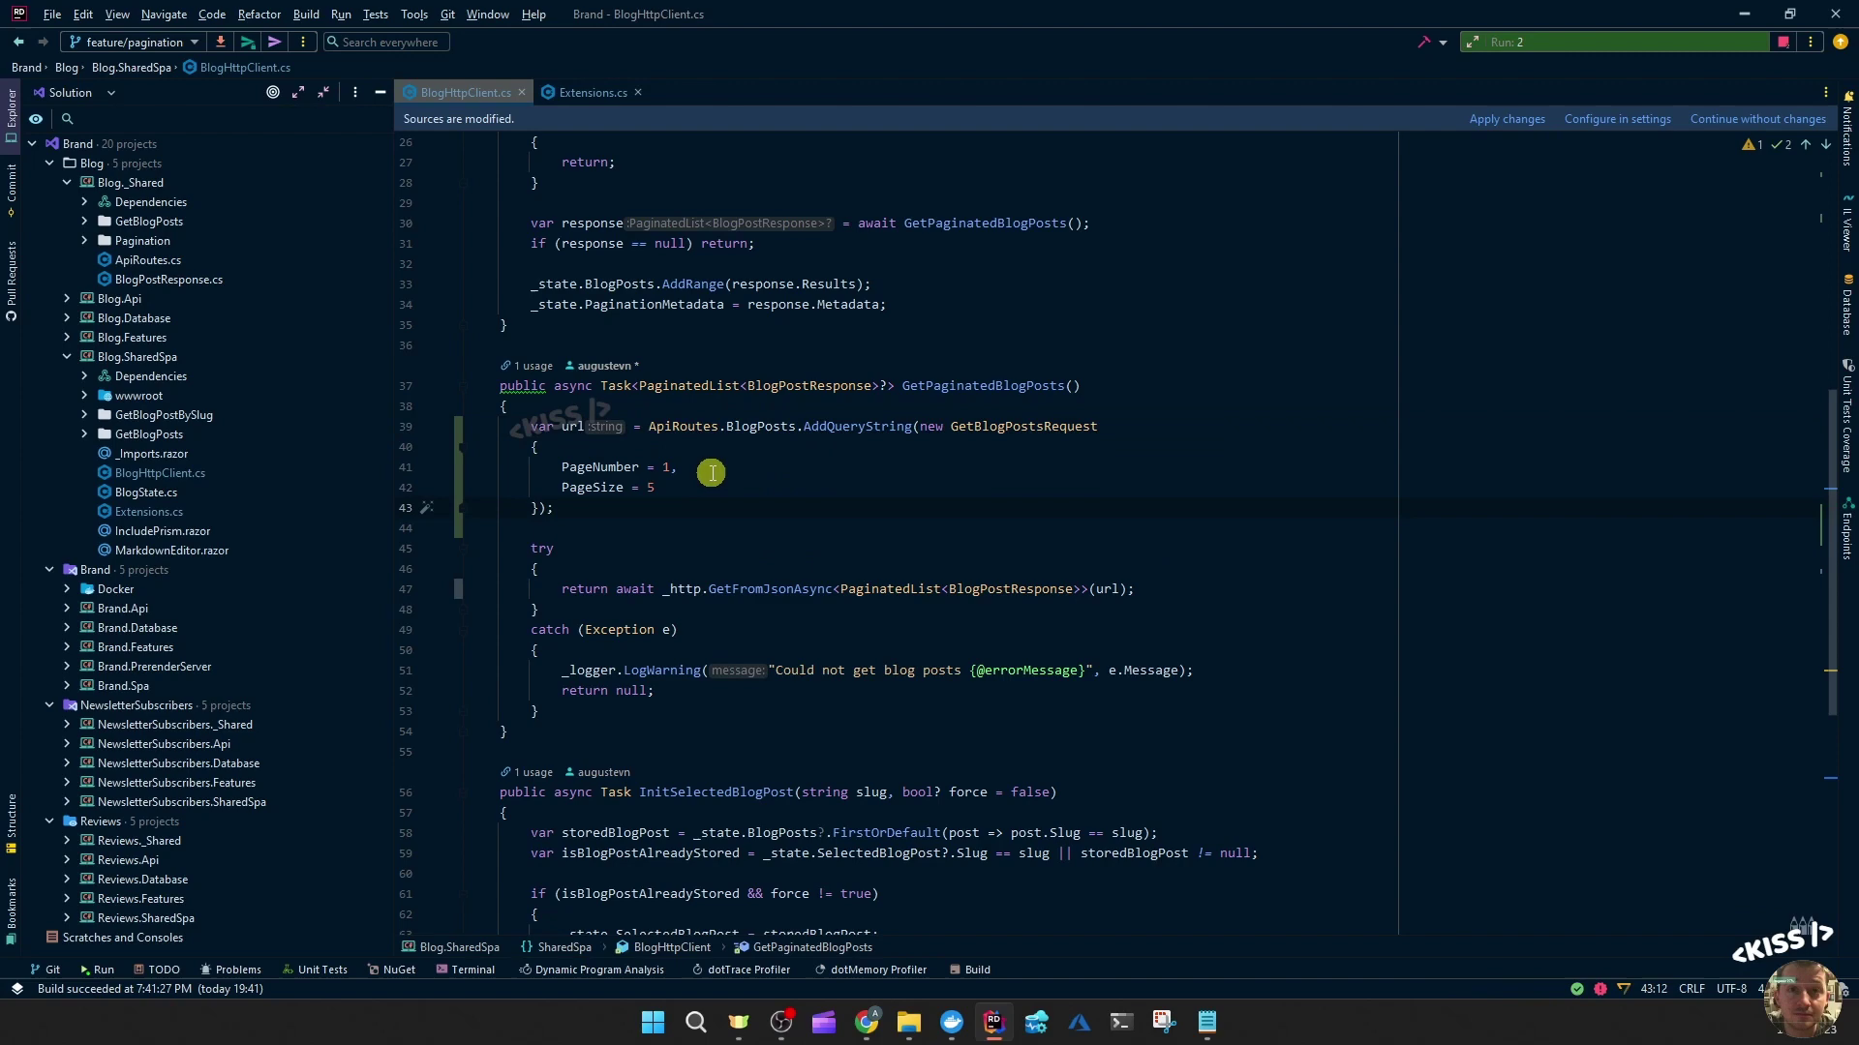
pyautogui.hotkey('alt', 'Tab')
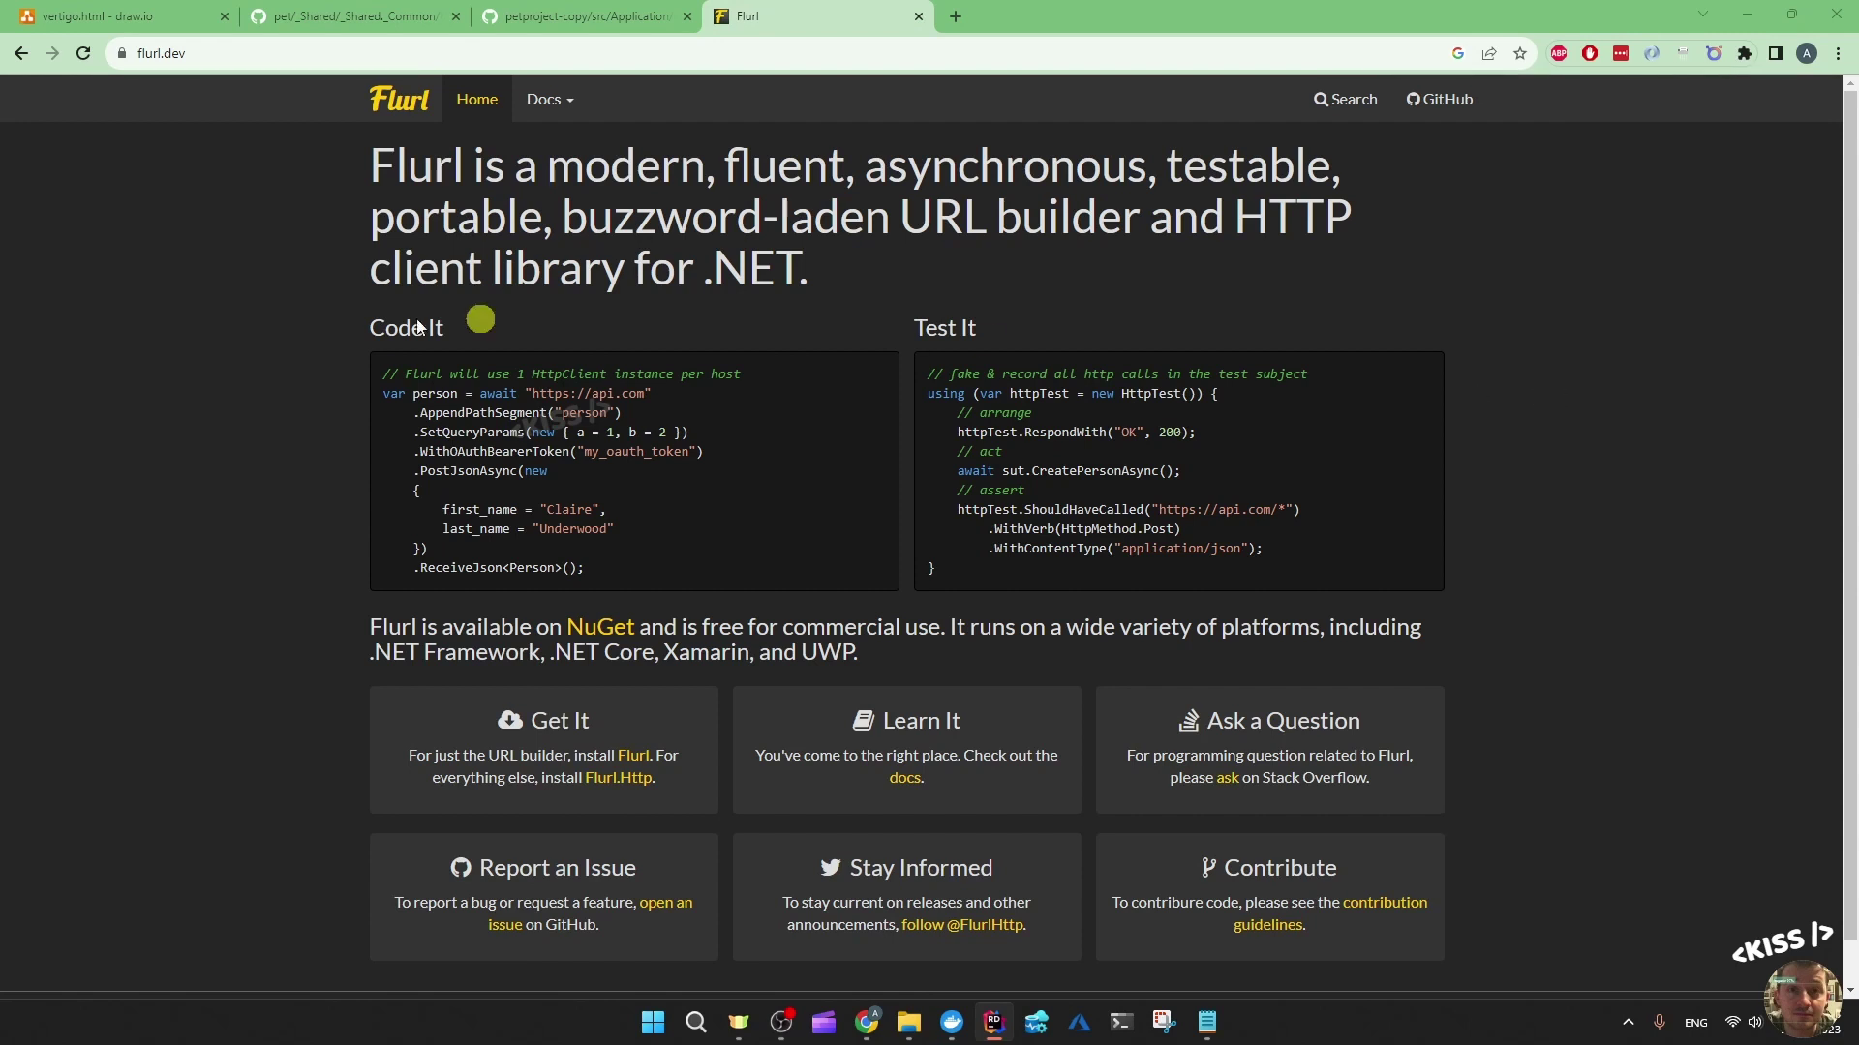
# - Read Flurl's Code It sample, including its ReceiveJson line, then return to Rider
pyautogui.click(261, 495)
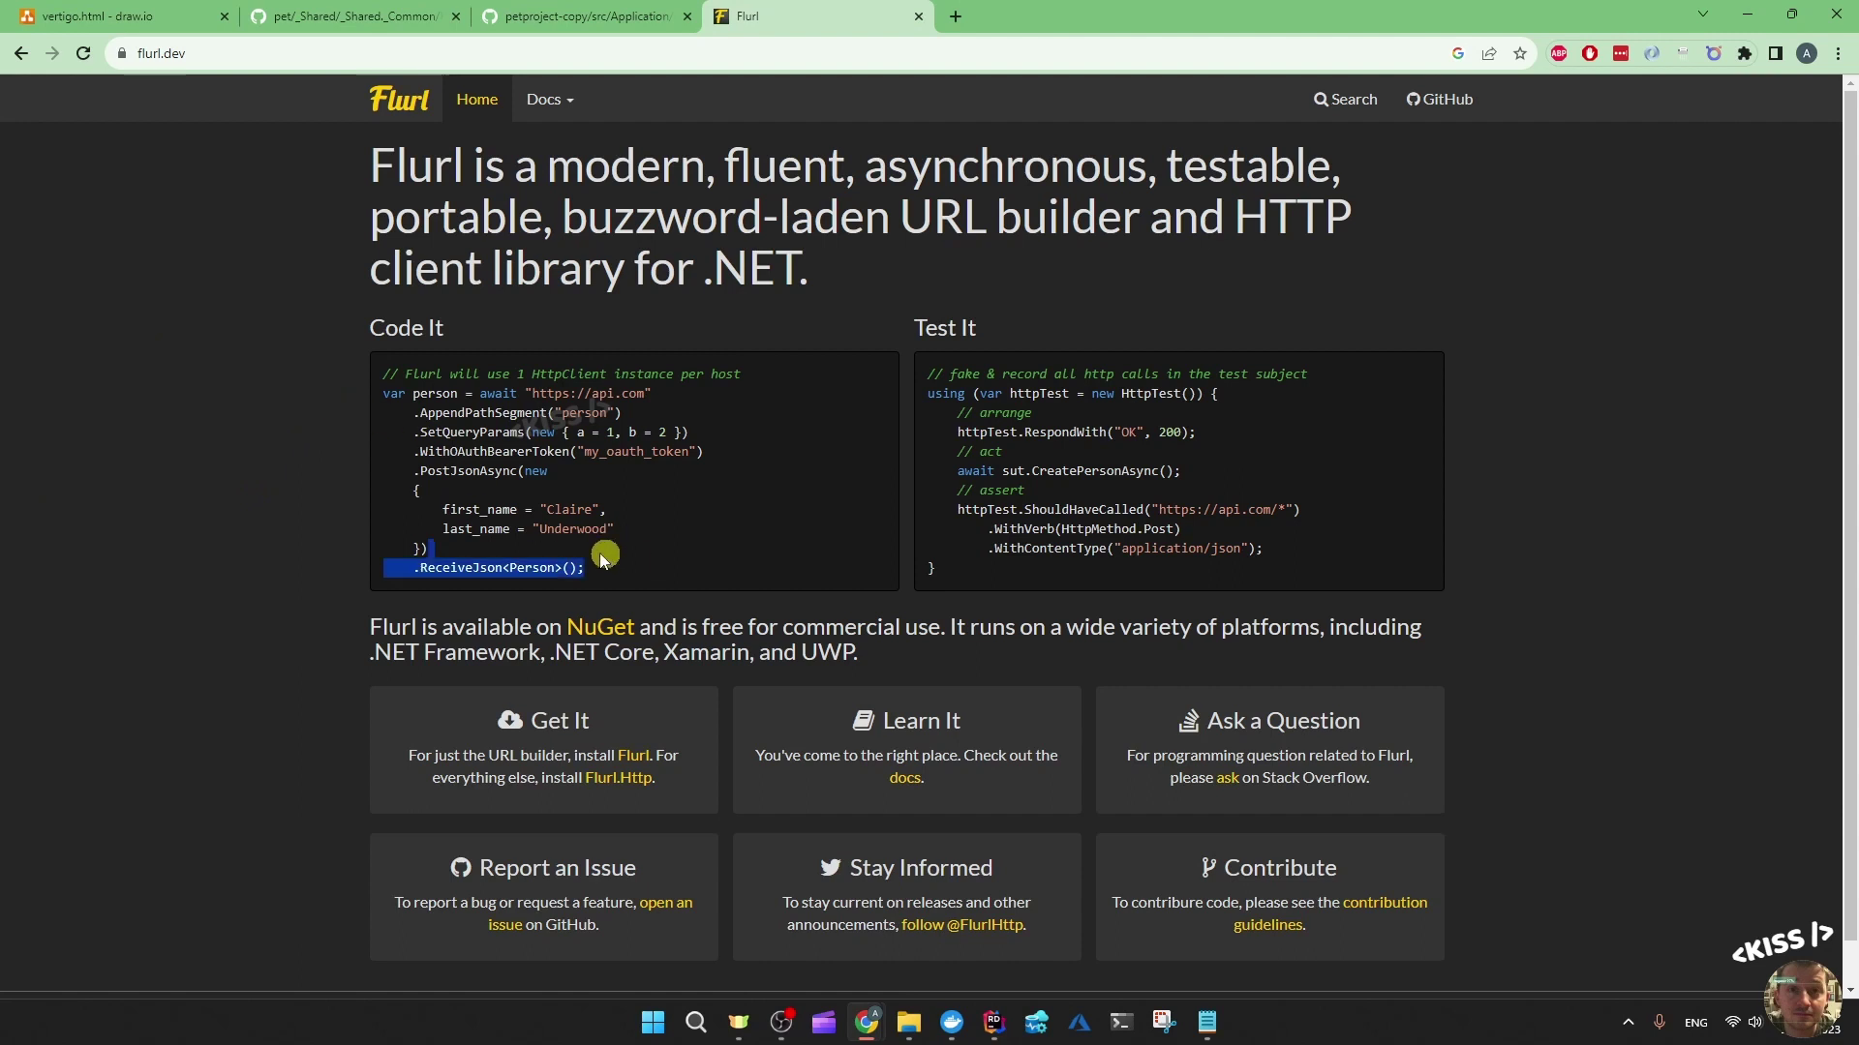
pyautogui.moveTo(599, 566); pyautogui.dragTo(211, 415)
pyautogui.click(230, 426)
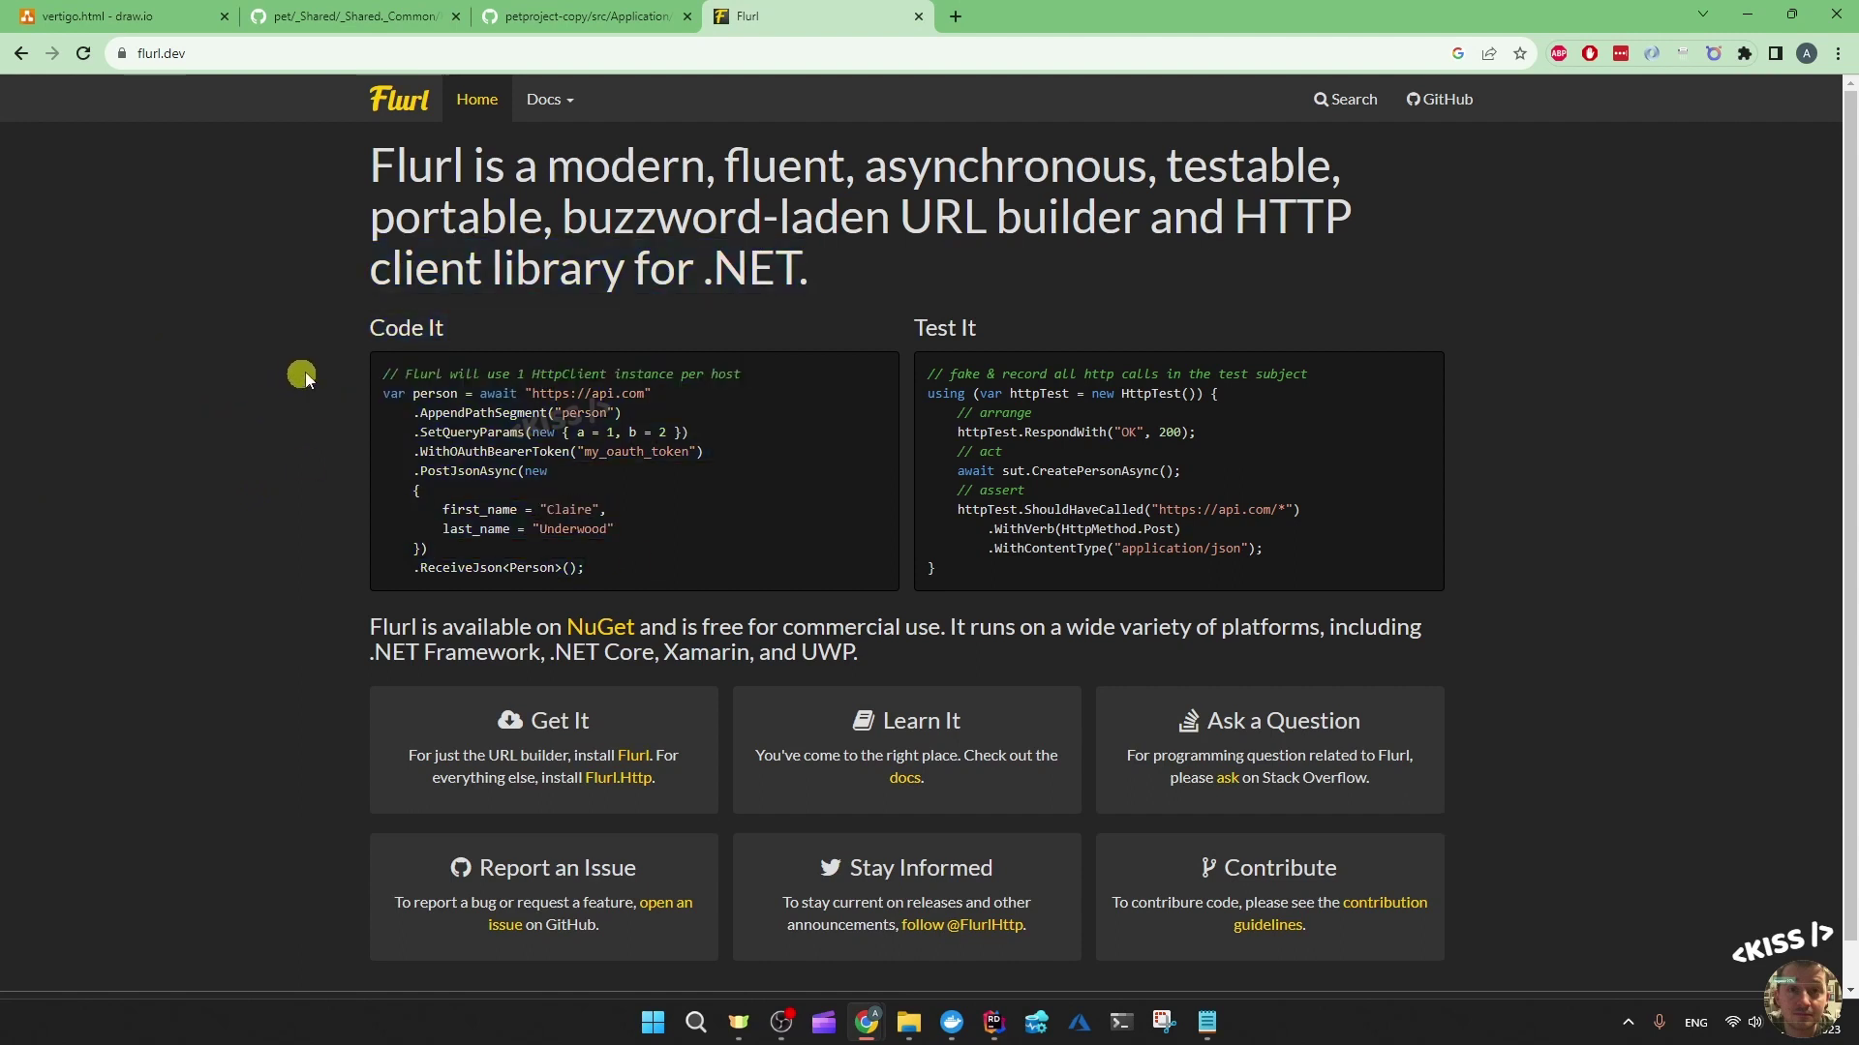
pyautogui.moveTo(589, 569); pyautogui.dragTo(130, 434)
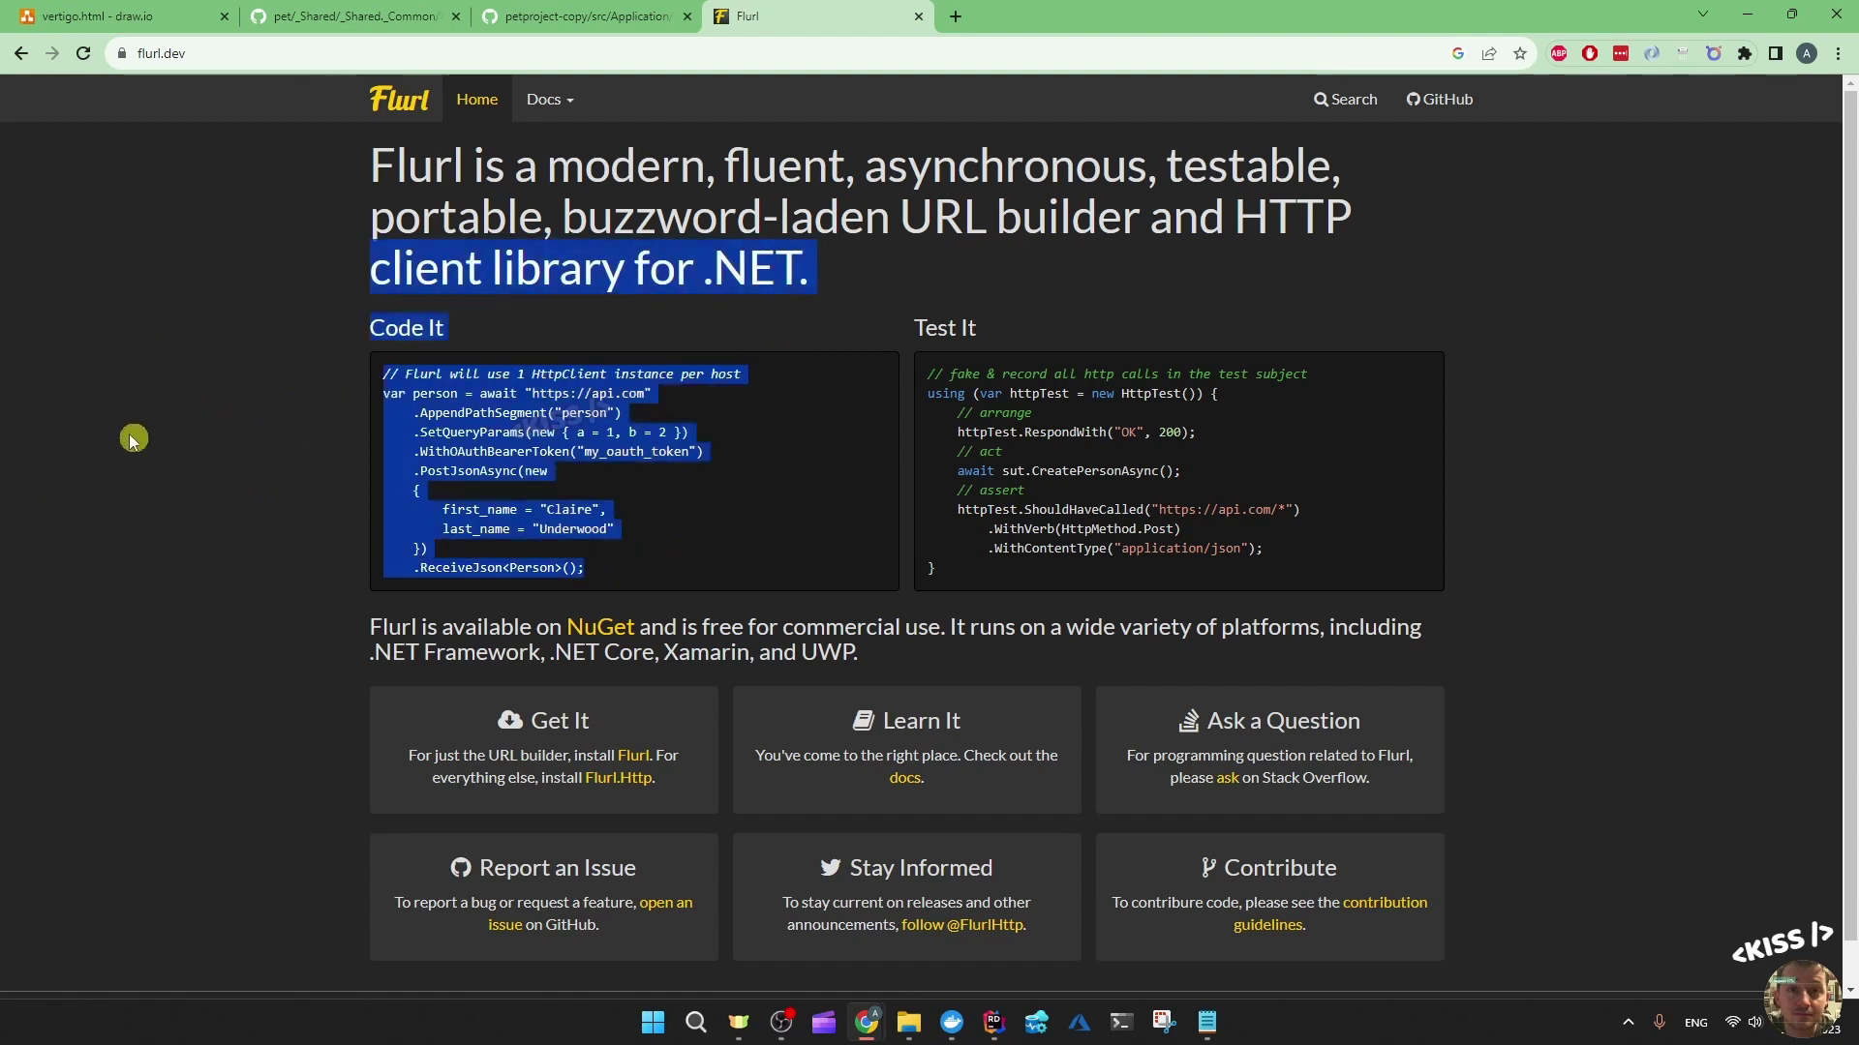
pyautogui.click(640, 588)
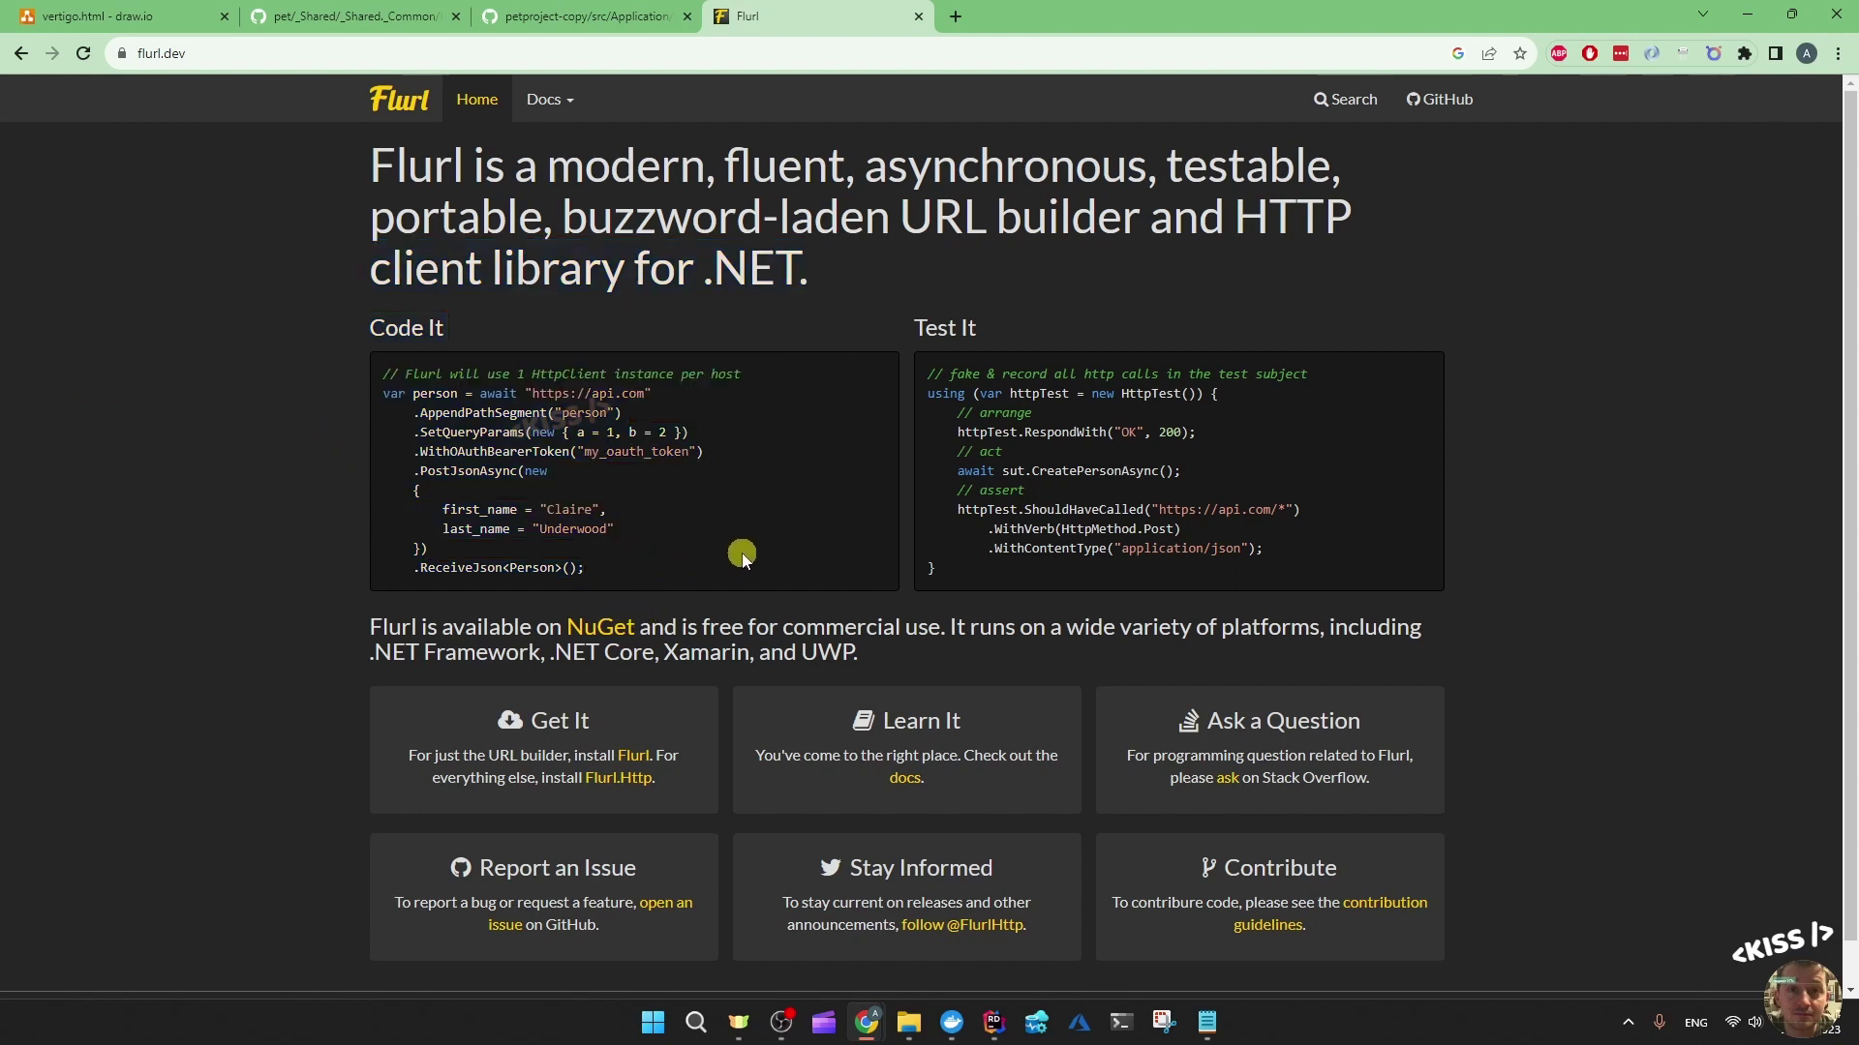
pyautogui.moveTo(682, 569)
pyautogui.mouseDown()
pyautogui.moveTo(503, 537)
pyautogui.moveTo(399, 432)
pyautogui.mouseUp()
pyautogui.click(359, 545)
pyautogui.moveTo(672, 571); pyautogui.dragTo(348, 426)
pyautogui.click(248, 533)
pyautogui.scroll(-1, 236, 525)
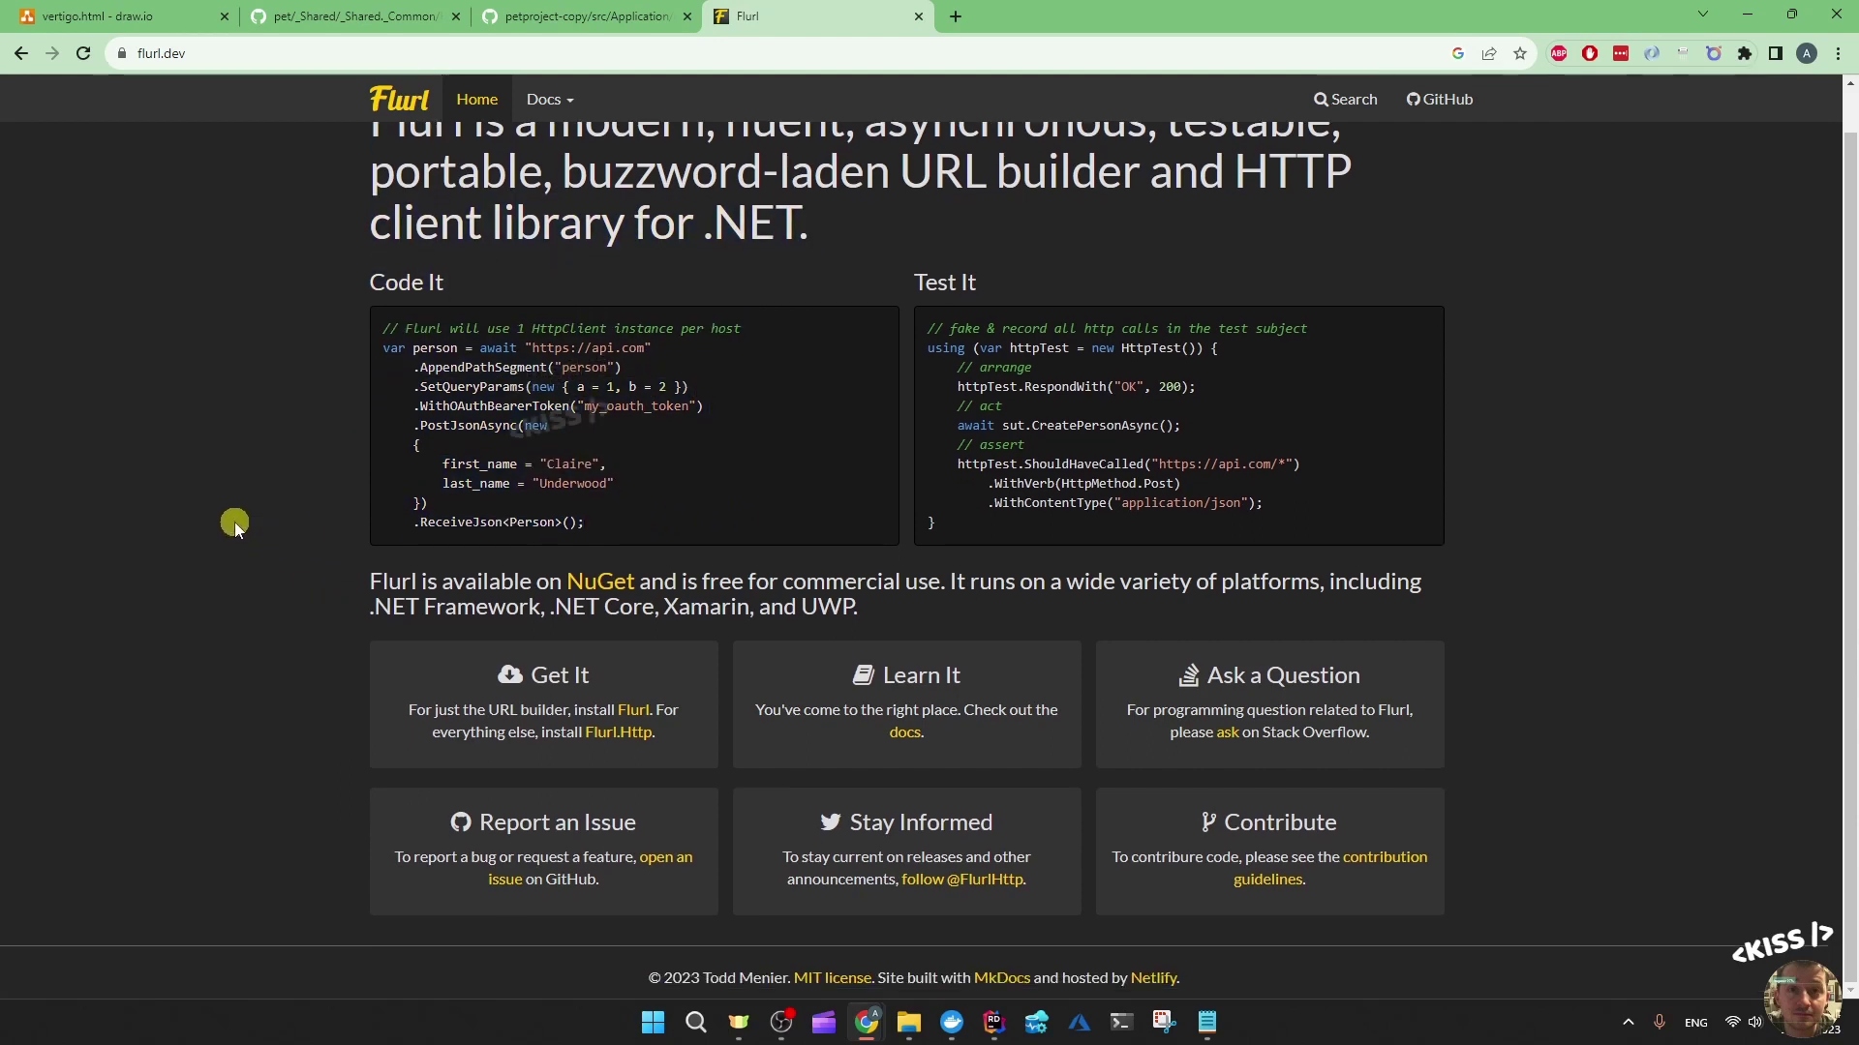
pyautogui.scroll(1, 234, 521)
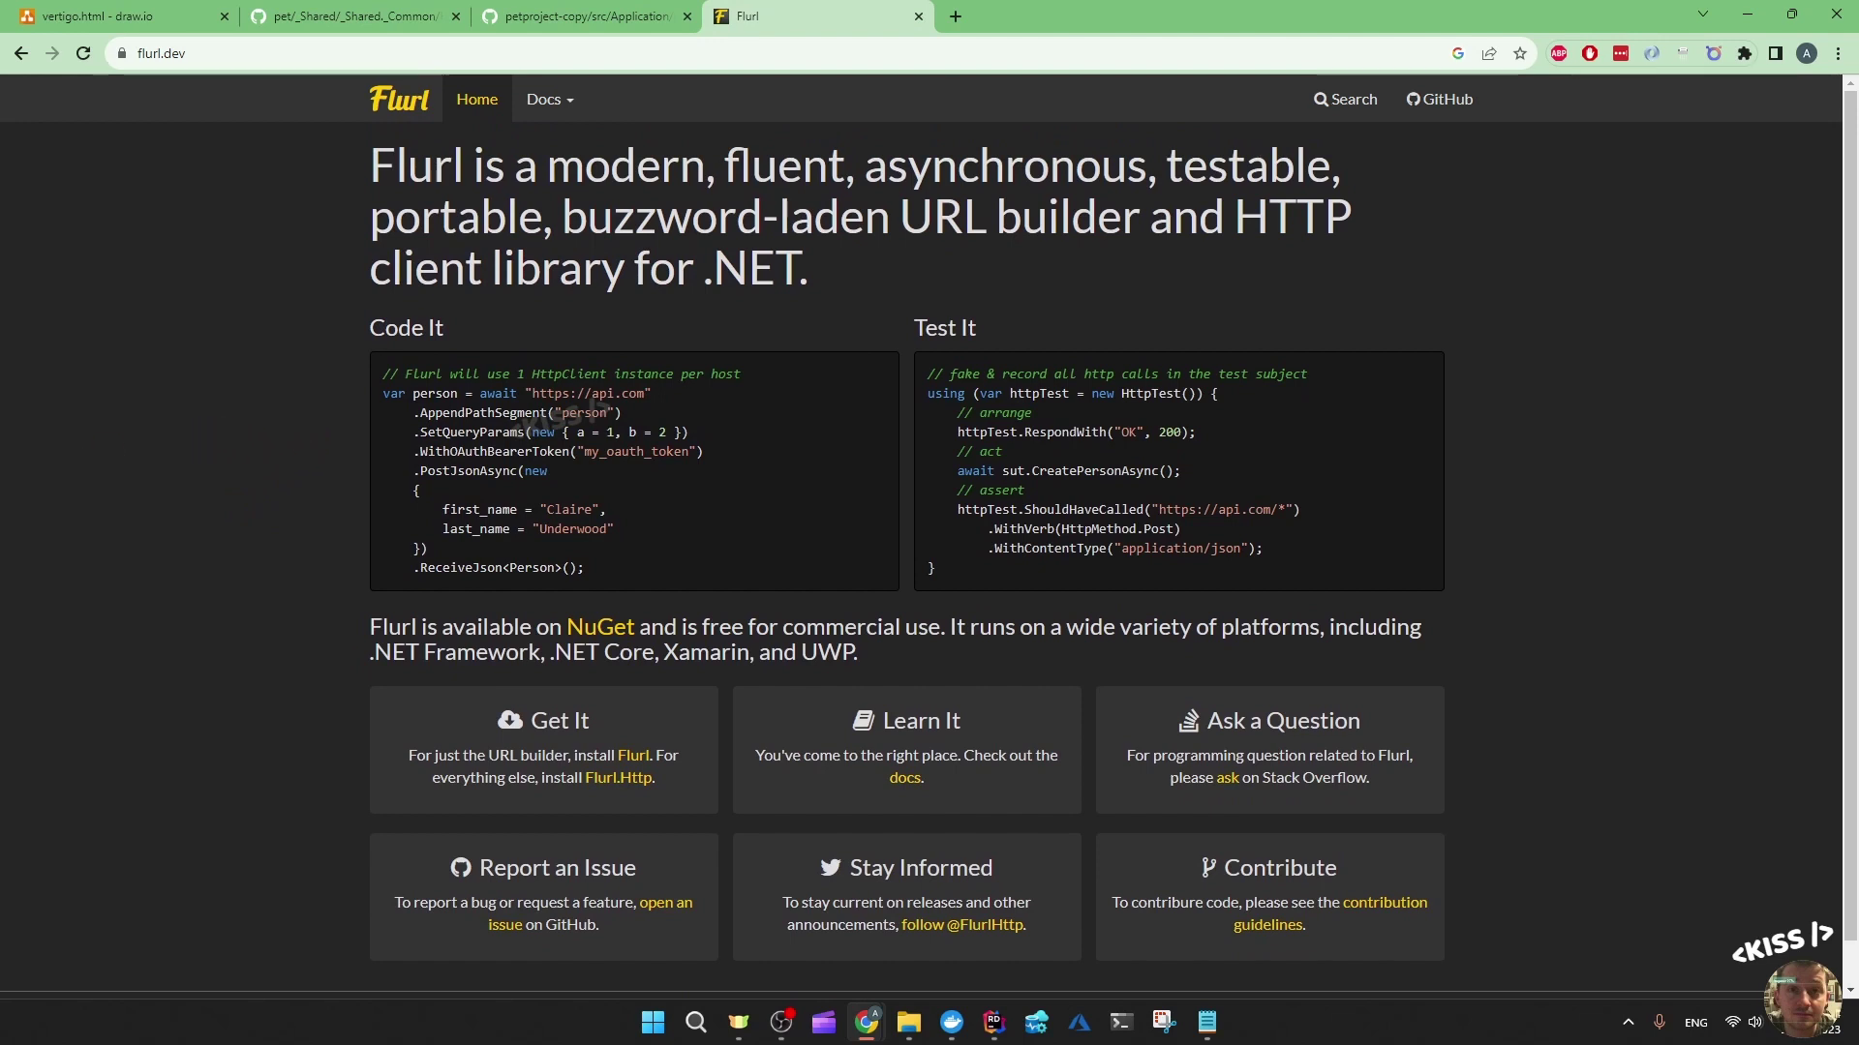
pyautogui.hotkey('alt', 'Tab')
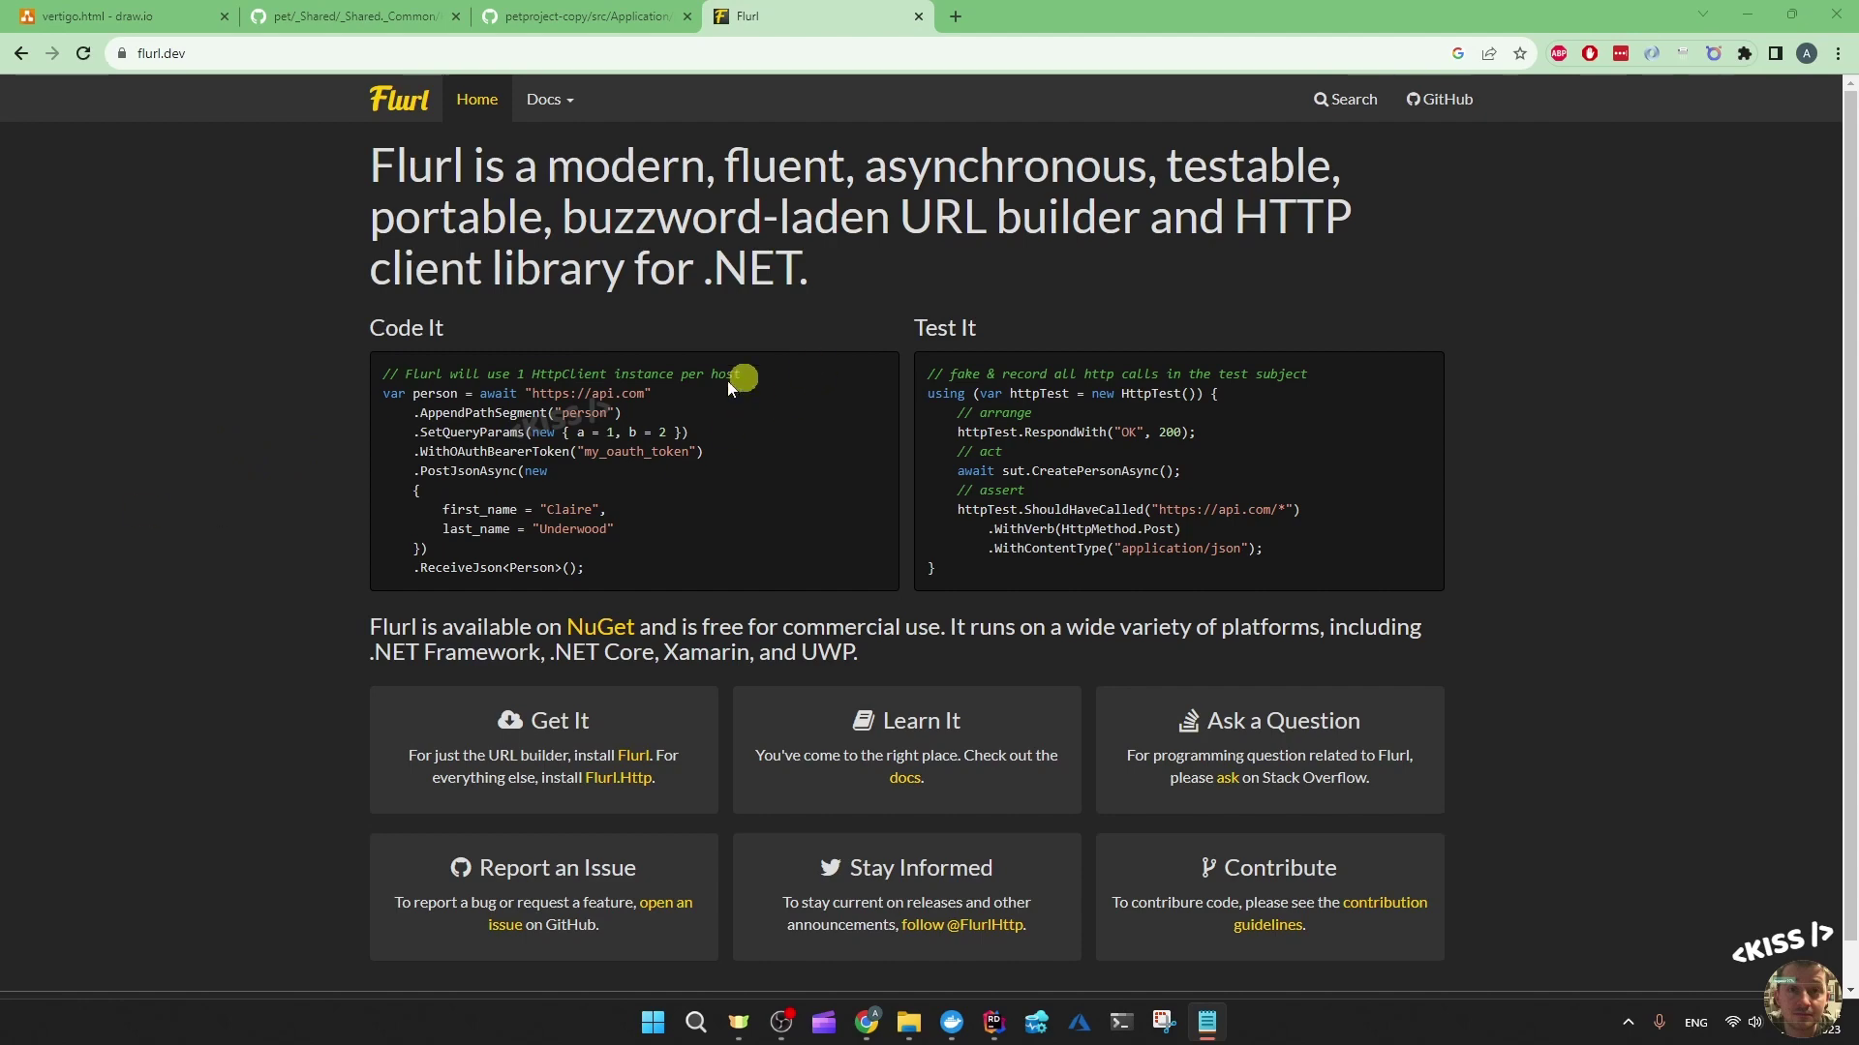
# - Review GetPaginatedBlogPosts' GetBlogPostsRequest for page 1, size 5, then switch to the running blog
pyautogui.hotkey('alt', 'Tab')
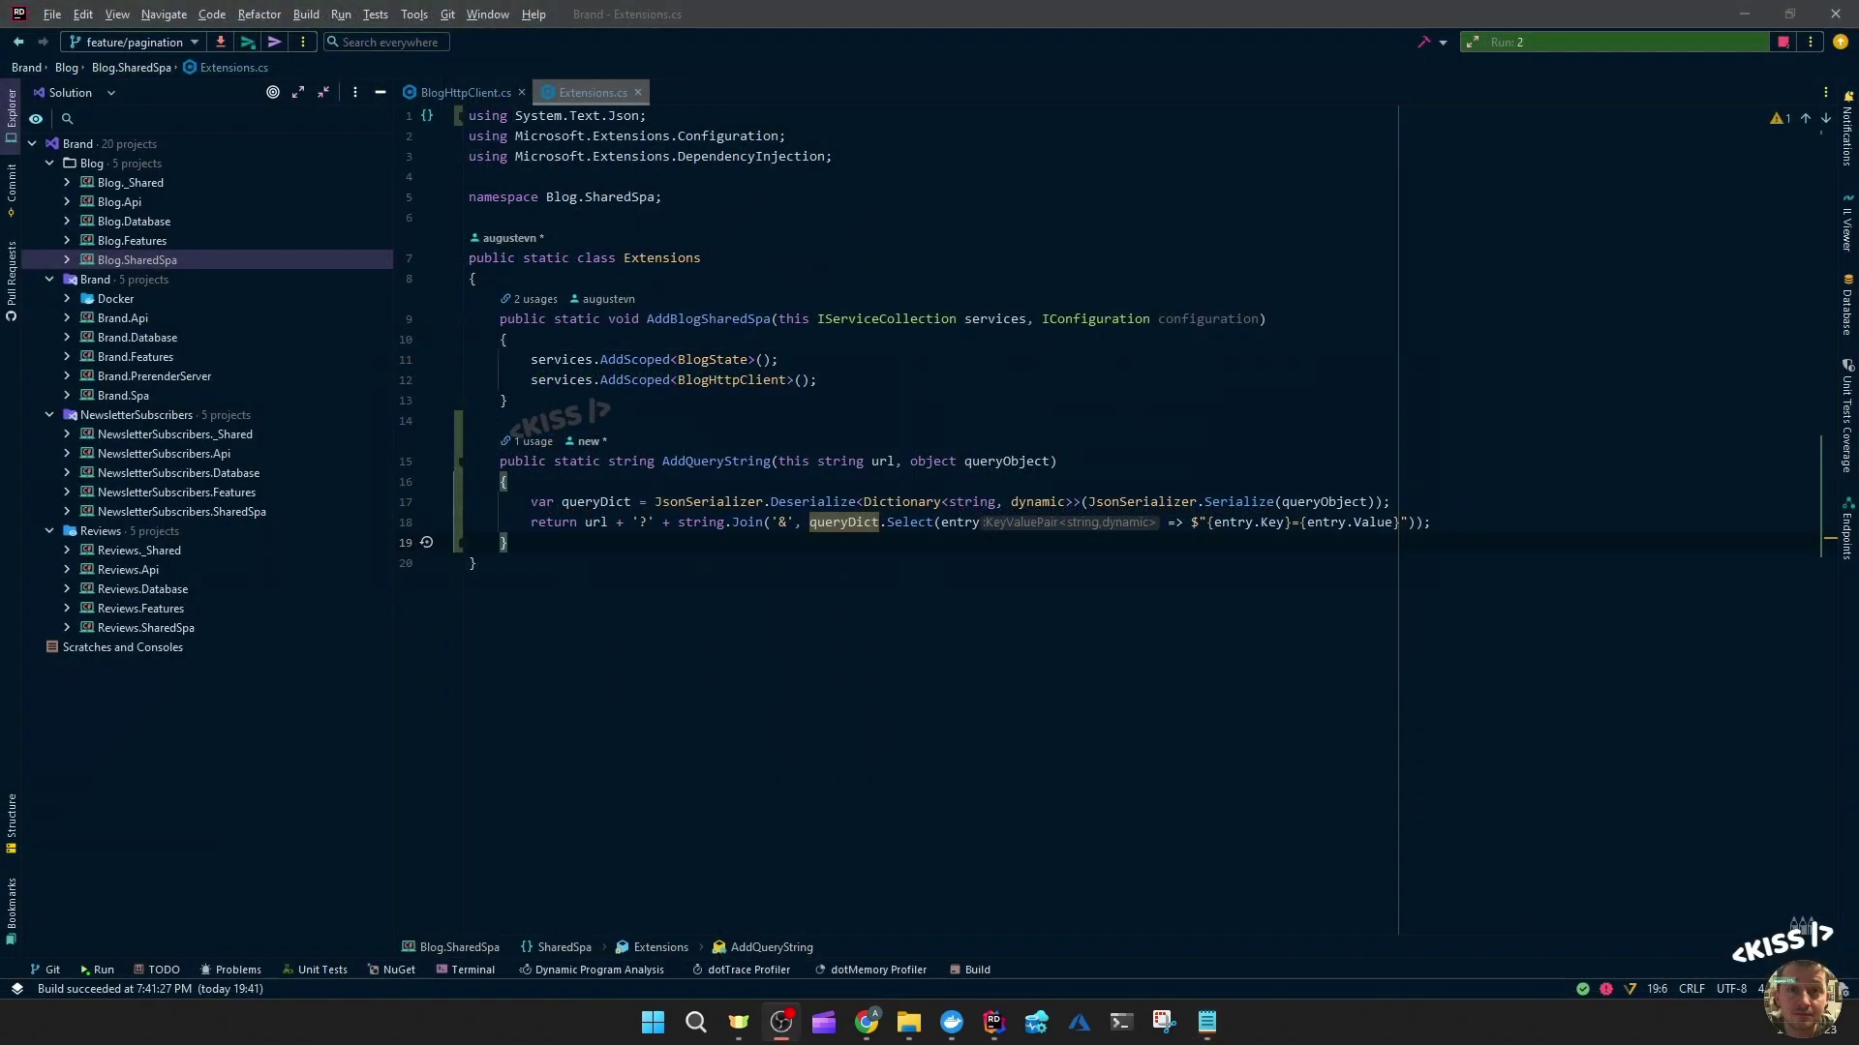
pyautogui.click(466, 91)
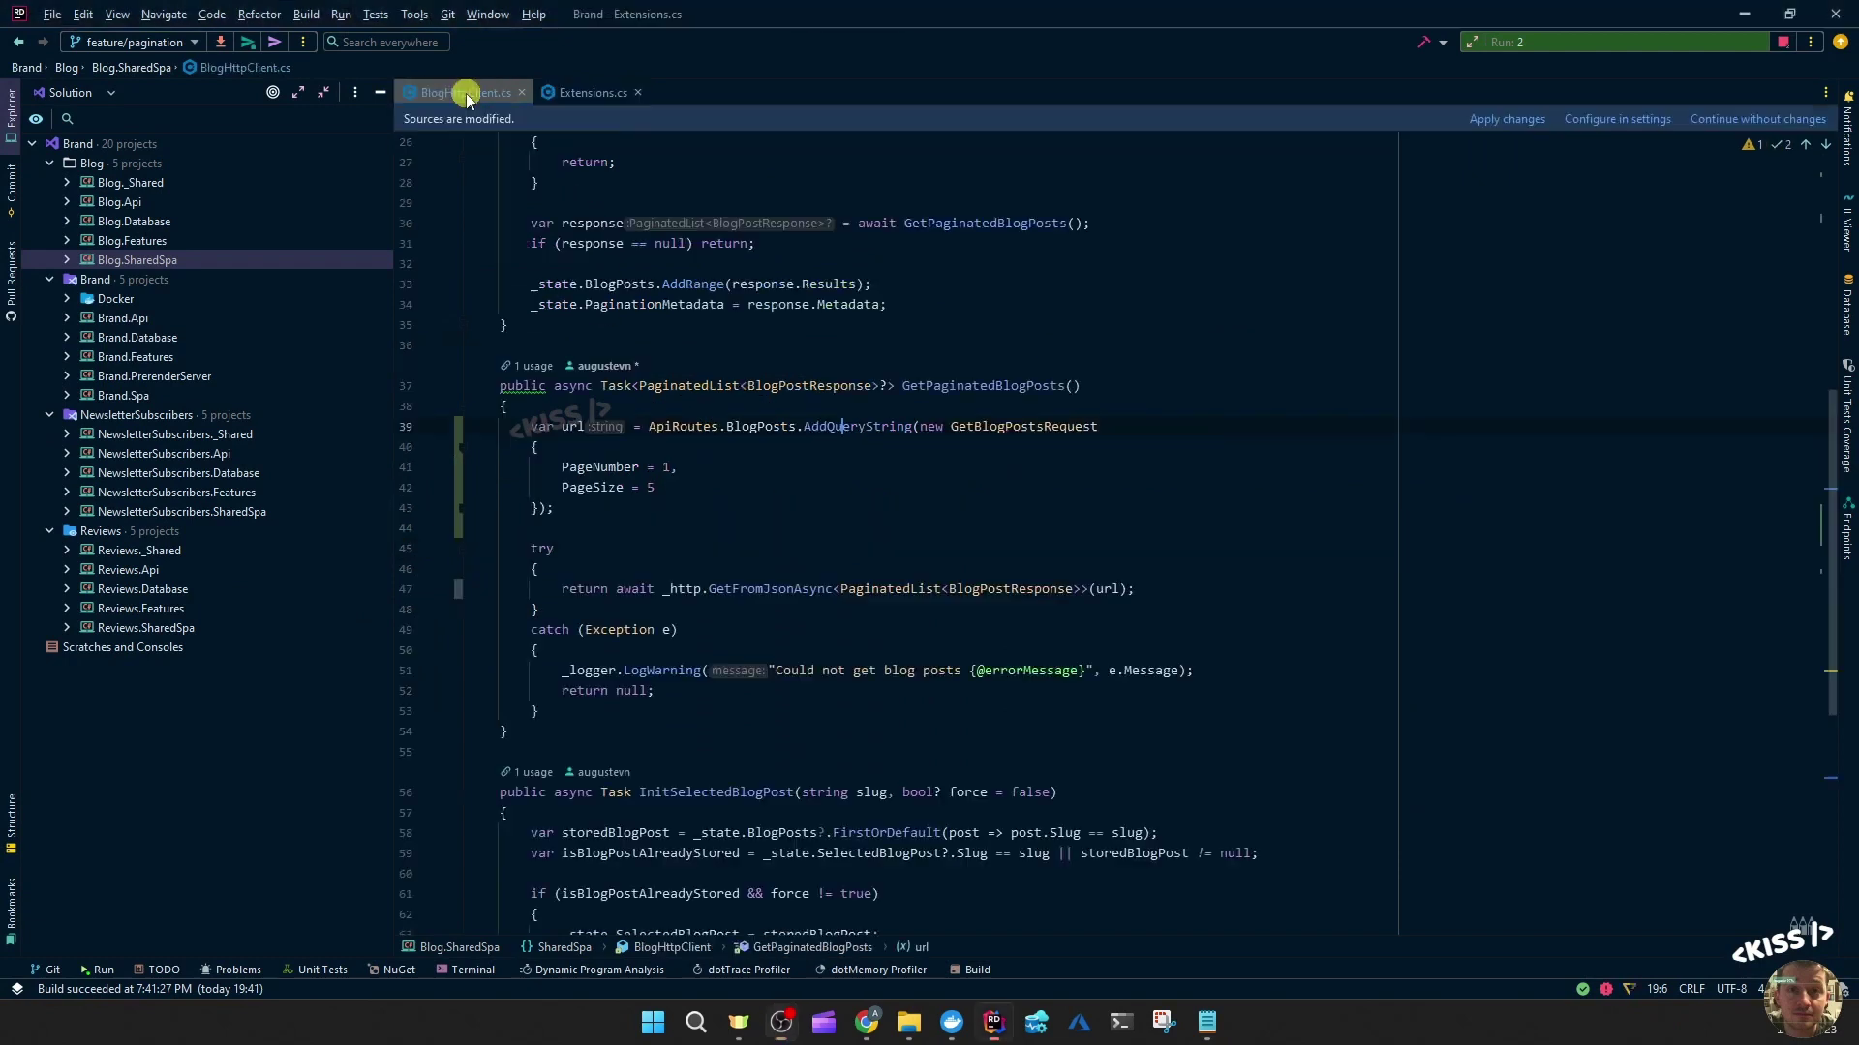
pyautogui.doubleClick(1039, 425)
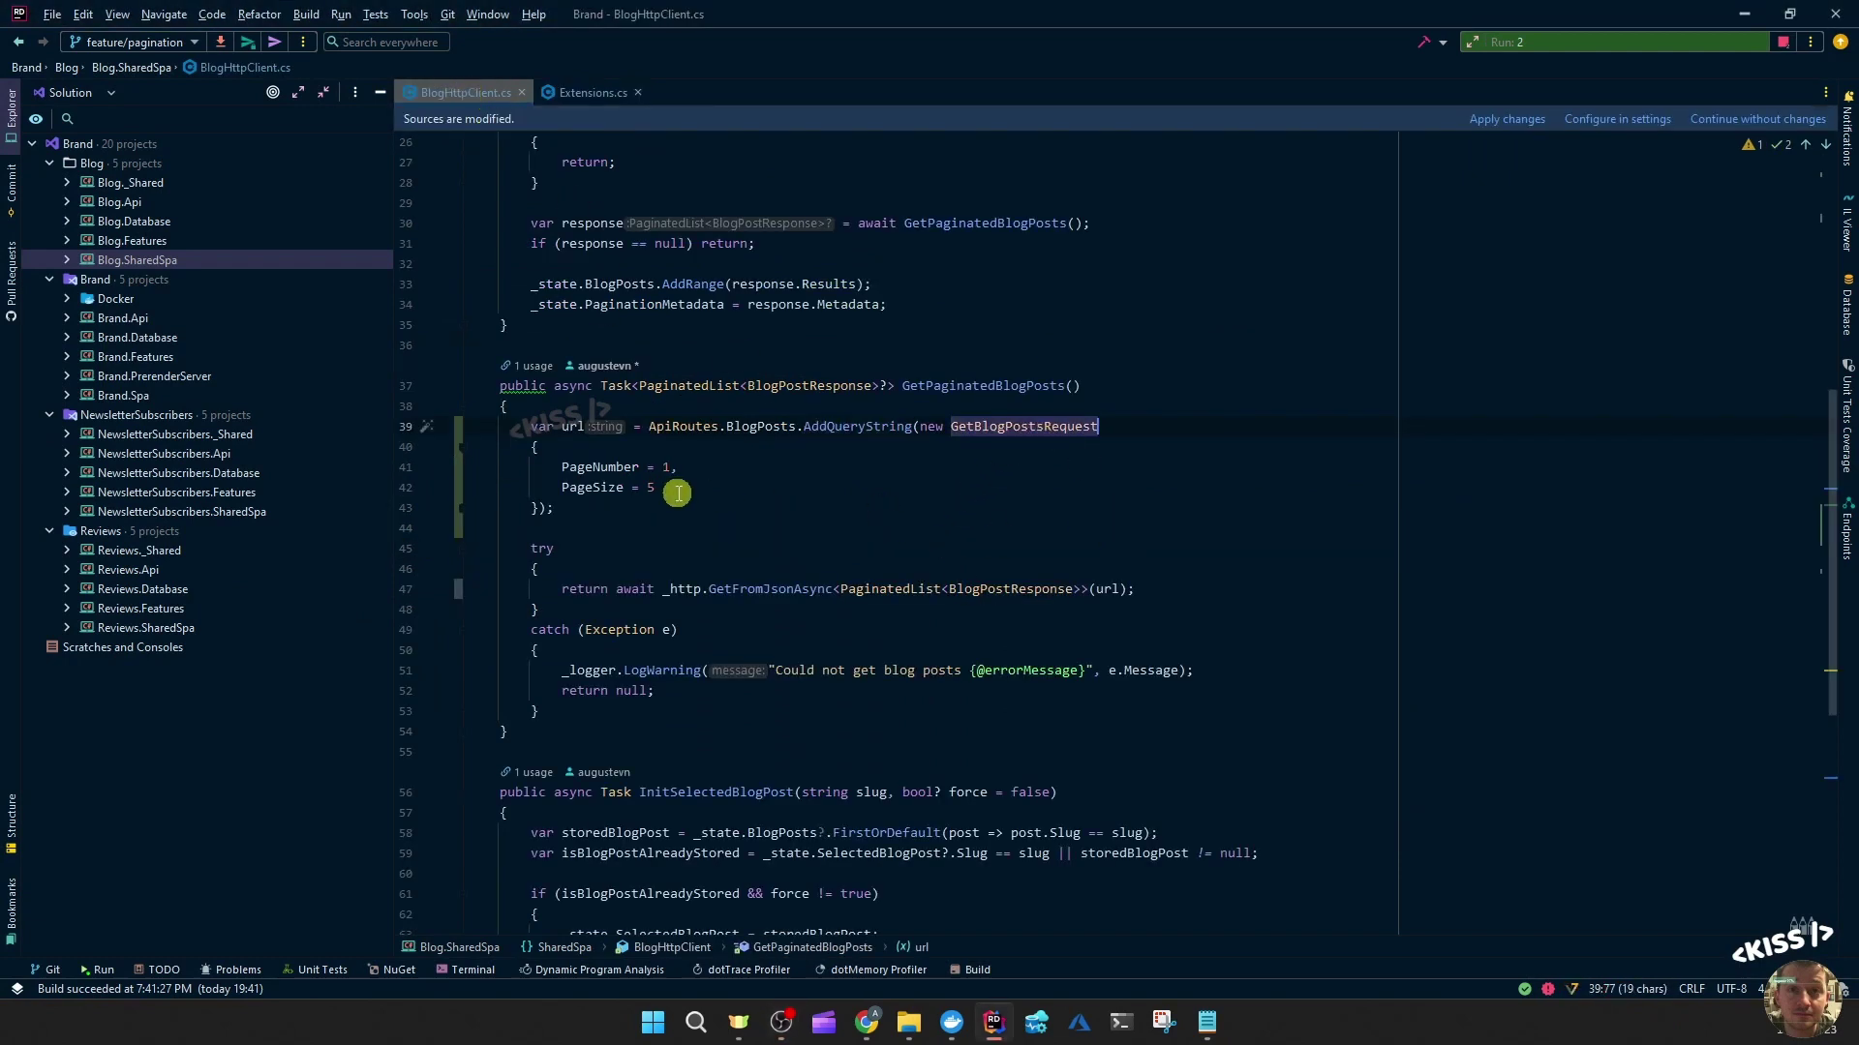
pyautogui.click(830, 514)
pyautogui.press('super+e')
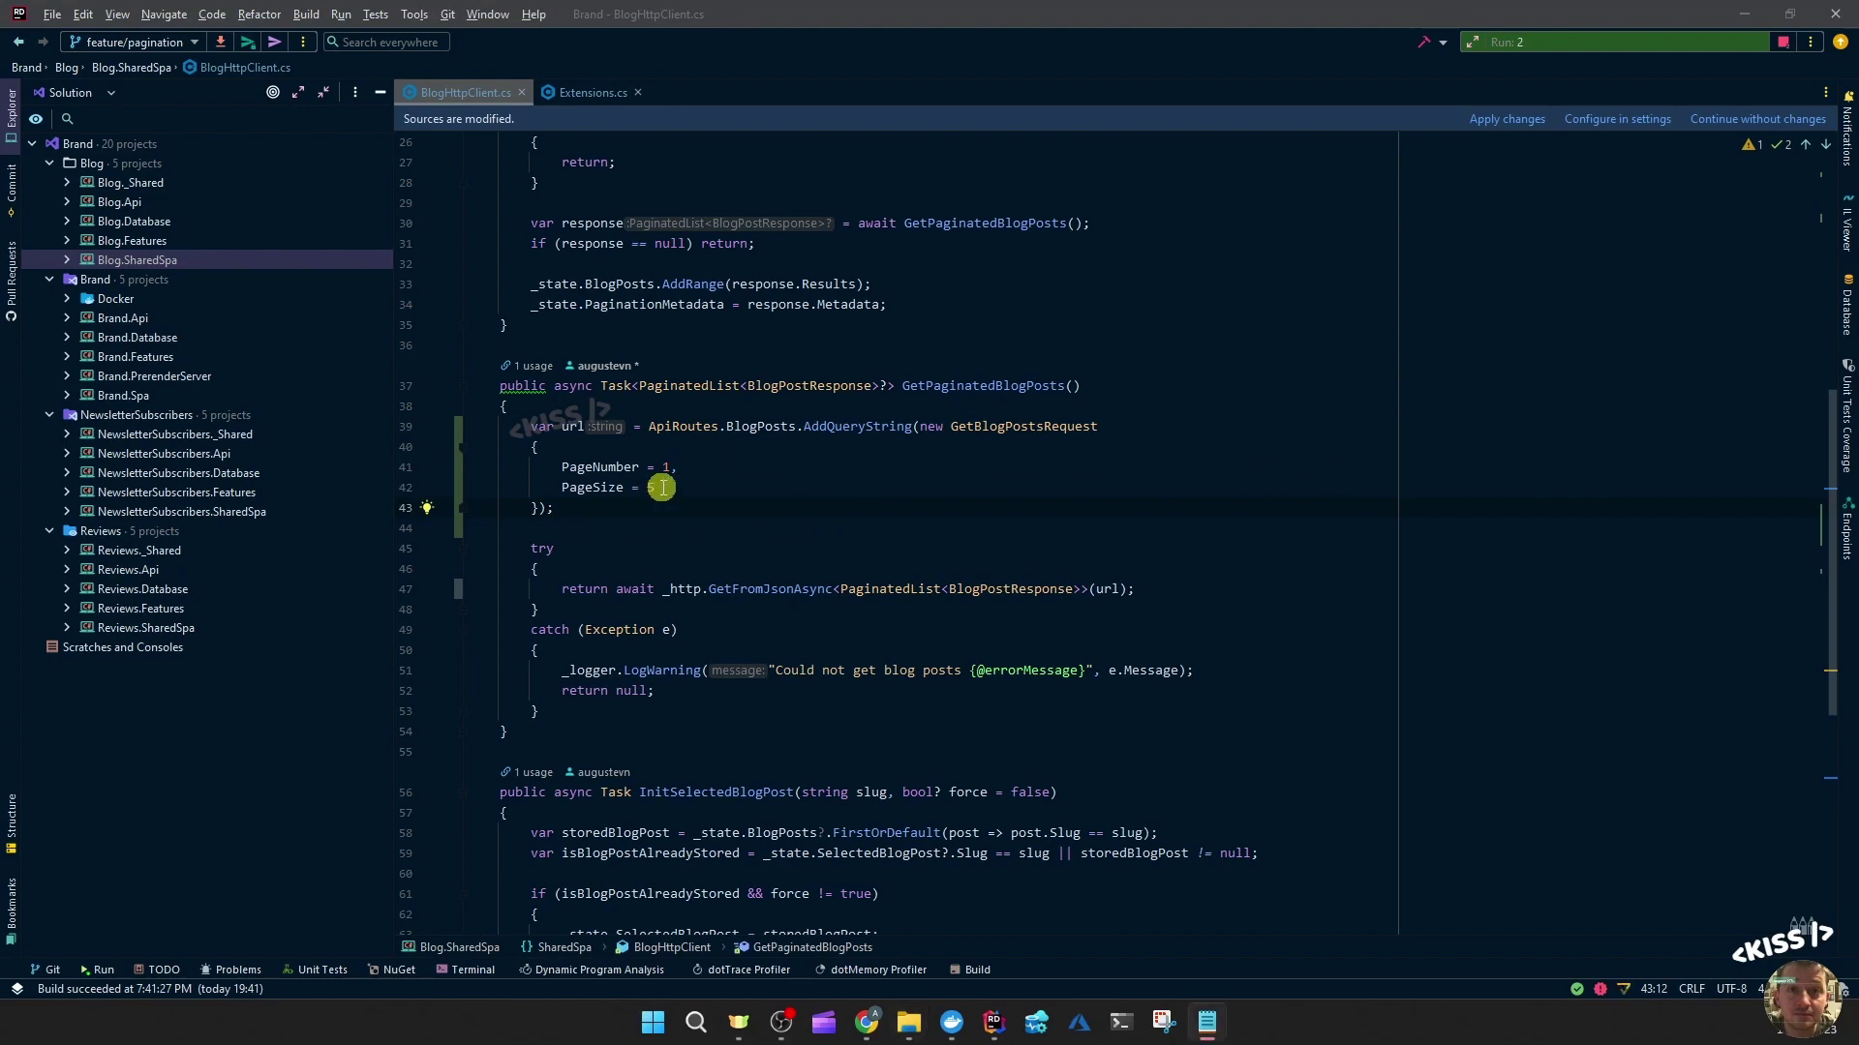
pyautogui.click(639, 508)
pyautogui.click(1206, 1020)
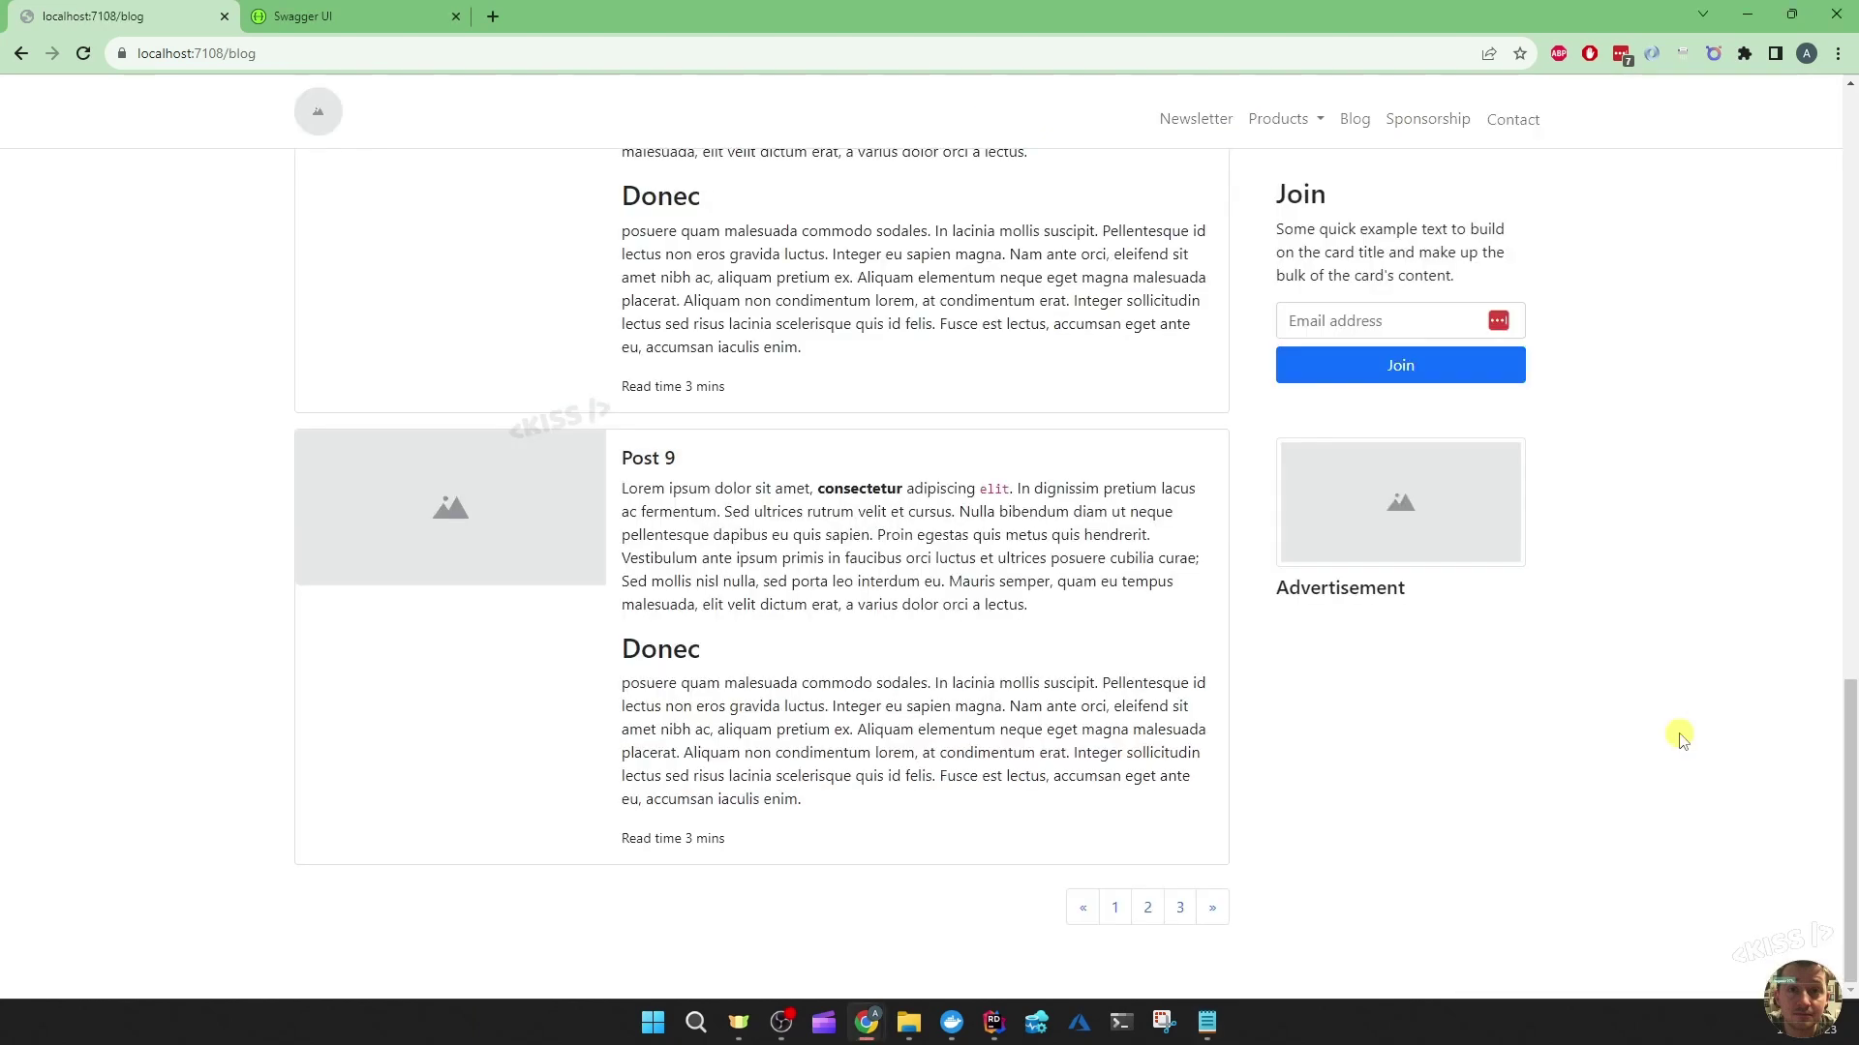
# - Check that the blog listing ends at Post 9 with page links 1–3, then return to BlogPage.razor
pyautogui.moveTo(1299, 916); pyautogui.dragTo(1014, 910)
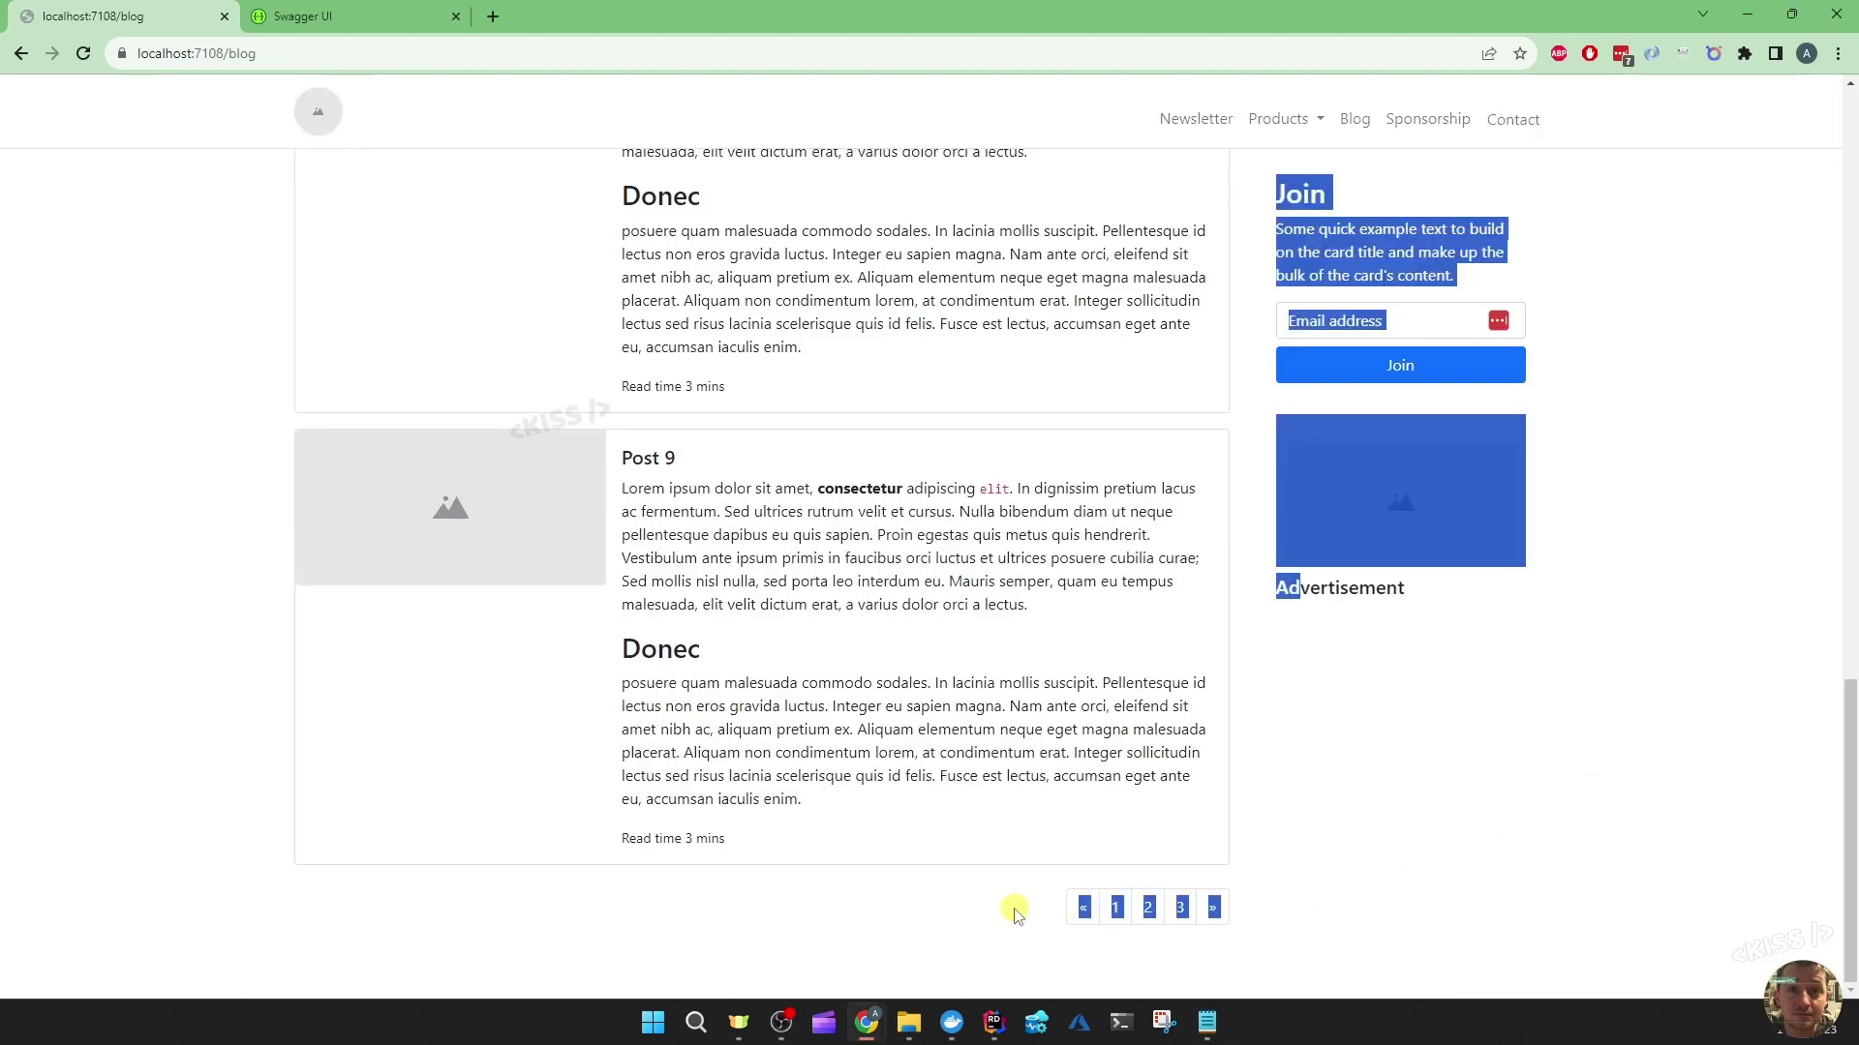
pyautogui.click(1292, 892)
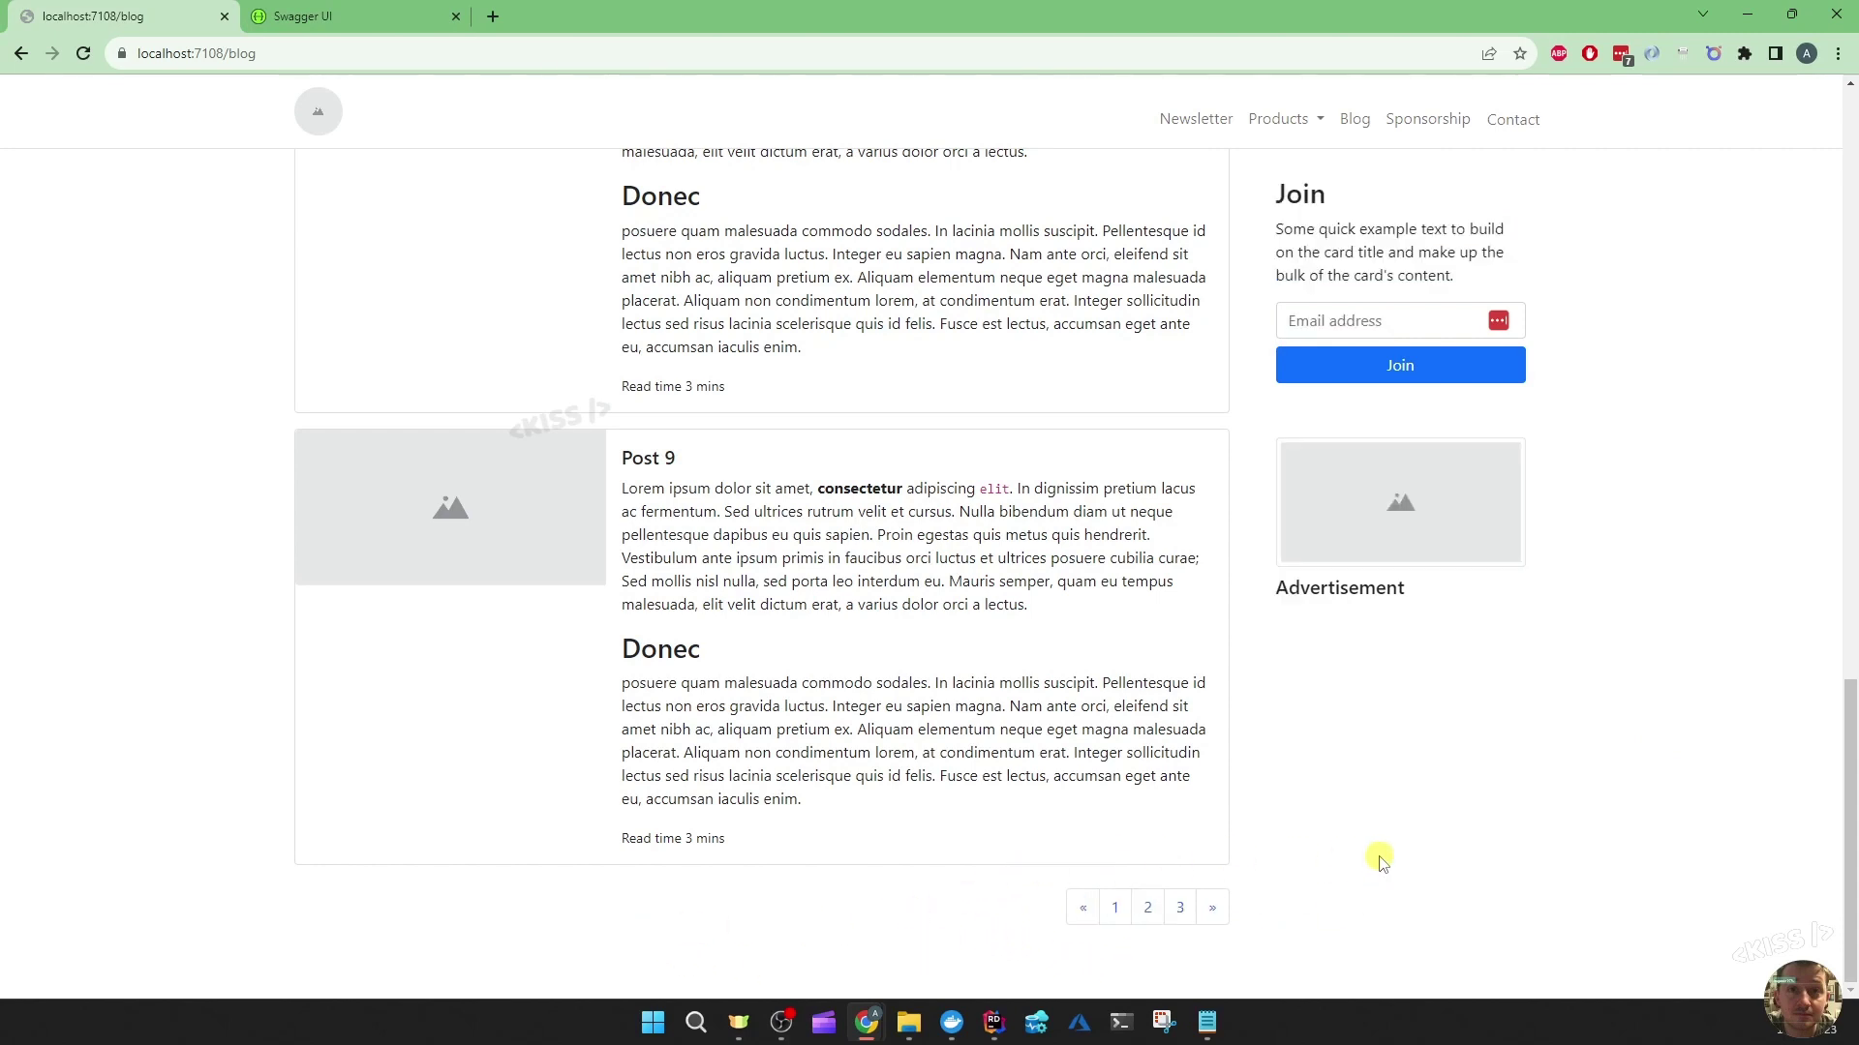
pyautogui.click(1205, 1021)
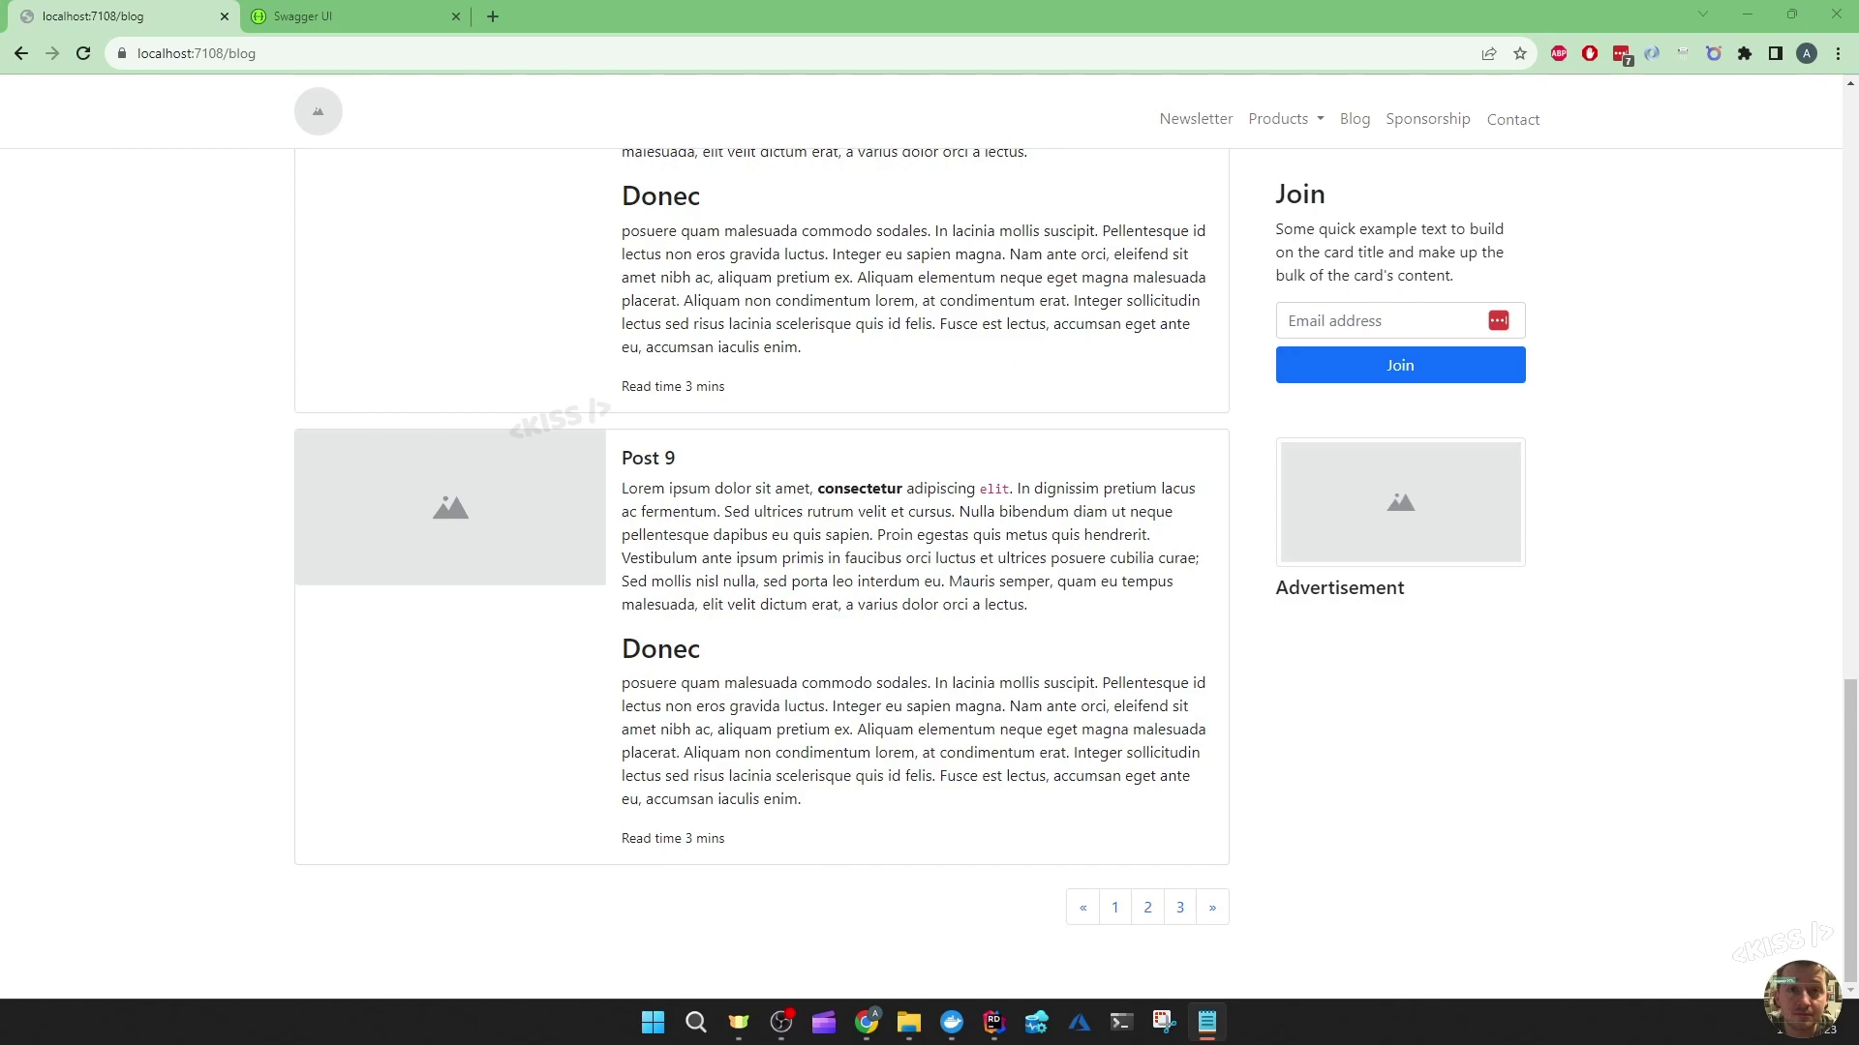
pyautogui.click(783, 1021)
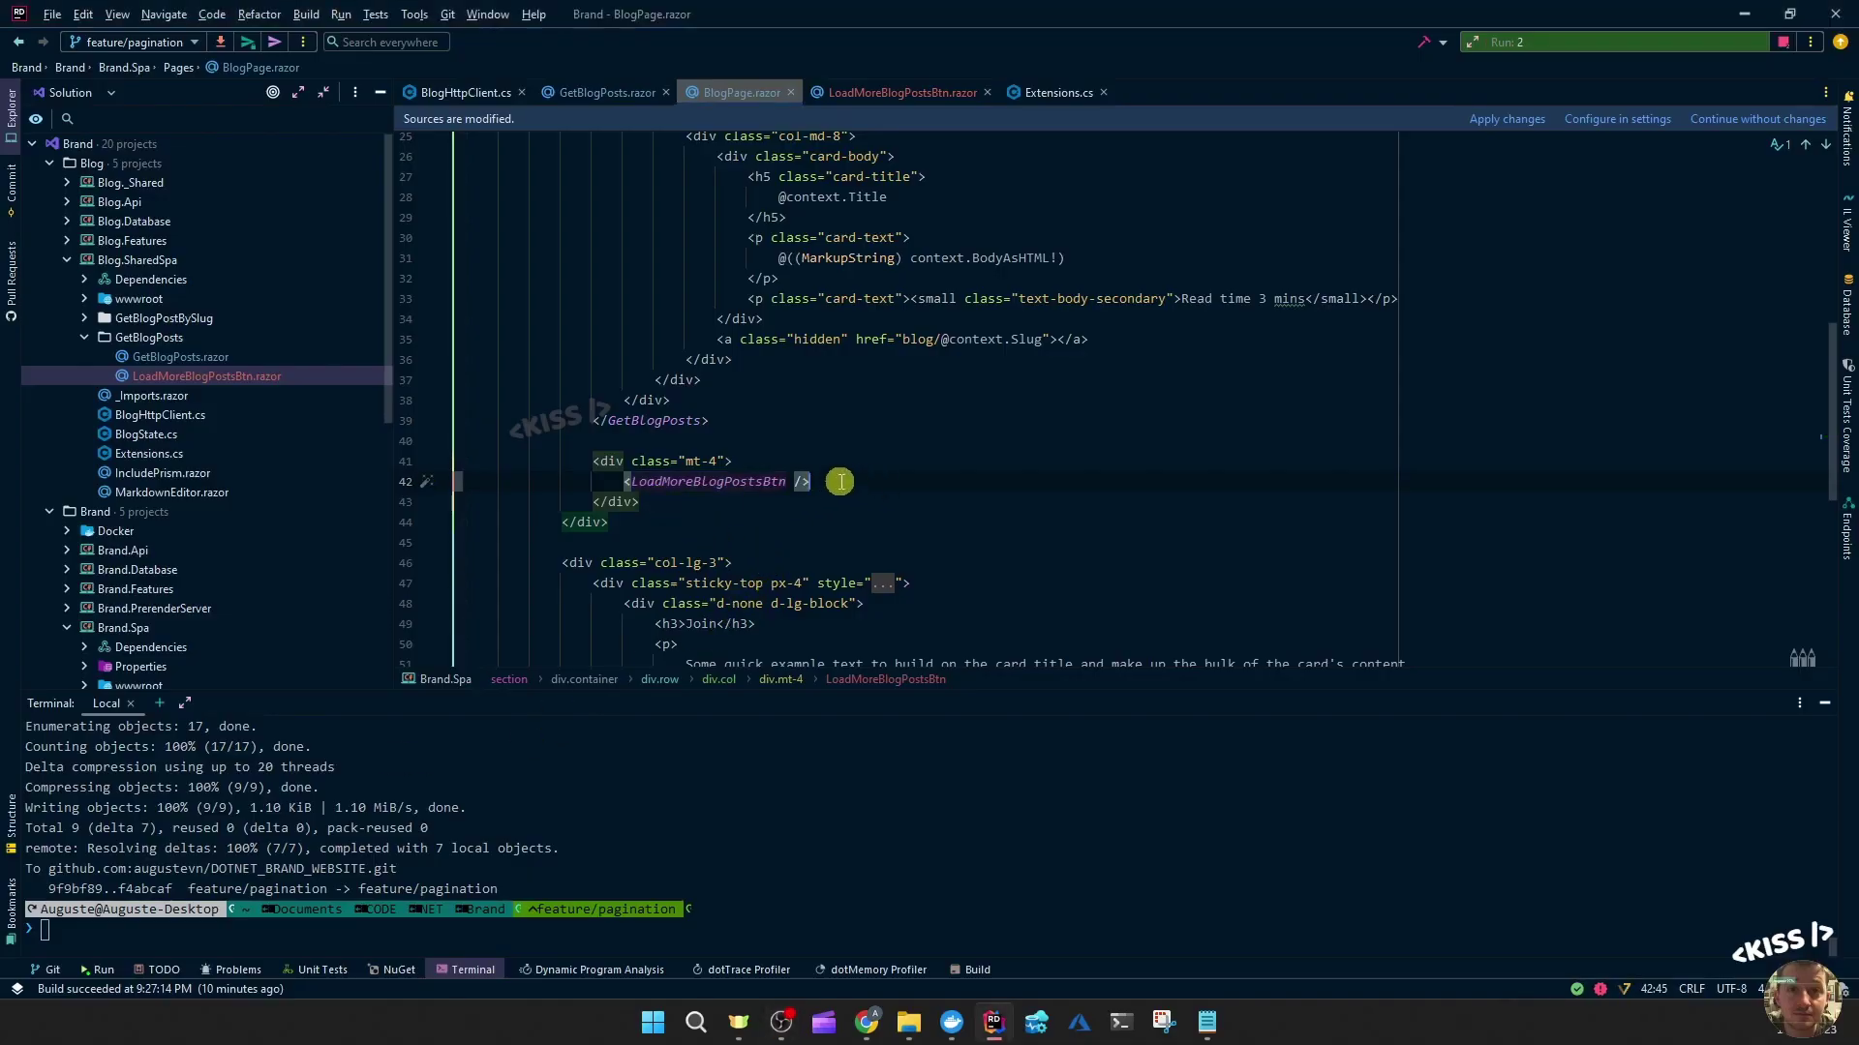
# - Locate LoadMoreBlogPostsBtn in BlogPage and review its injected services and button markup
pyautogui.moveTo(810, 480)
pyautogui.mouseDown()
pyautogui.moveTo(600, 479)
pyautogui.moveTo(617, 480)
pyautogui.mouseUp()
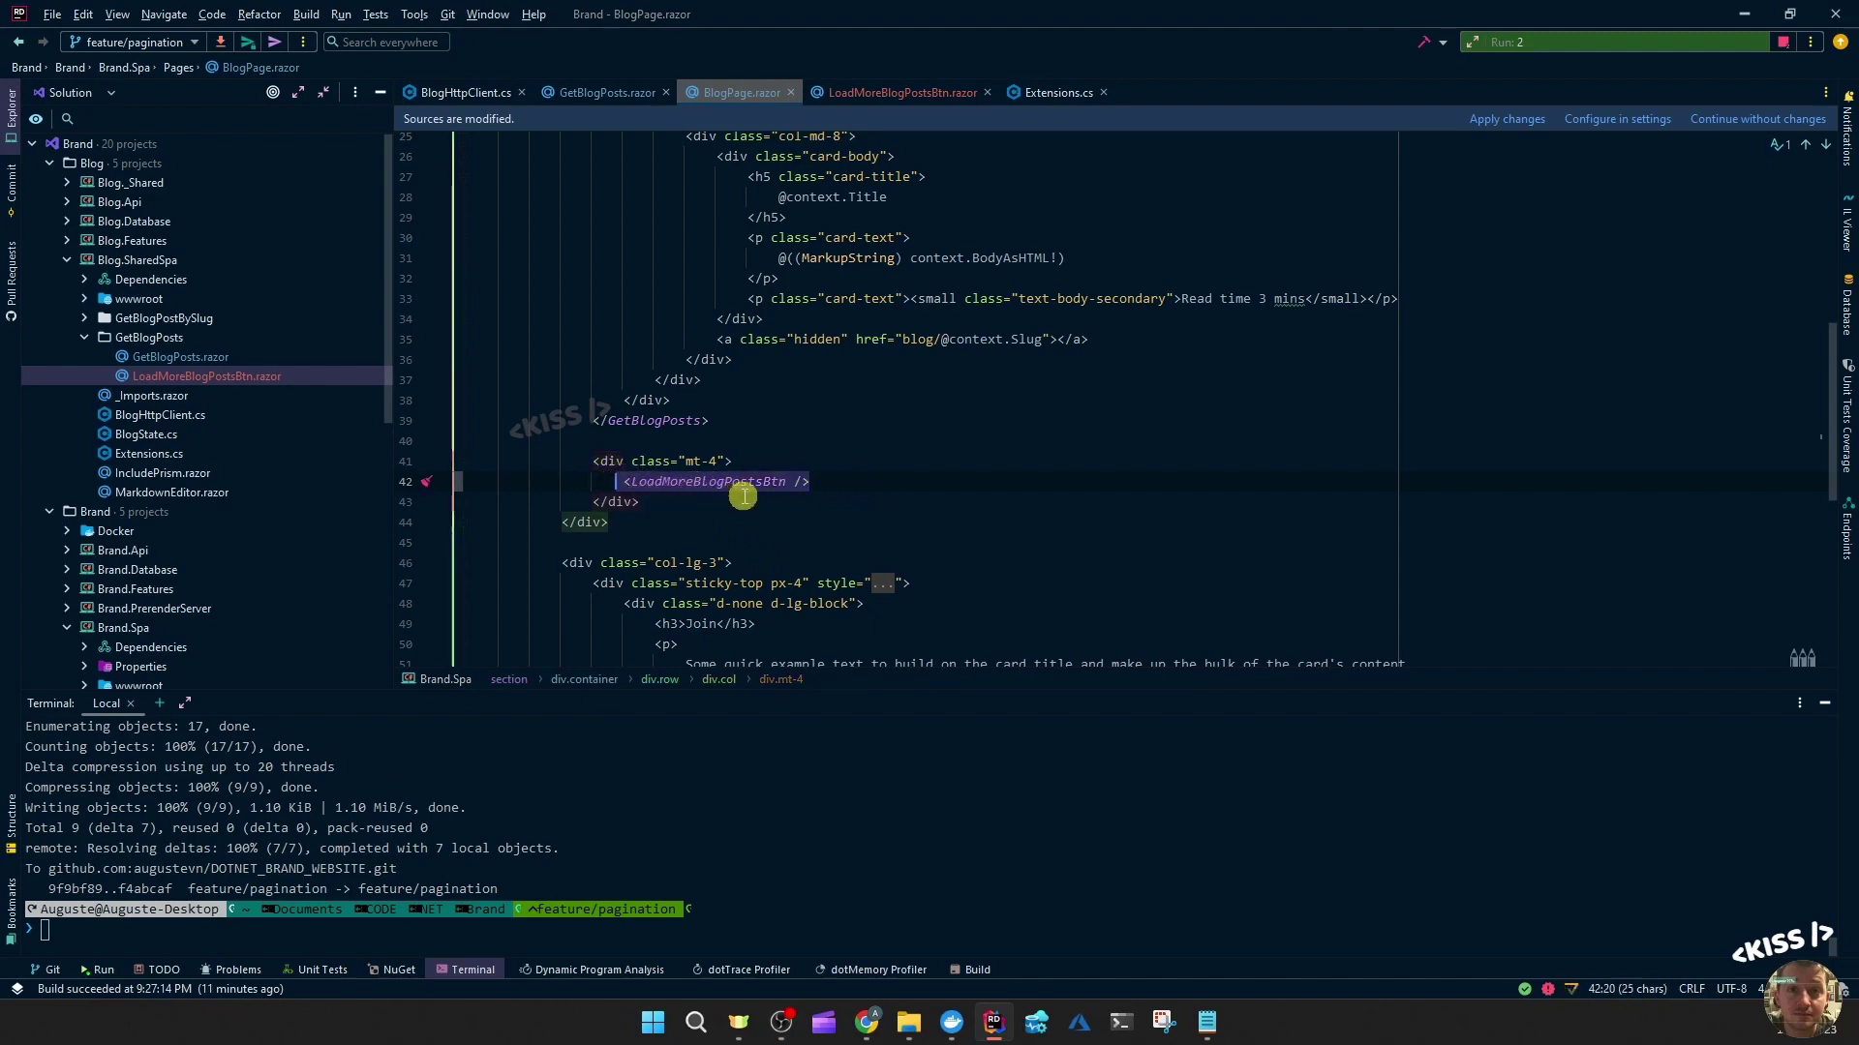
pyautogui.click(809, 481)
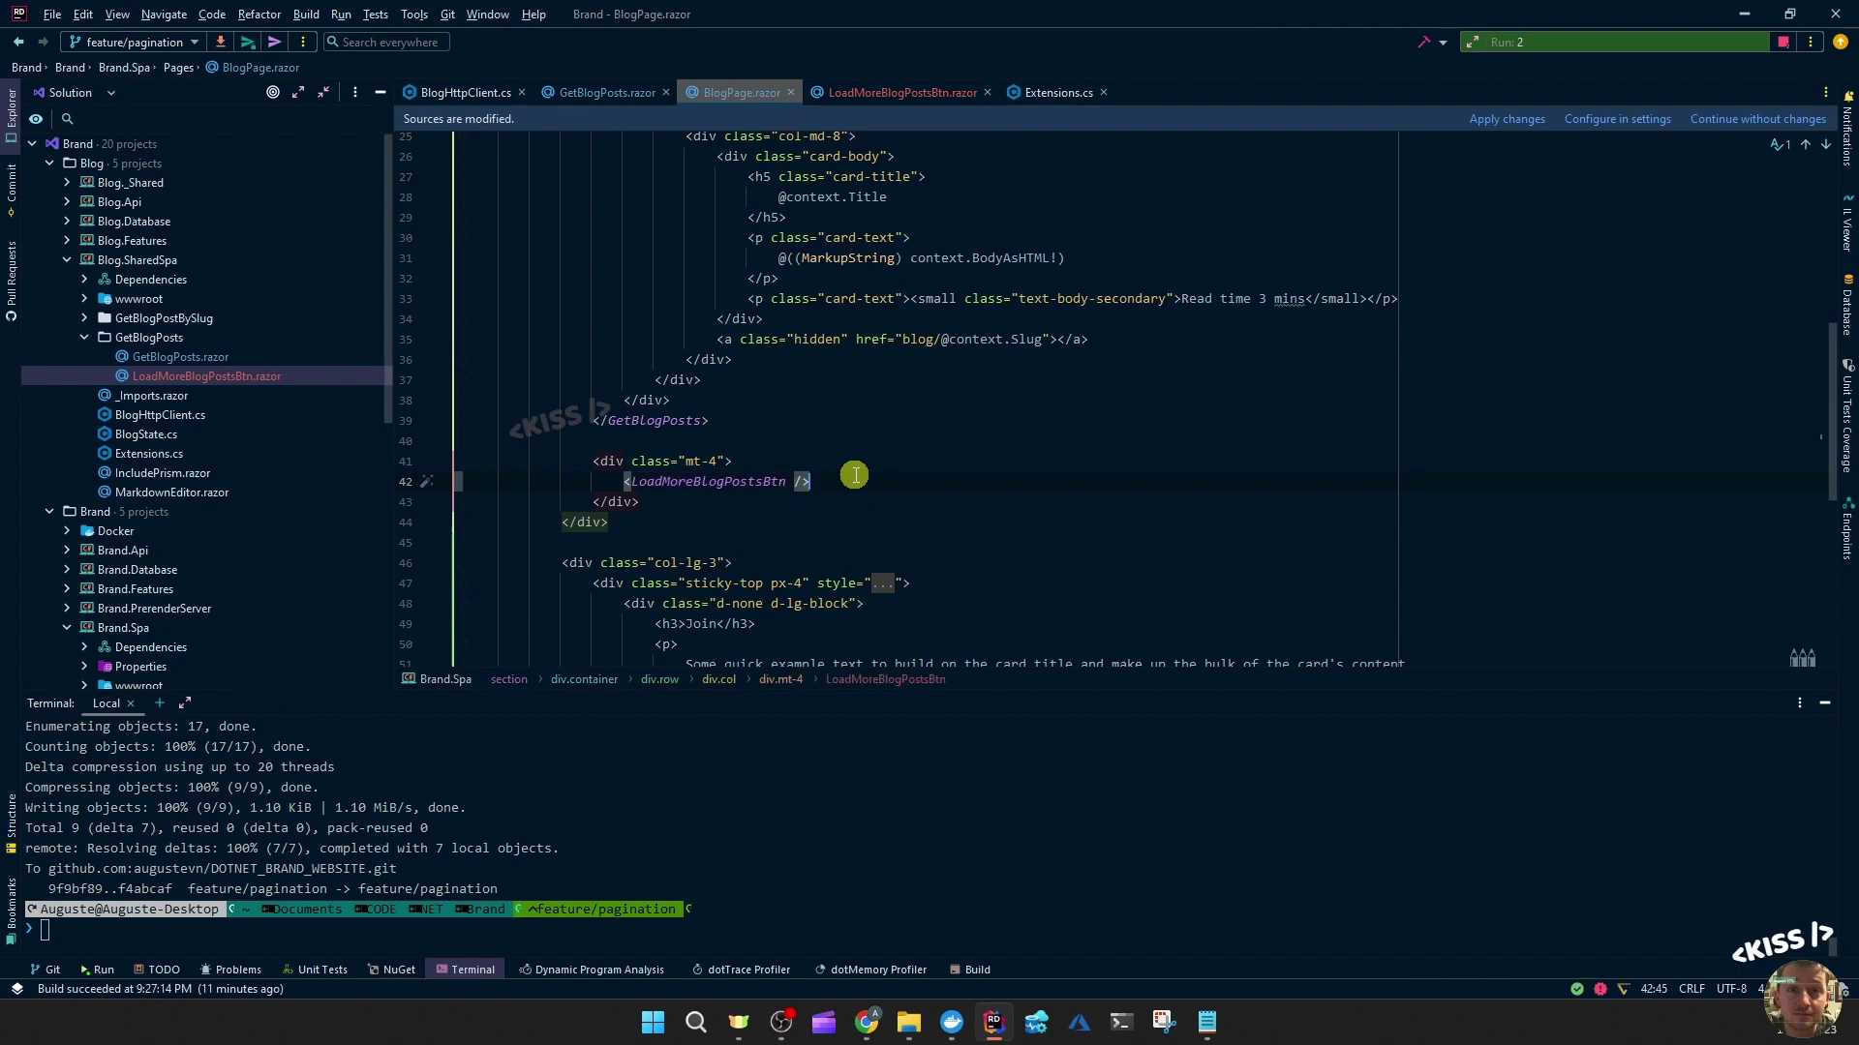
pyautogui.click(885, 92)
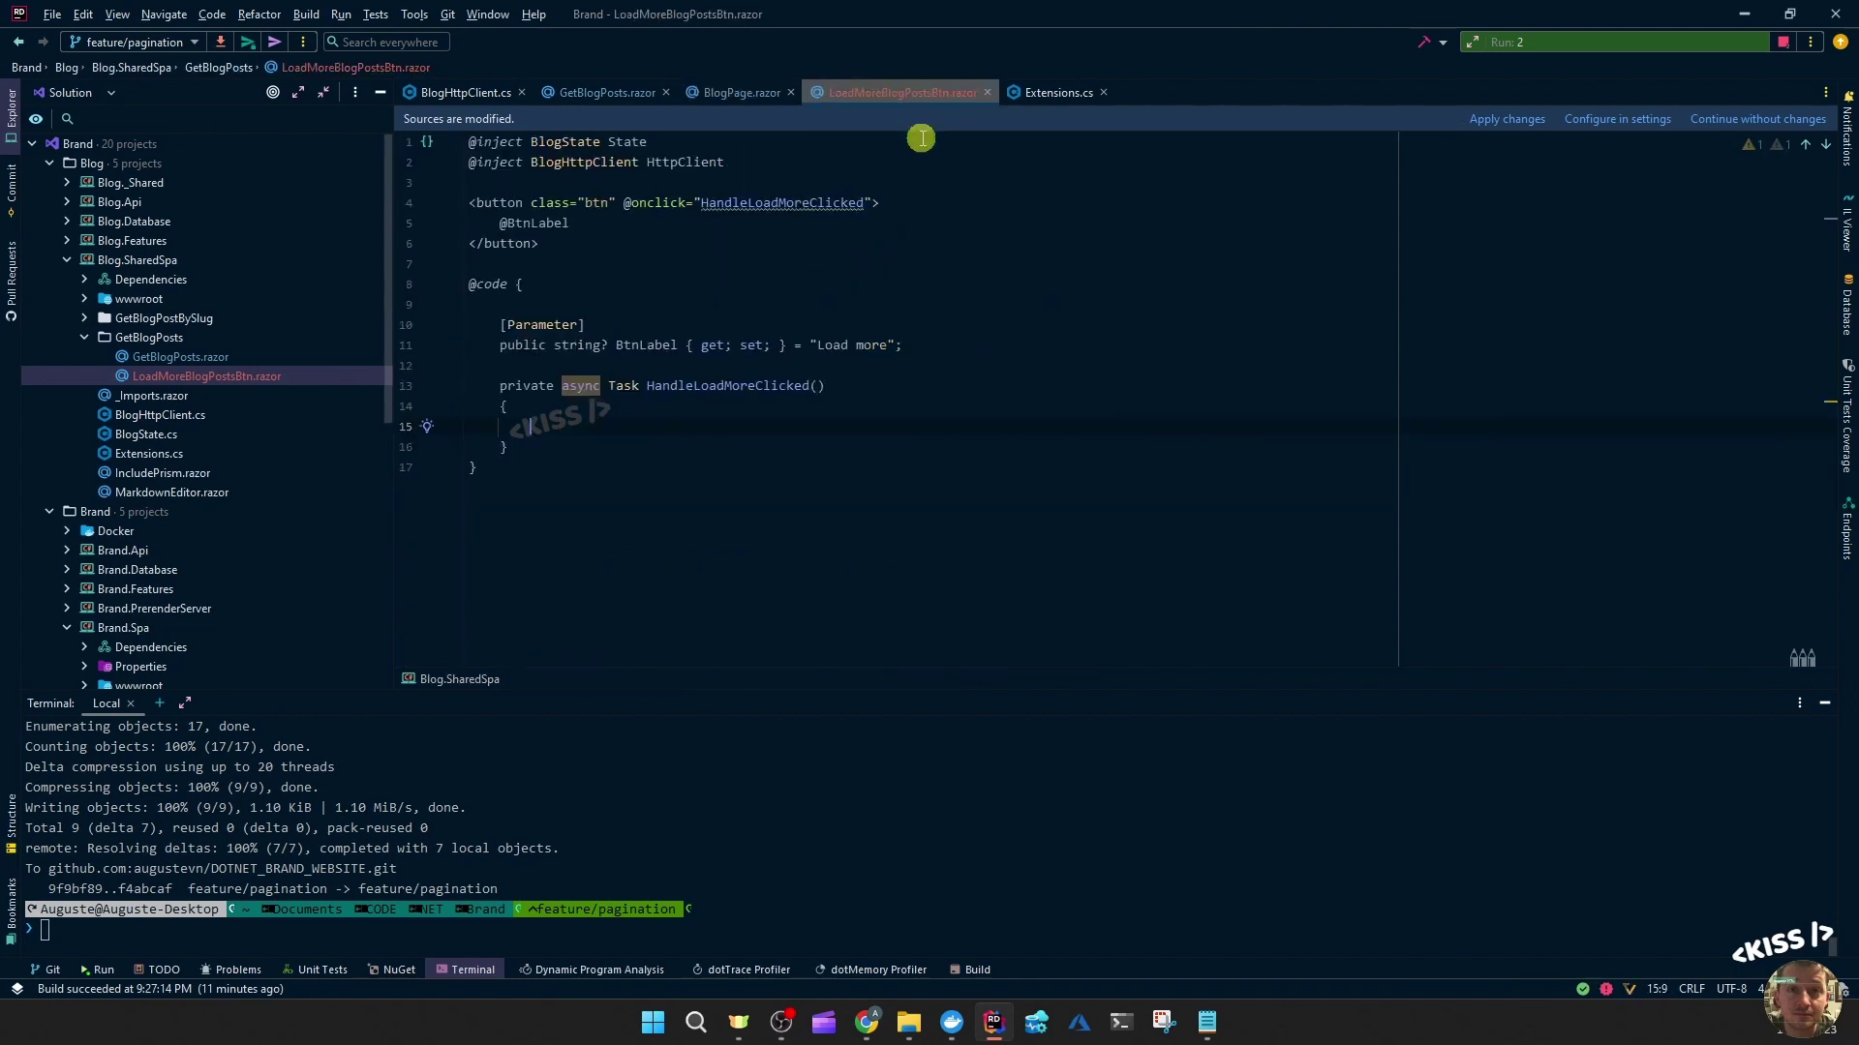
pyautogui.moveTo(772, 166); pyautogui.dragTo(435, 140)
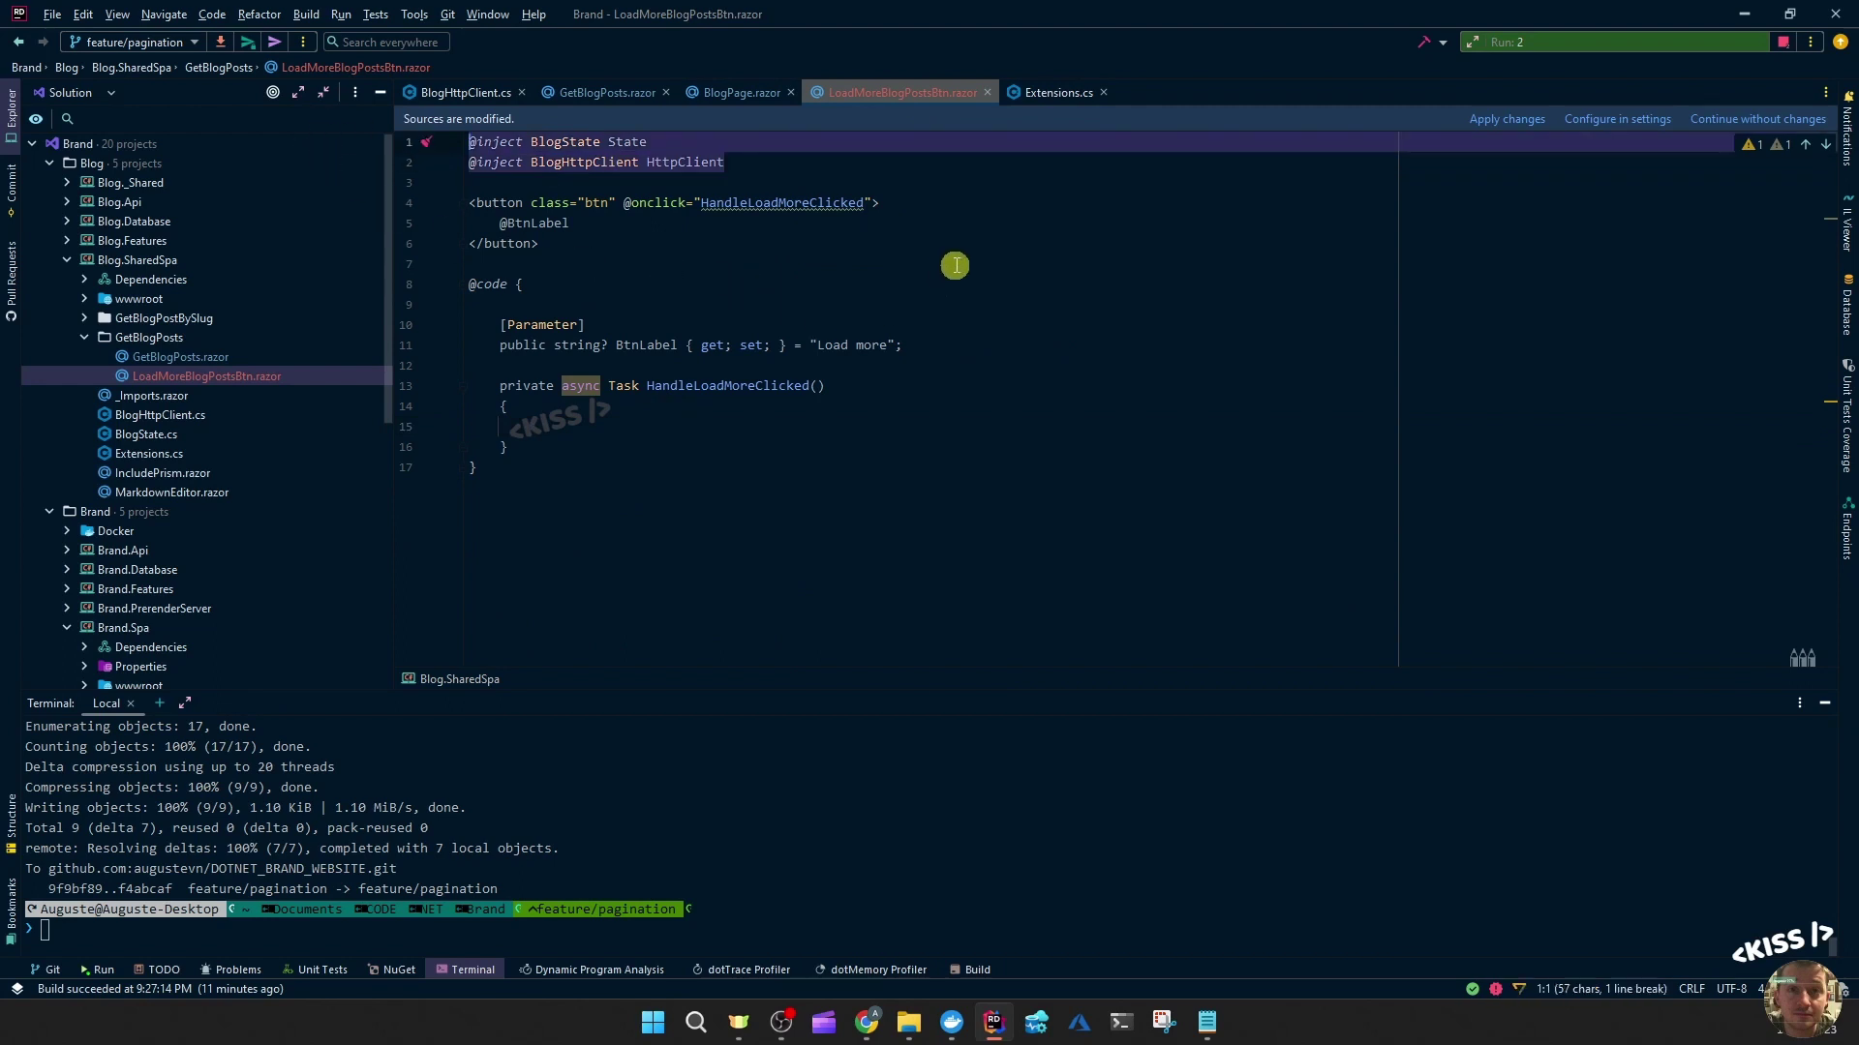
pyautogui.moveTo(468, 202); pyautogui.dragTo(726, 253)
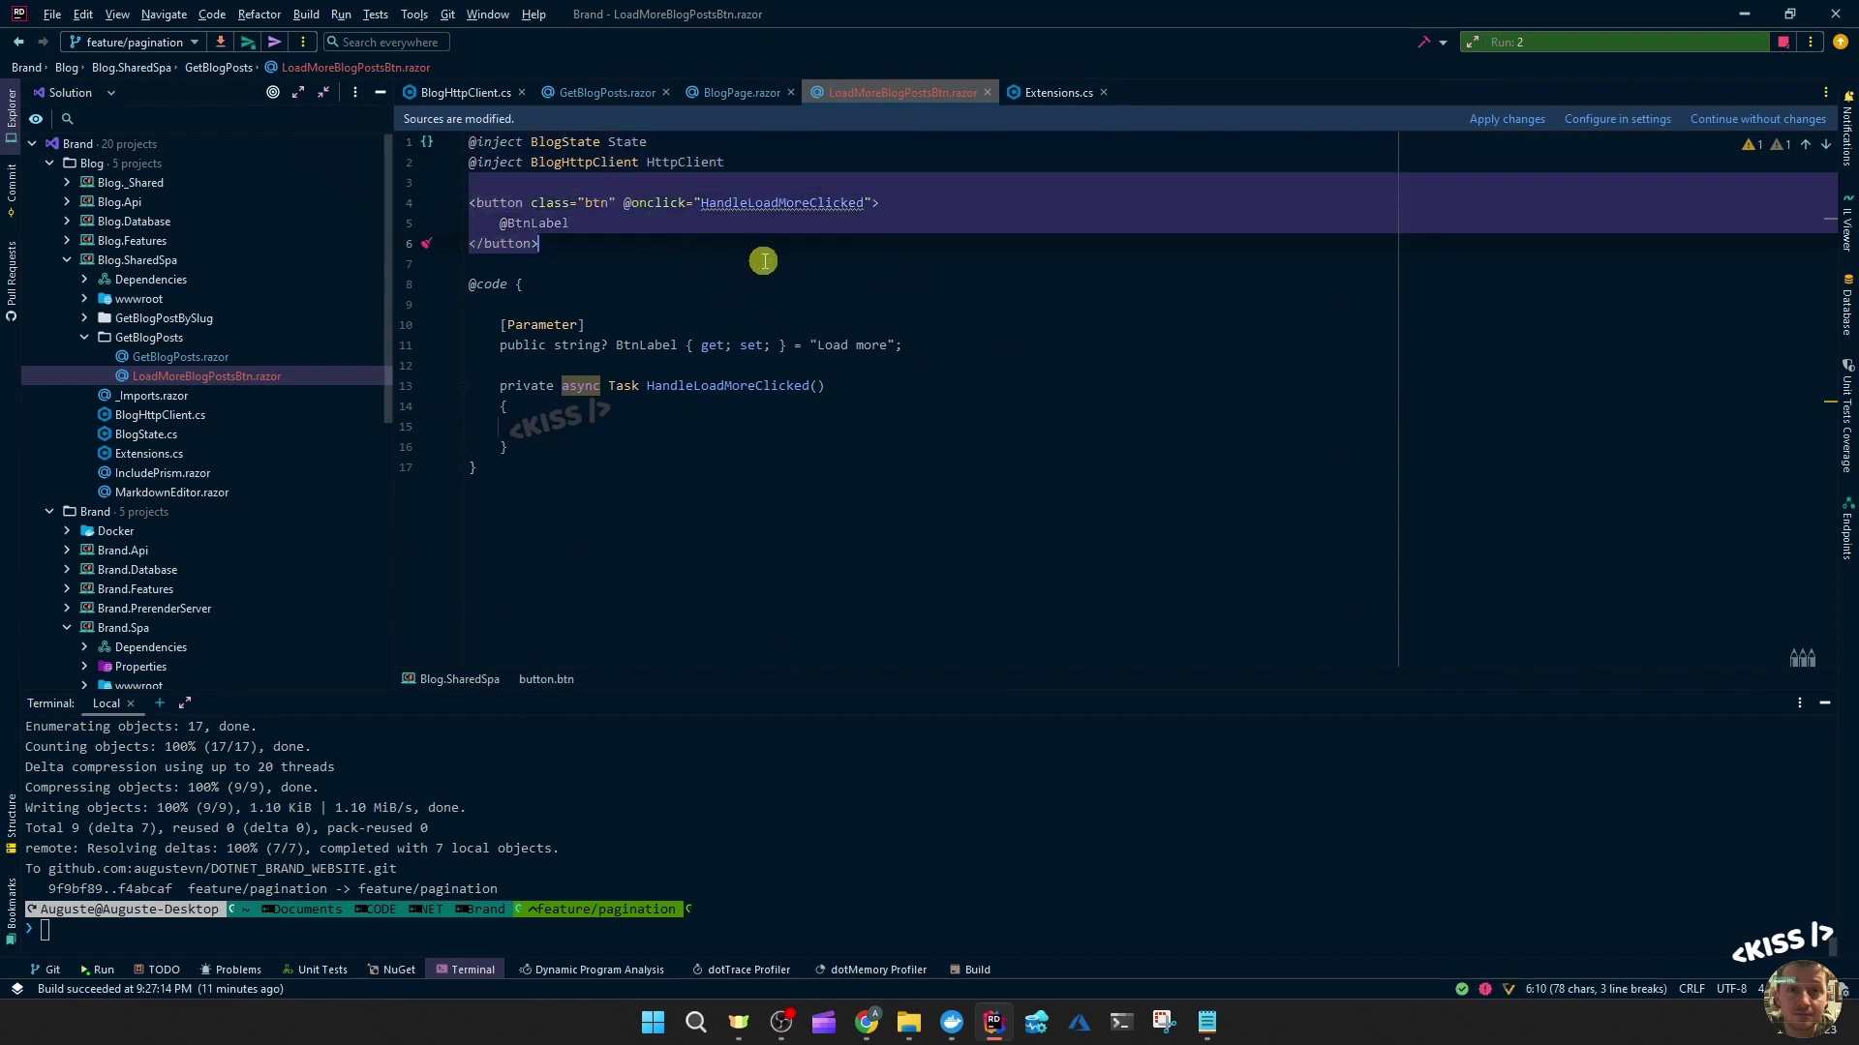
pyautogui.click(763, 263)
pyautogui.click(605, 434)
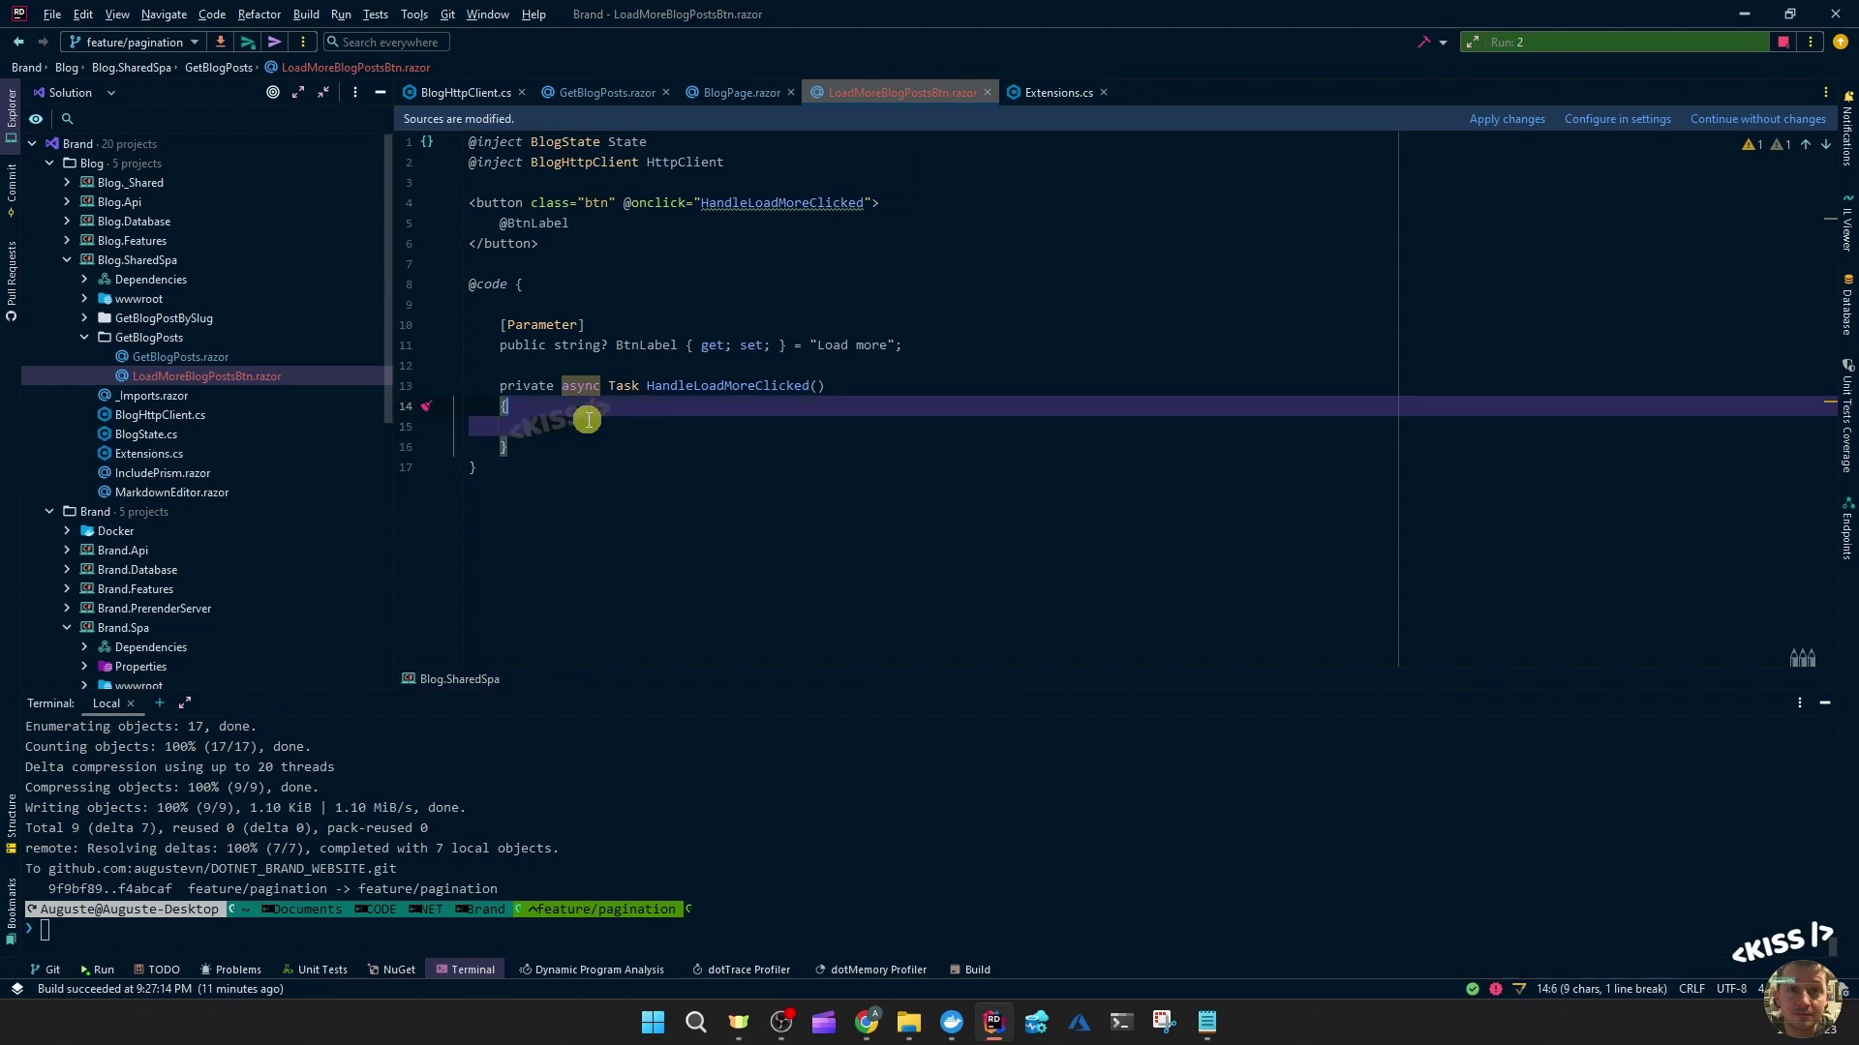
# - Add 'if (!State.PaginationMetadata.HasNextPage) return;' to HandleLoadMoreClicked and delete the empty braces
pyautogui.click(578, 440)
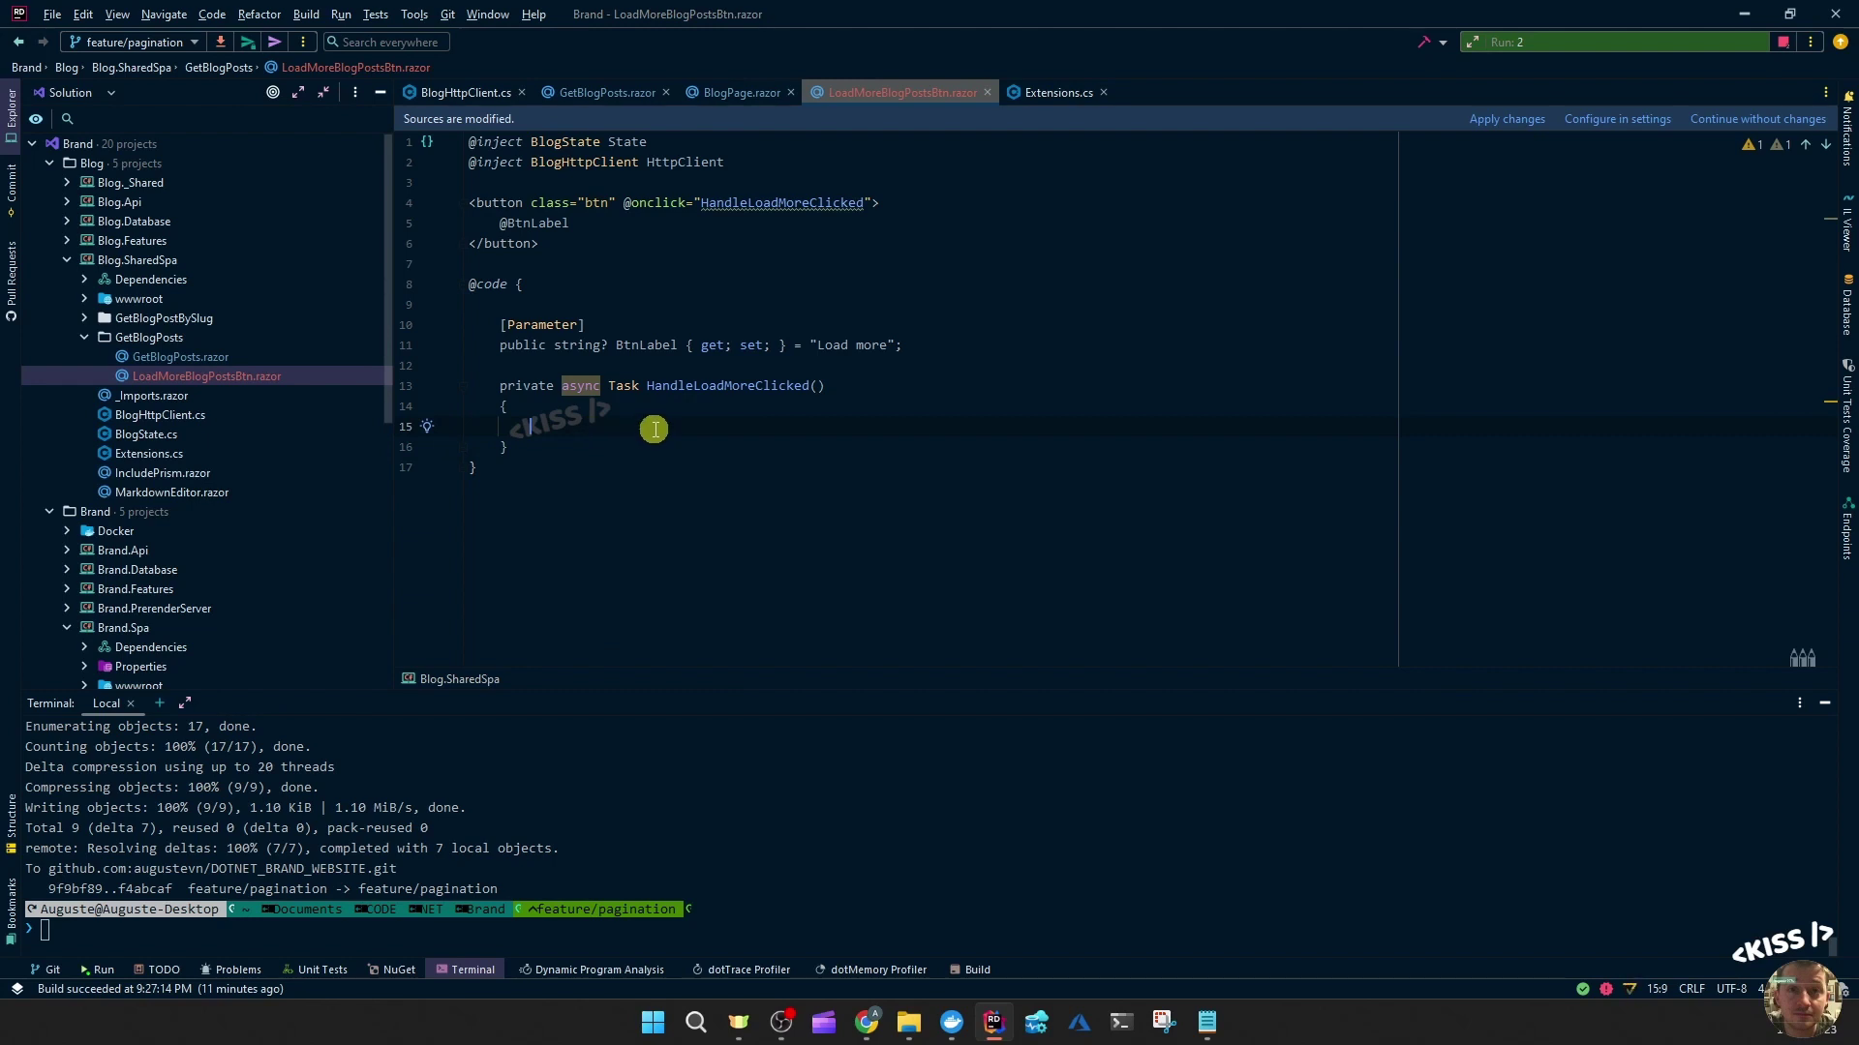
pyautogui.write('if')
pyautogui.press('Tab')
pyautogui.write('State')
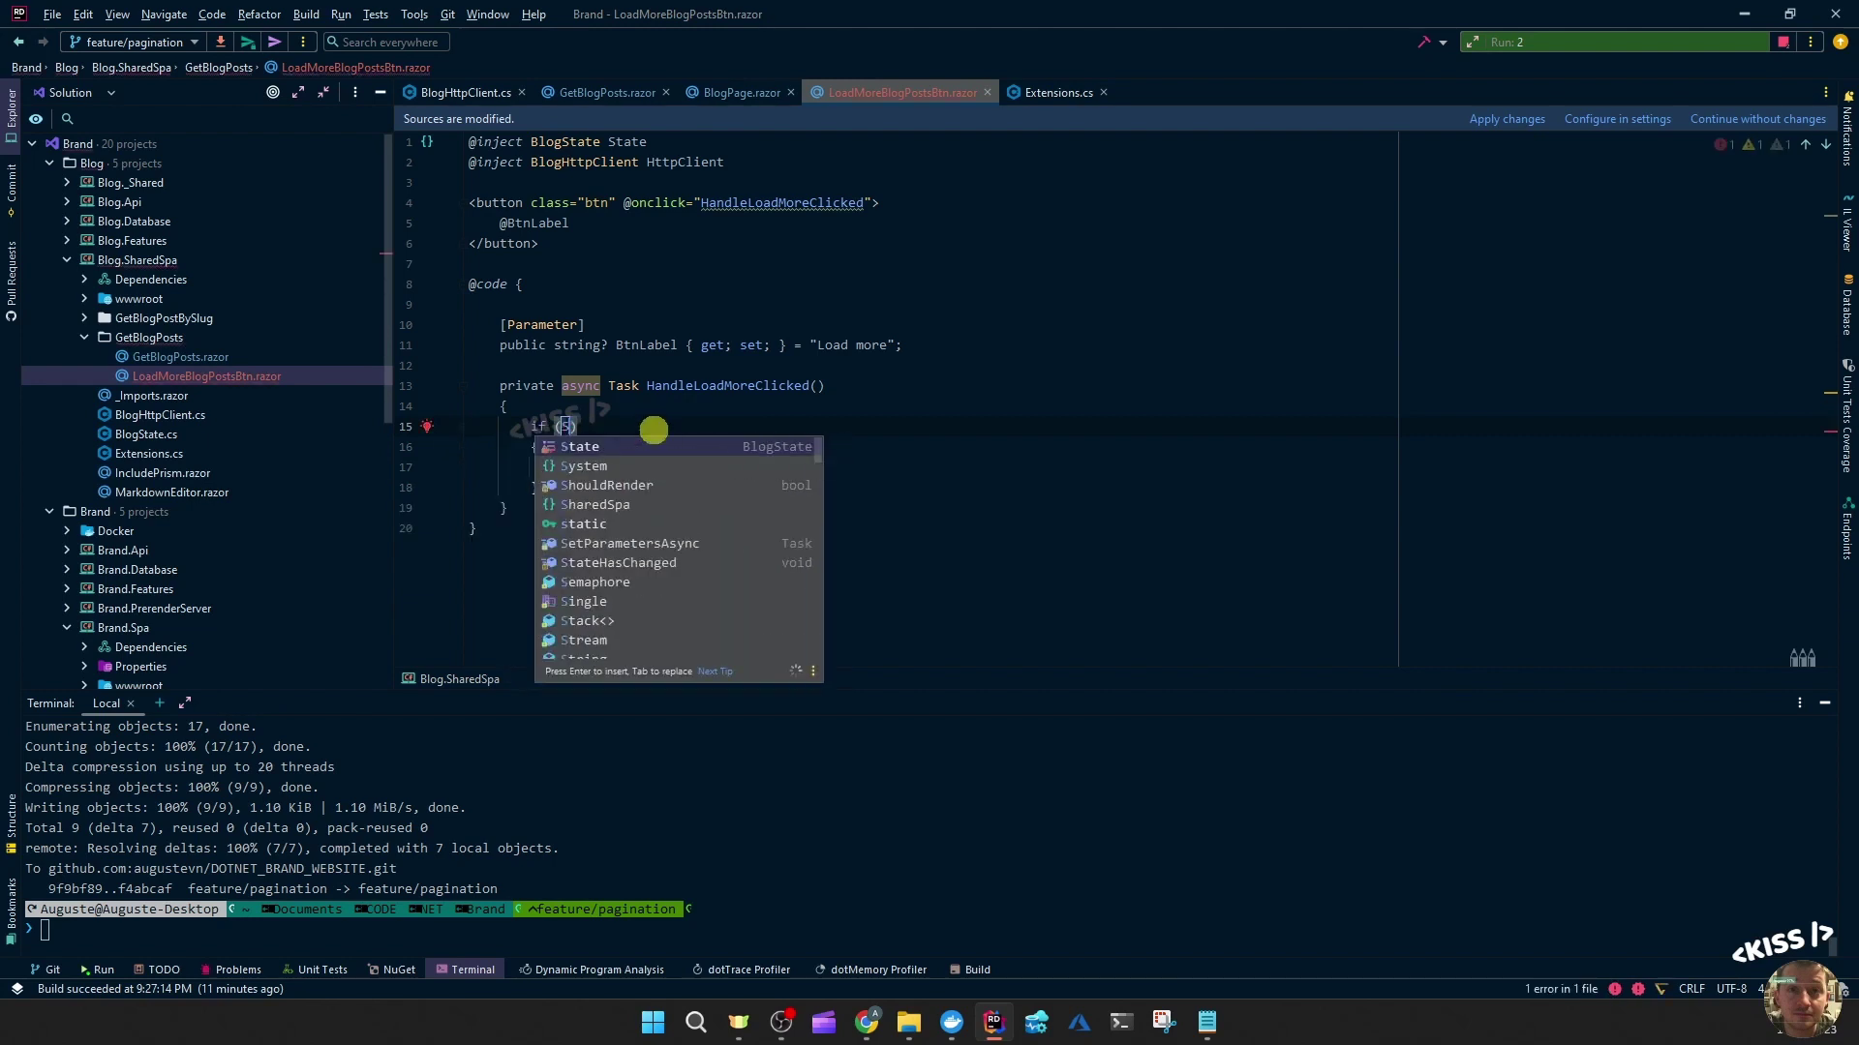
pyautogui.write('P')
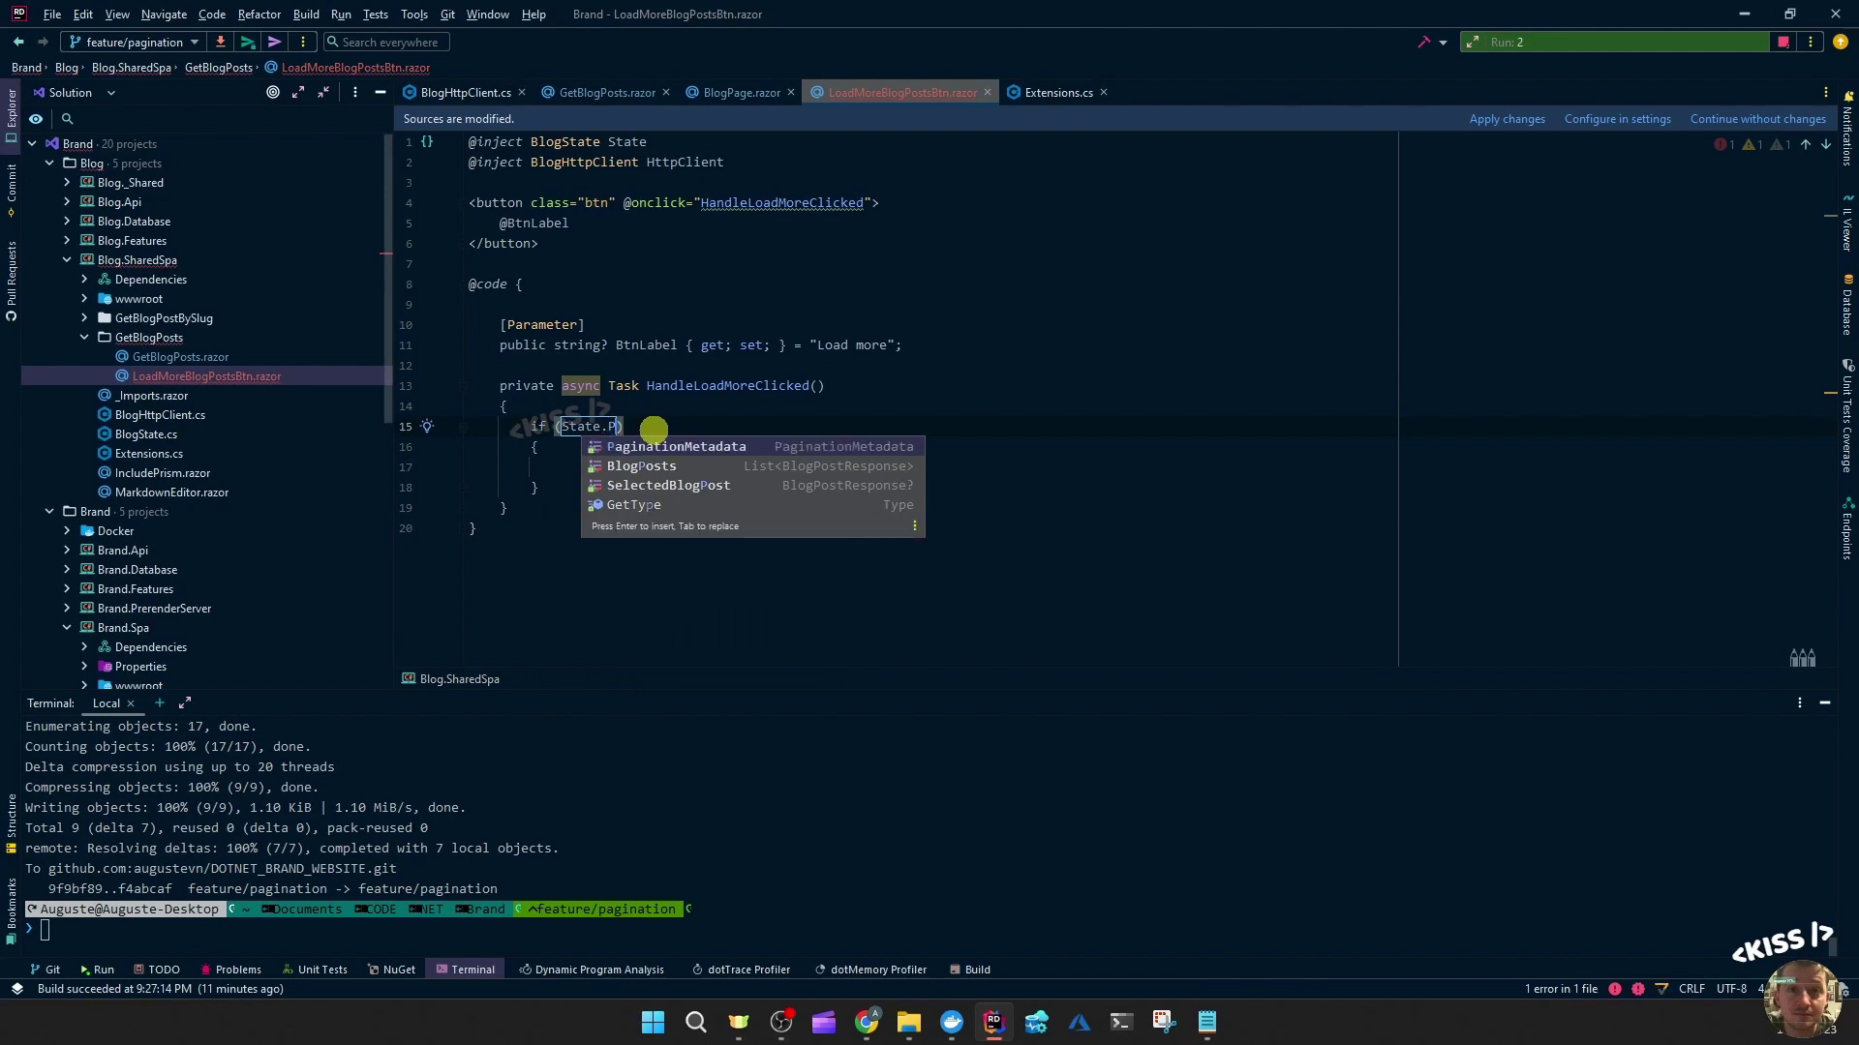
pyautogui.press('Tab')
pyautogui.write('.')
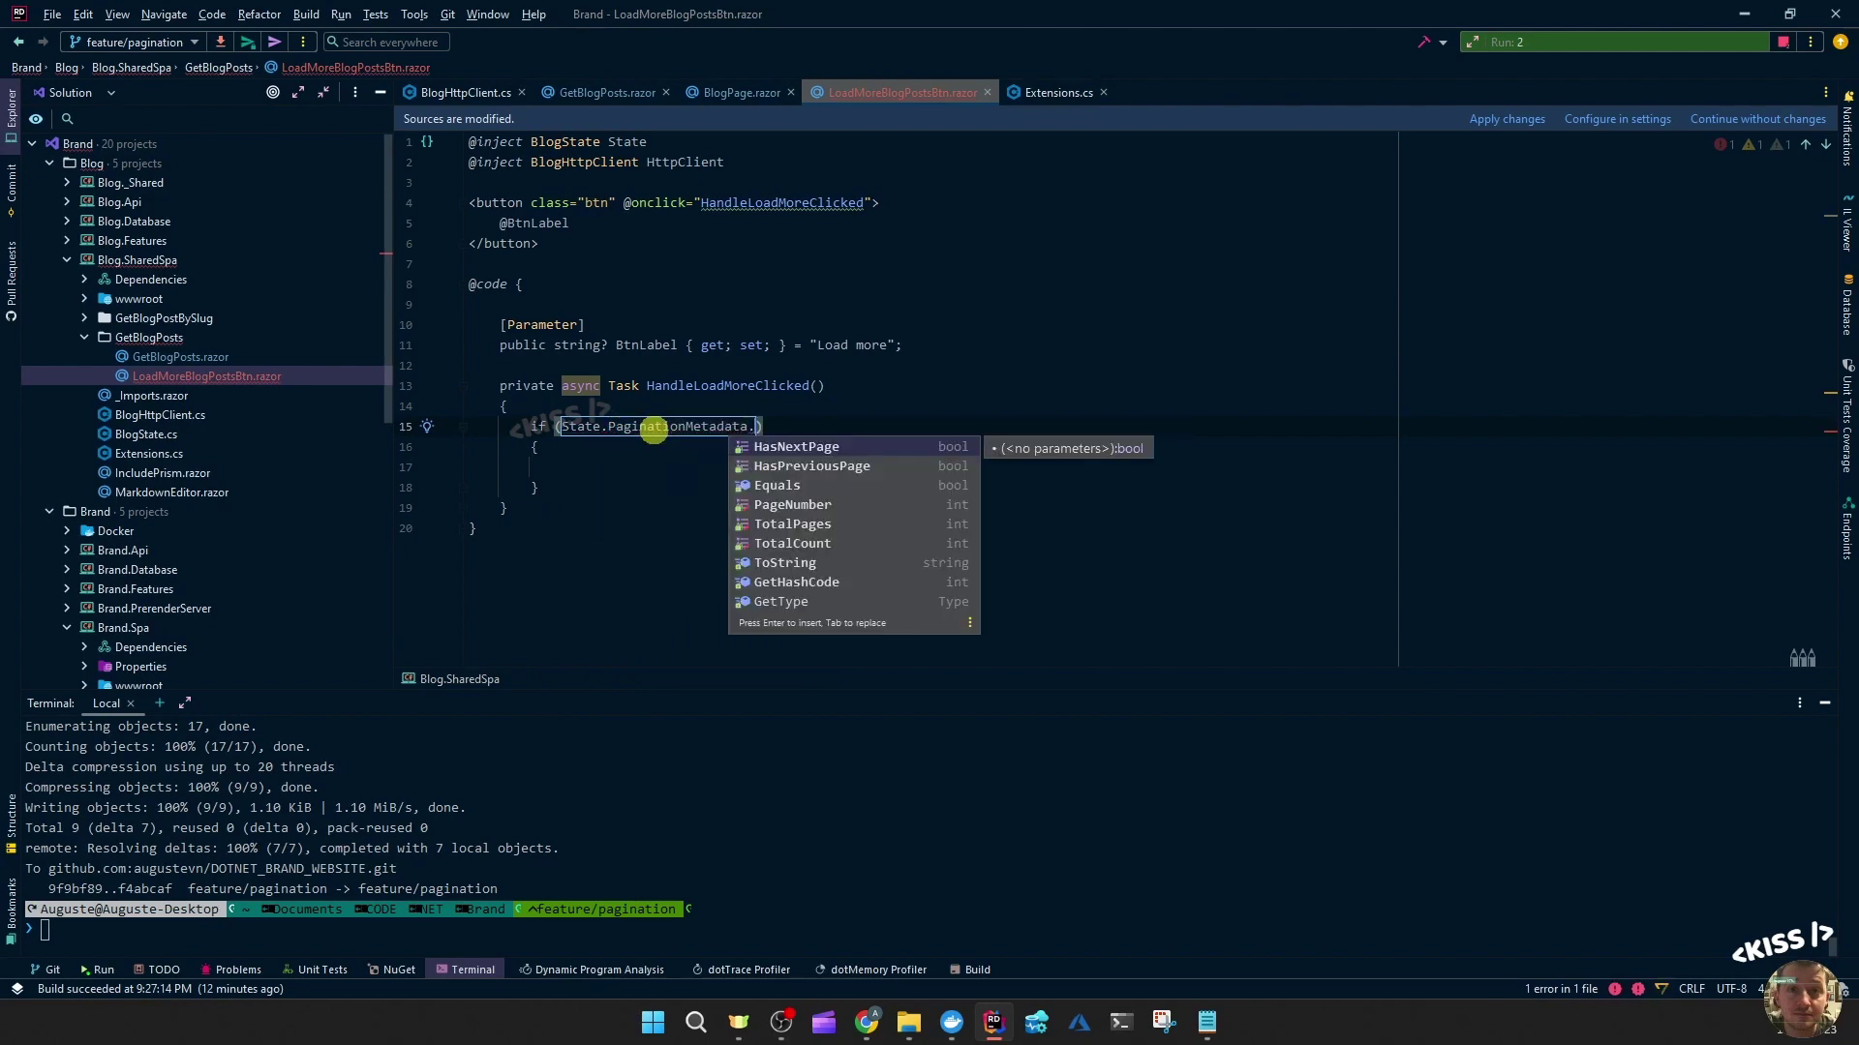
pyautogui.press('Return')
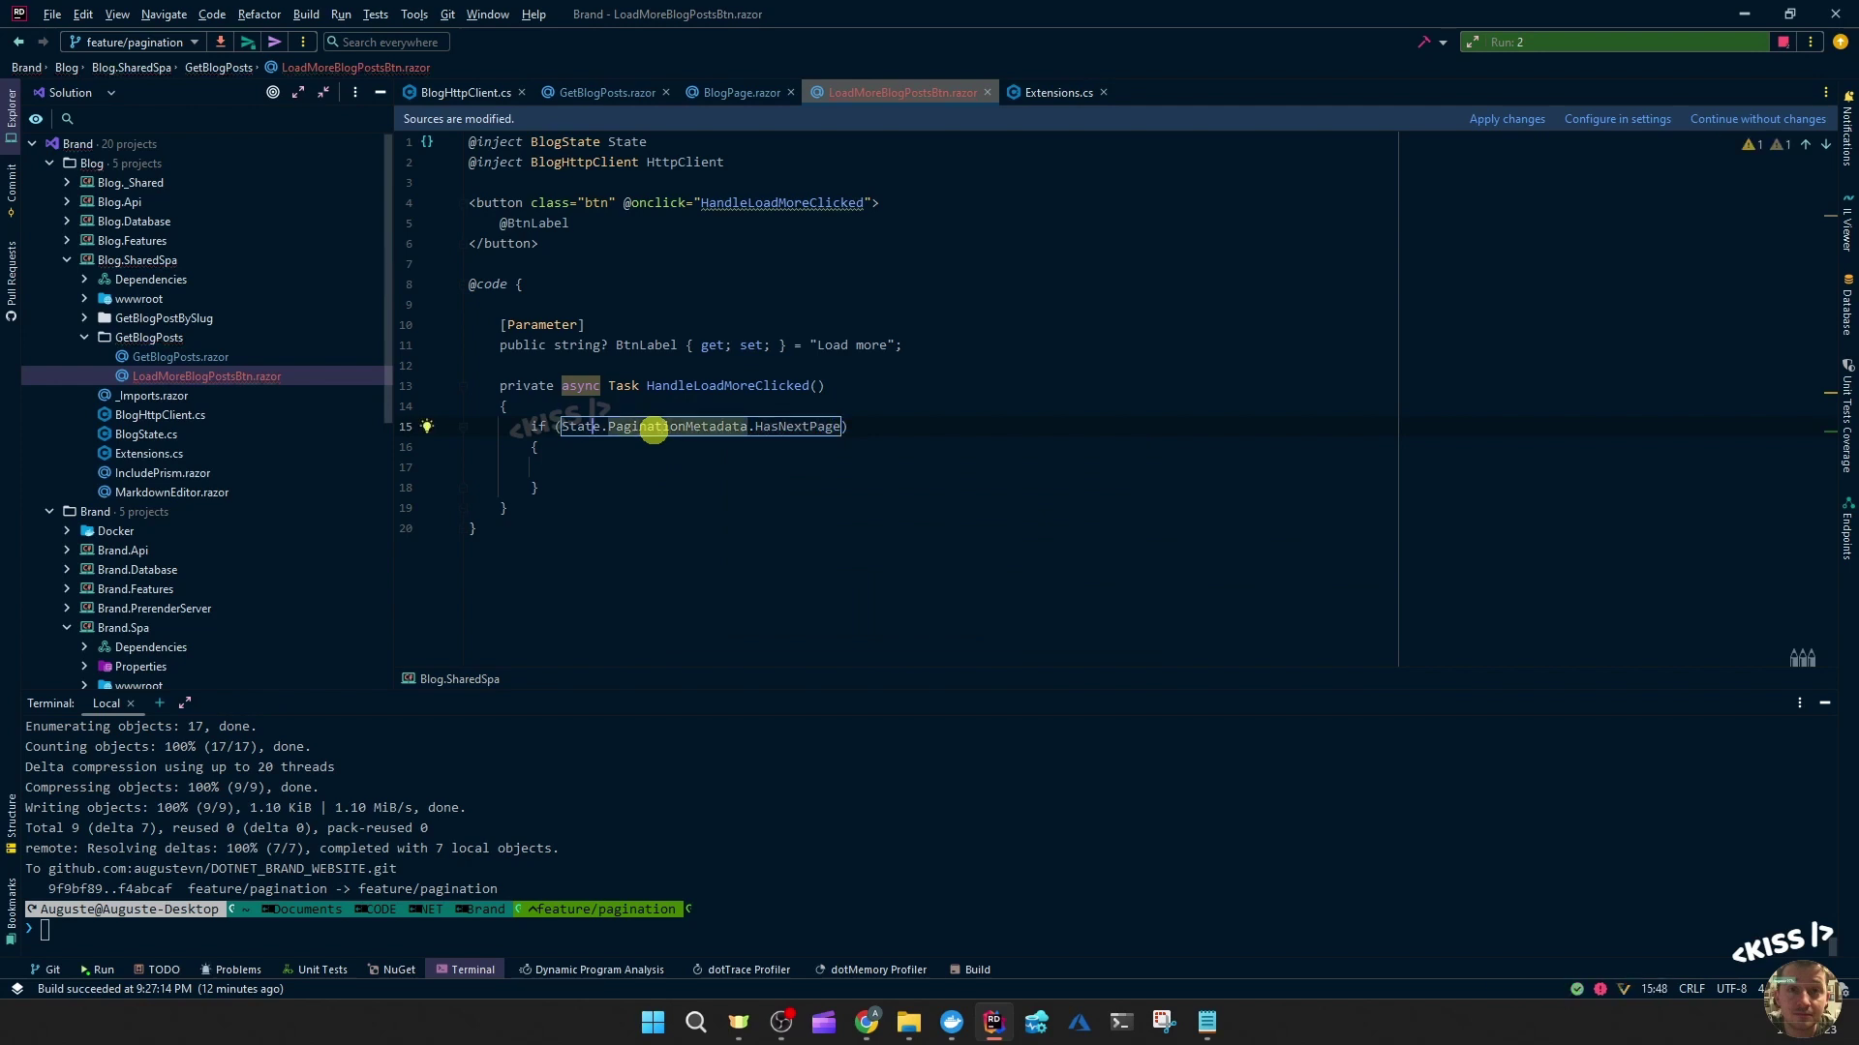
pyautogui.press('Home')
pyautogui.write('!')
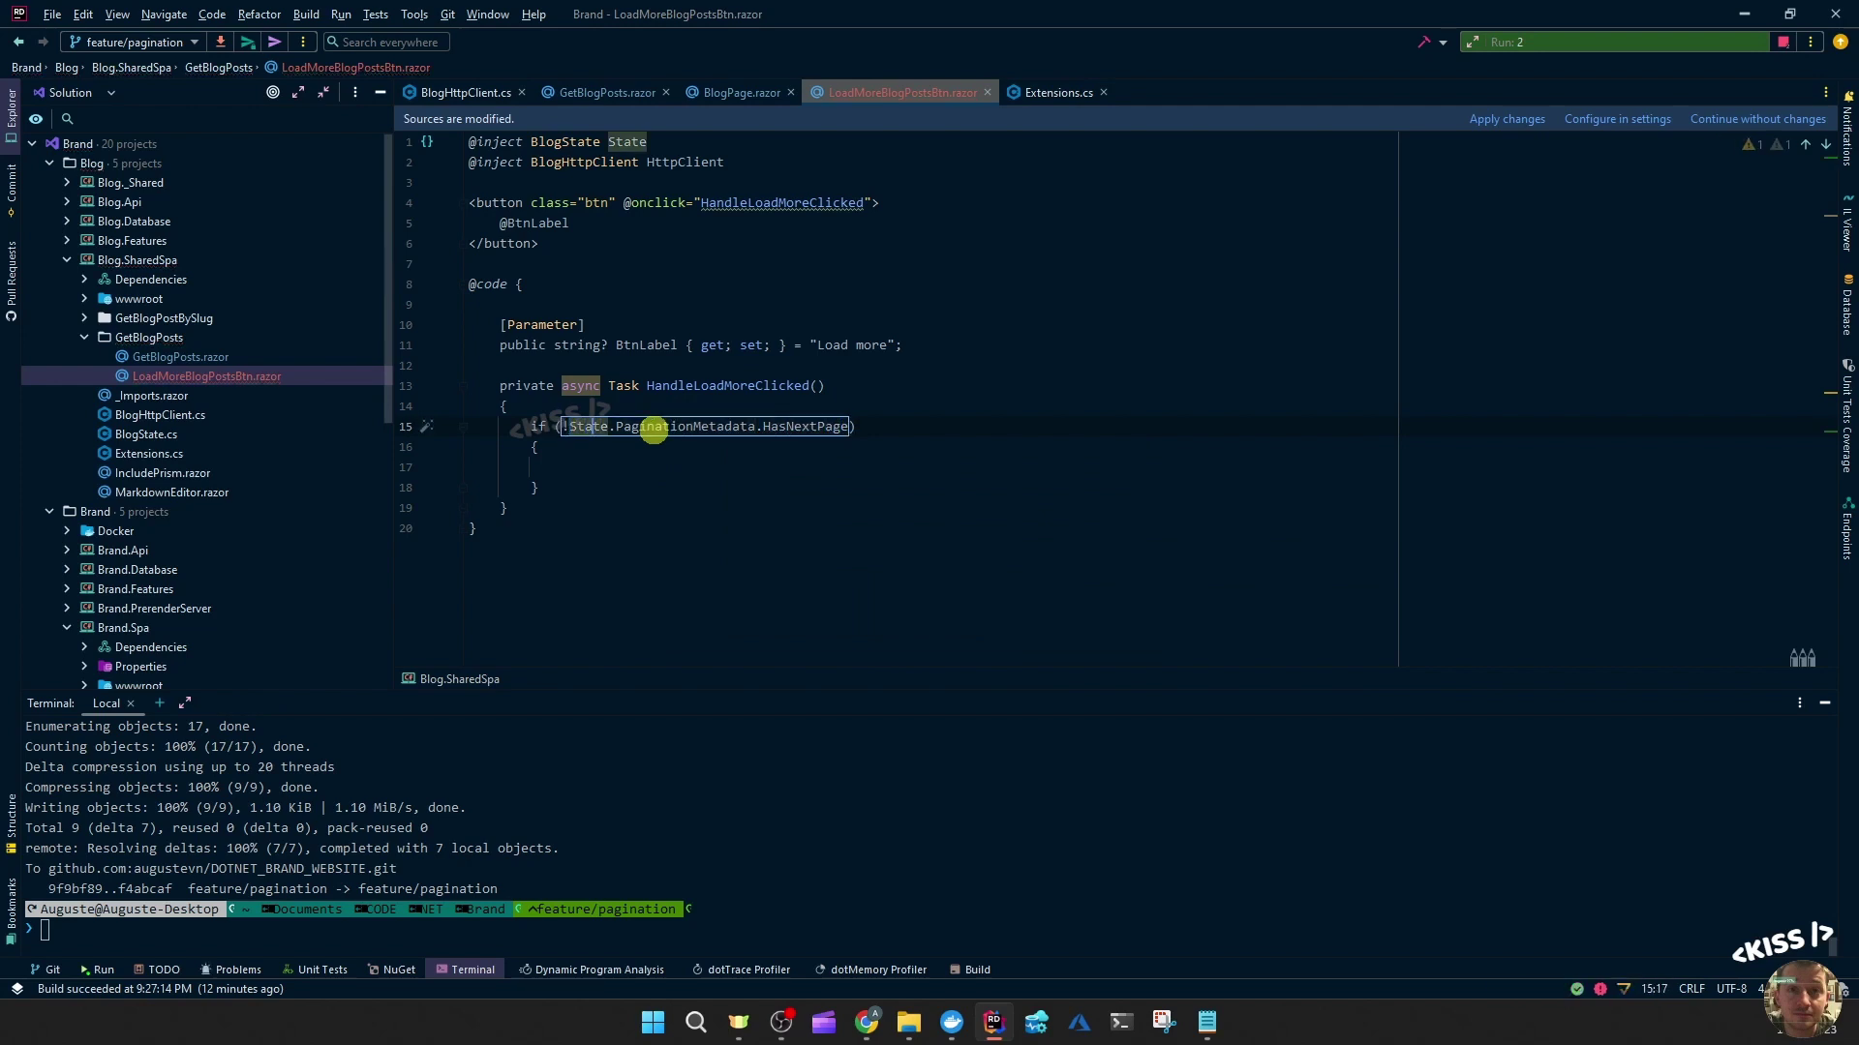
pyautogui.press('End')
pyautogui.write('return;')
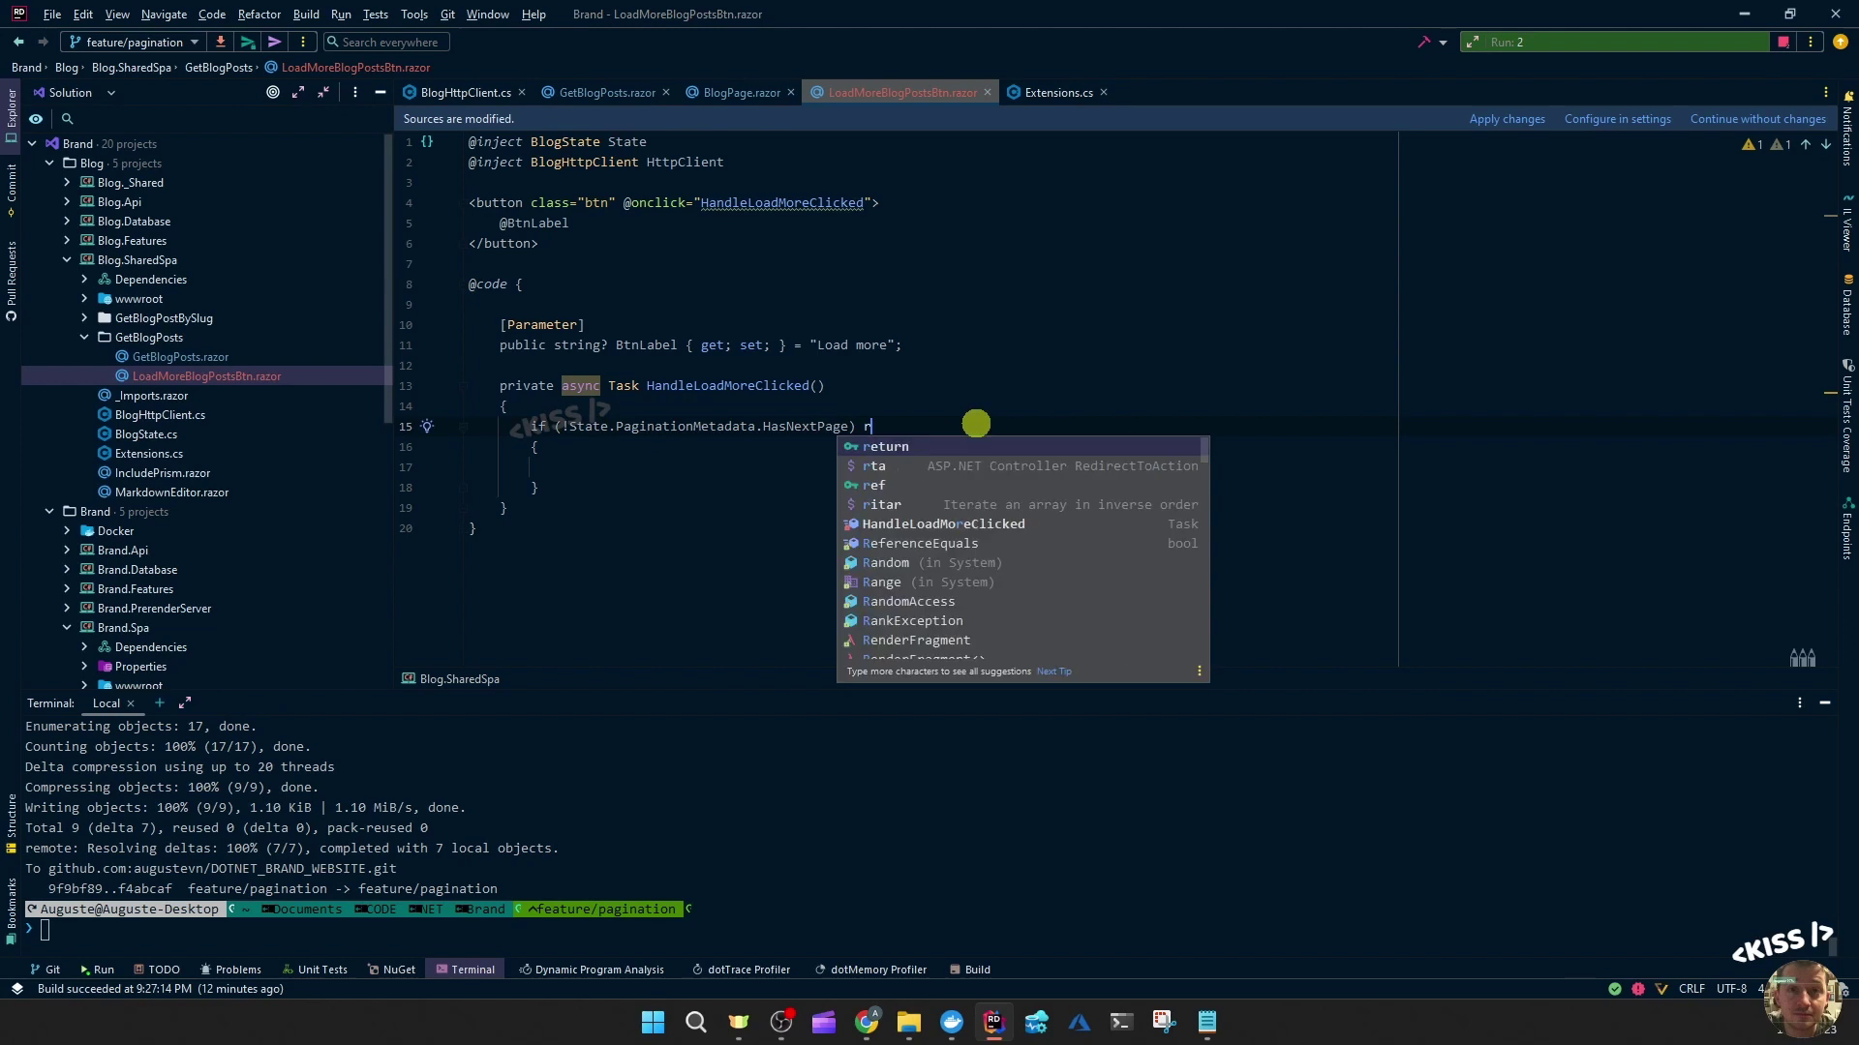
pyautogui.moveTo(589, 494); pyautogui.dragTo(404, 446)
pyautogui.click(518, 538)
pyautogui.press('Delete')
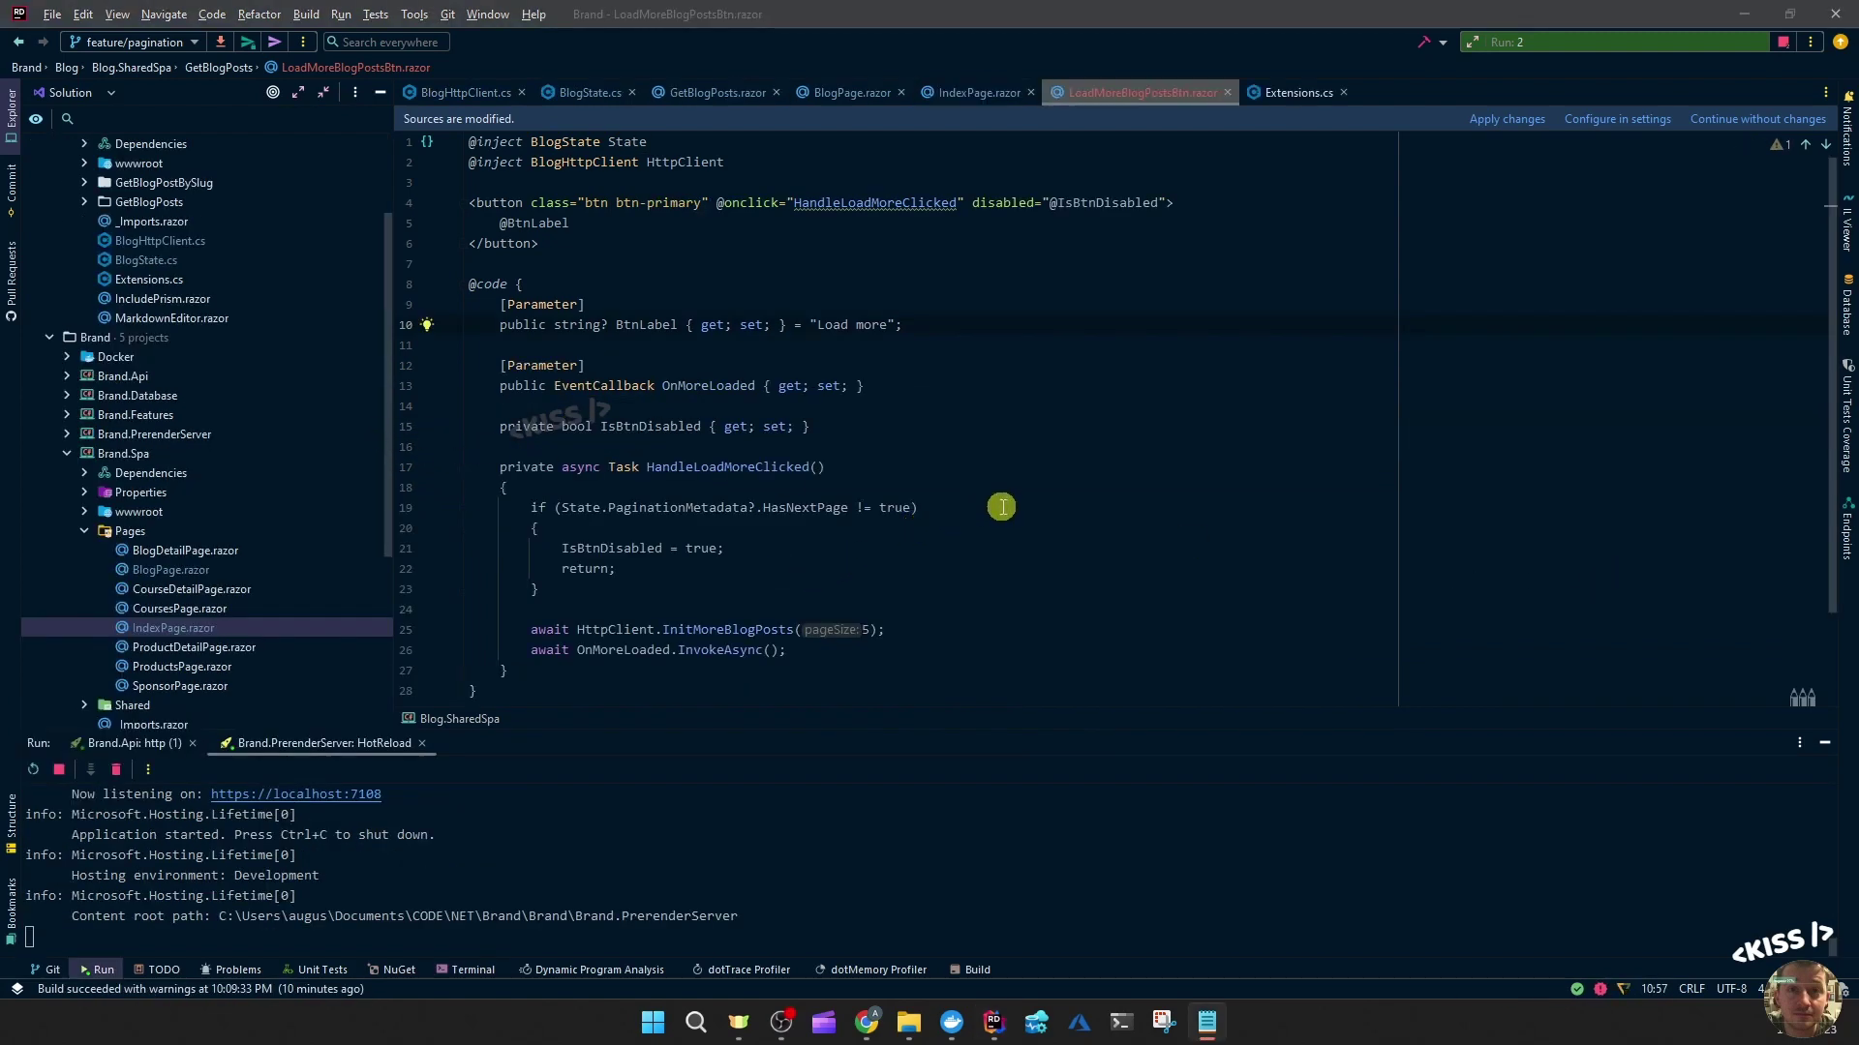
# - Review the handler's early-exit, load-more and OnMoreLoaded lines, then return to BlogPage.razor
pyautogui.click(1001, 508)
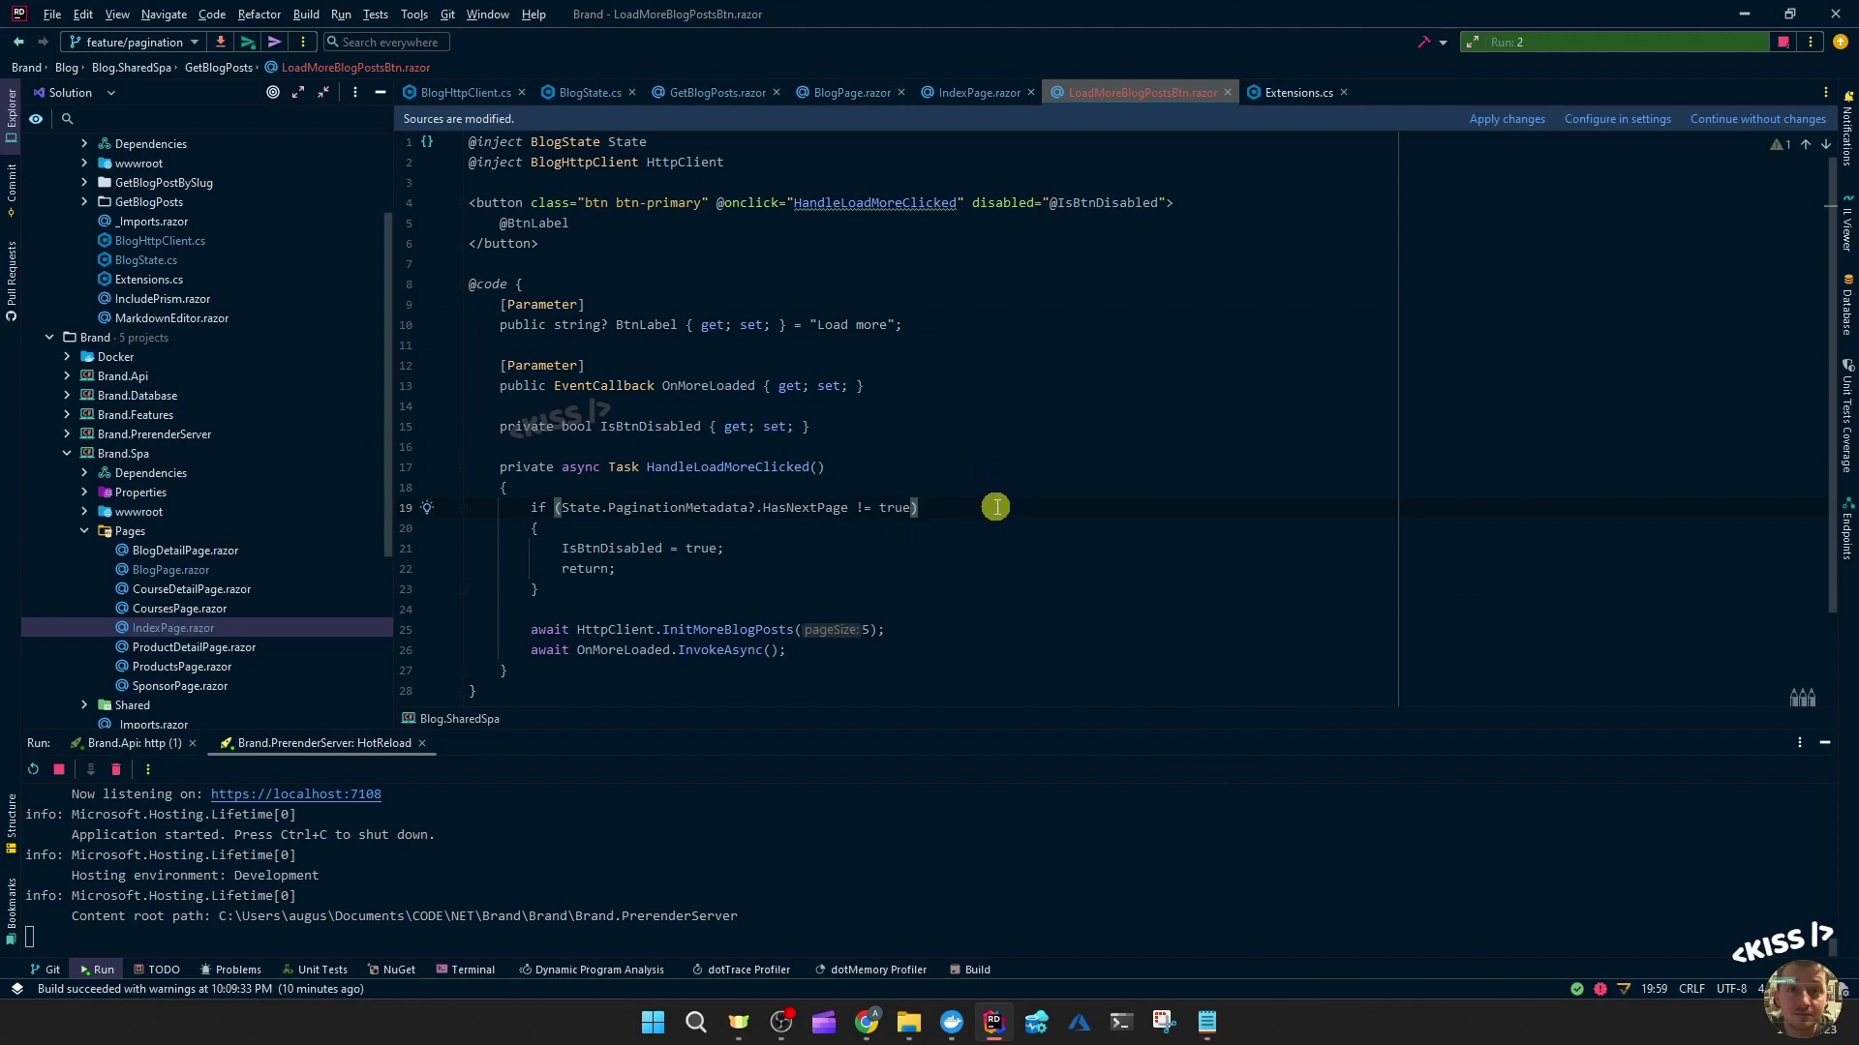
pyautogui.click(602, 532)
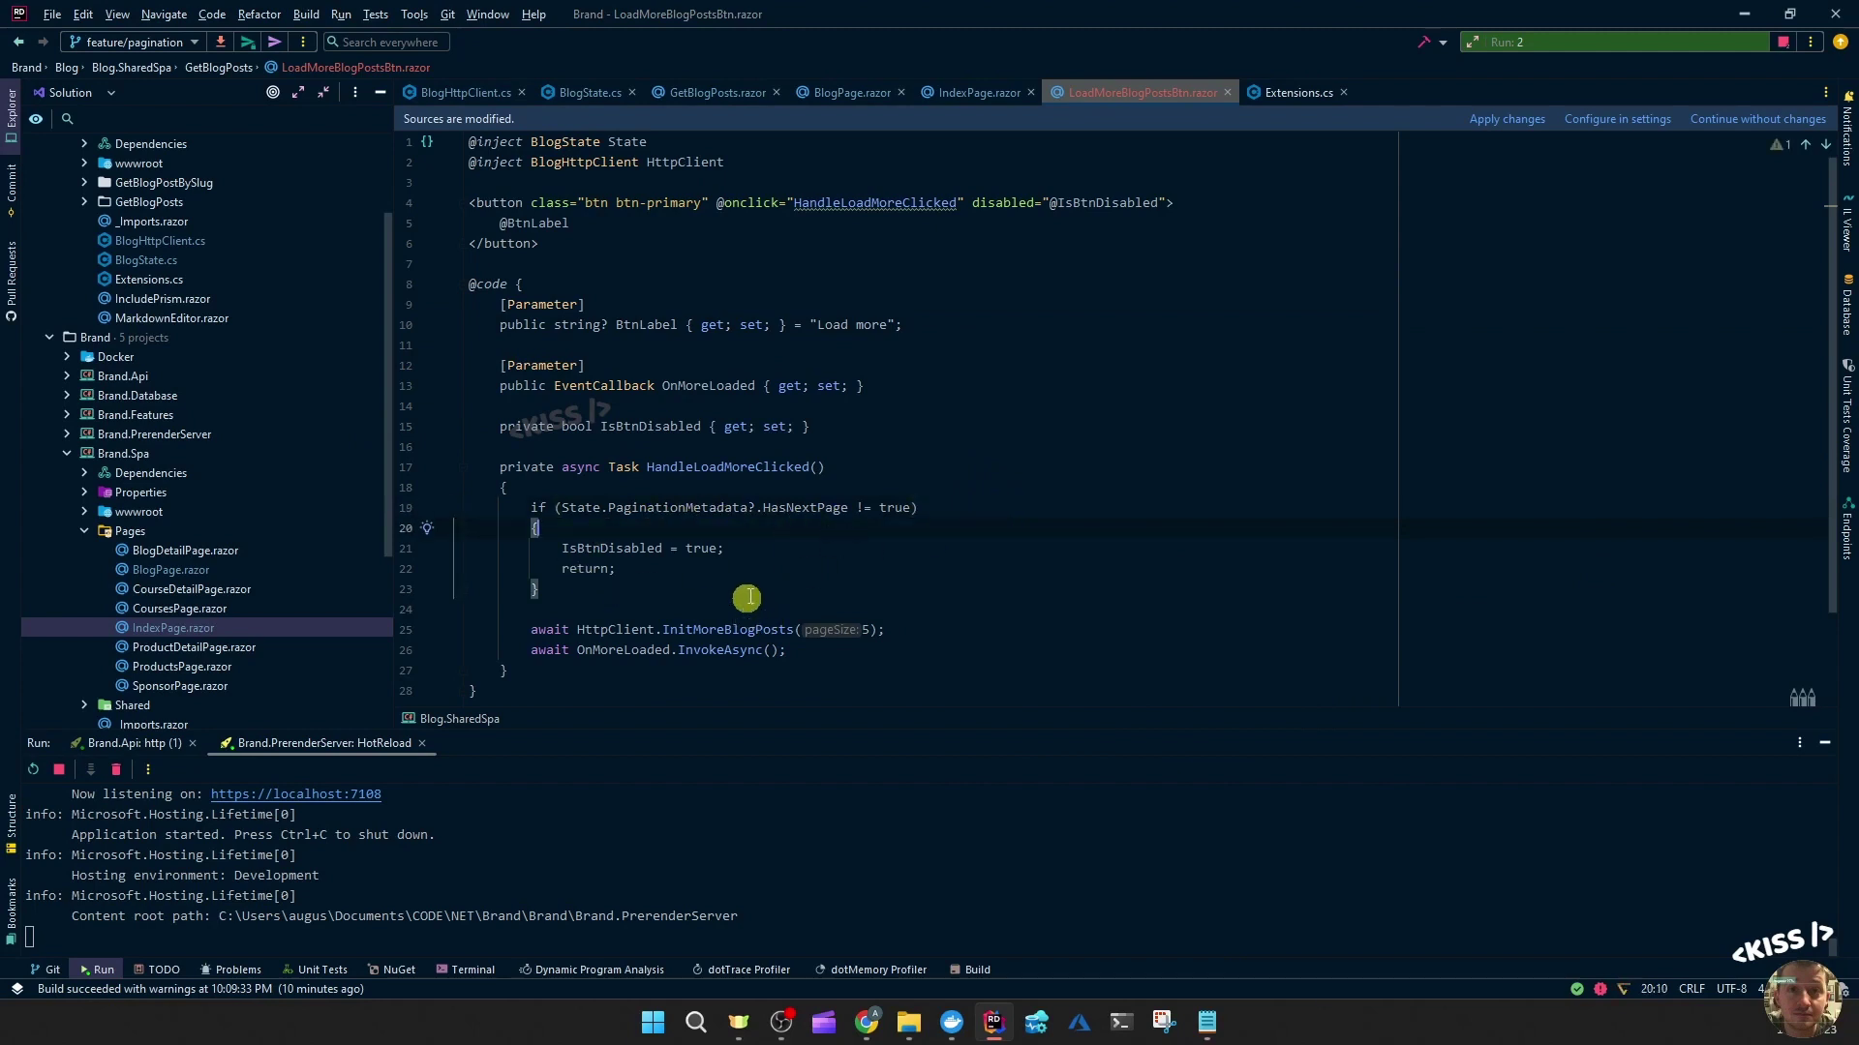
pyautogui.moveTo(717, 557); pyautogui.dragTo(411, 560)
pyautogui.click(795, 612)
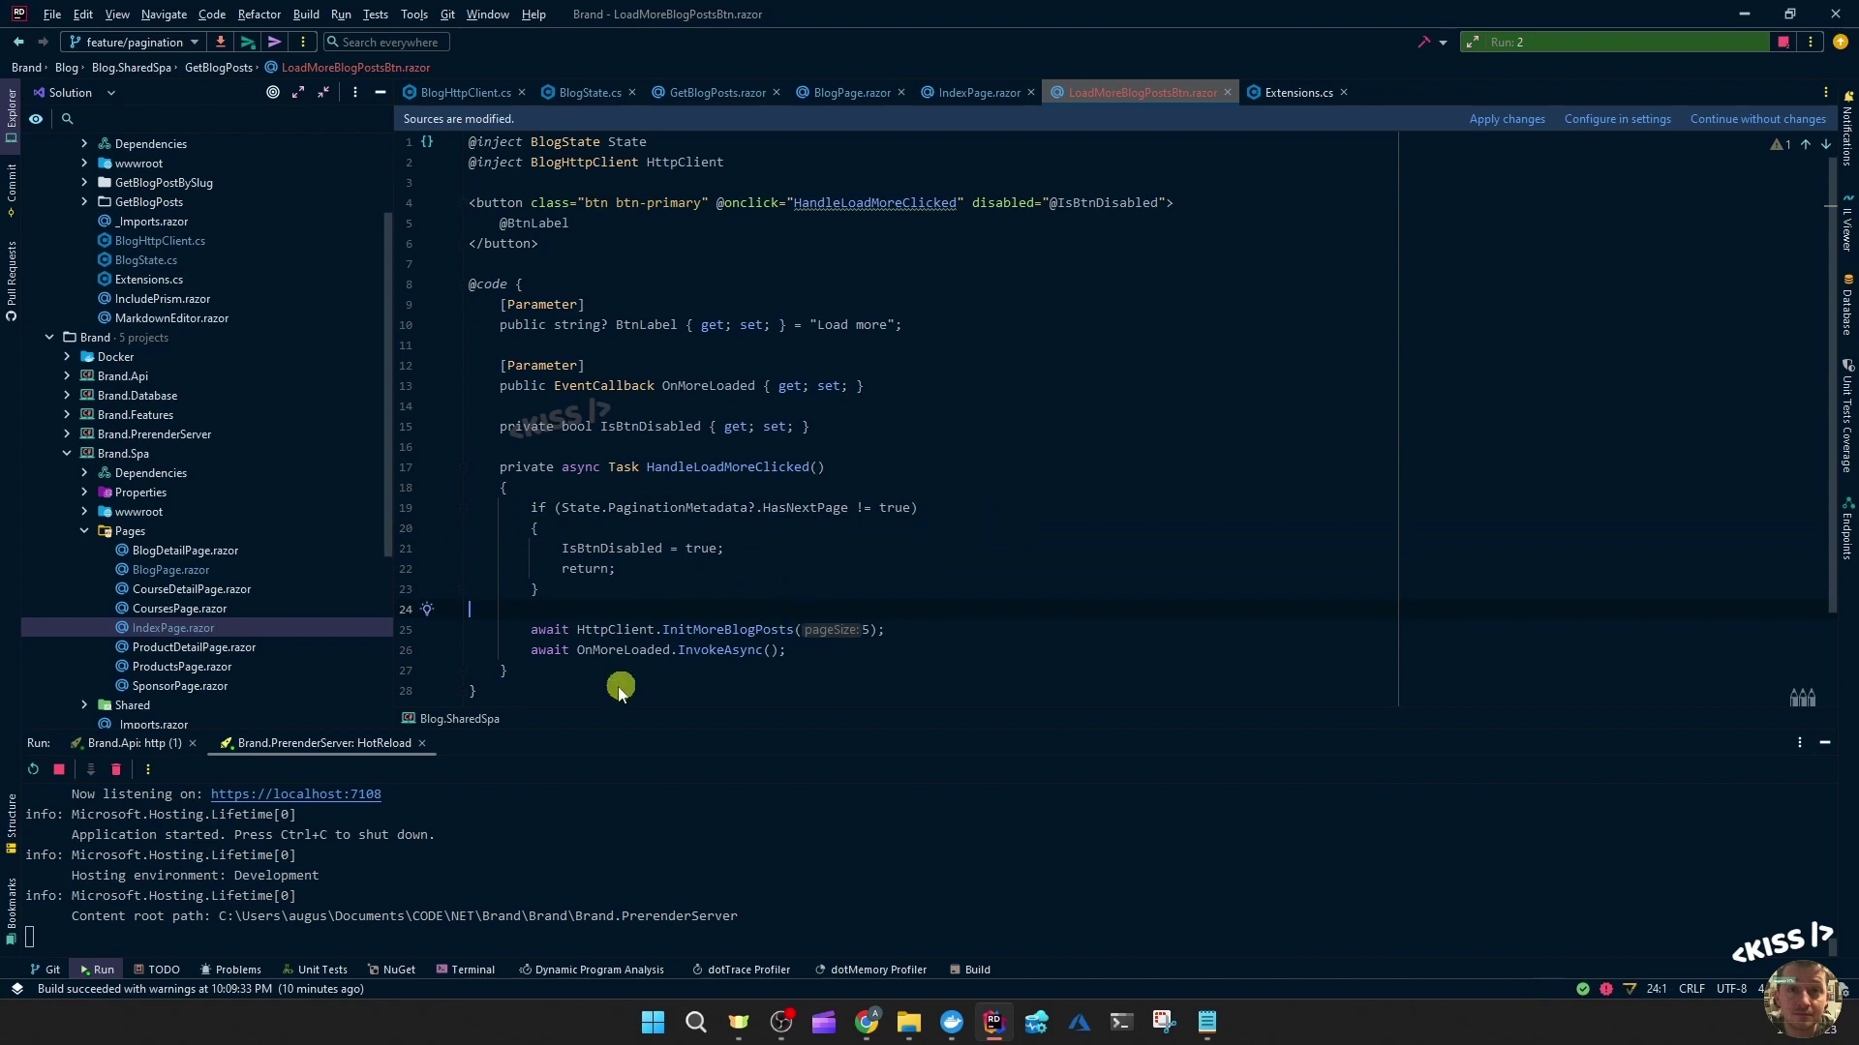
pyautogui.moveTo(531, 631); pyautogui.dragTo(959, 634)
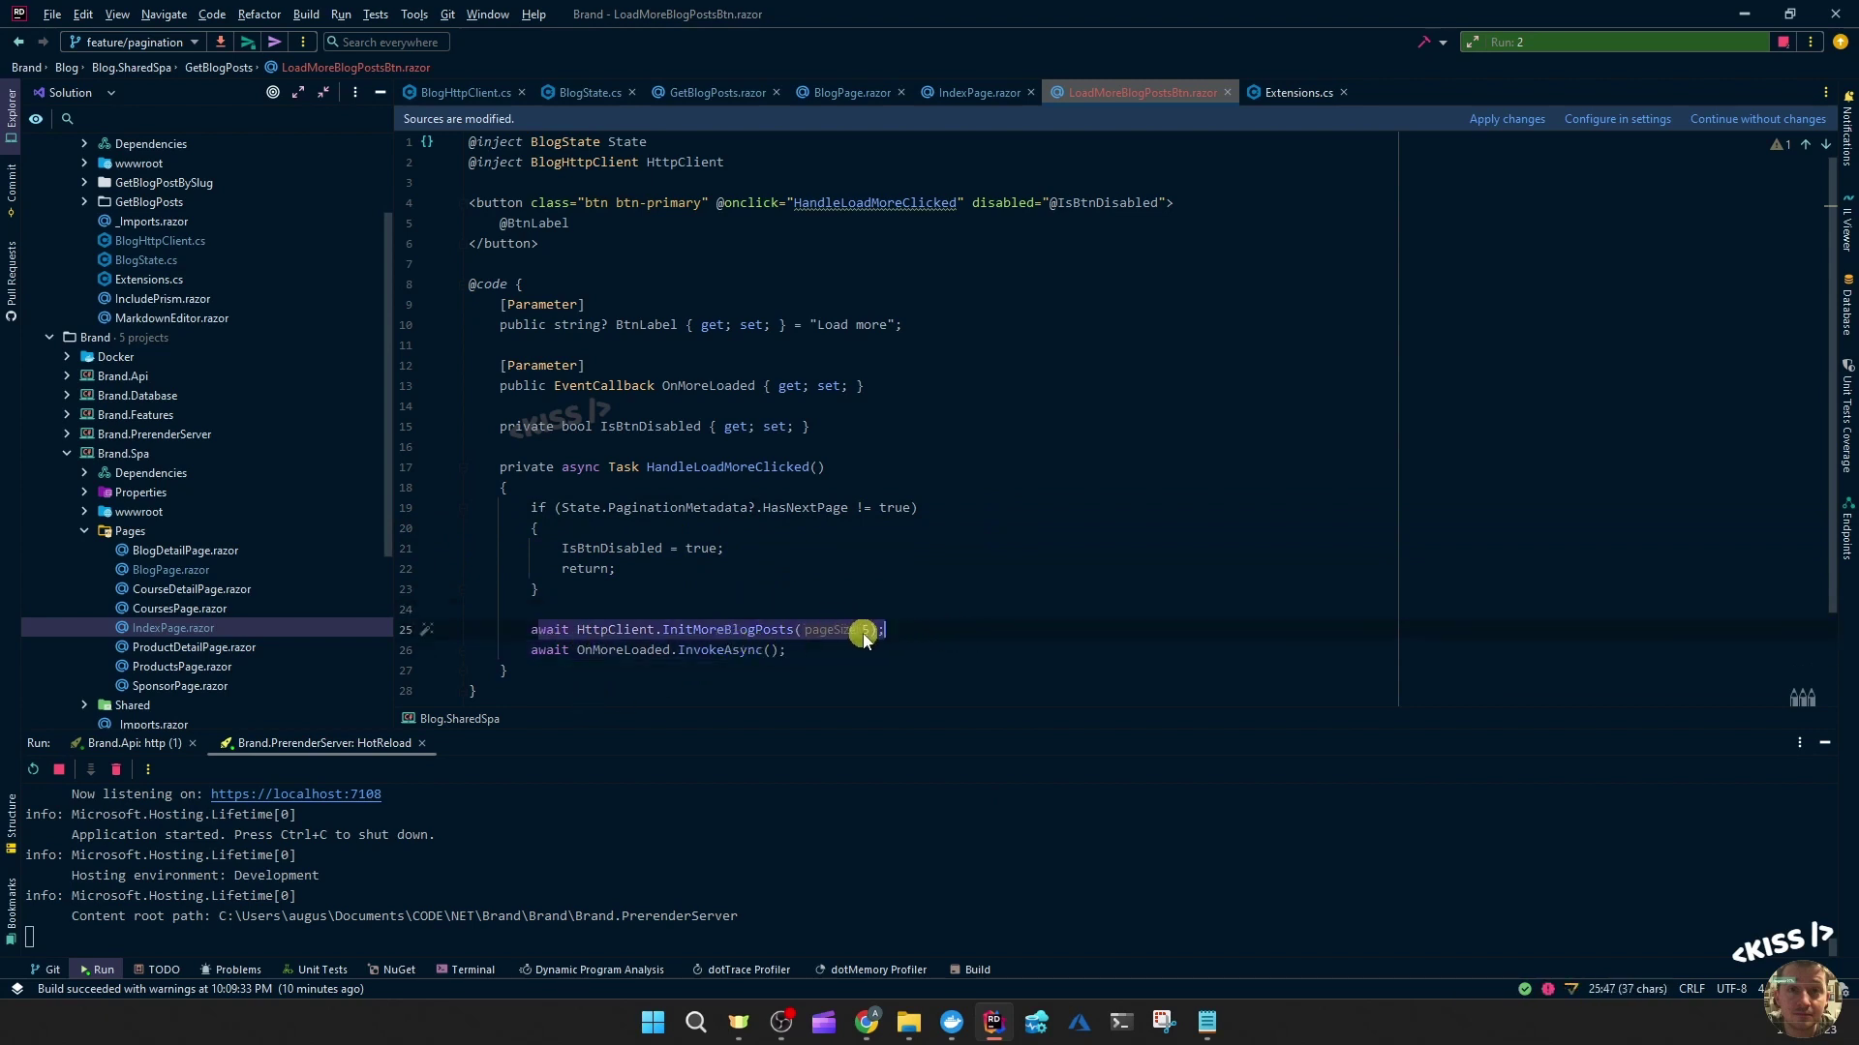
pyautogui.click(924, 635)
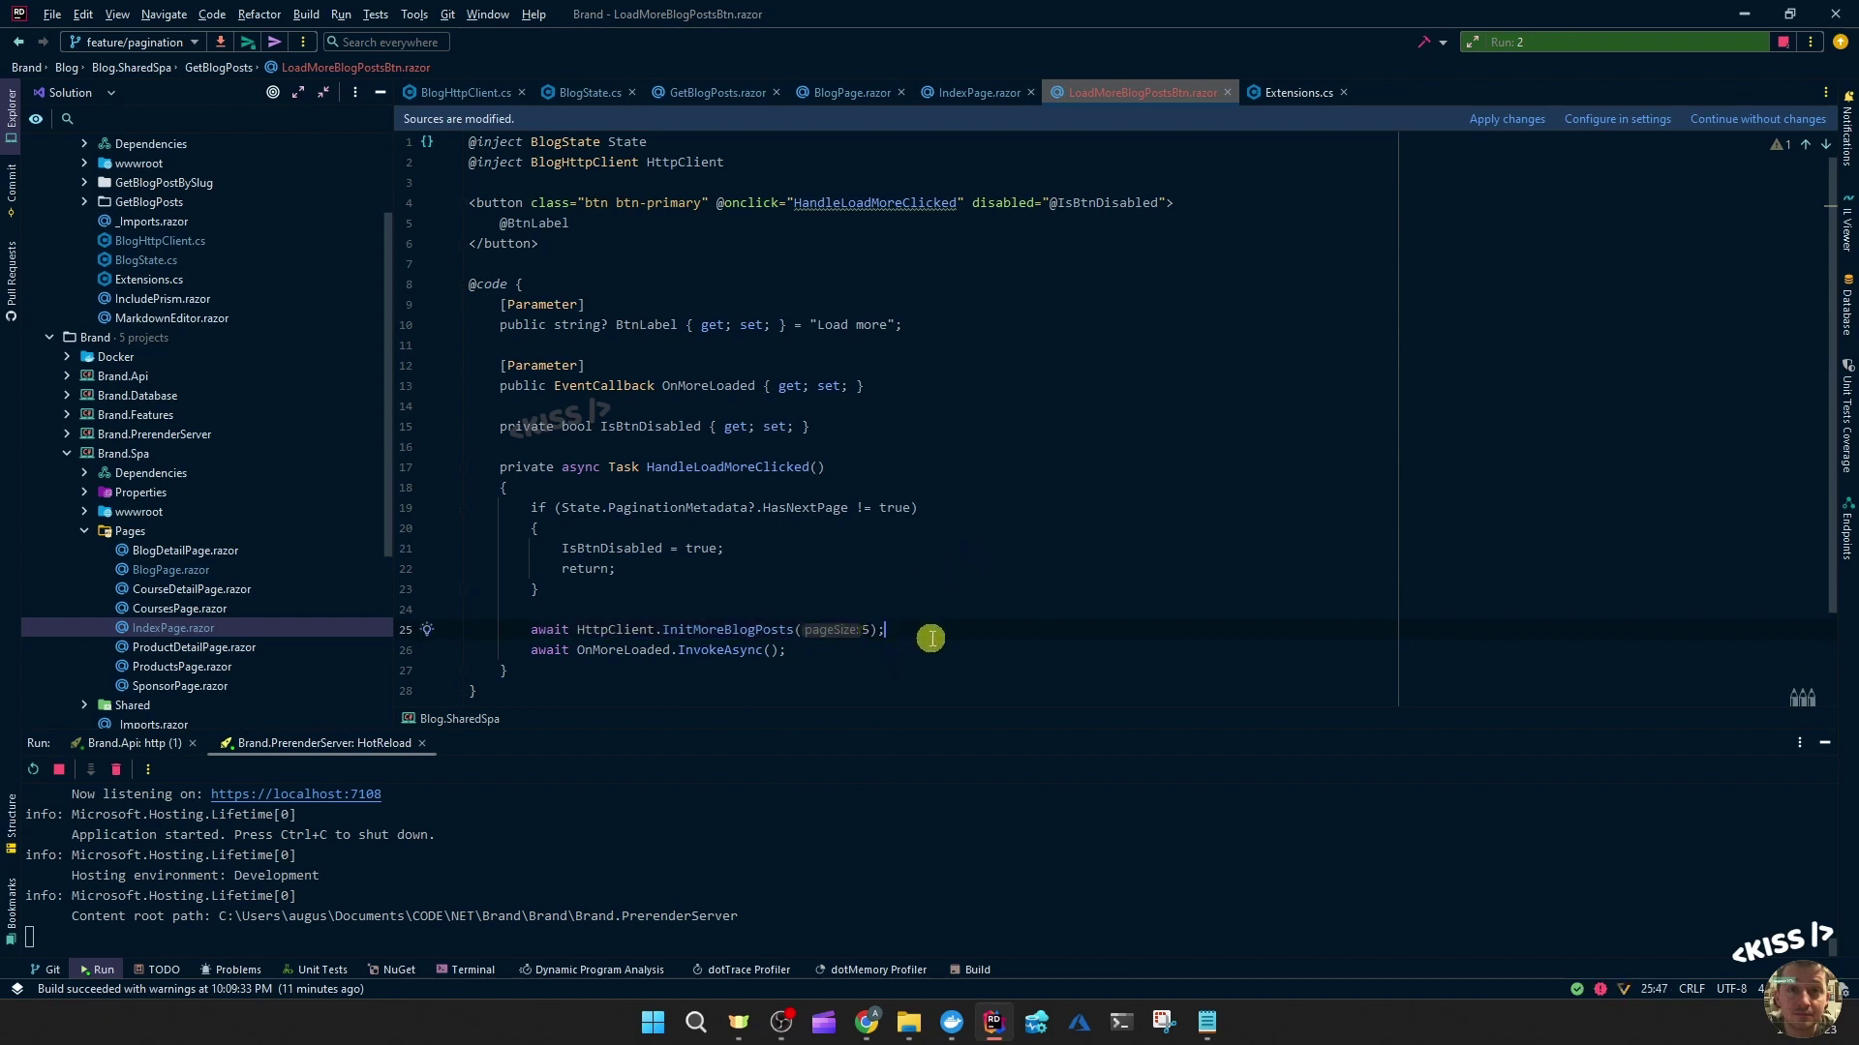
pyautogui.moveTo(803, 652); pyautogui.dragTo(530, 649)
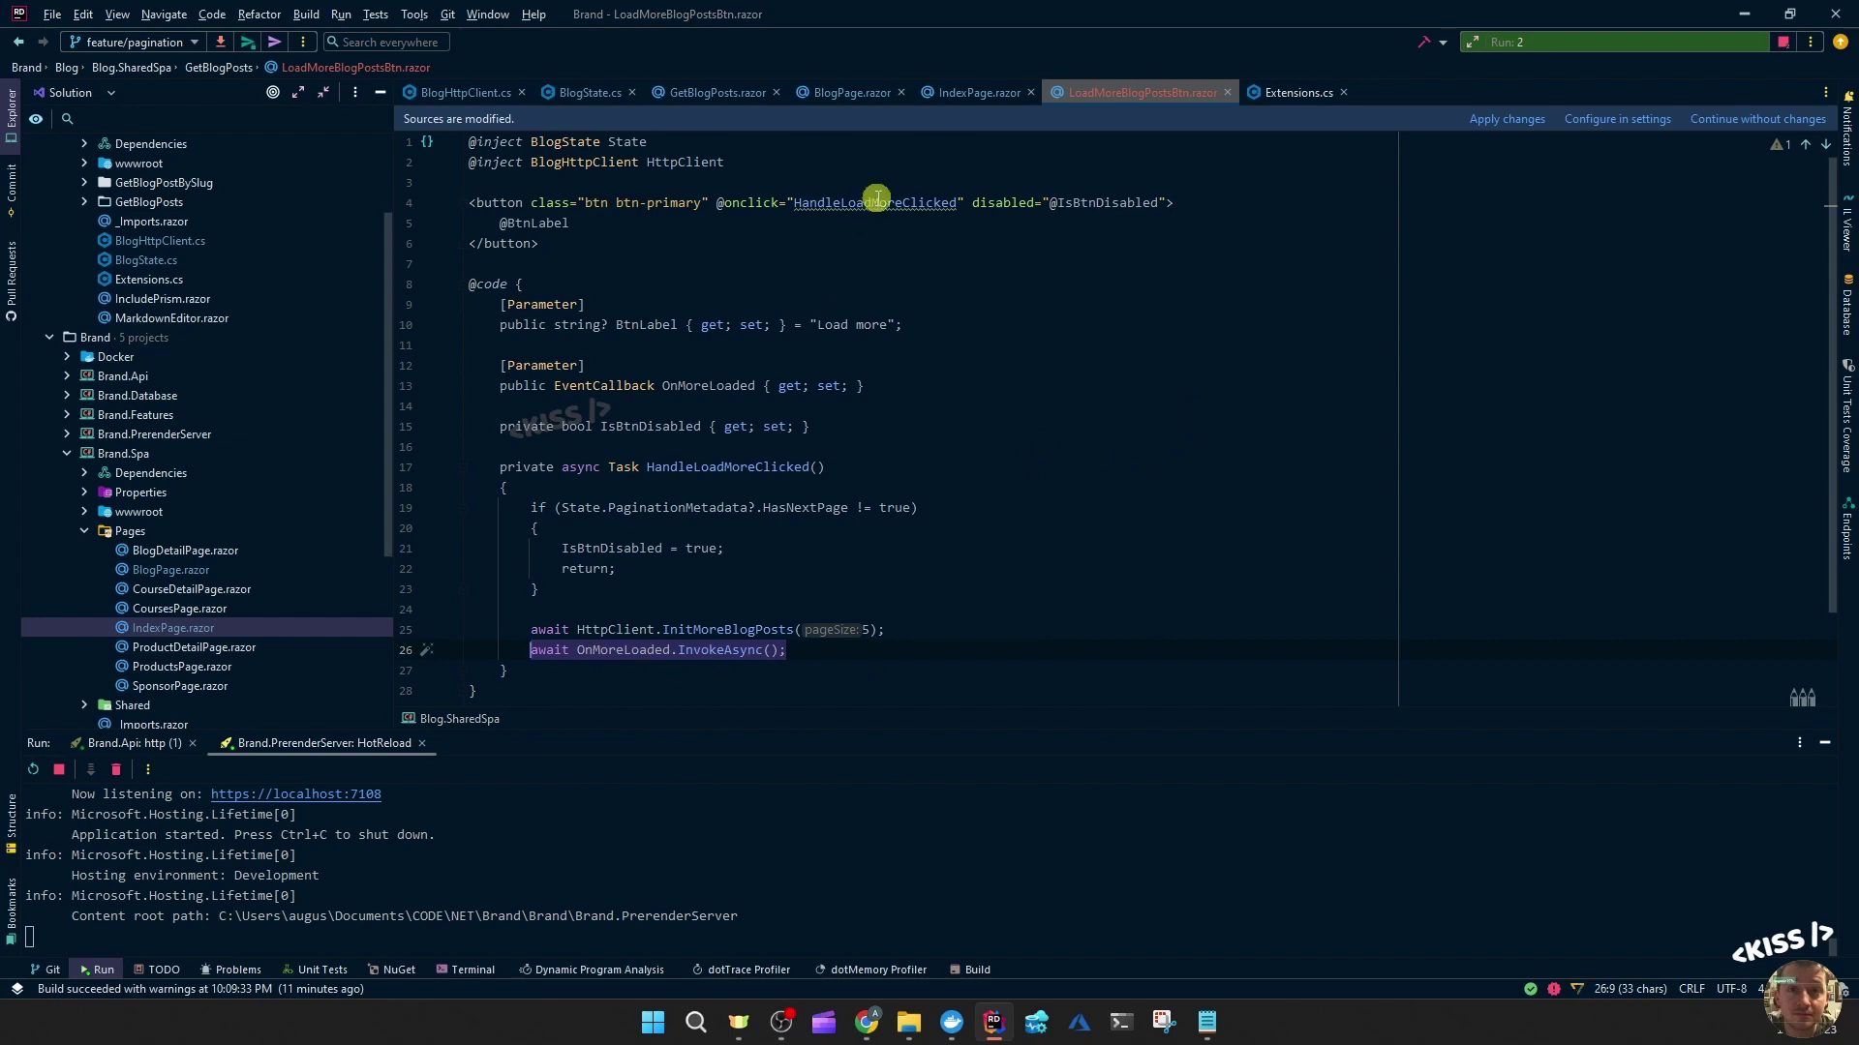
pyautogui.click(850, 94)
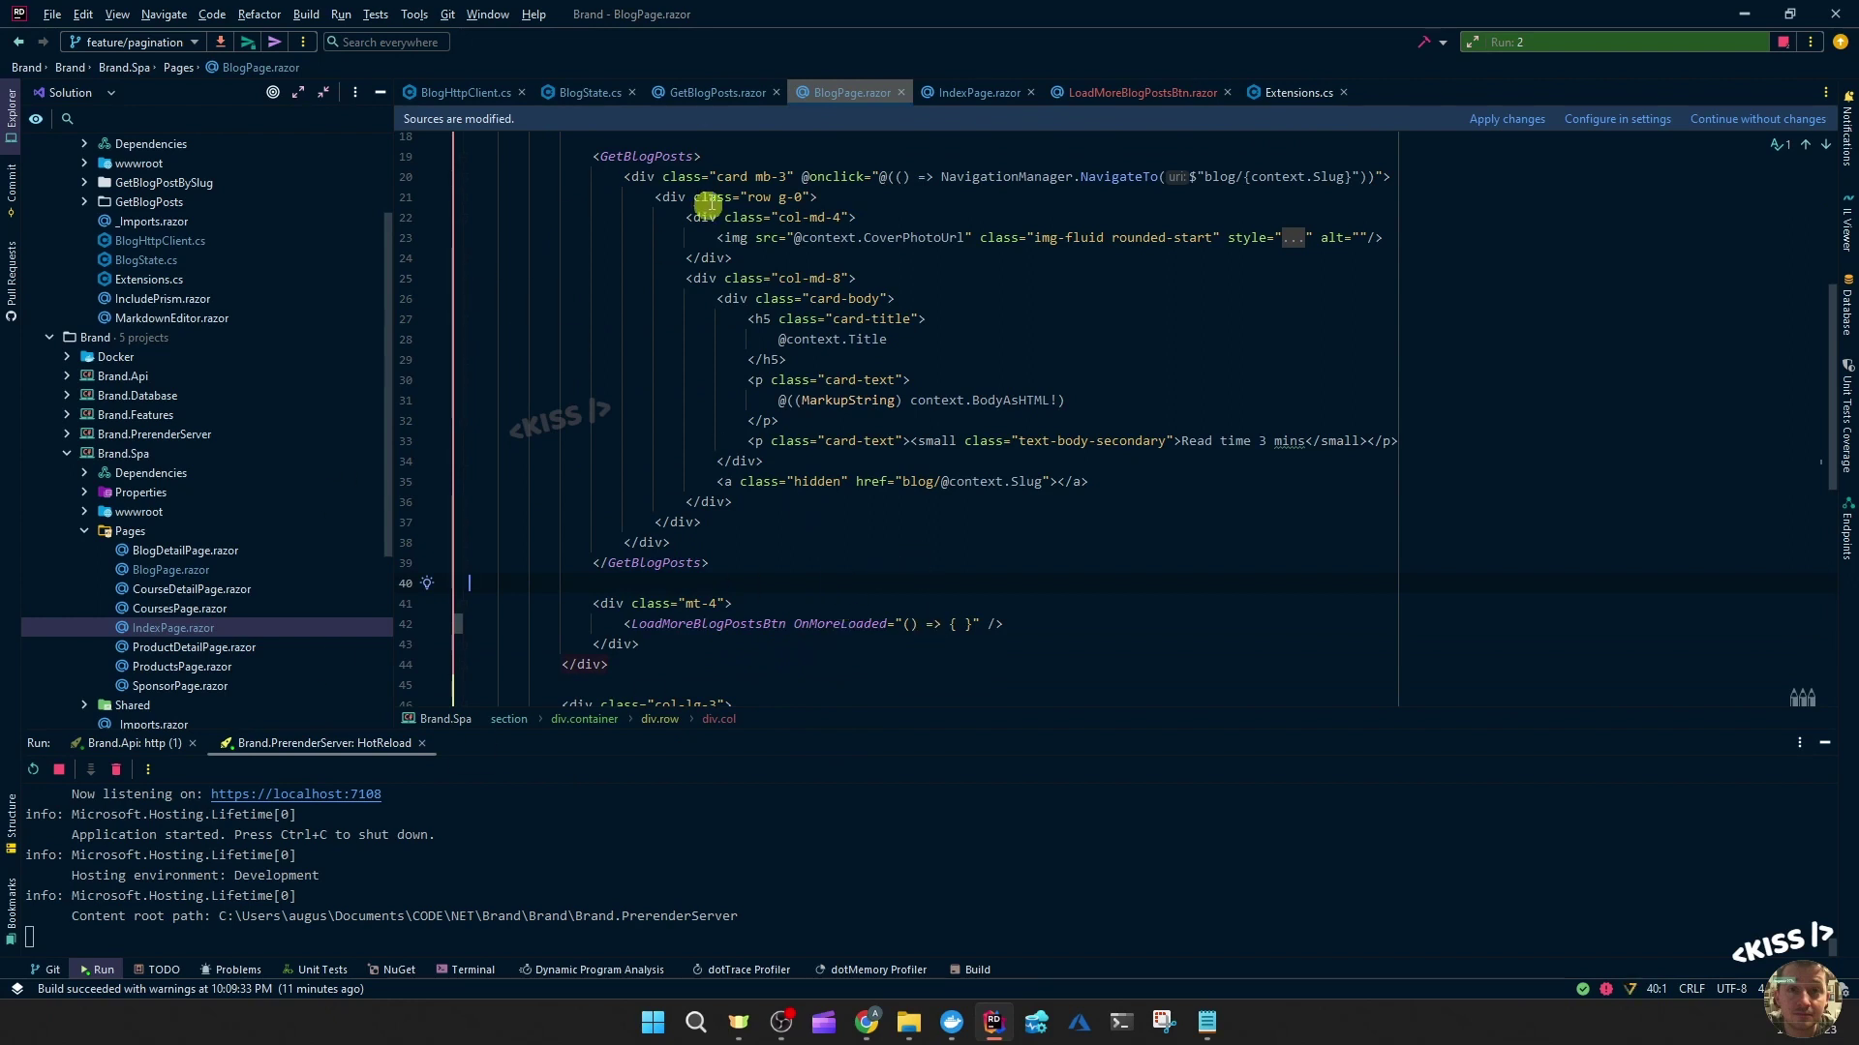
pyautogui.moveTo(866, 1022)
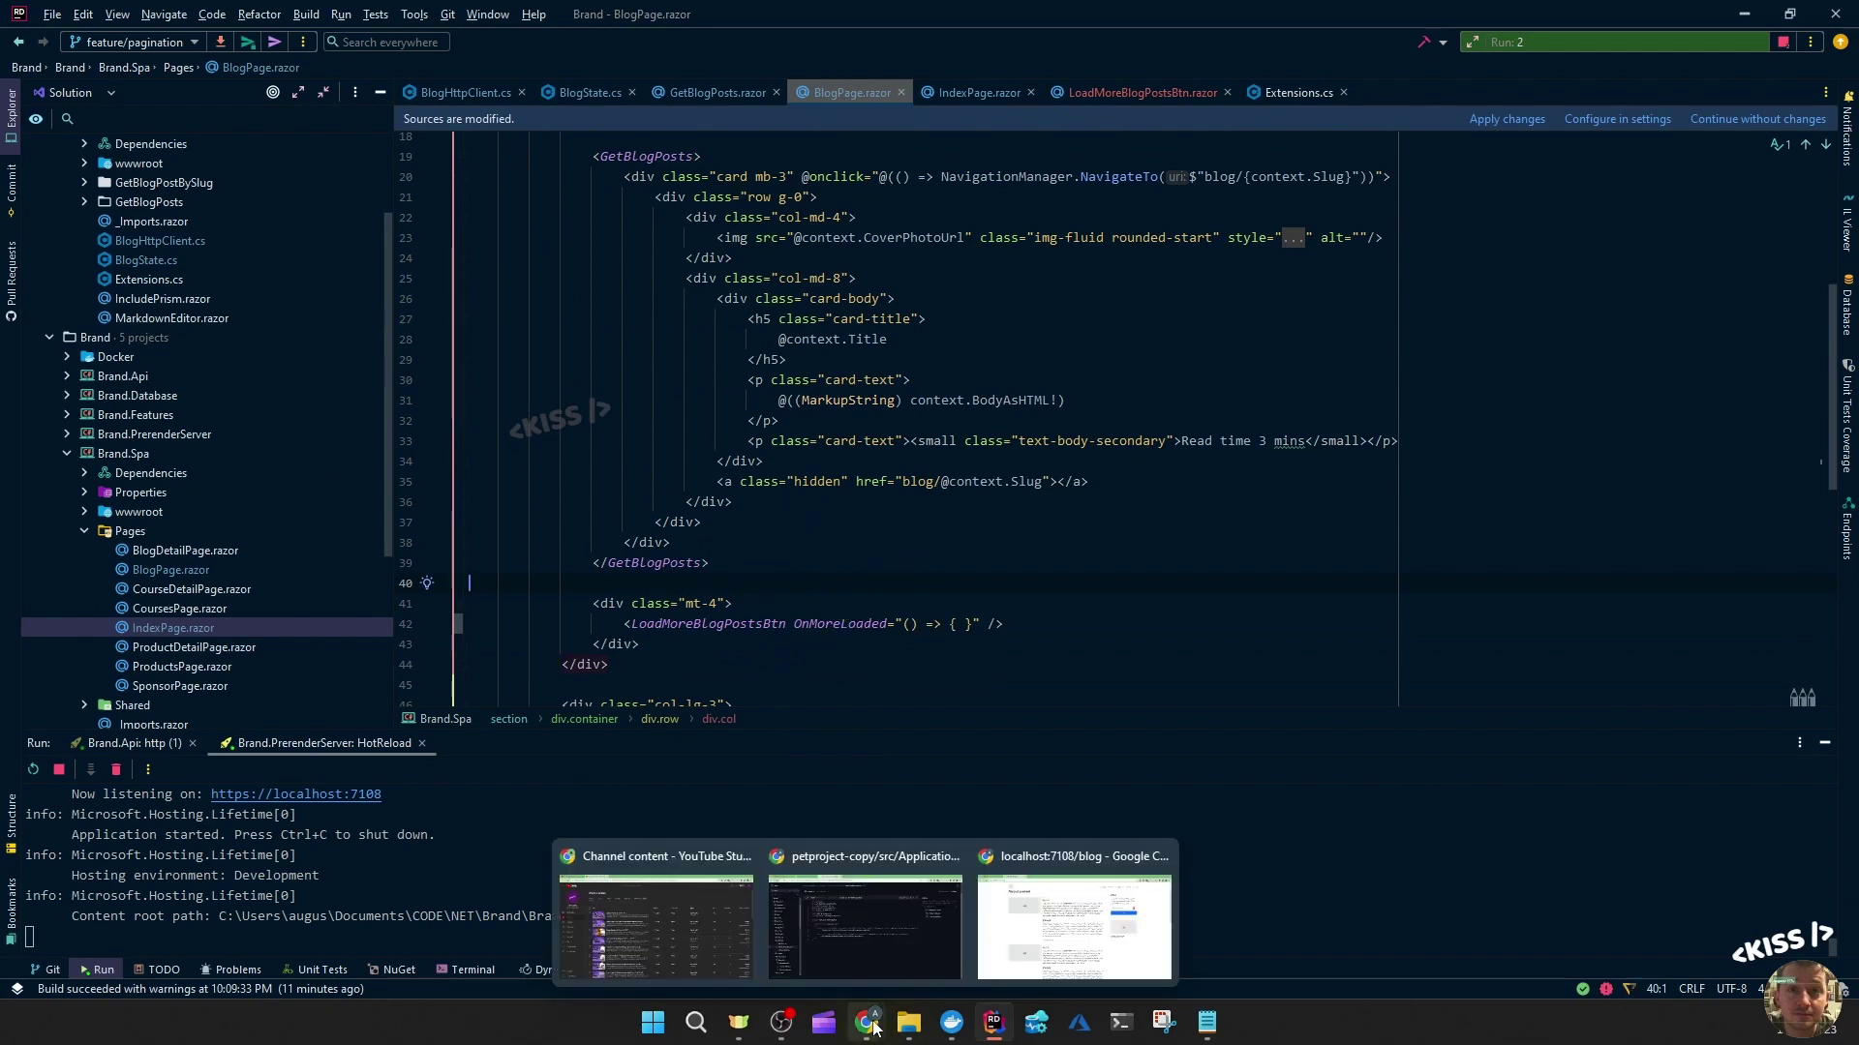
# - Reload /blog, load more posts twice until Post 1 appears, then refresh the page
pyautogui.click(1075, 929)
pyautogui.scroll(-5, 277, 559)
pyautogui.scroll(-5, 189, 520)
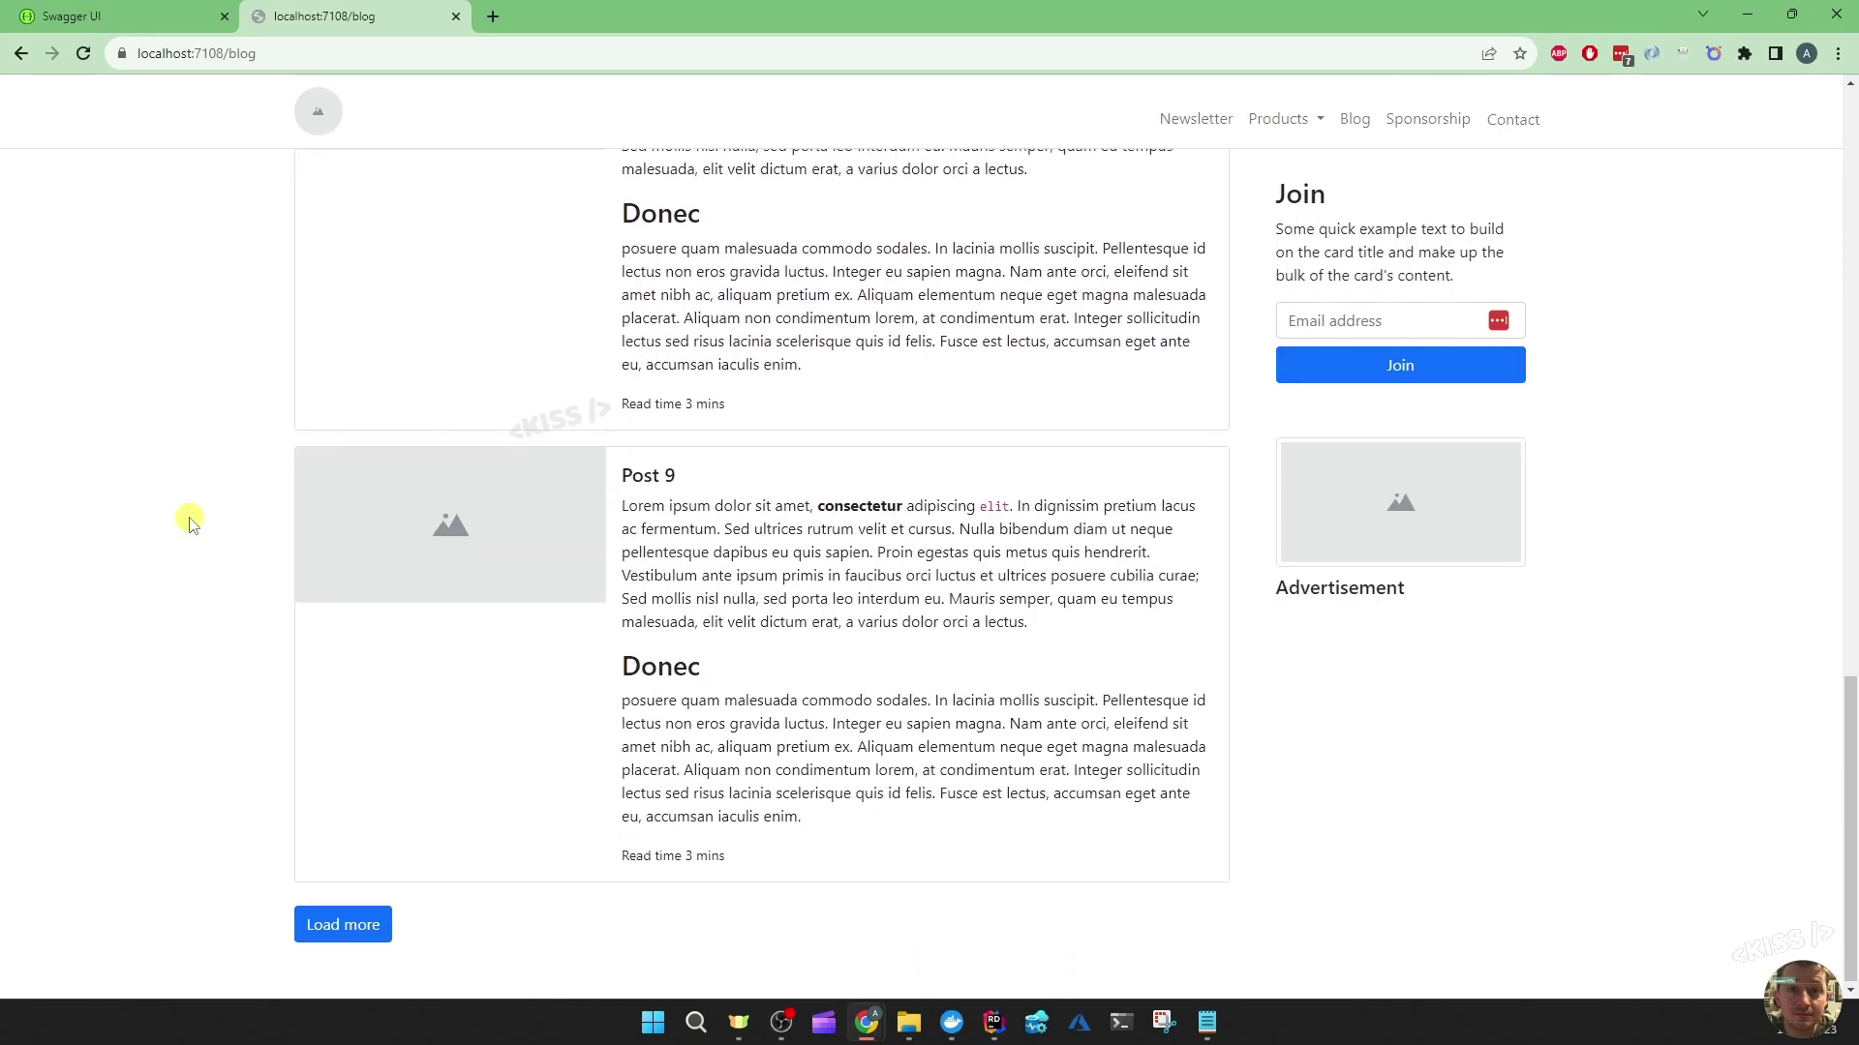
pyautogui.click(83, 52)
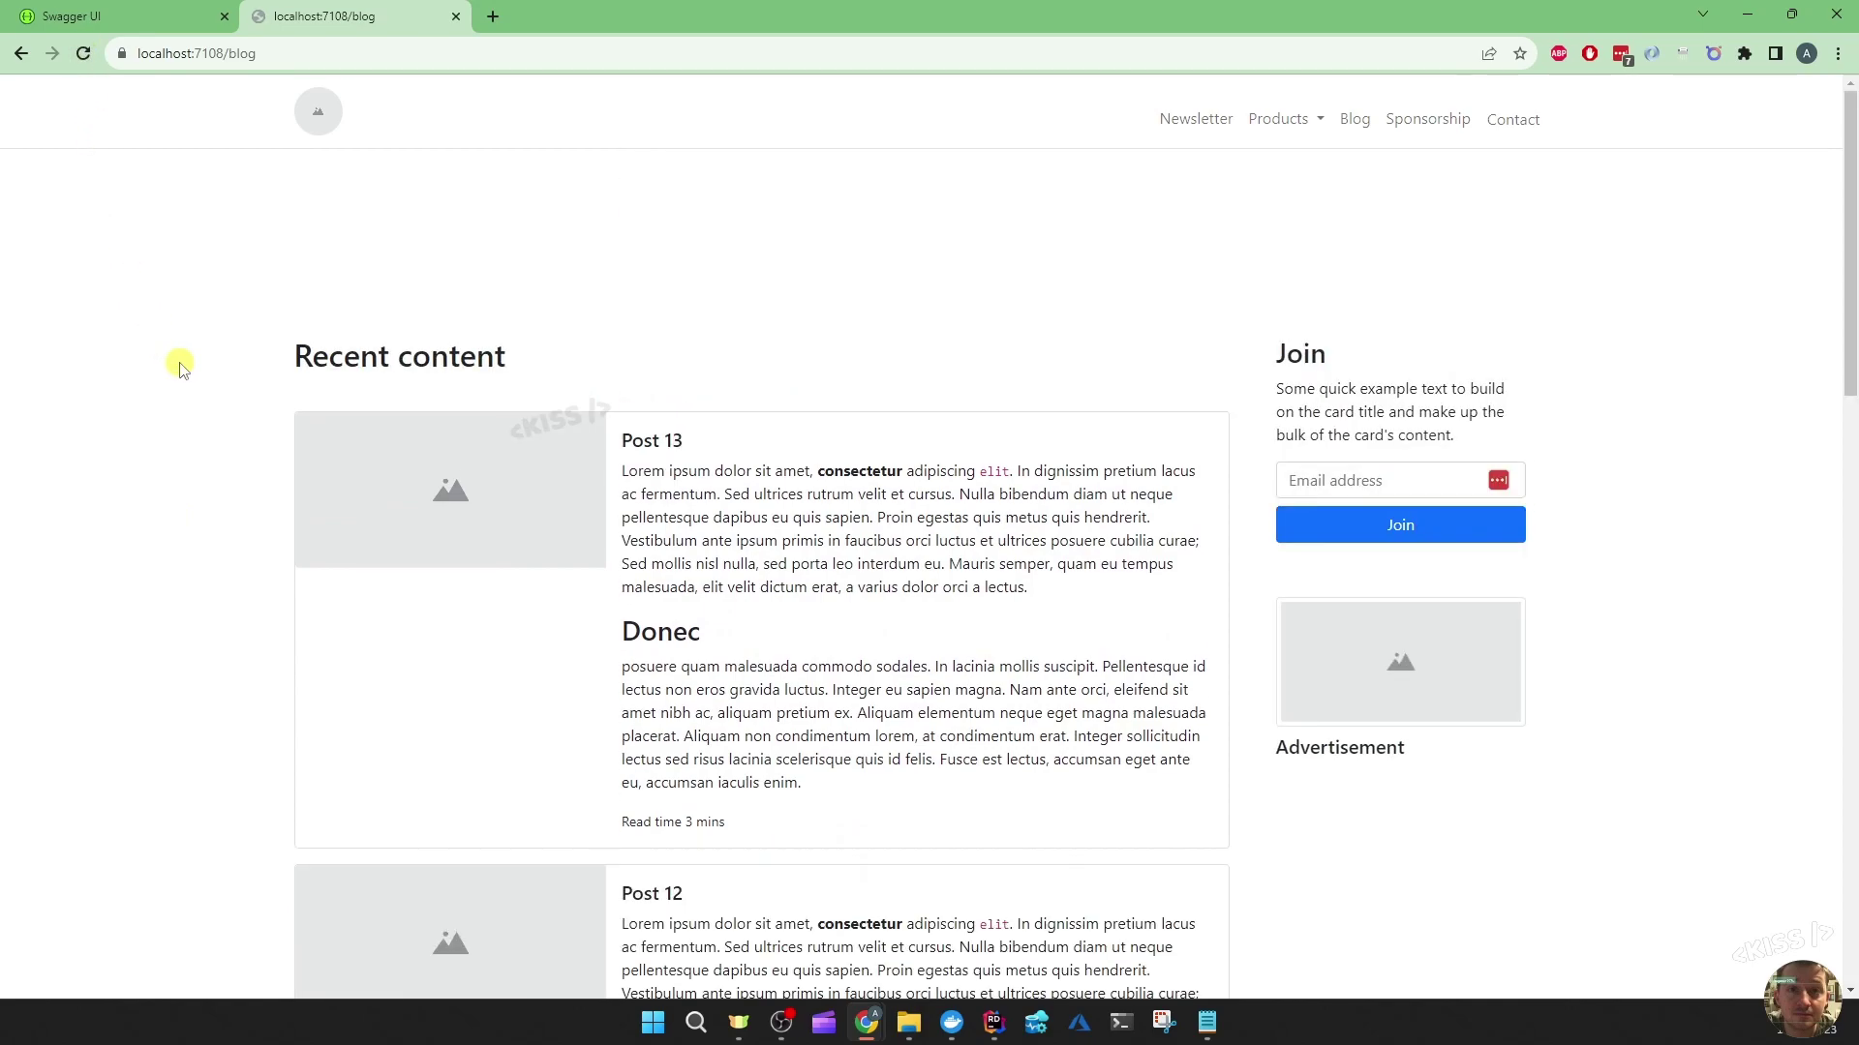
pyautogui.scroll(-5, 181, 362)
pyautogui.scroll(-5, 180, 362)
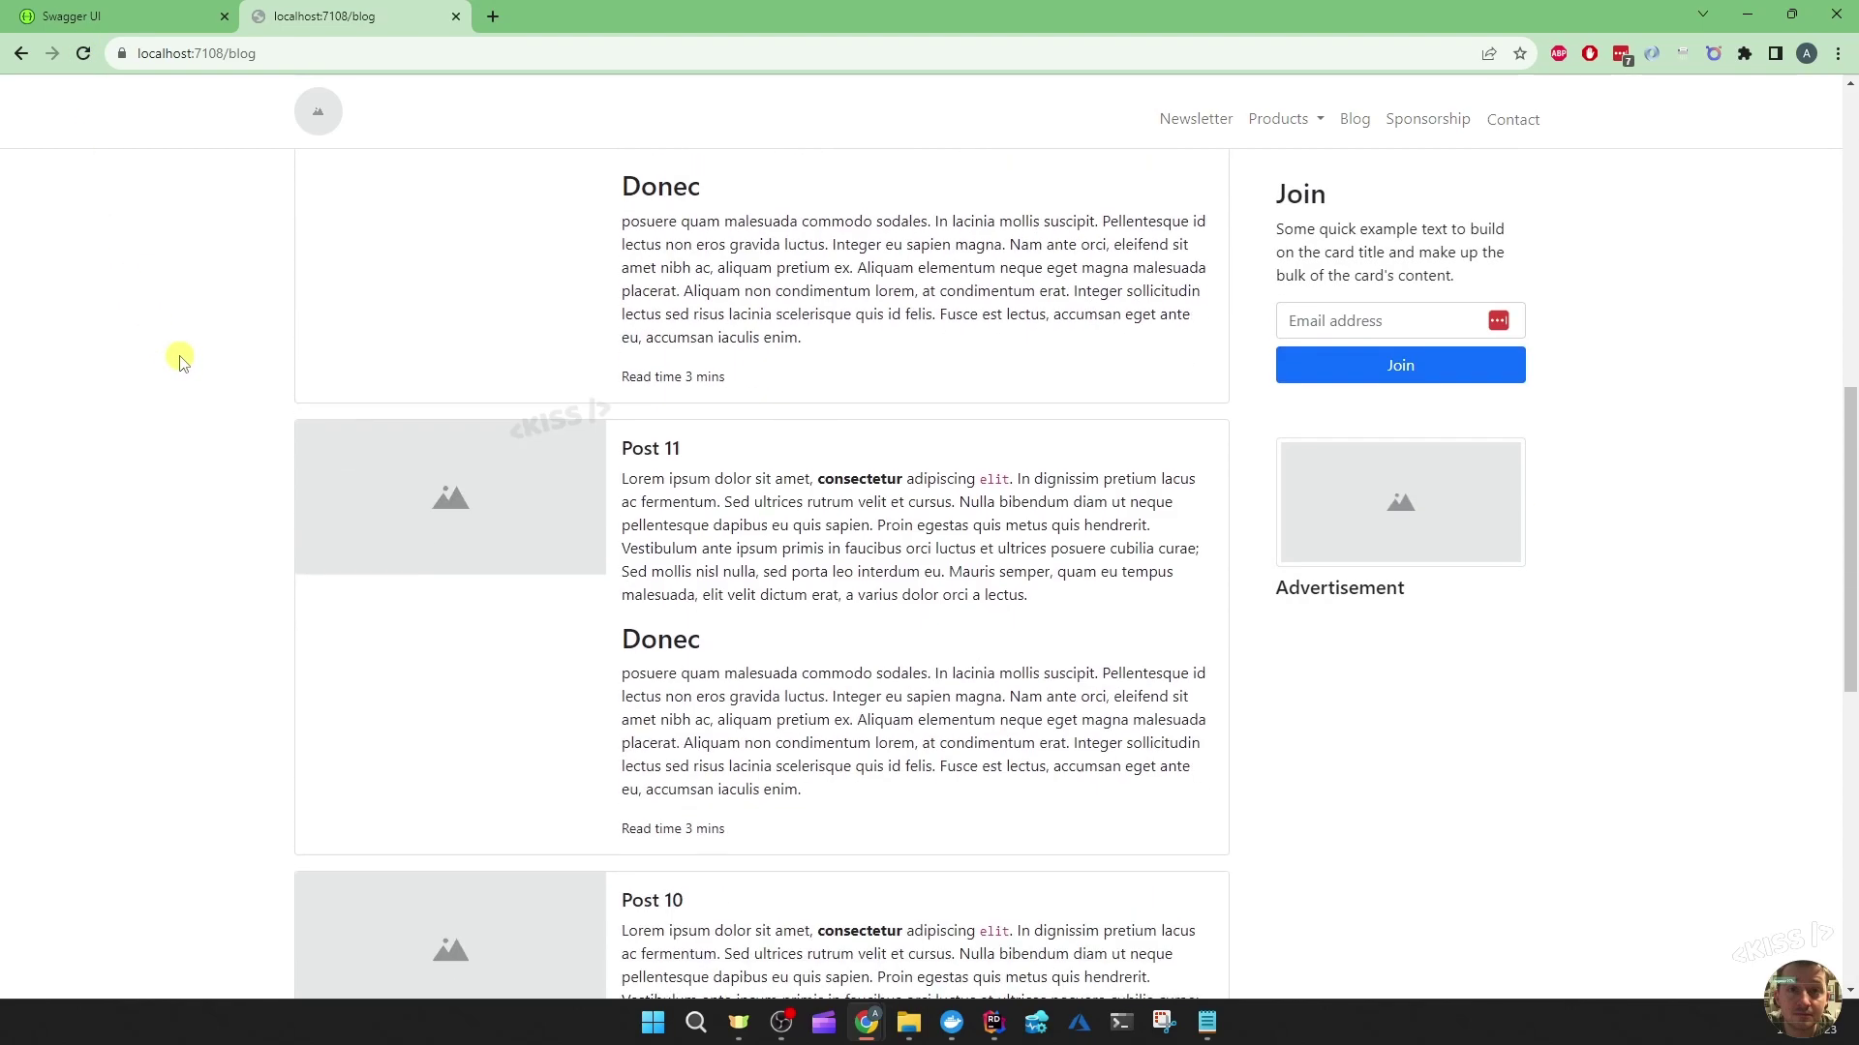
pyautogui.scroll(-3, 181, 361)
pyautogui.scroll(-3, 180, 359)
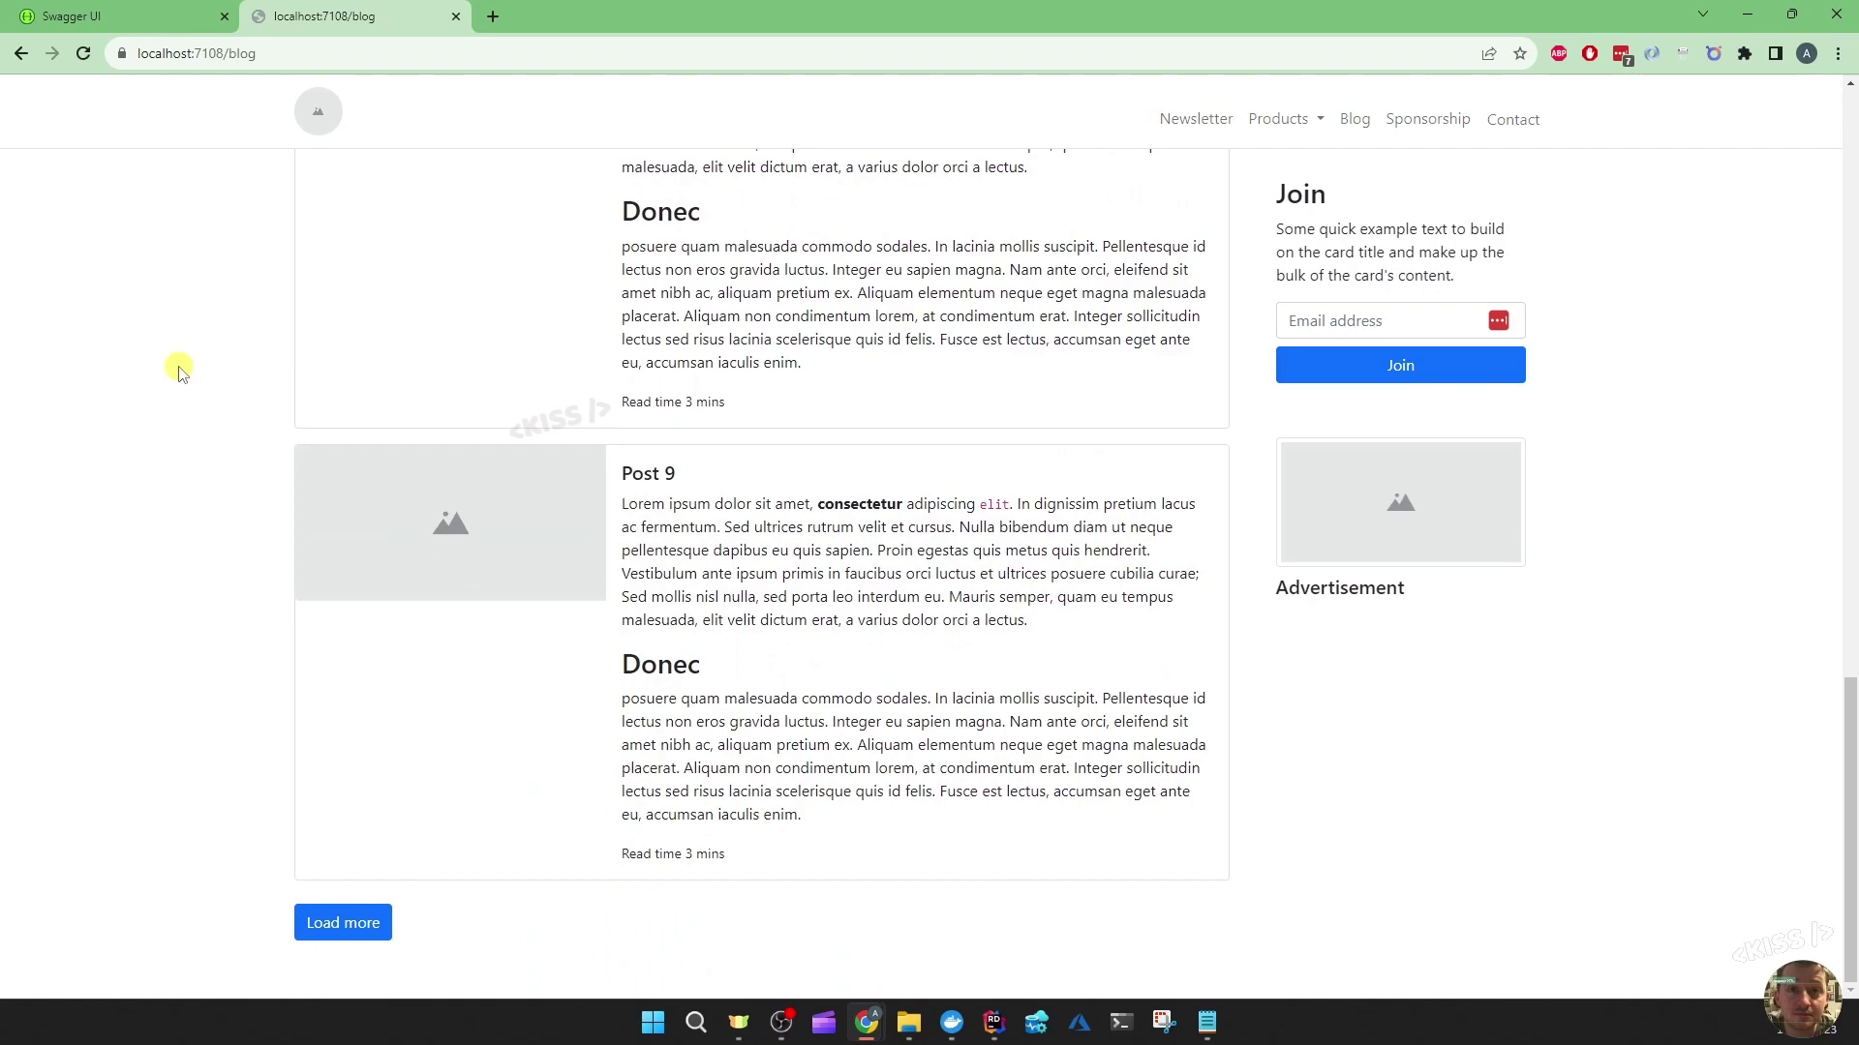
pyautogui.click(356, 924)
pyautogui.scroll(-4, 146, 721)
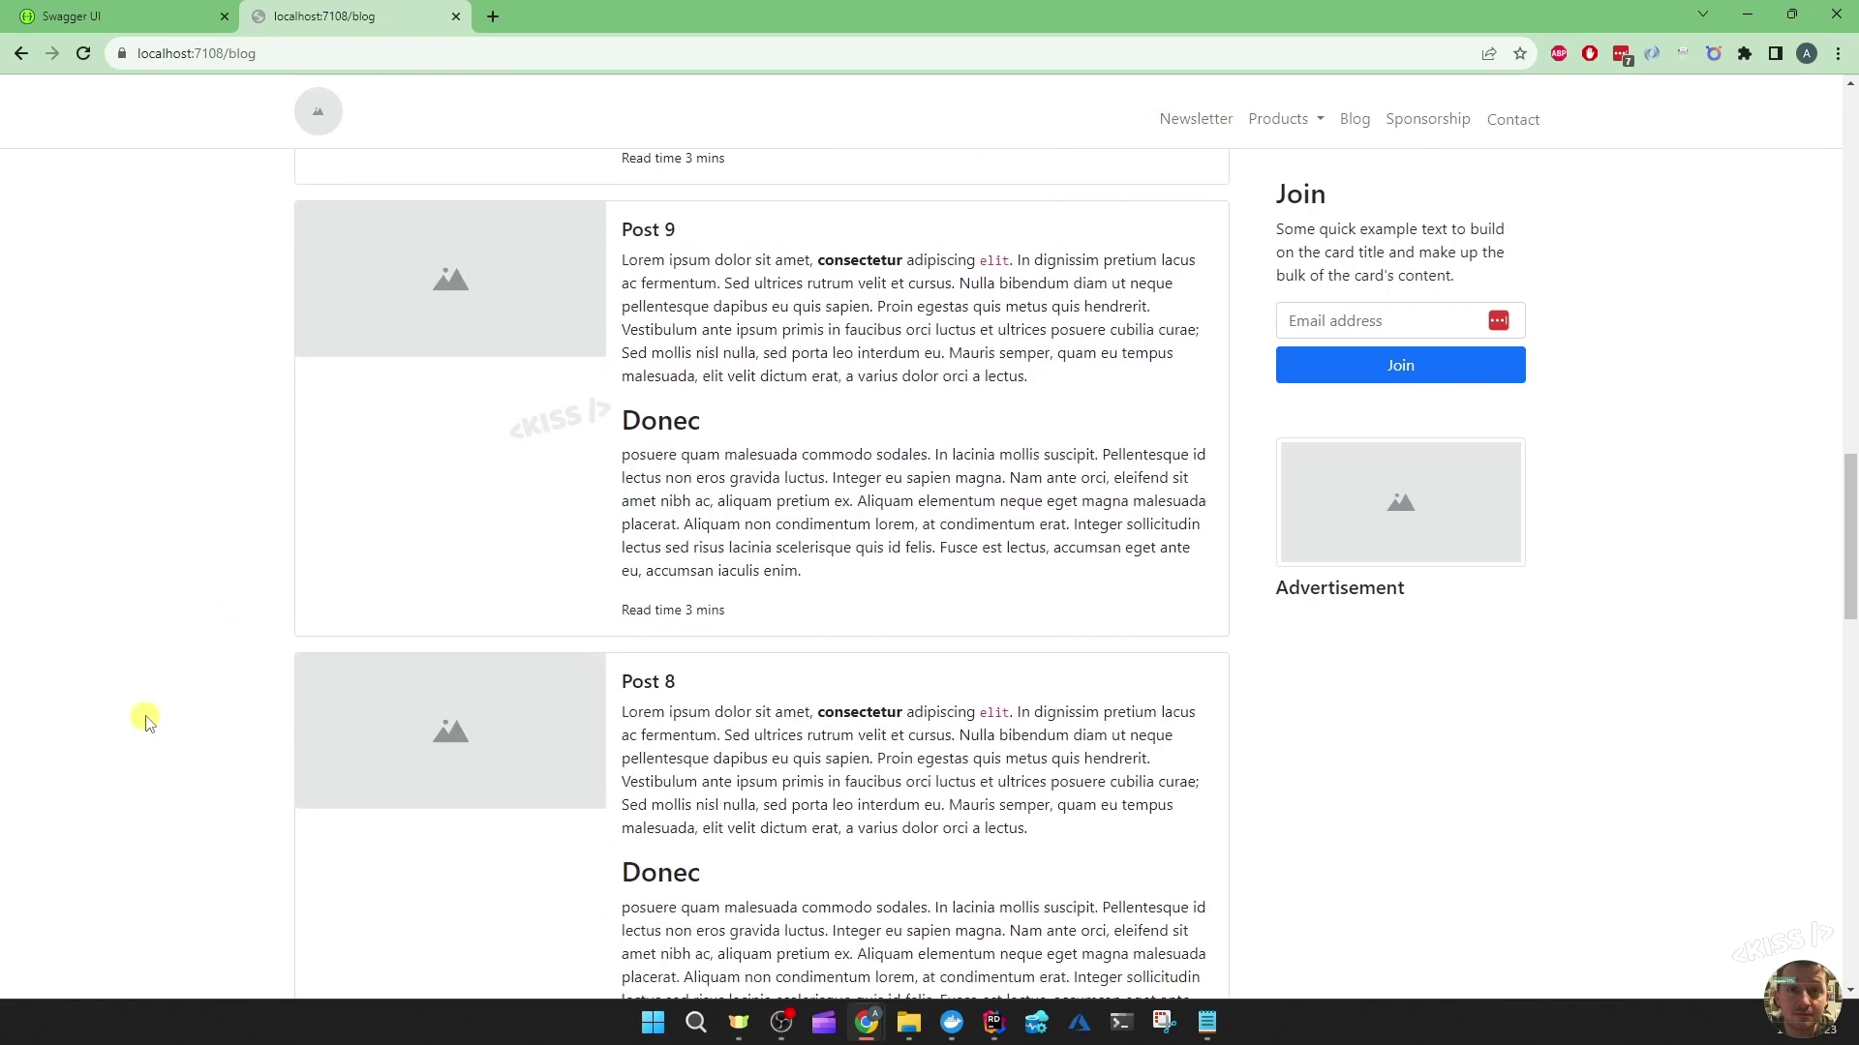
pyautogui.scroll(-5, 145, 722)
pyautogui.scroll(-5, 145, 722)
pyautogui.scroll(-5, 146, 712)
pyautogui.scroll(-5, 148, 703)
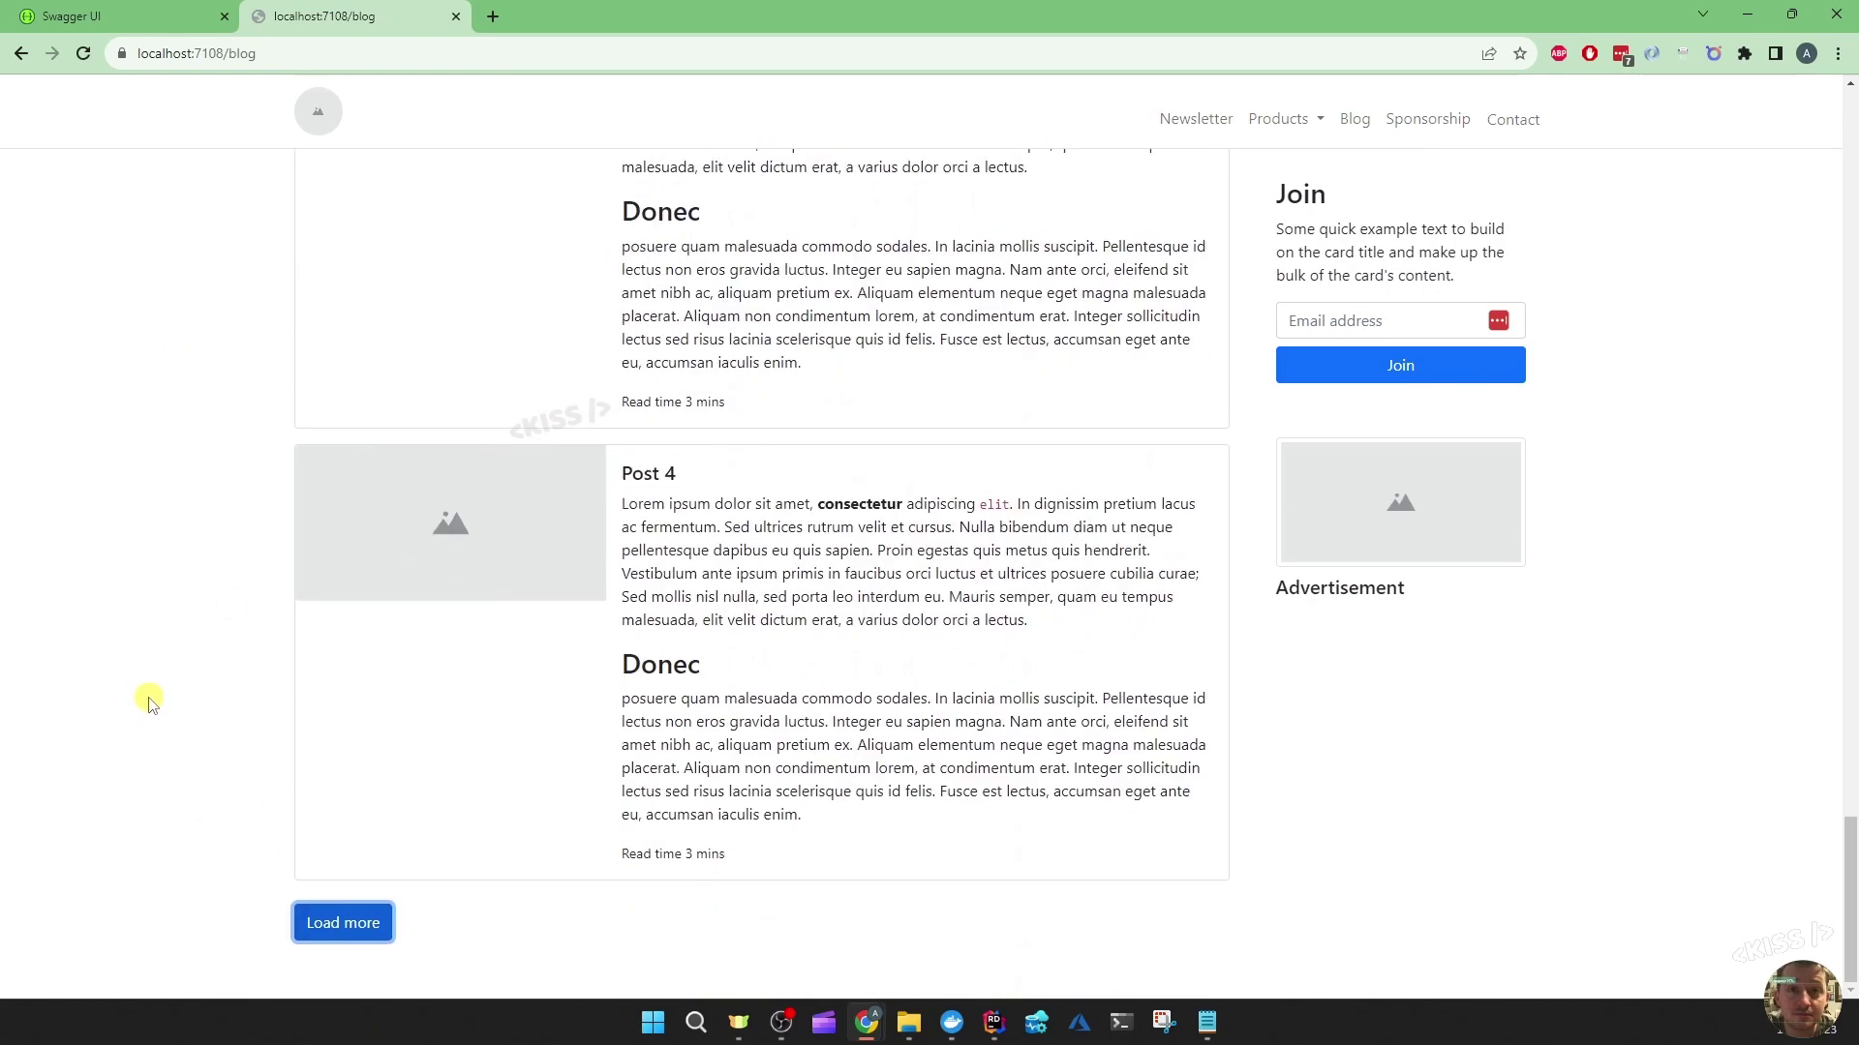
pyautogui.click(349, 918)
pyautogui.scroll(-5, 124, 683)
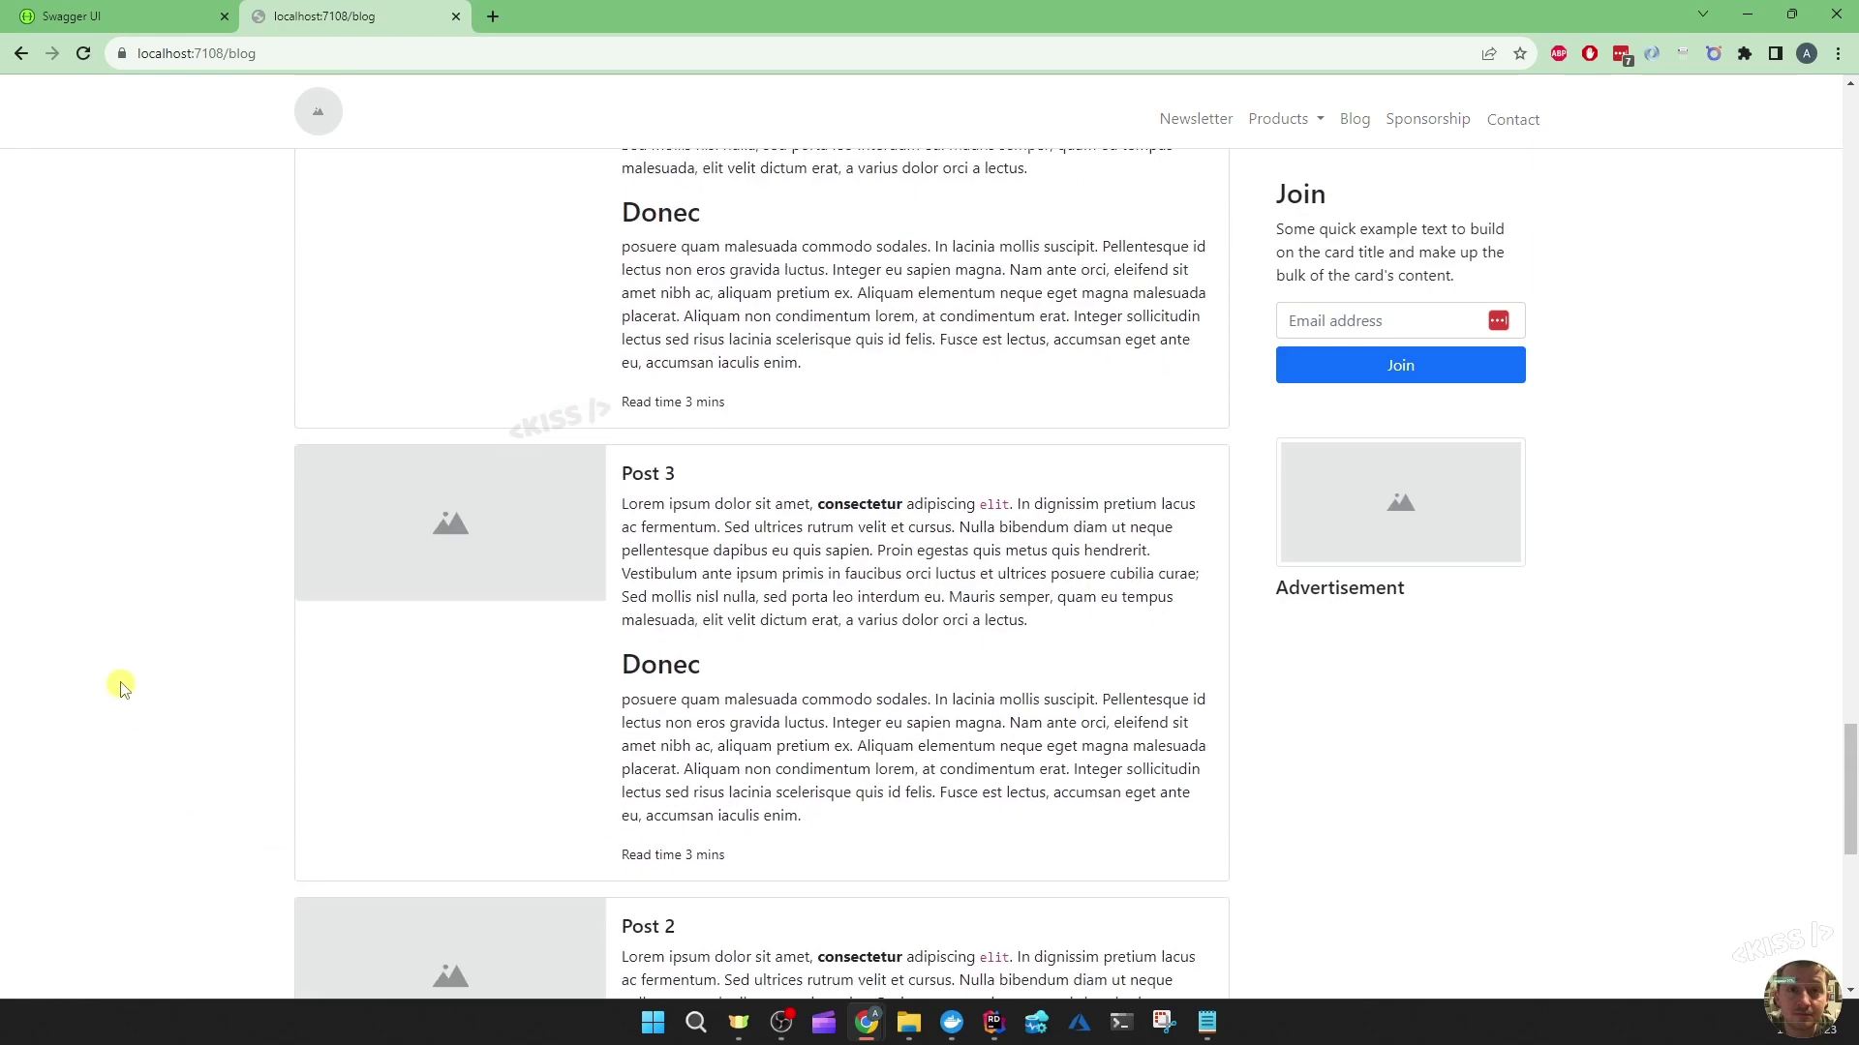
pyautogui.scroll(-5, 124, 639)
pyautogui.scroll(-5, 127, 622)
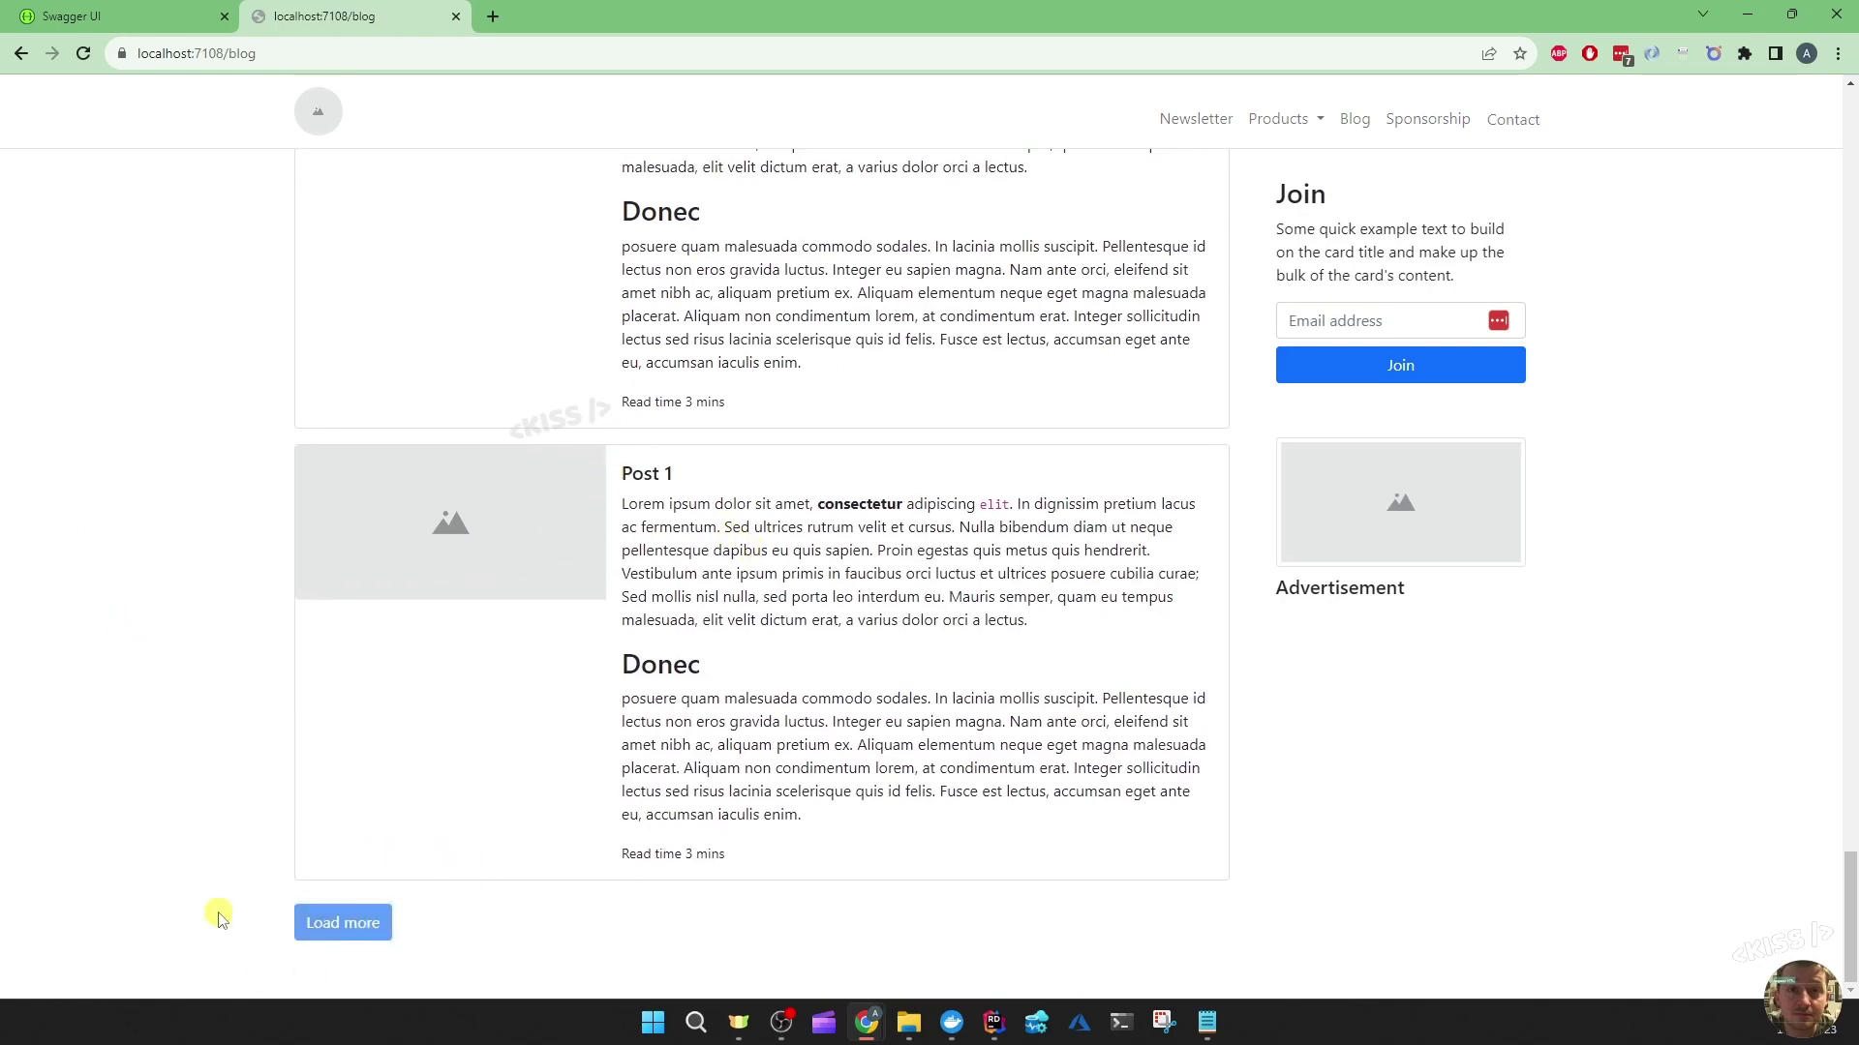
pyautogui.press('F5')
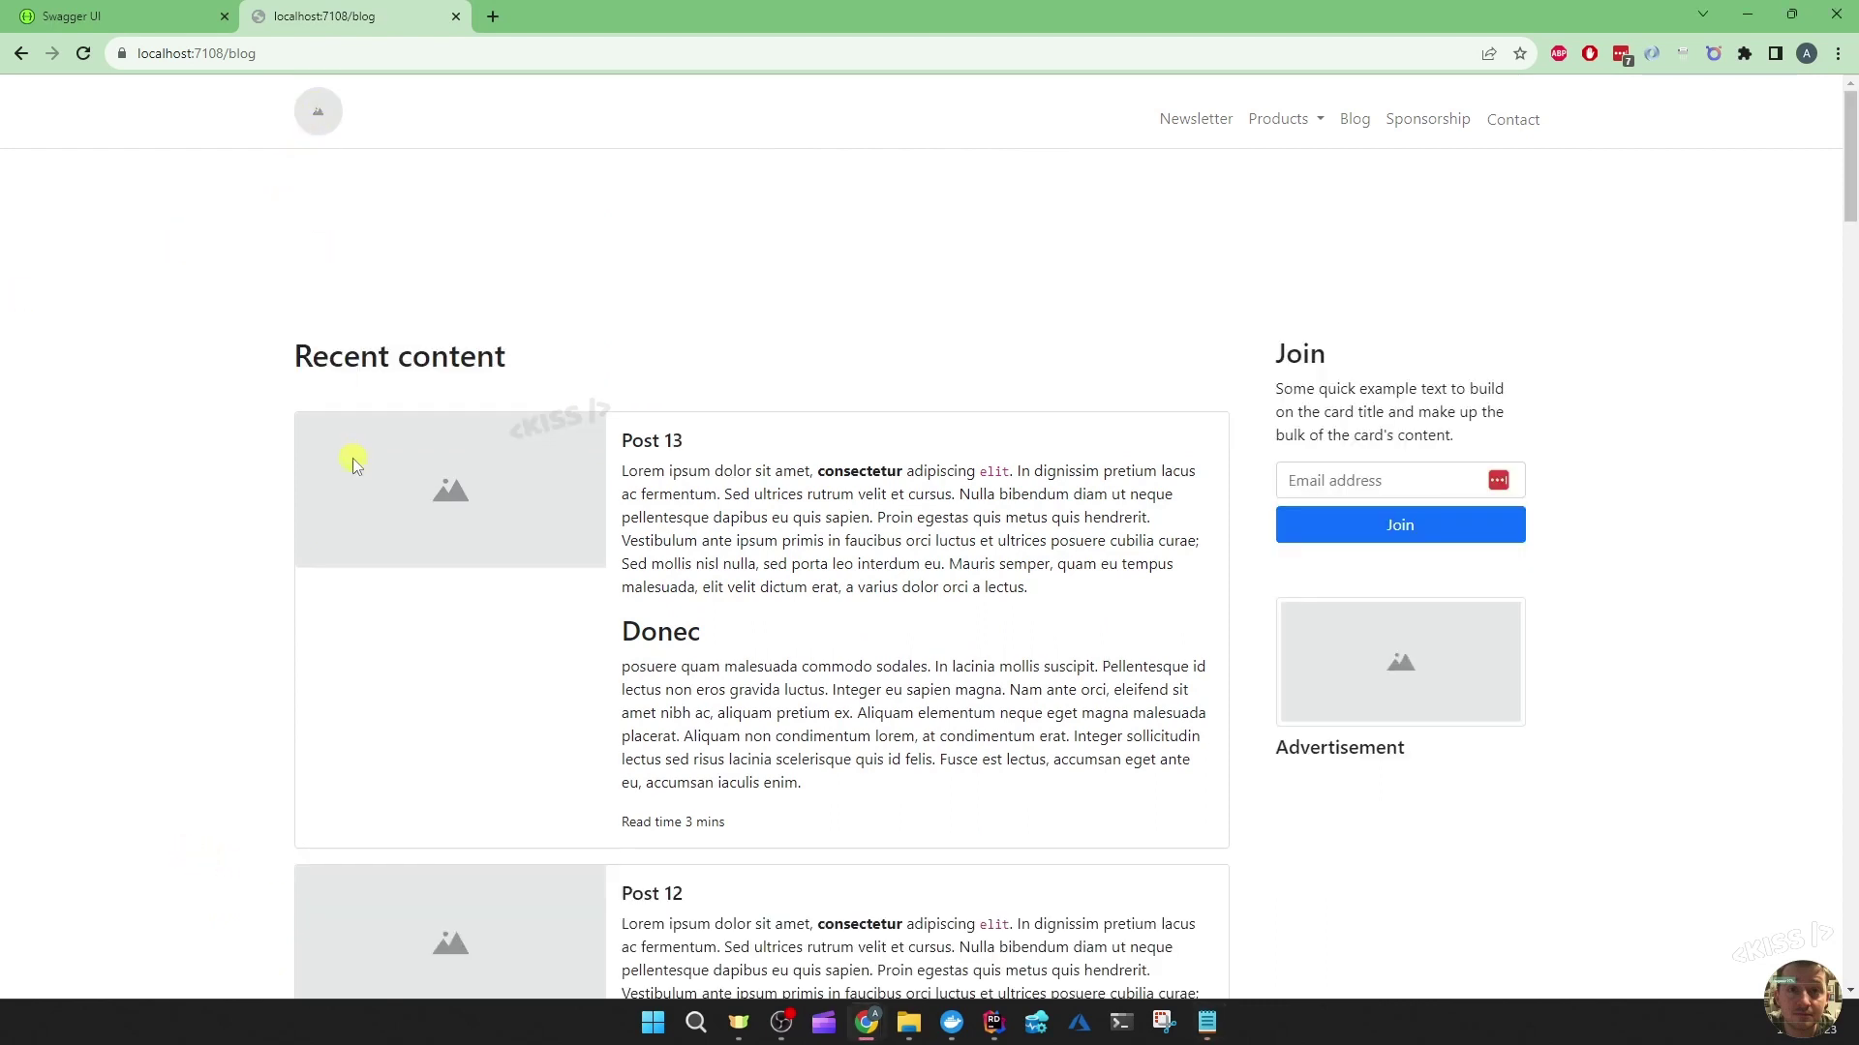
# - Reload the home page, load more posts on /blog, then return home to Recent content
pyautogui.click(322, 114)
pyautogui.scroll(-10, 200, 391)
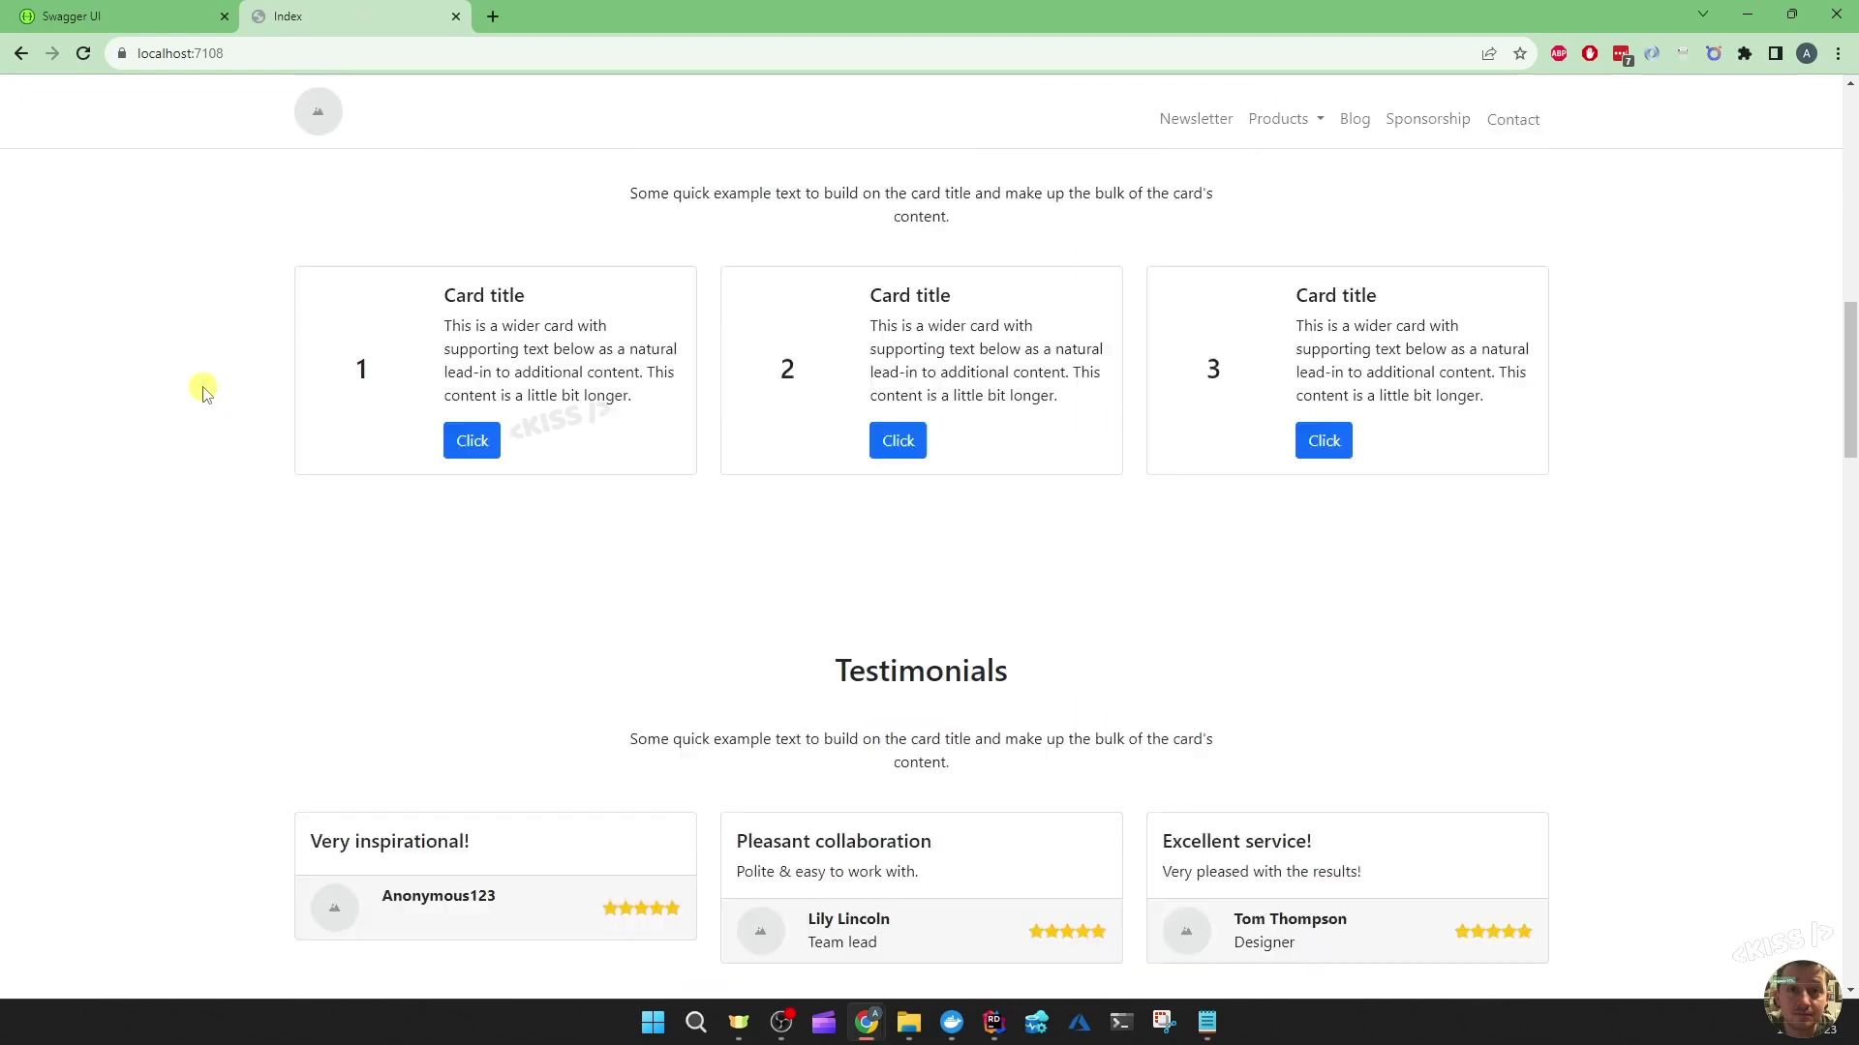
pyautogui.scroll(-10, 200, 391)
pyautogui.scroll(-5, 200, 391)
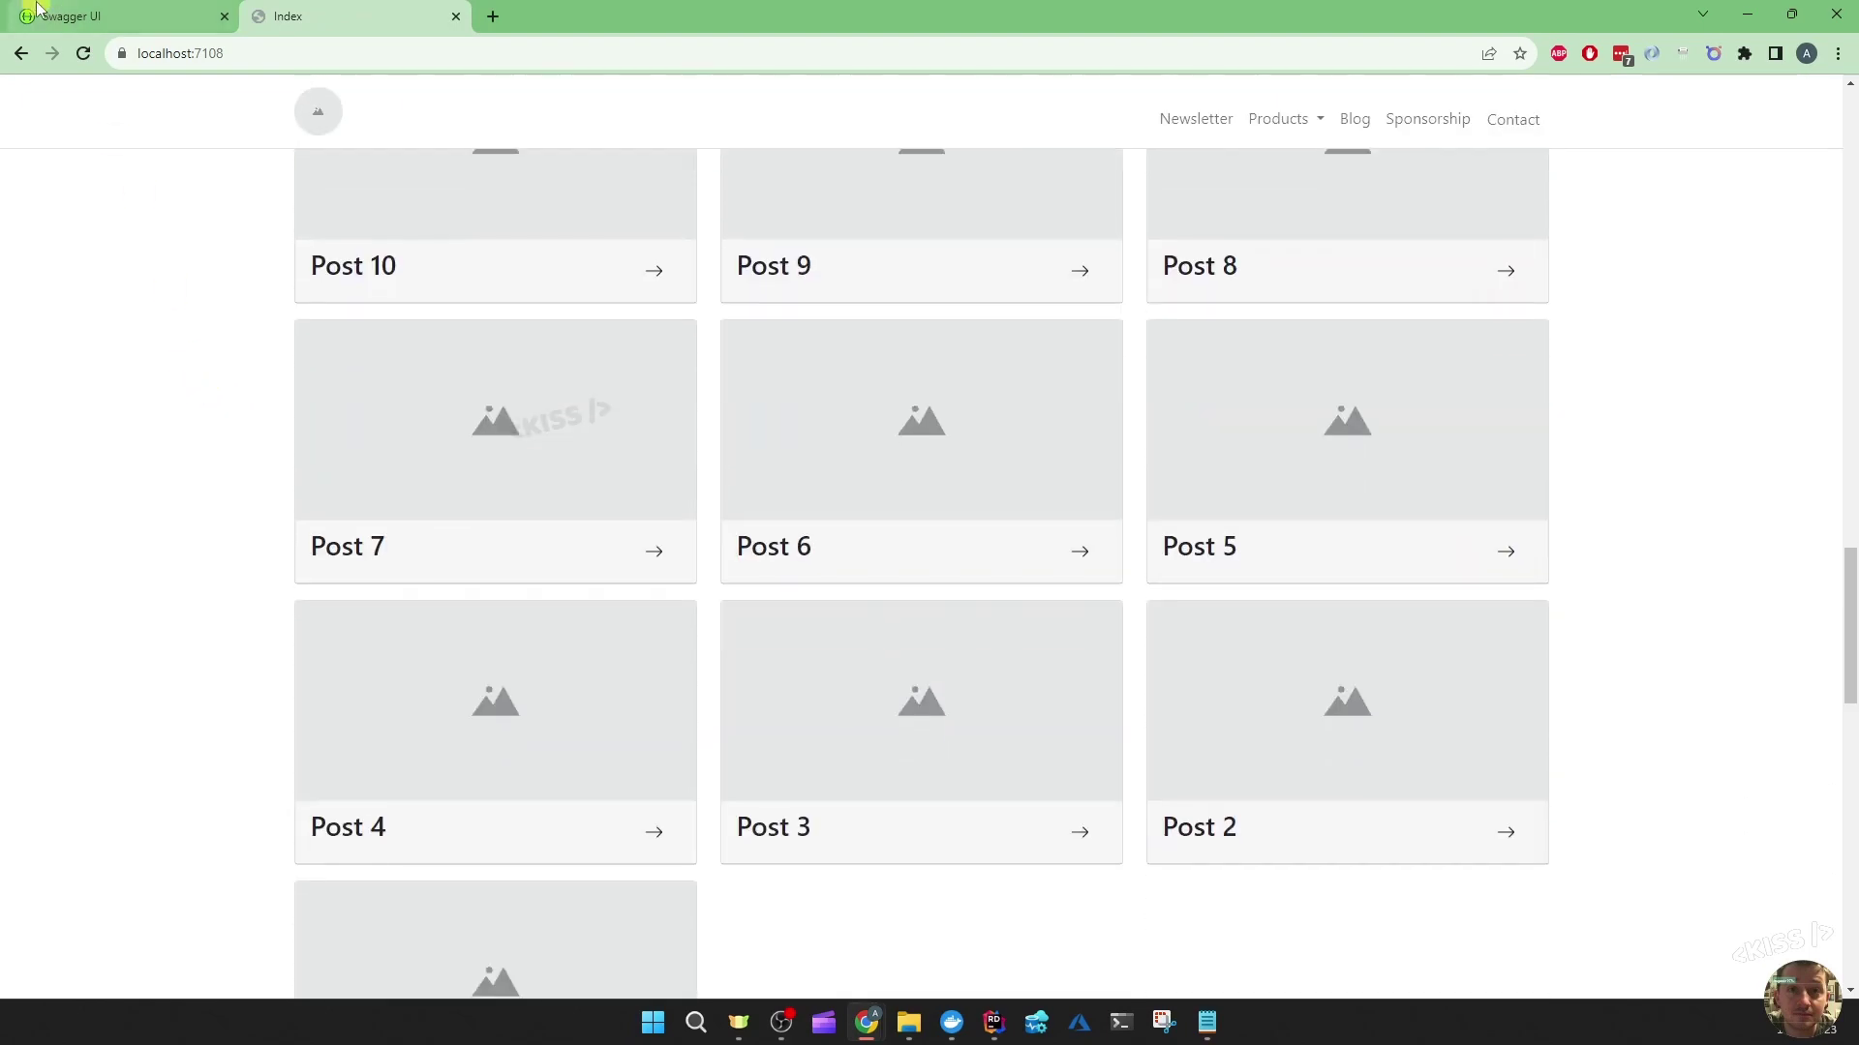
pyautogui.click(83, 52)
pyautogui.scroll(-10, 150, 275)
pyautogui.scroll(-5, 150, 275)
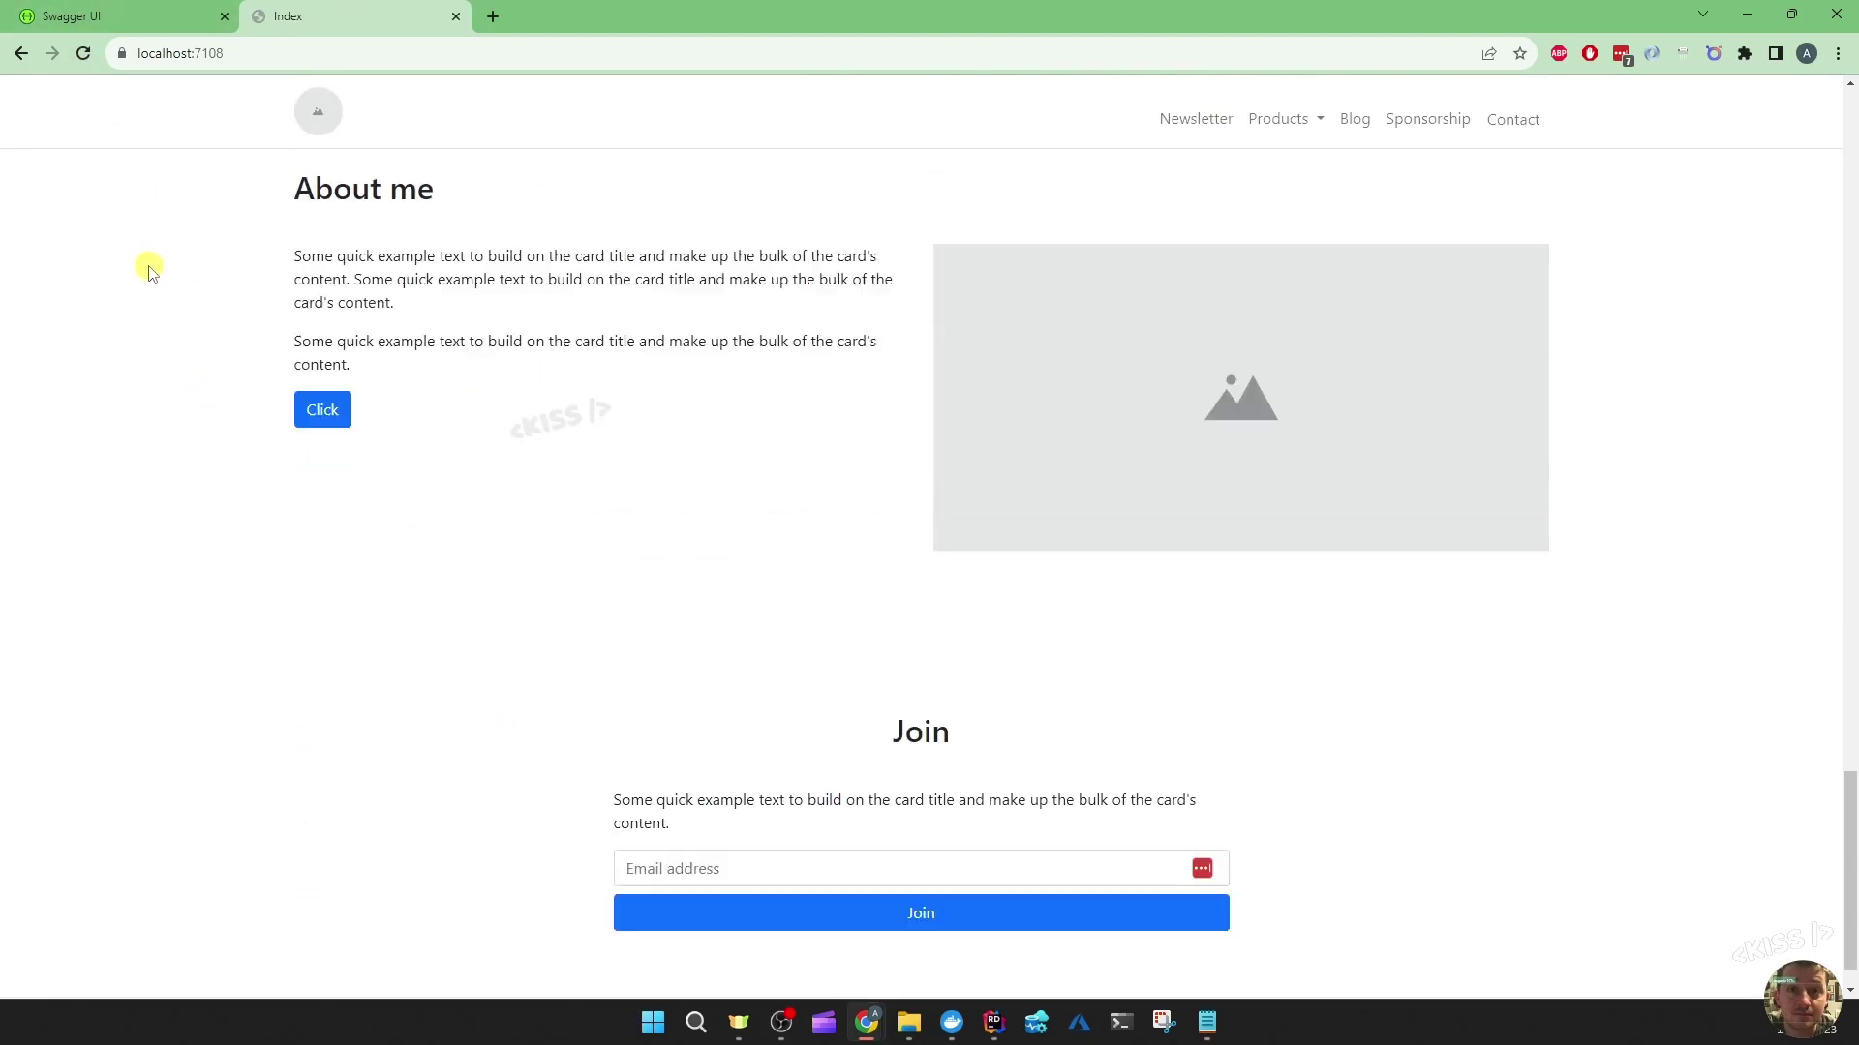
pyautogui.scroll(-2, 150, 275)
pyautogui.scroll(10, 149, 275)
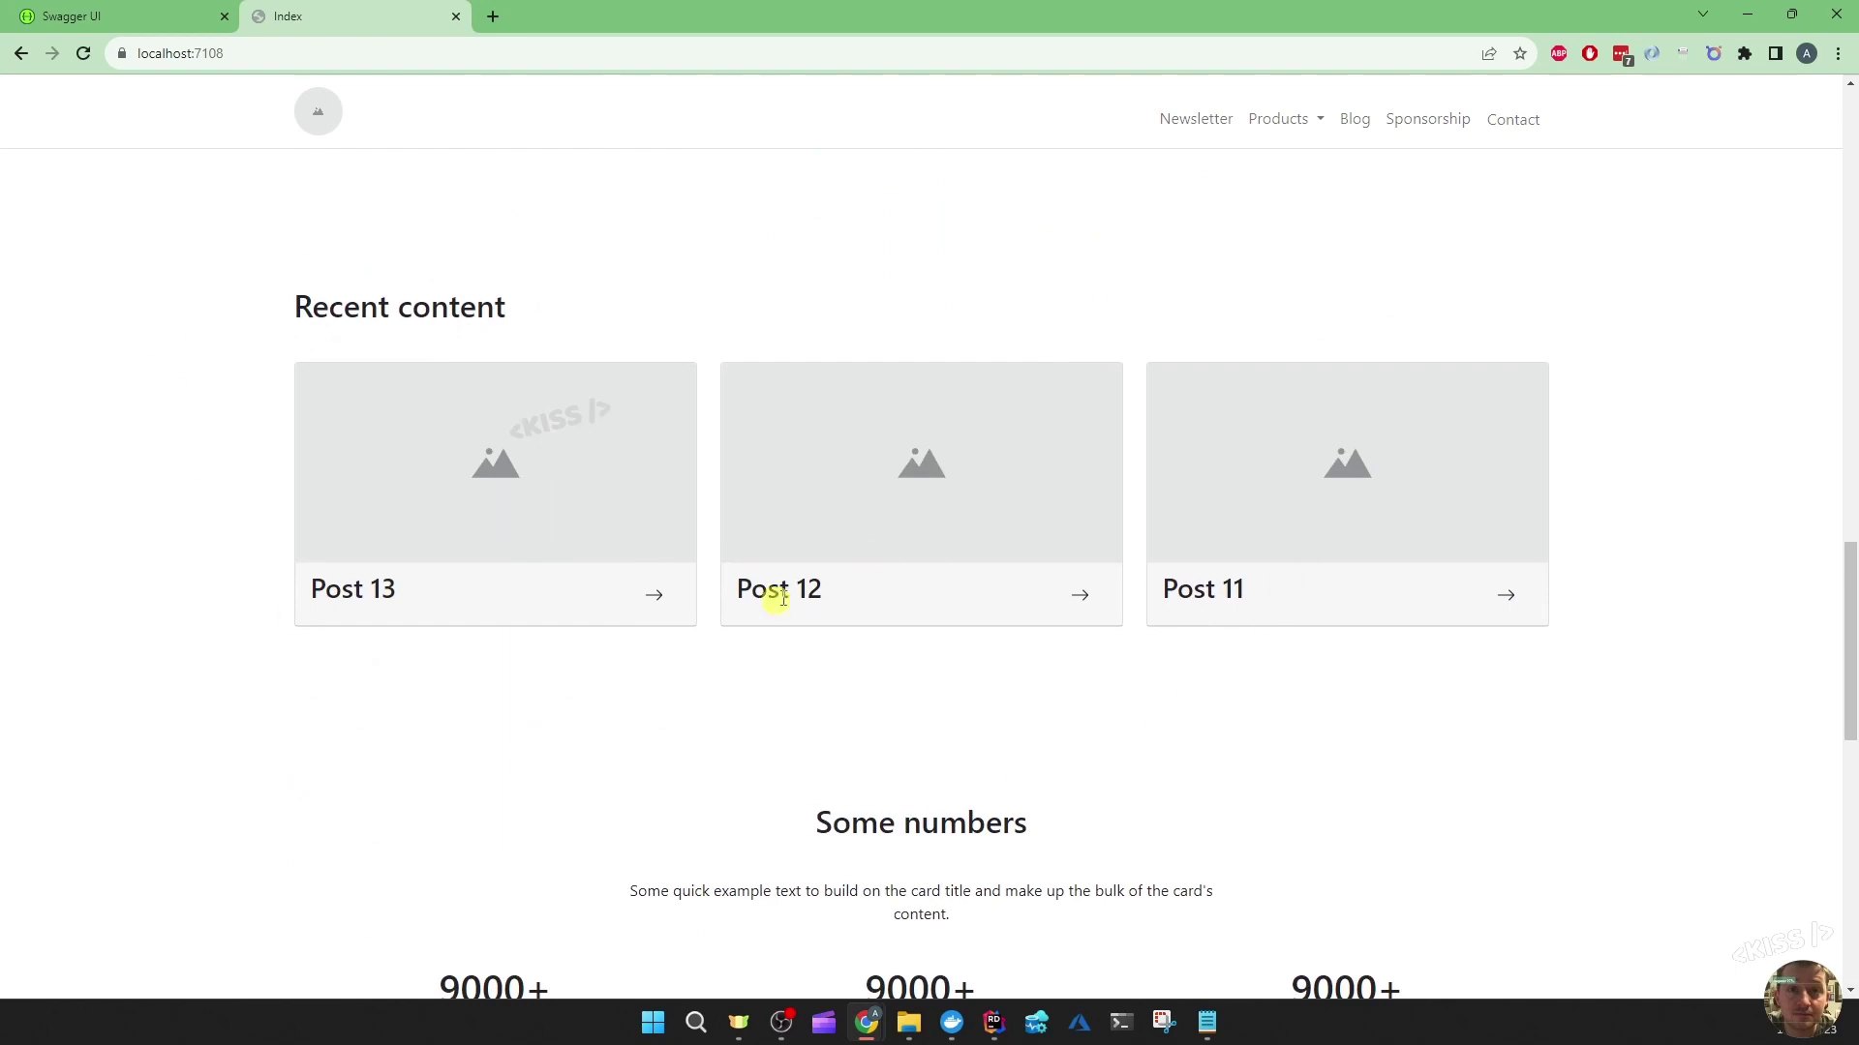
pyautogui.click(1354, 119)
pyautogui.scroll(-5, 1061, 329)
pyautogui.click(344, 921)
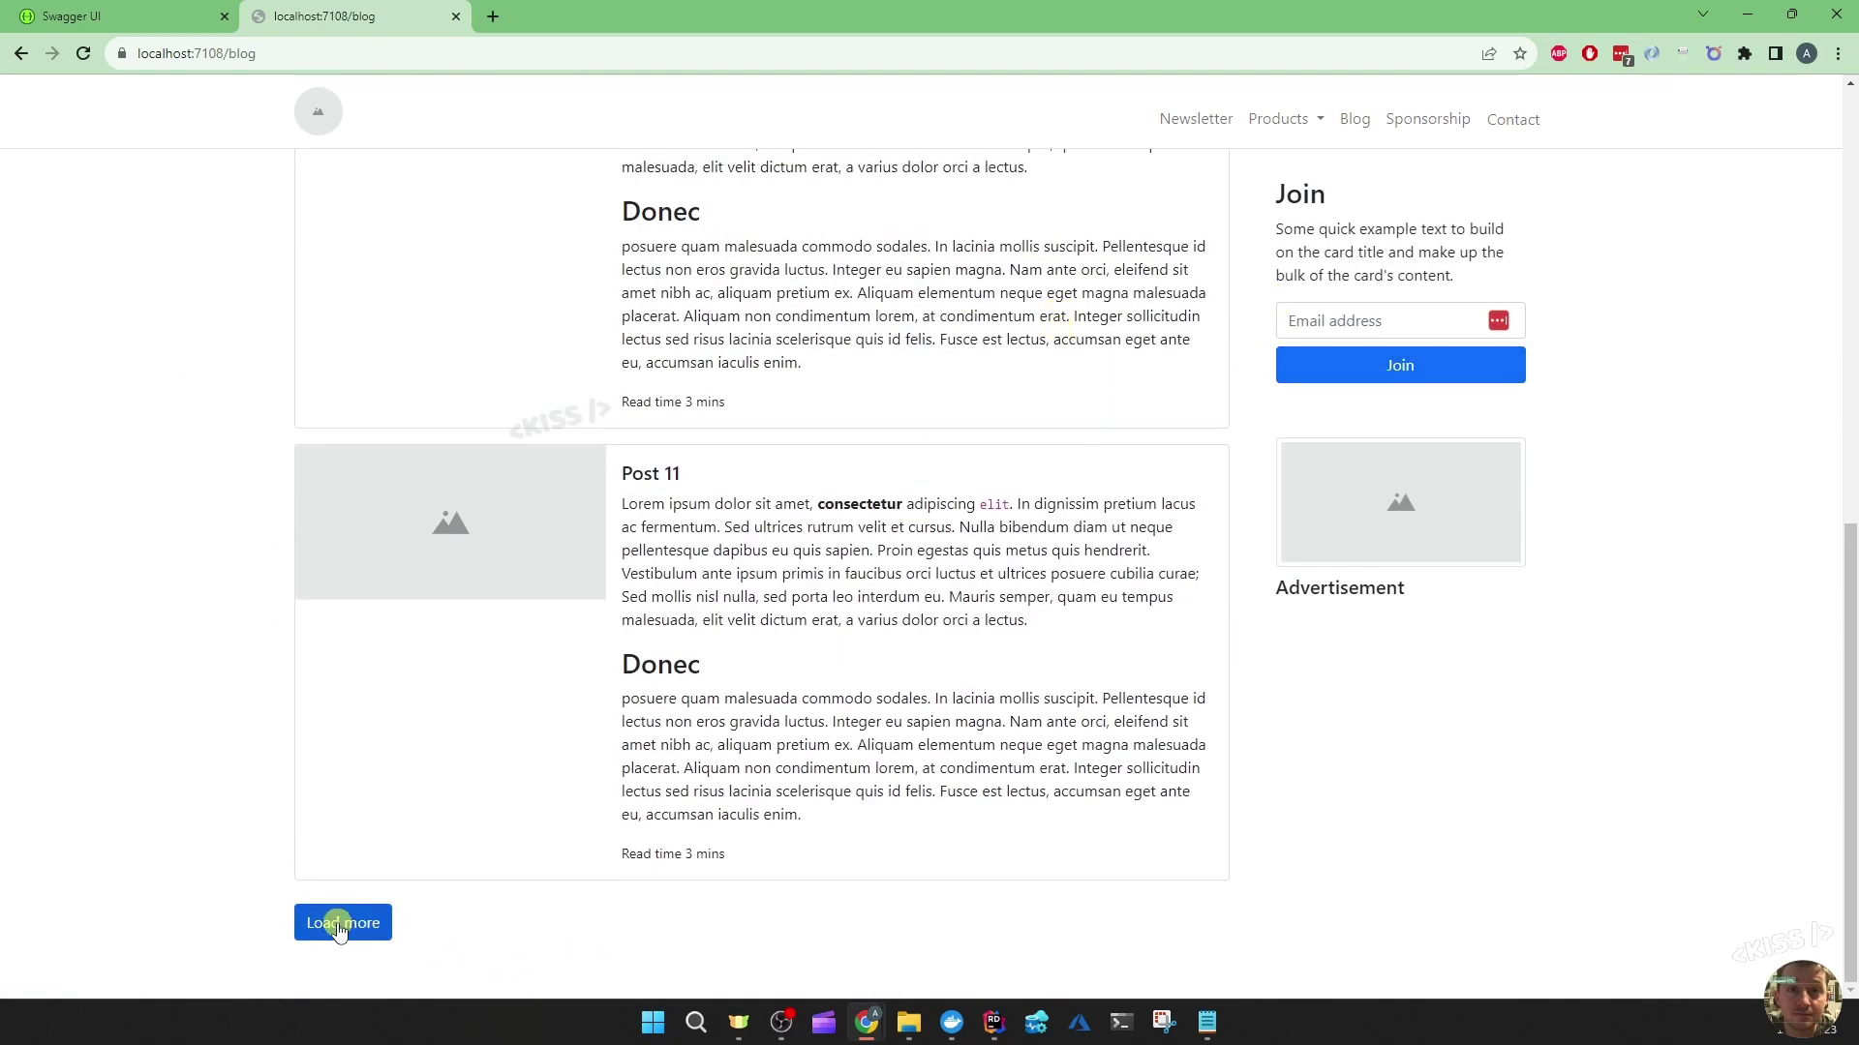
pyautogui.scroll(-5, 83, 712)
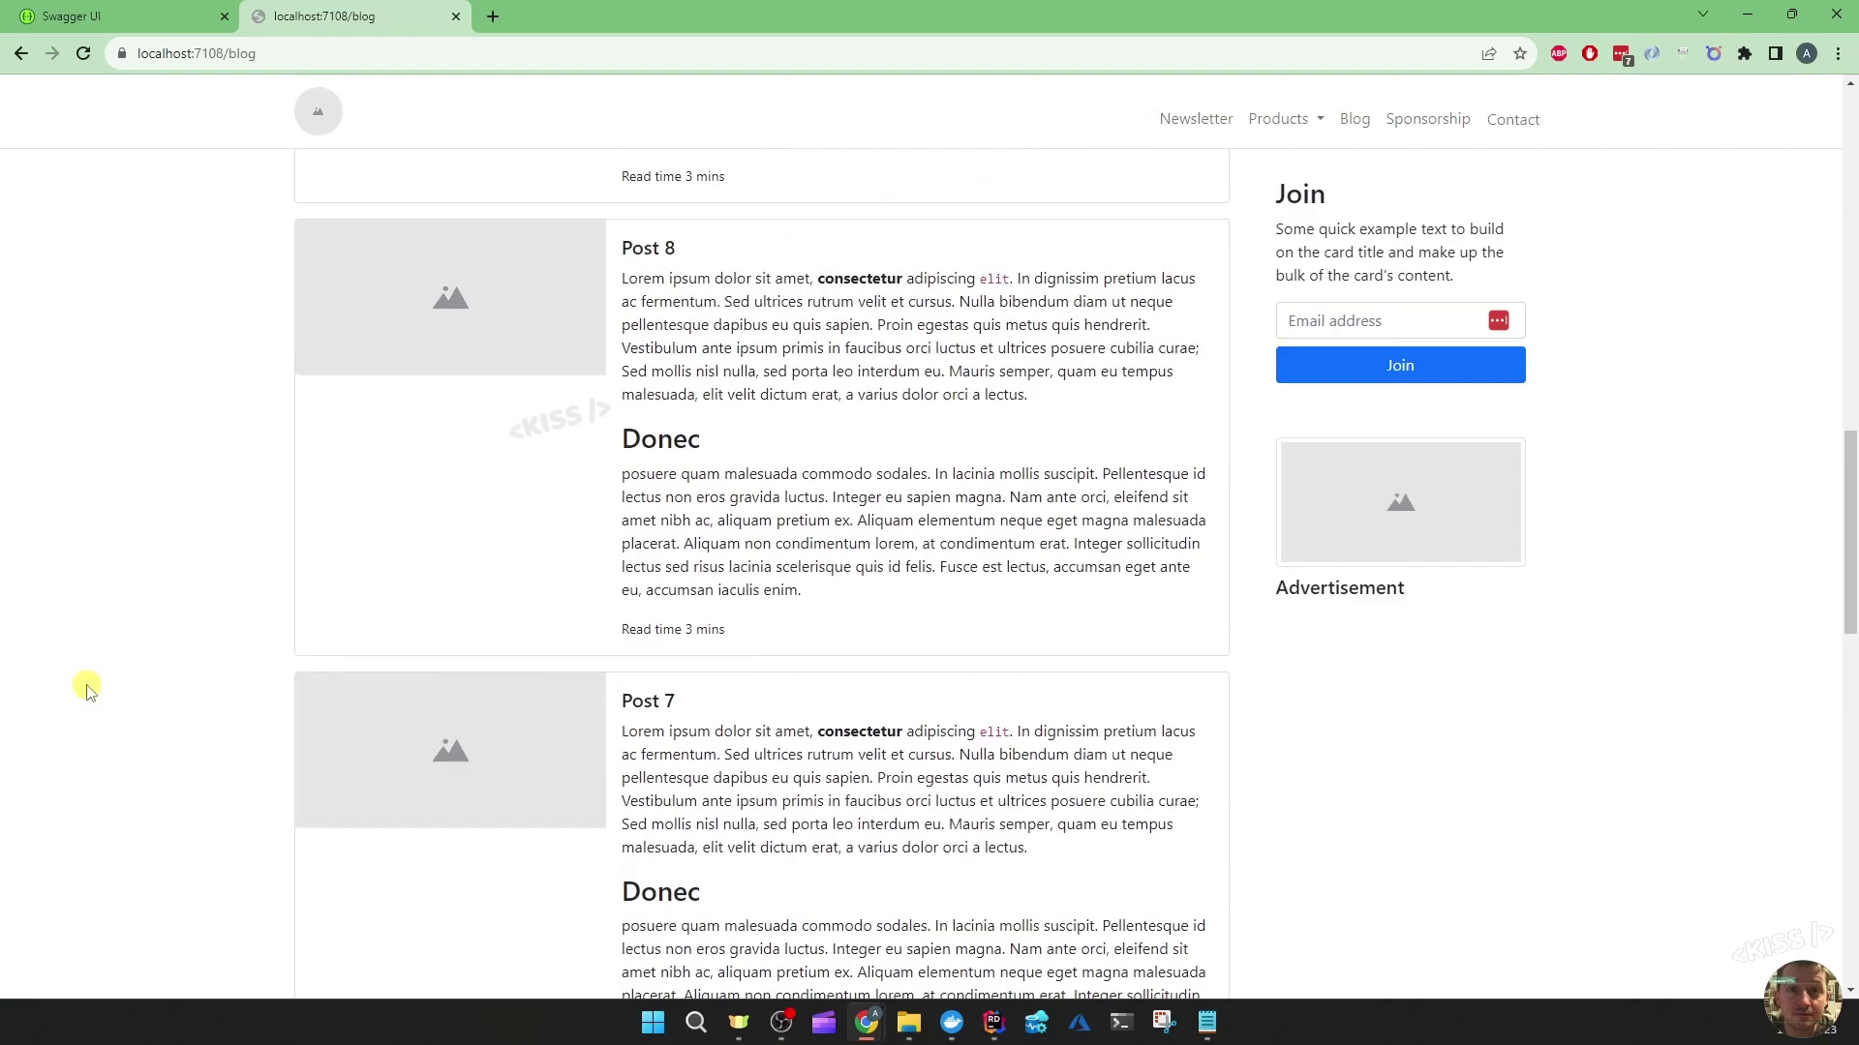
pyautogui.click(316, 104)
pyautogui.scroll(-5, 160, 207)
pyautogui.scroll(-5, 160, 206)
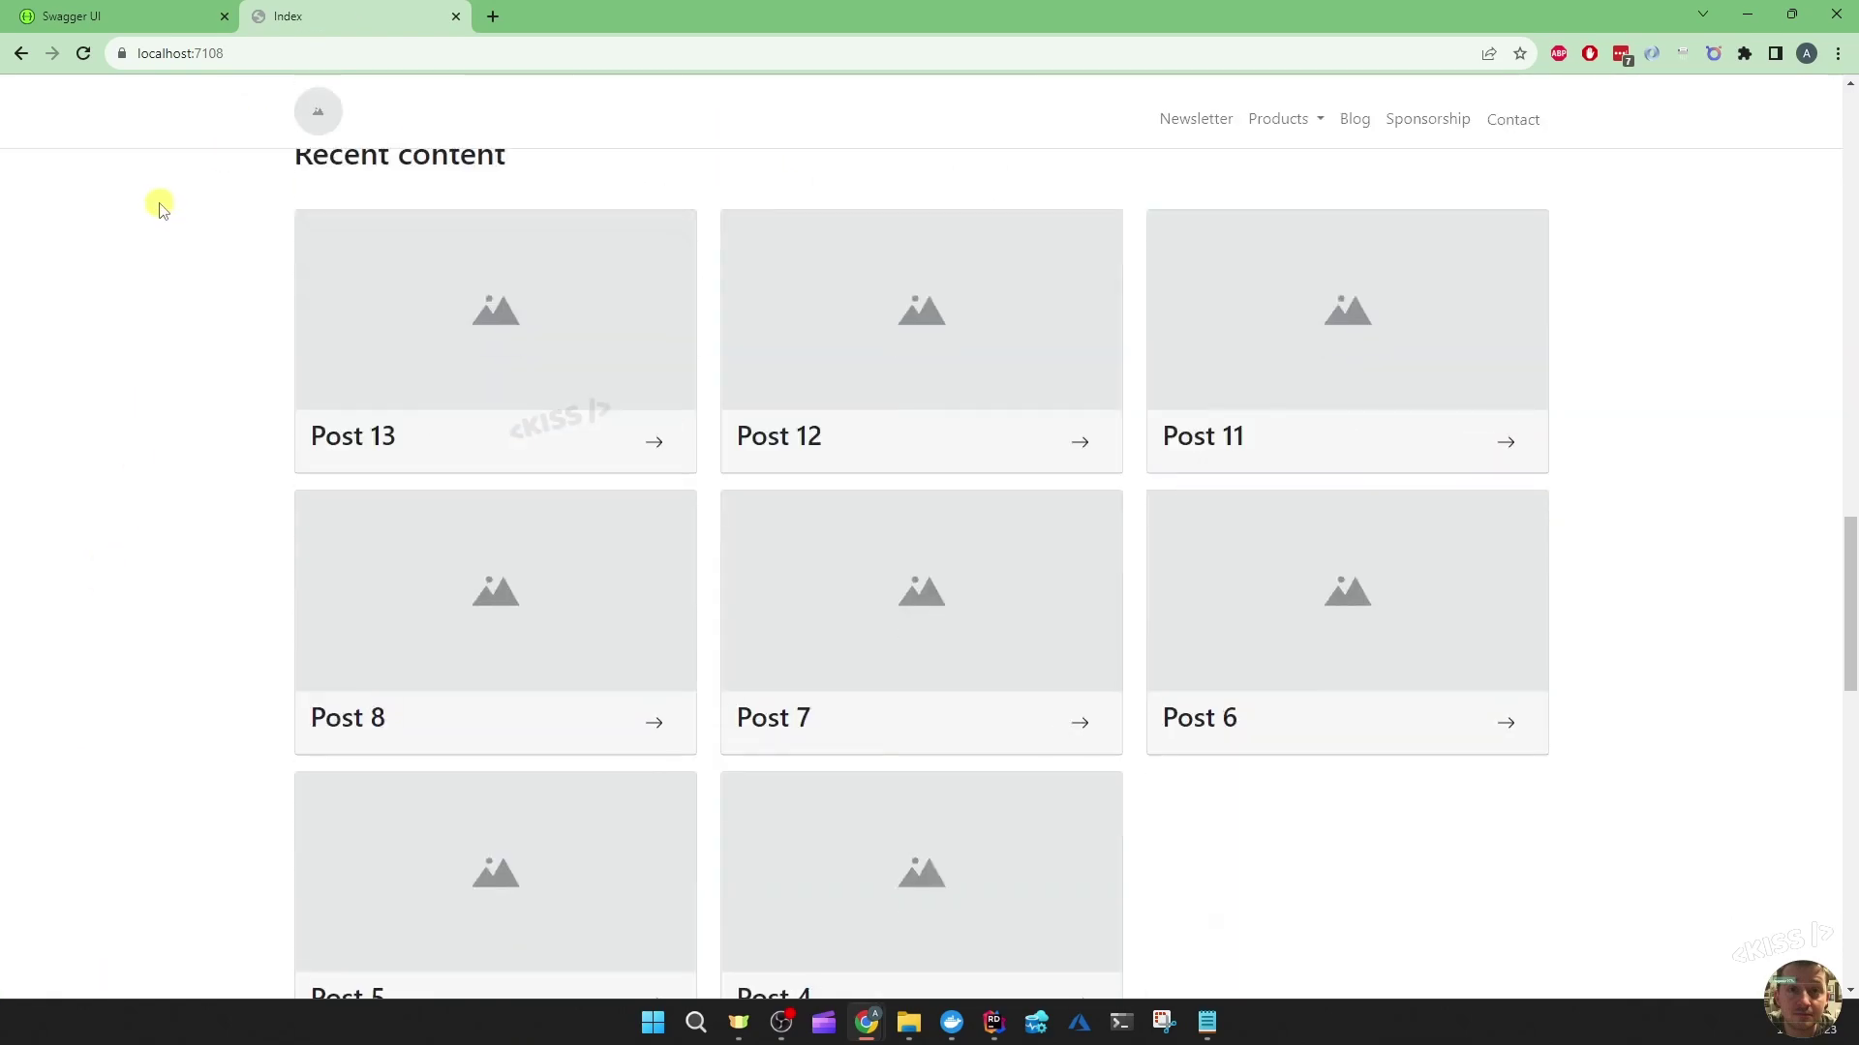
pyautogui.scroll(-3, 1336, 436)
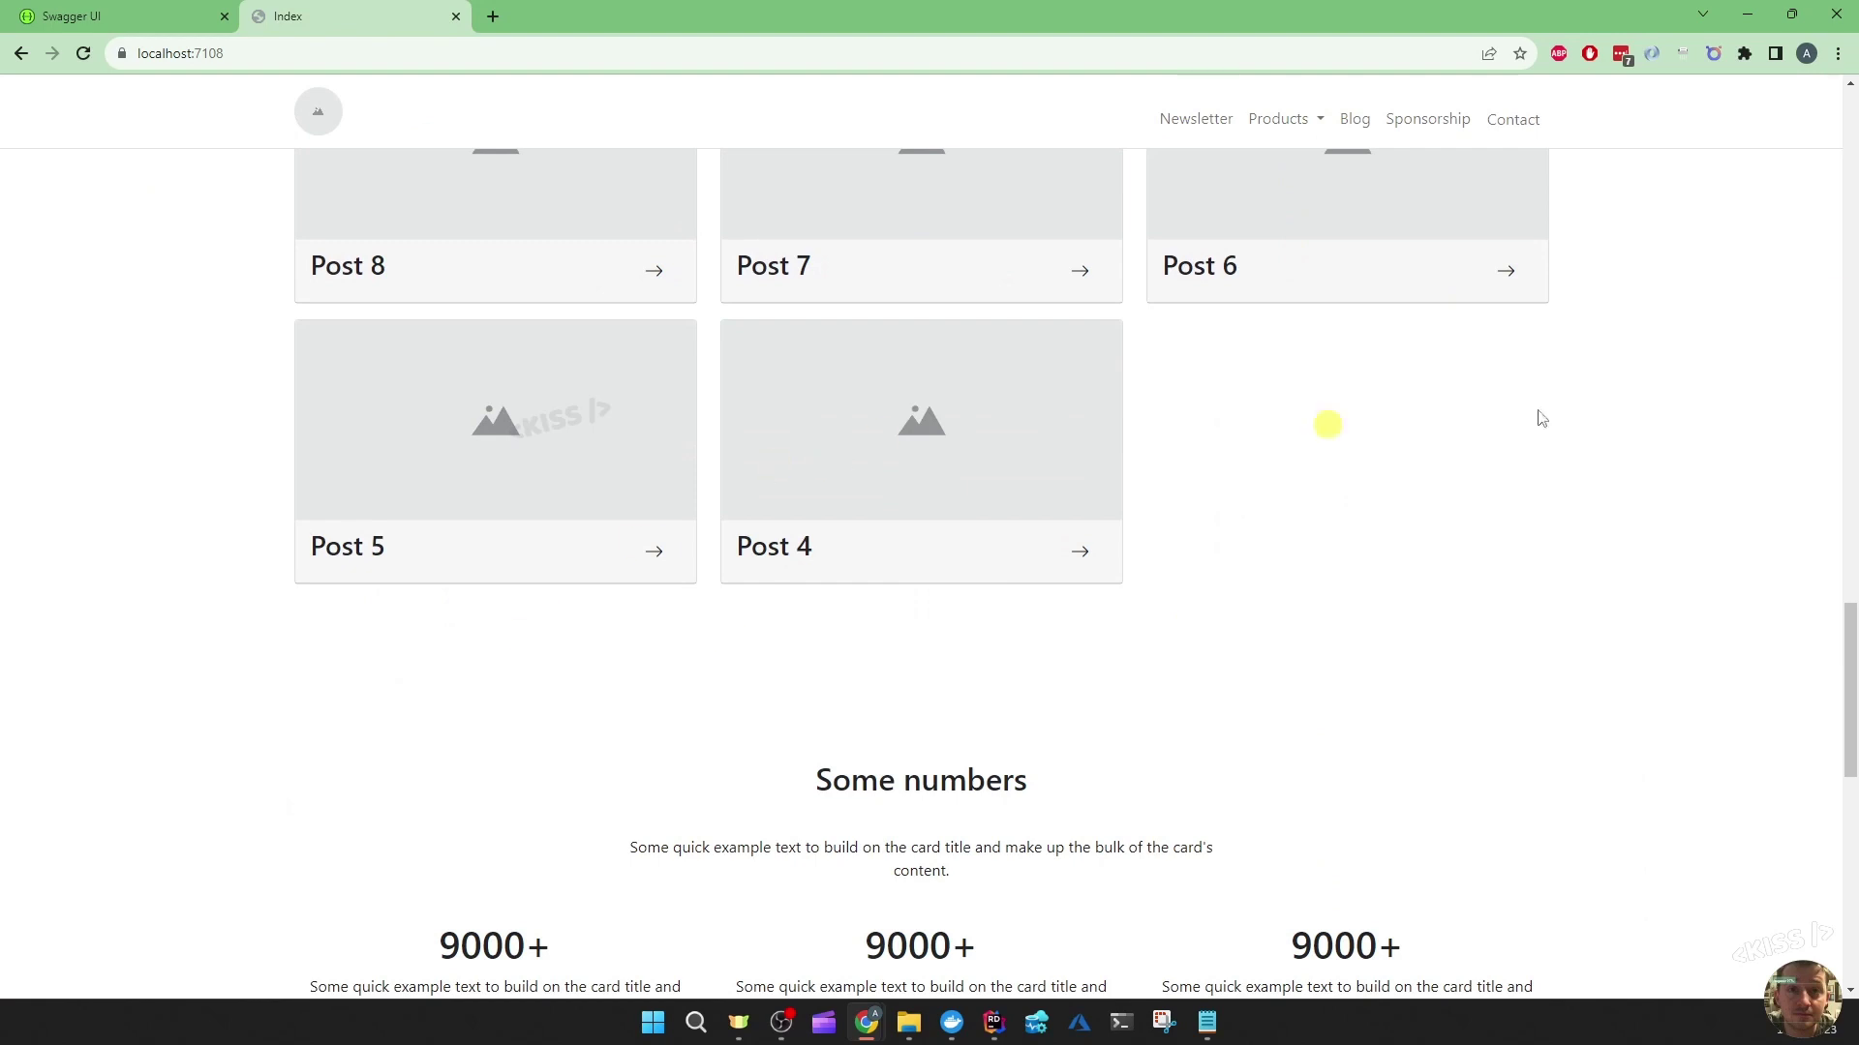
pyautogui.scroll(3, 209, 458)
pyautogui.scroll(2, 209, 459)
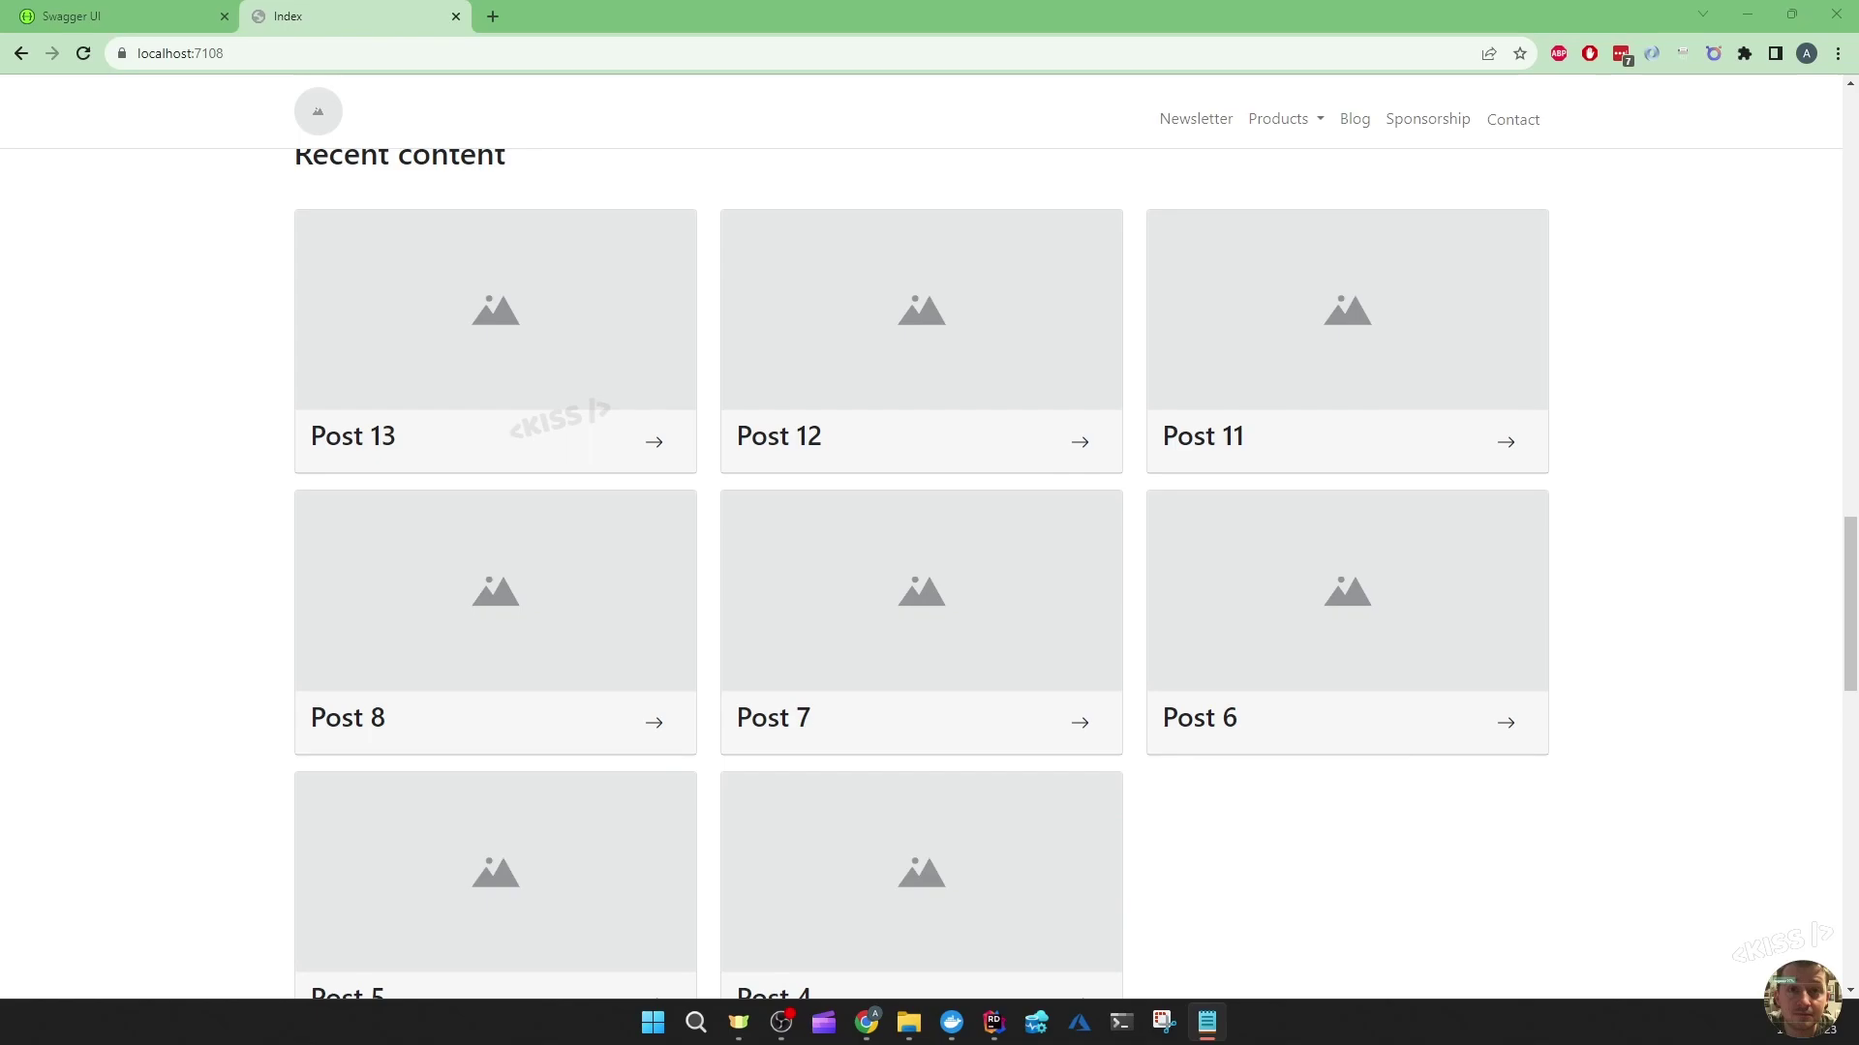
pyautogui.hotkey('alt', 'Tab')
pyautogui.click(738, 637)
pyautogui.scroll(3, 741, 607)
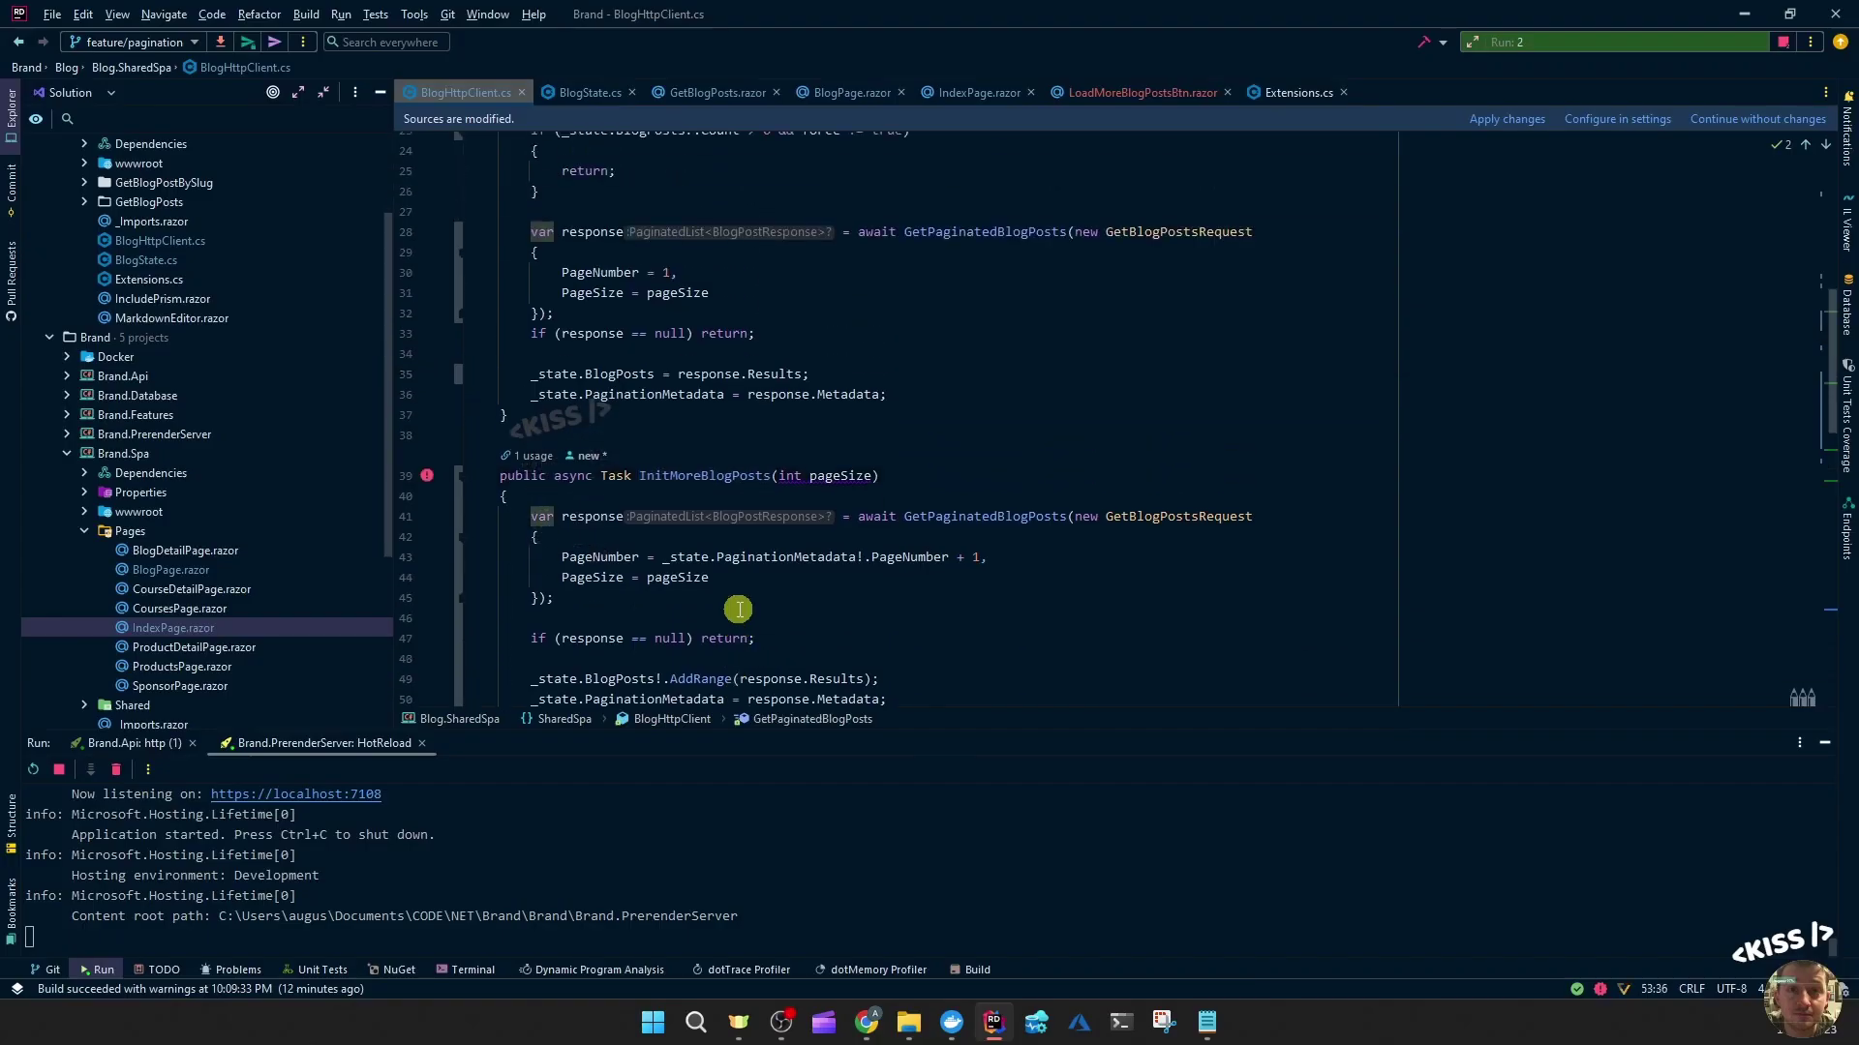
pyautogui.scroll(3, 755, 581)
pyautogui.scroll(2, 755, 573)
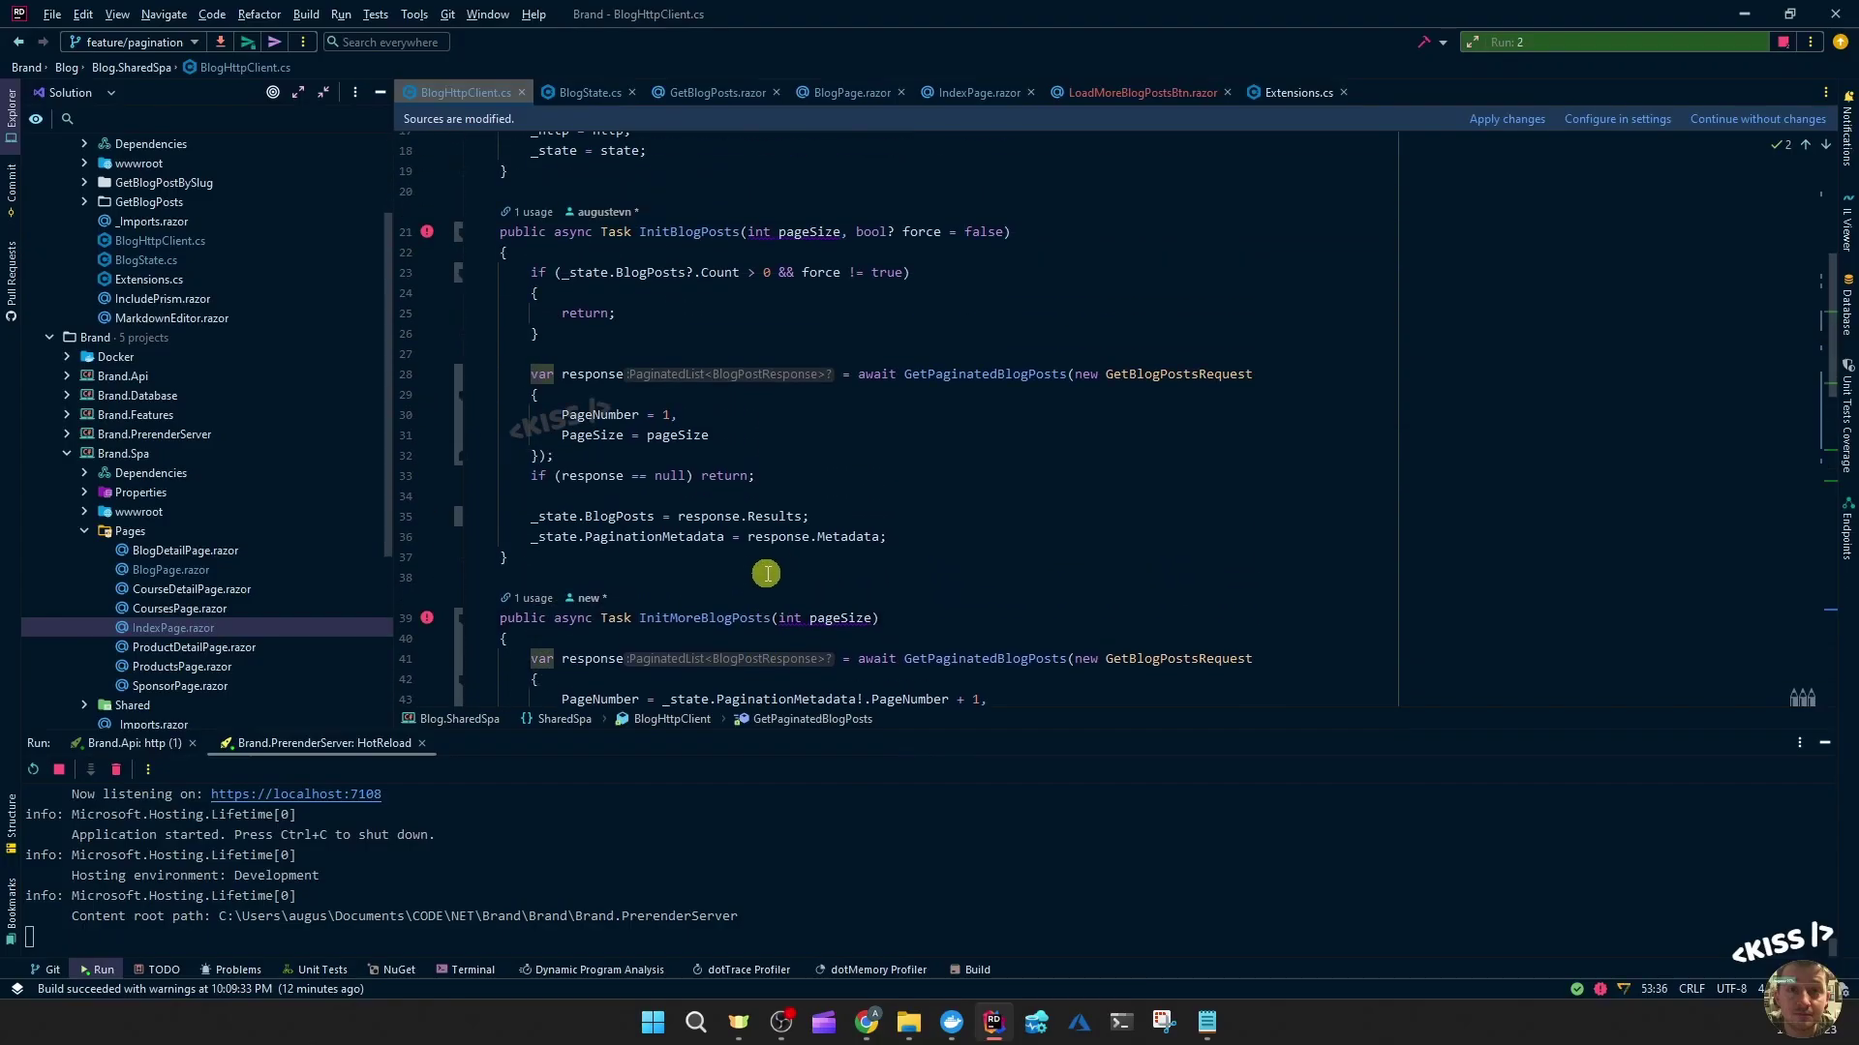
pyautogui.scroll(3, 871, 538)
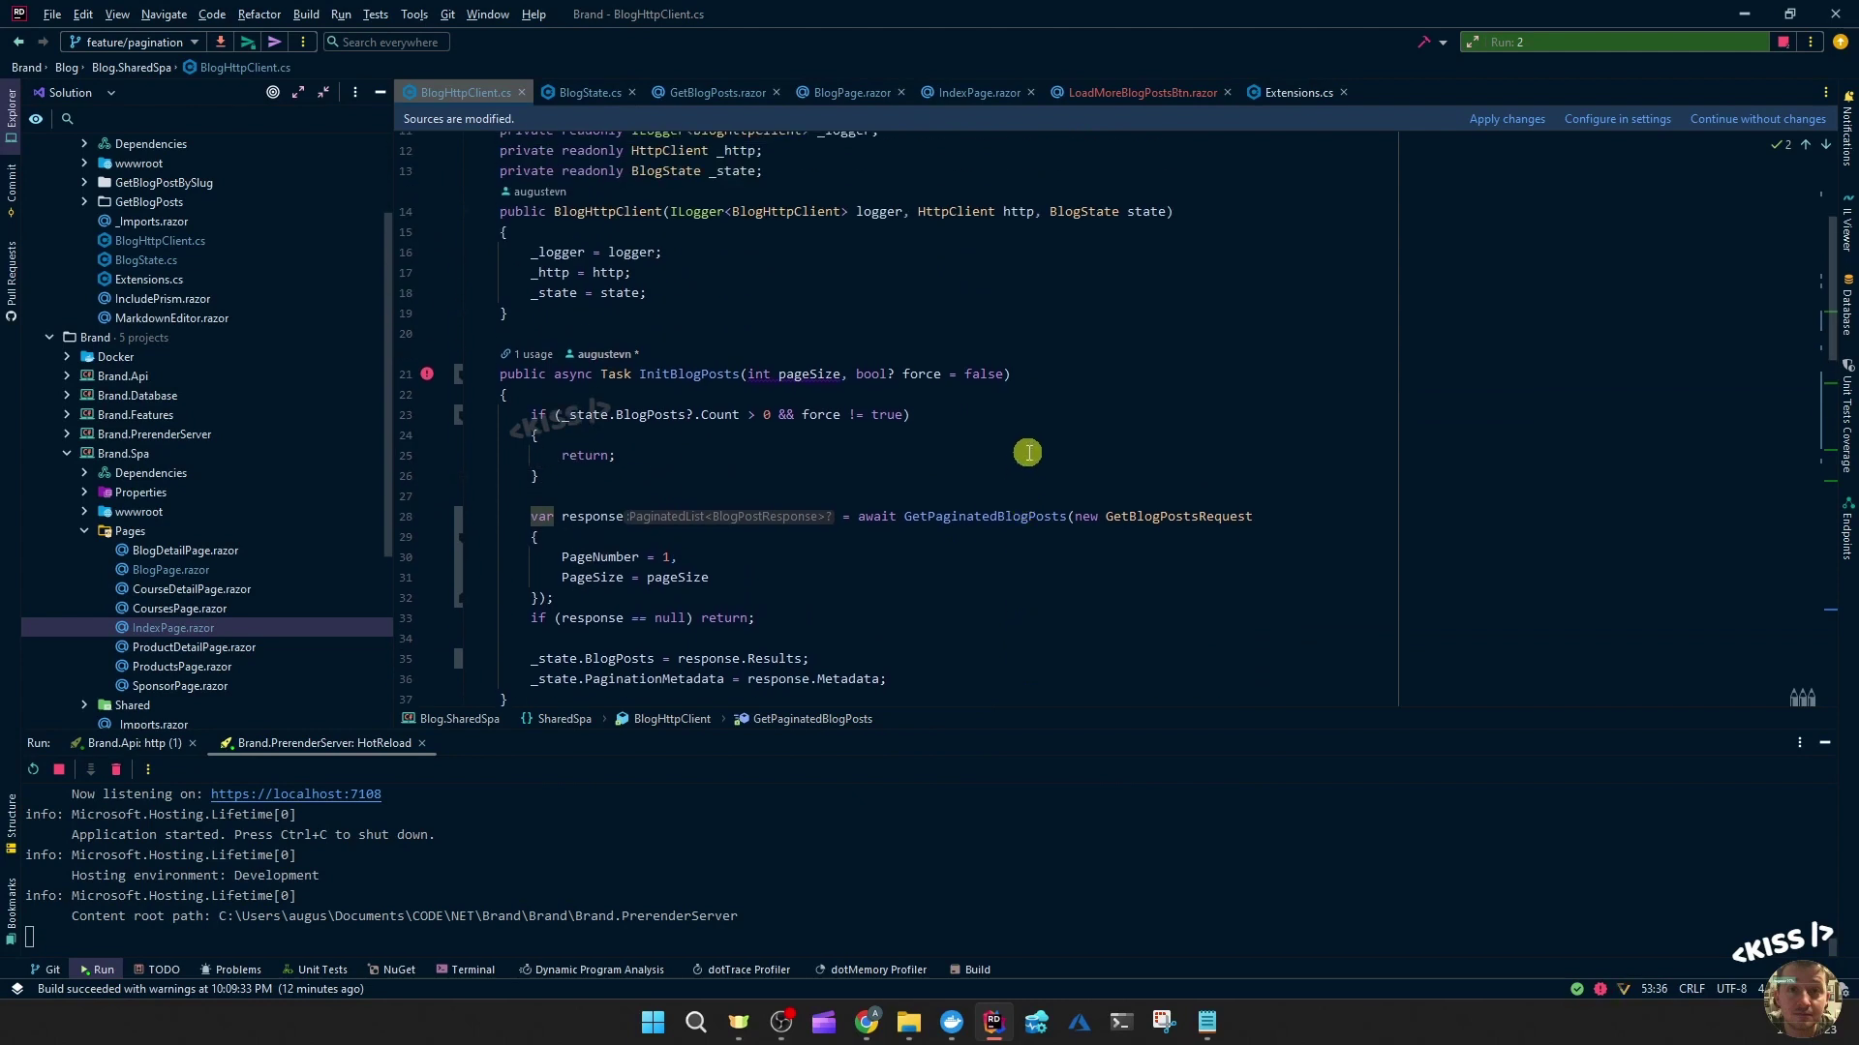
pyautogui.scroll(-3, 1025, 453)
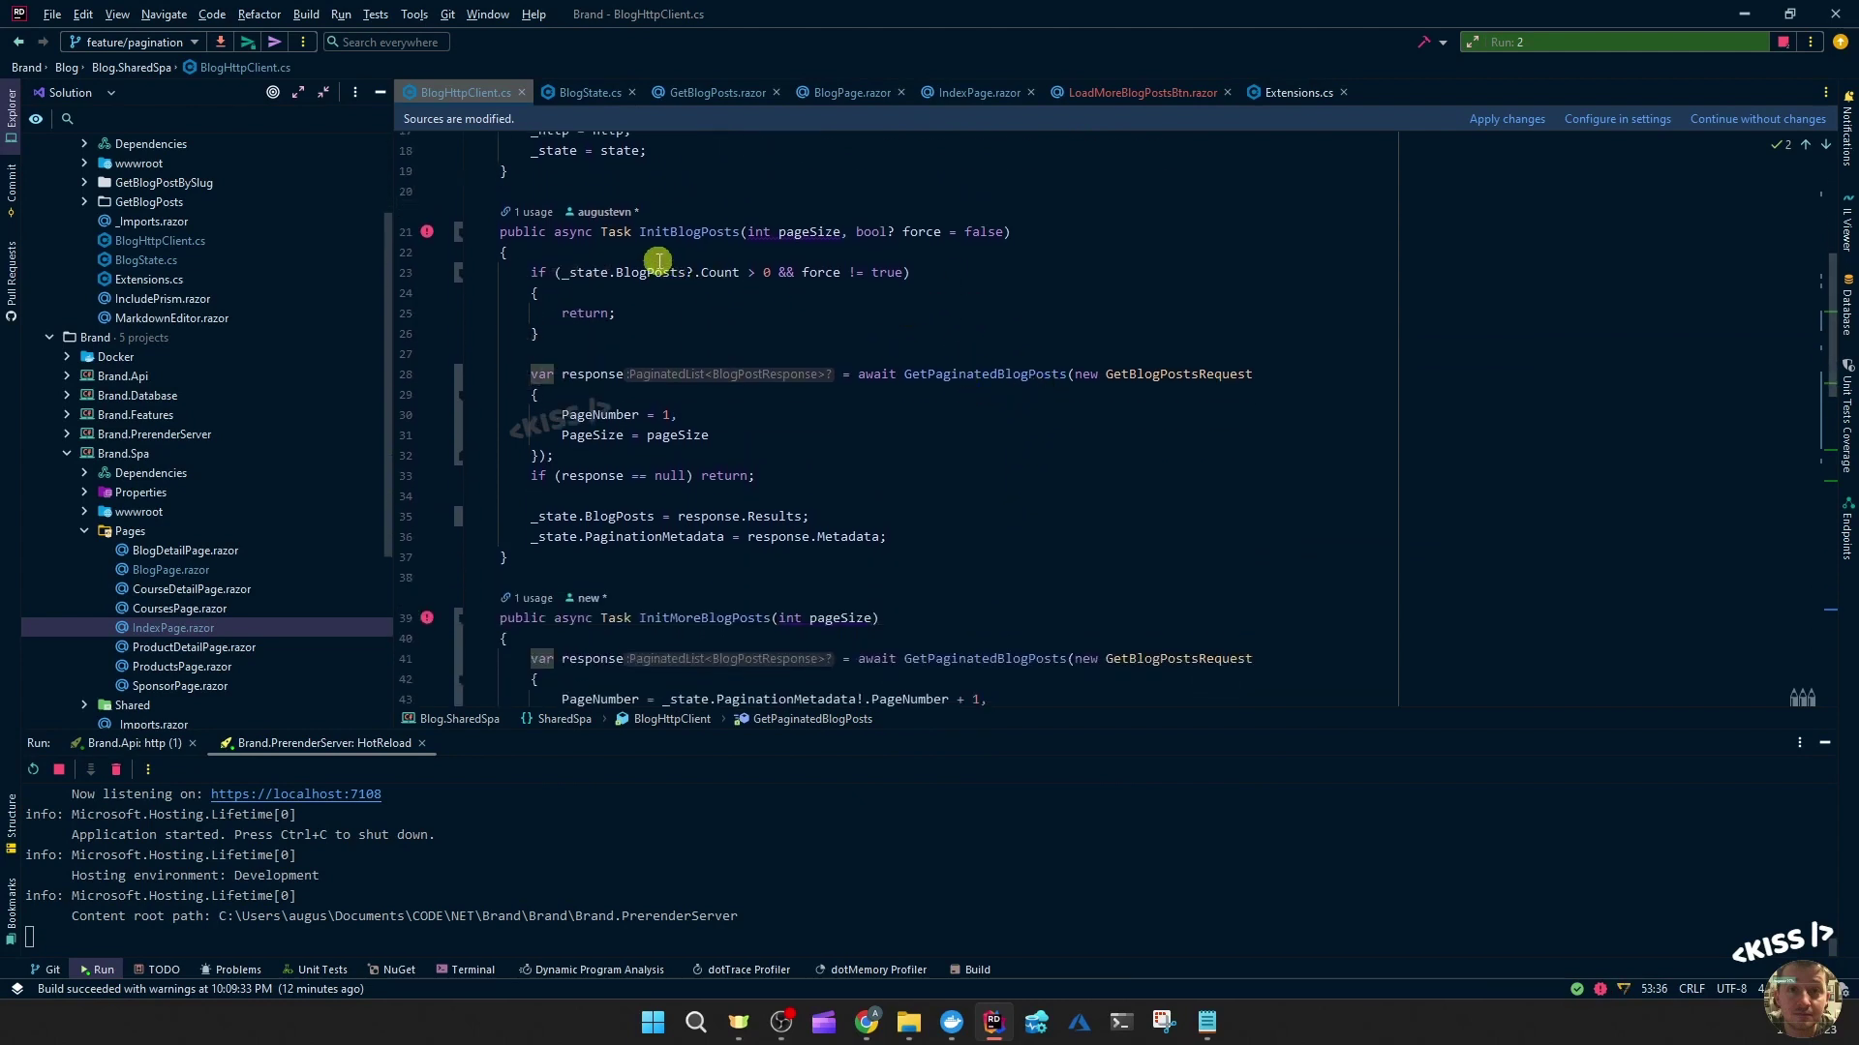
pyautogui.moveTo(639, 233); pyautogui.dragTo(726, 255)
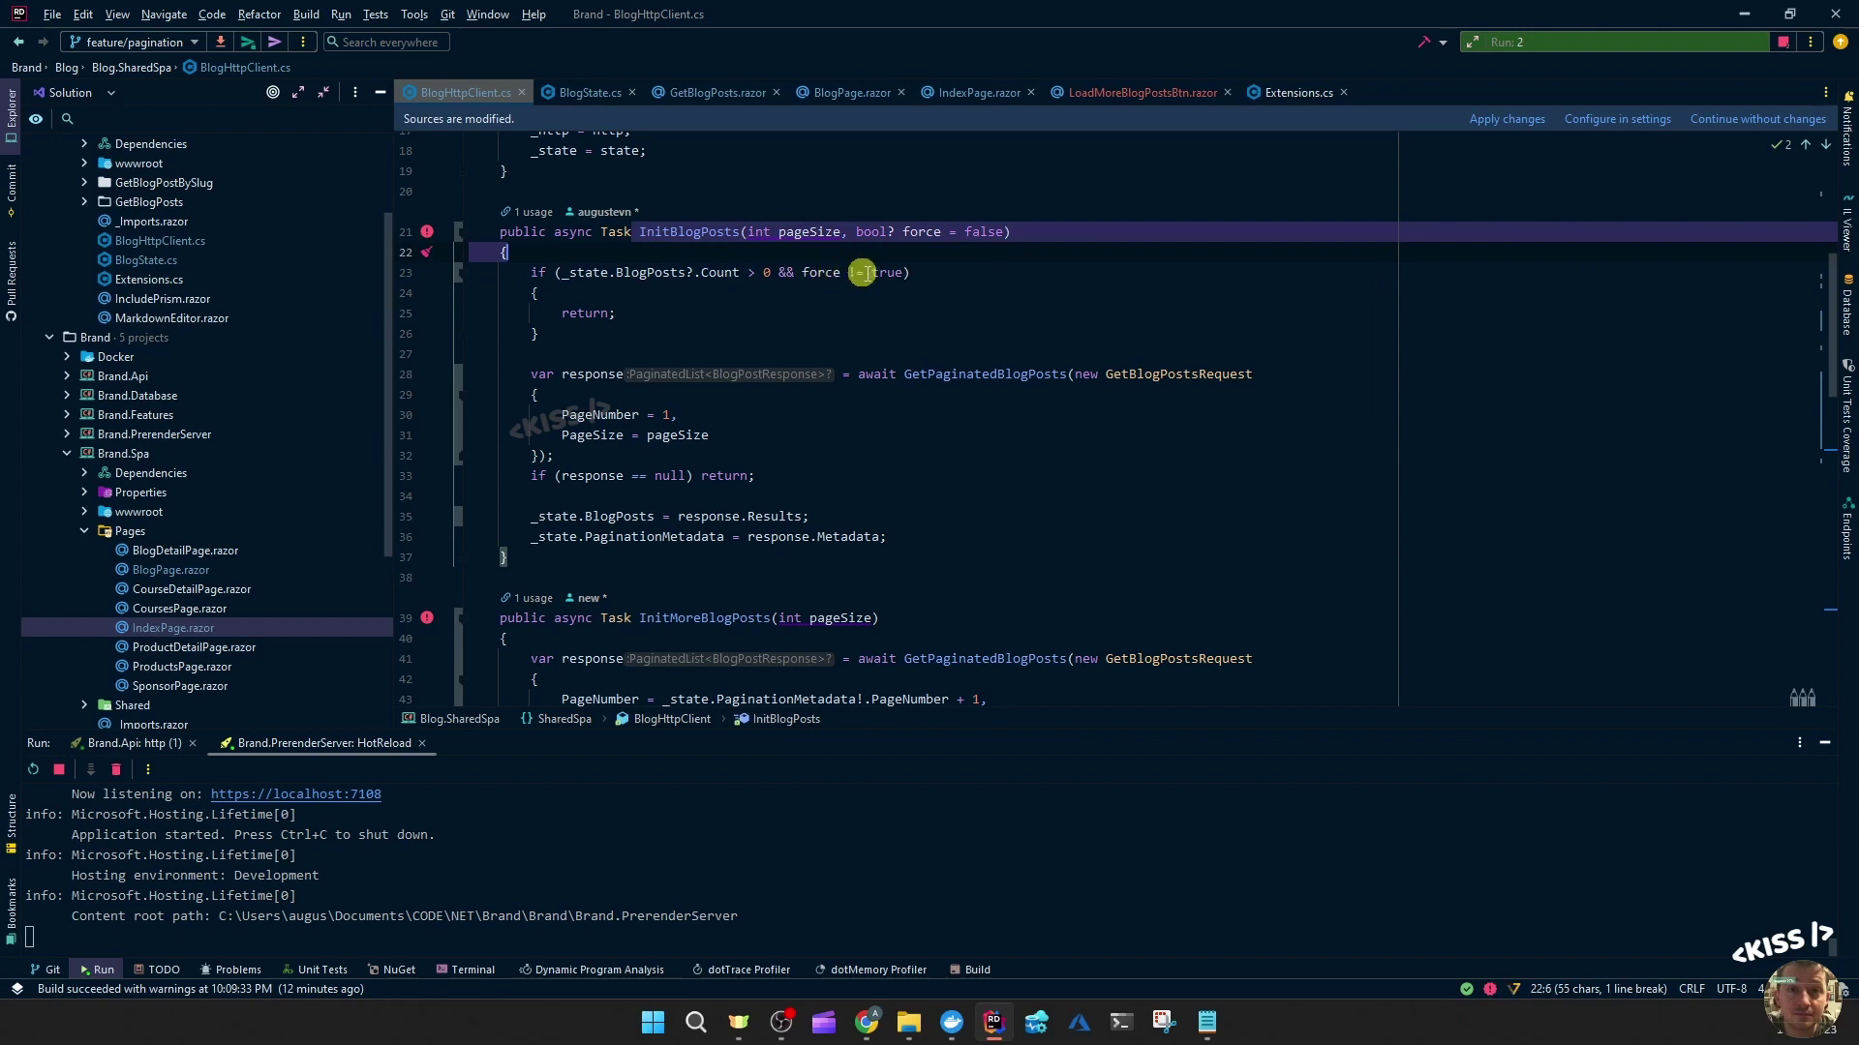
pyautogui.click(915, 271)
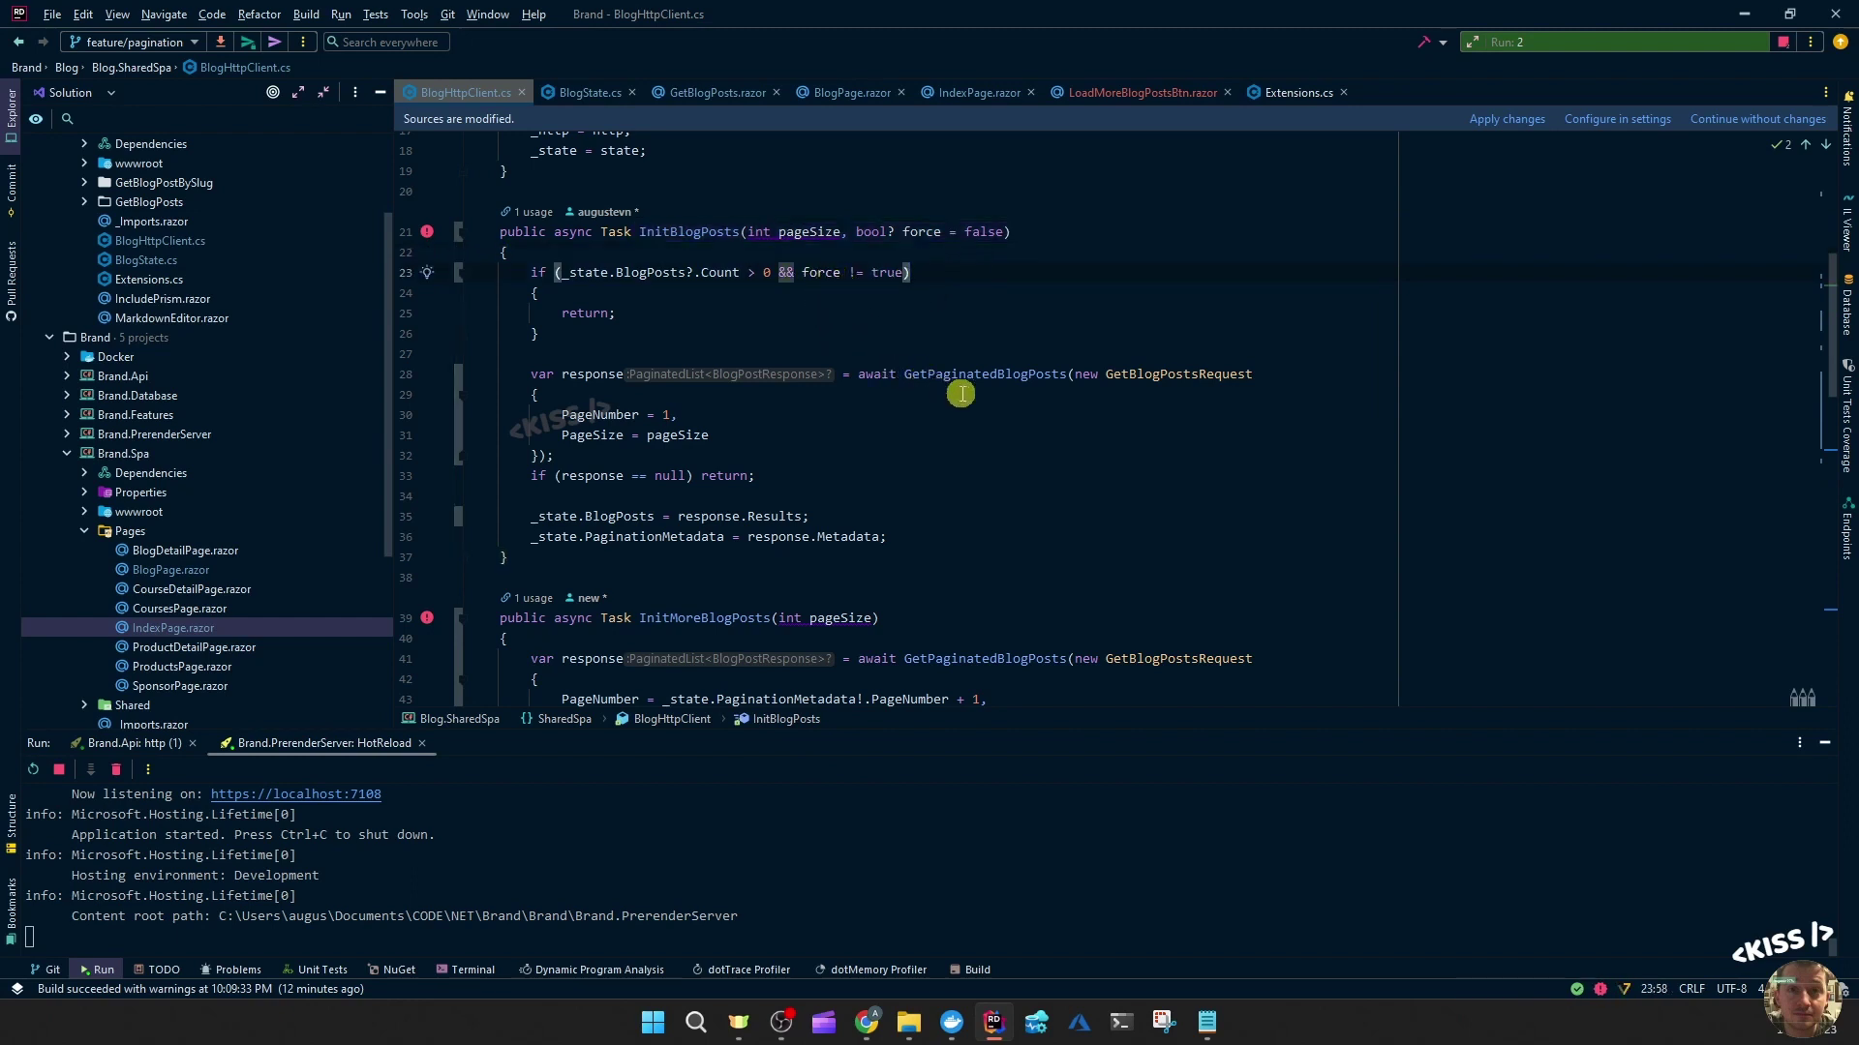
pyautogui.doubleClick(808, 231)
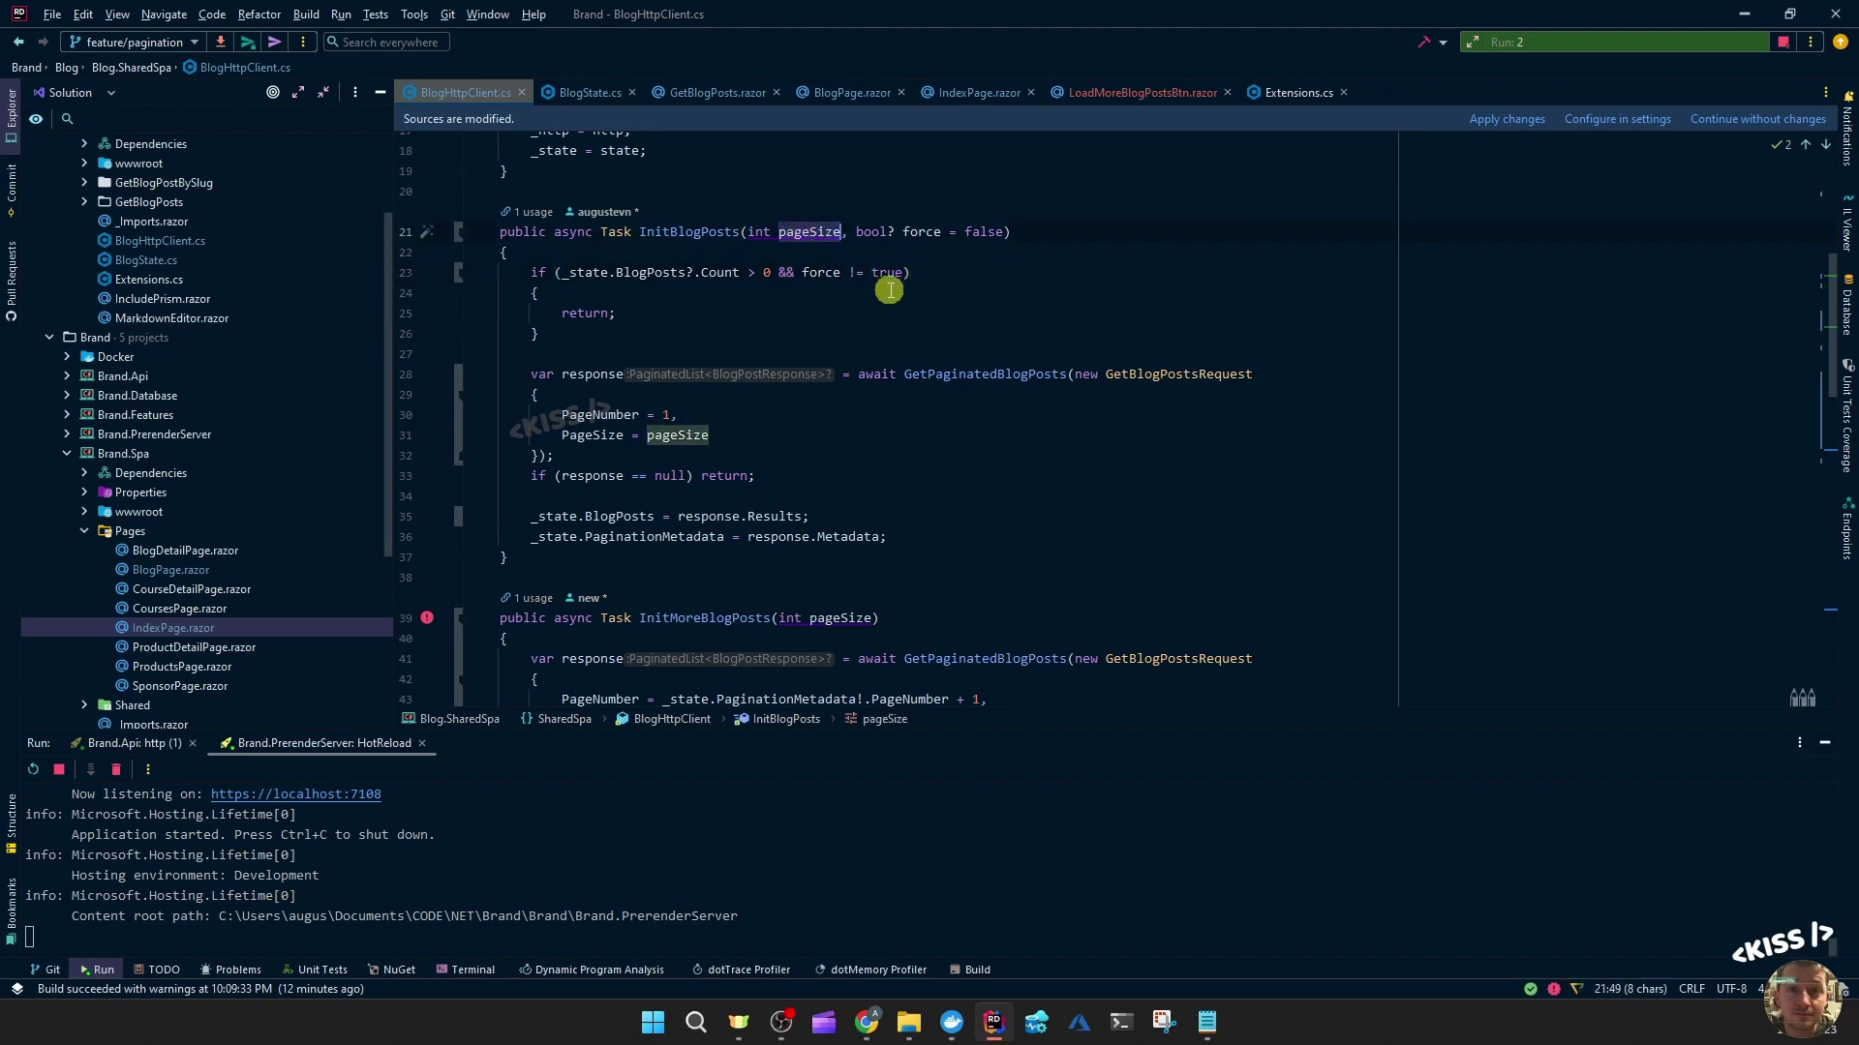
pyautogui.click(729, 435)
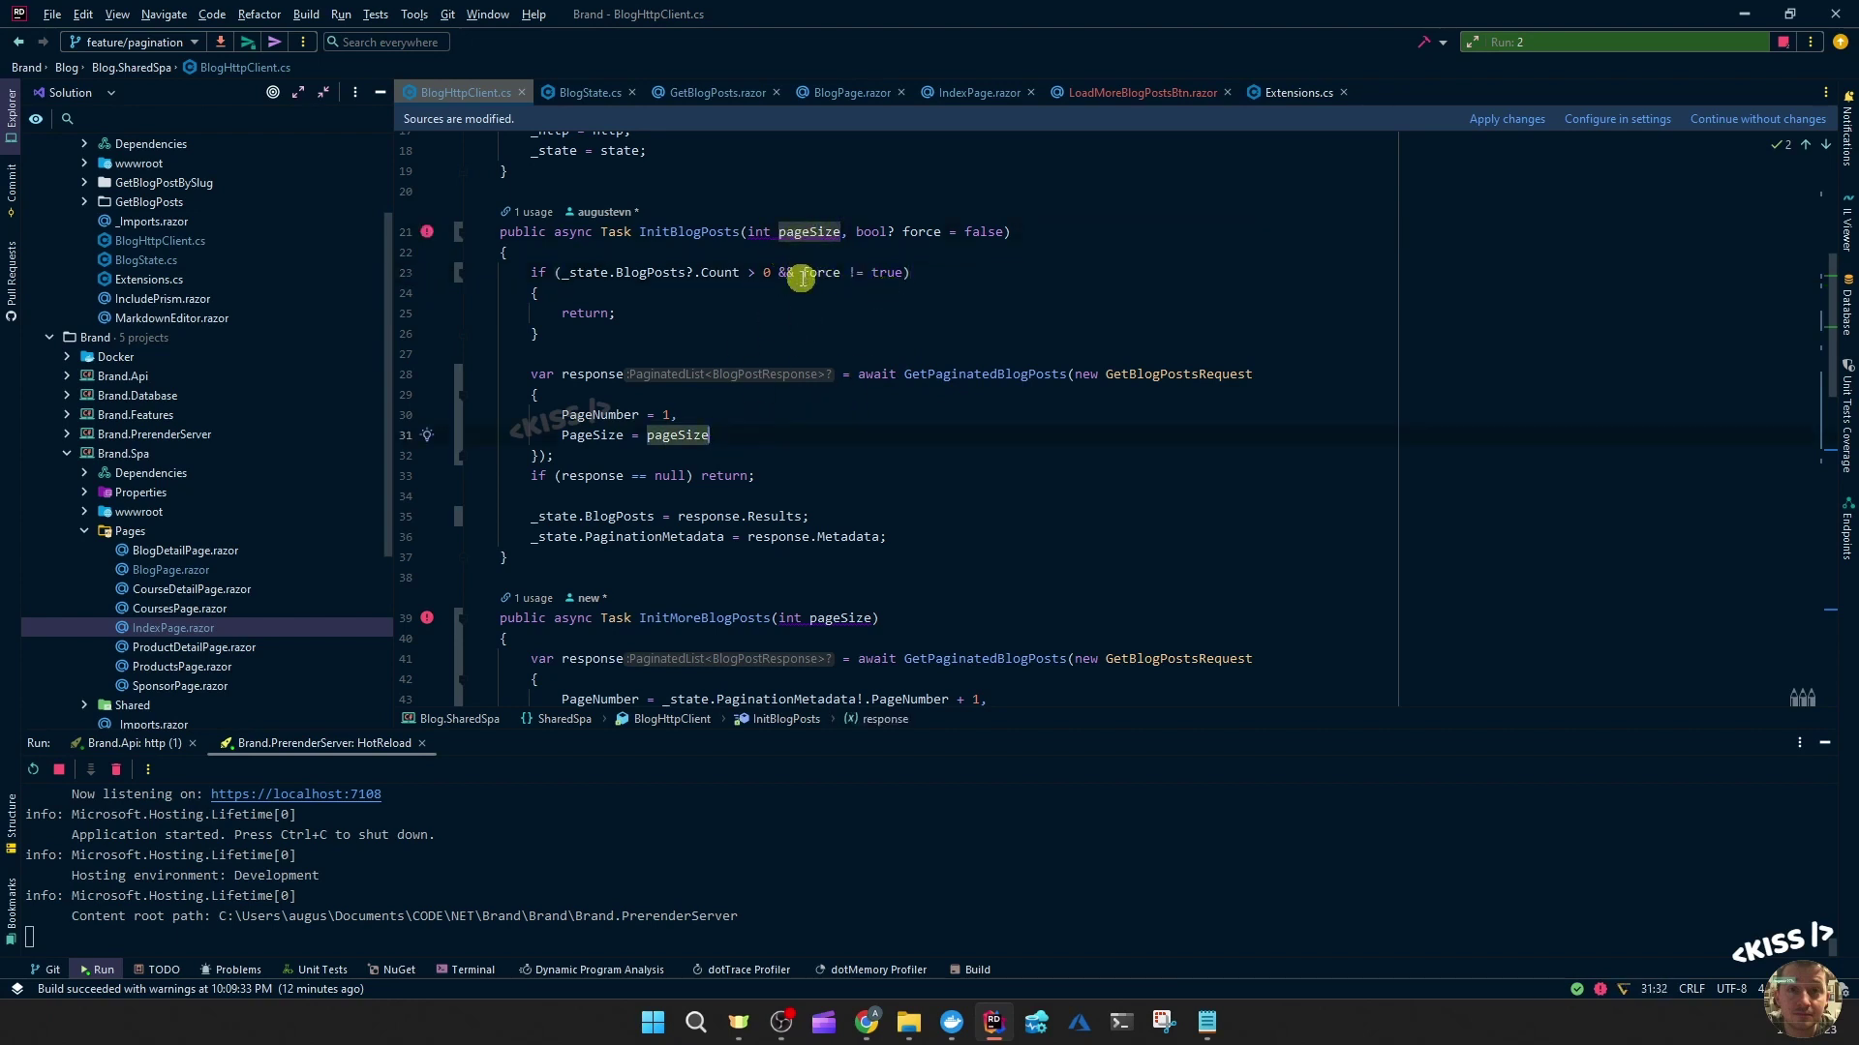
pyautogui.scroll(-2, 759, 439)
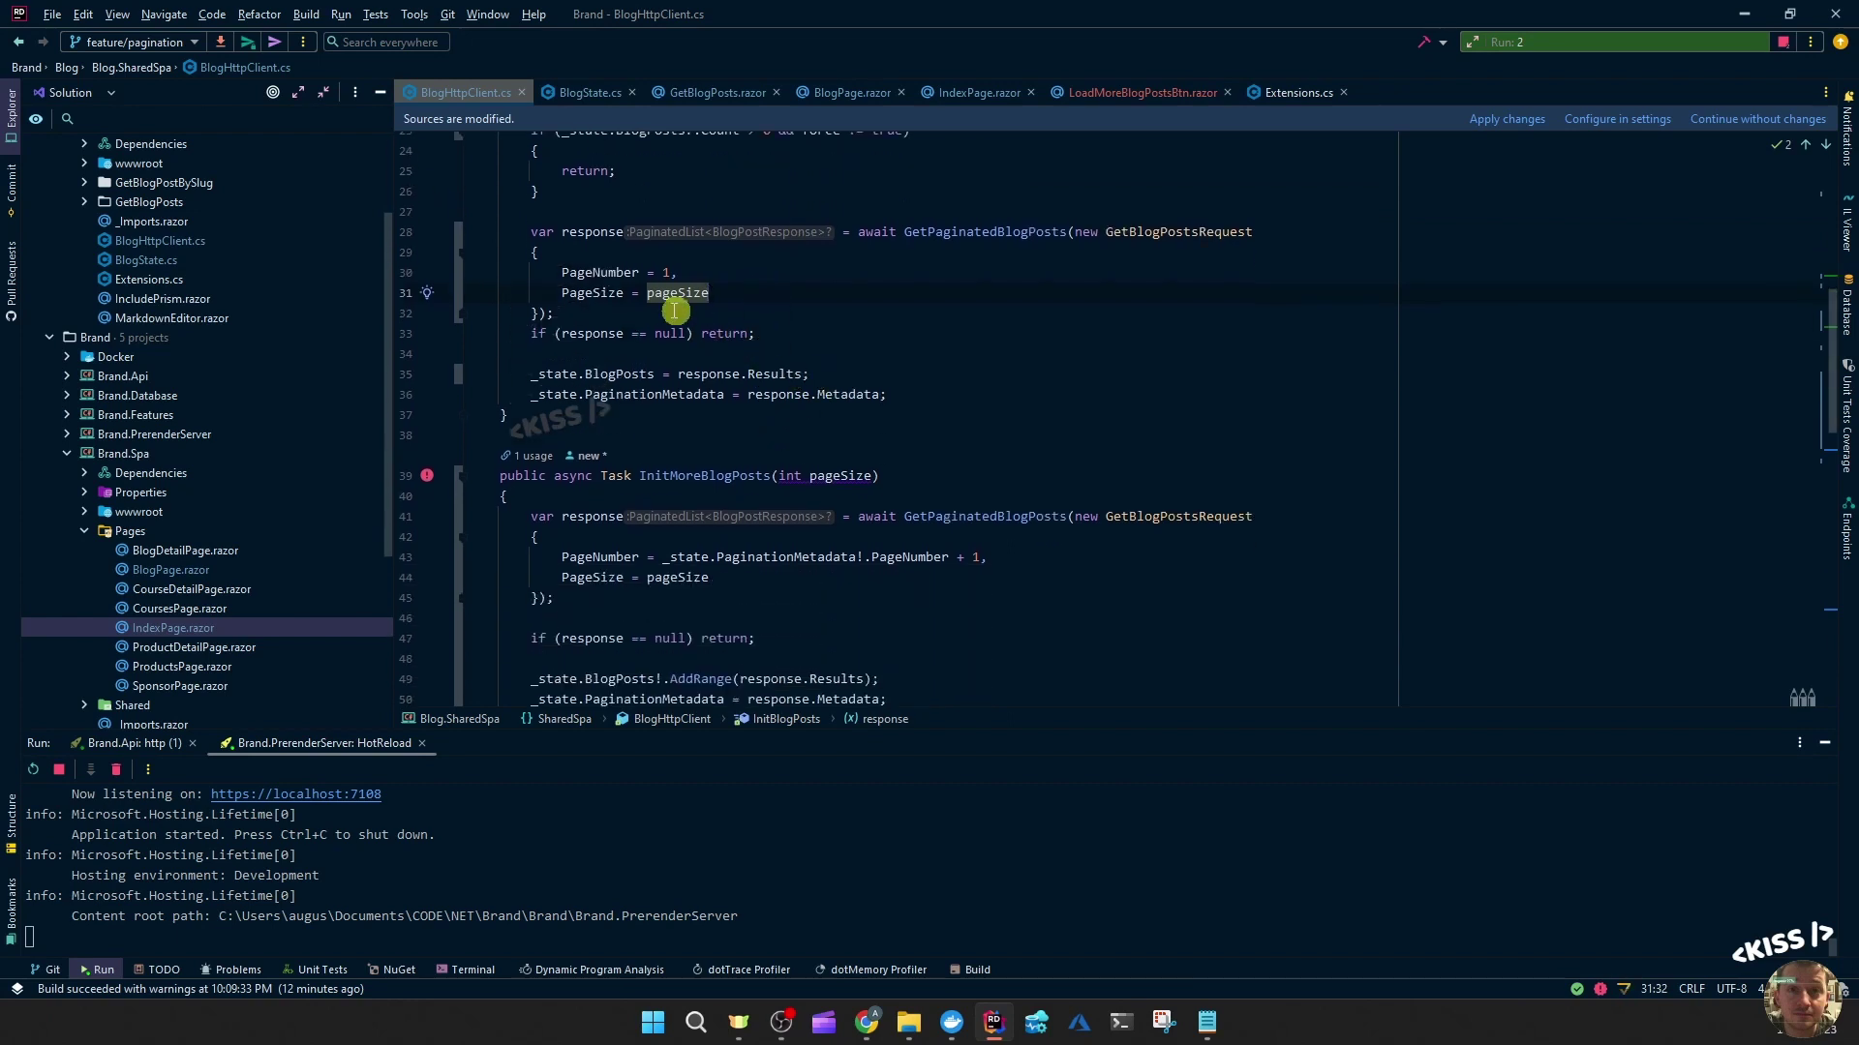
pyautogui.moveTo(711, 272); pyautogui.dragTo(558, 272)
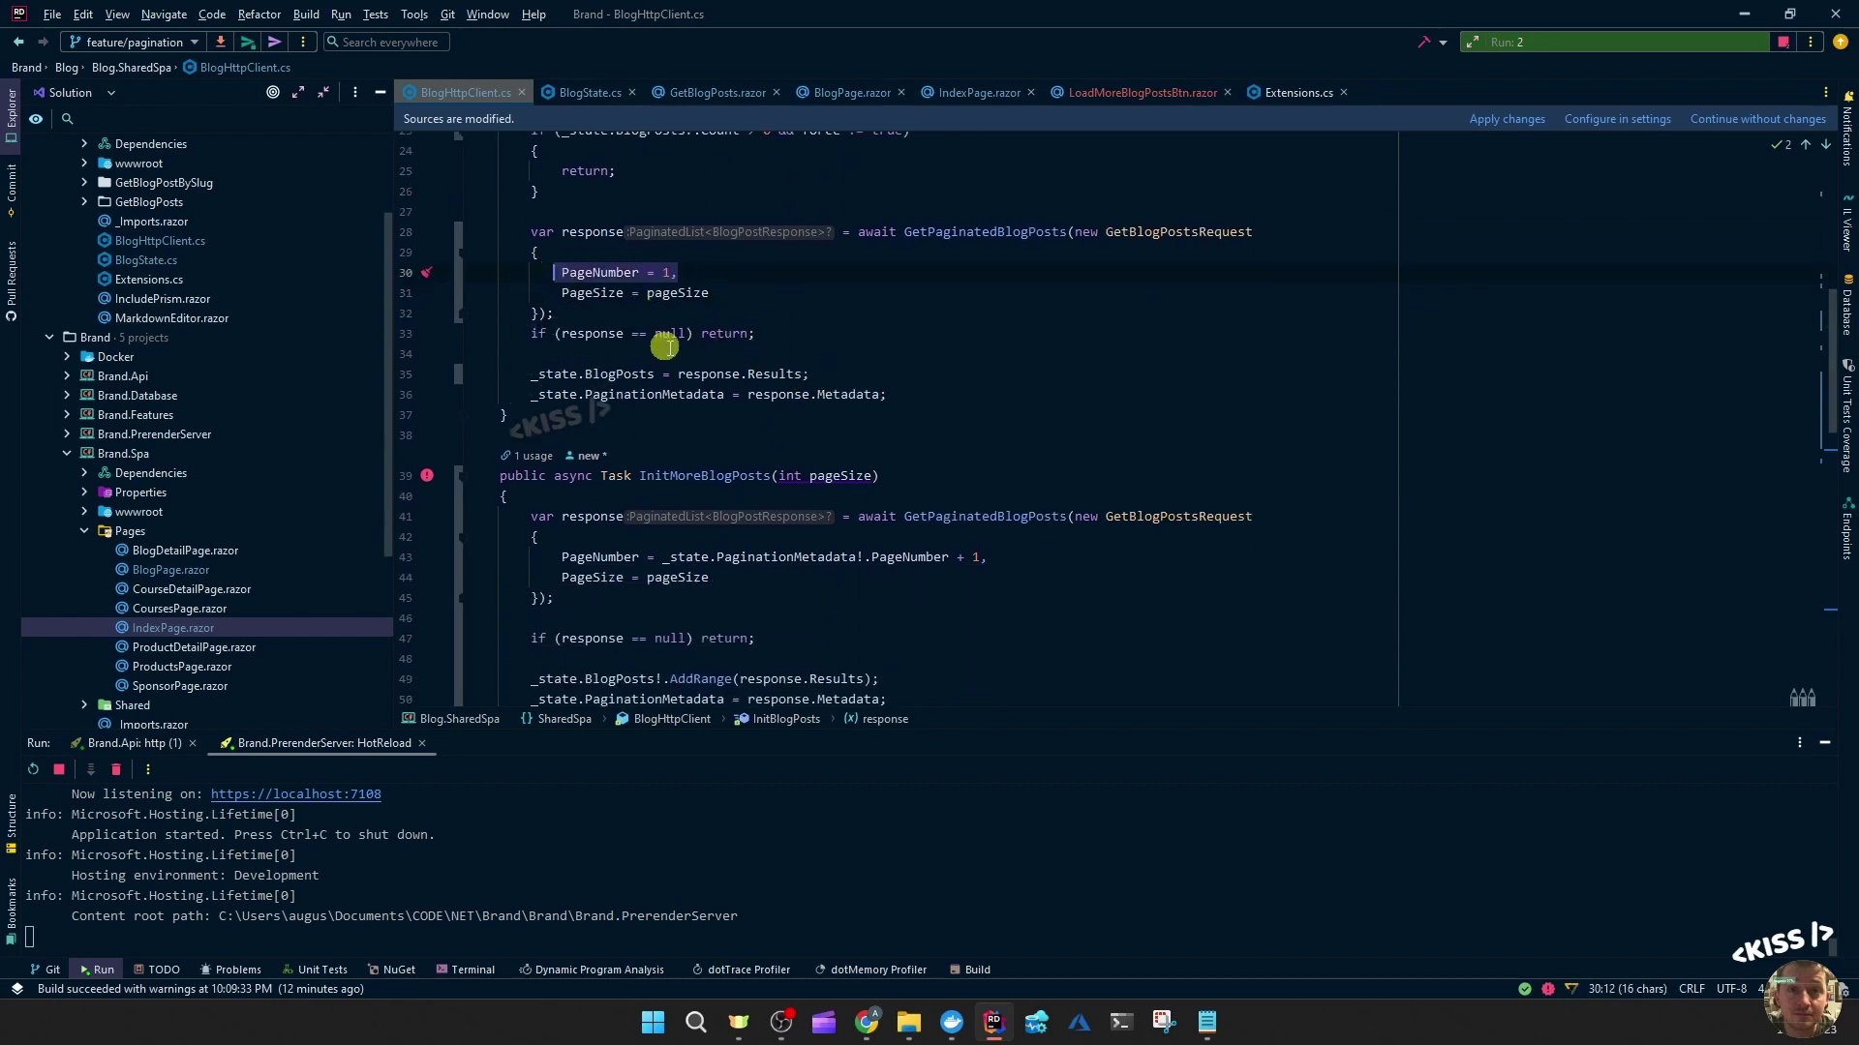
pyautogui.click(807, 301)
pyautogui.scroll(2, 803, 304)
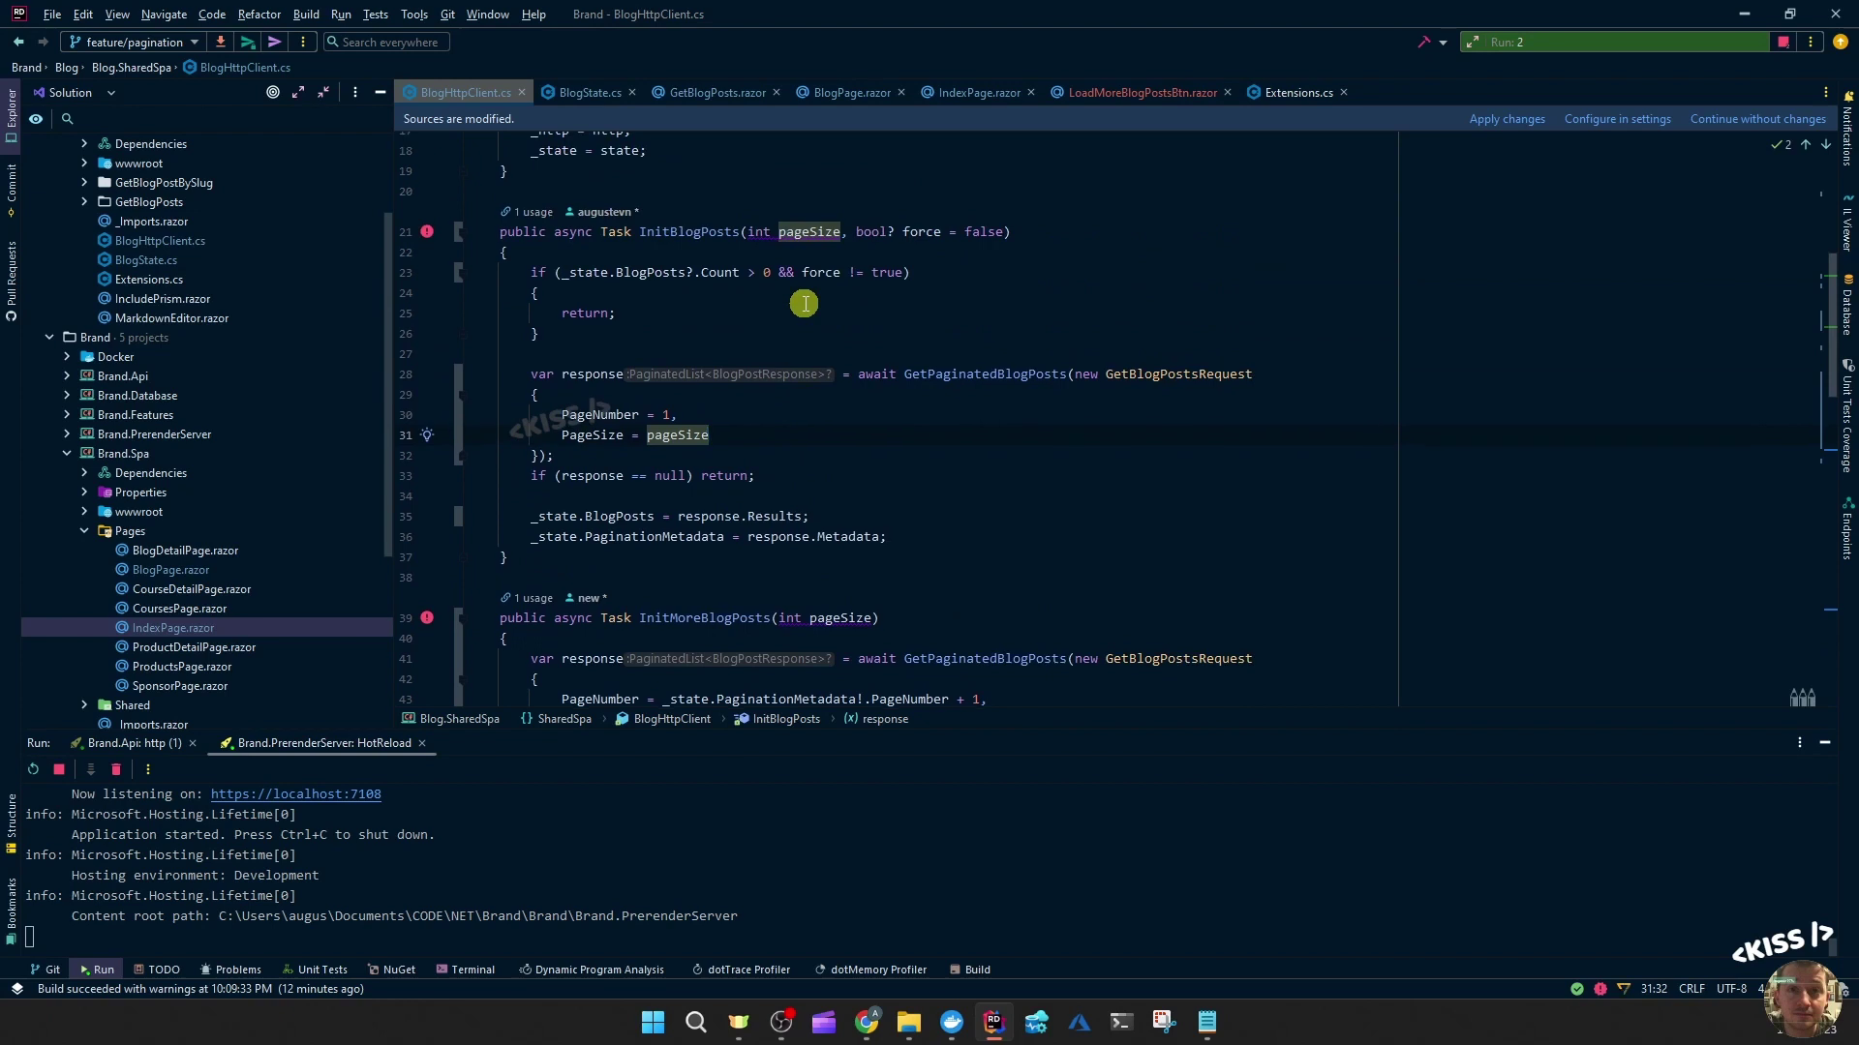
pyautogui.scroll(-2, 803, 304)
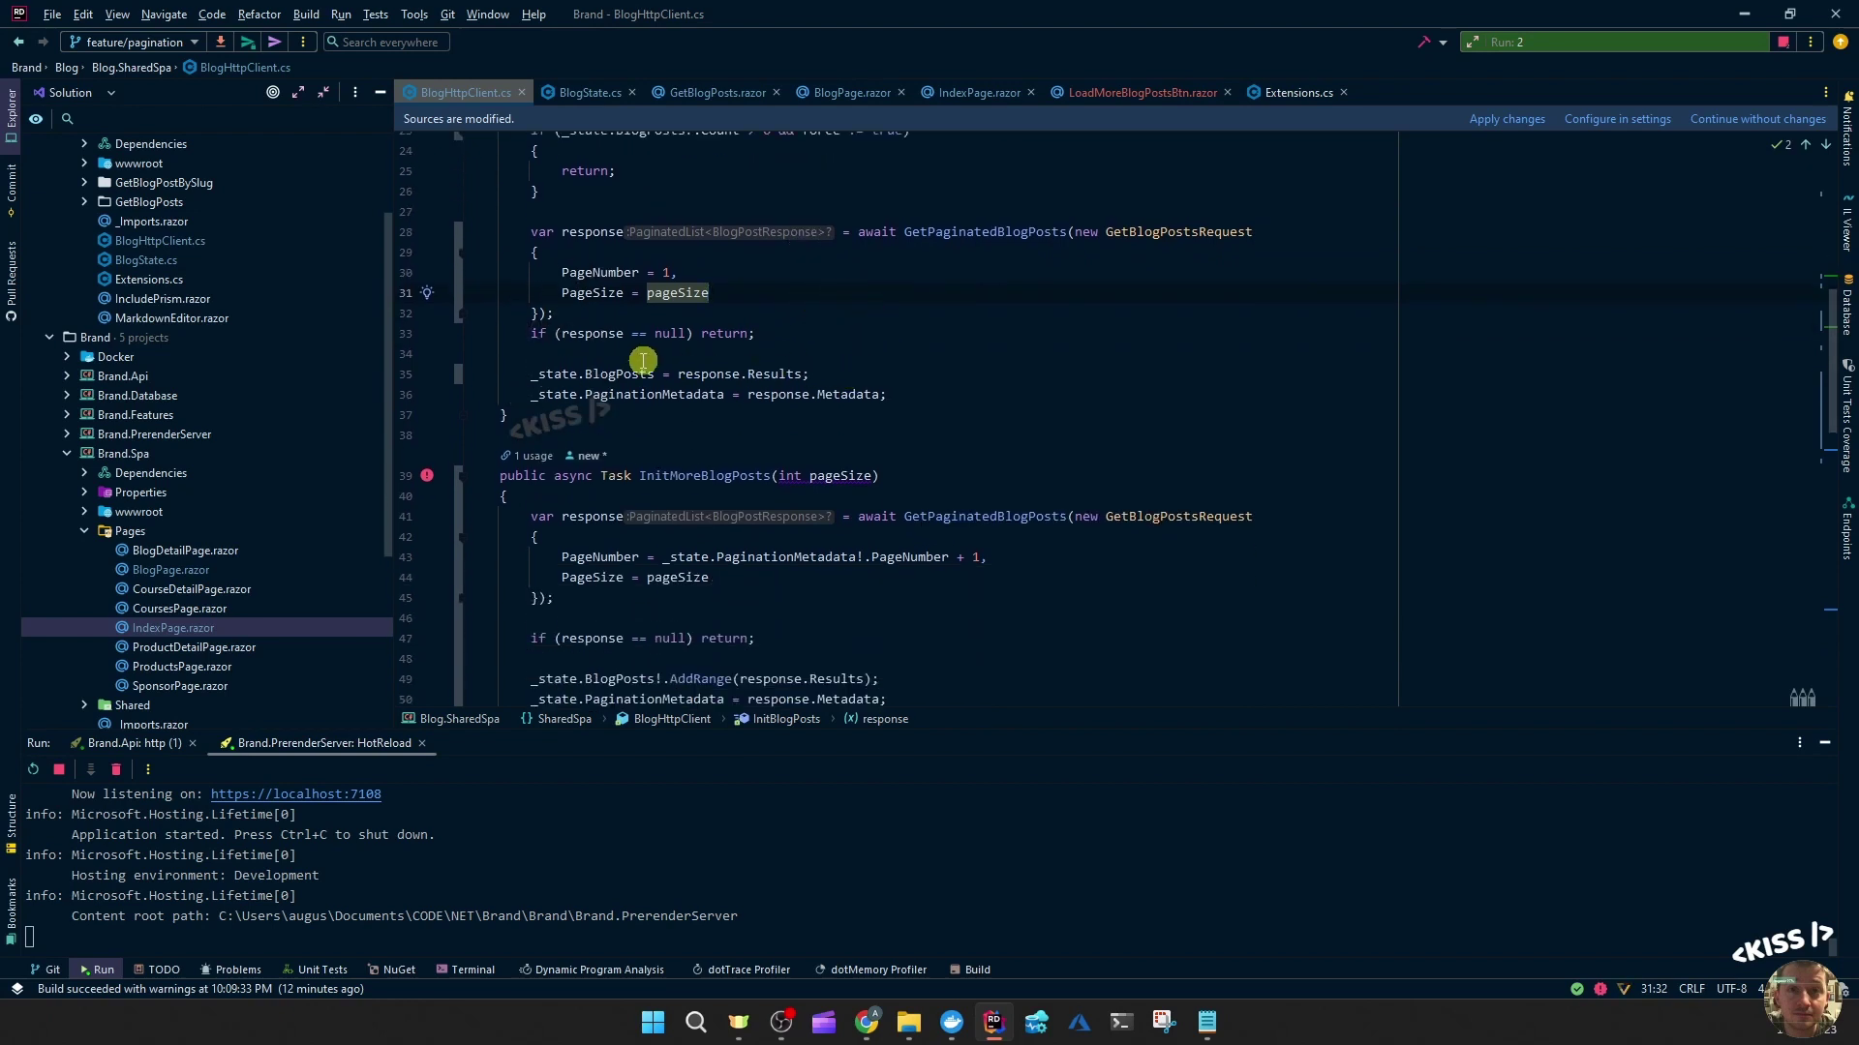
pyautogui.moveTo(808, 376); pyautogui.dragTo(528, 368)
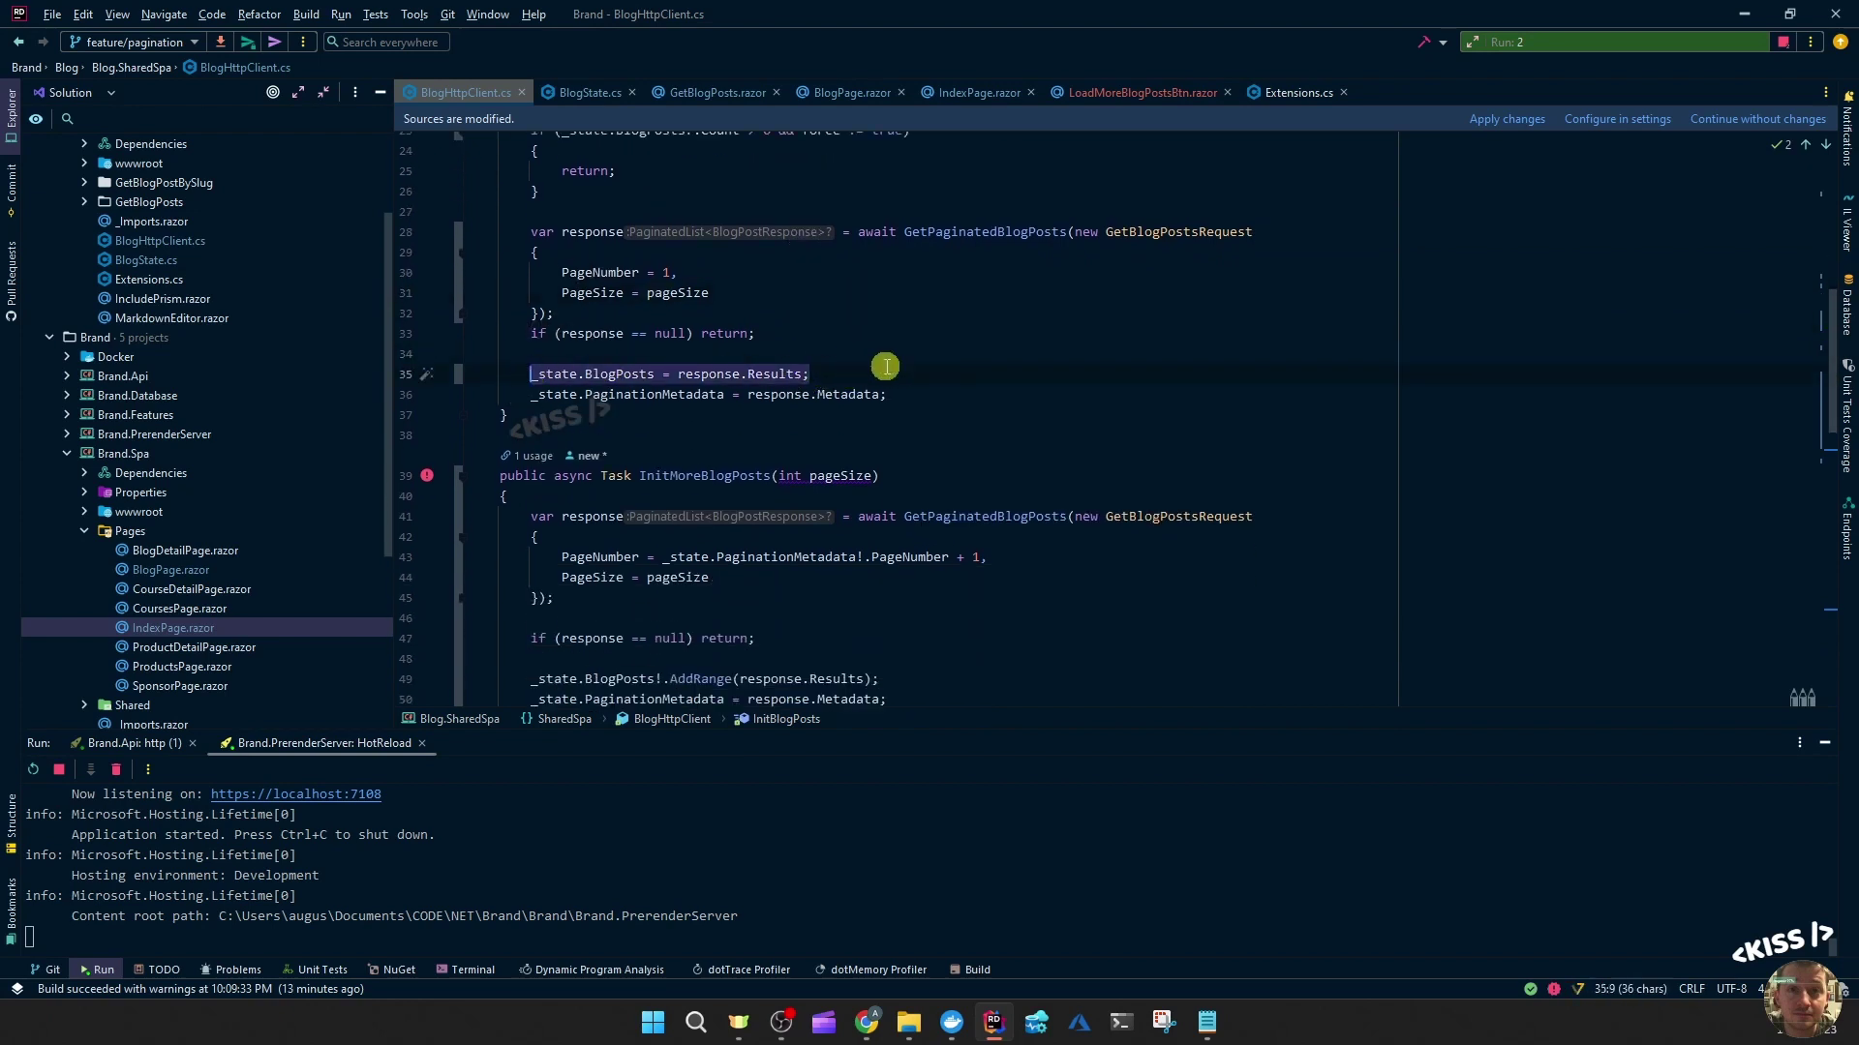
pyautogui.click(808, 375)
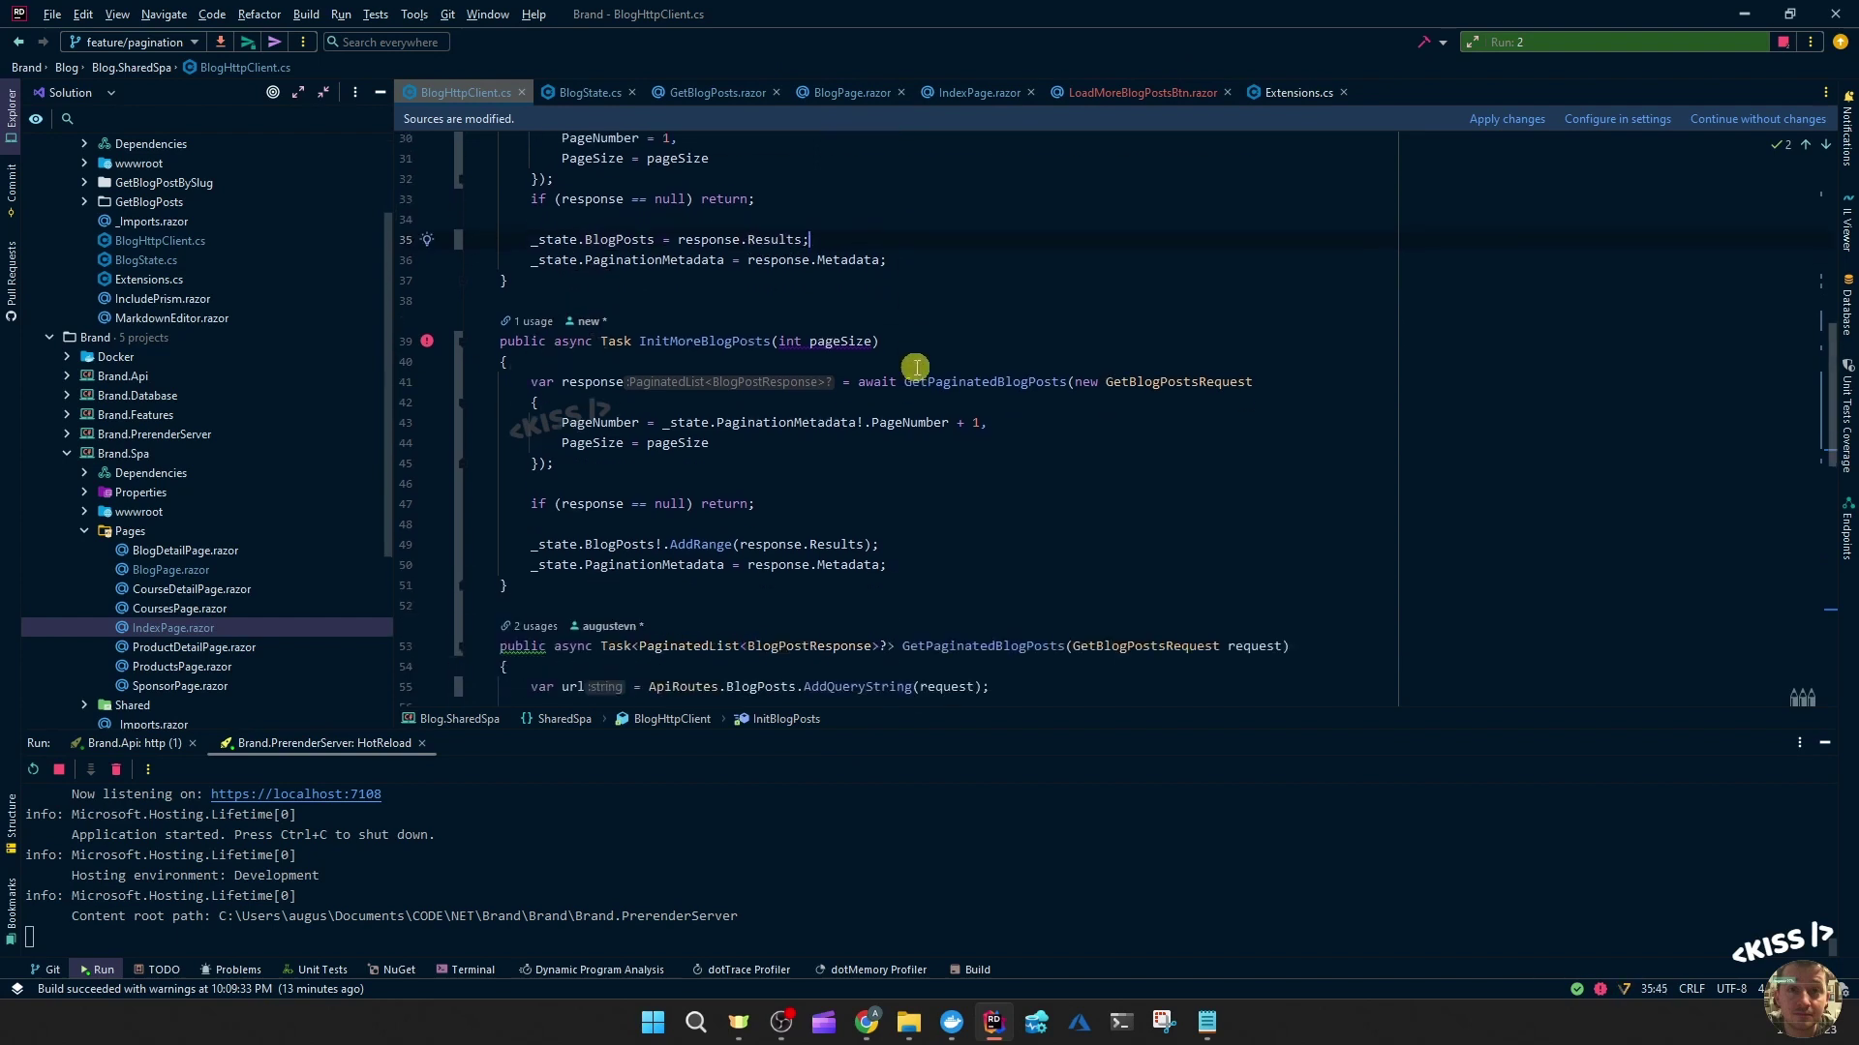
pyautogui.scroll(-3, 914, 372)
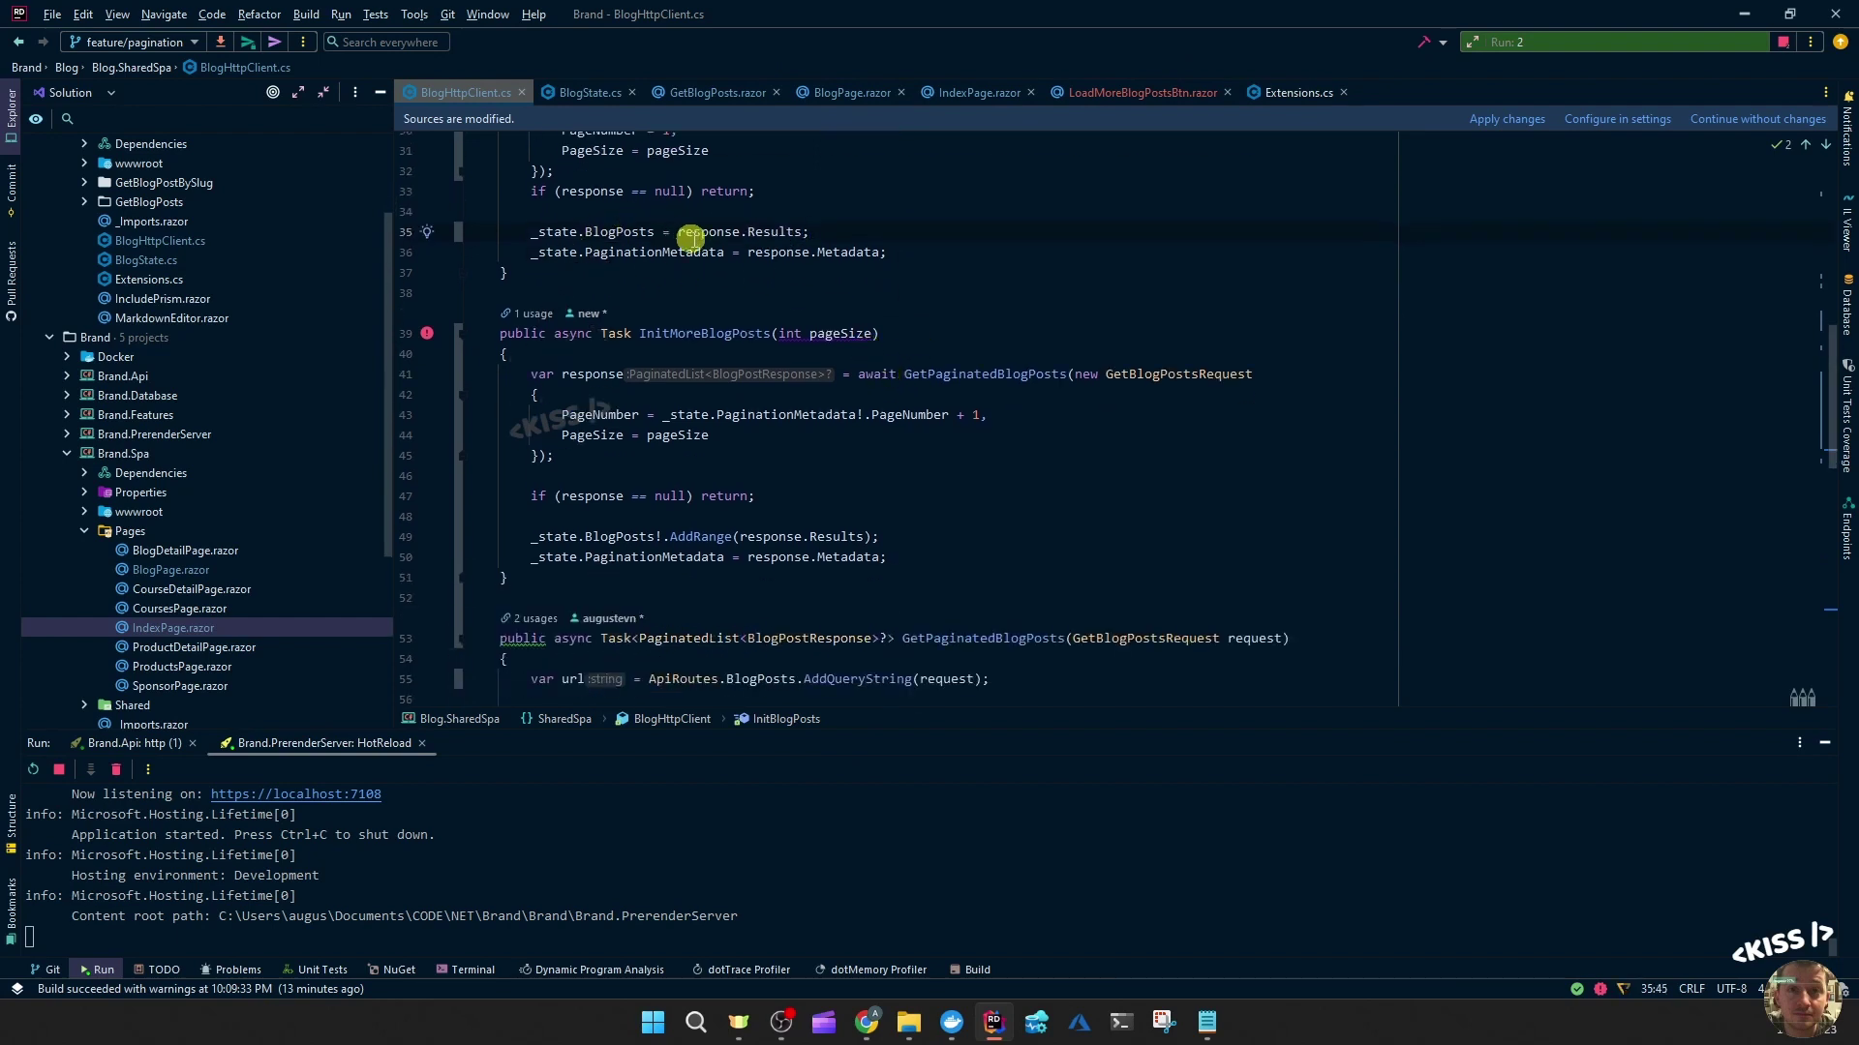
pyautogui.moveTo(599, 261); pyautogui.dragTo(960, 292)
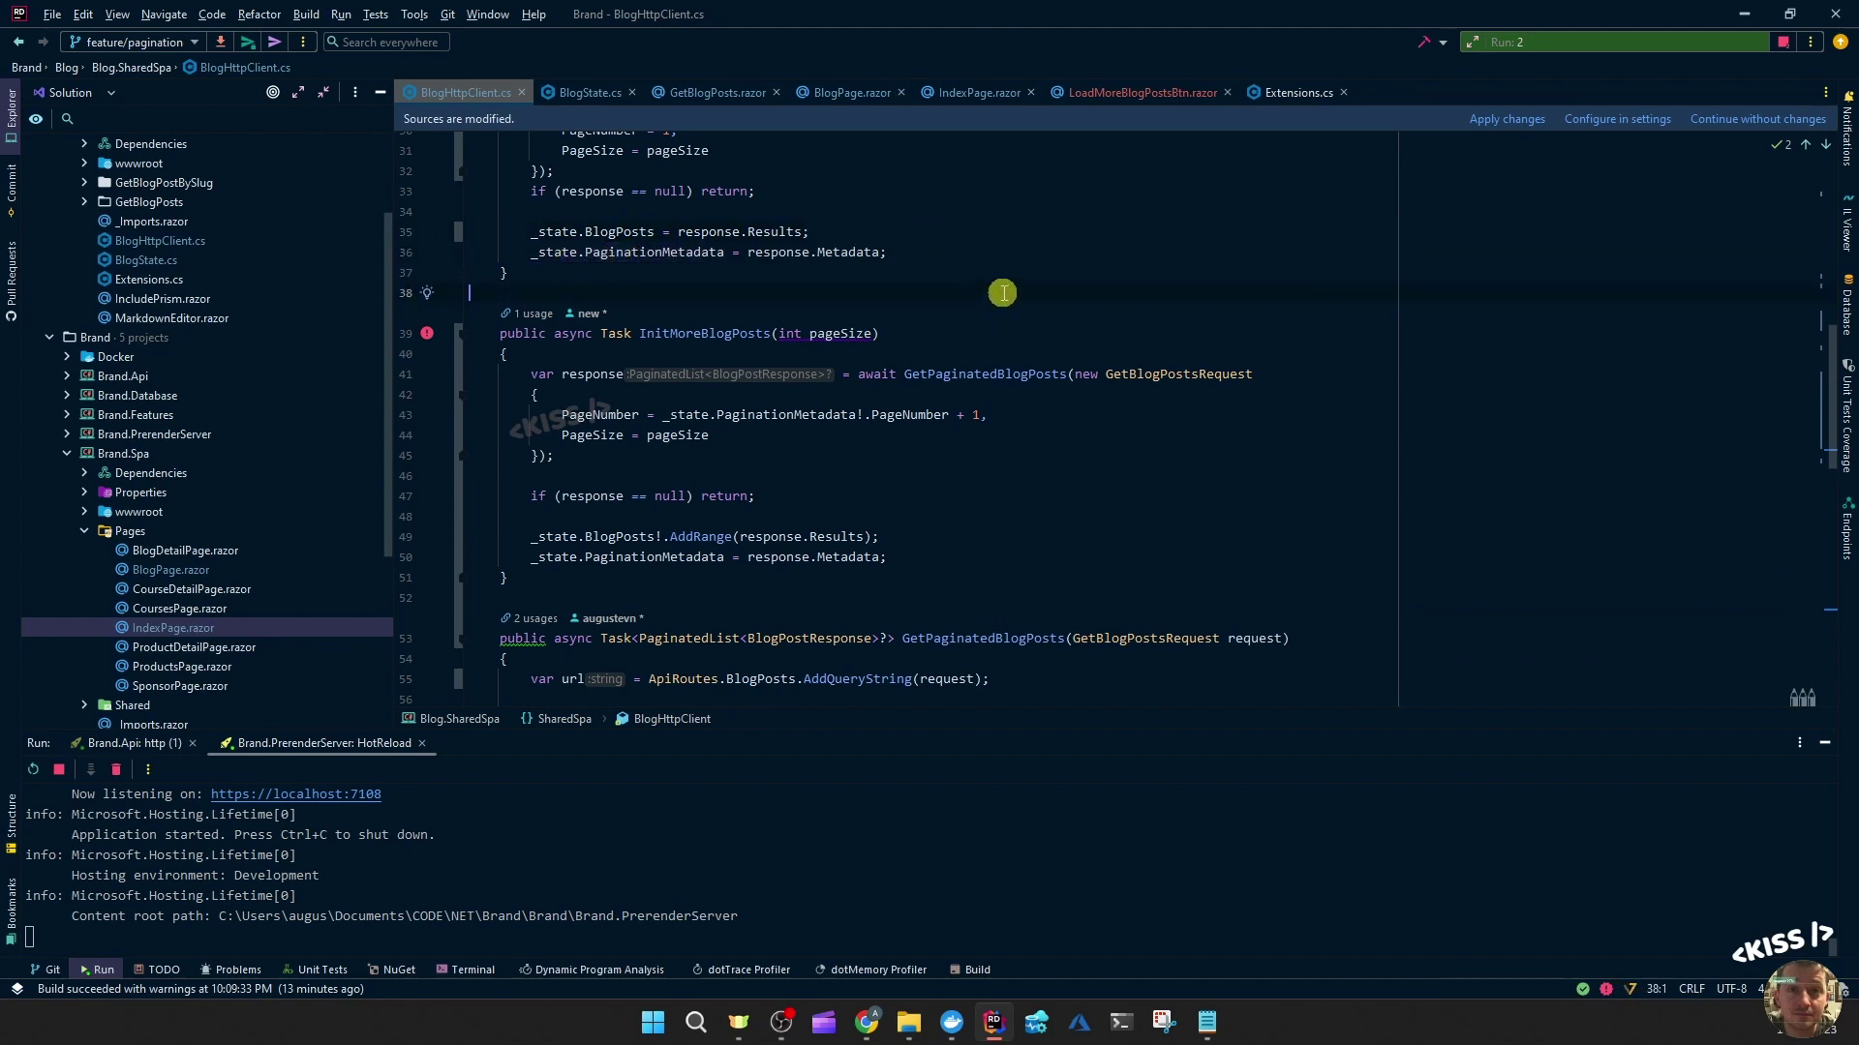
pyautogui.scroll(-3, 977, 302)
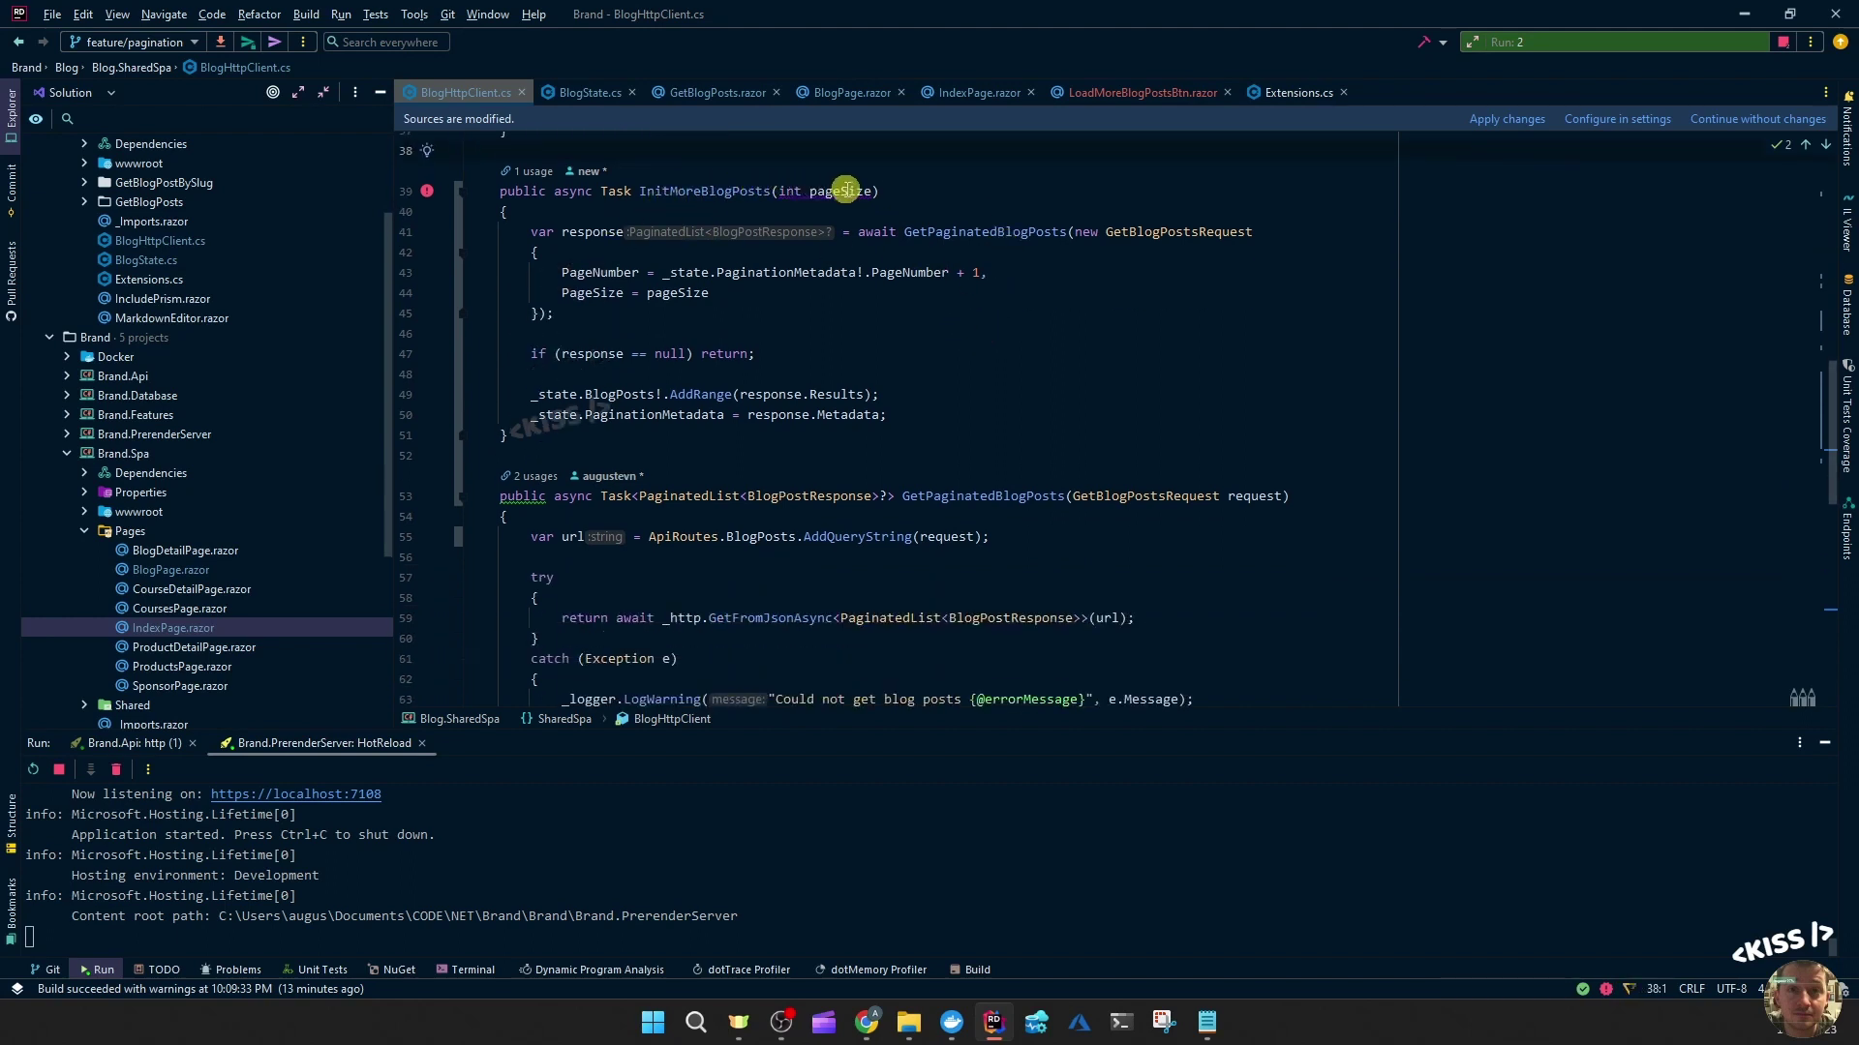
pyautogui.click(701, 190)
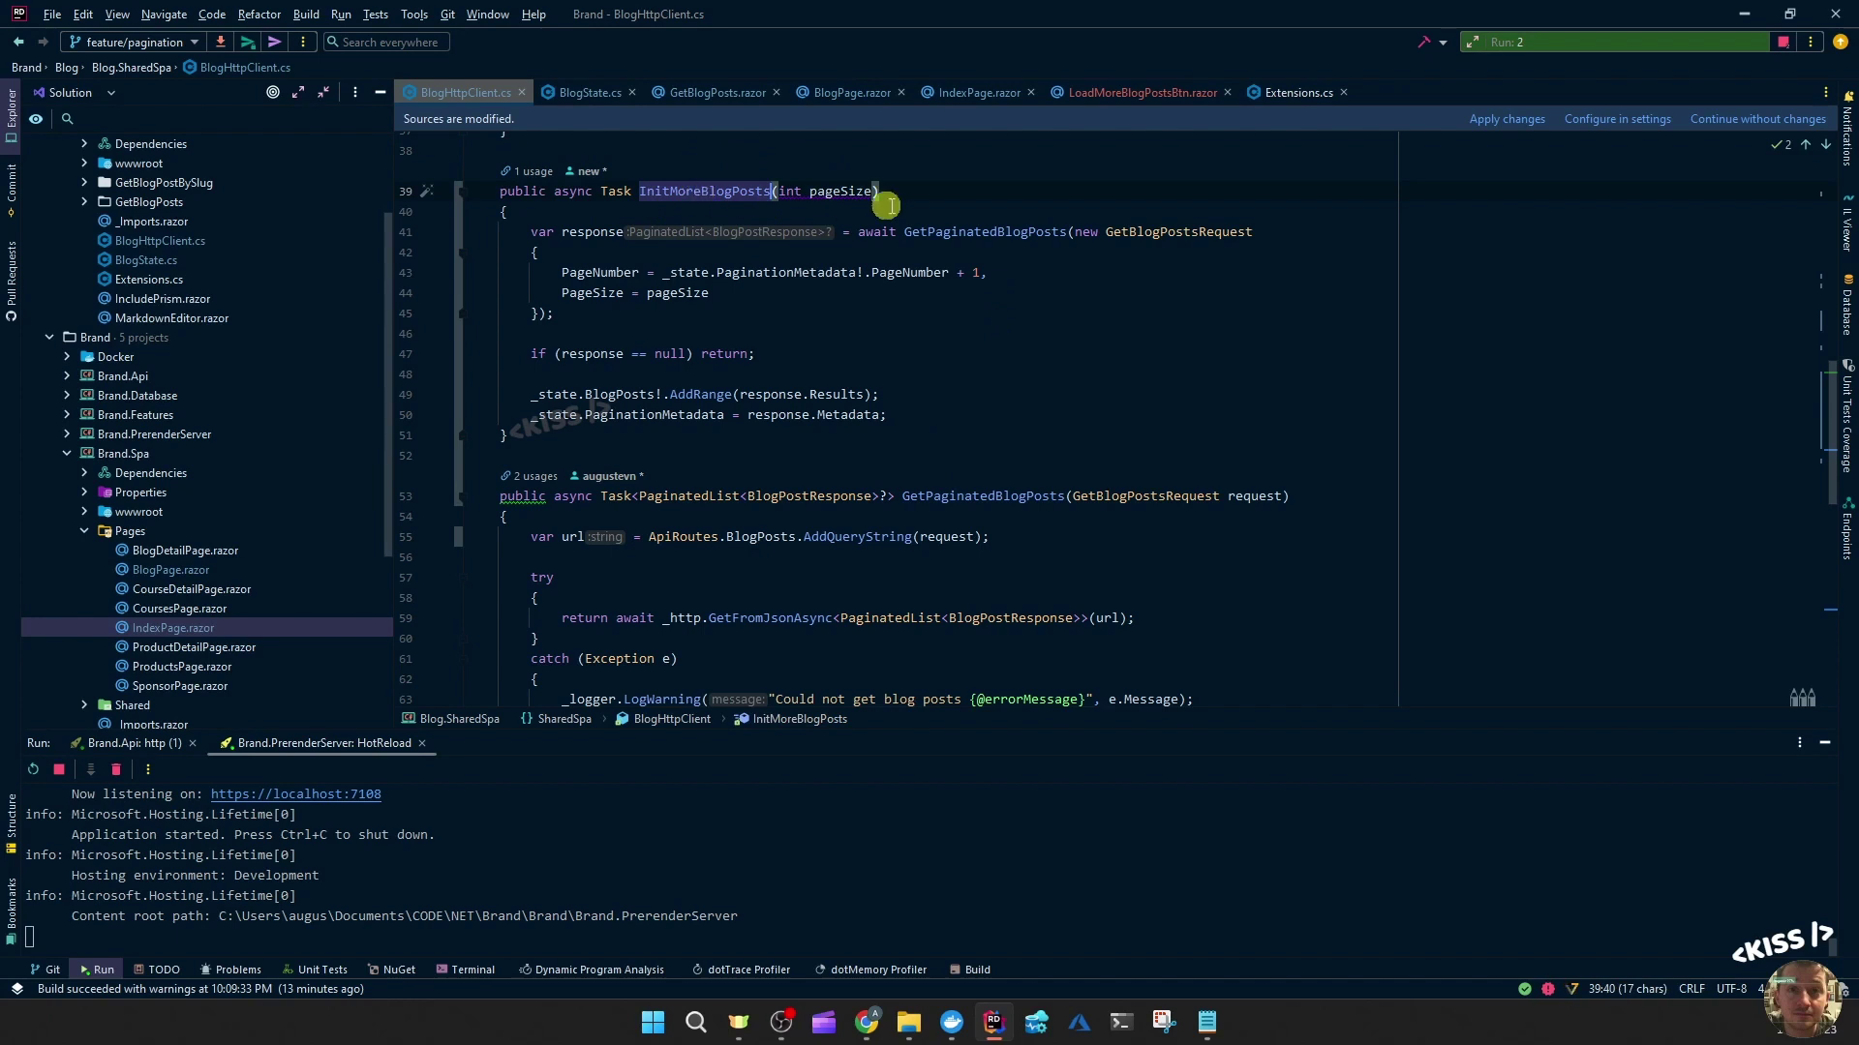
pyautogui.click(843, 190)
pyautogui.doubleClick(842, 191)
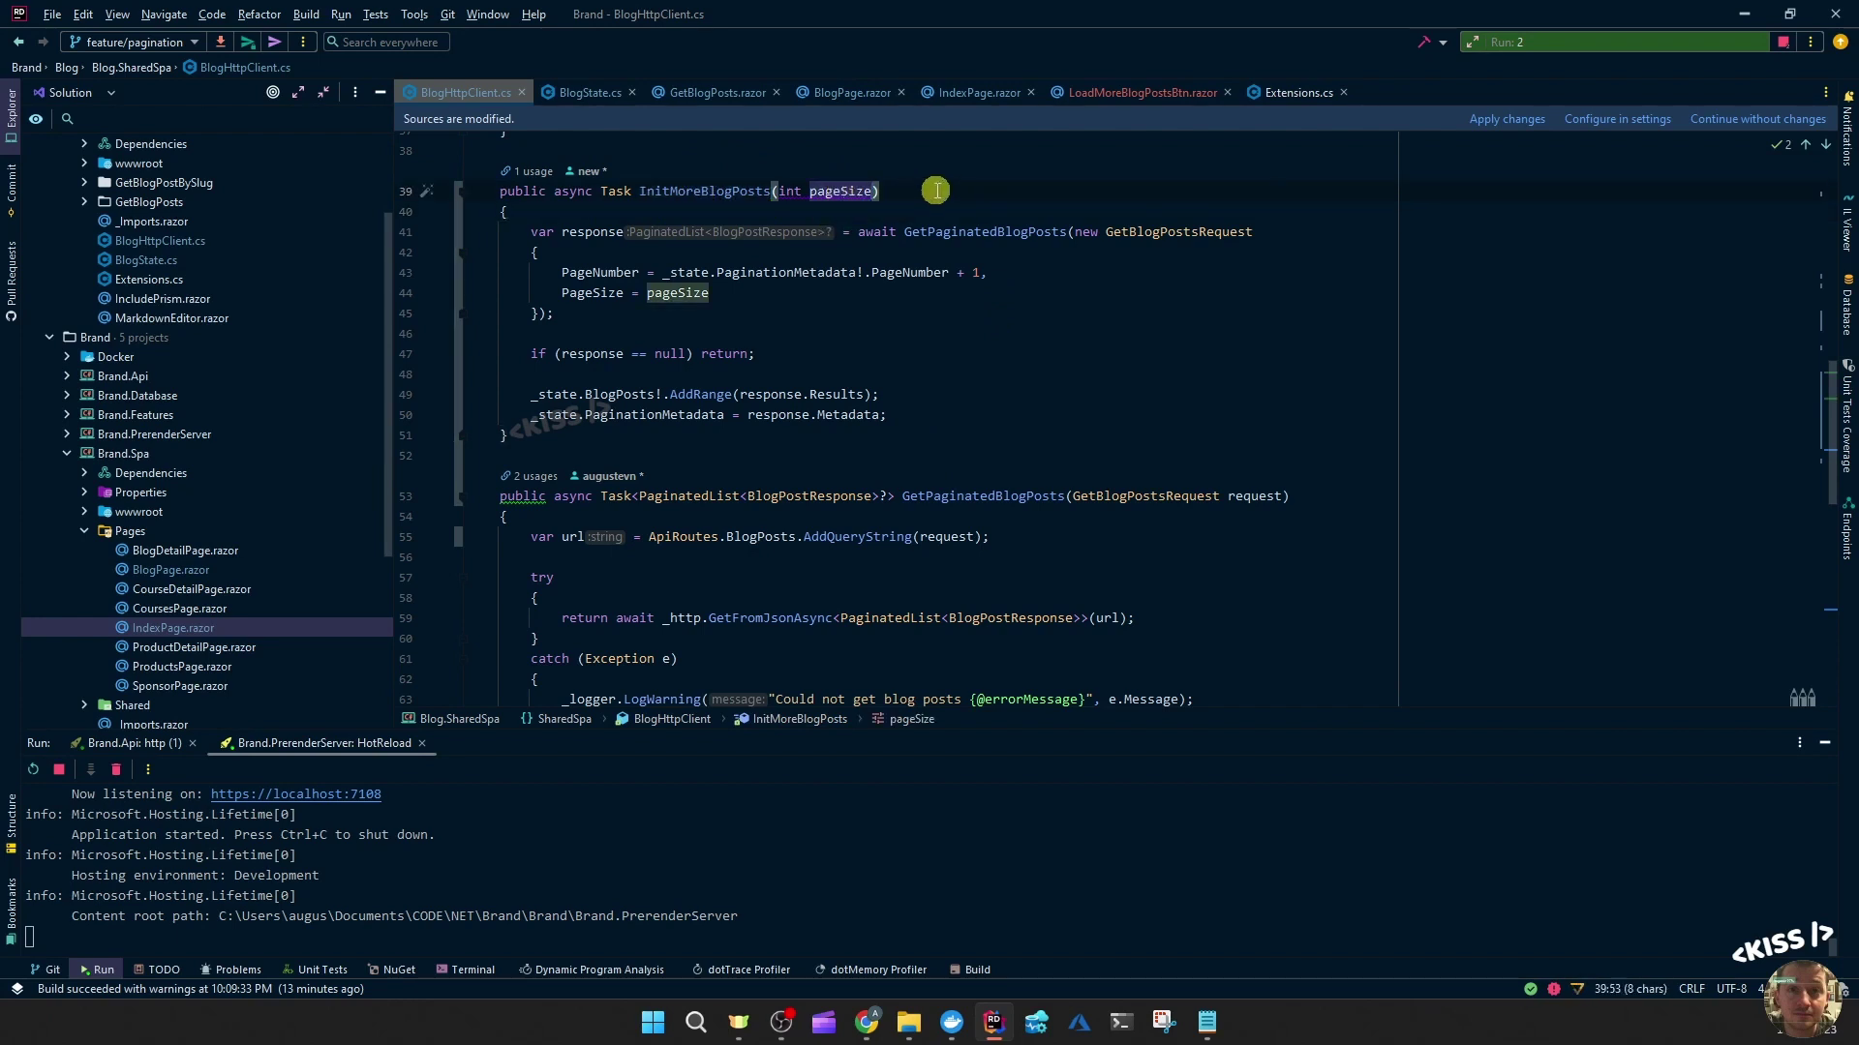
pyautogui.click(936, 191)
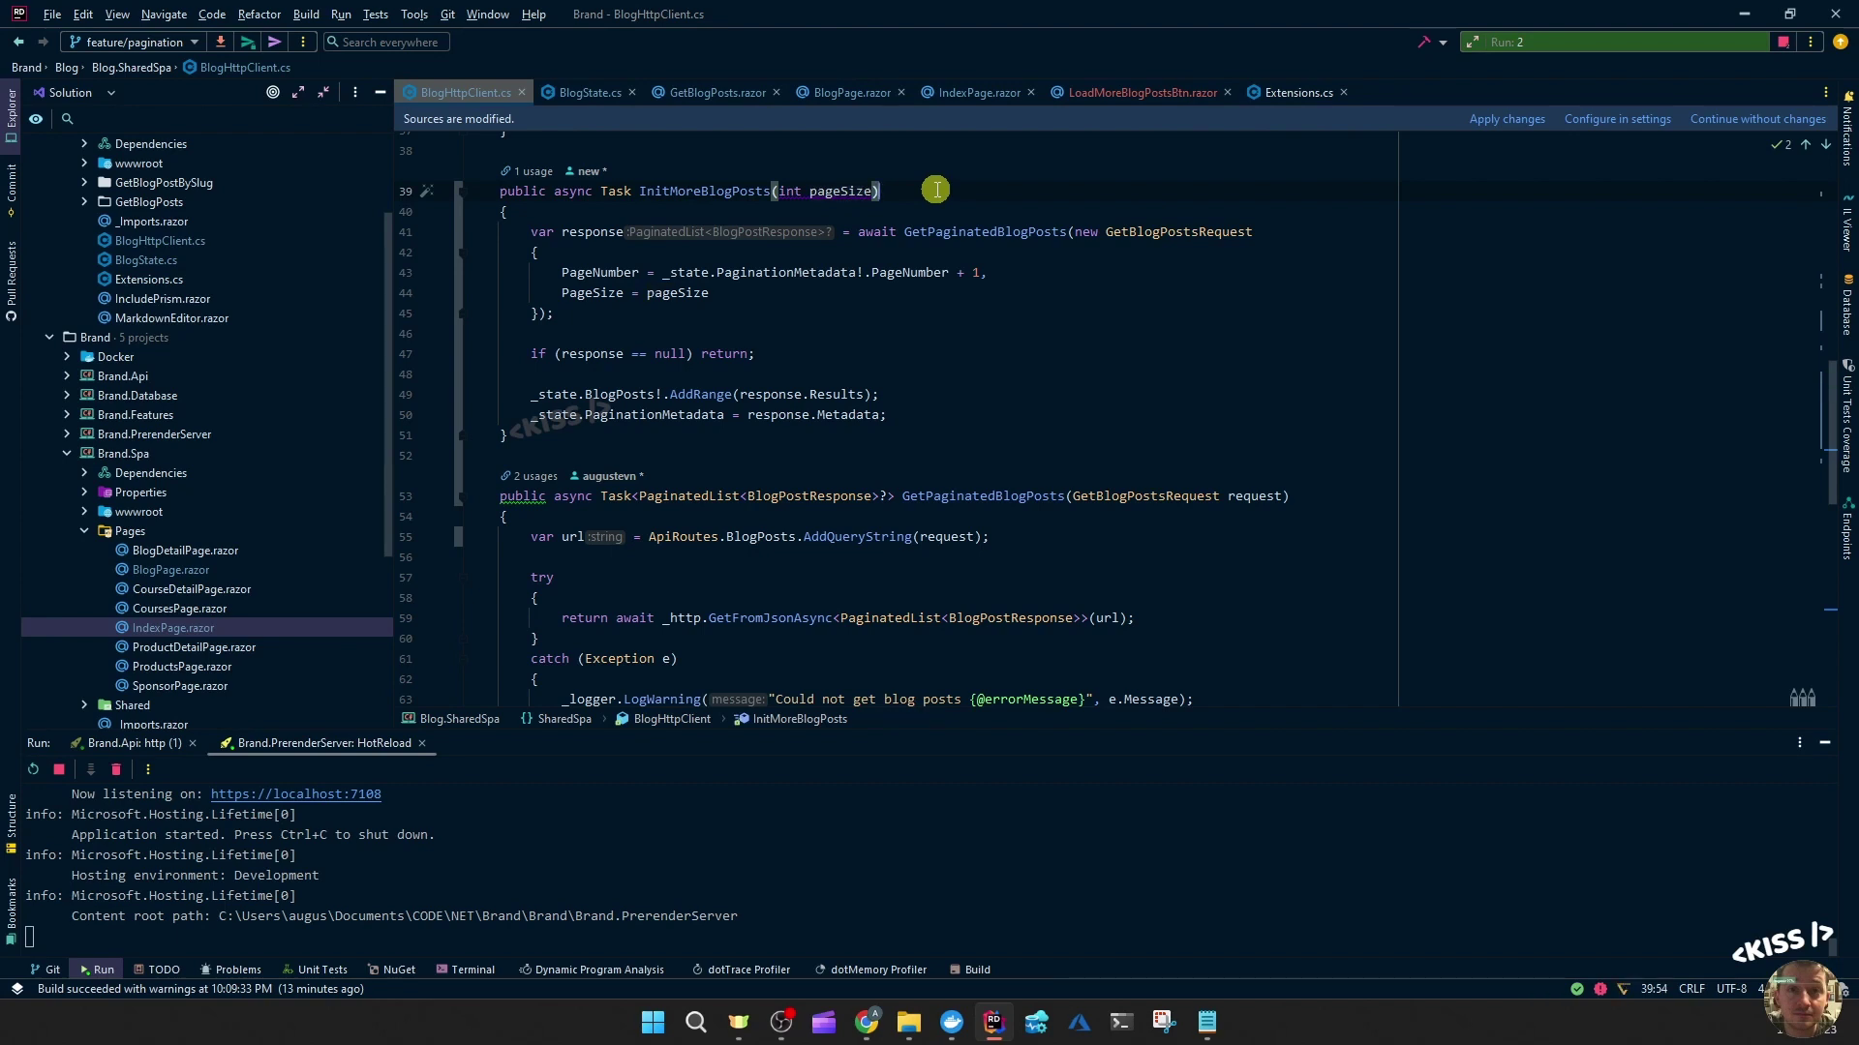
pyautogui.click(741, 291)
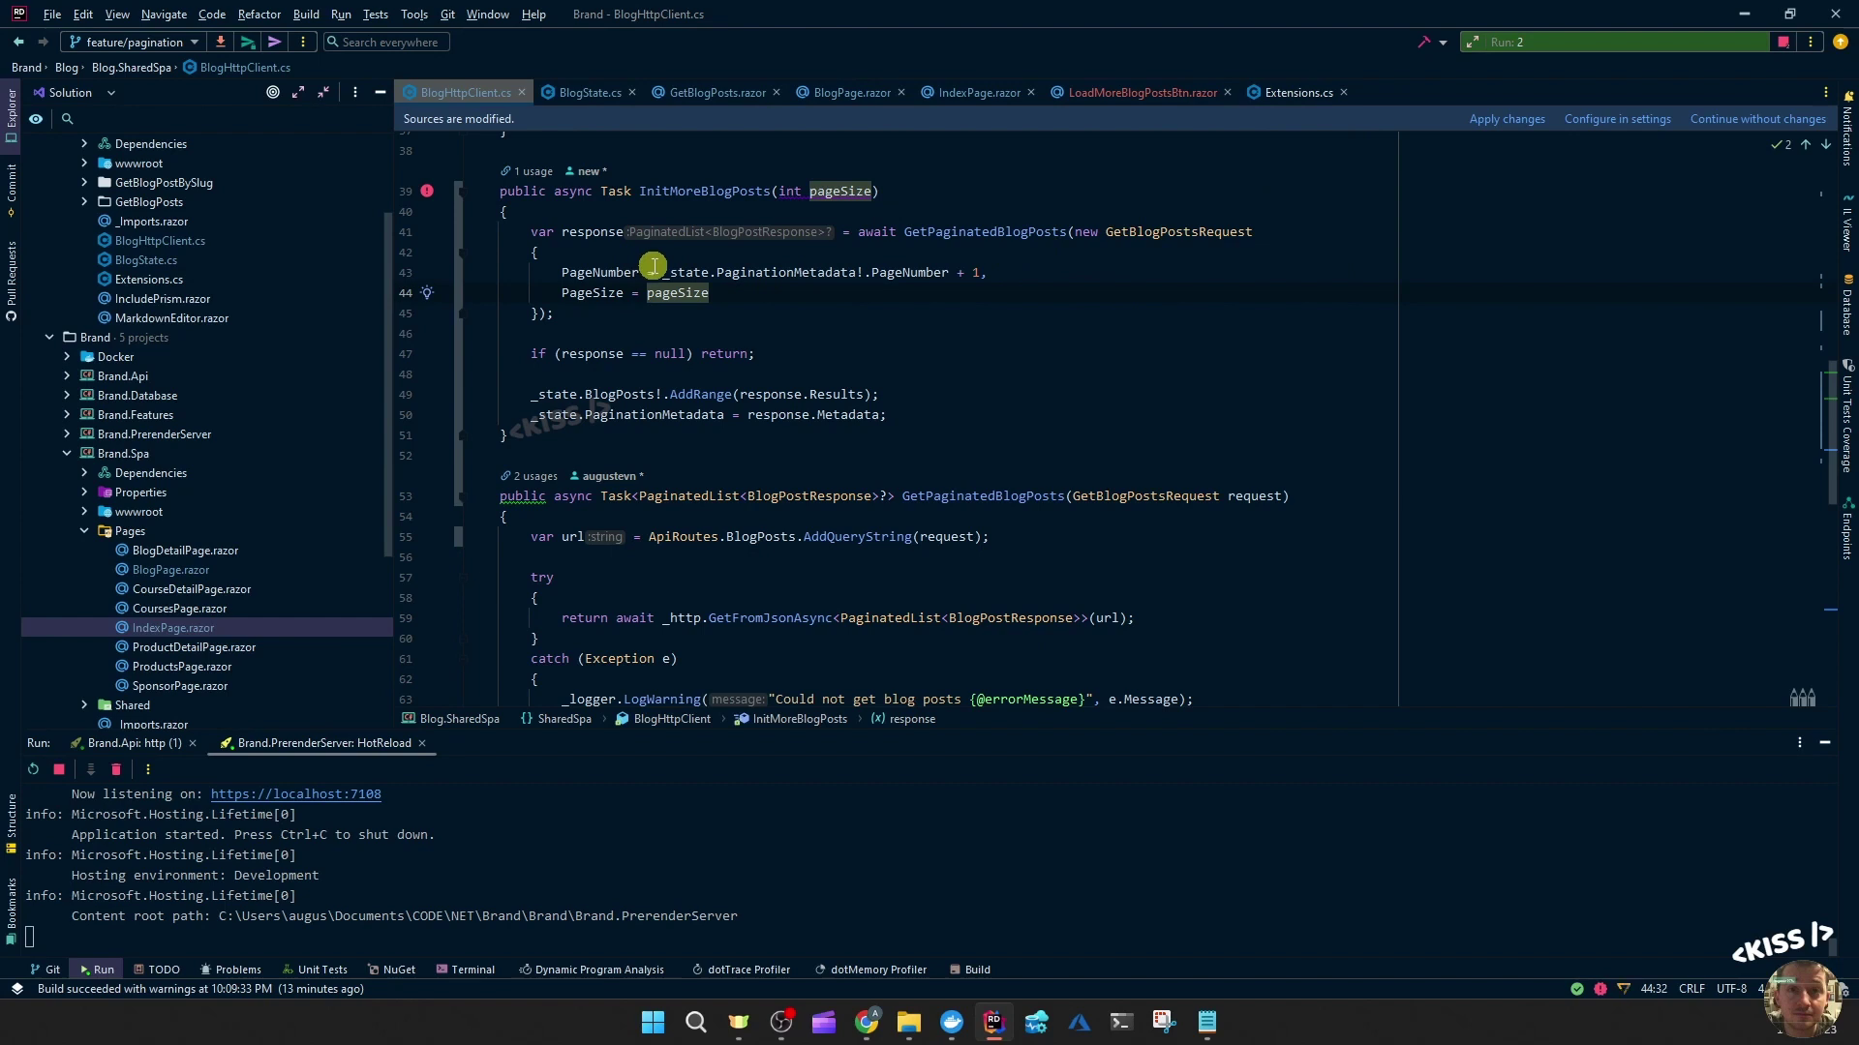
pyautogui.click(1002, 271)
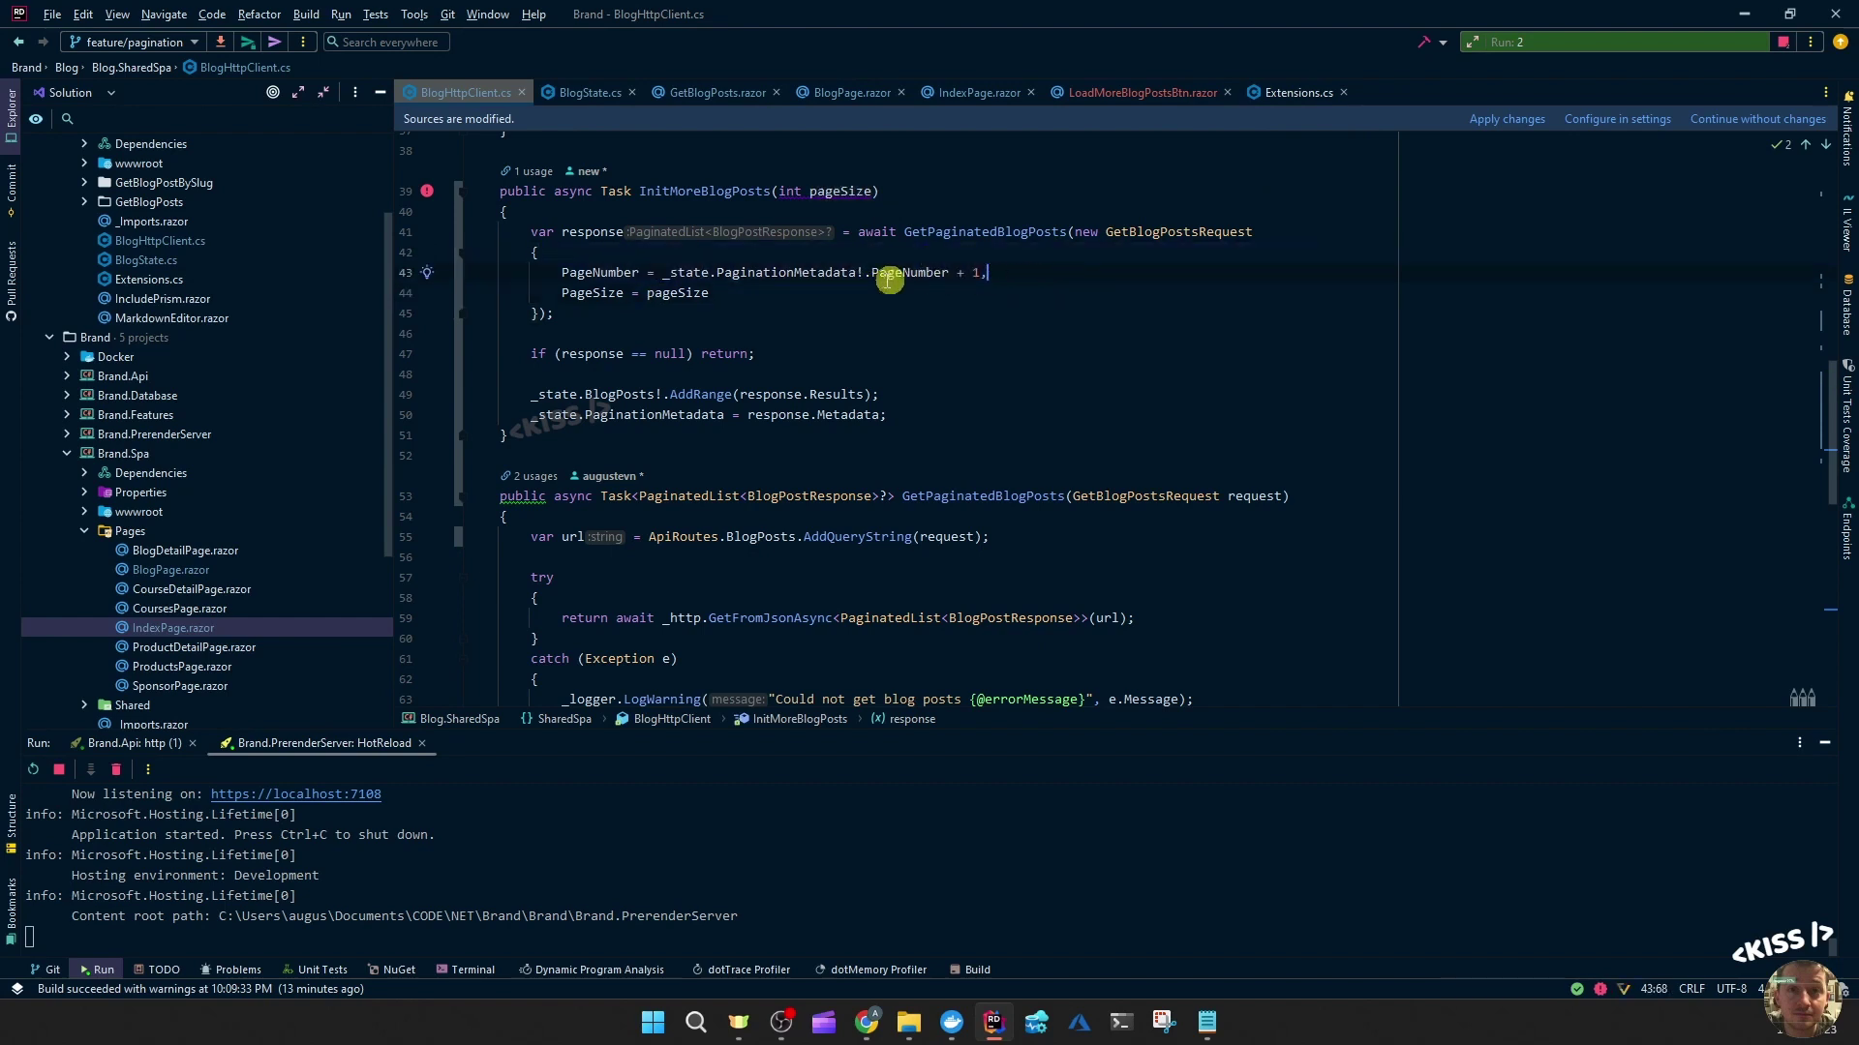
pyautogui.doubleClick(808, 273)
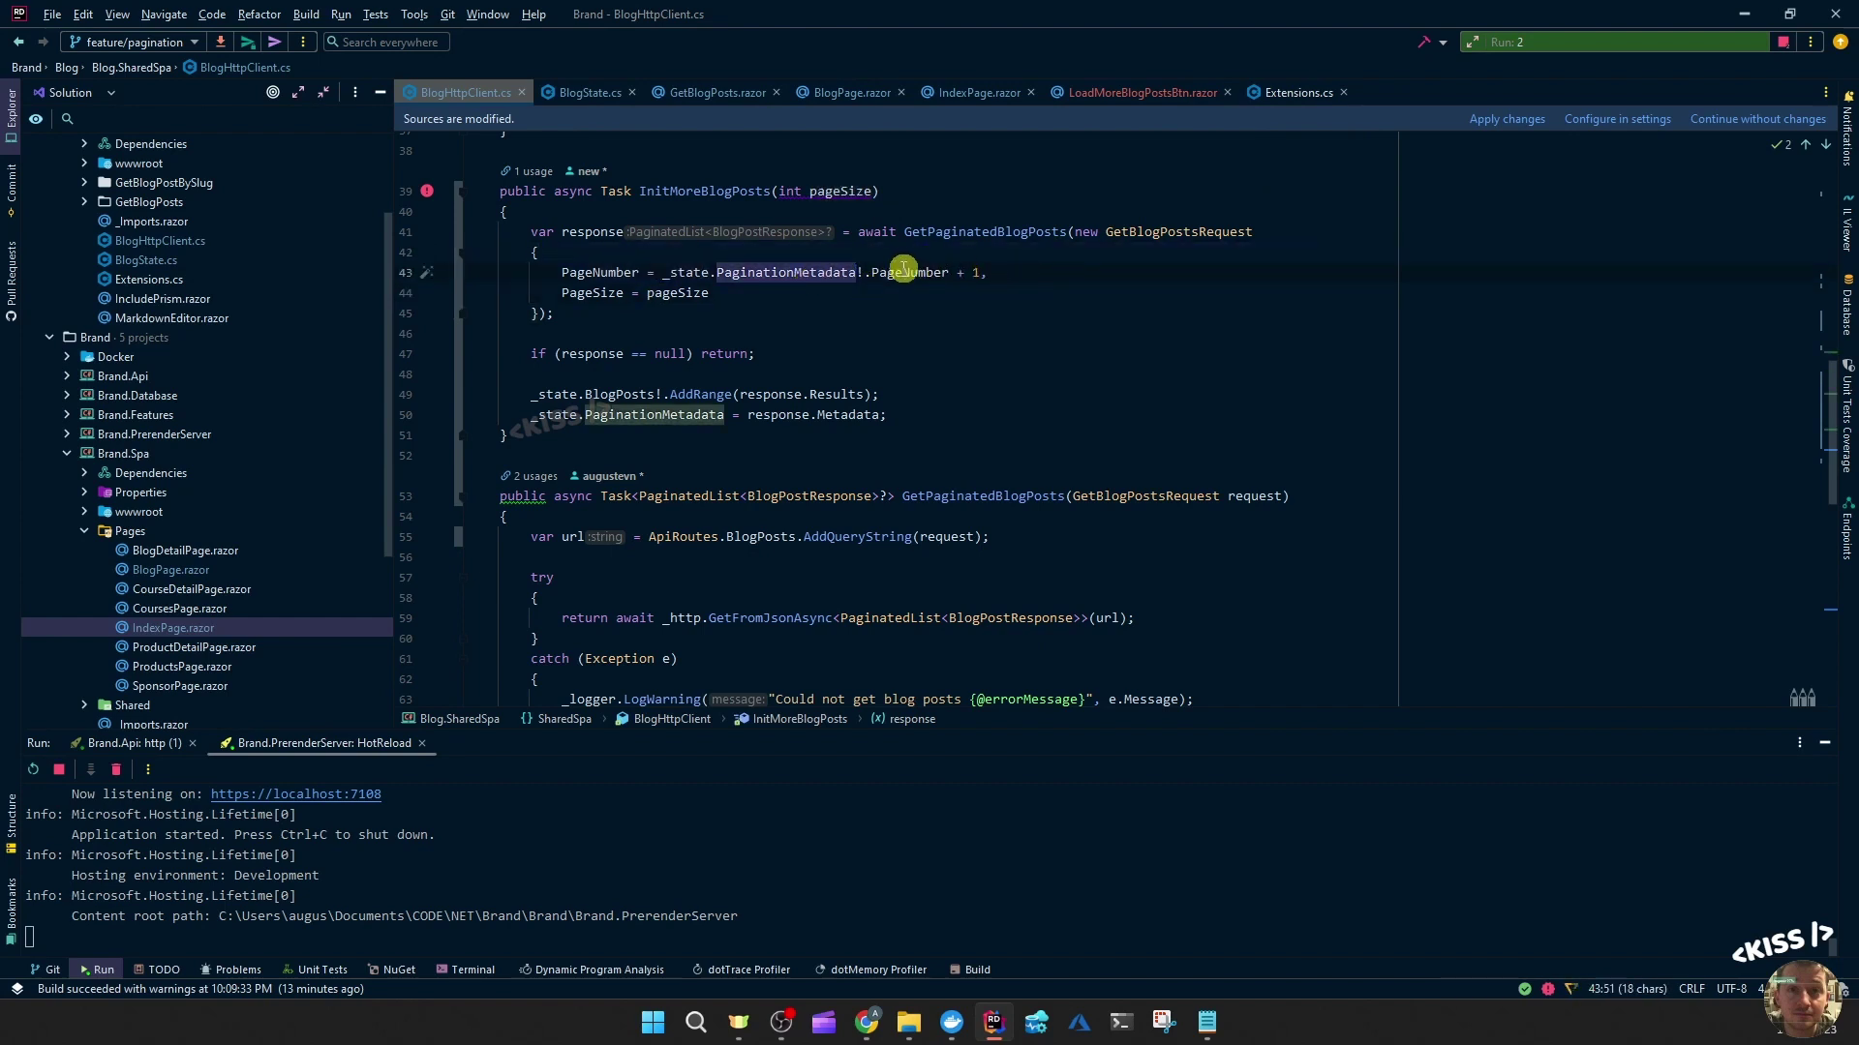
pyautogui.click(1002, 272)
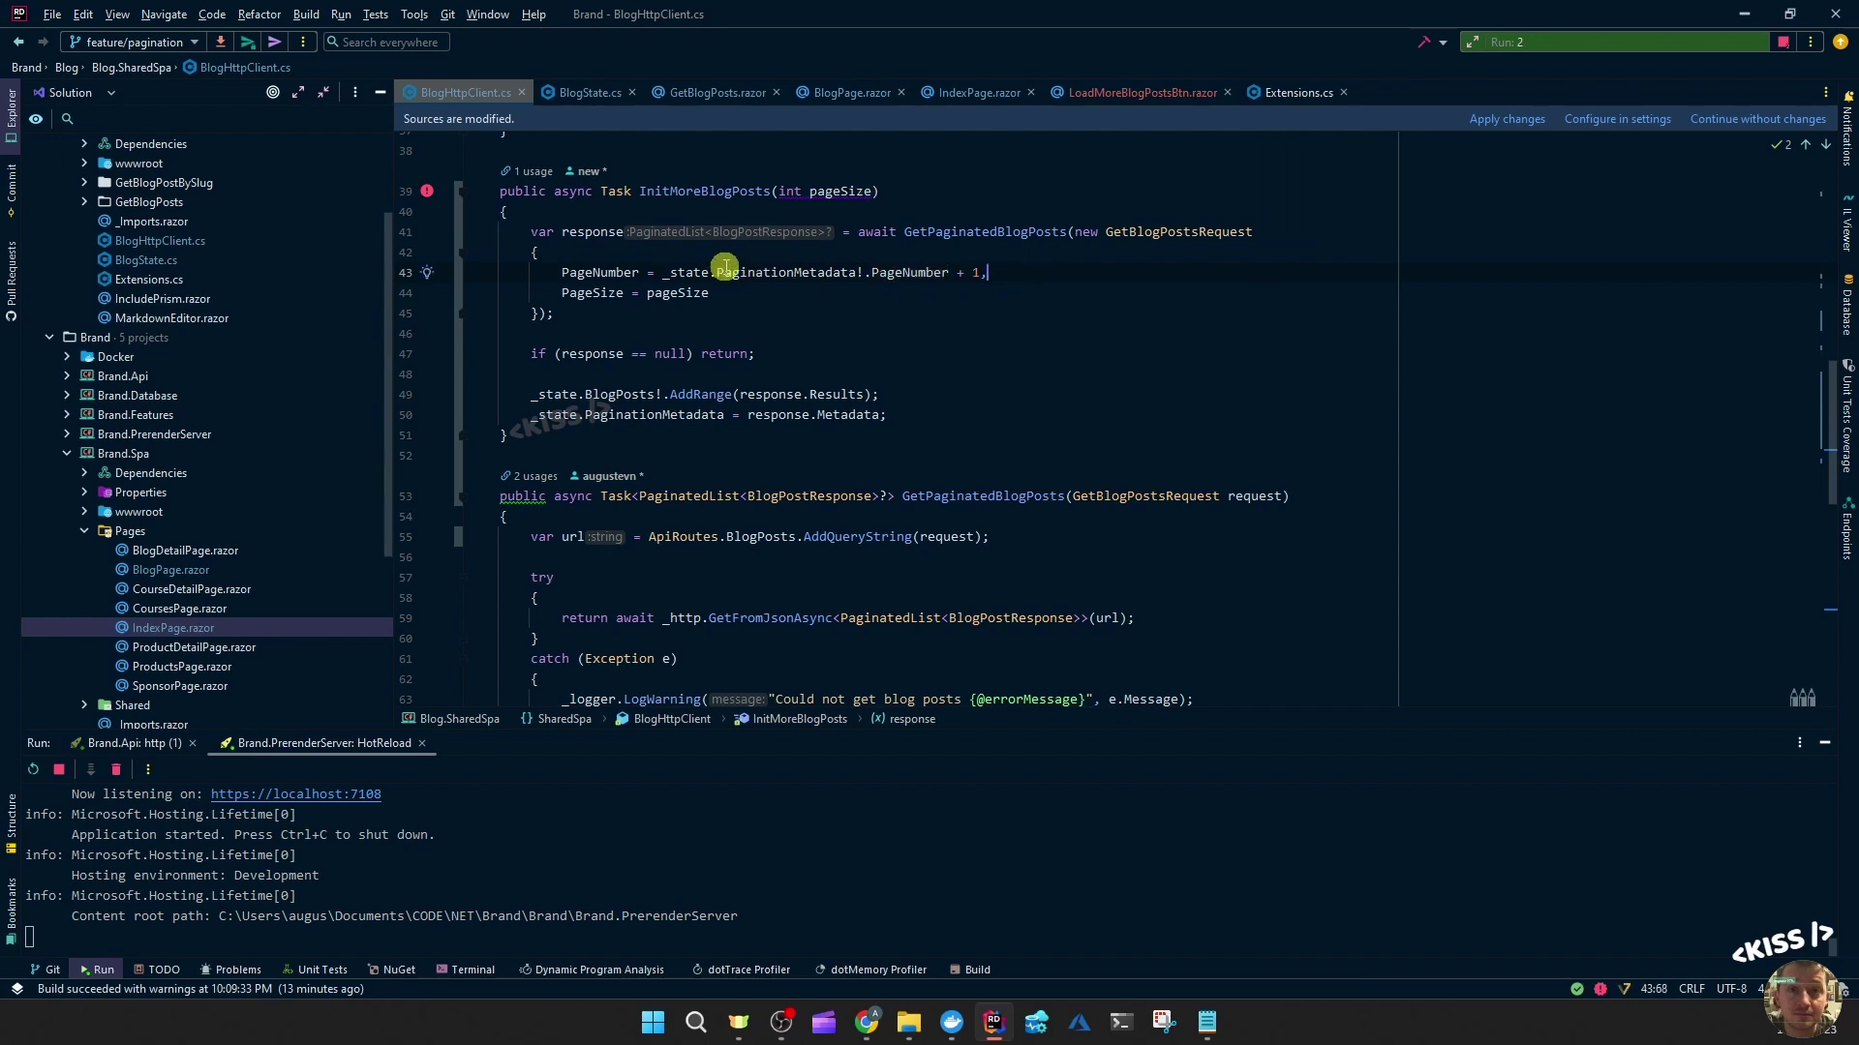
pyautogui.click(876, 331)
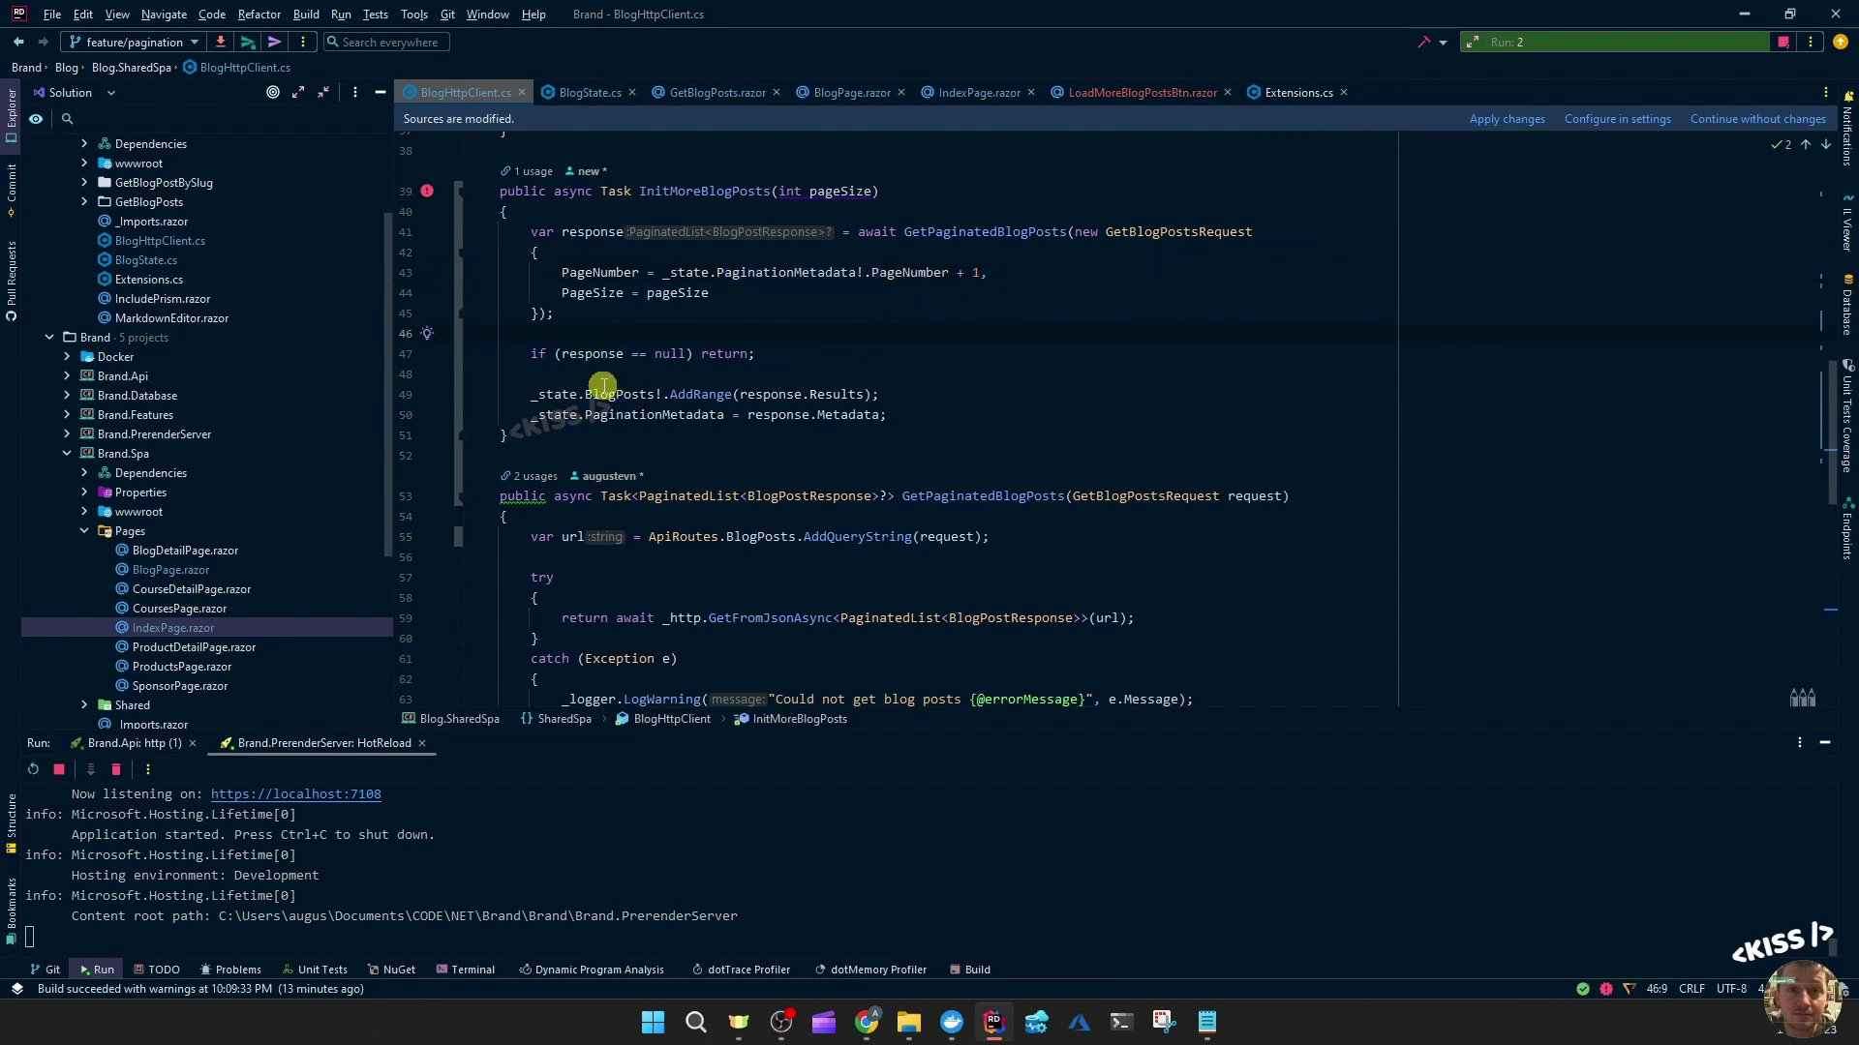
pyautogui.click(966, 396)
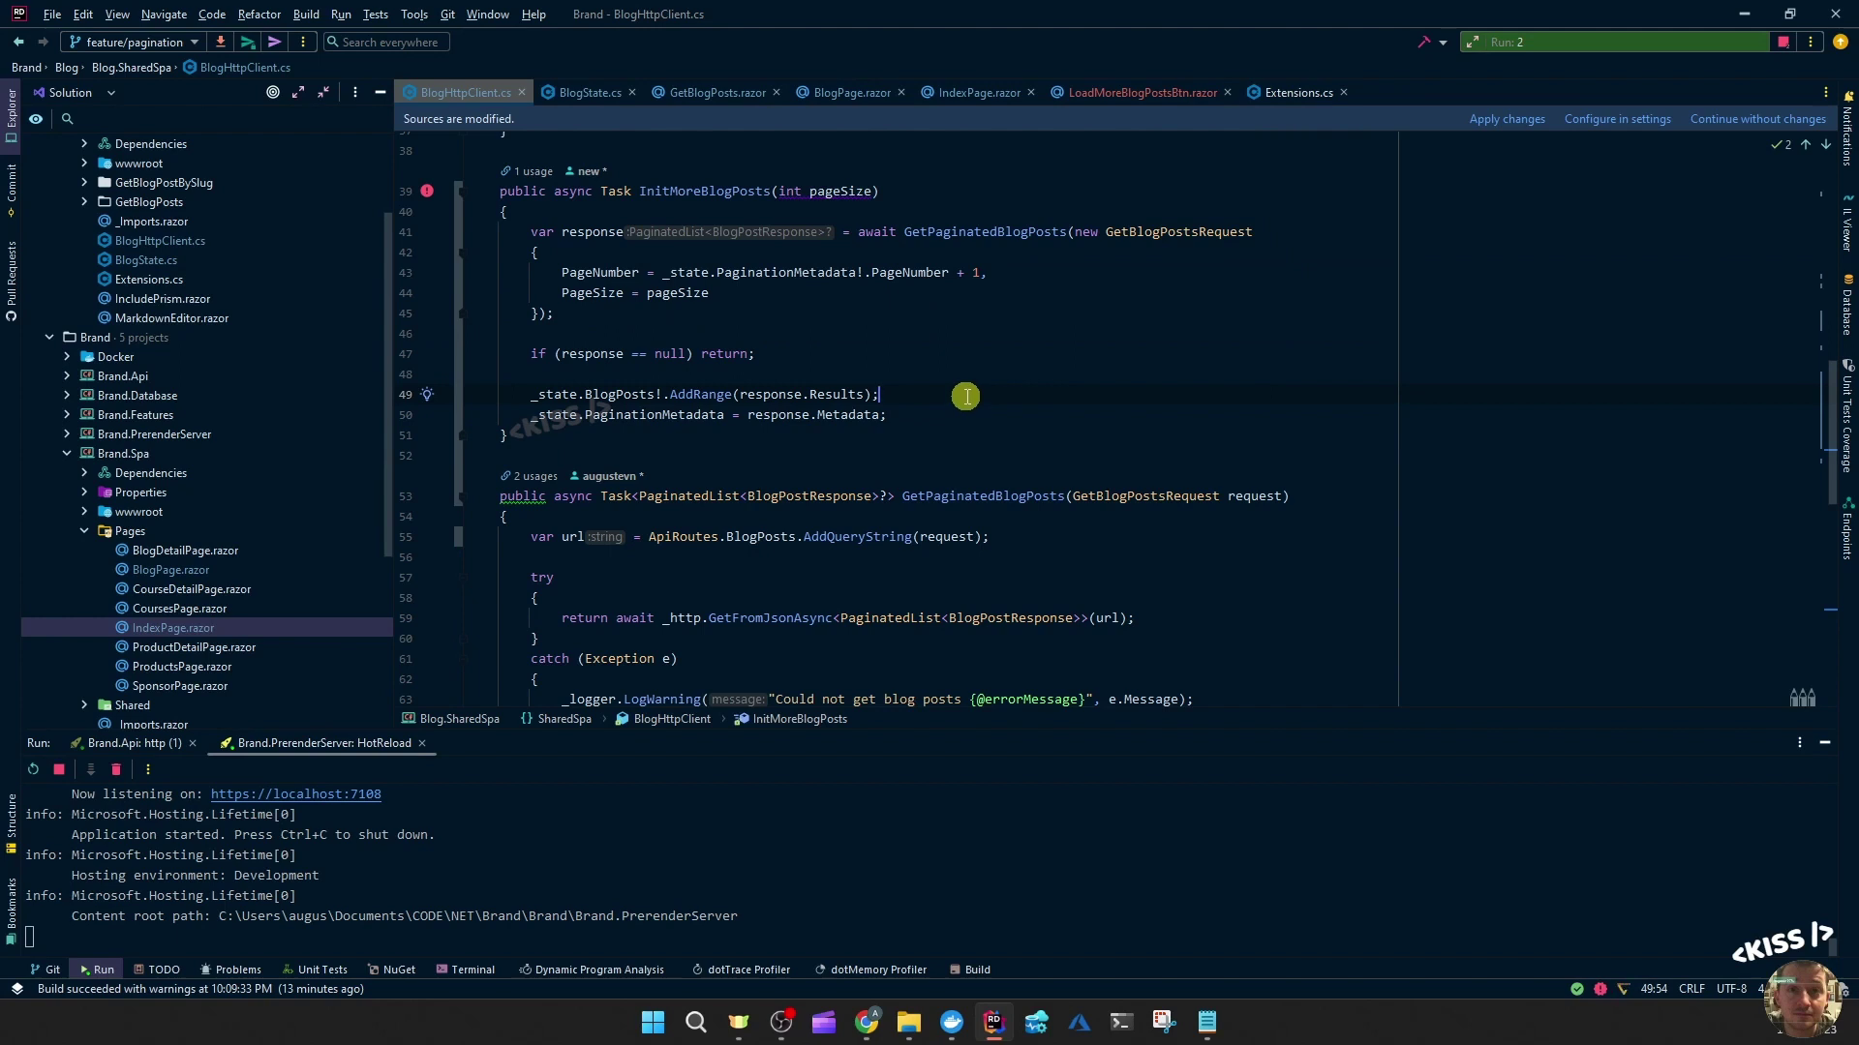
pyautogui.scroll(-3, 1000, 358)
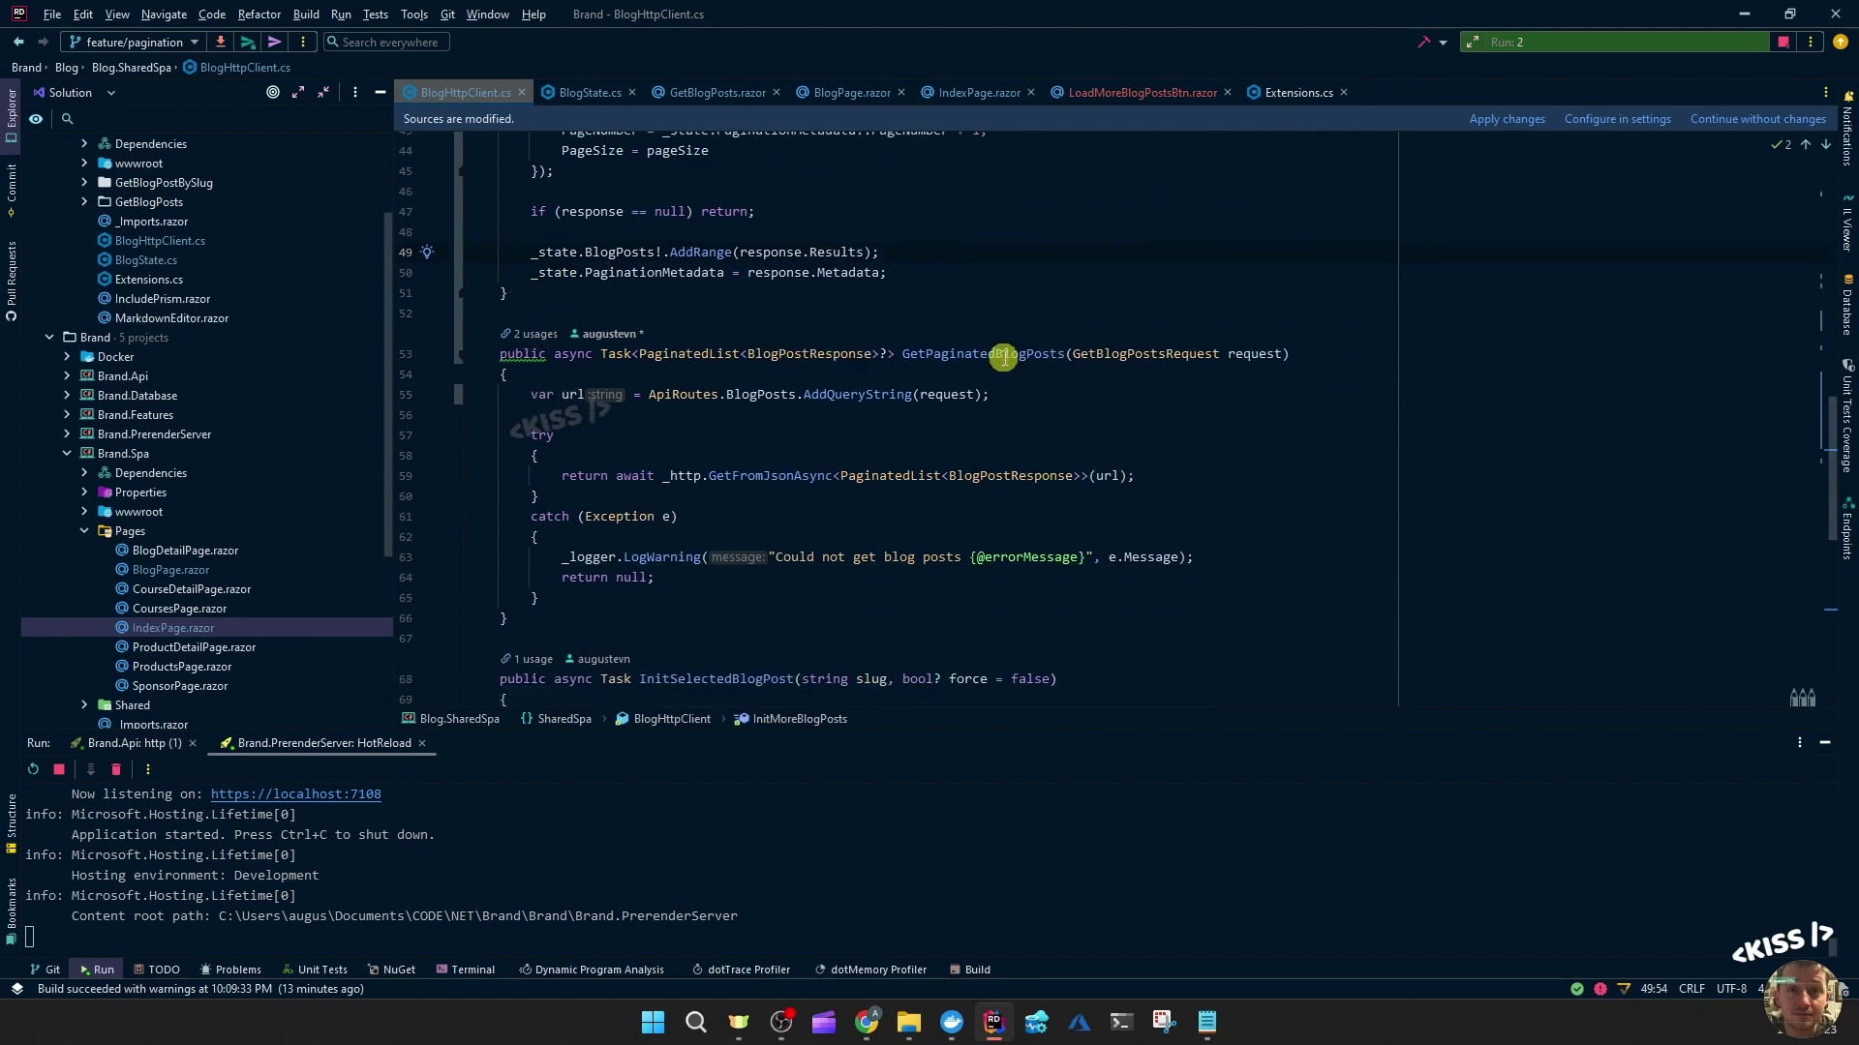
pyautogui.scroll(3, 1002, 357)
pyautogui.scroll(-3, 1001, 359)
pyautogui.moveTo(1071, 353); pyautogui.dragTo(1219, 353)
# - Review the request parameter, AddQueryString url and GetFromJsonAsync call, then switch to Swagger UI
pyautogui.doubleClick(1252, 354)
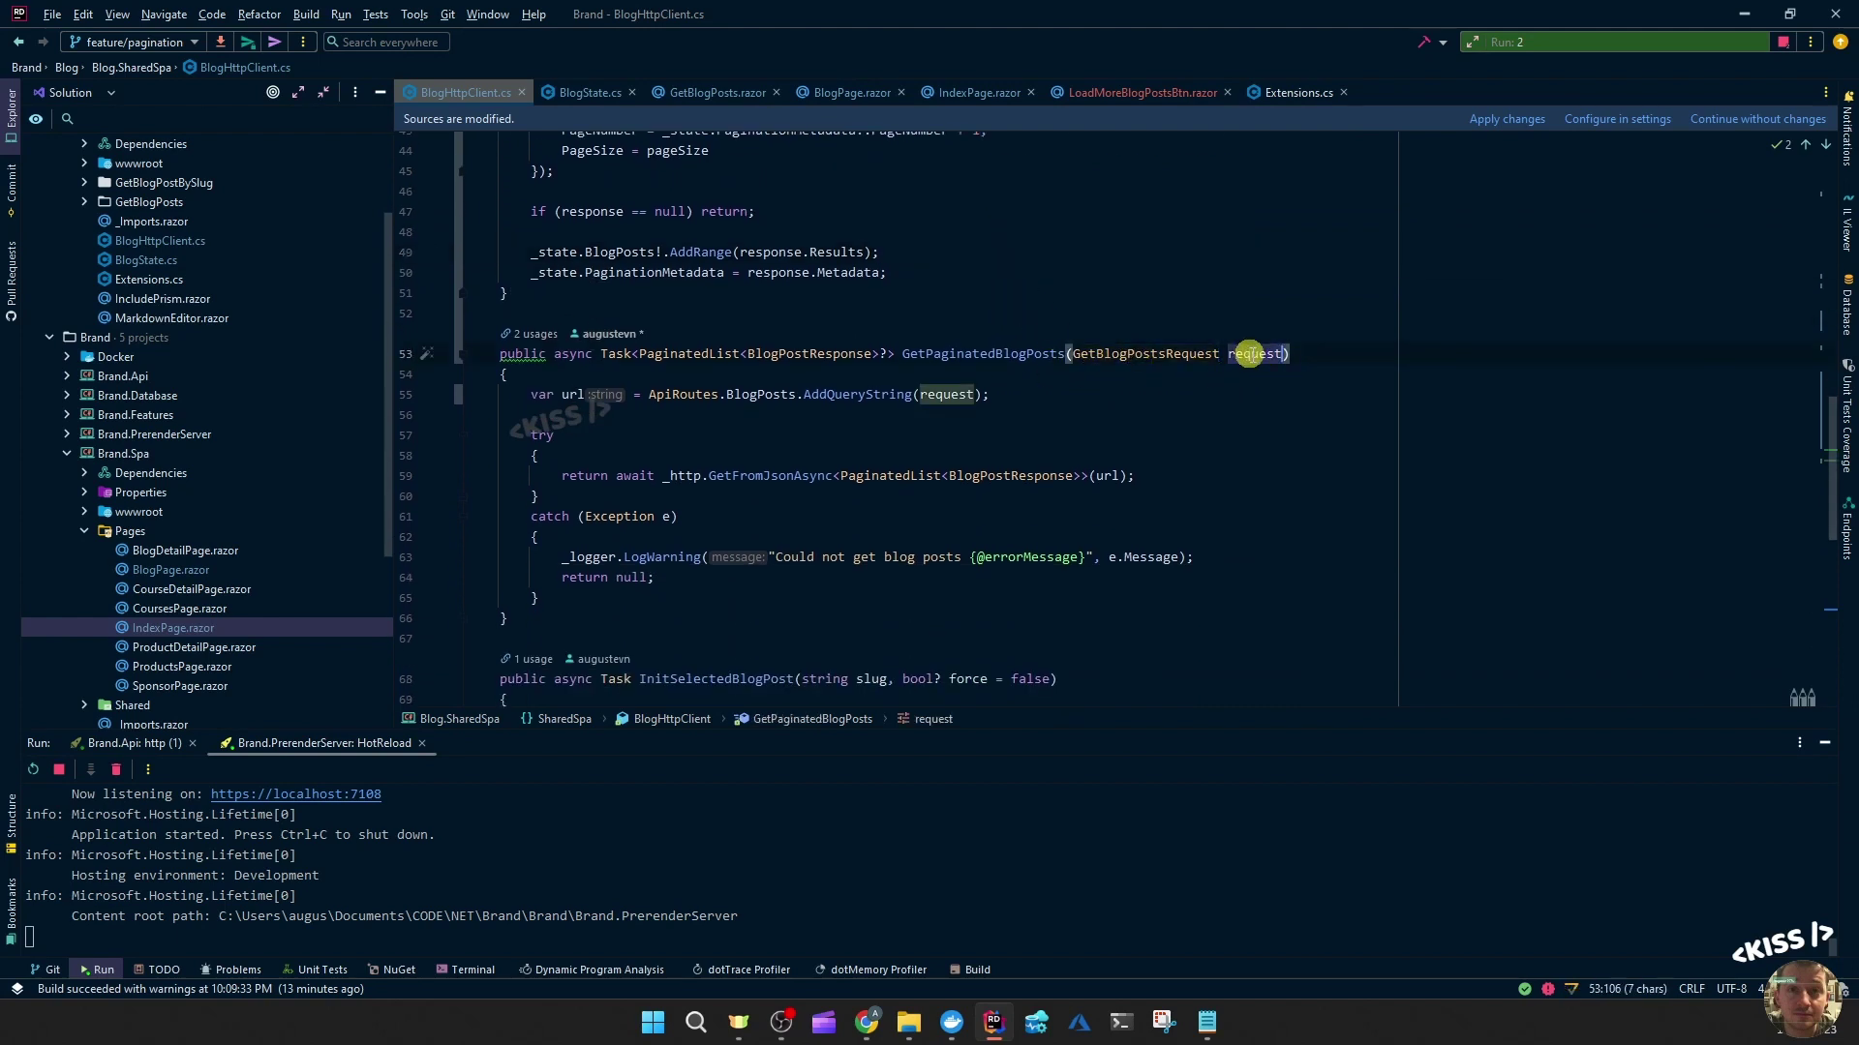
pyautogui.moveTo(991, 394); pyautogui.dragTo(780, 393)
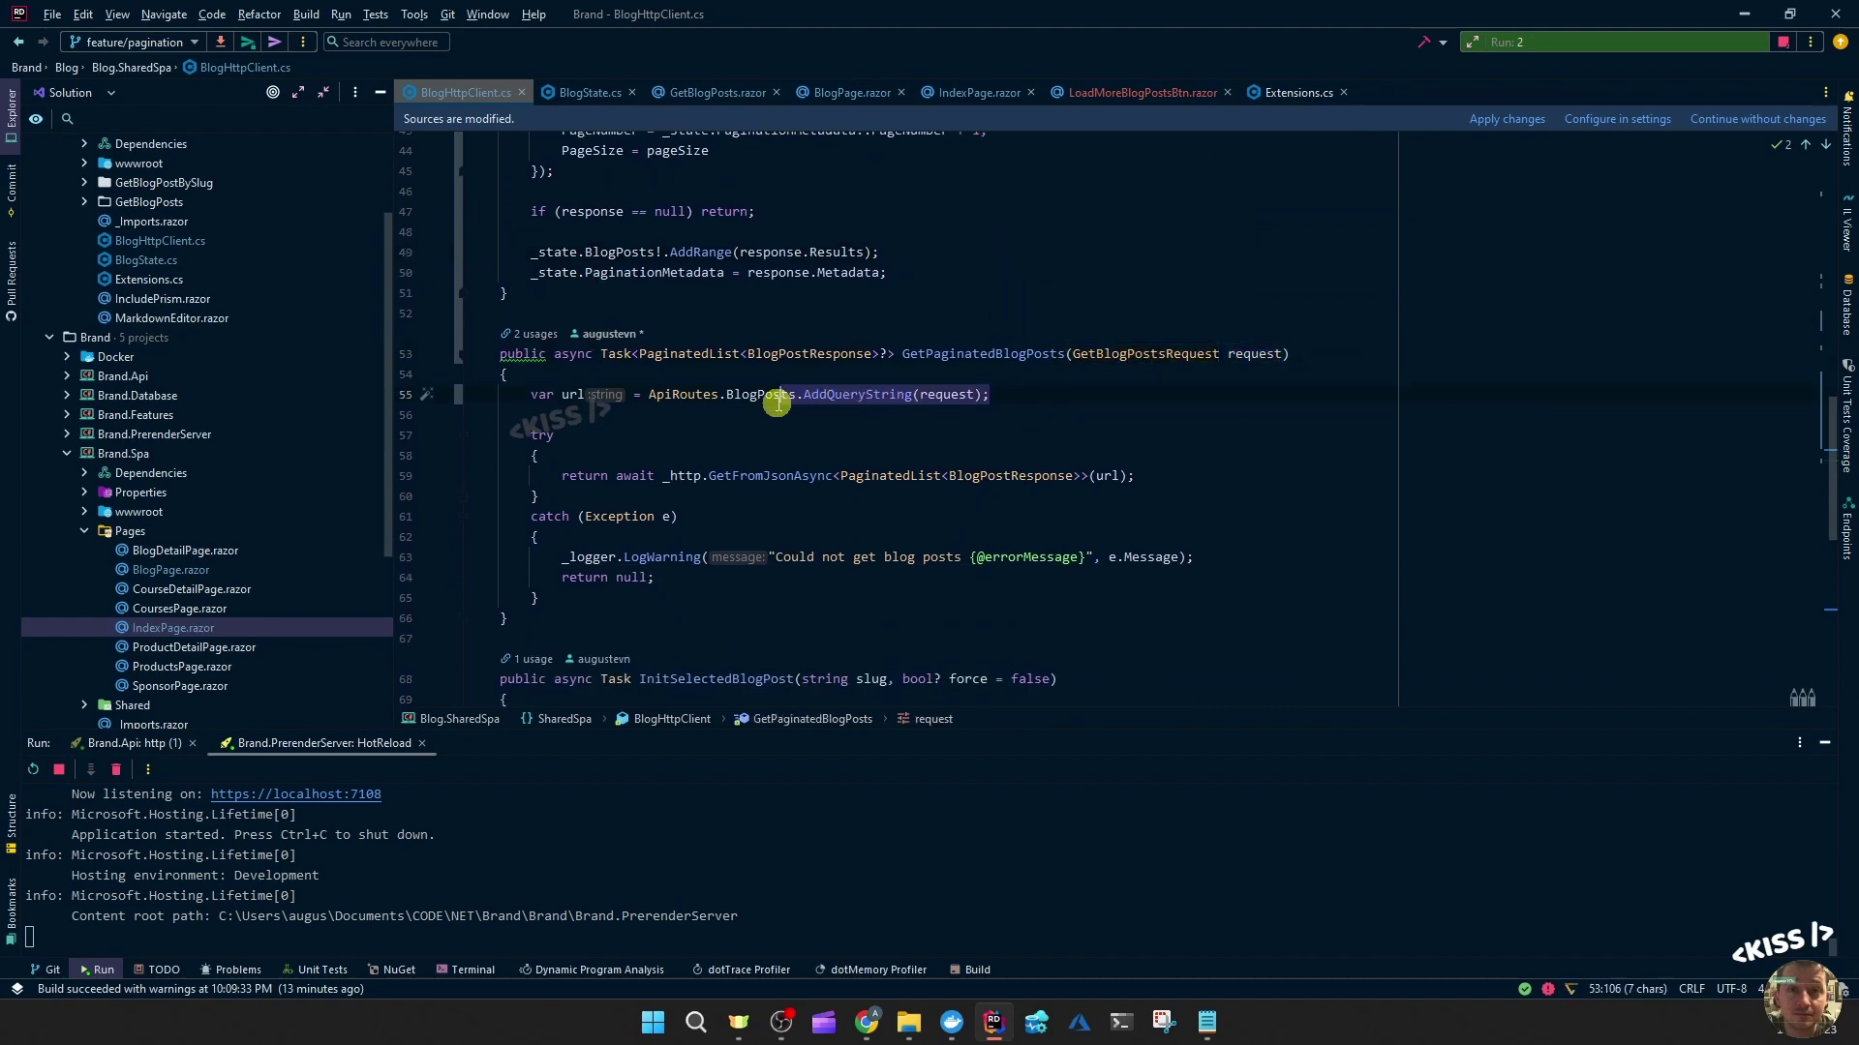
pyautogui.doubleClick(1111, 475)
pyautogui.scroll(1, 1419, 466)
pyautogui.scroll(3, 1419, 466)
pyautogui.scroll(3, 1419, 467)
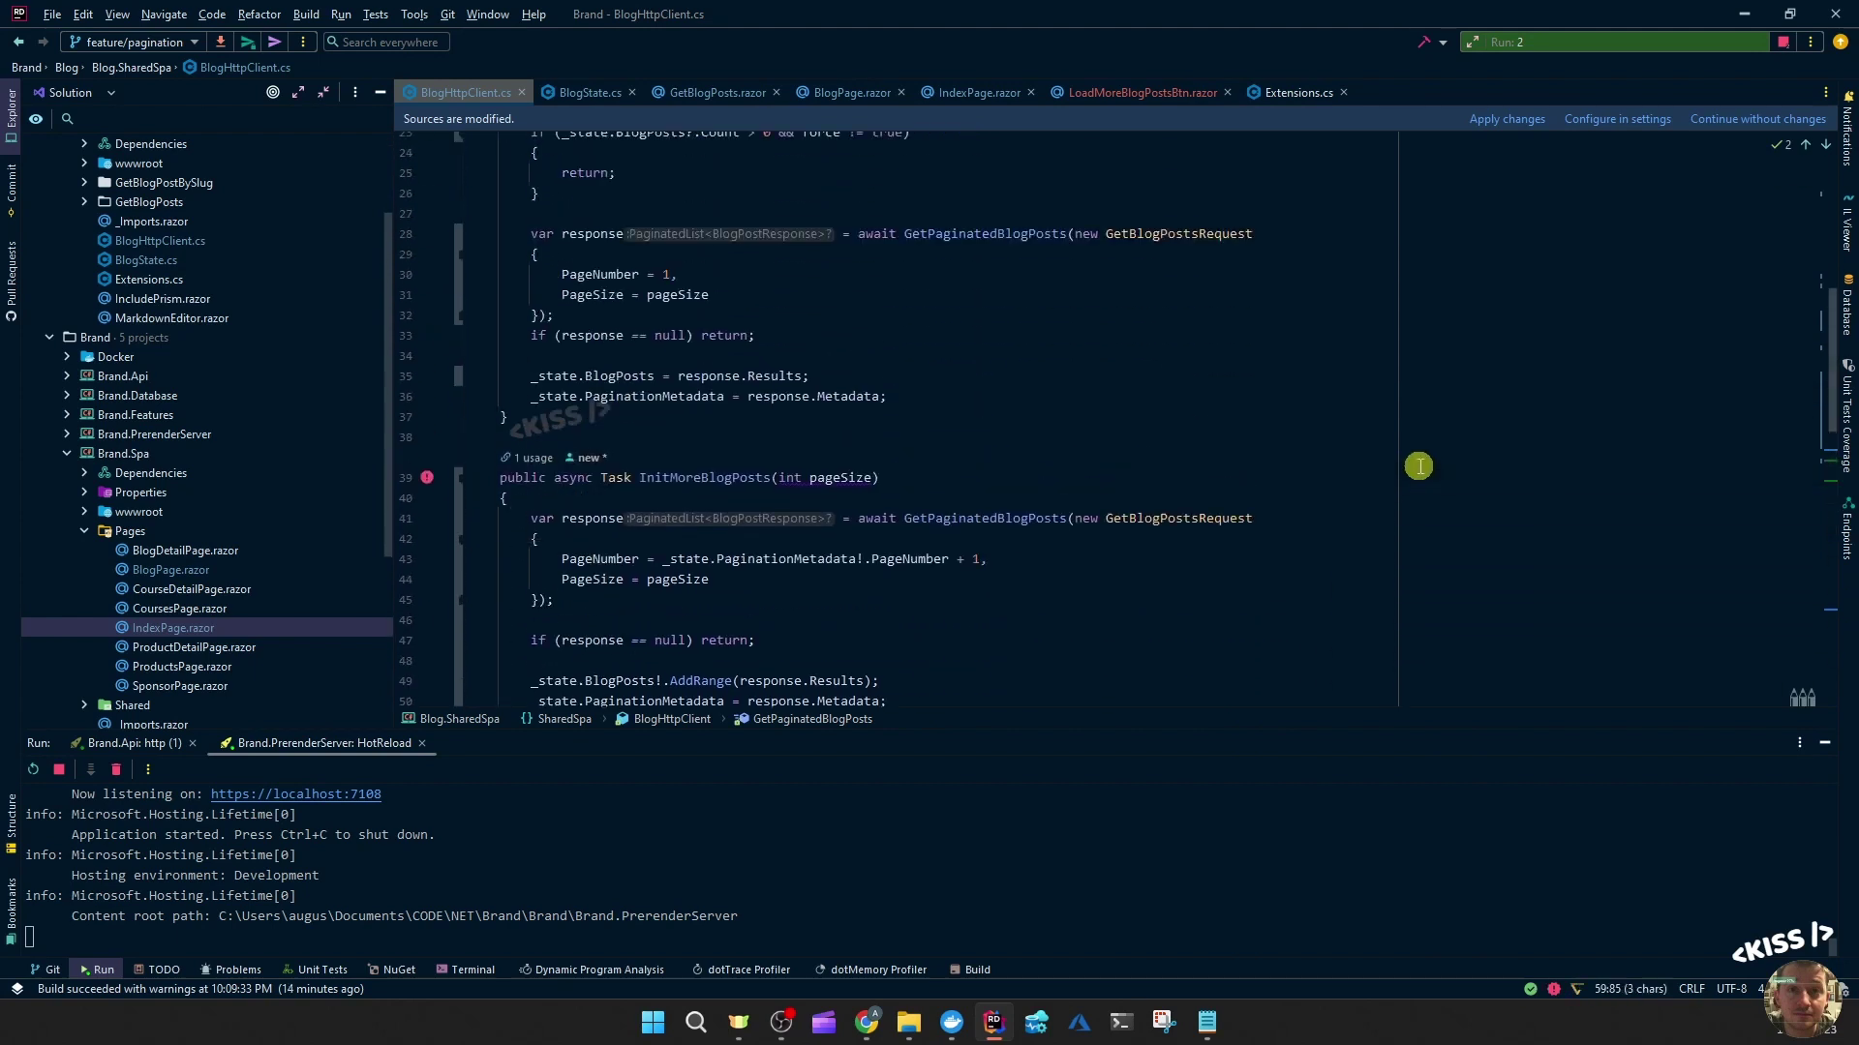
pyautogui.scroll(3, 1419, 467)
pyautogui.scroll(2, 1419, 467)
pyautogui.scroll(2, 1418, 467)
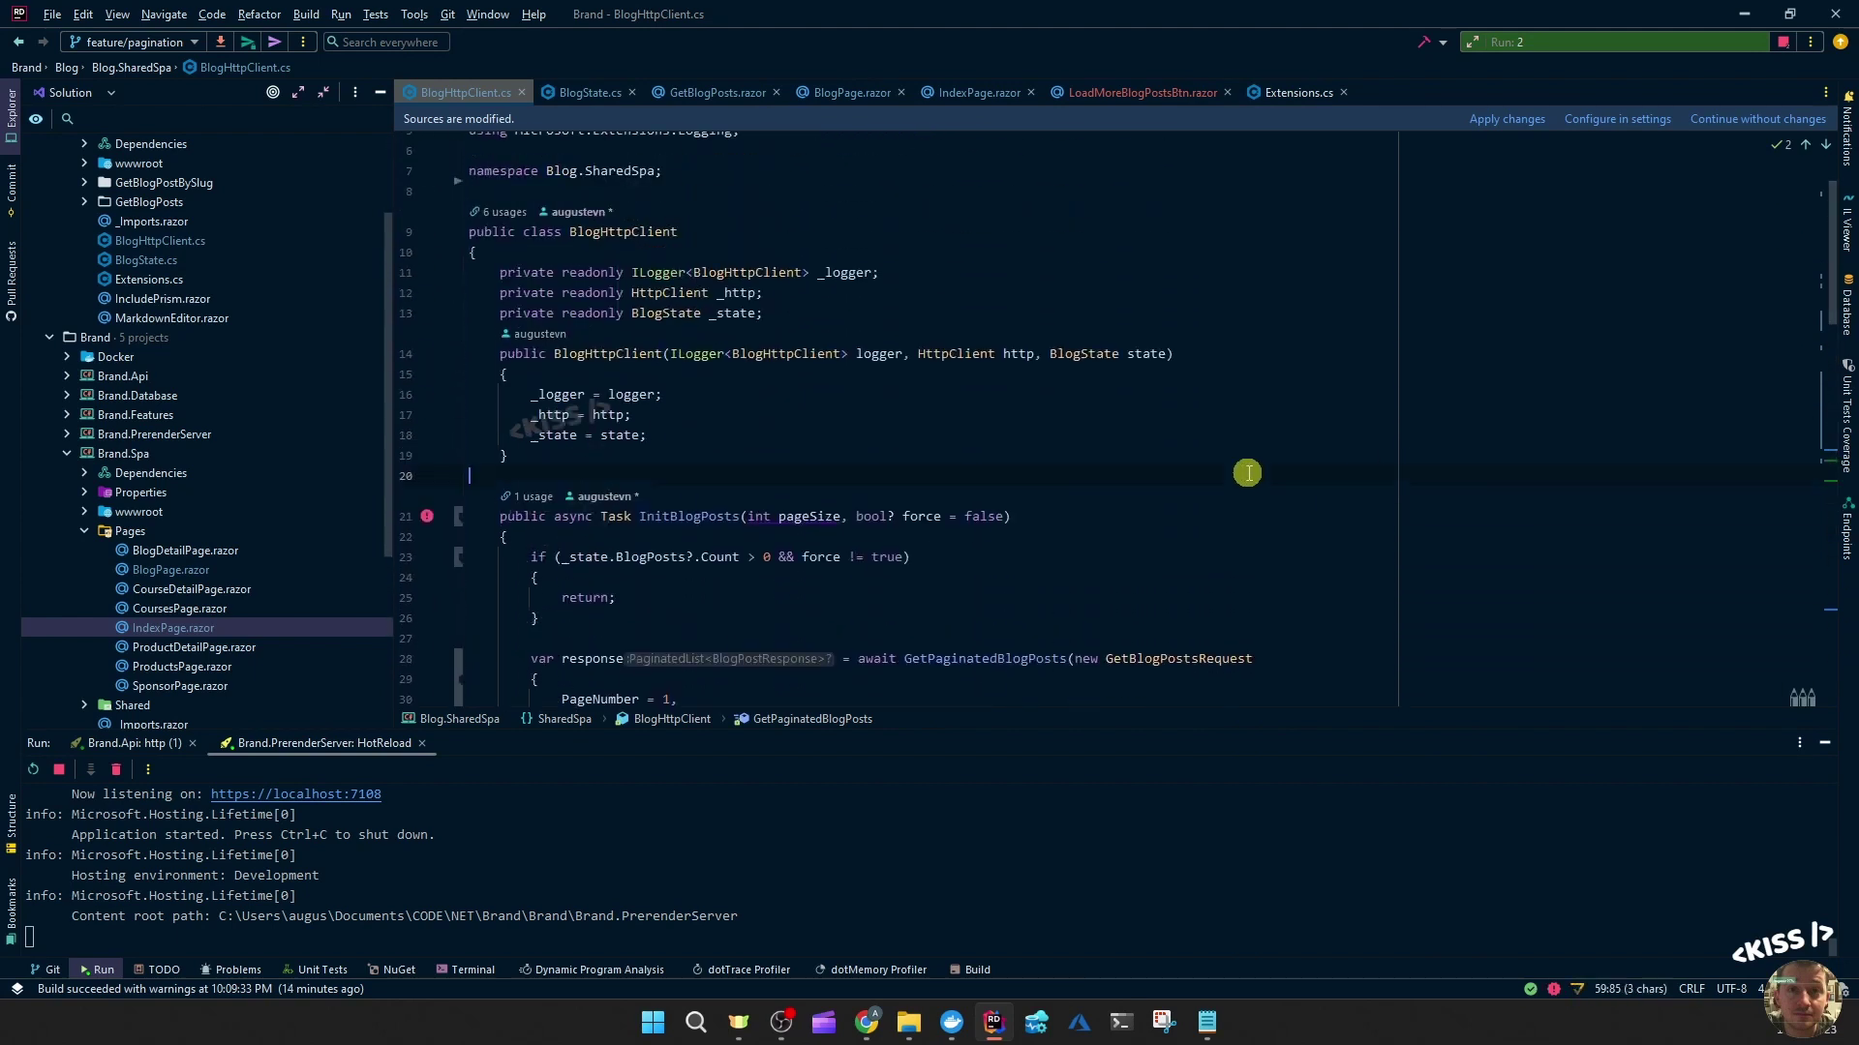
pyautogui.hotkey('alt', 'Tab')
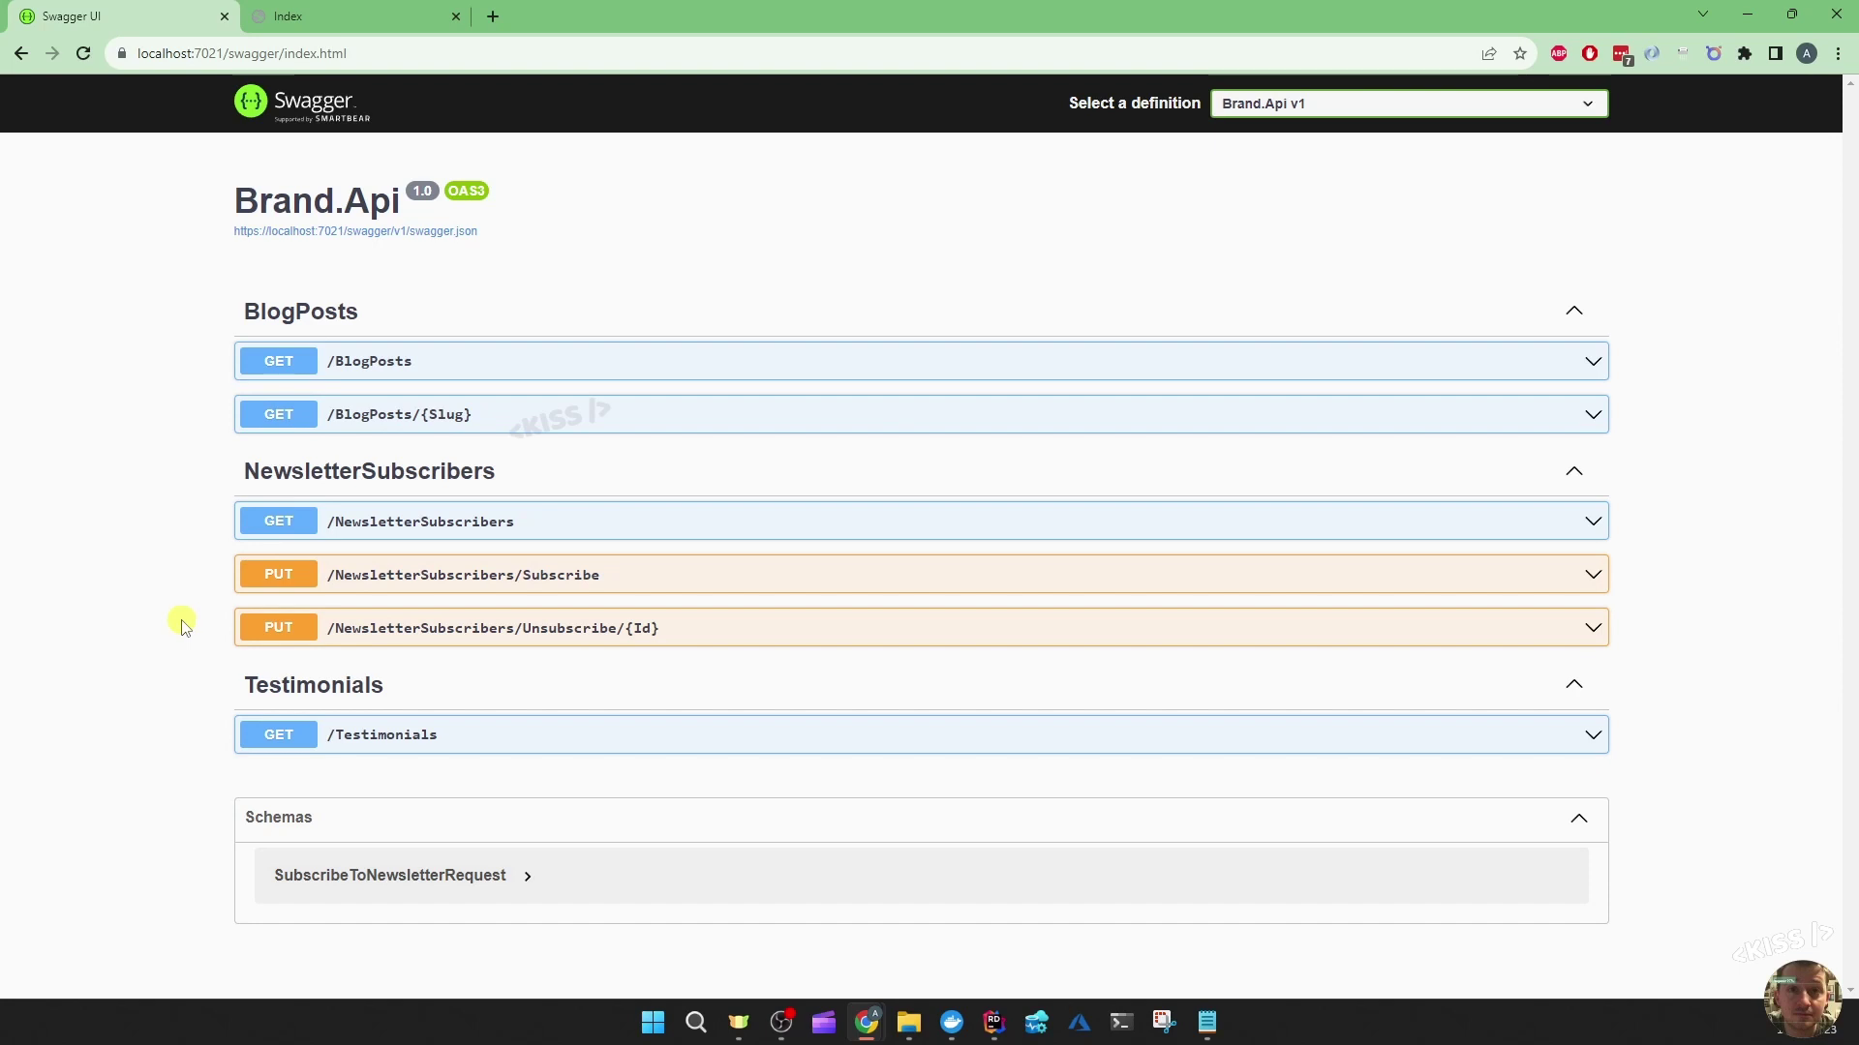
# - Check the Unsubscribe/{Id} endpoint's Id parameter in Swagger, then return to SubscribeToNewsletterCommand.cs
pyautogui.click(473, 628)
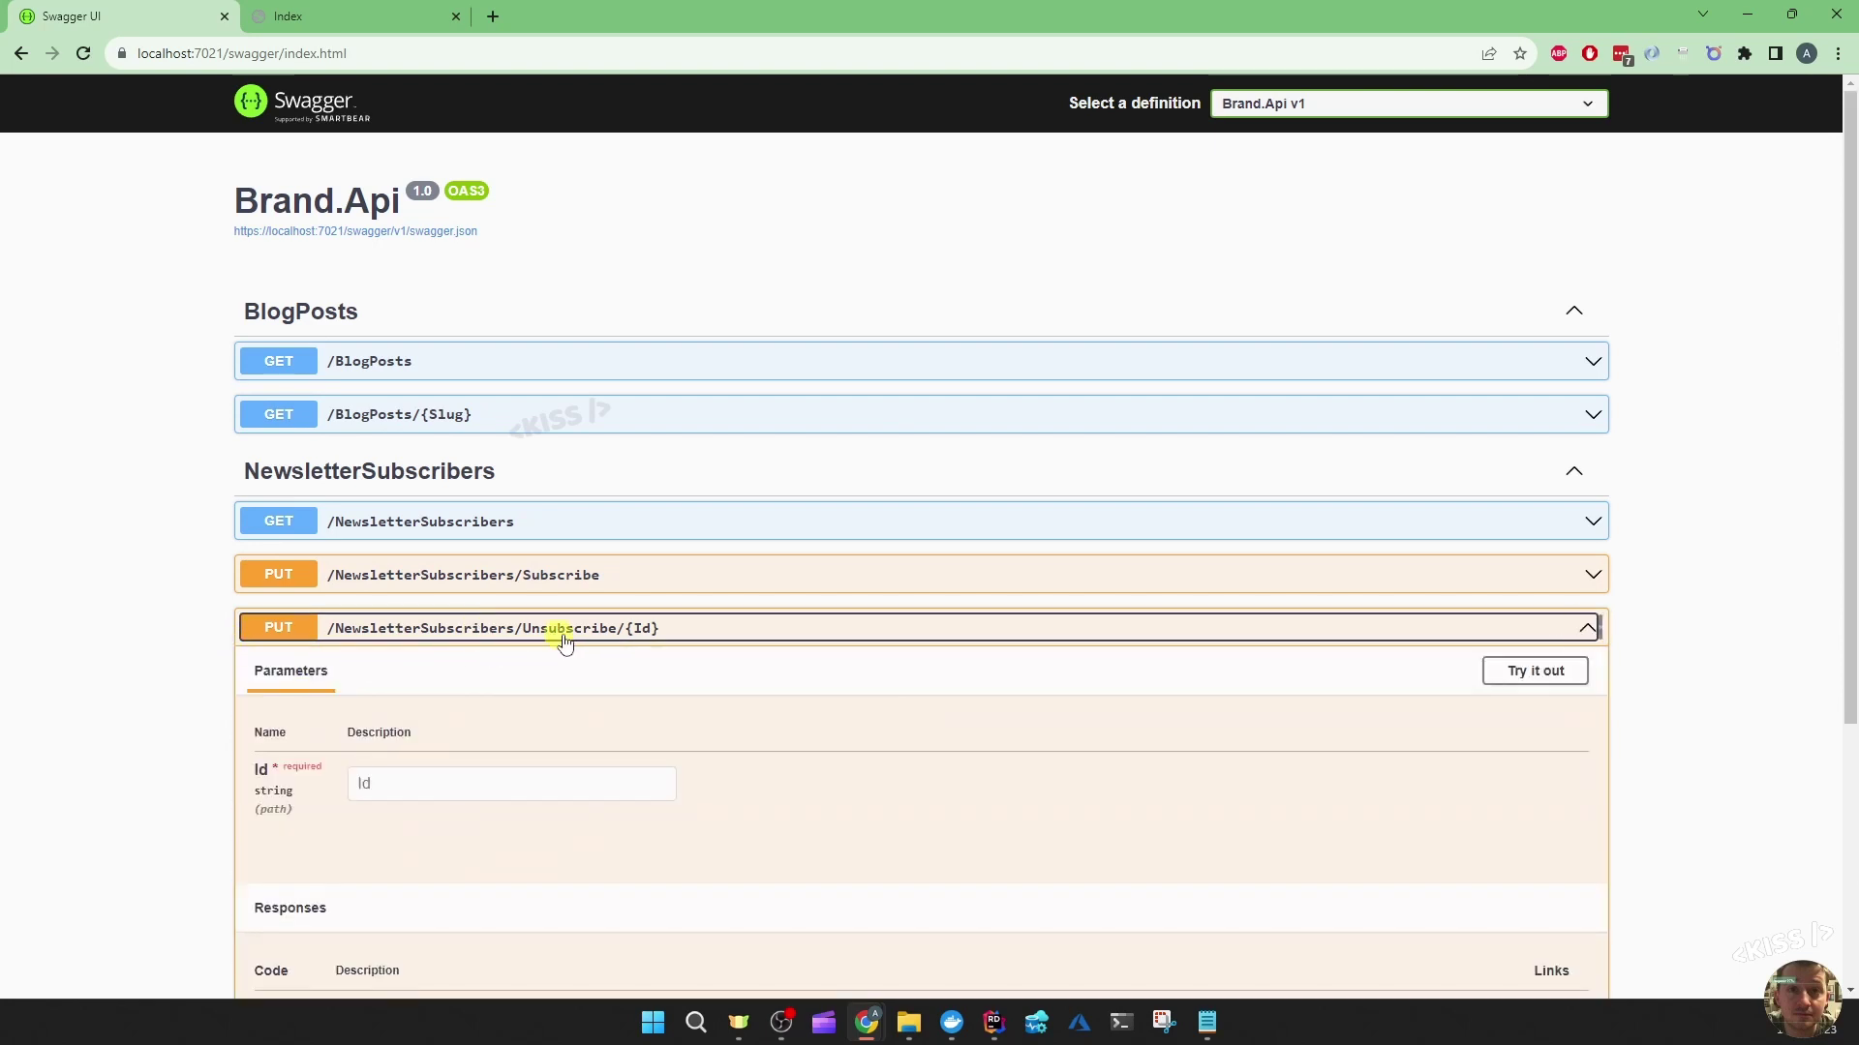
pyautogui.scroll(-2, 254, 651)
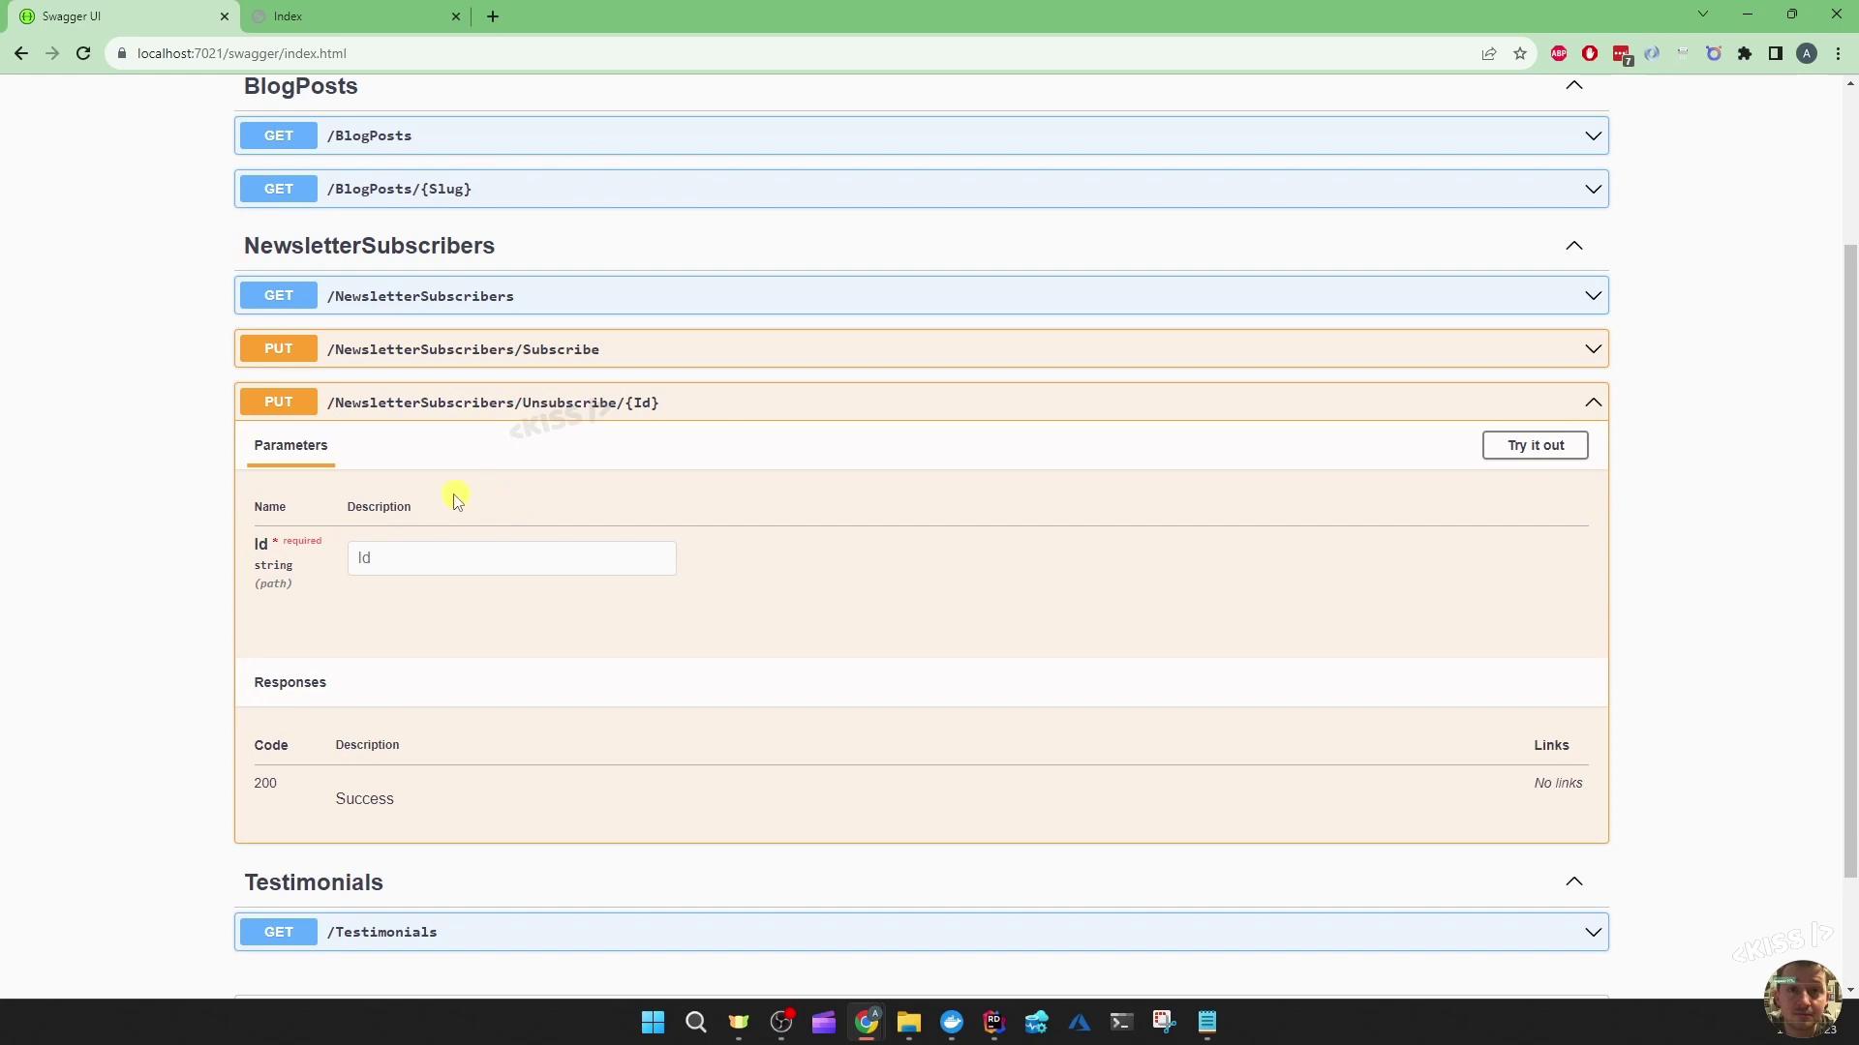
pyautogui.click(479, 401)
pyautogui.scroll(3, 305, 466)
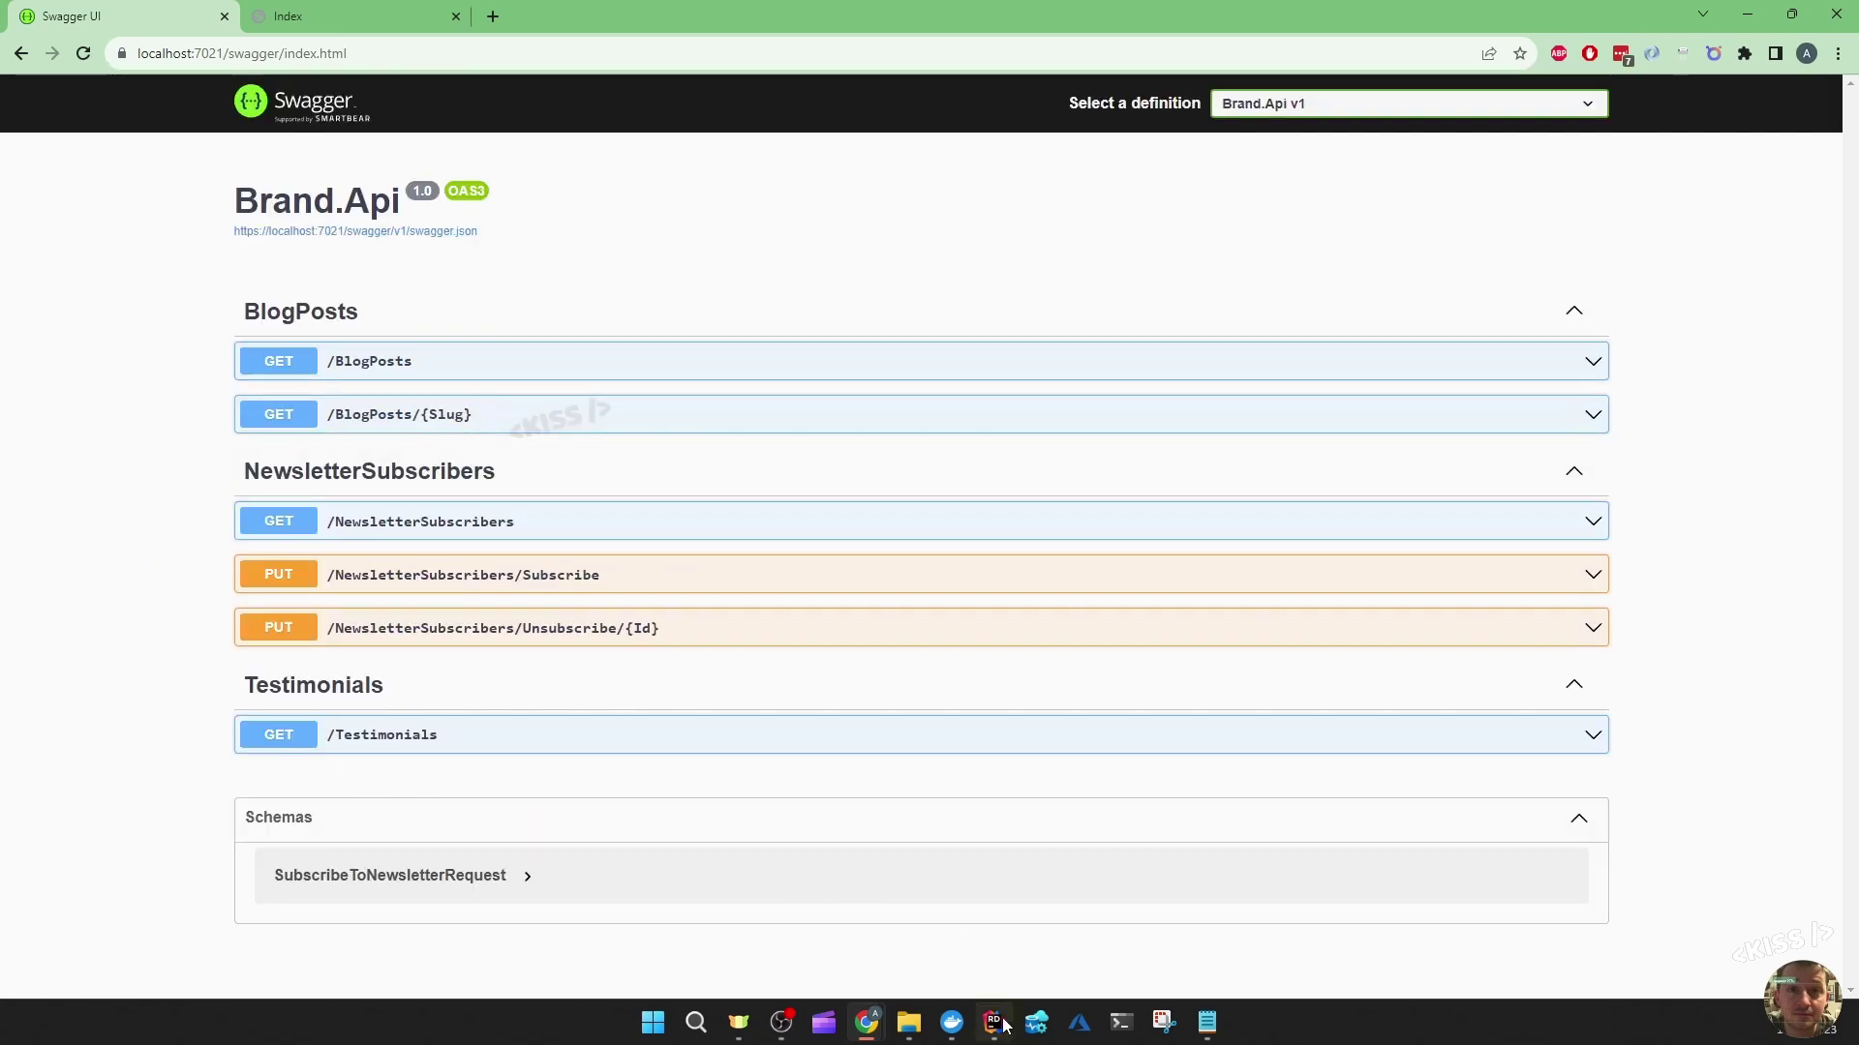
pyautogui.moveTo(994, 1022)
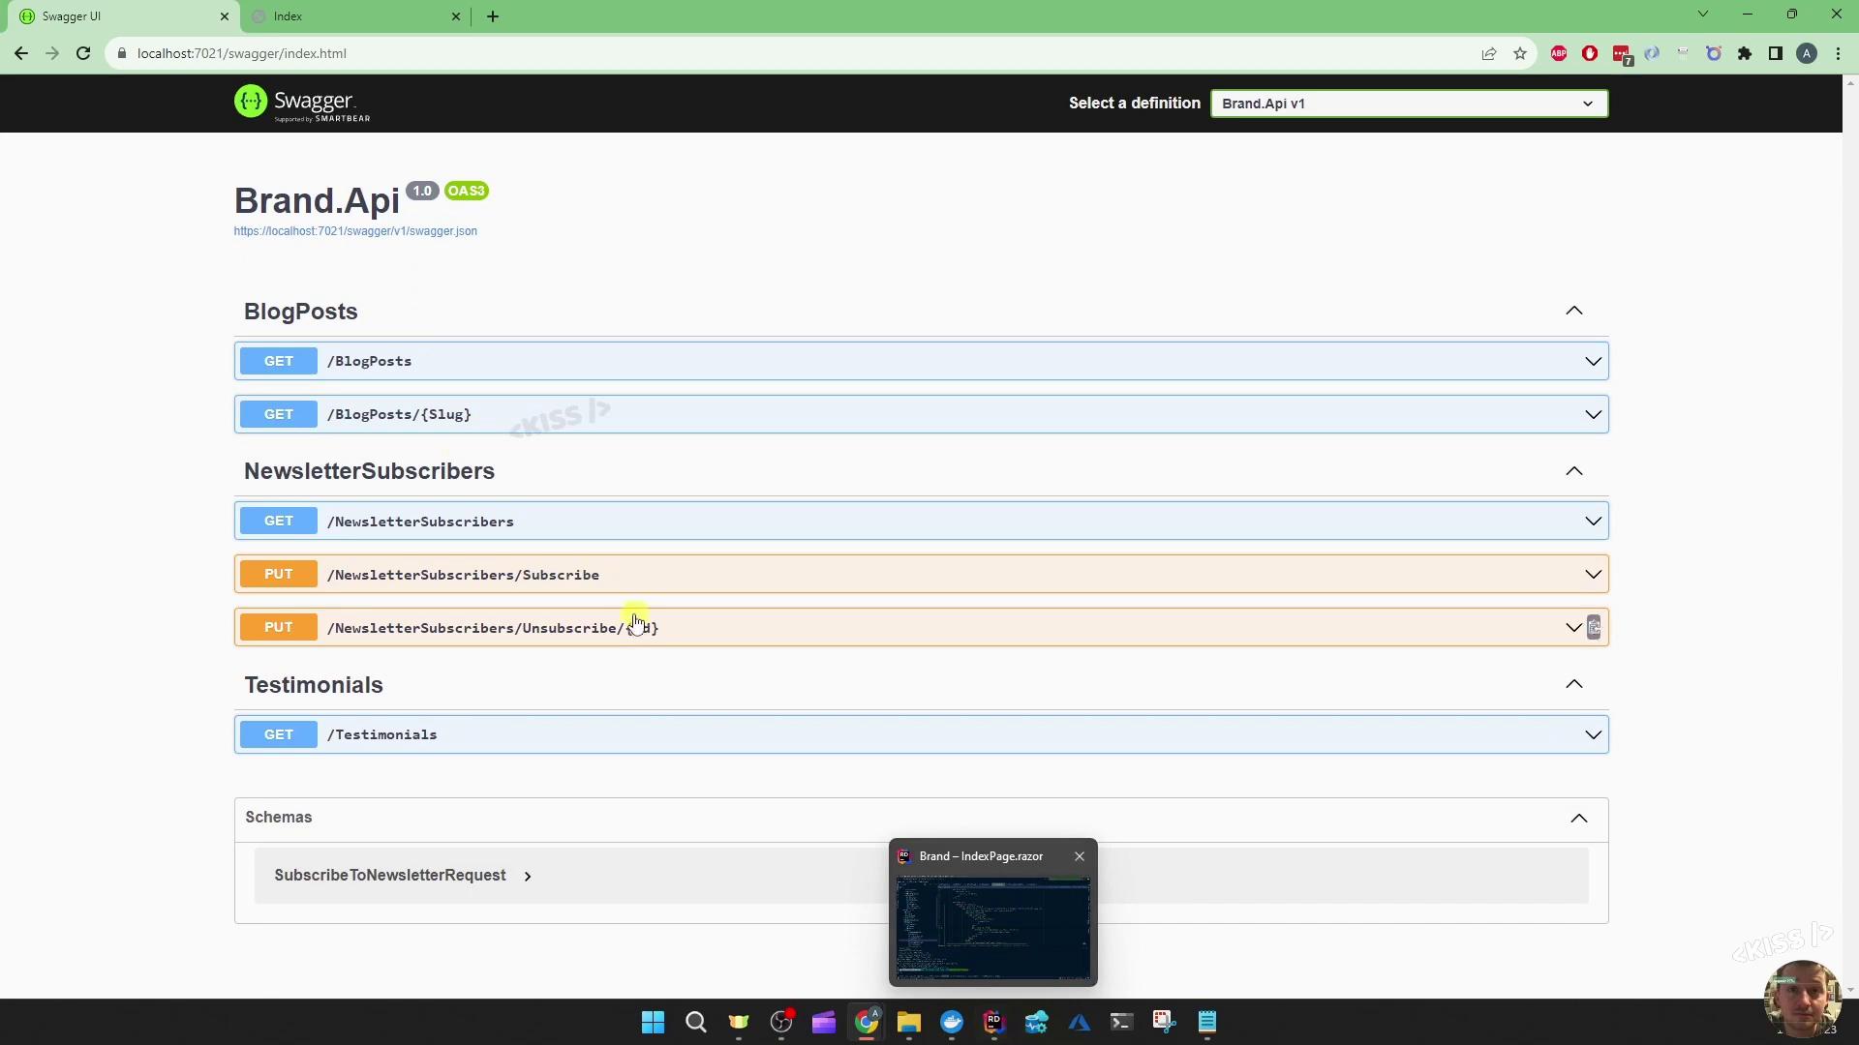
pyautogui.click(644, 628)
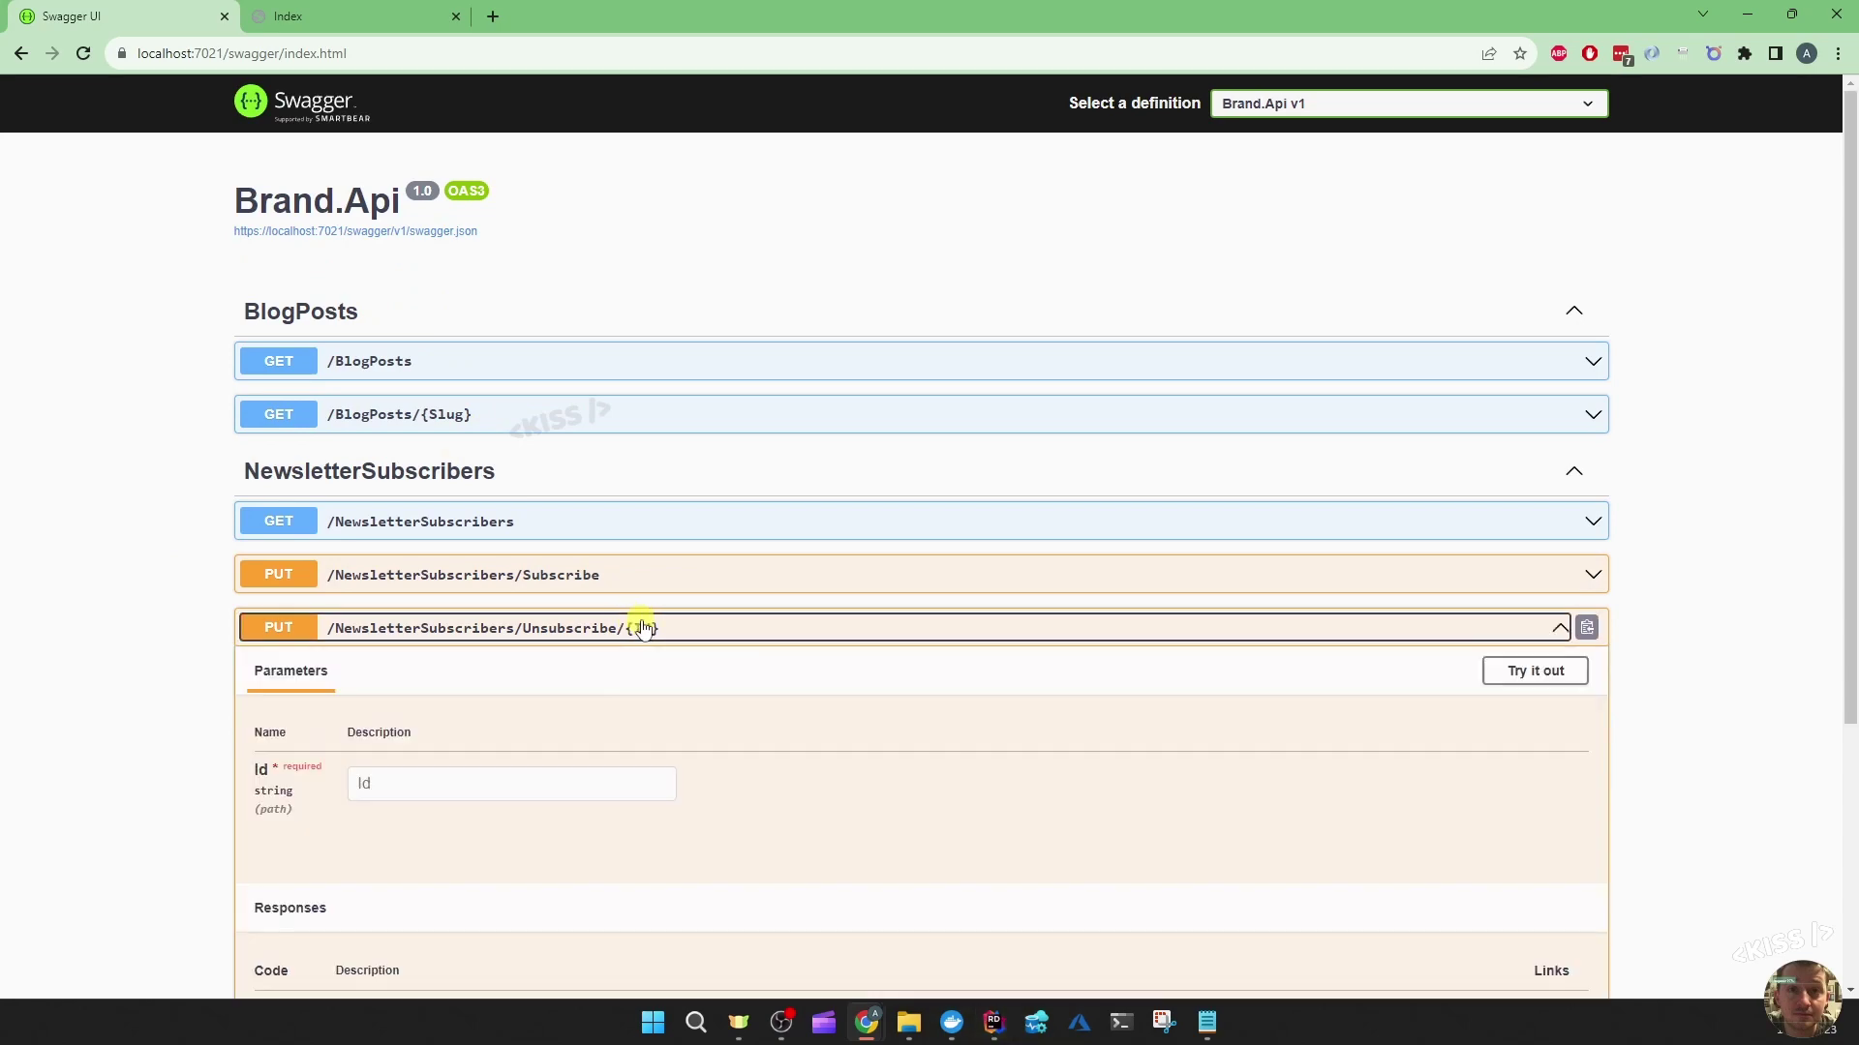
pyautogui.click(994, 1023)
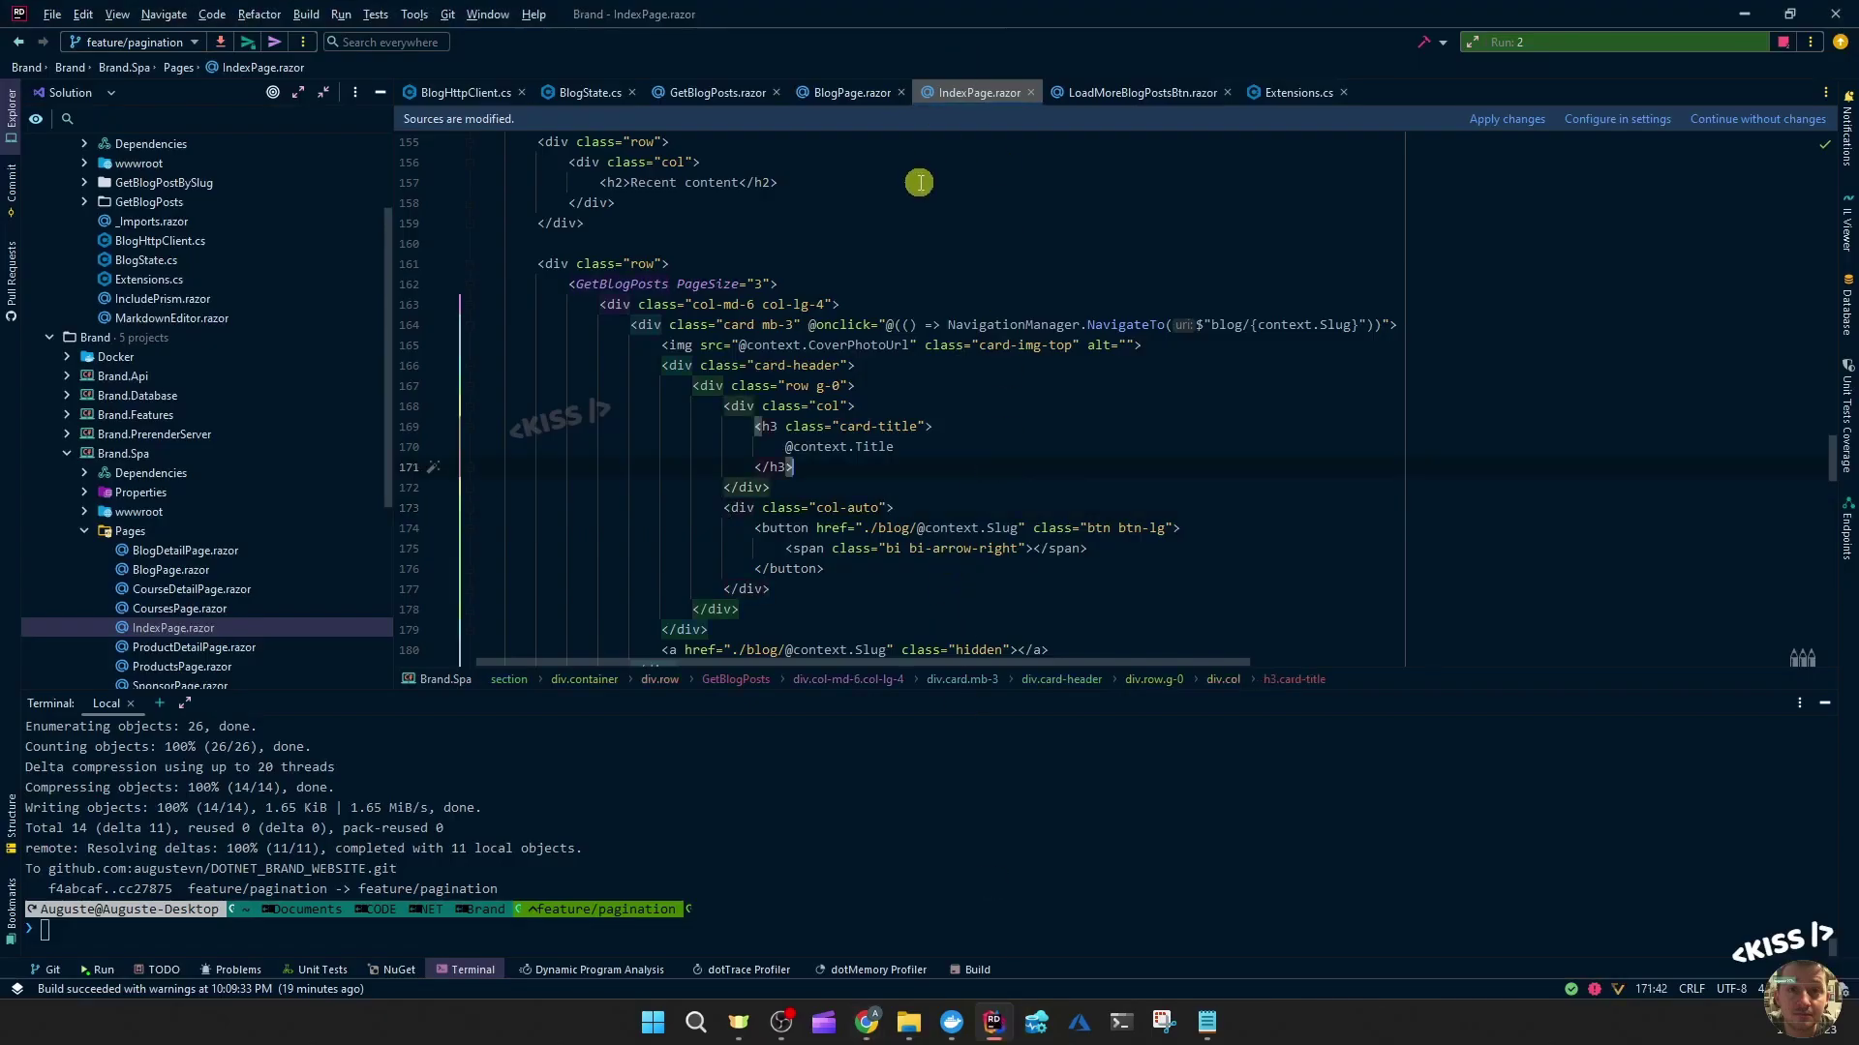
pyautogui.click(1205, 1022)
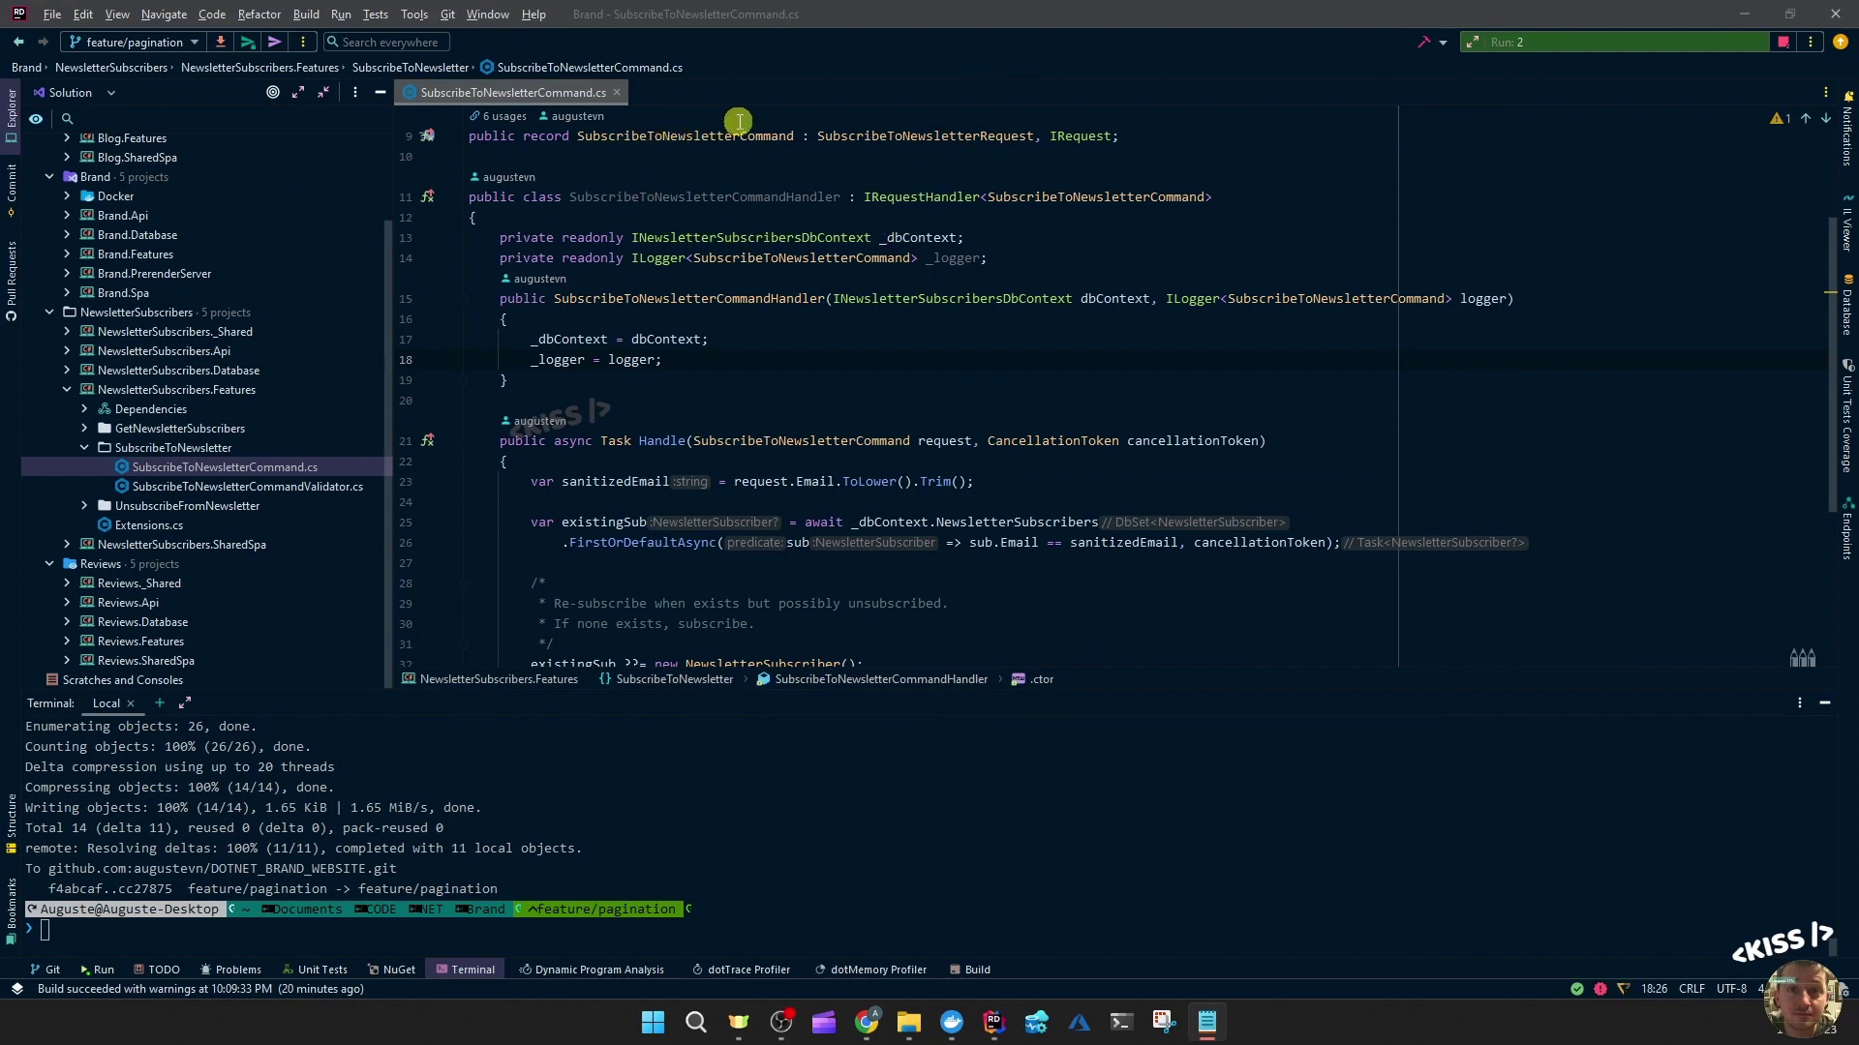
# - Expand UnsubscribeFromNewsletter and review the handler's dbContext, re-subscribe comment and existingSub usages
pyautogui.click(145, 506)
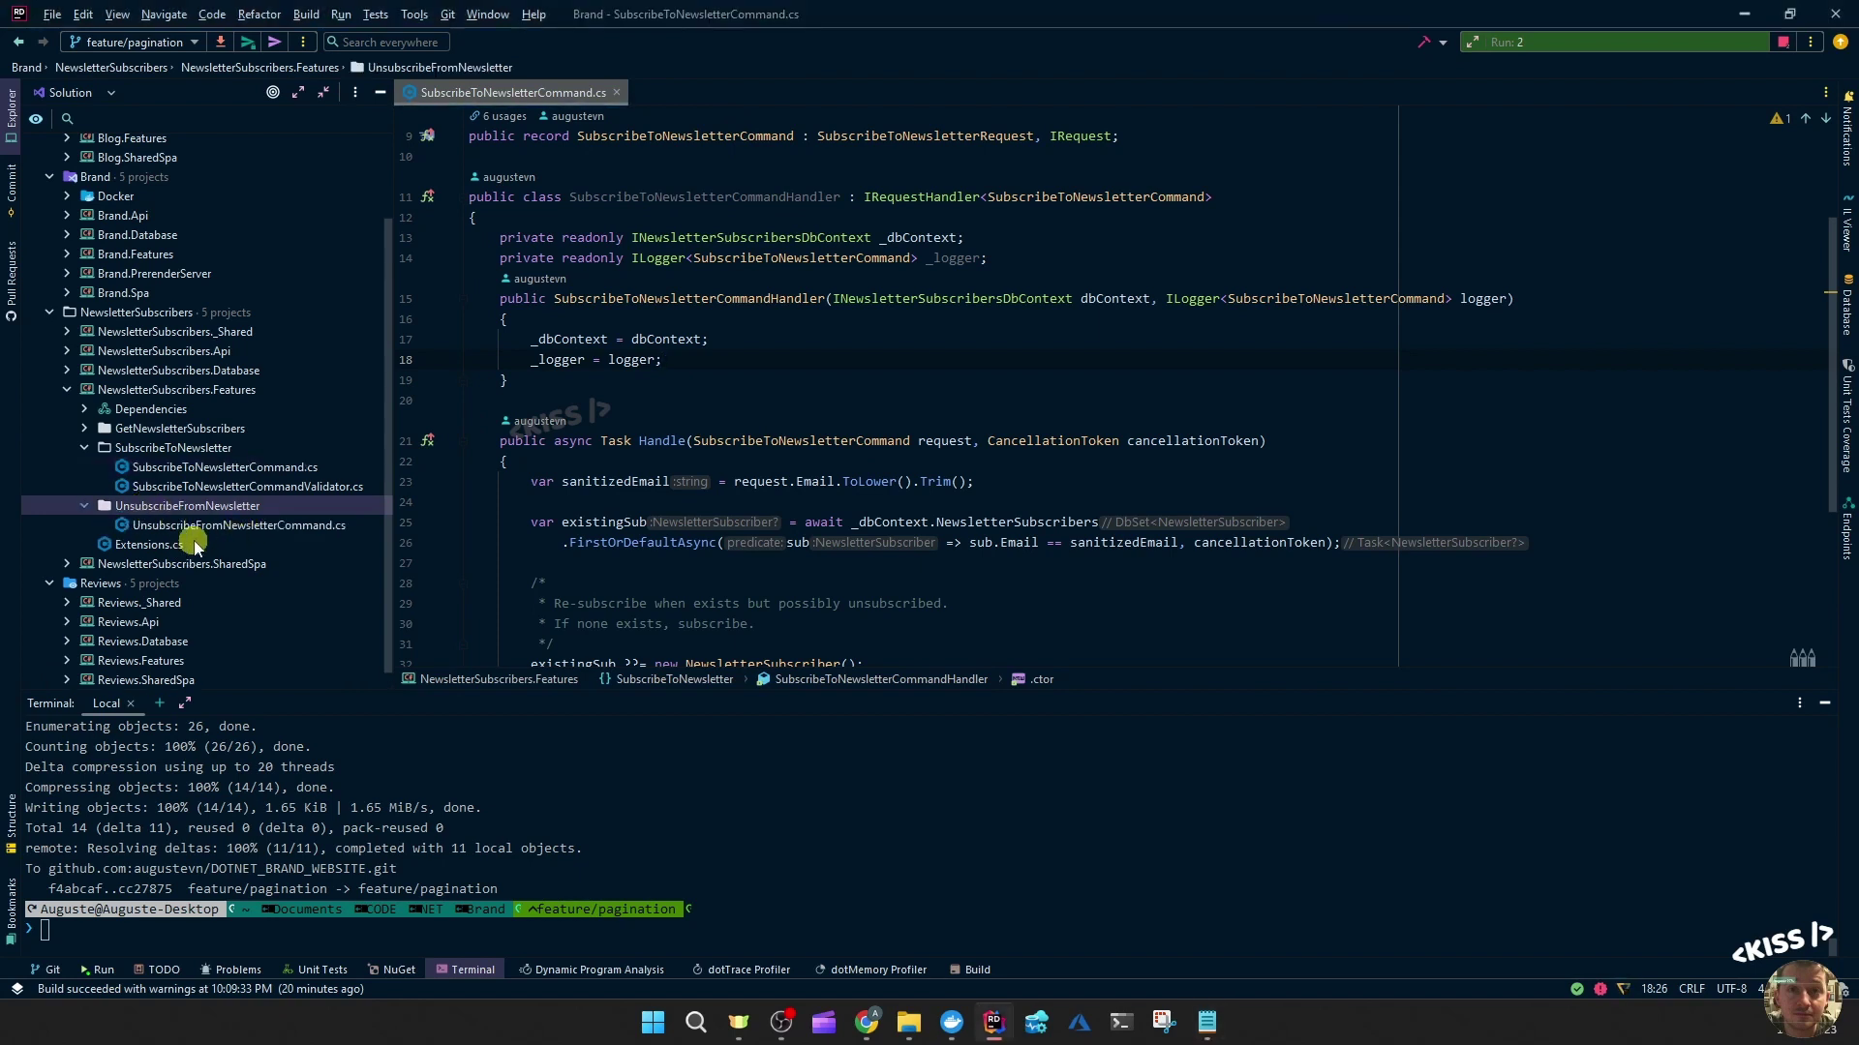
pyautogui.click(774, 343)
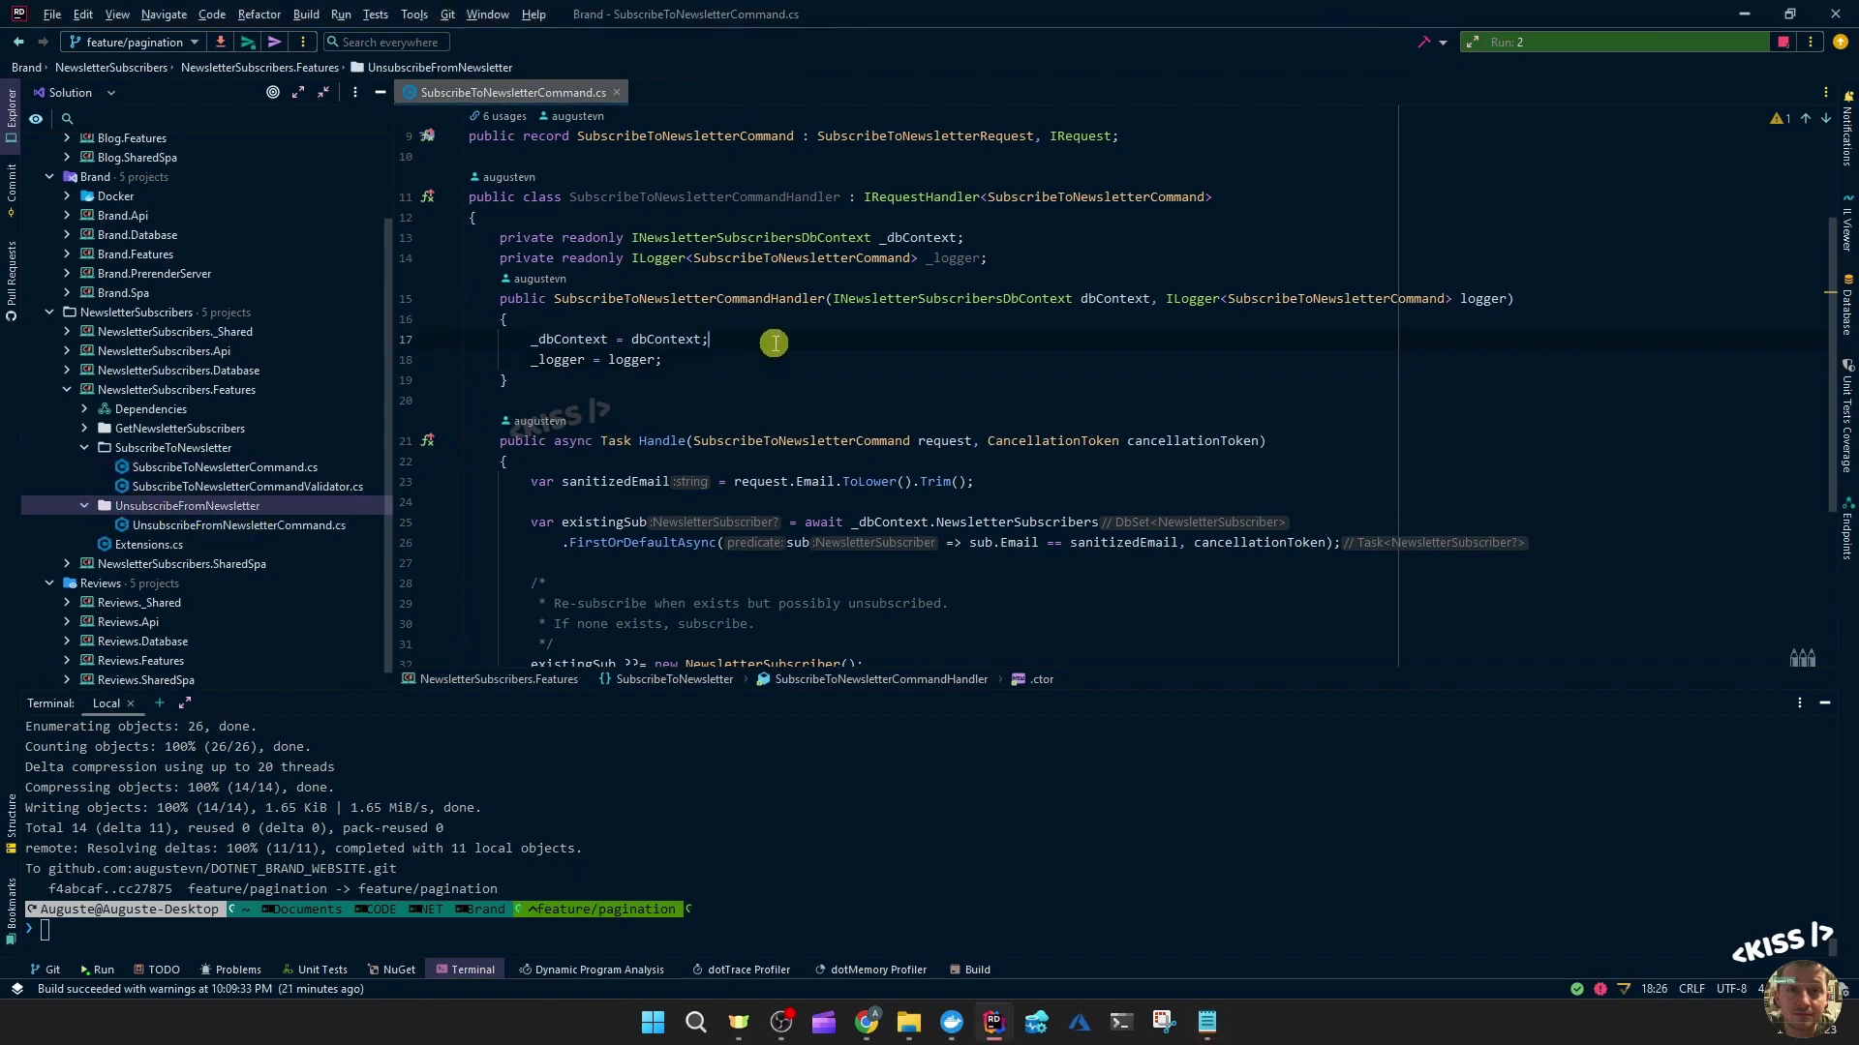
pyautogui.scroll(-3, 774, 343)
pyautogui.scroll(-3, 872, 363)
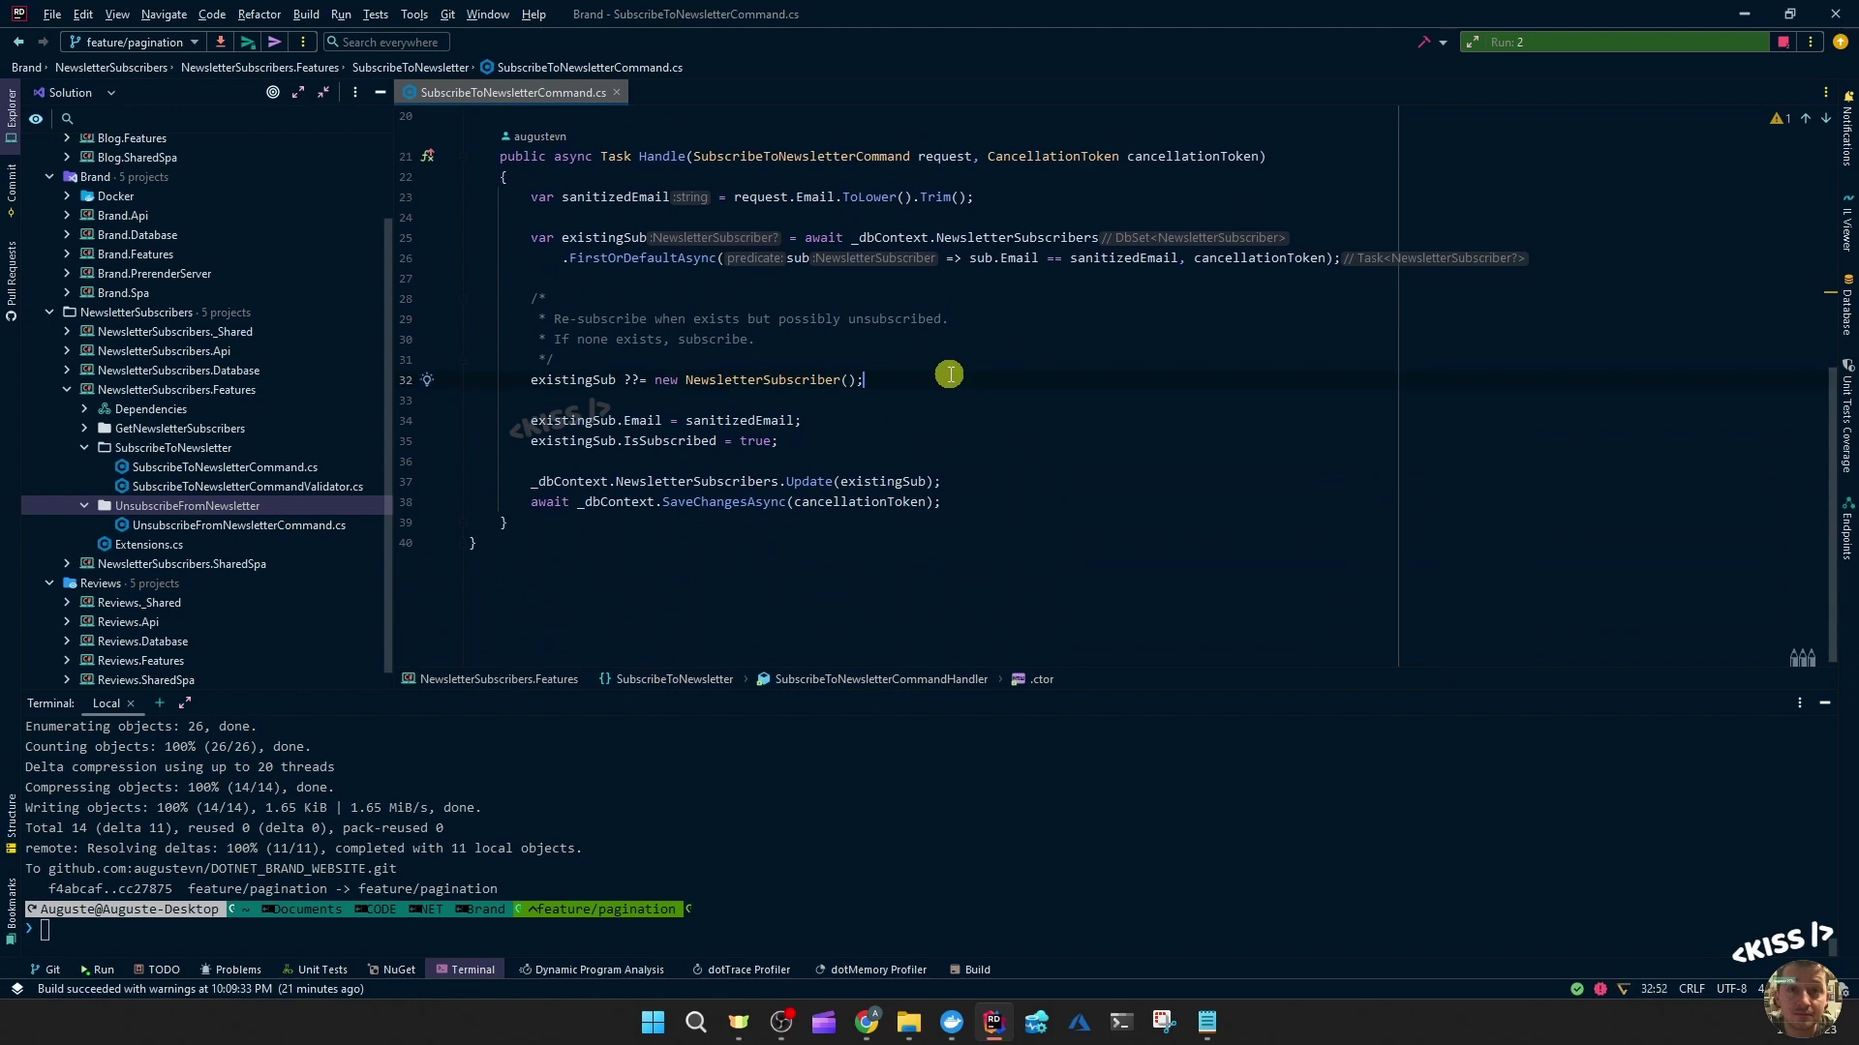
pyautogui.moveTo(537, 291); pyautogui.dragTo(872, 381)
pyautogui.click(944, 414)
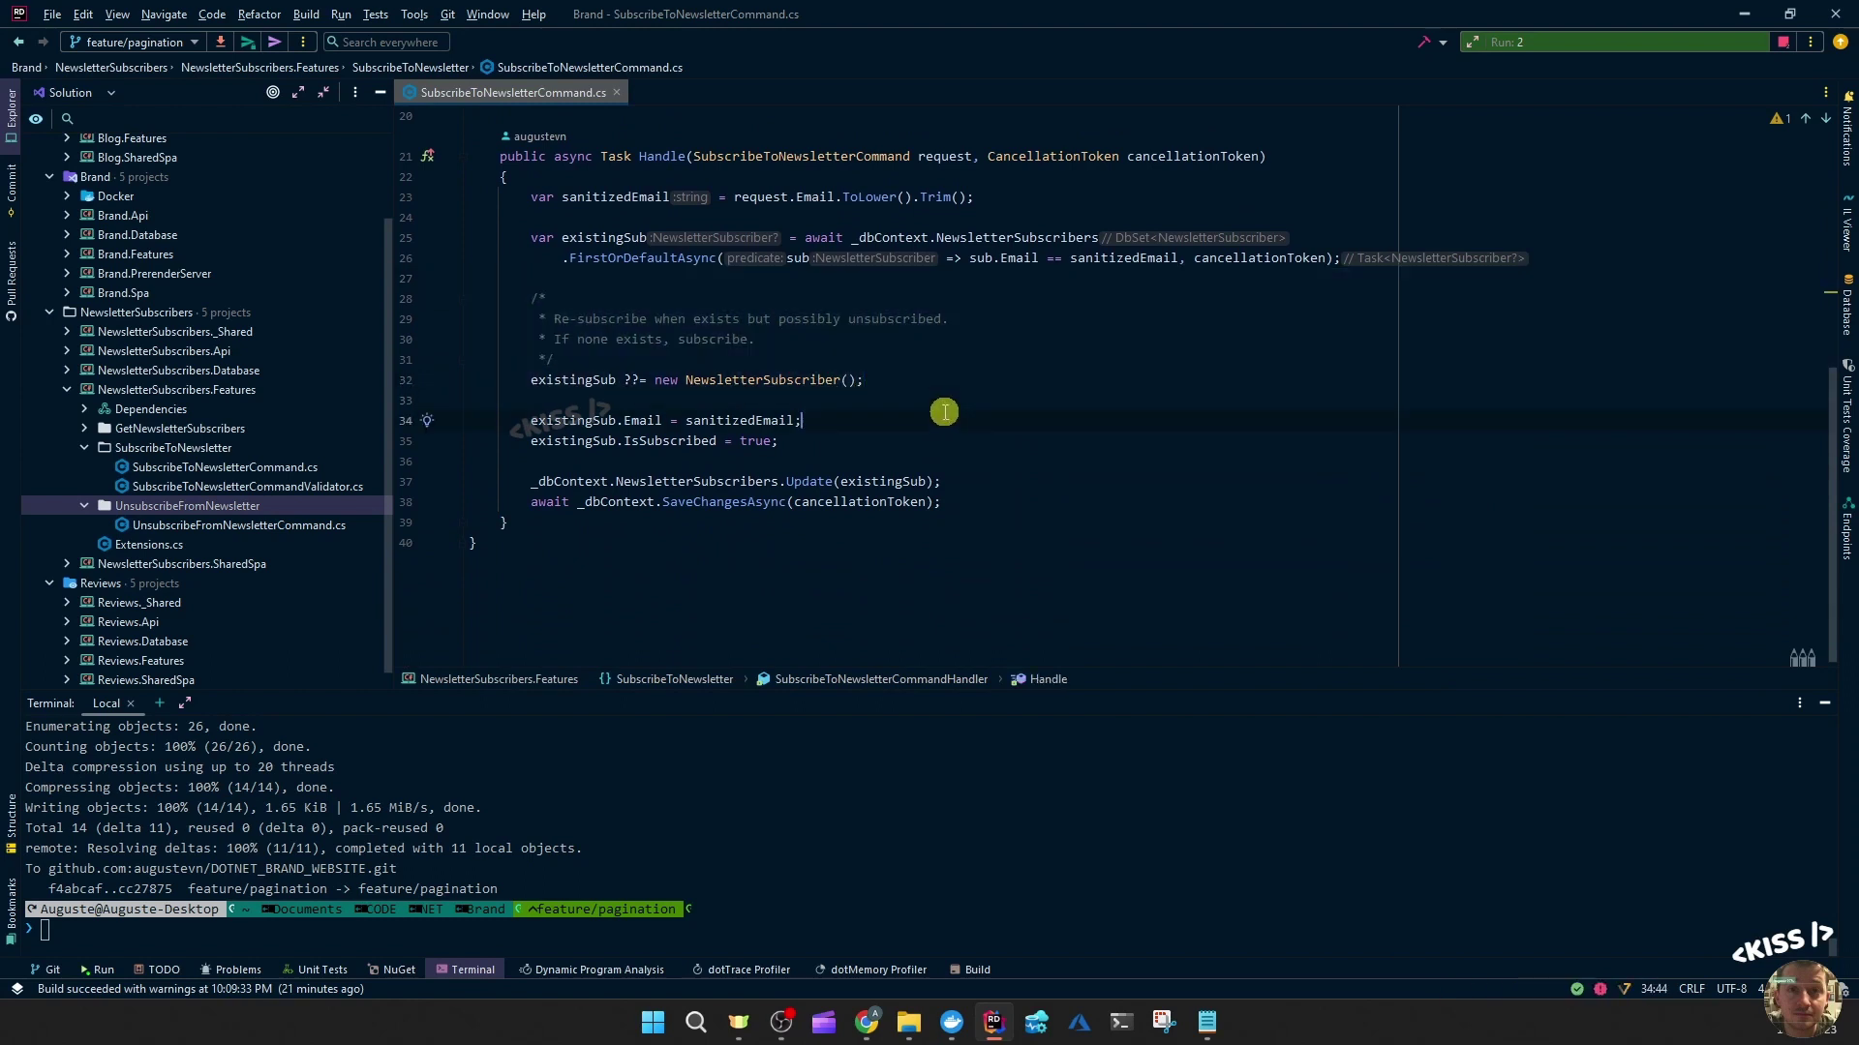
pyautogui.click(910, 380)
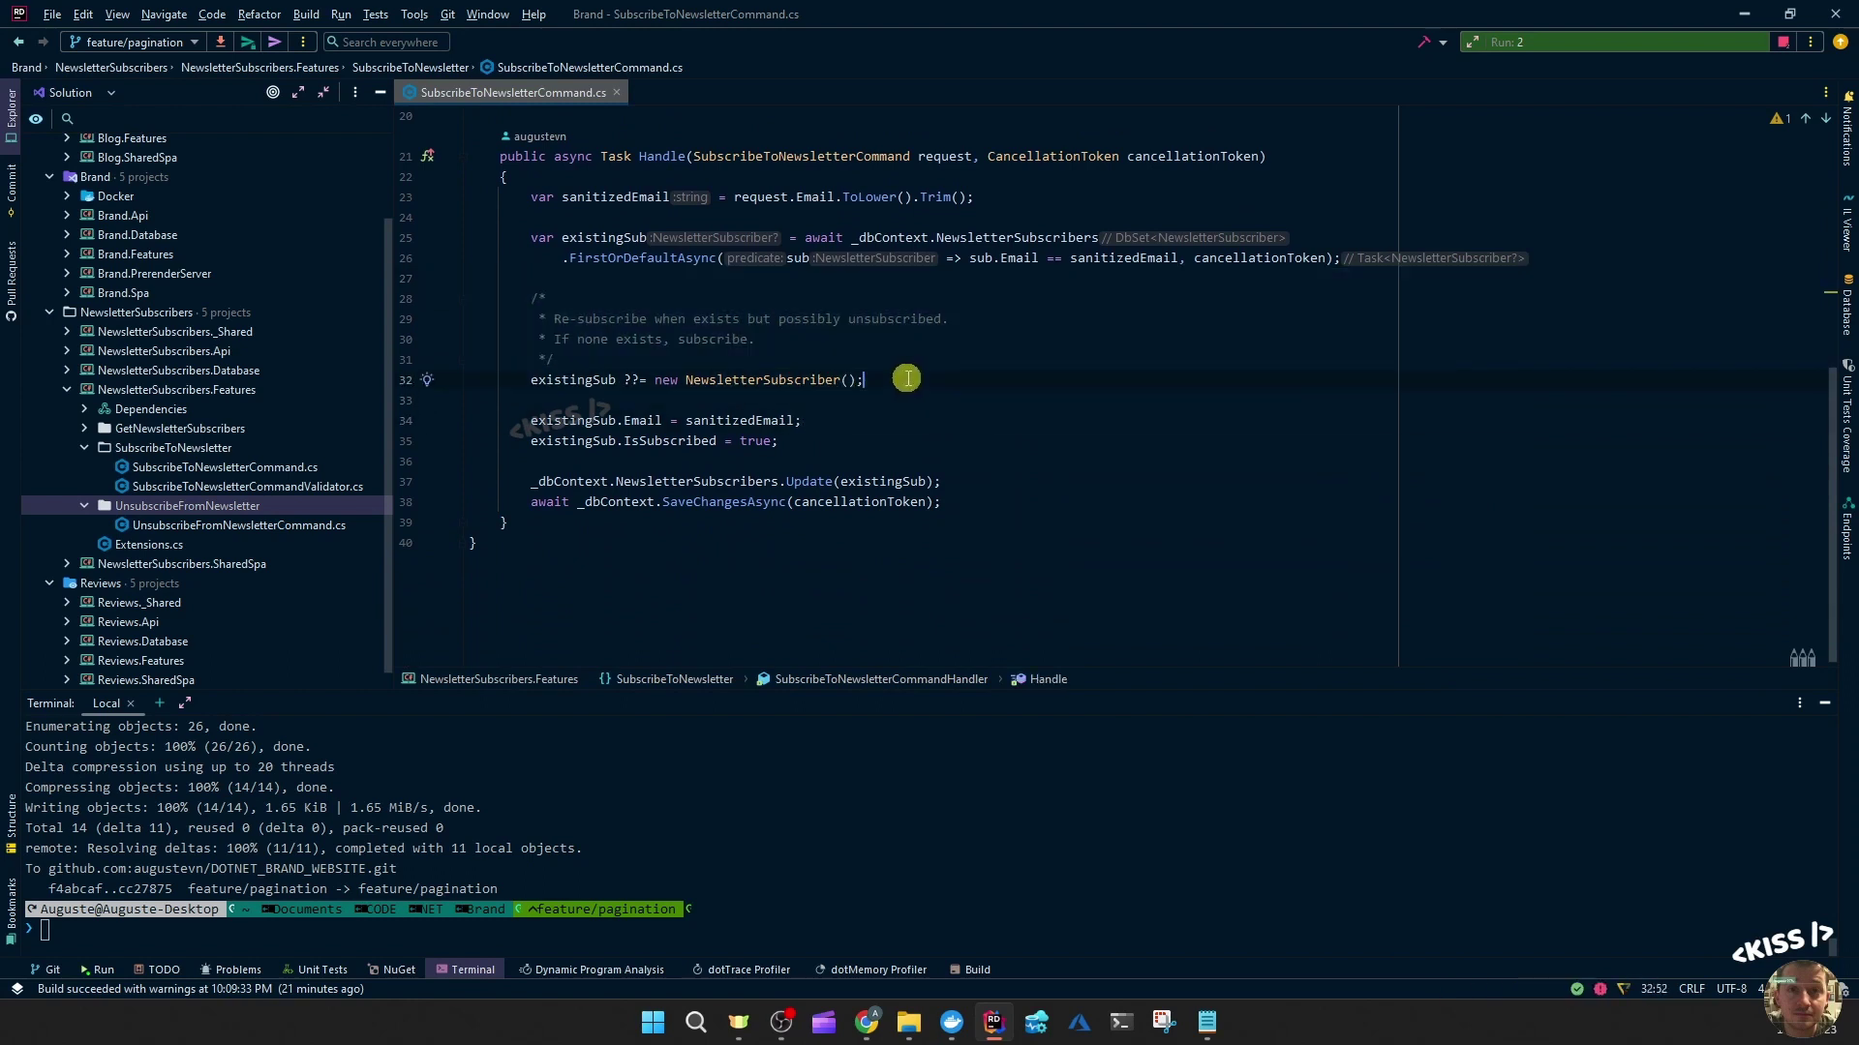
pyautogui.click(597, 282)
pyautogui.doubleClick(617, 236)
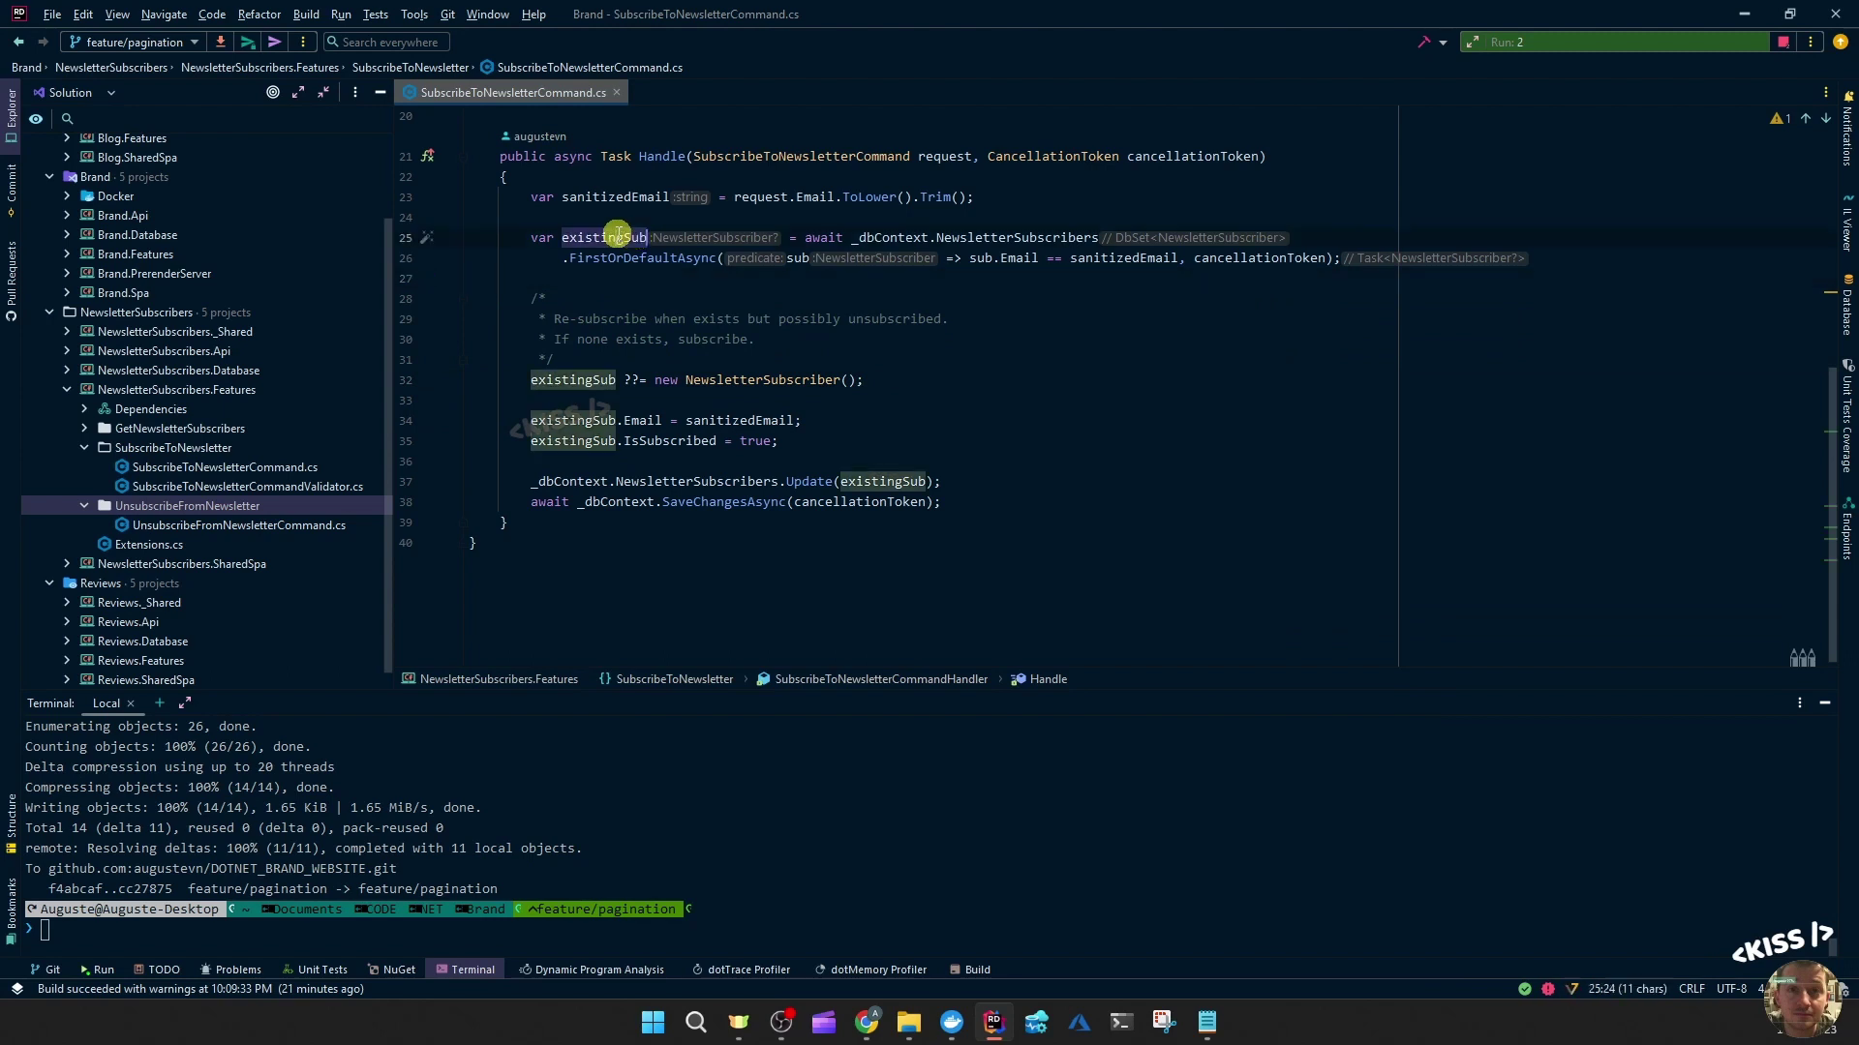
pyautogui.click(602, 300)
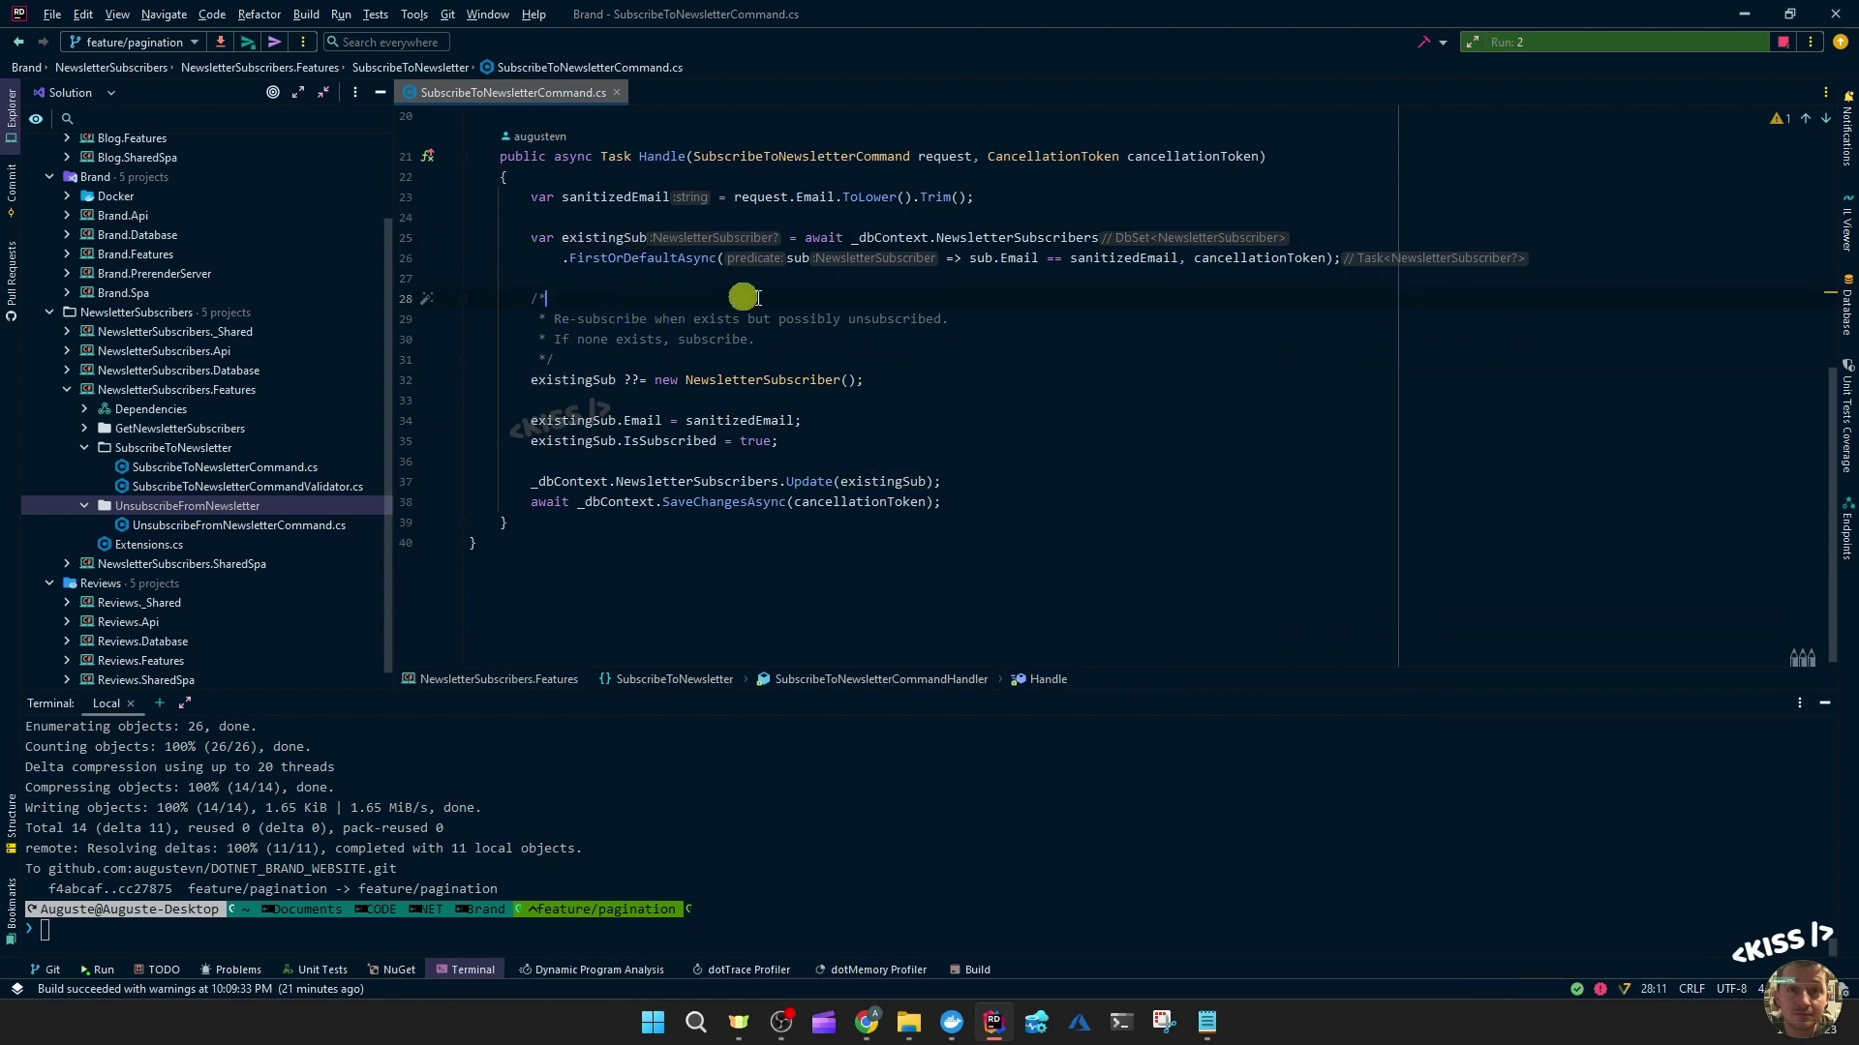
pyautogui.doubleClick(567, 380)
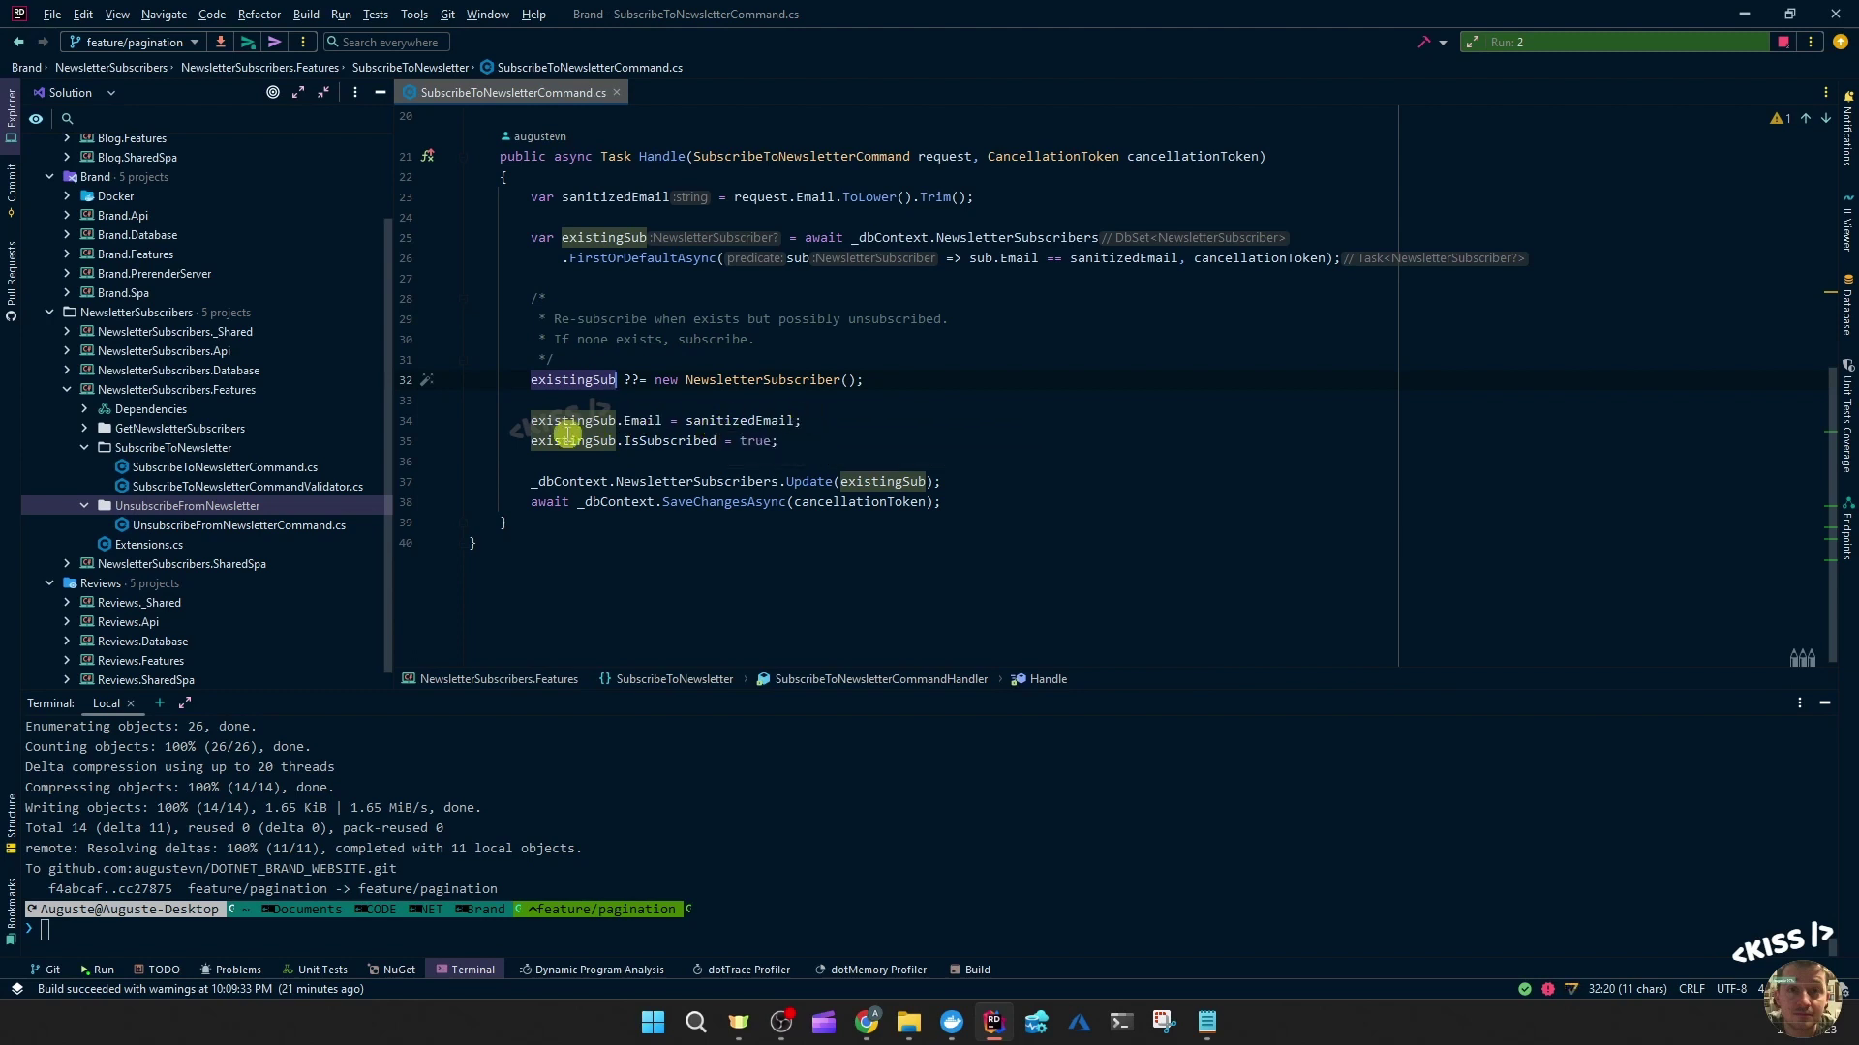
# - Review the email and IsSubscribed assignments and the email-match condition in the subscriber lookup
pyautogui.click(843, 422)
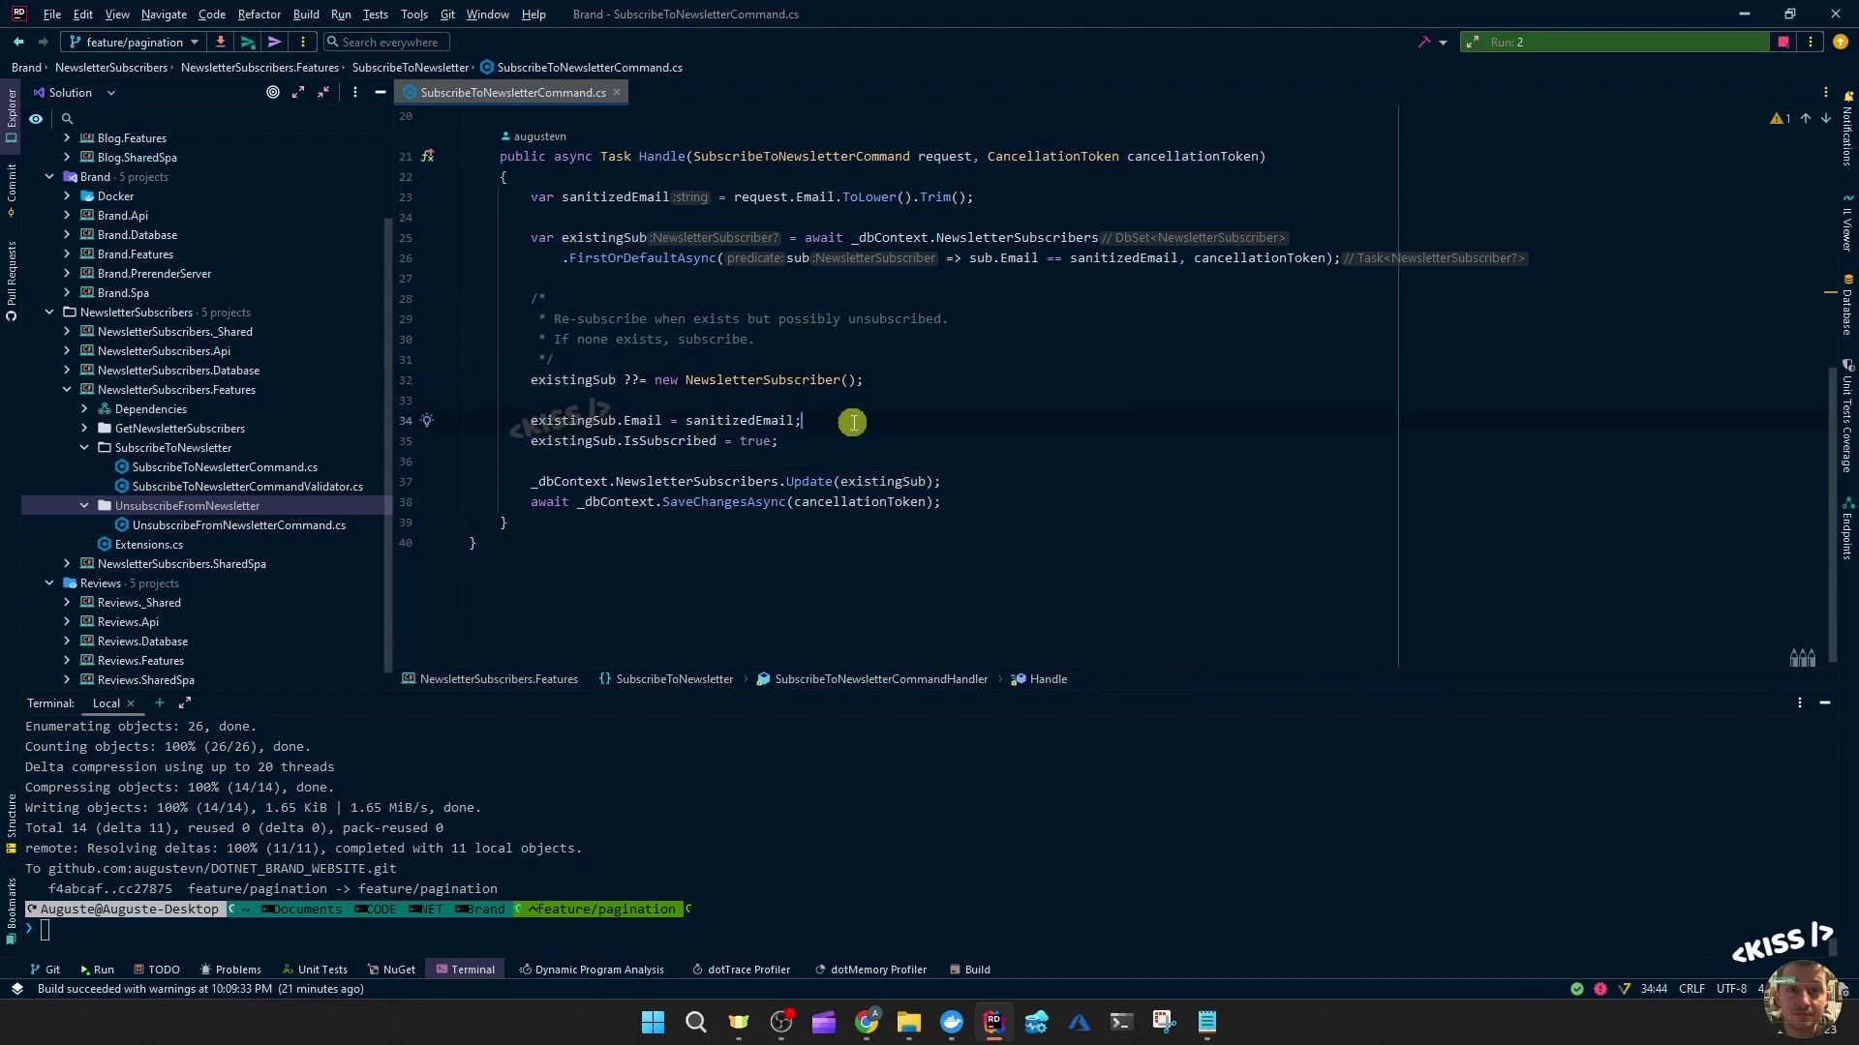
pyautogui.click(535, 422)
pyautogui.moveTo(532, 422); pyautogui.dragTo(900, 425)
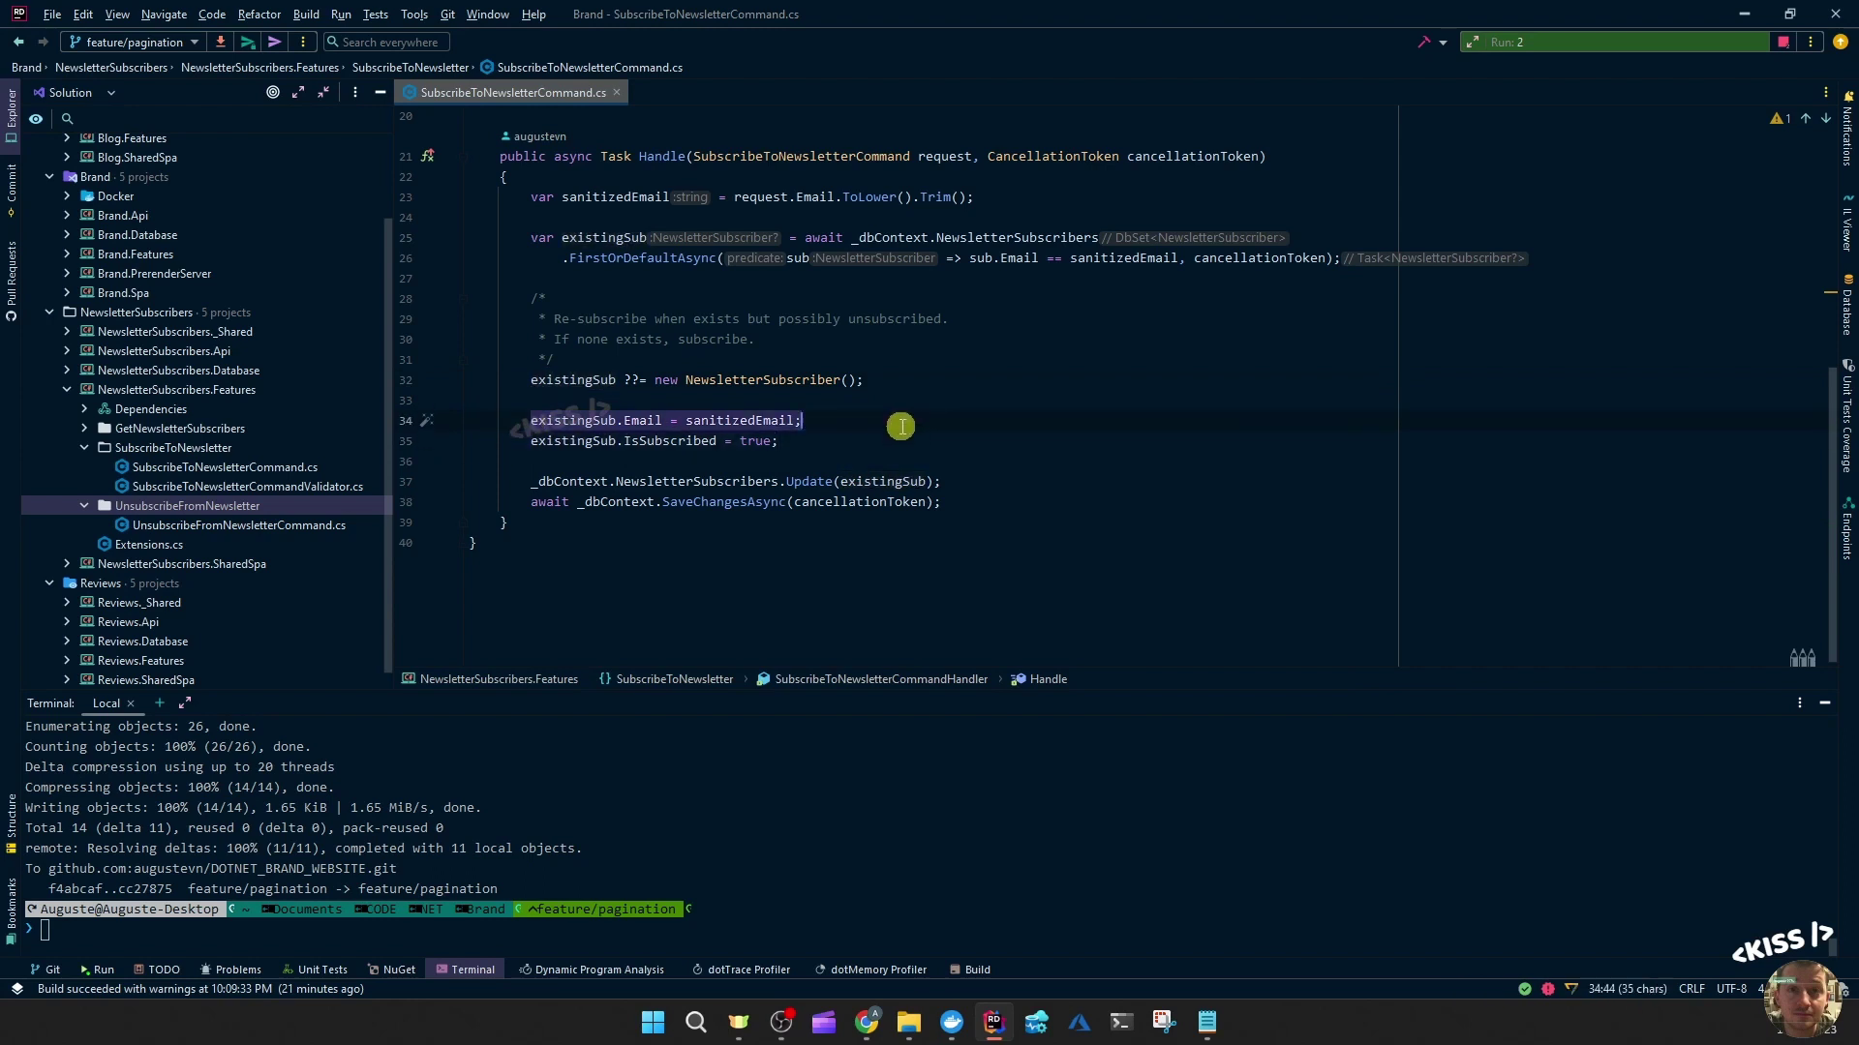
pyautogui.click(901, 425)
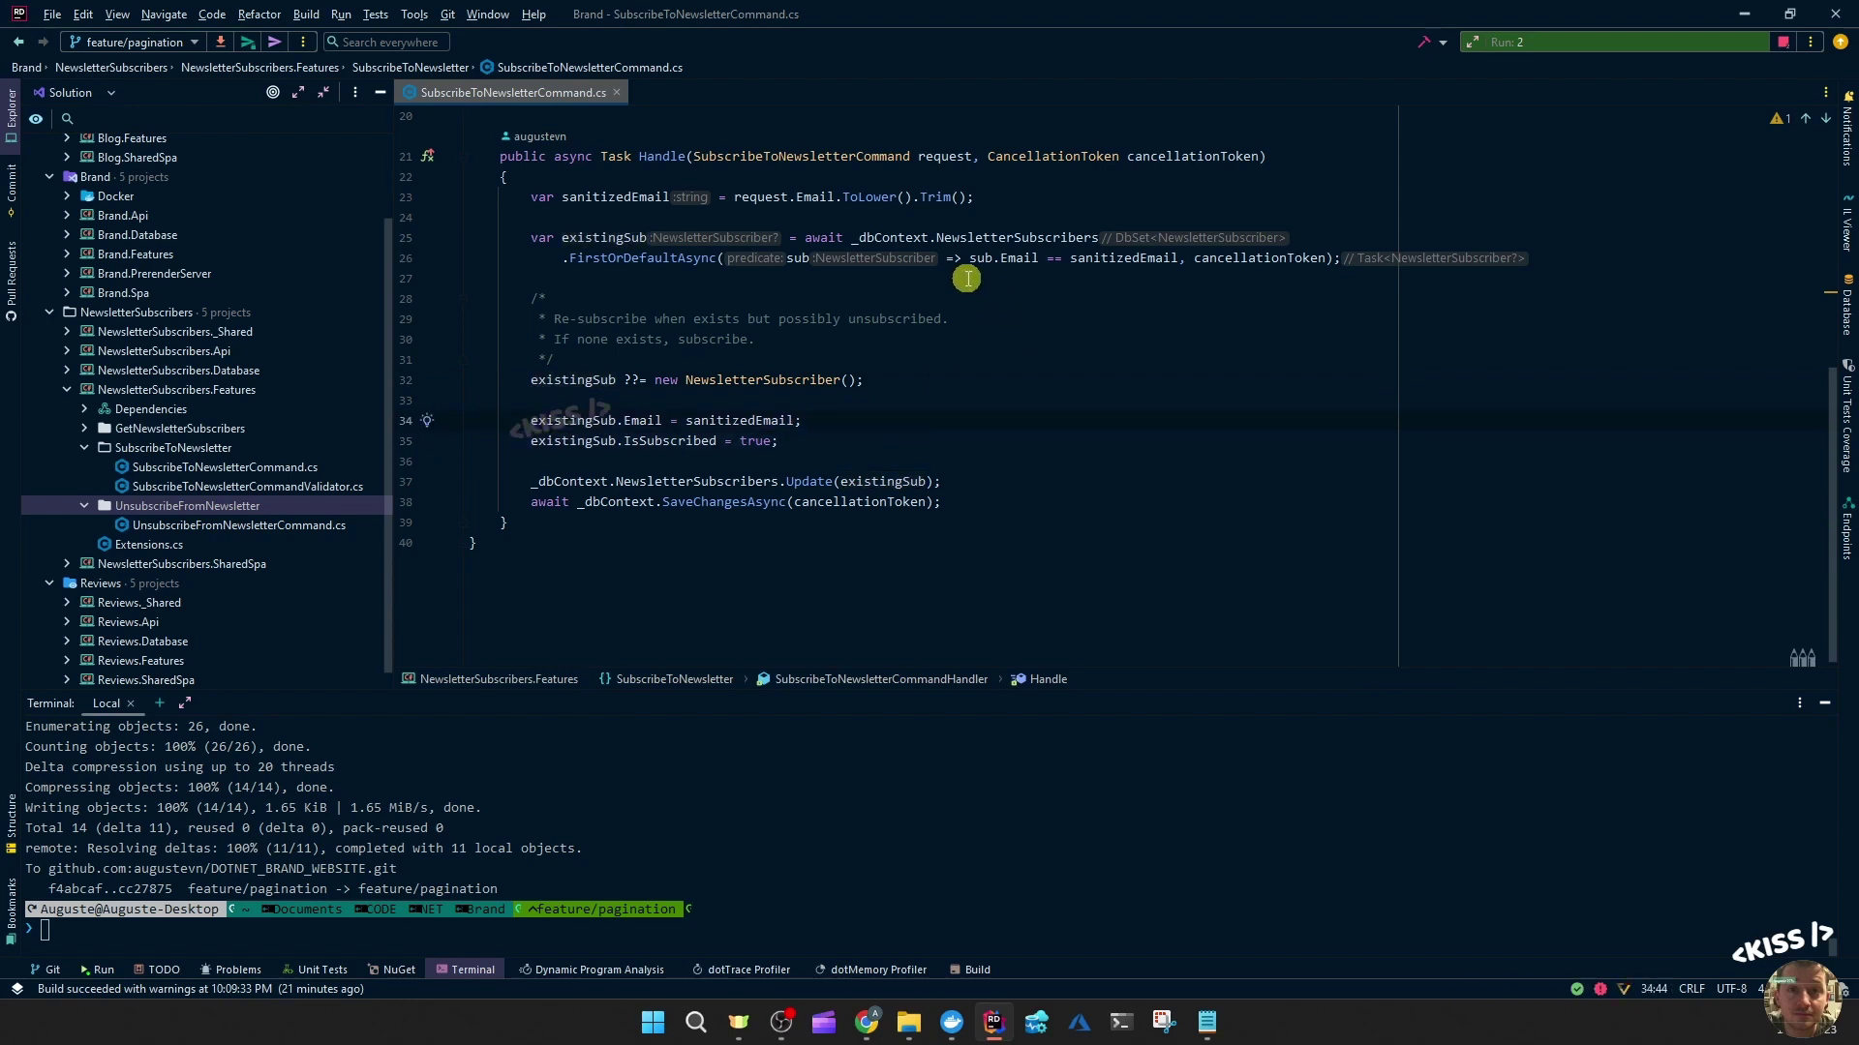
pyautogui.moveTo(970, 261); pyautogui.dragTo(1179, 253)
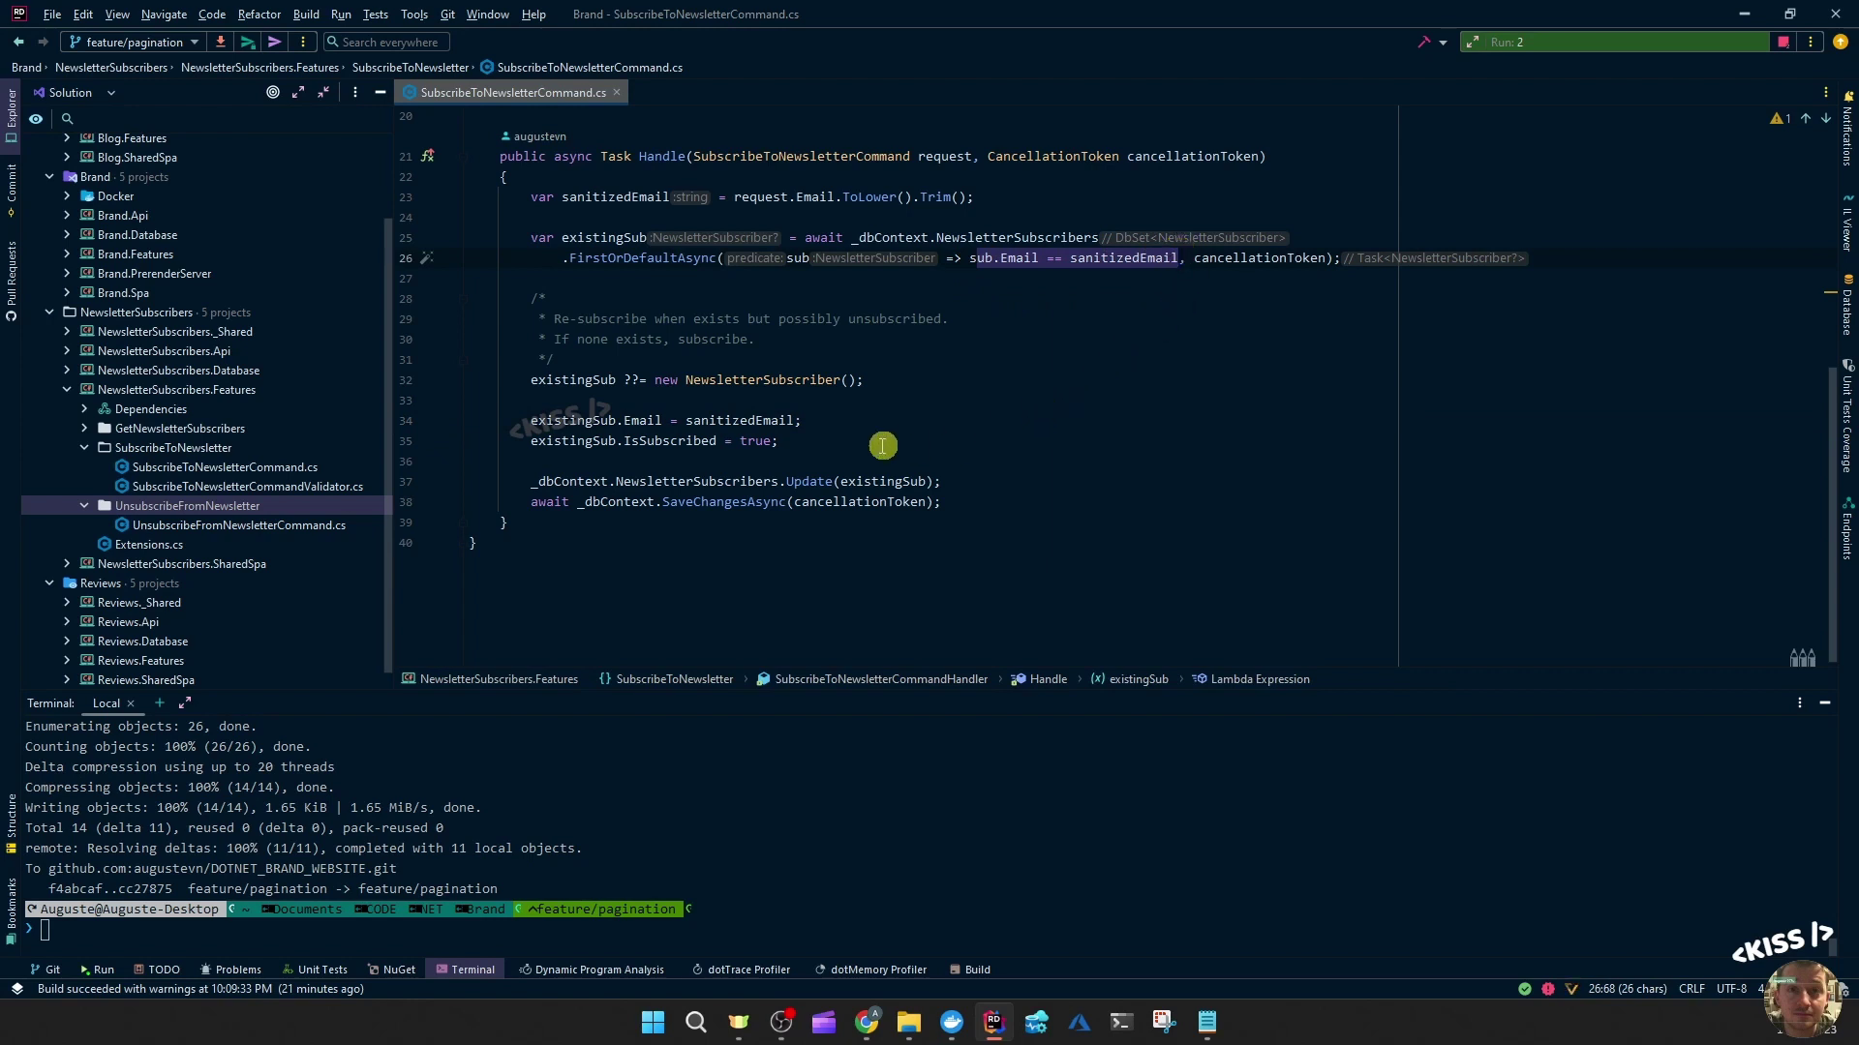
pyautogui.click(769, 450)
pyautogui.doubleClick(654, 443)
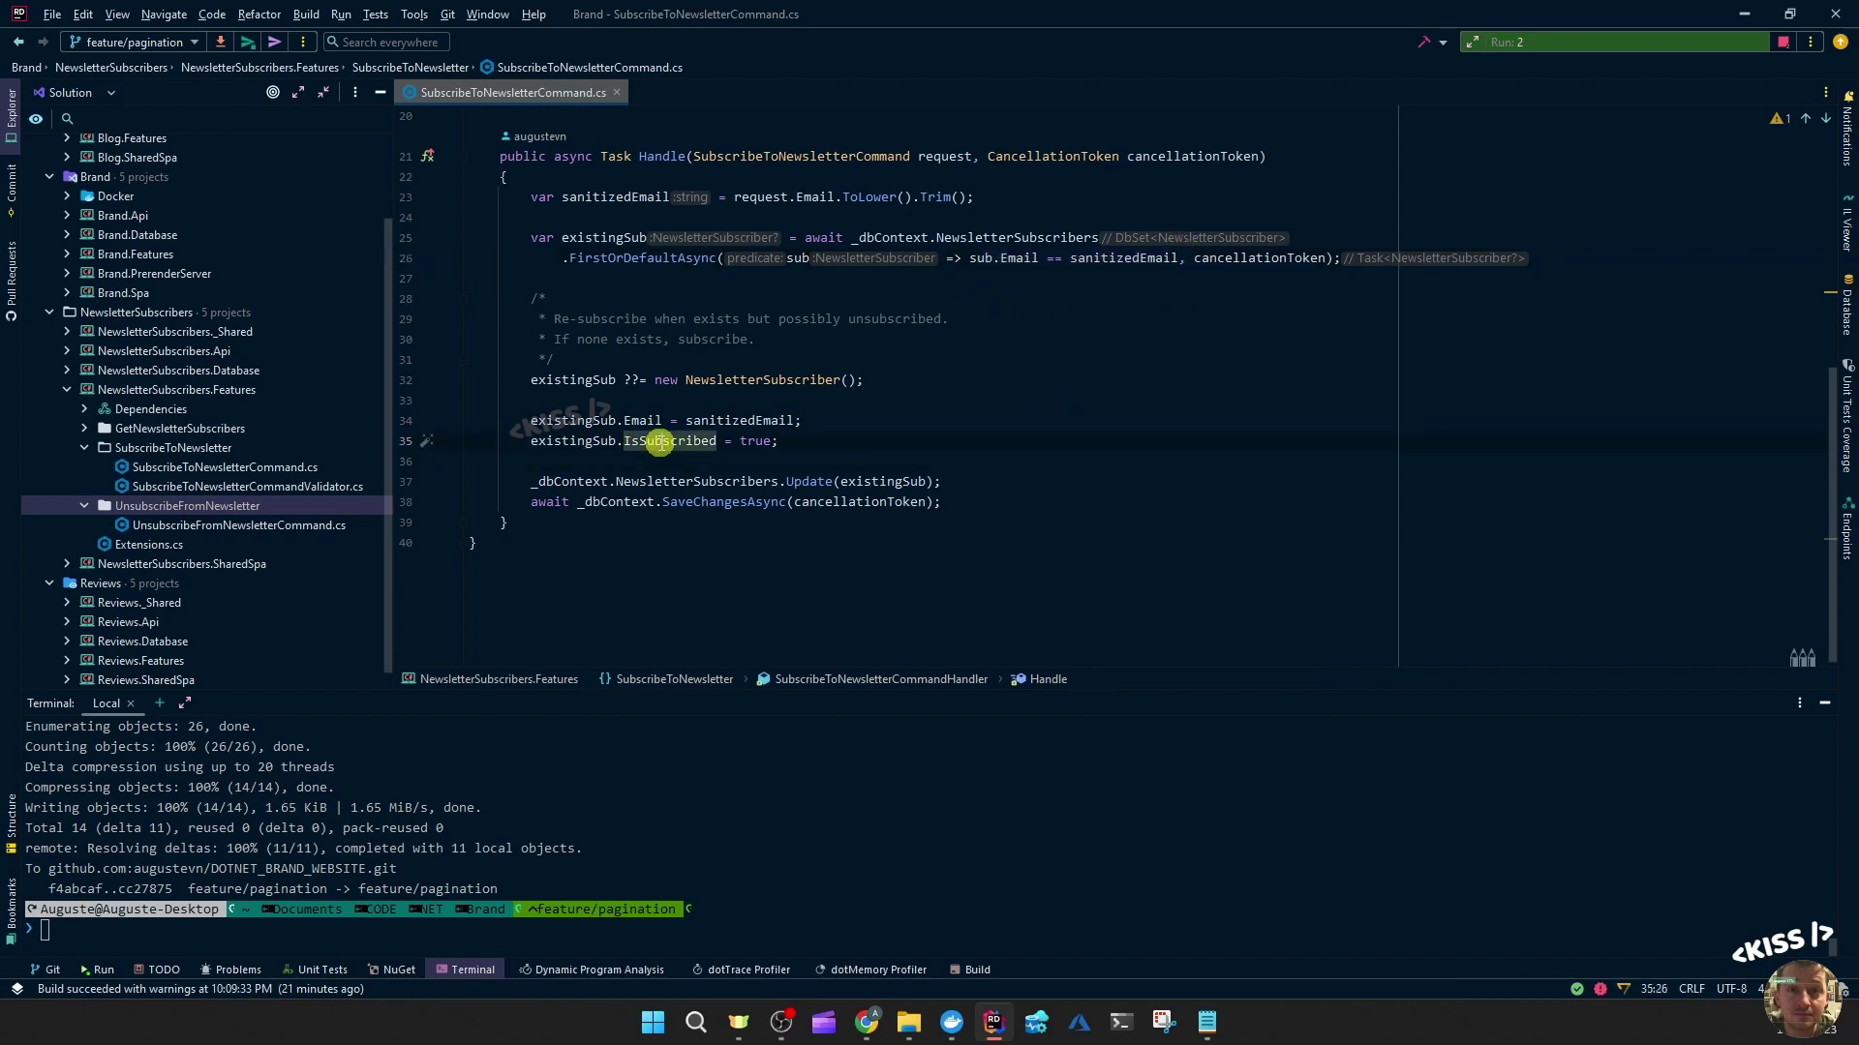
pyautogui.click(819, 407)
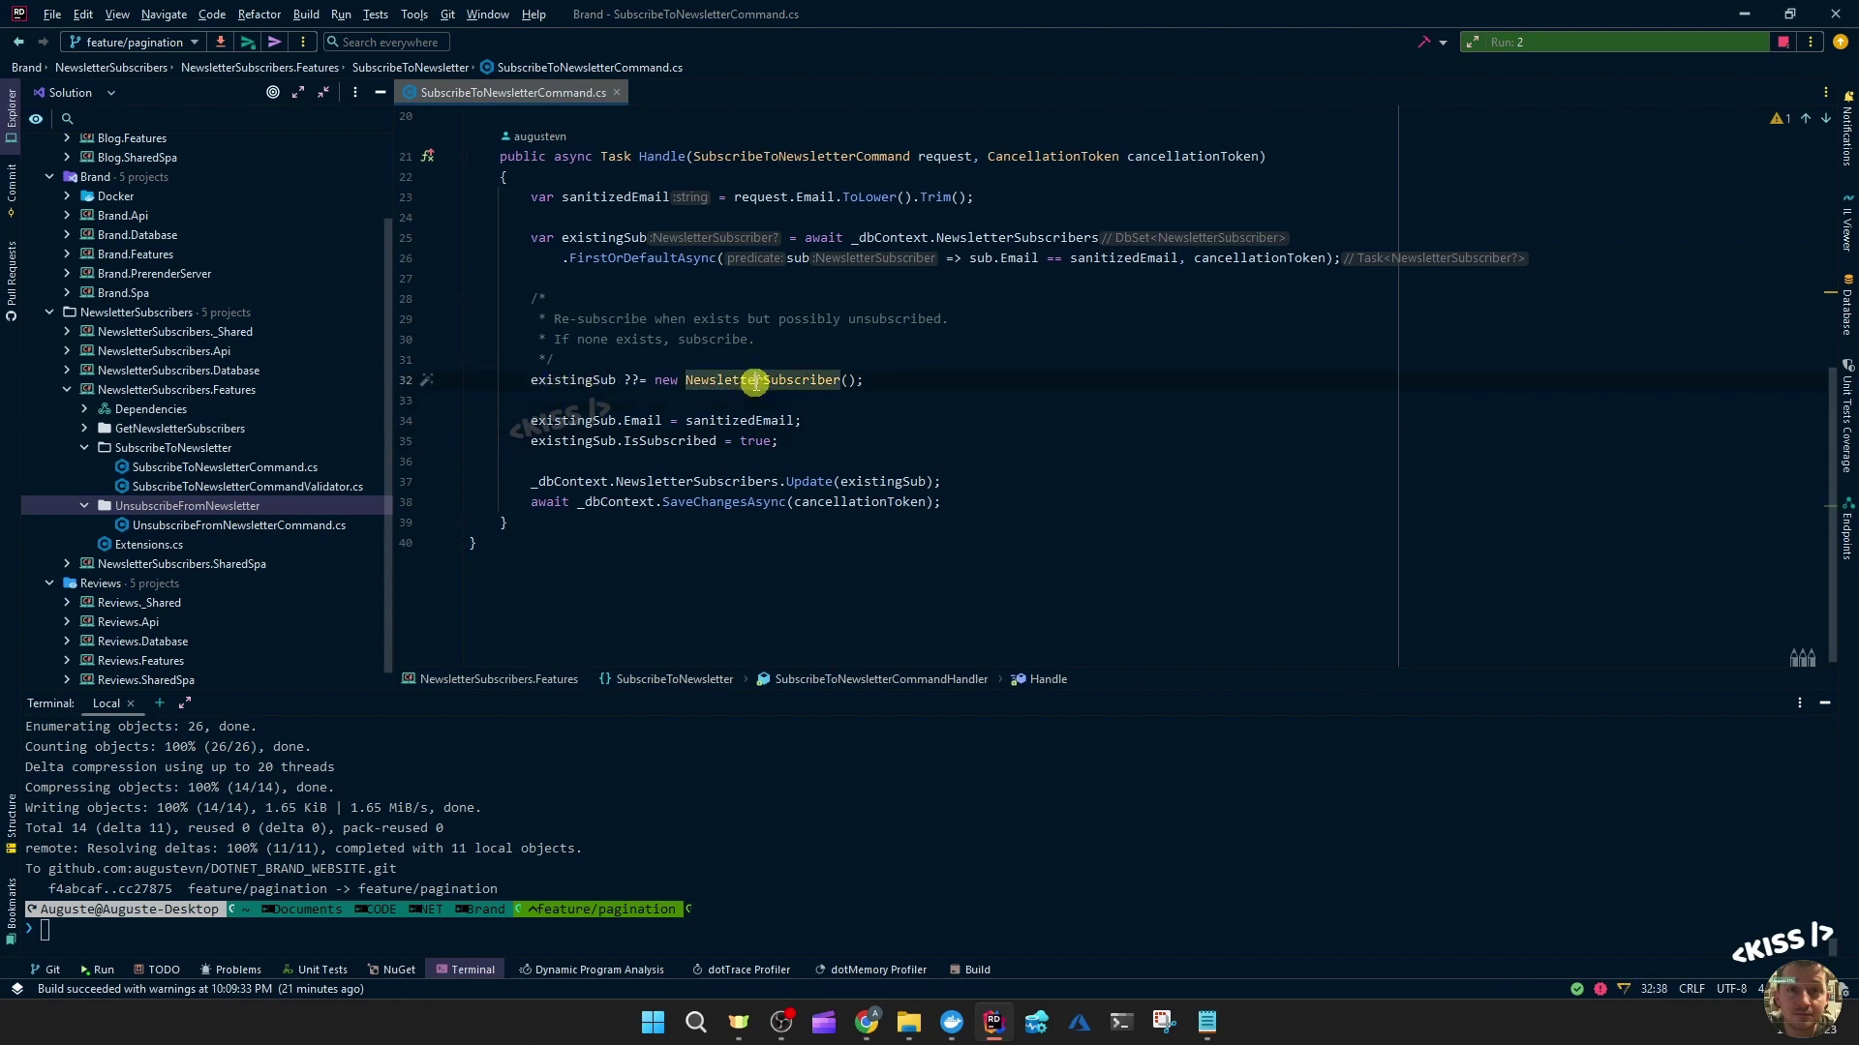
pyautogui.moveTo(592, 419); pyautogui.dragTo(751, 440)
pyautogui.click(809, 421)
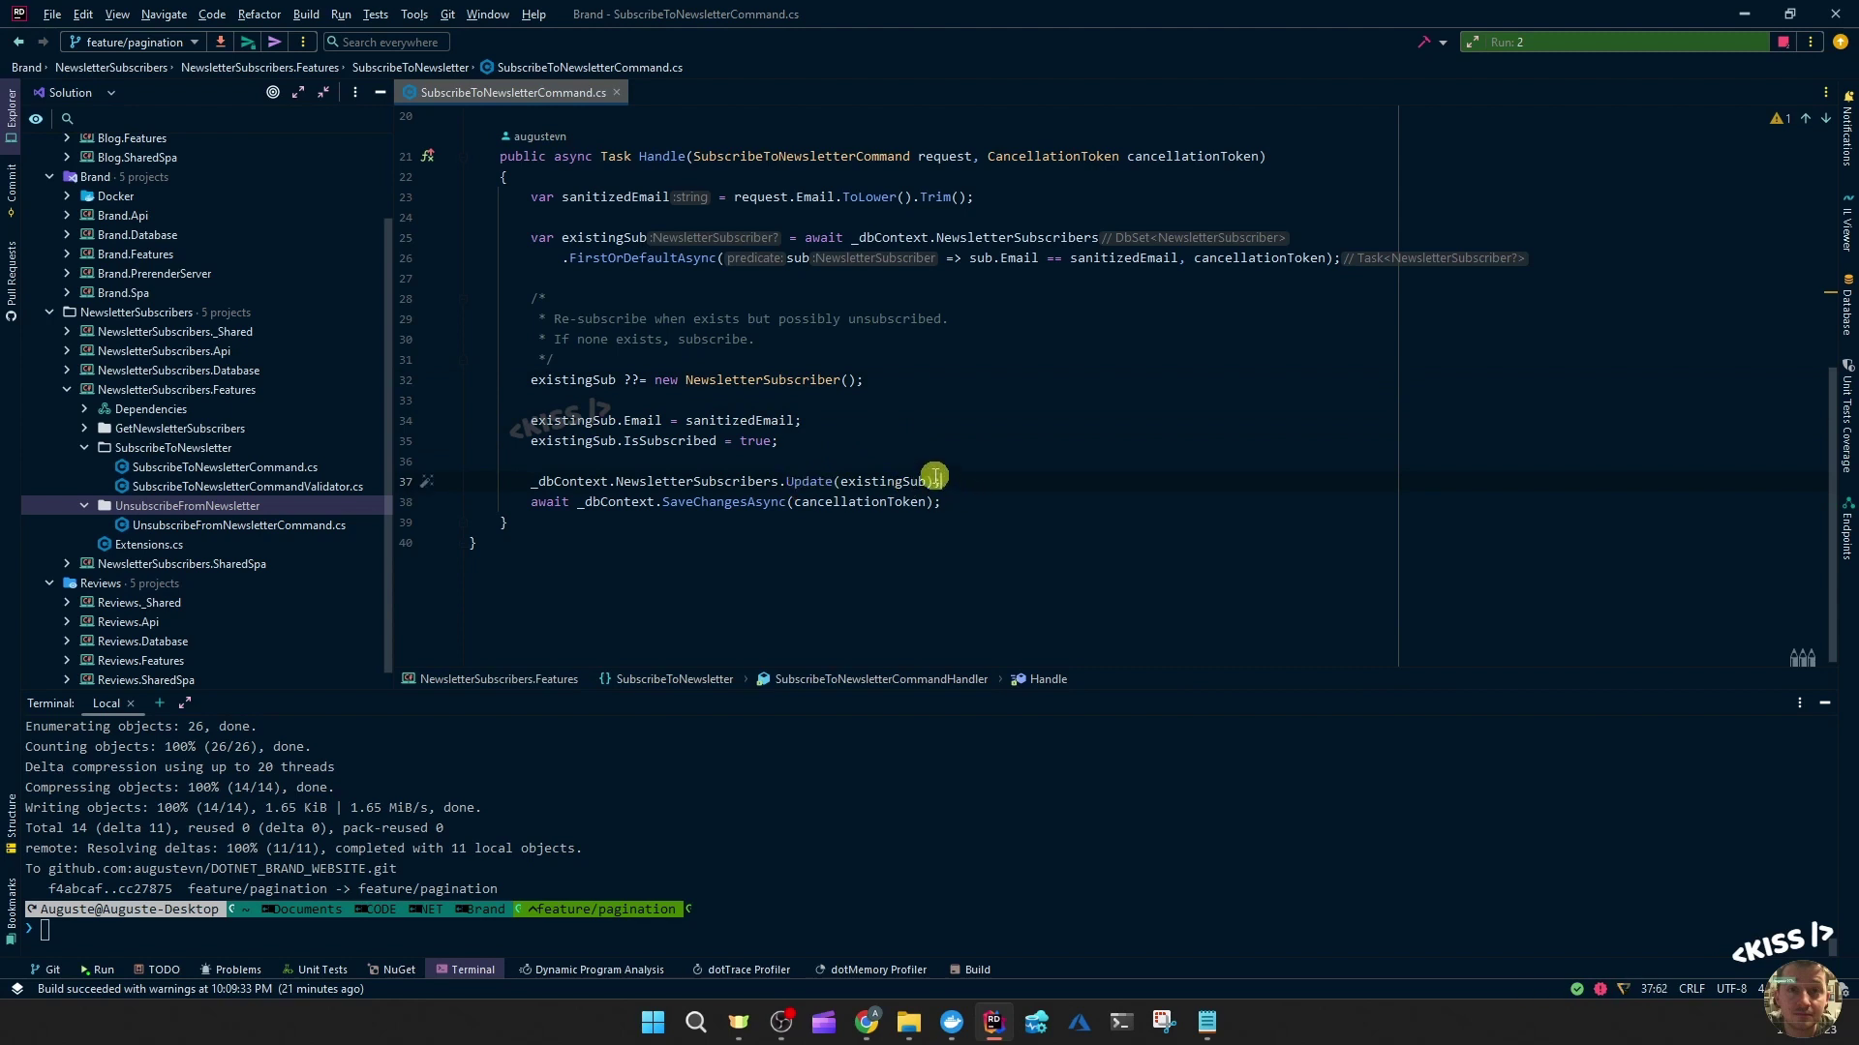
pyautogui.click(831, 440)
# - Trace existingSub, the NewsletterSubscriber type and the Update call in the handler
pyautogui.doubleClick(573, 379)
pyautogui.click(851, 440)
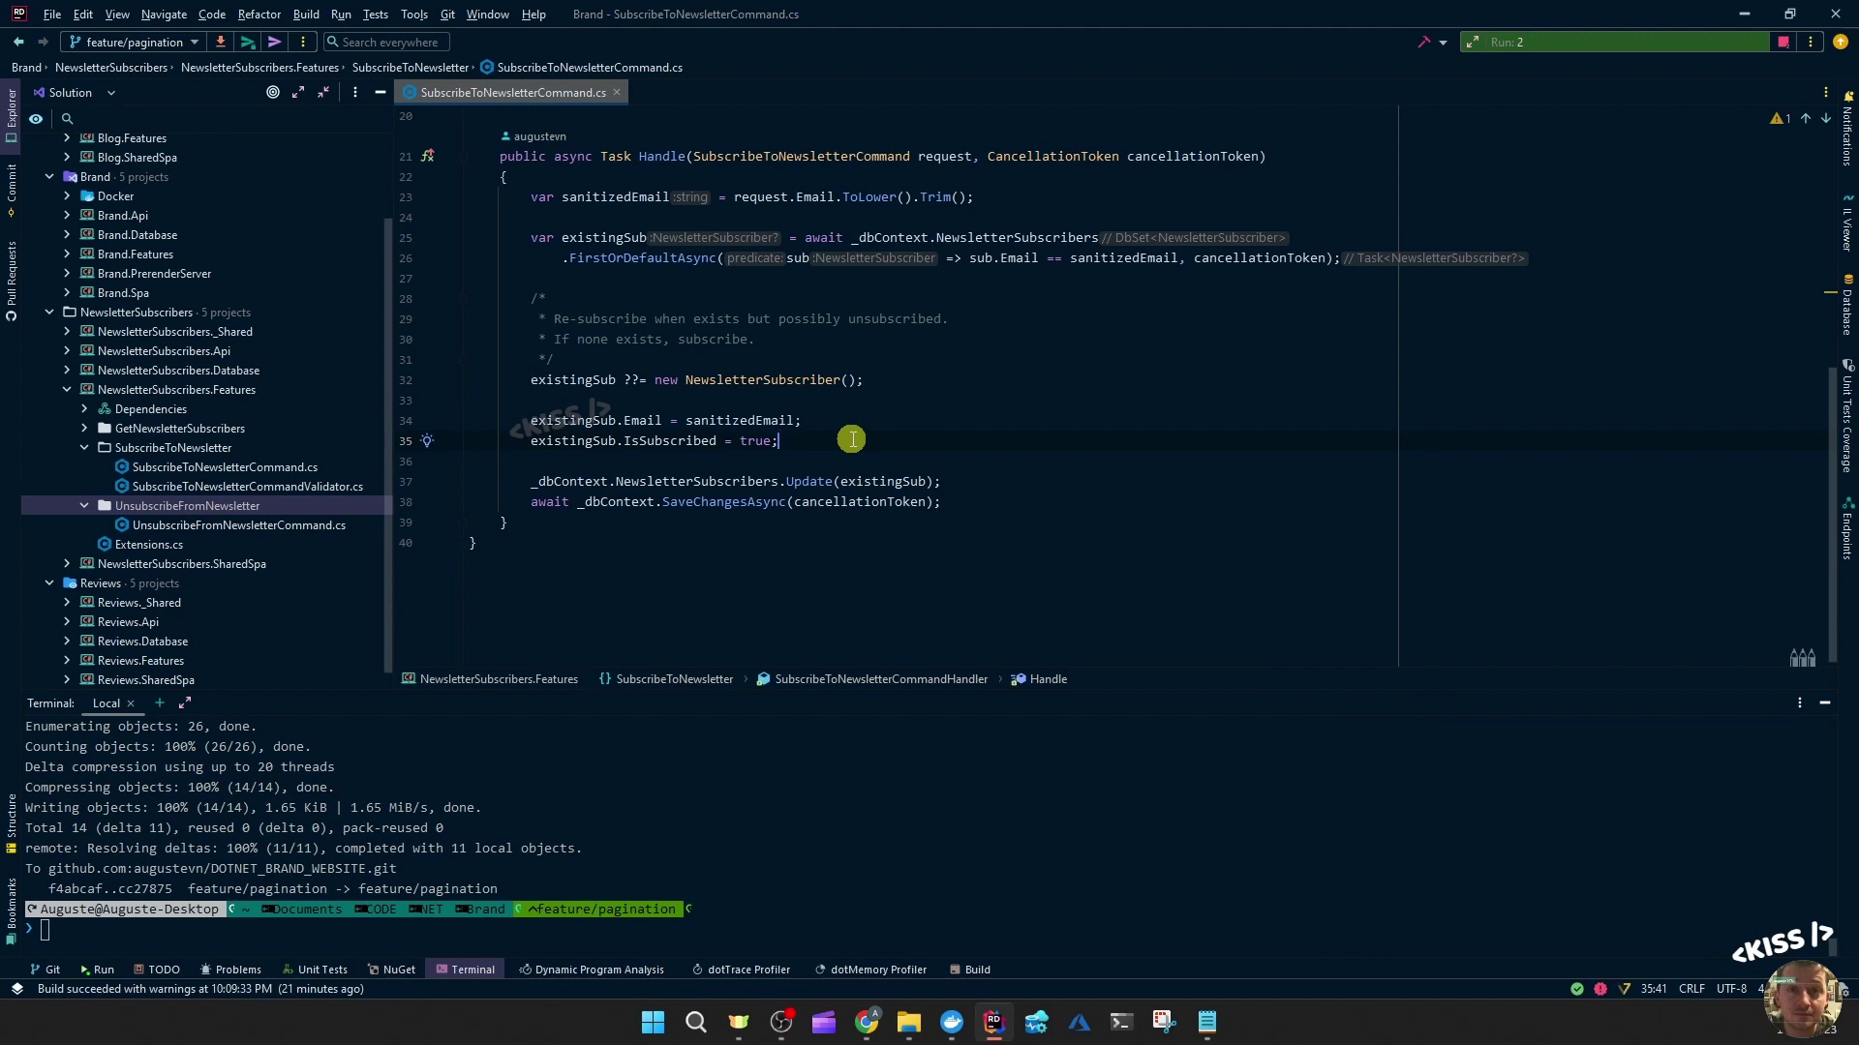
pyautogui.doubleClick(761, 379)
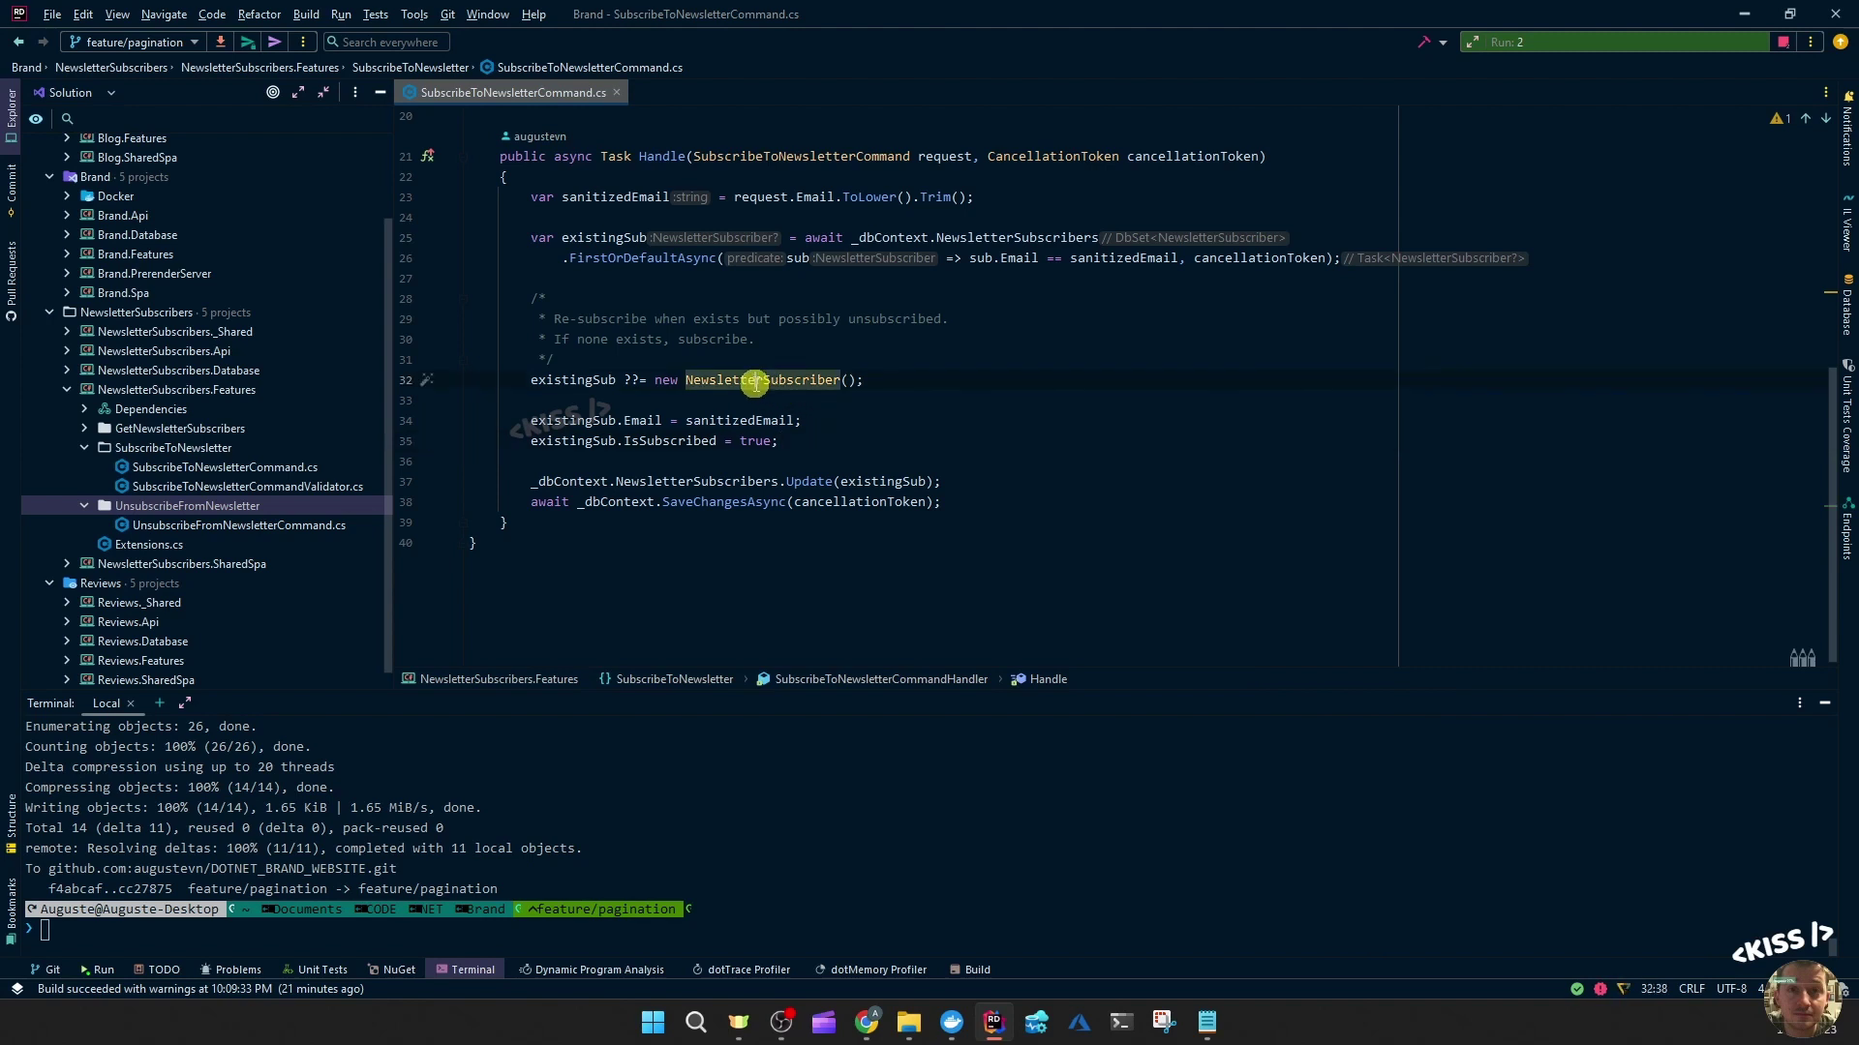
pyautogui.doubleClick(592, 379)
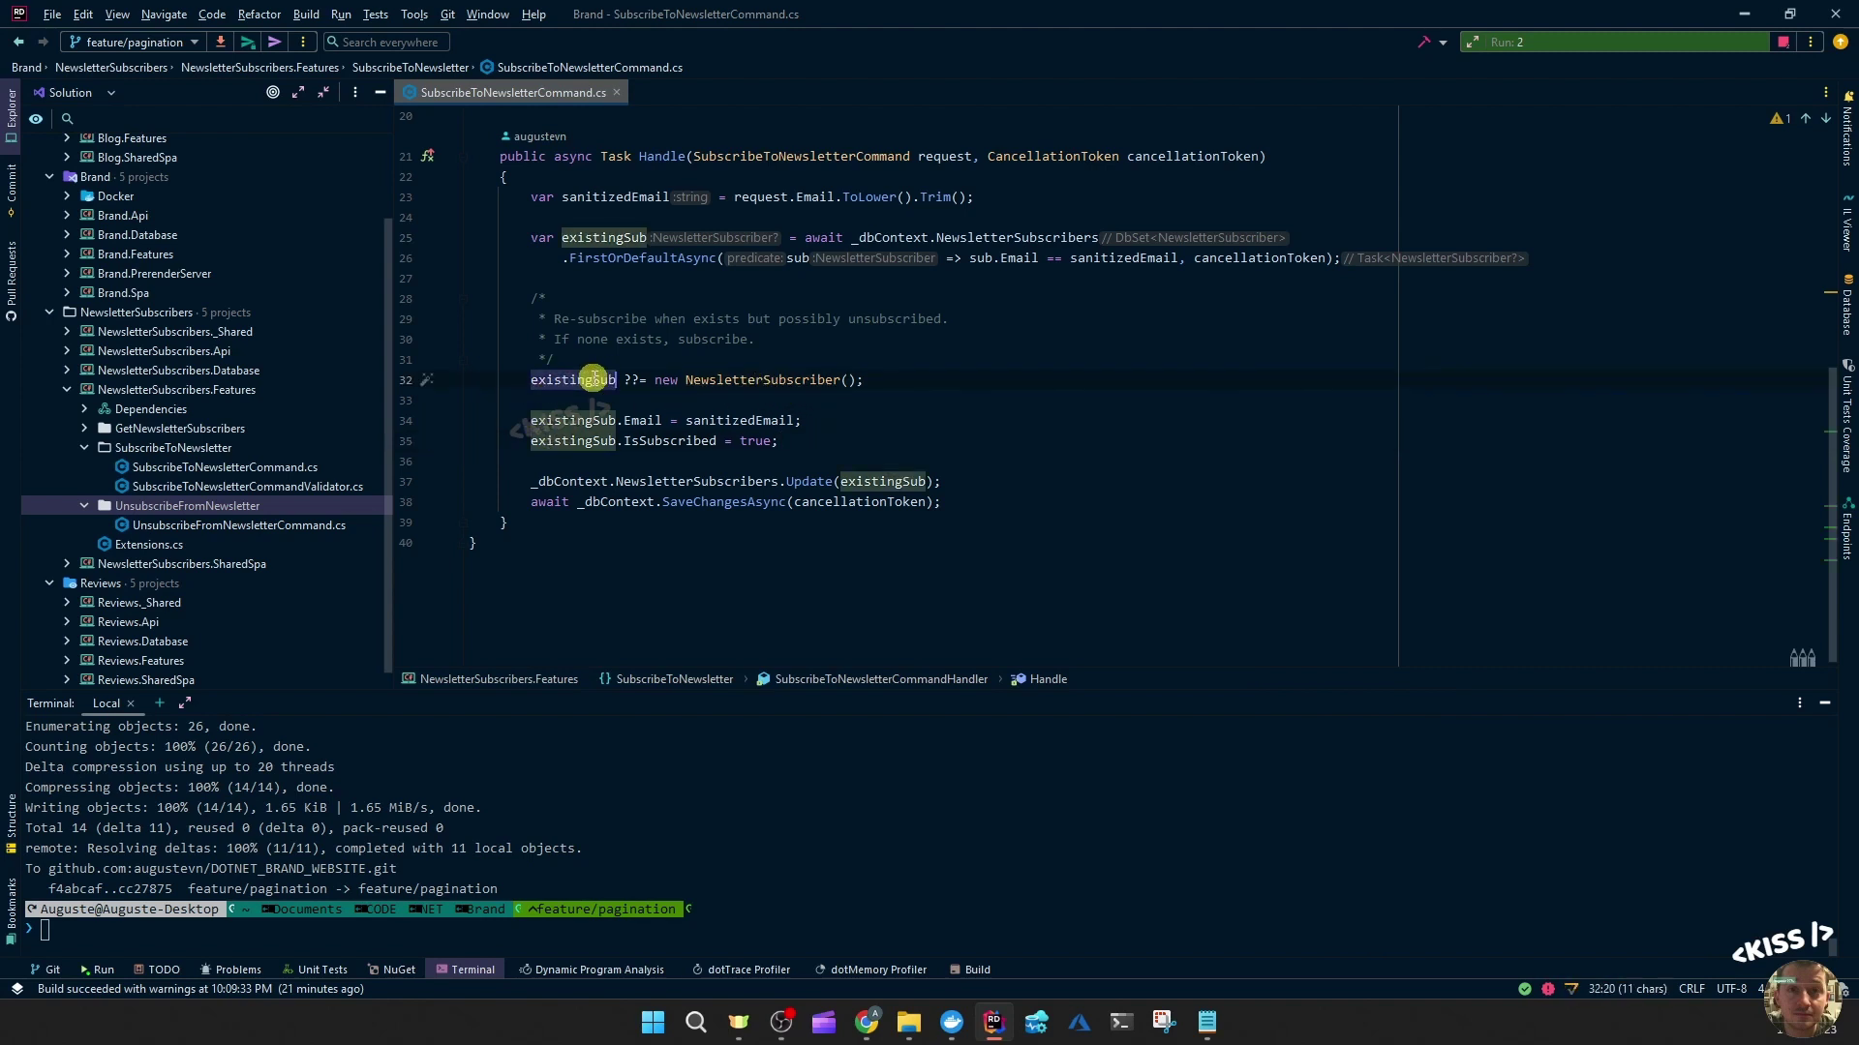
pyautogui.click(873, 449)
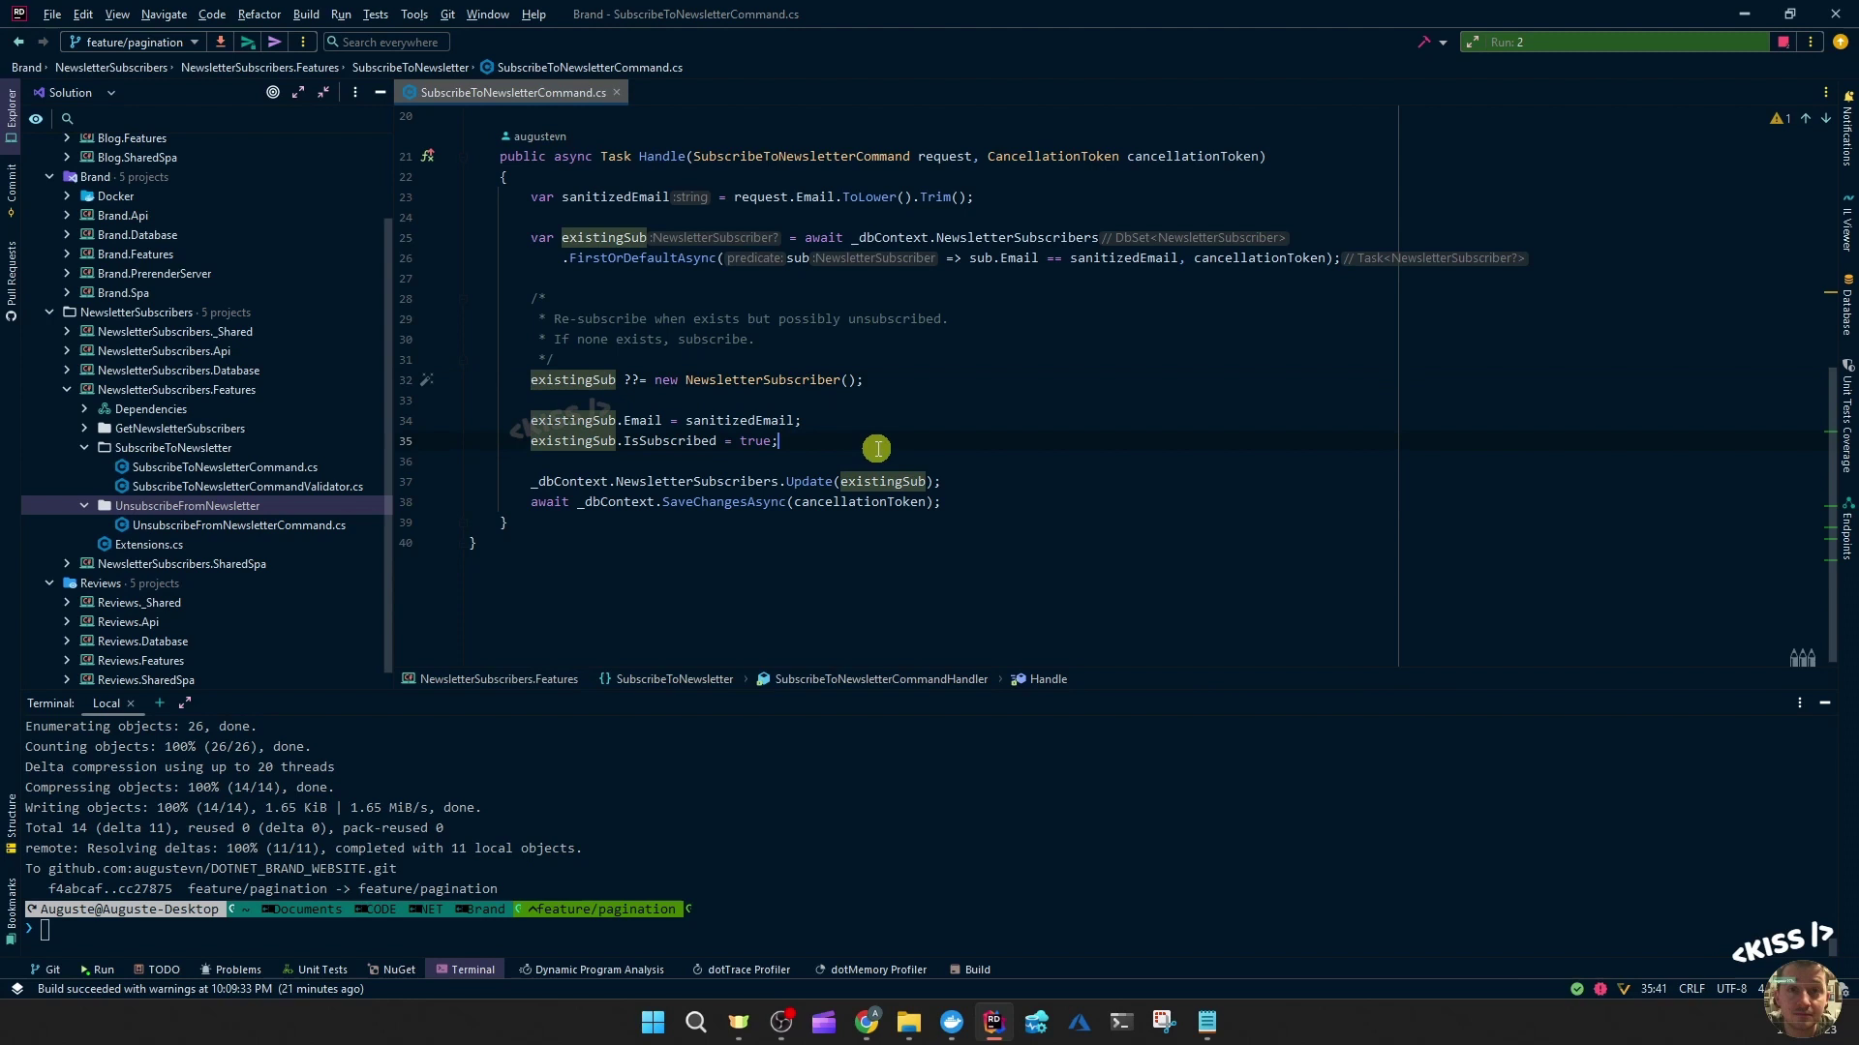
pyautogui.doubleClick(796, 482)
pyautogui.doubleClick(707, 382)
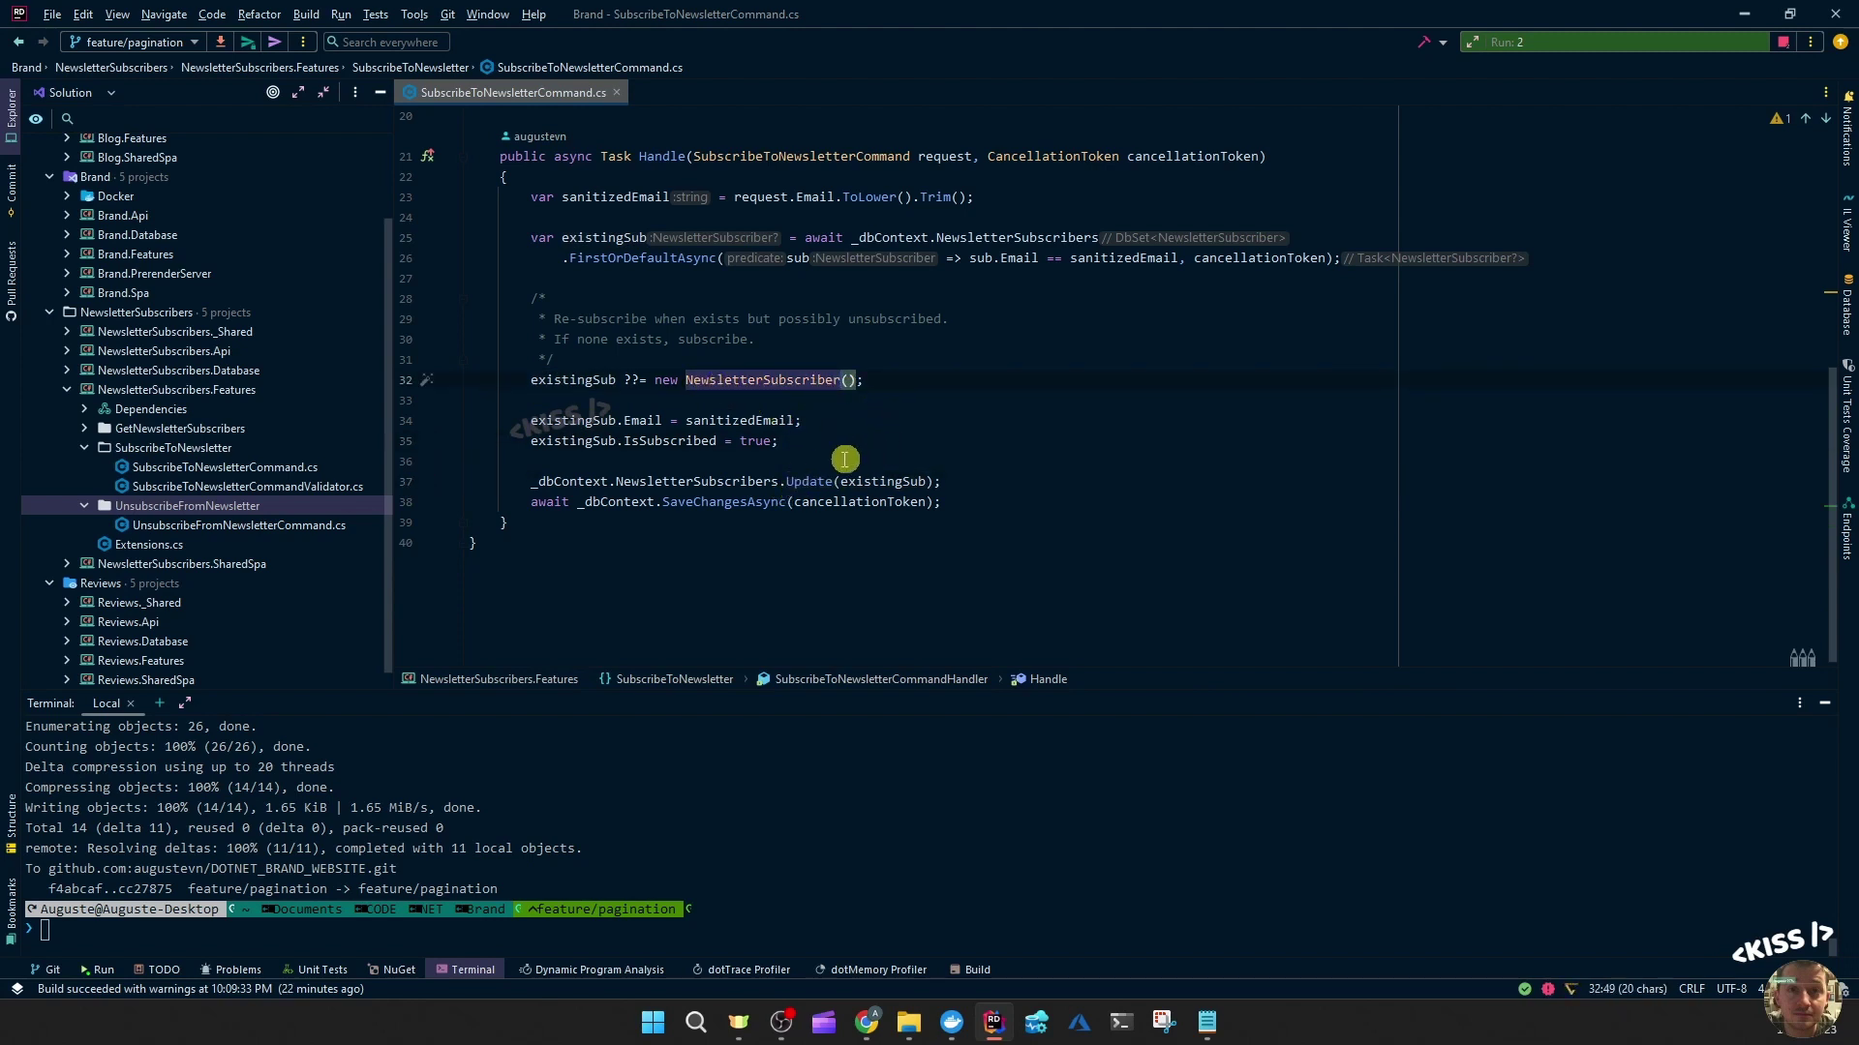
pyautogui.doubleClick(807, 481)
pyautogui.click(1012, 480)
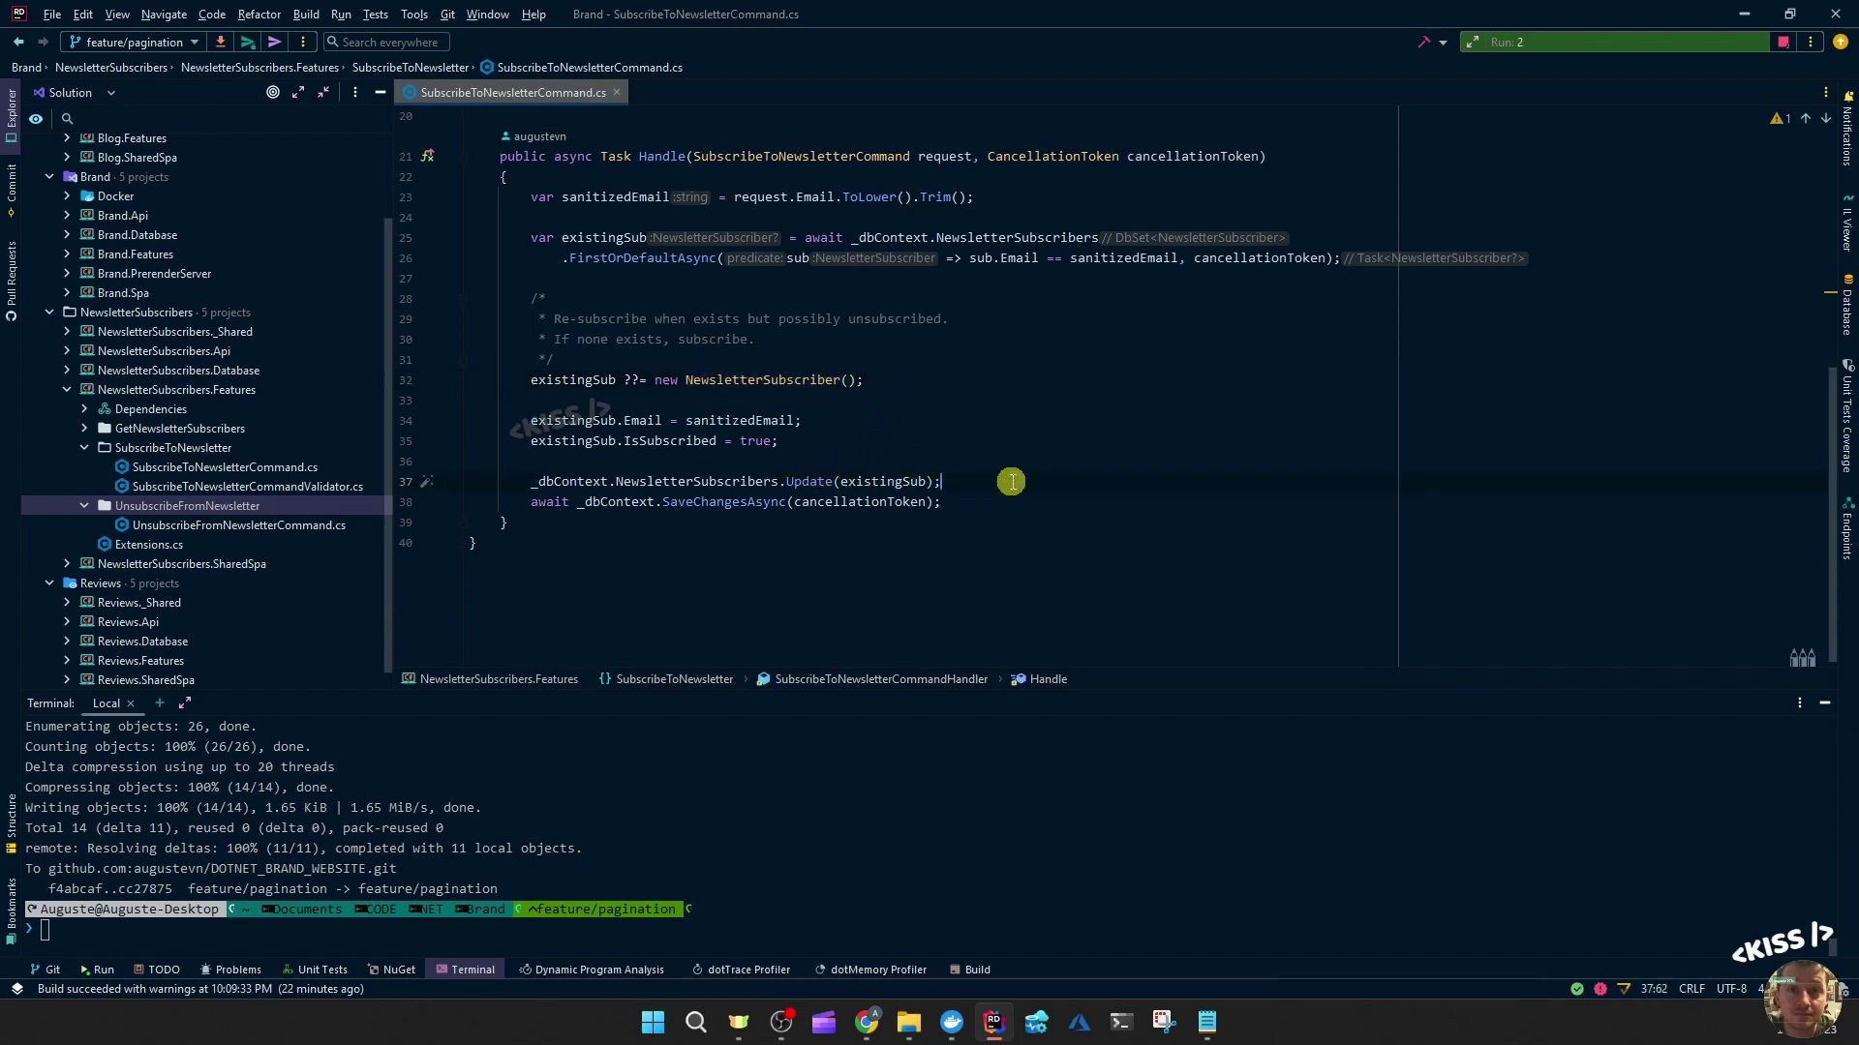
pyautogui.click(847, 439)
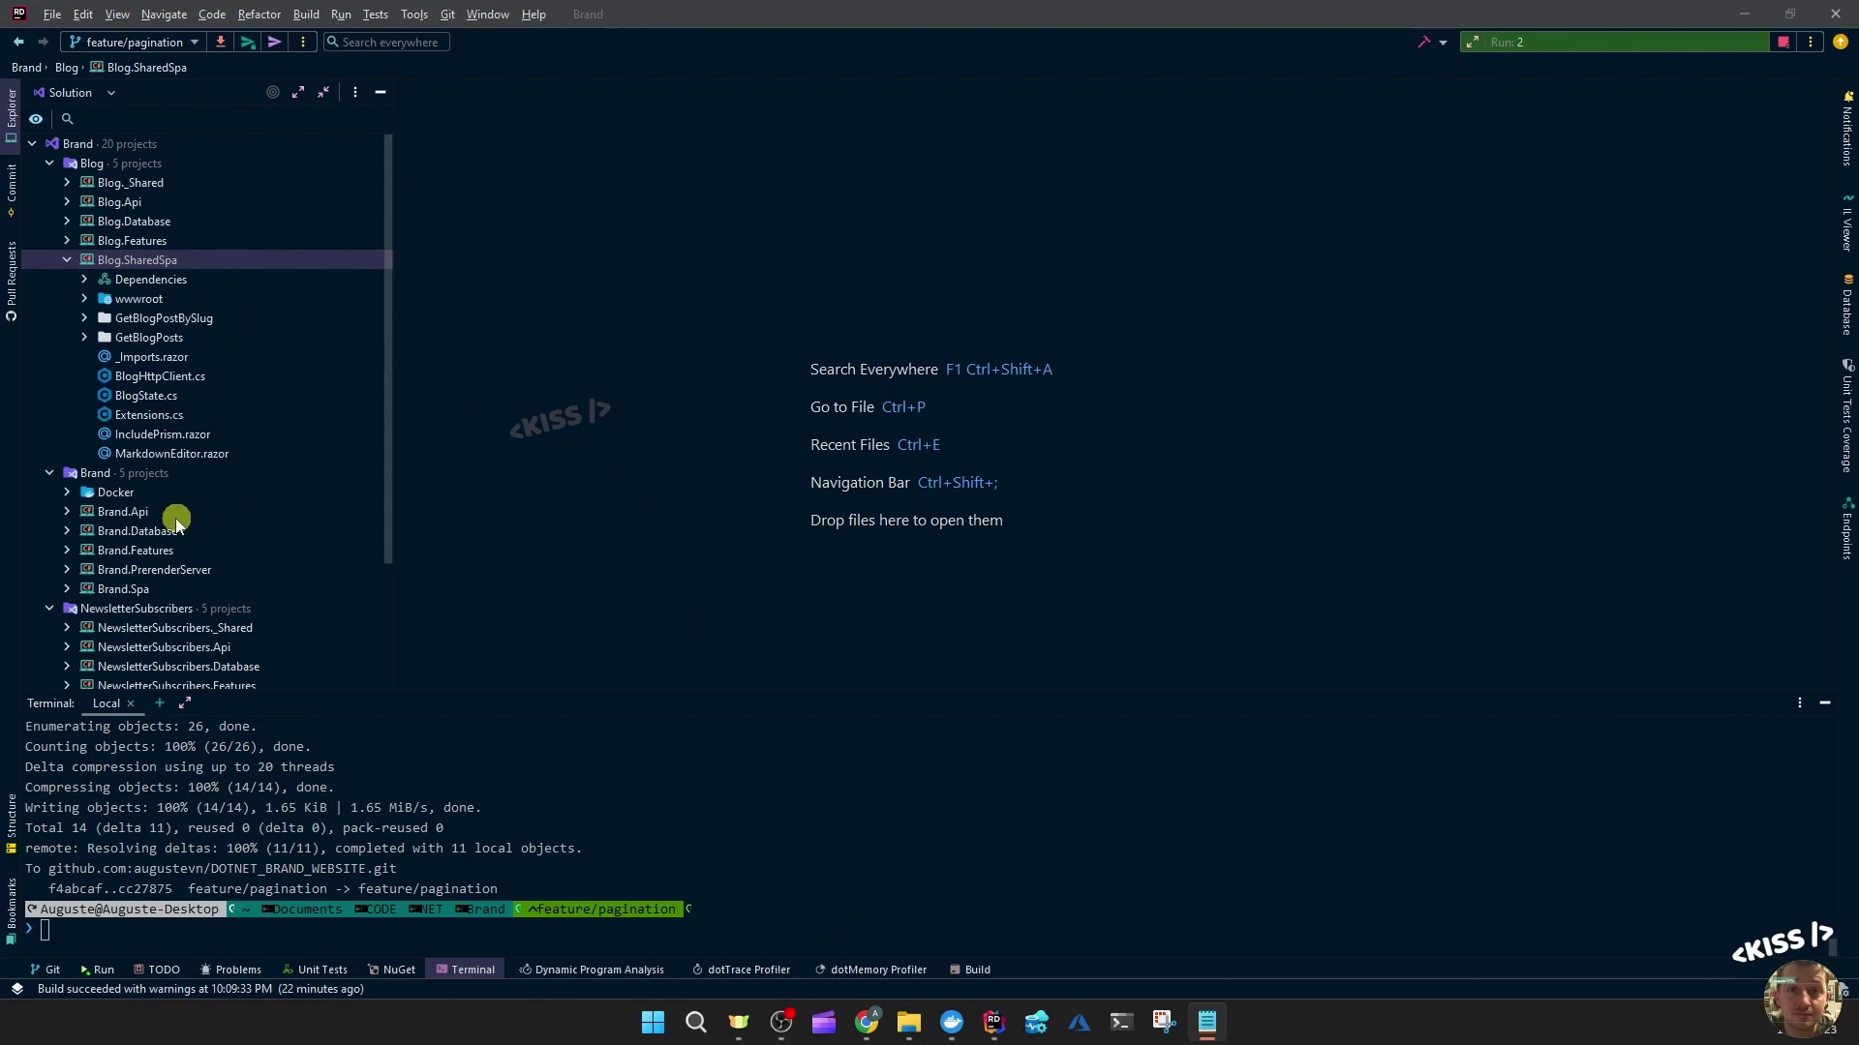
# - Expand Brand.Spa > Pages and open Blog.SharedSpa's IncludePrism.razor
pyautogui.click(124, 588)
pyautogui.scroll(-3, 149, 575)
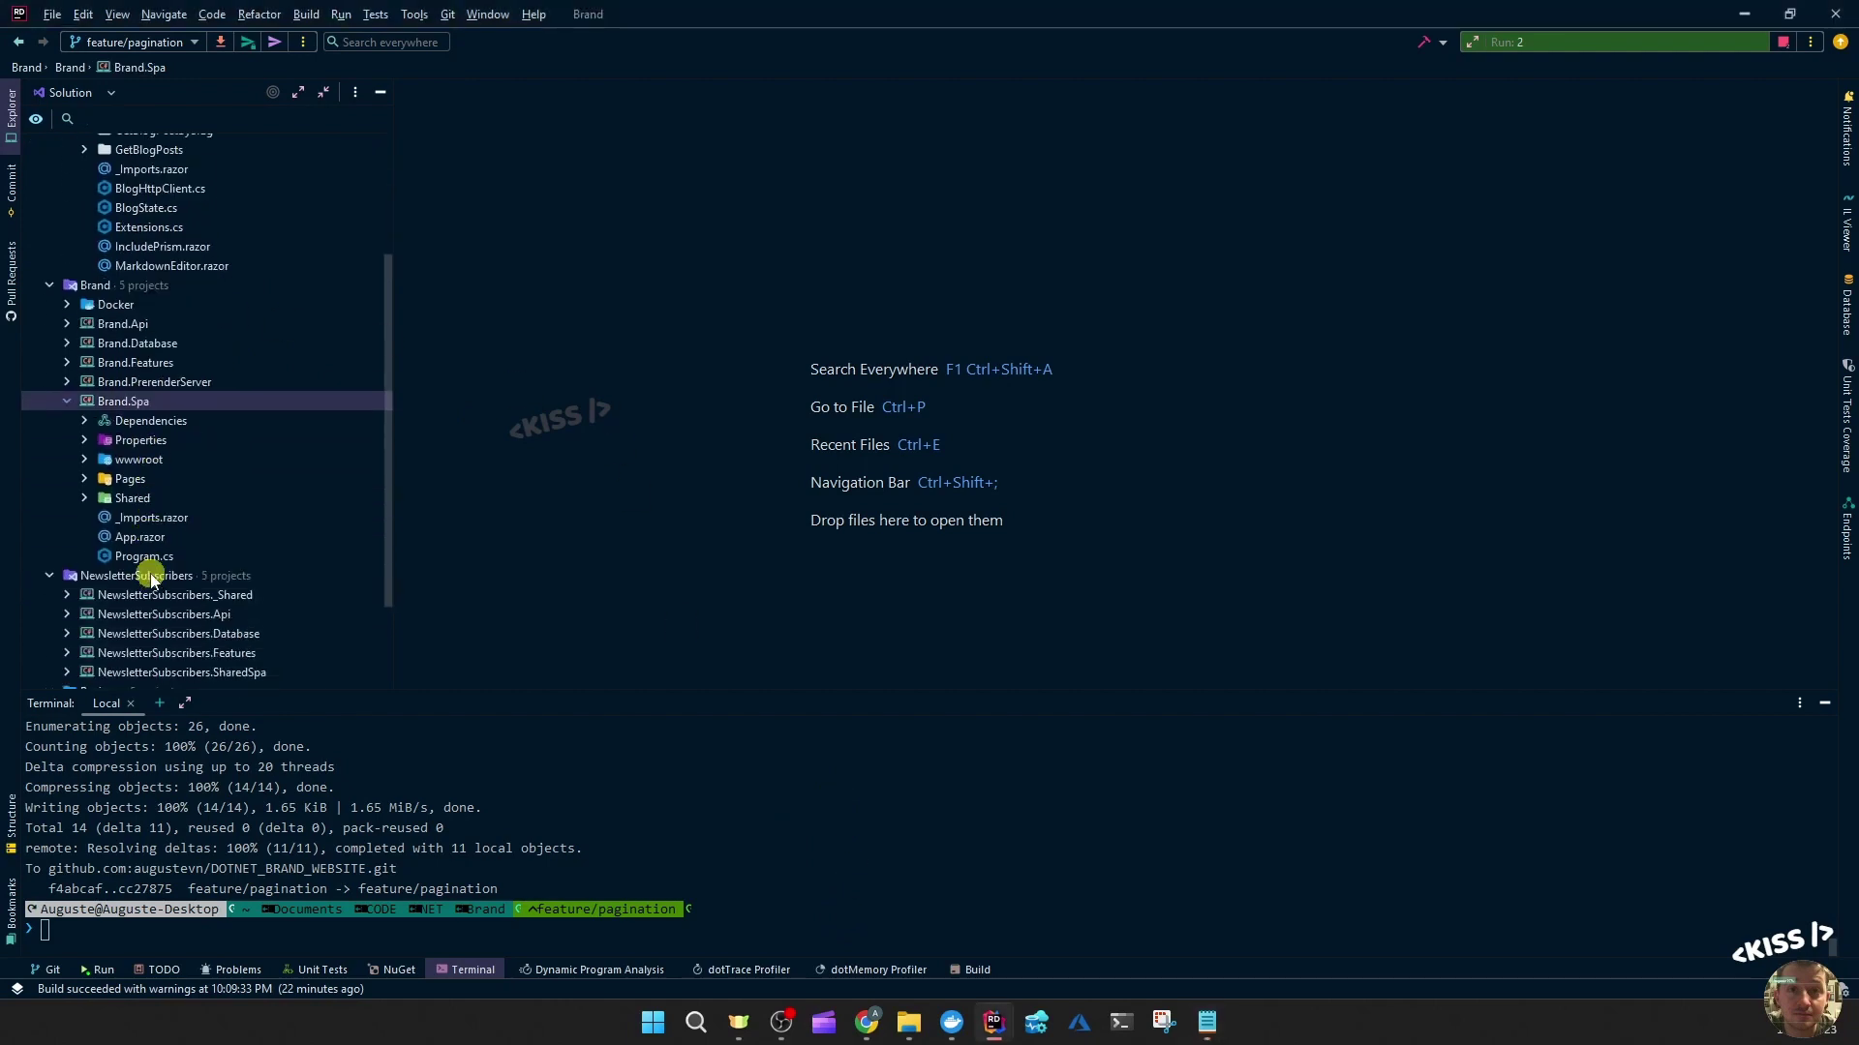
pyautogui.scroll(-1, 150, 575)
pyautogui.doubleClick(130, 472)
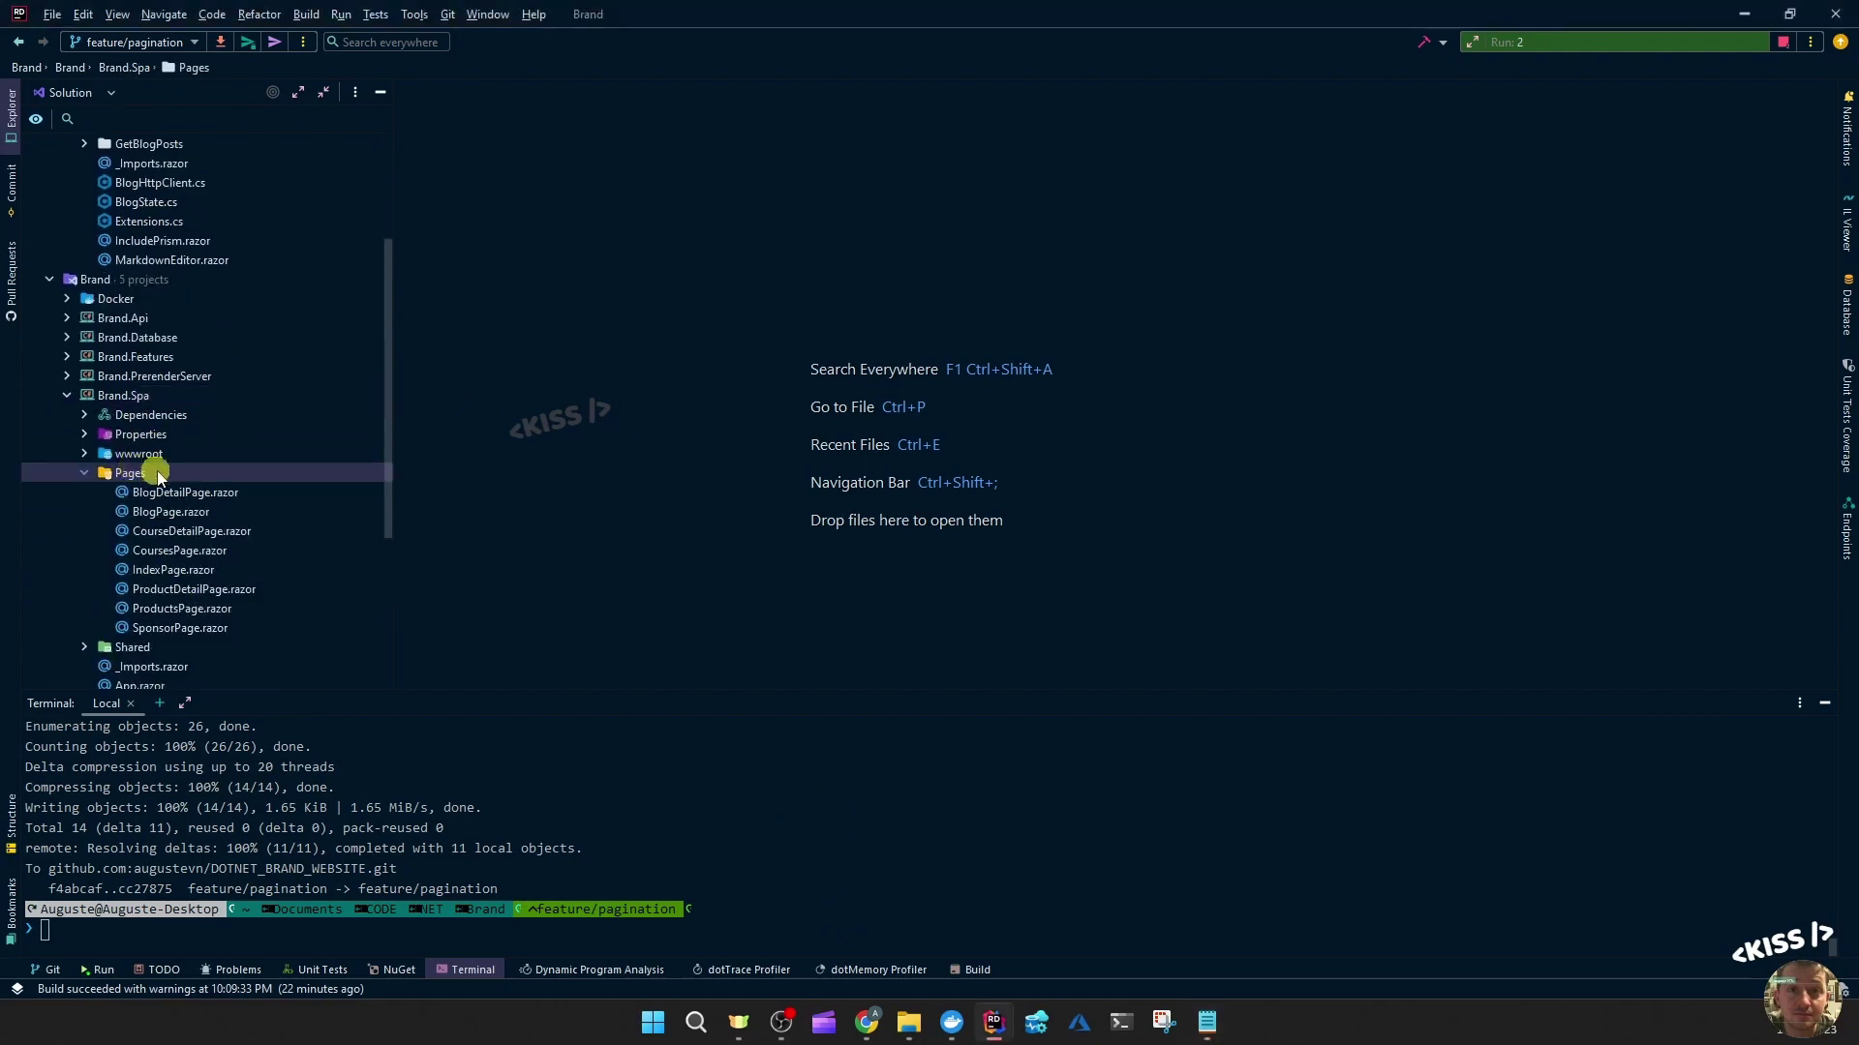
pyautogui.scroll(3, 214, 320)
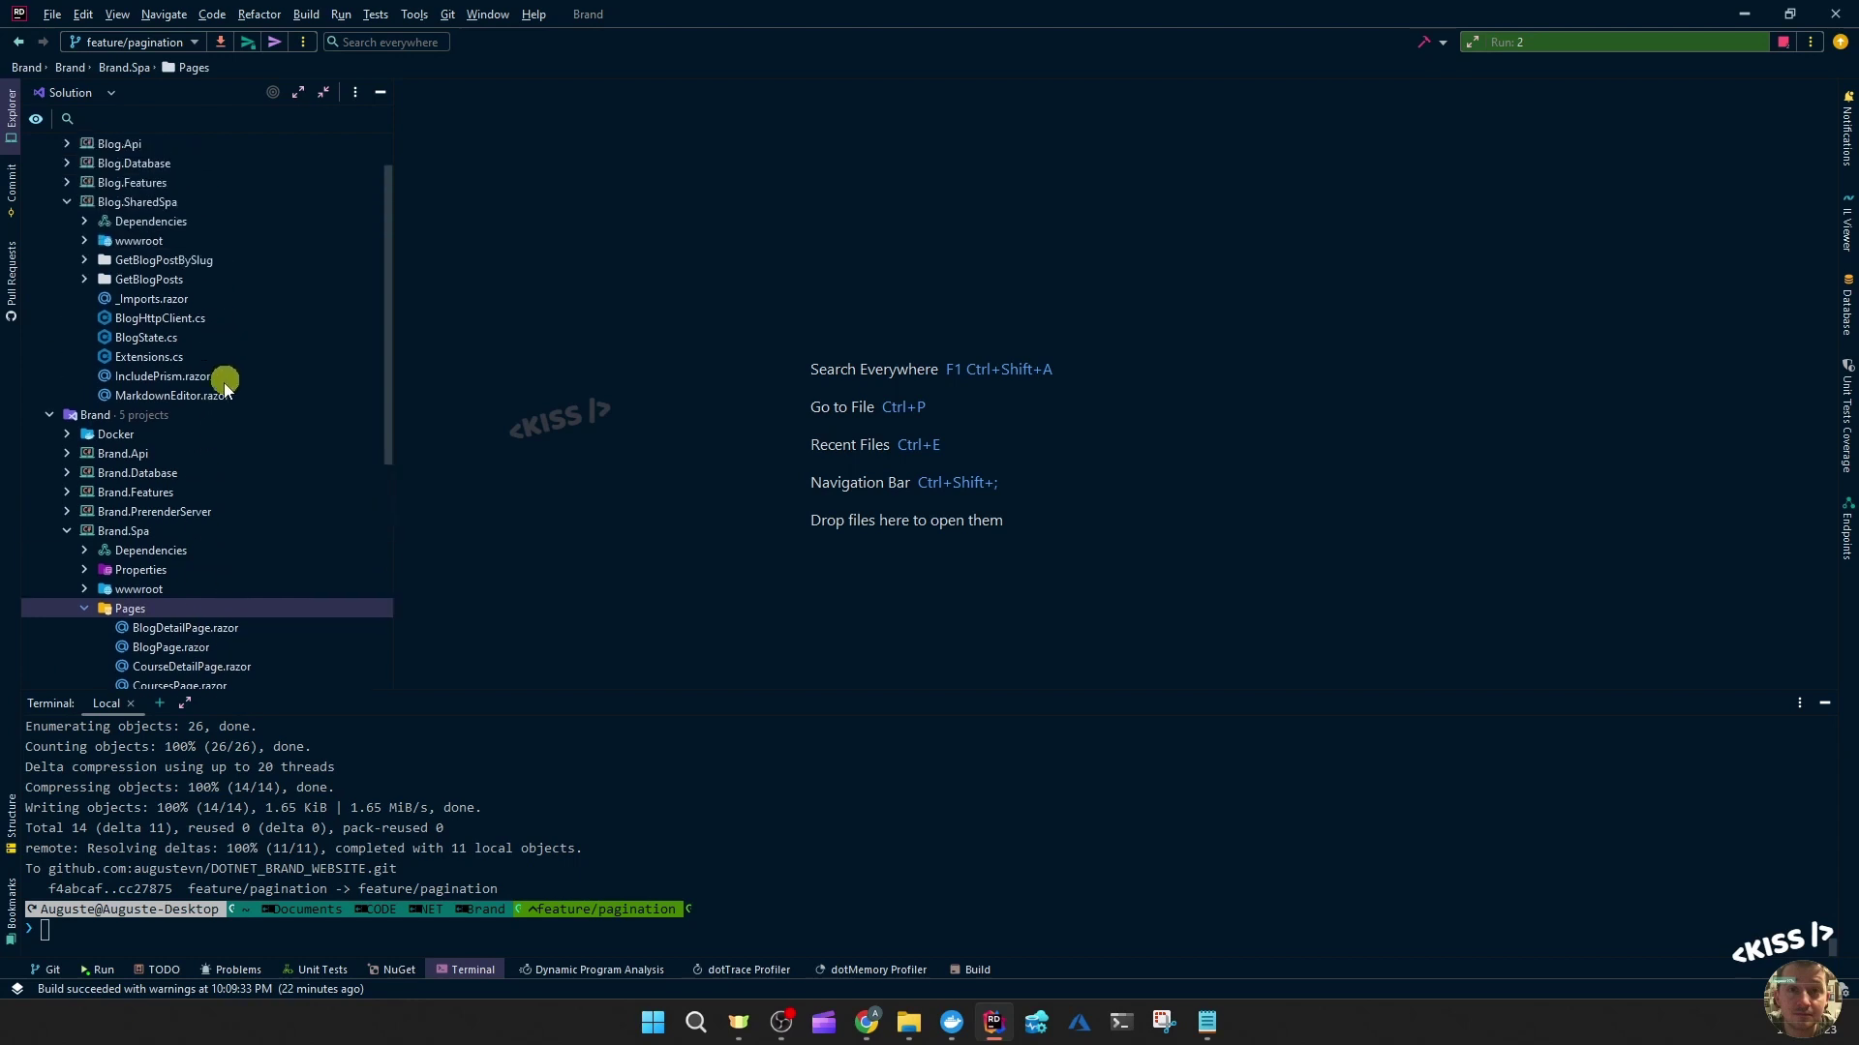
pyautogui.doubleClick(163, 377)
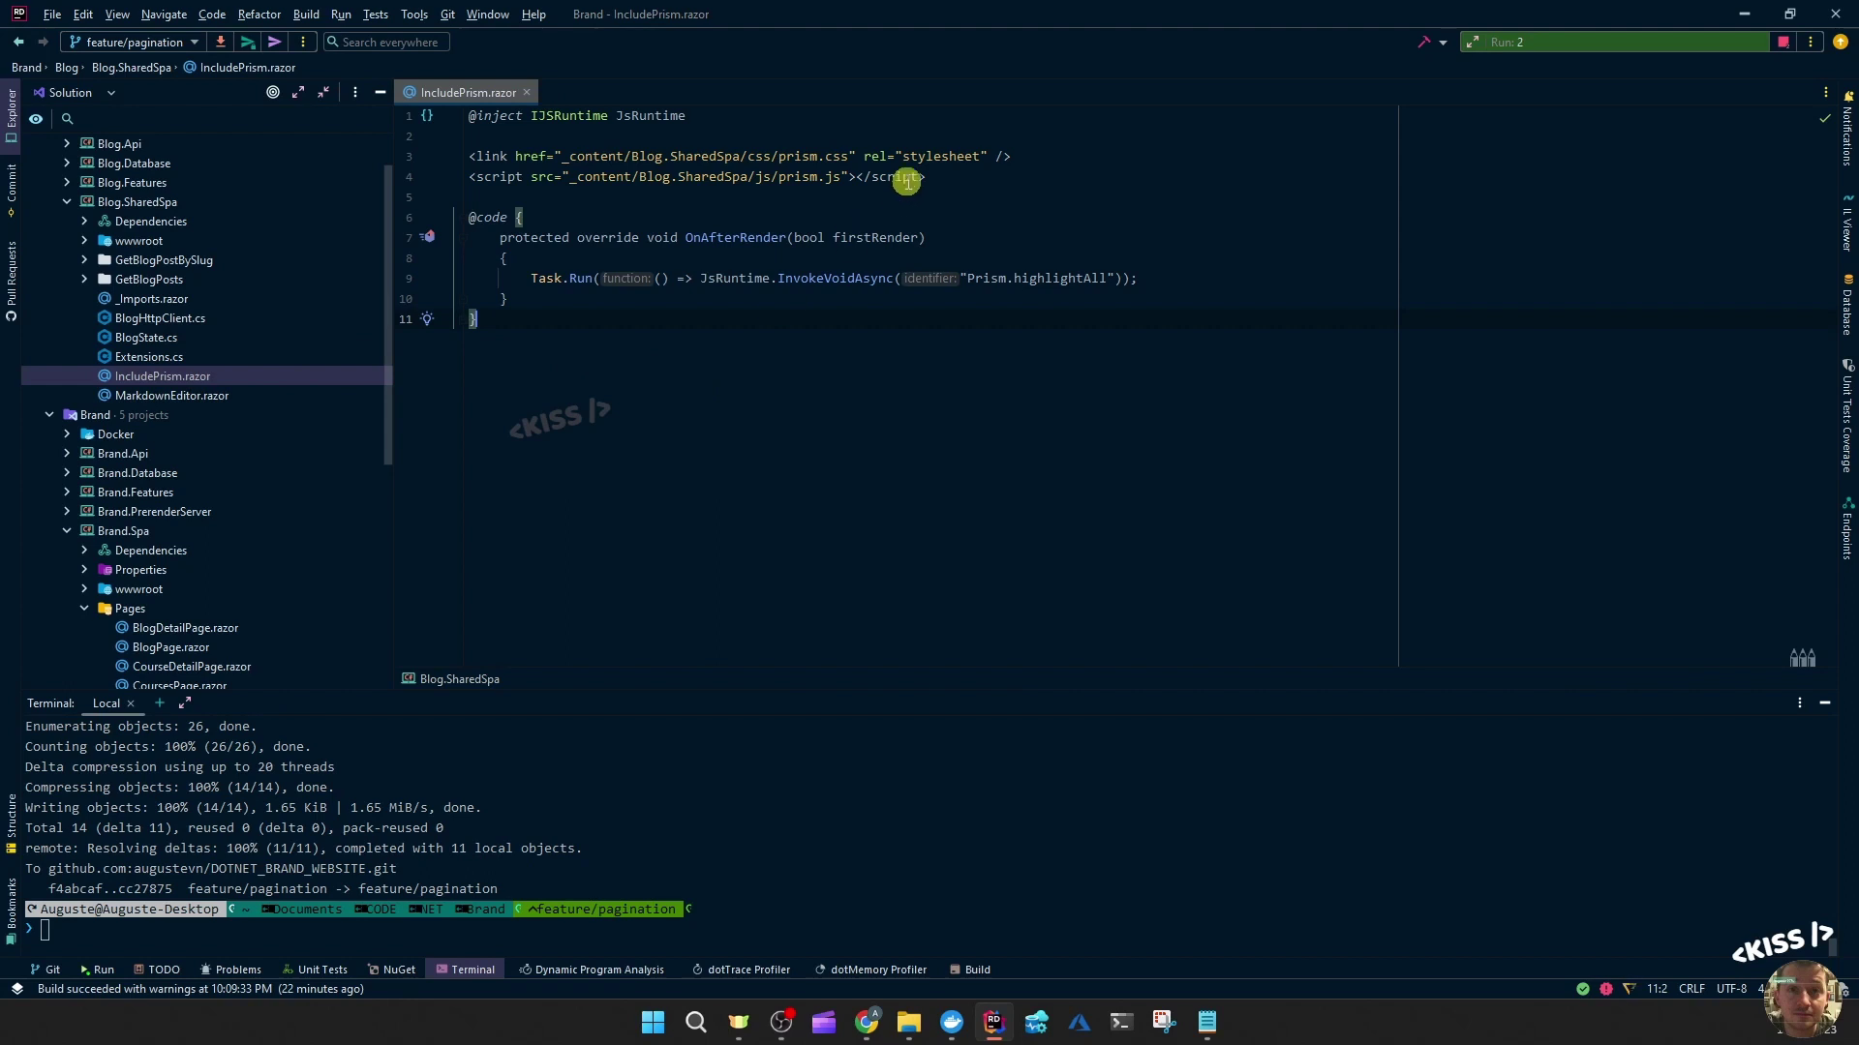
# - Review IncludePrism's Prism stylesheet and script includes and its InvokeVoidAsync highlightAll call
pyautogui.click(970, 176)
pyautogui.hotkey('shift', 'Up')
pyautogui.hotkey('shift', 'Home')
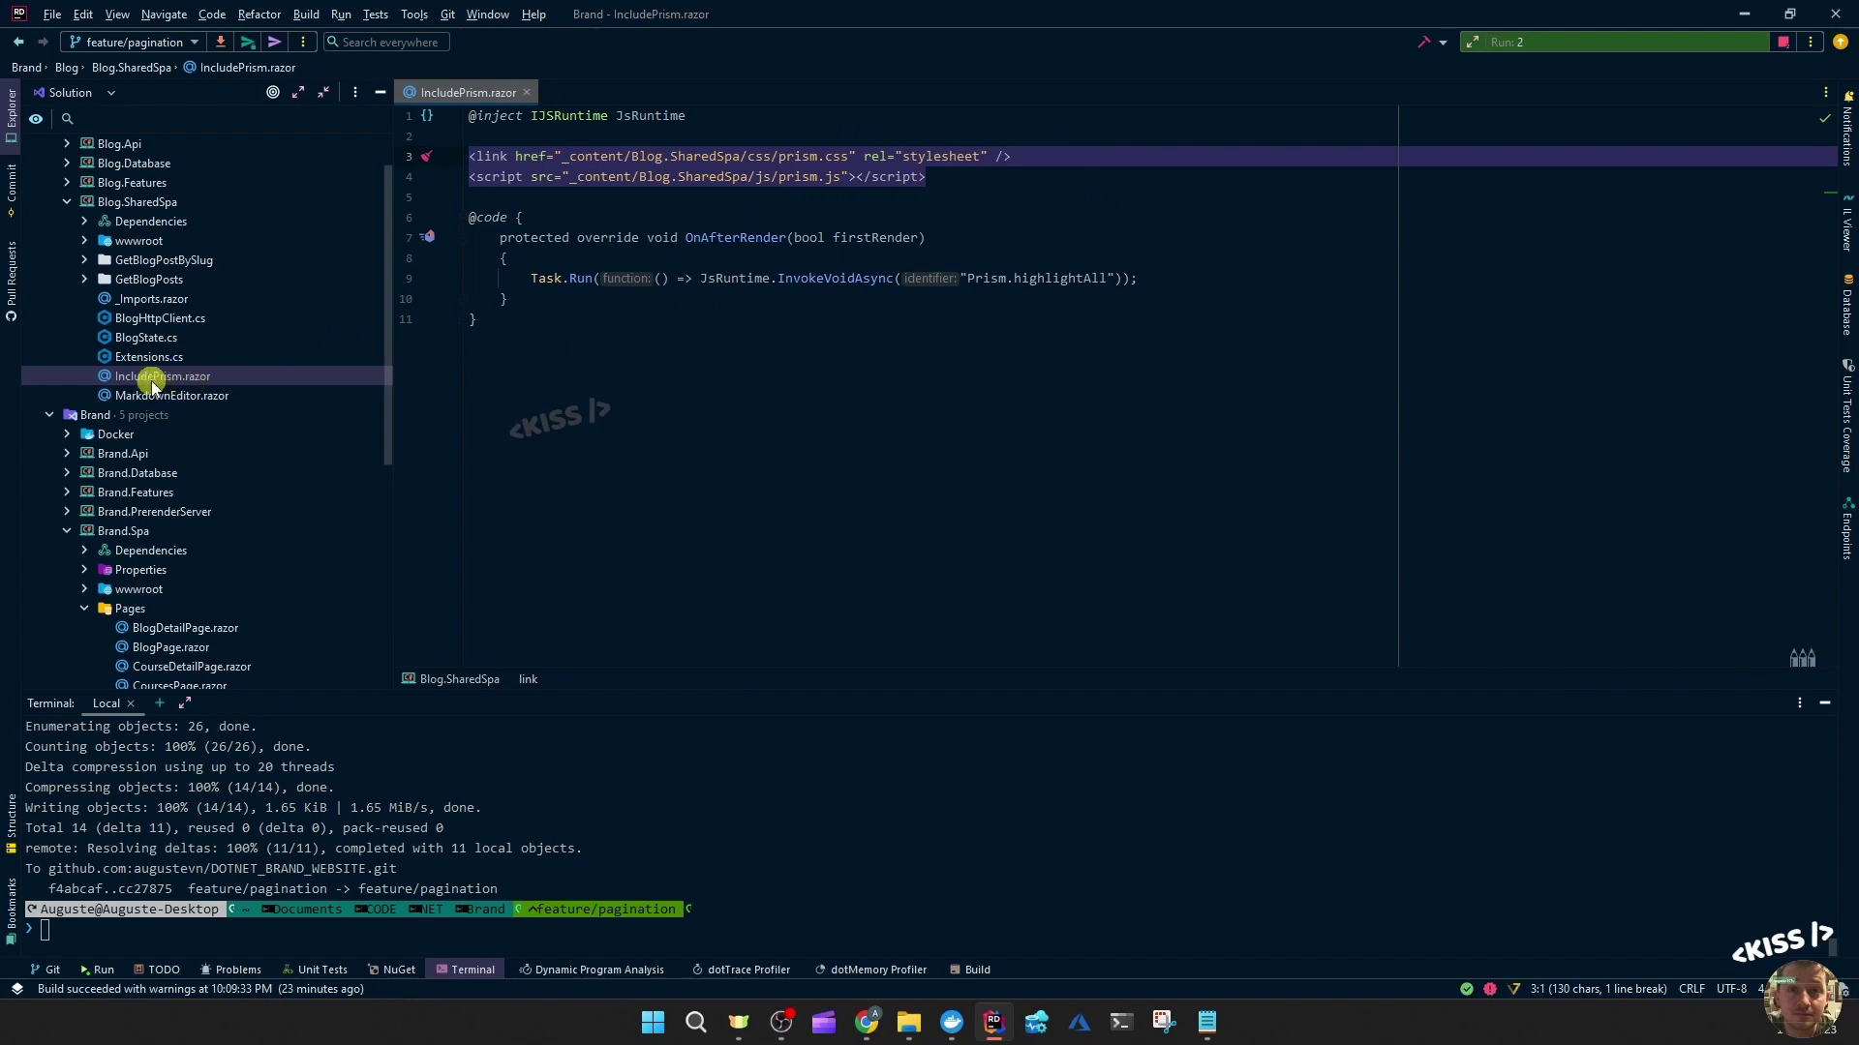
pyautogui.click(974, 186)
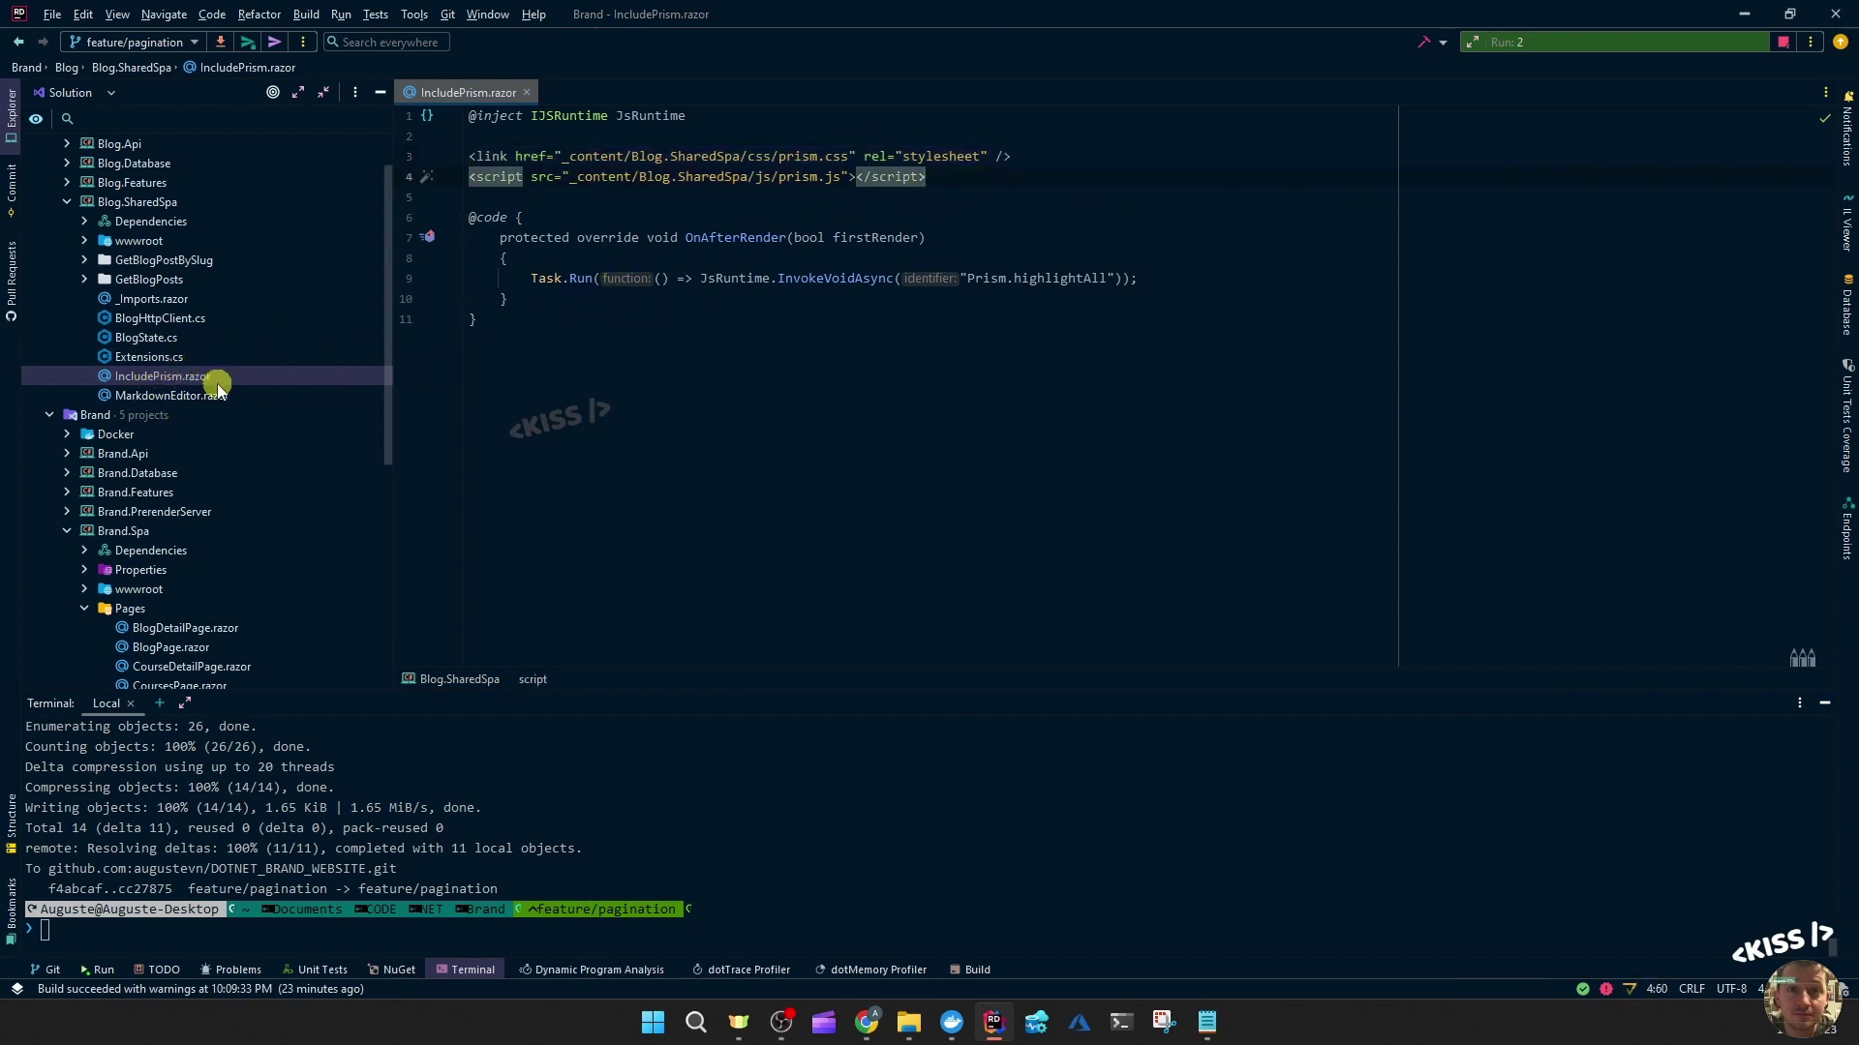
pyautogui.click(479, 320)
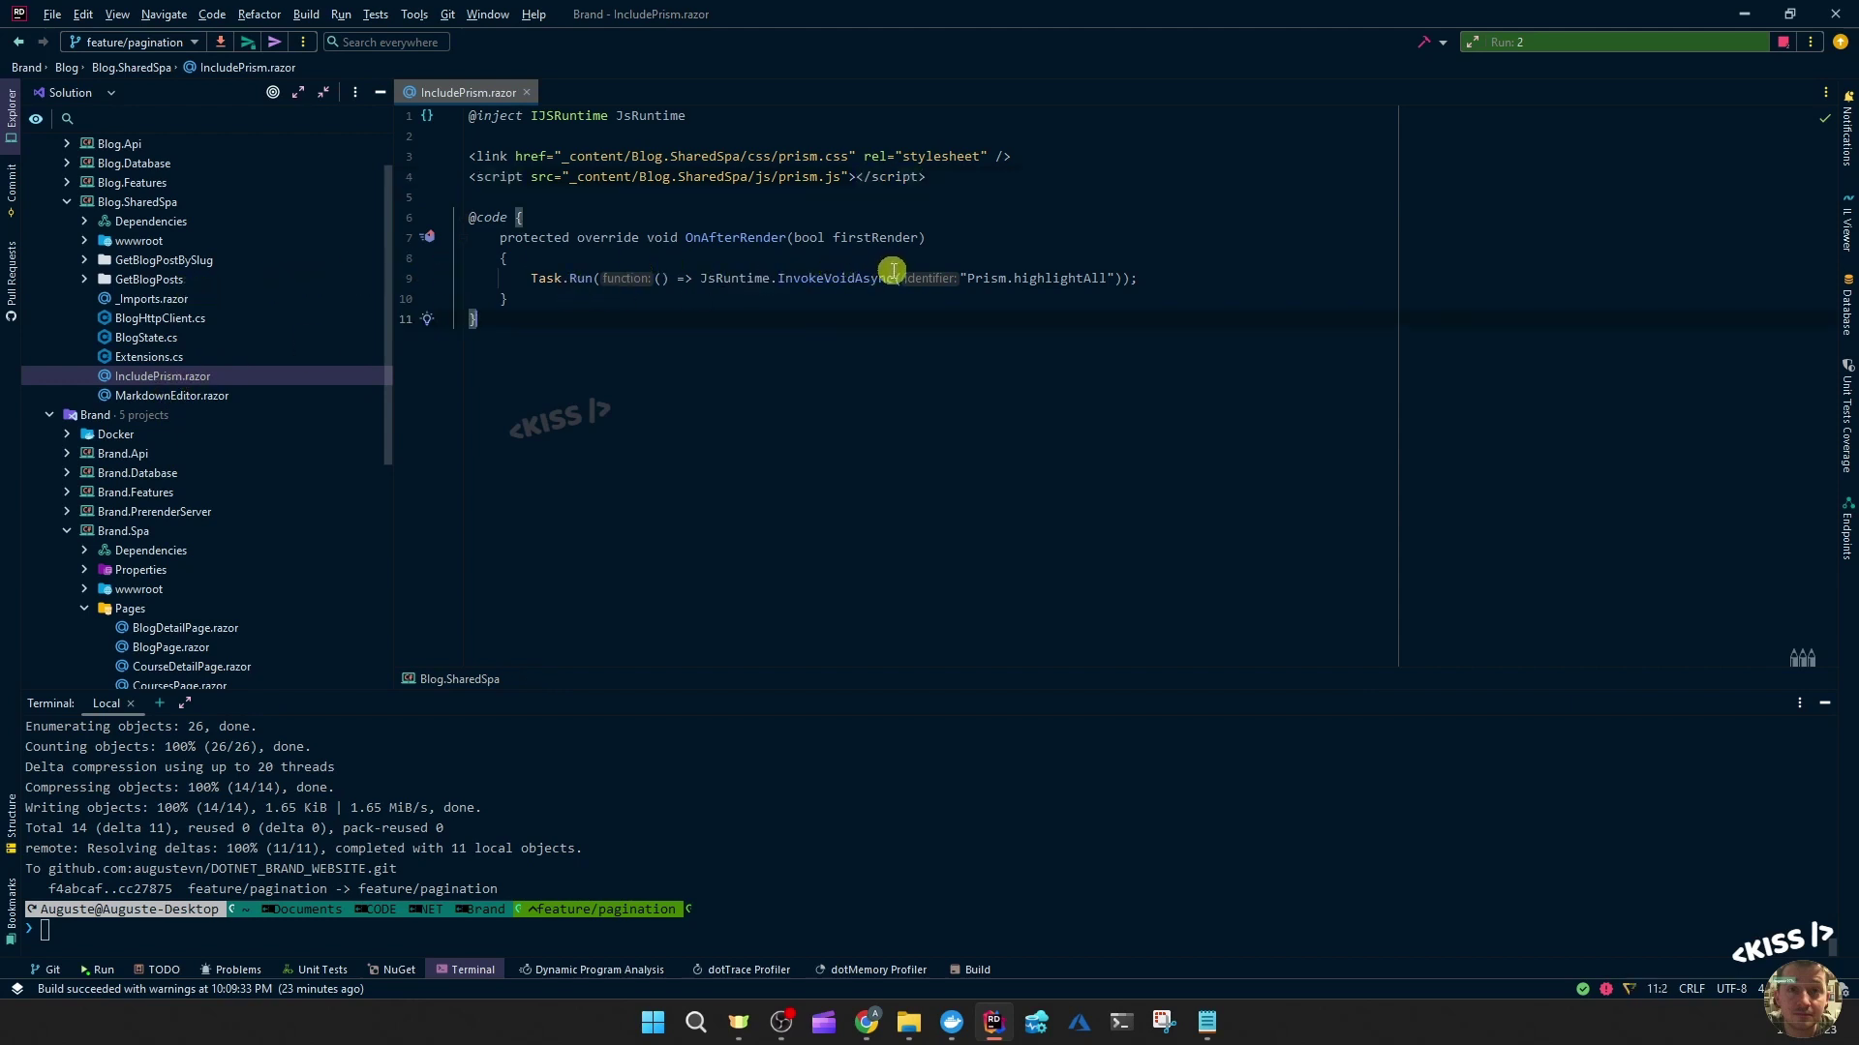
pyautogui.doubleClick(839, 278)
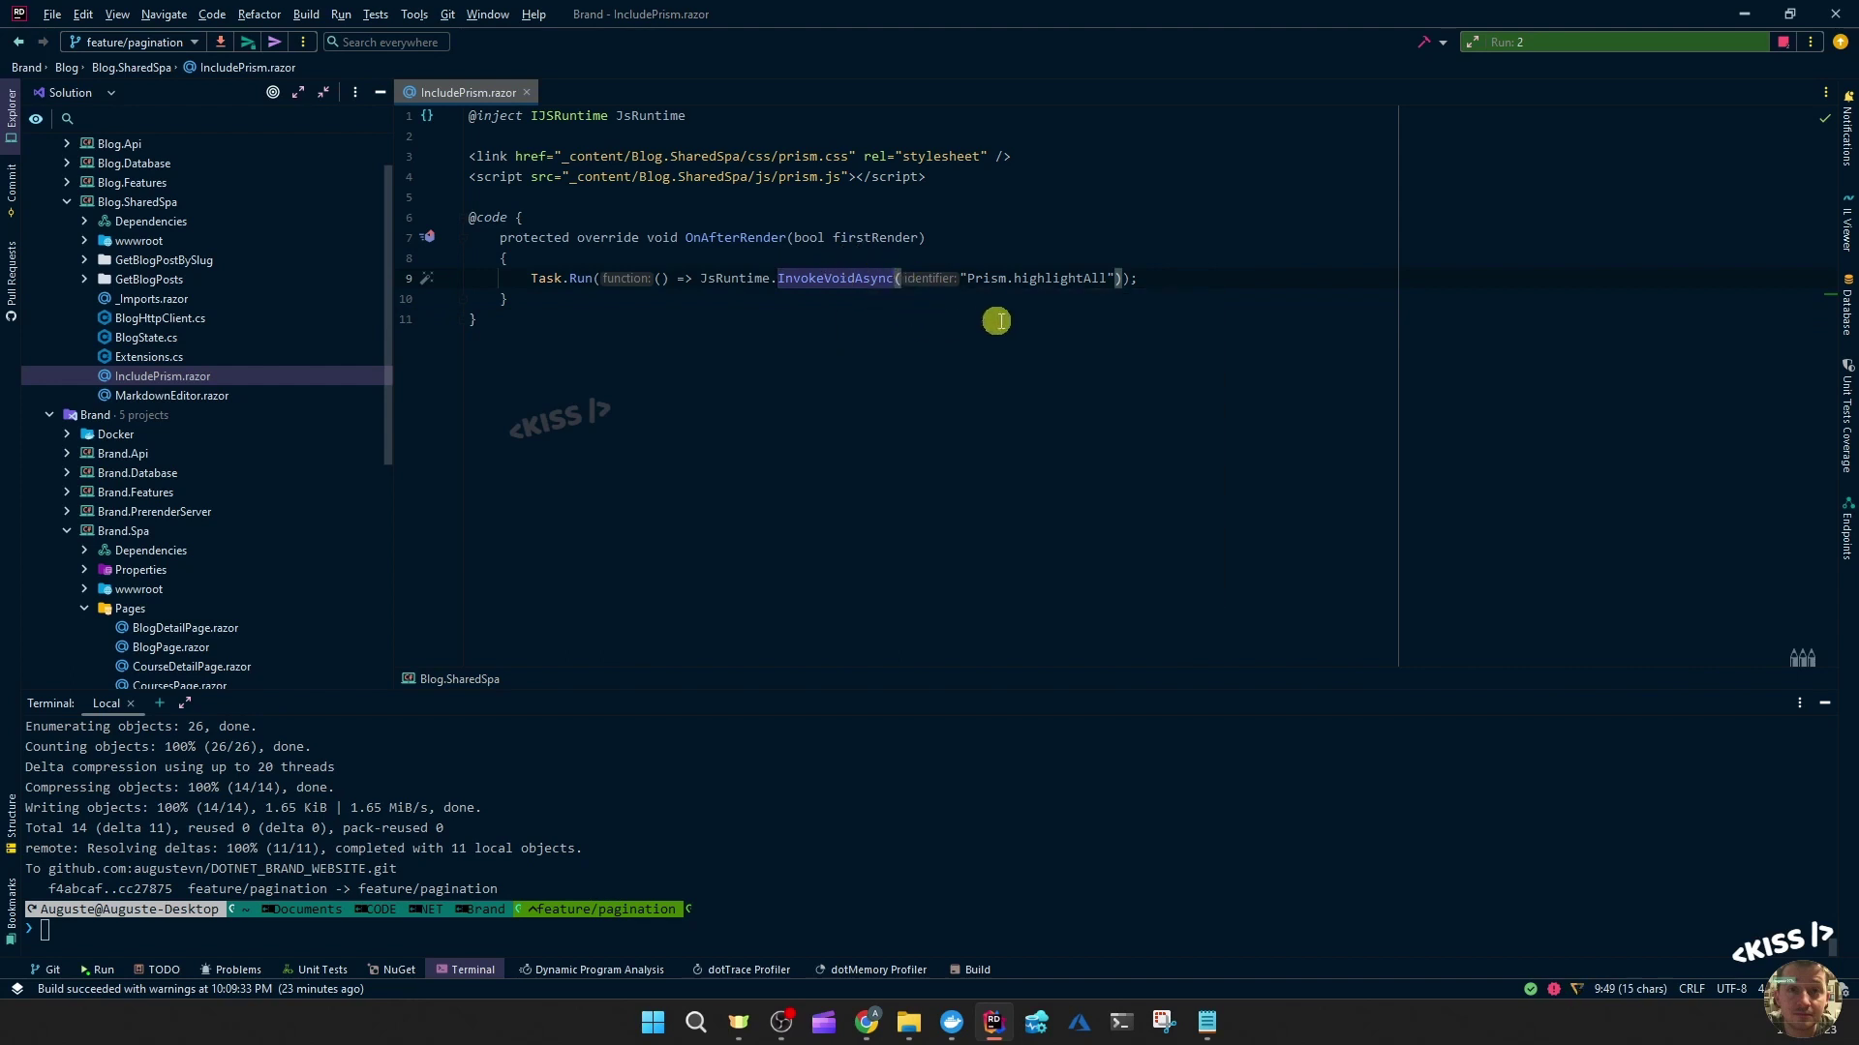
pyautogui.doubleClick(1061, 280)
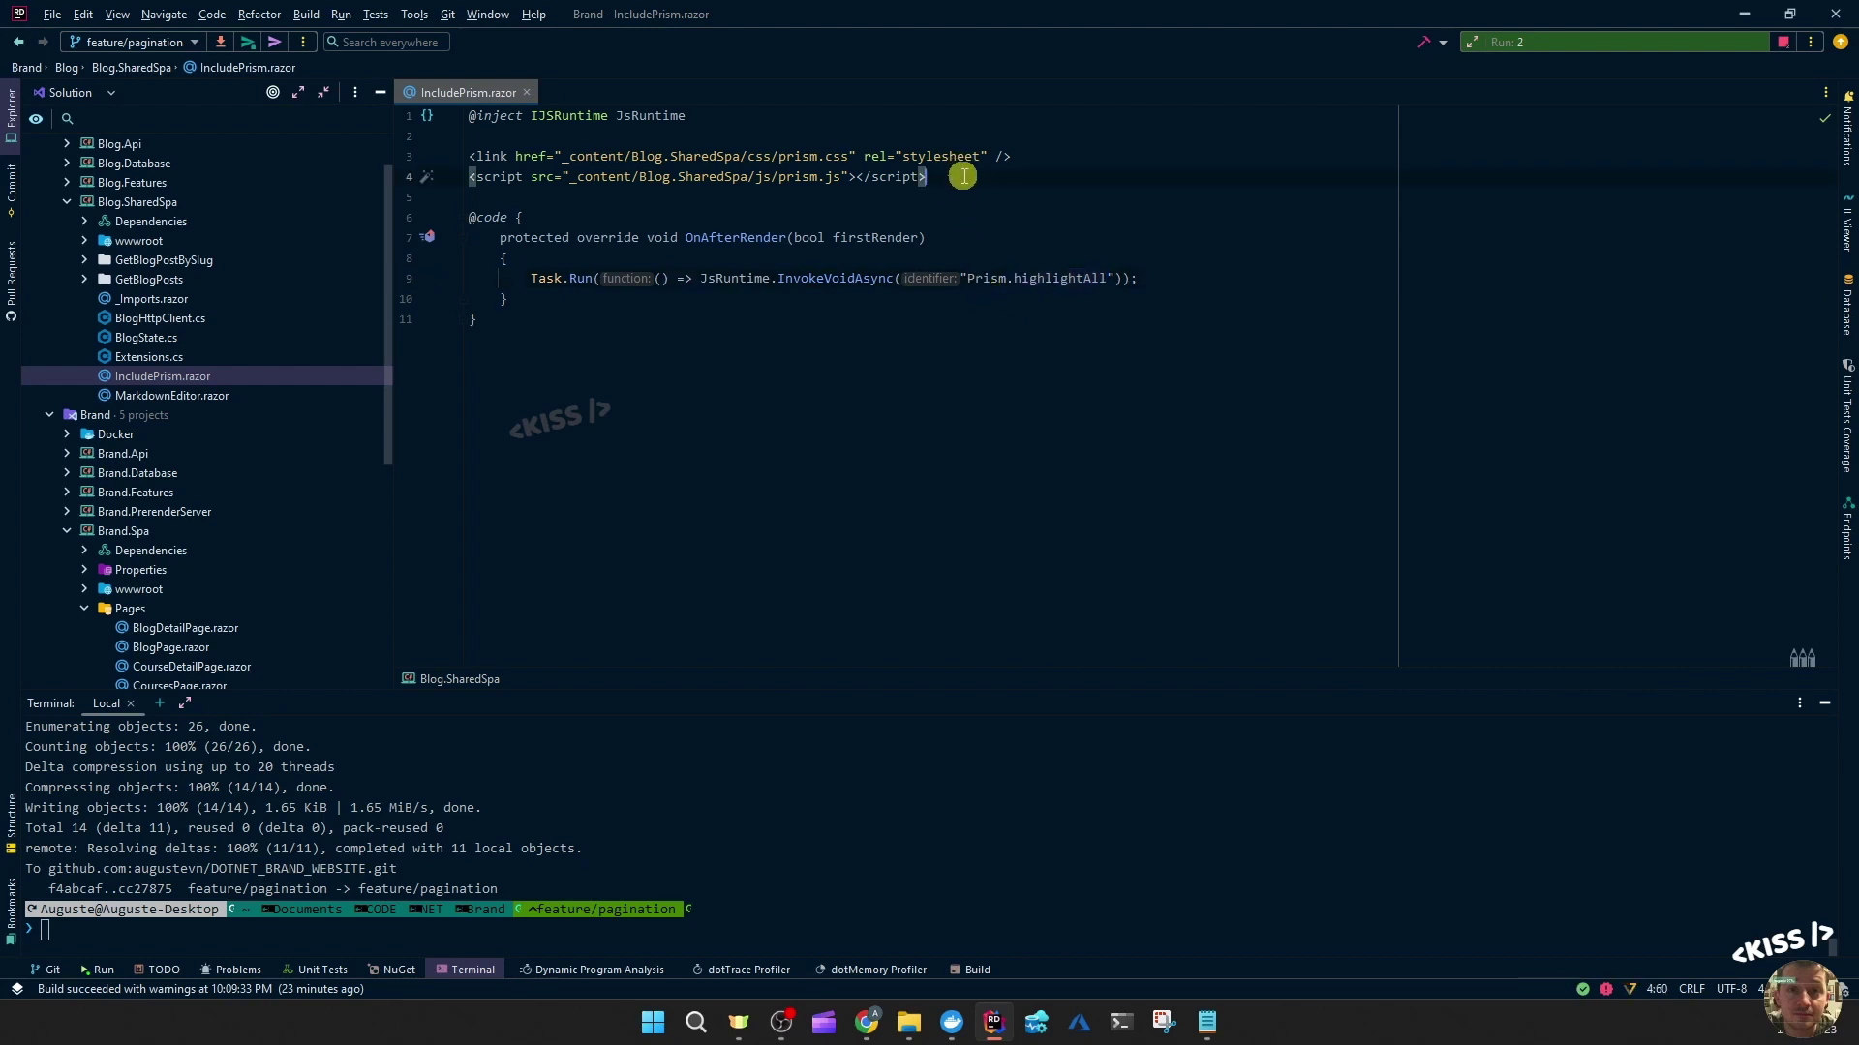
pyautogui.moveTo(929, 175); pyautogui.dragTo(468, 175)
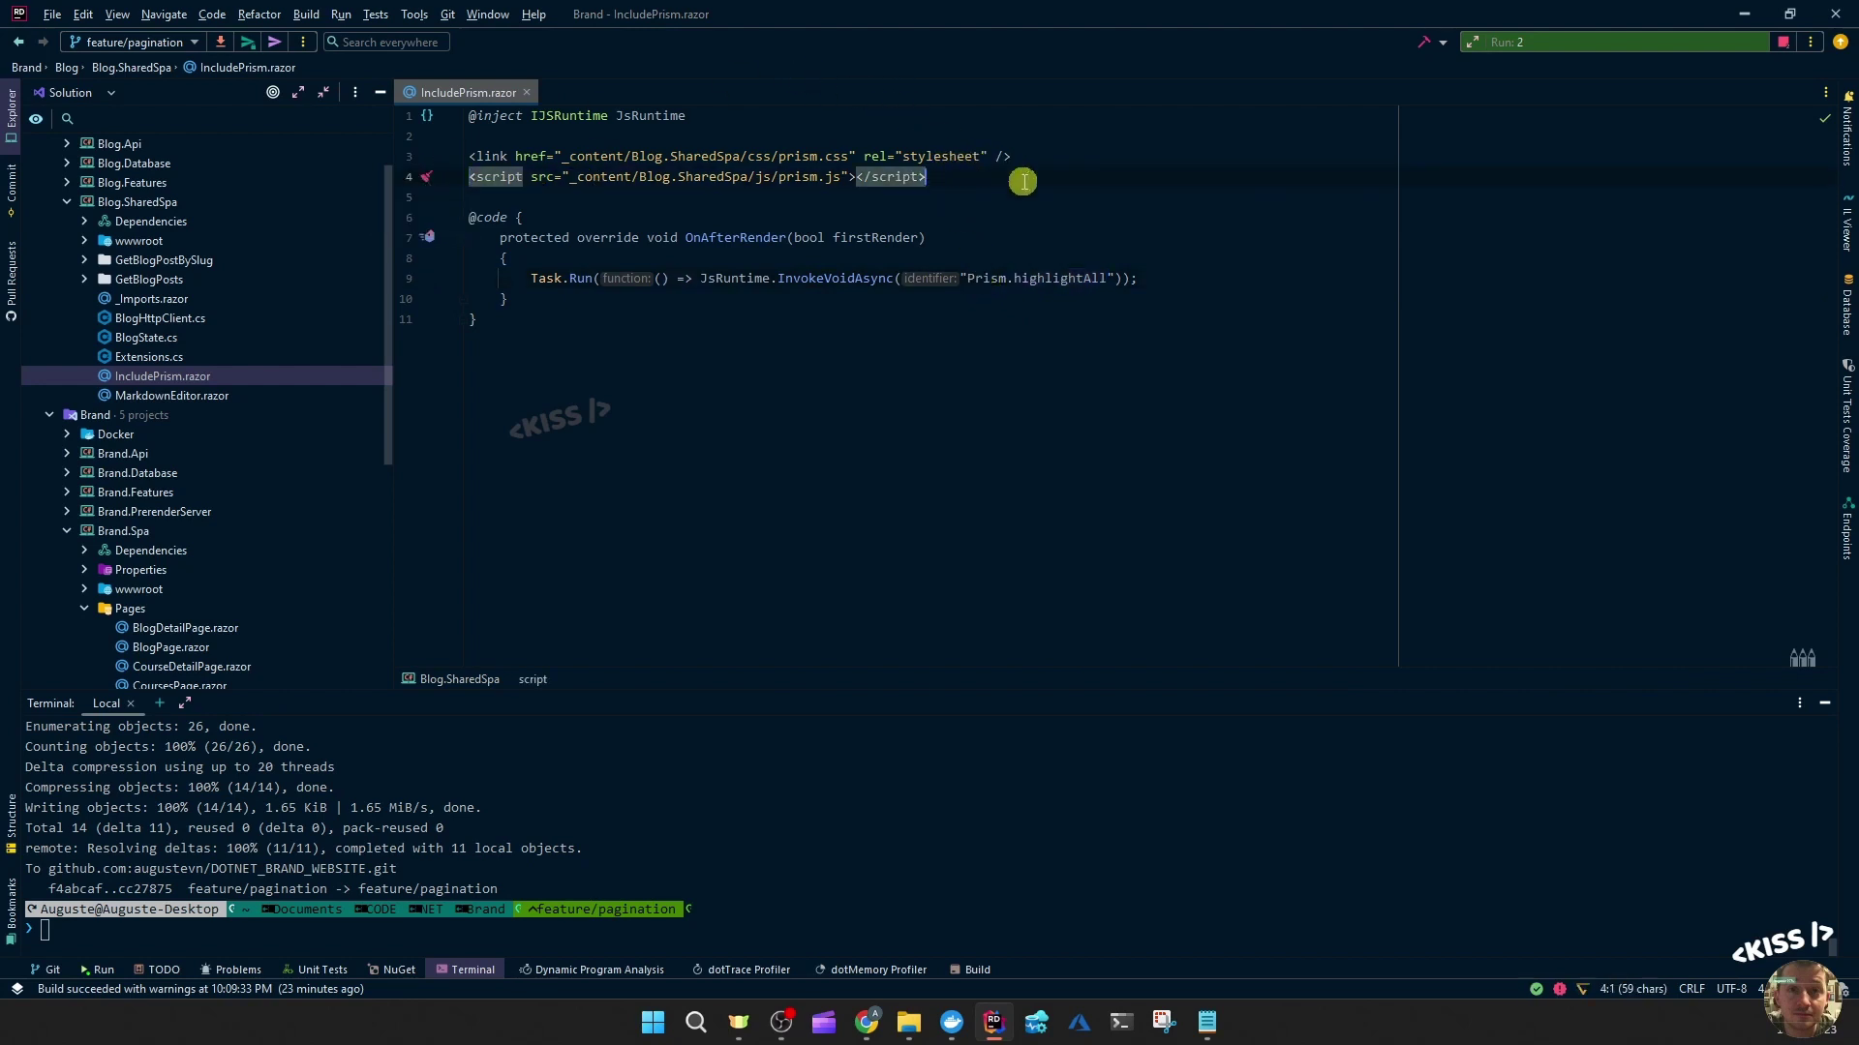
pyautogui.click(1075, 266)
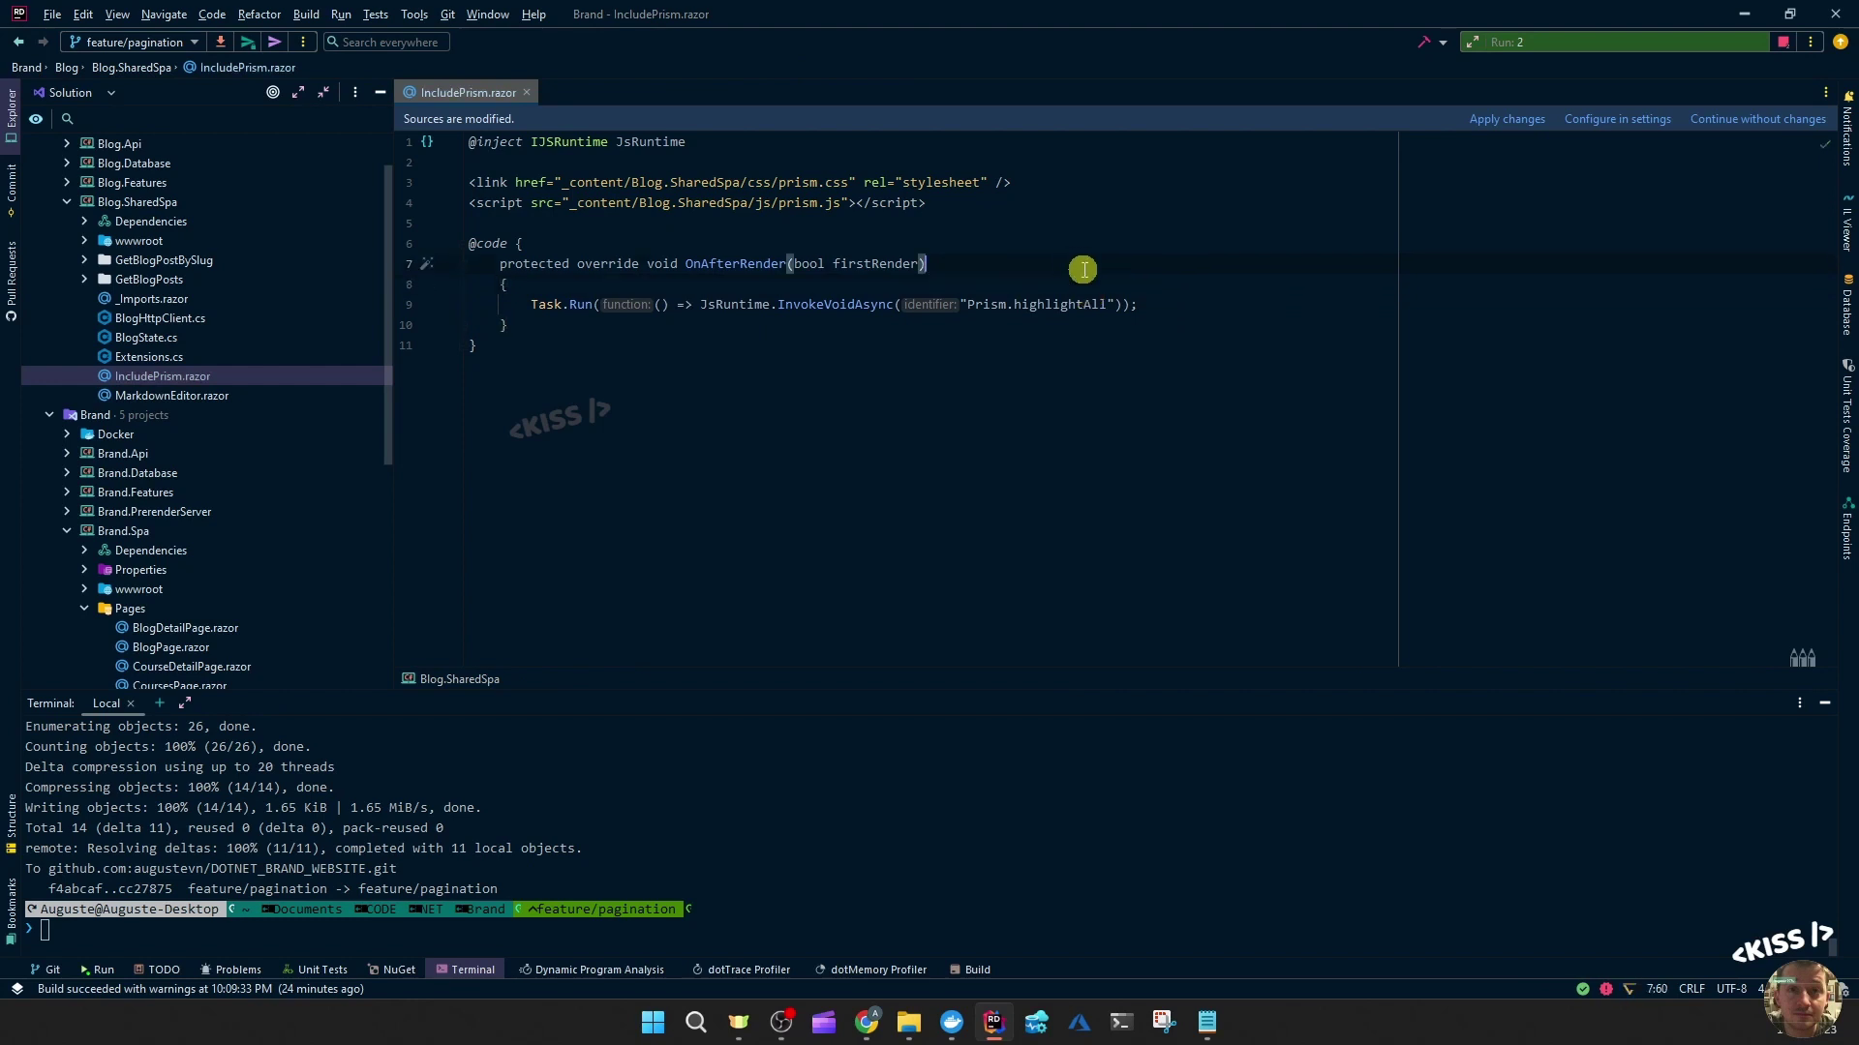
pyautogui.doubleClick(221, 396)
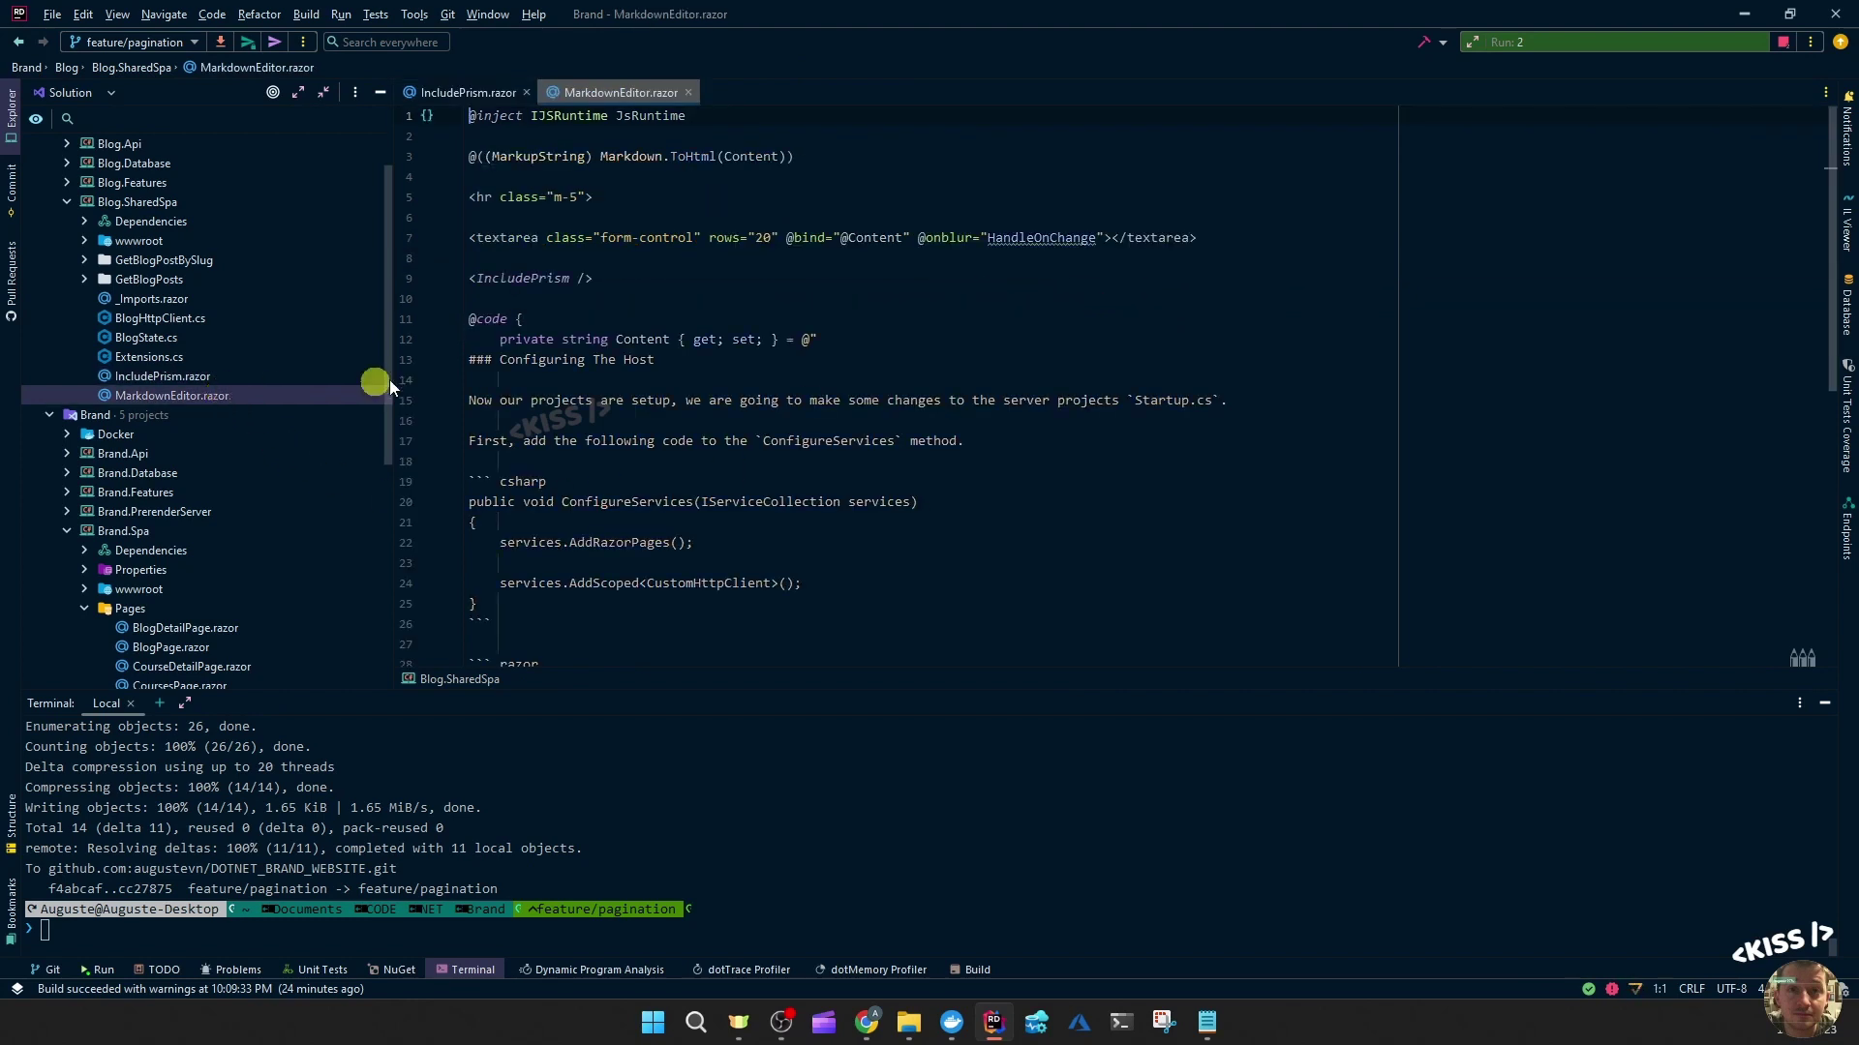
pyautogui.click(624, 290)
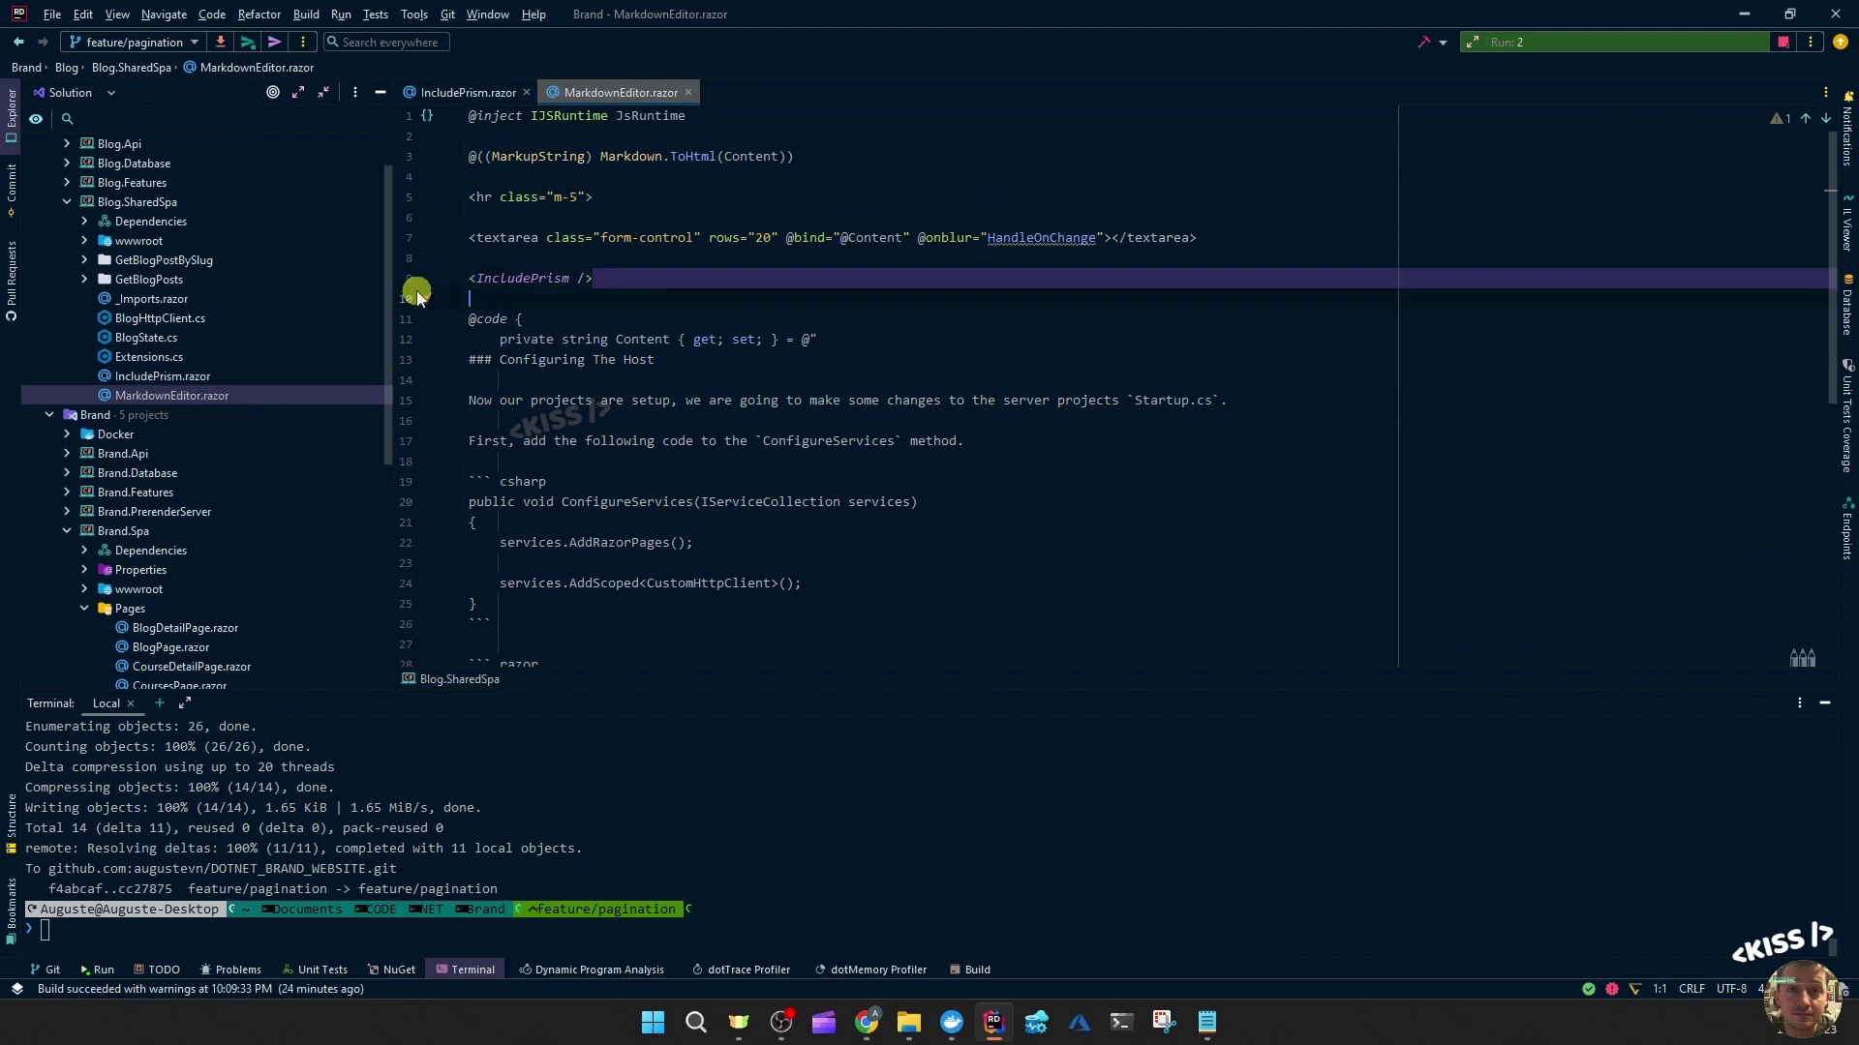
pyautogui.click(417, 279)
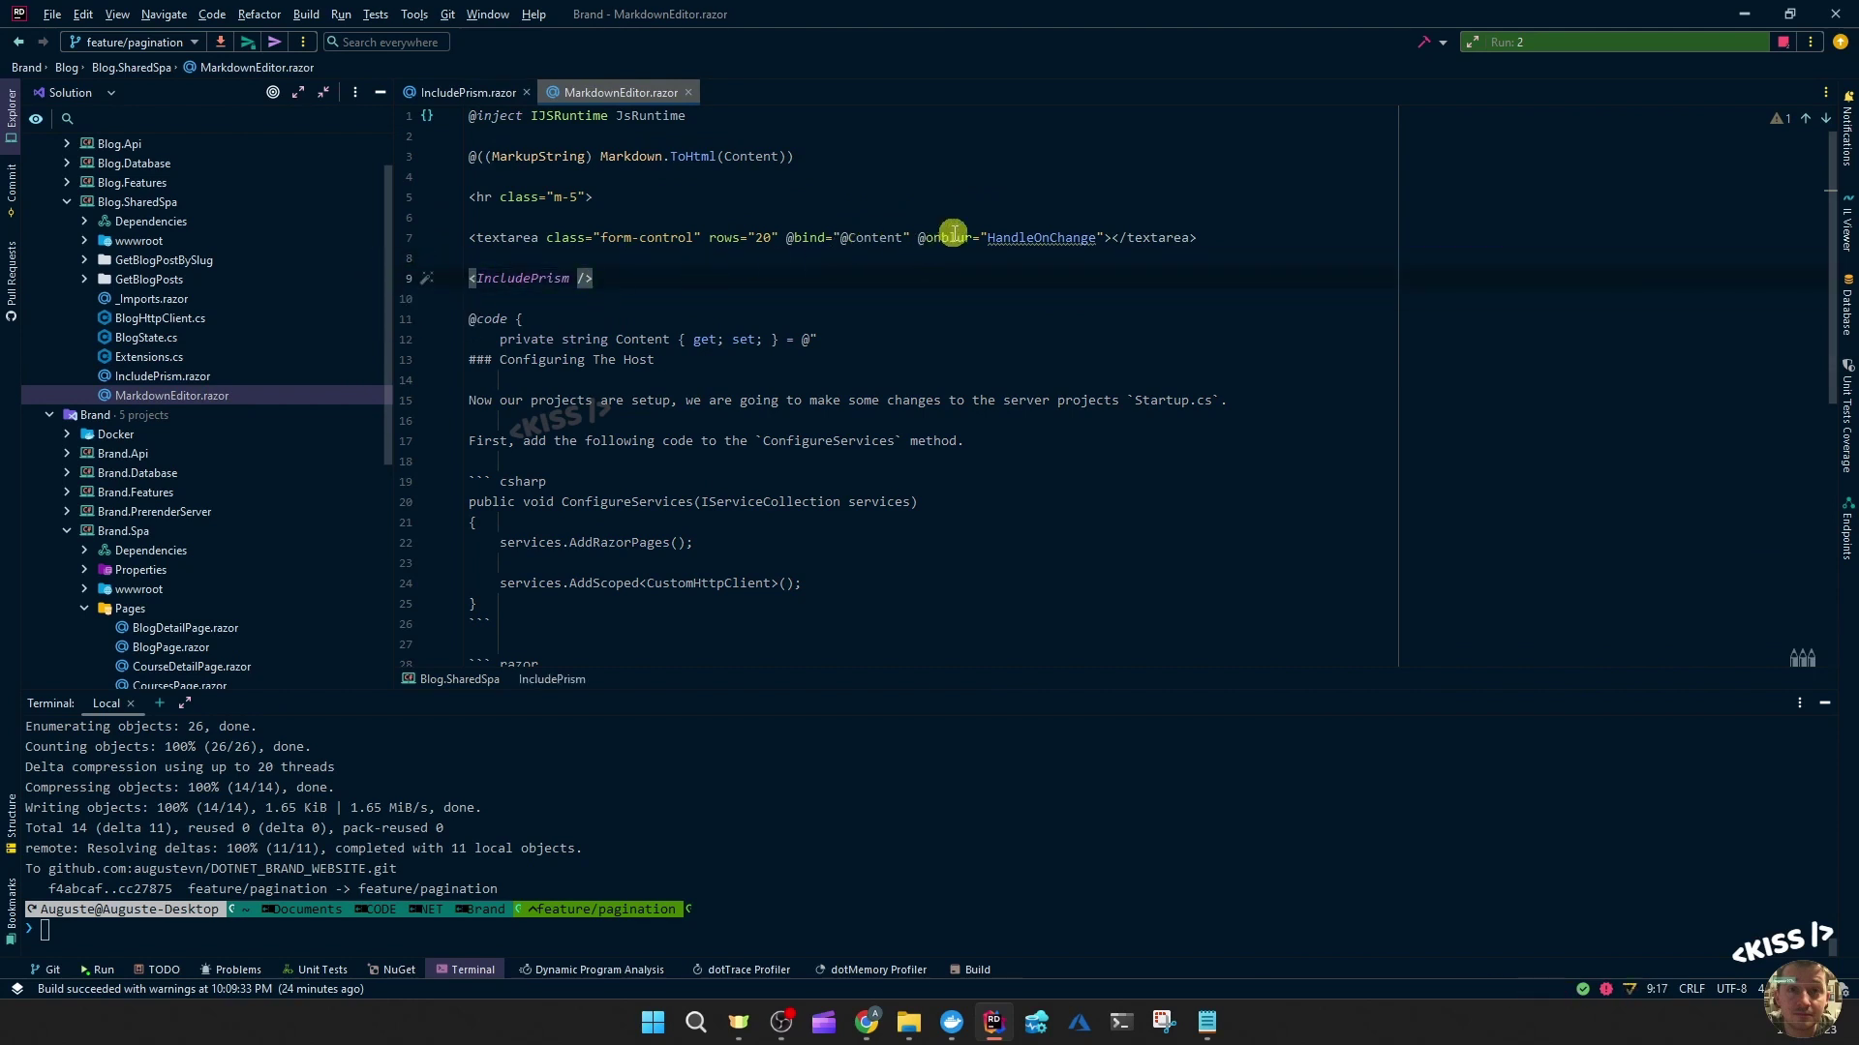
pyautogui.moveTo(919, 237); pyautogui.dragTo(1152, 240)
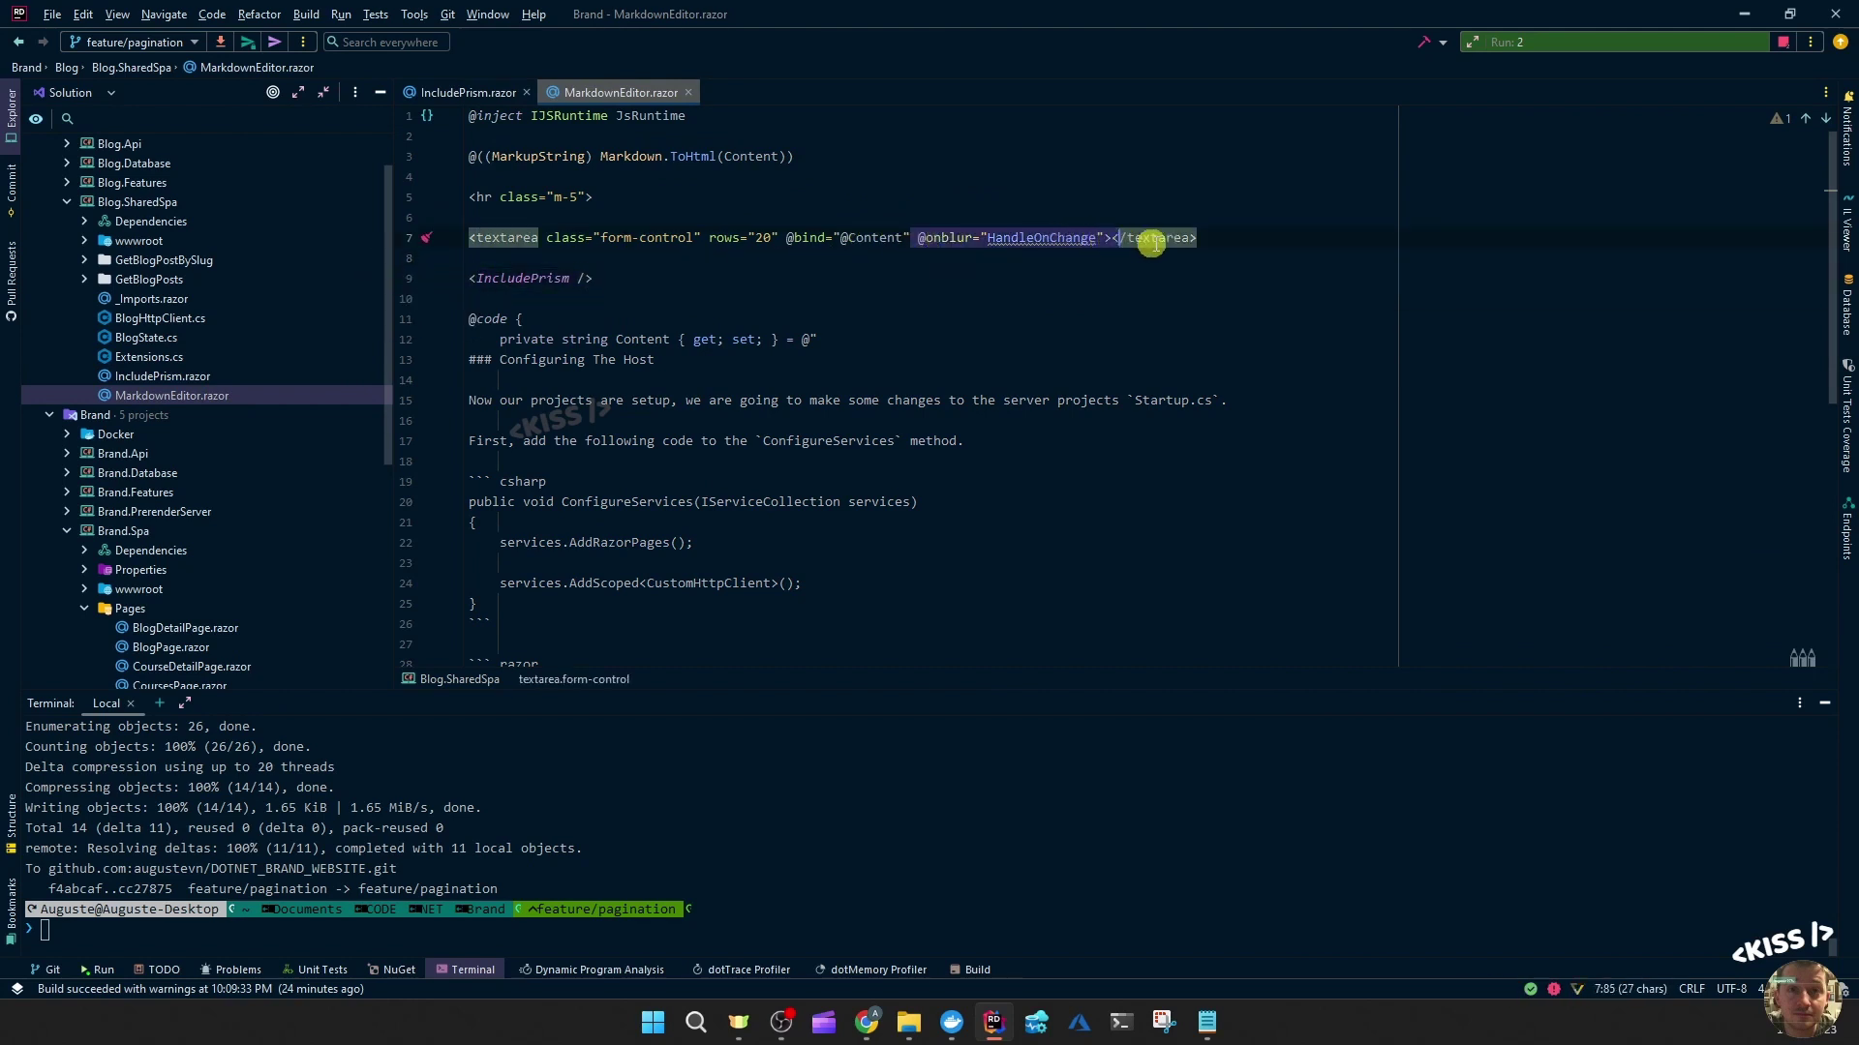
pyautogui.scroll(-9, 1235, 363)
pyautogui.scroll(-6, 1163, 378)
pyautogui.scroll(-4, 1023, 416)
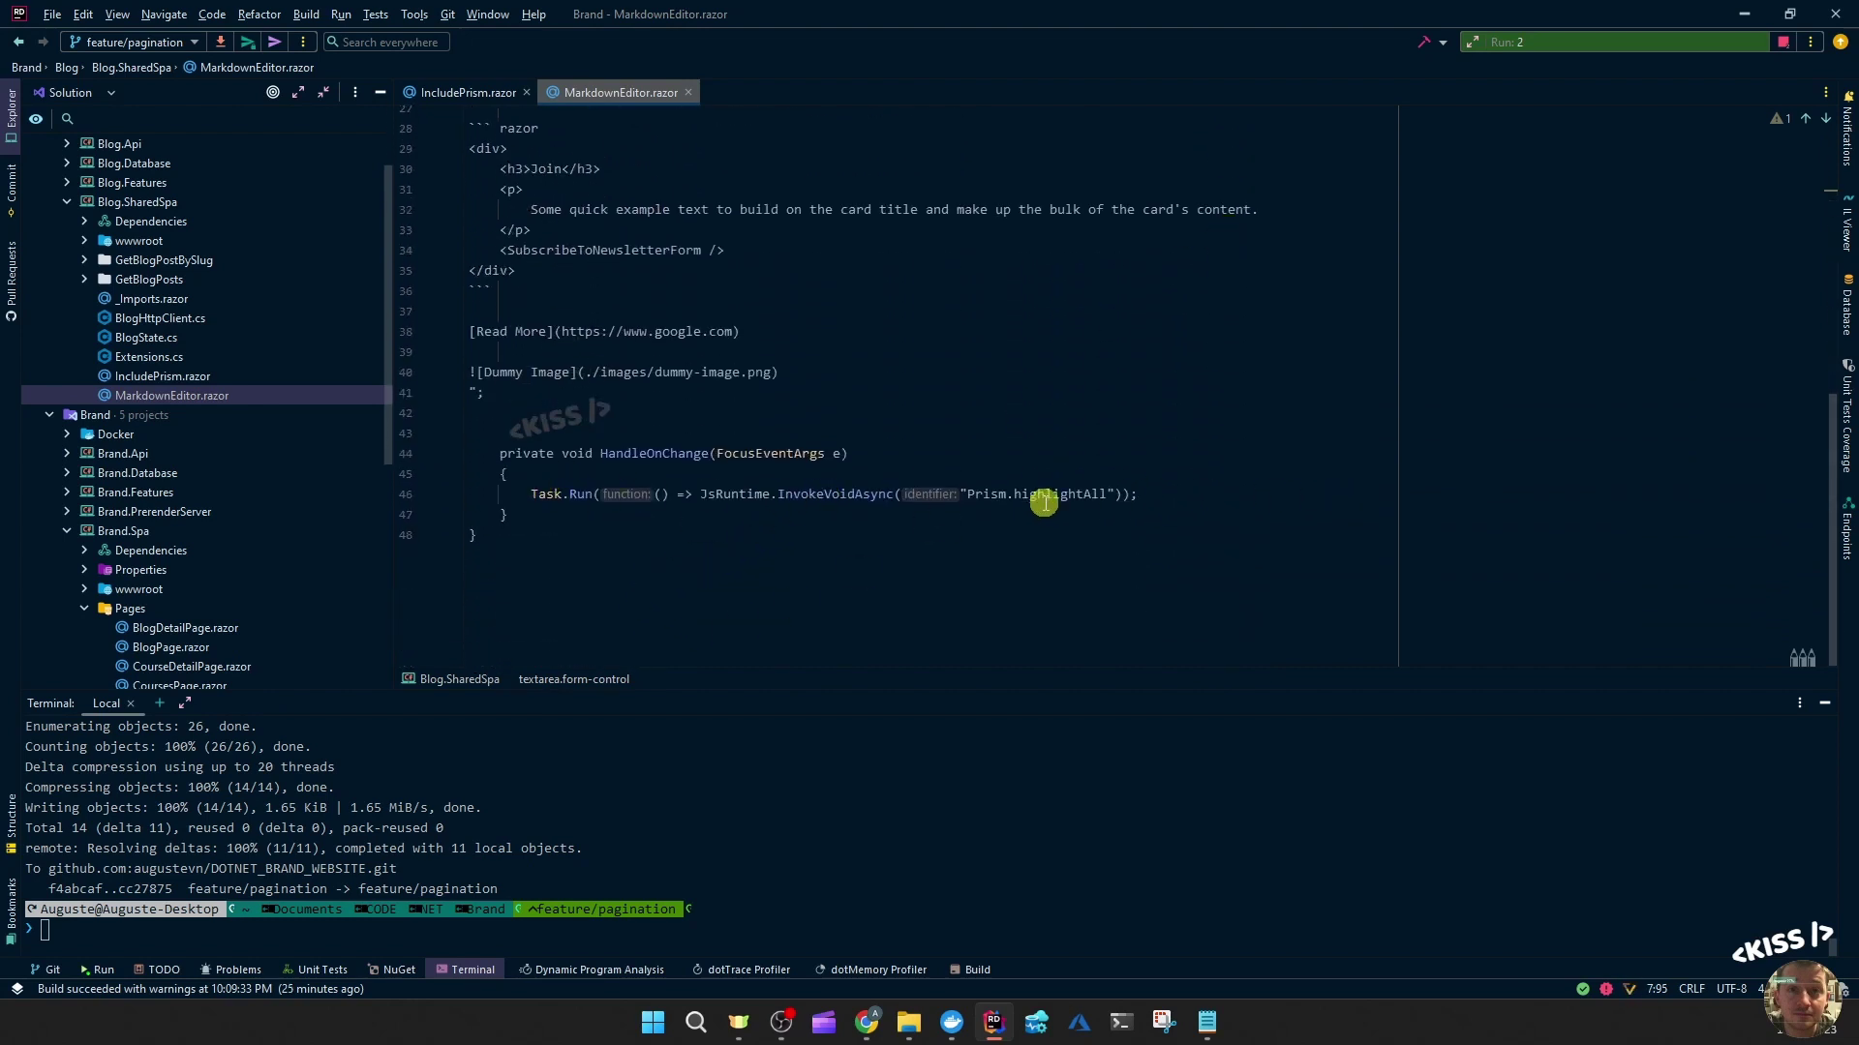
# - Inspect the rendered ConfigureServices code block in the Chrome blog post
pyautogui.hotkey('alt', 'Tab')
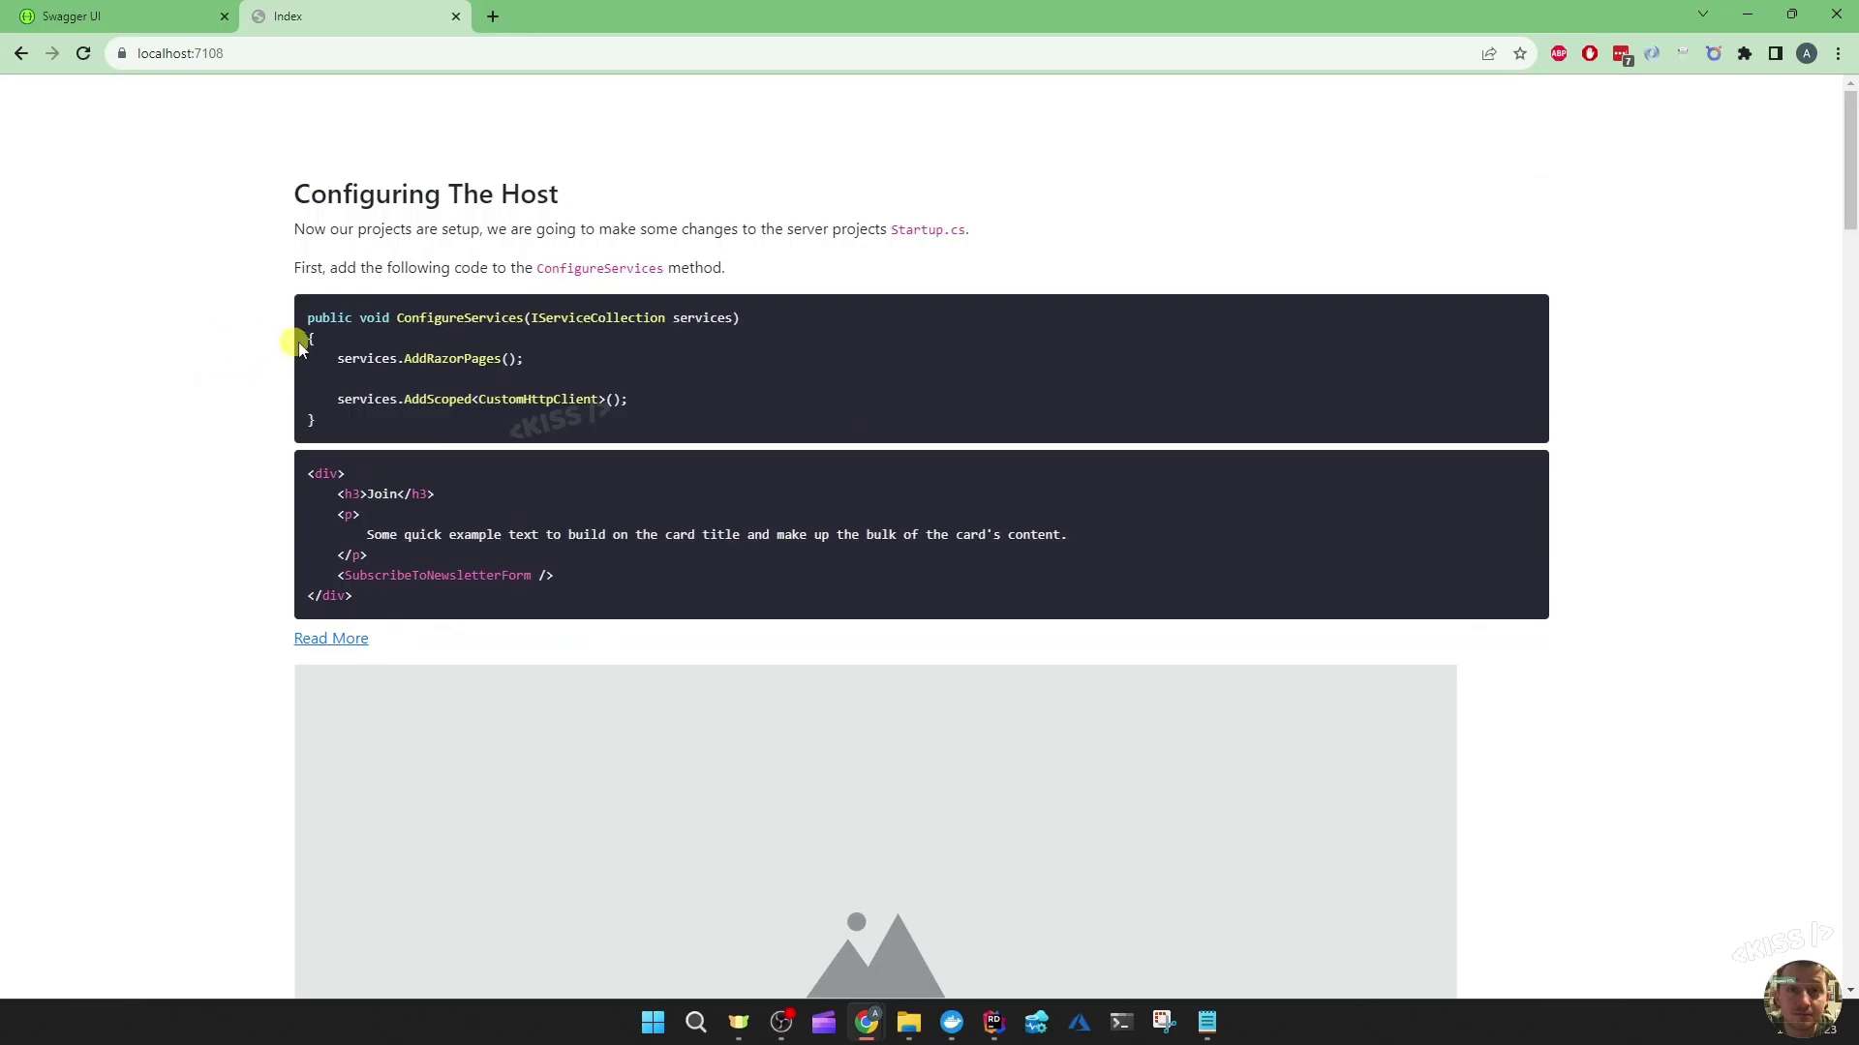
pyautogui.moveTo(308, 340); pyautogui.dragTo(770, 434)
pyautogui.click(769, 433)
pyautogui.moveTo(225, 306); pyautogui.dragTo(632, 440)
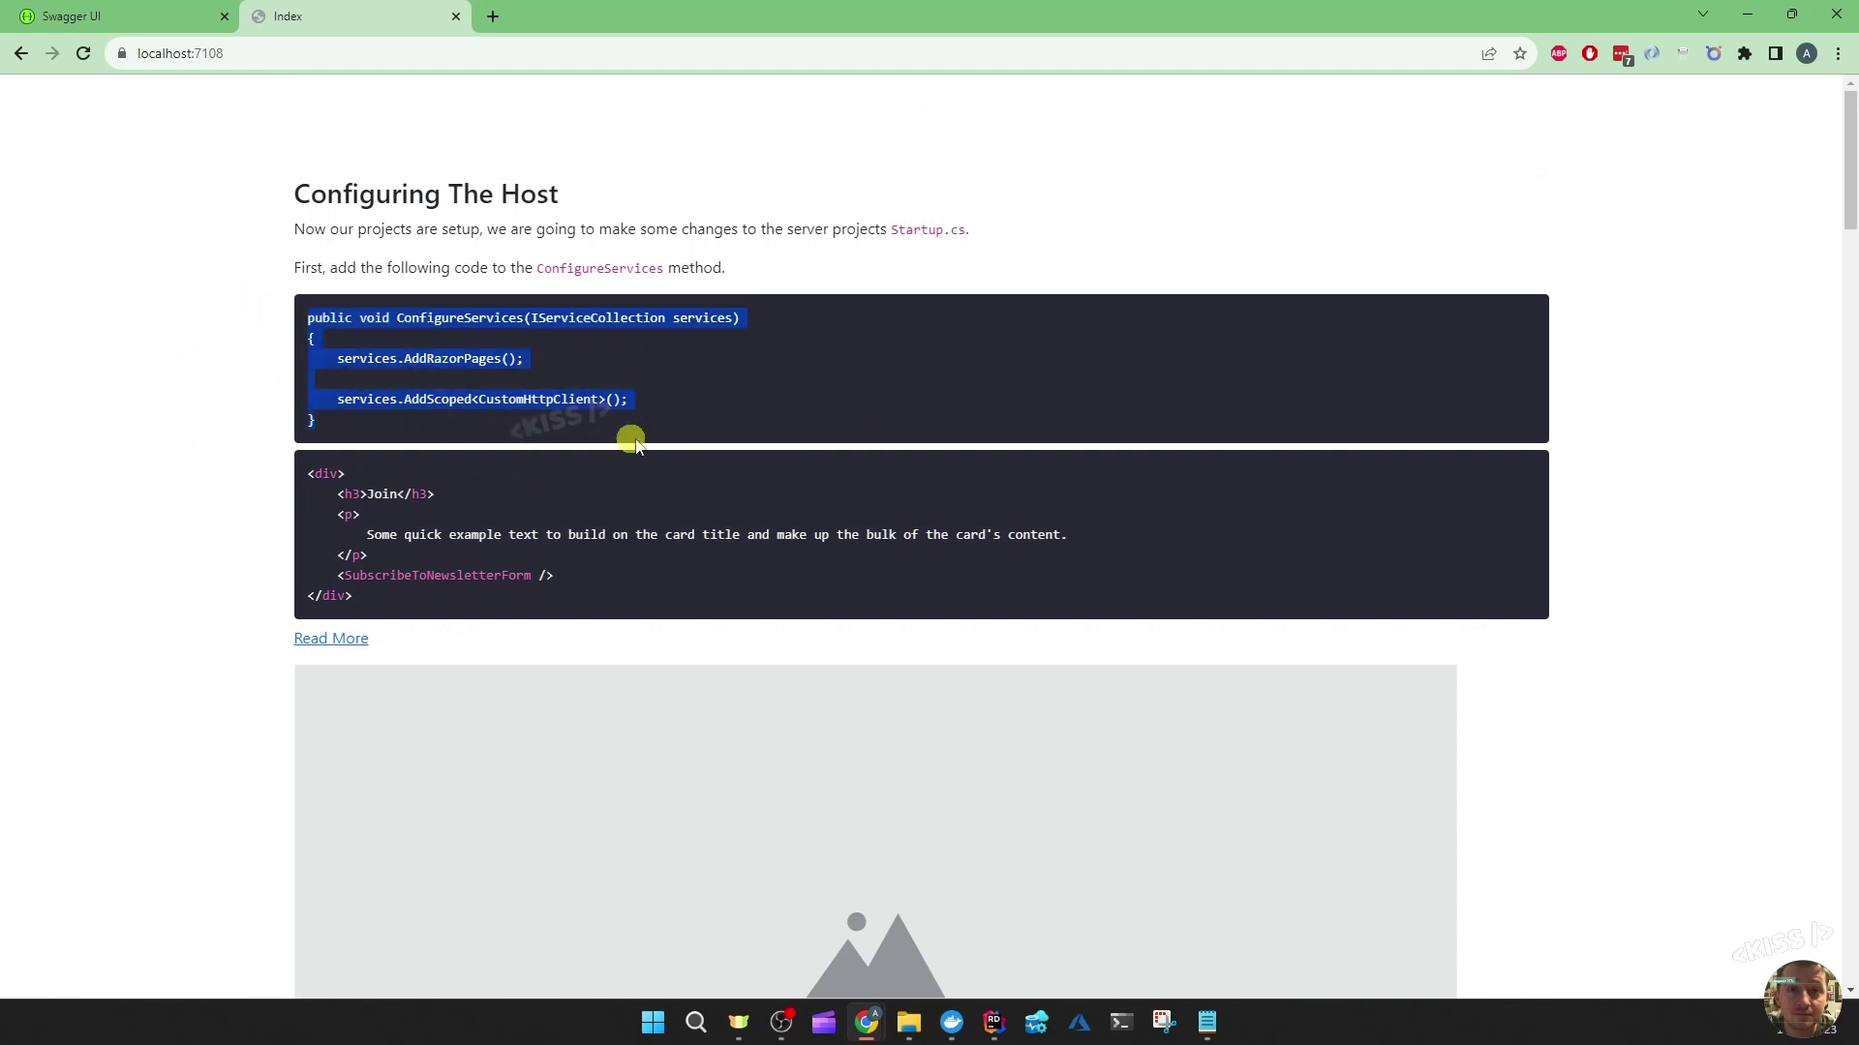
pyautogui.click(862, 473)
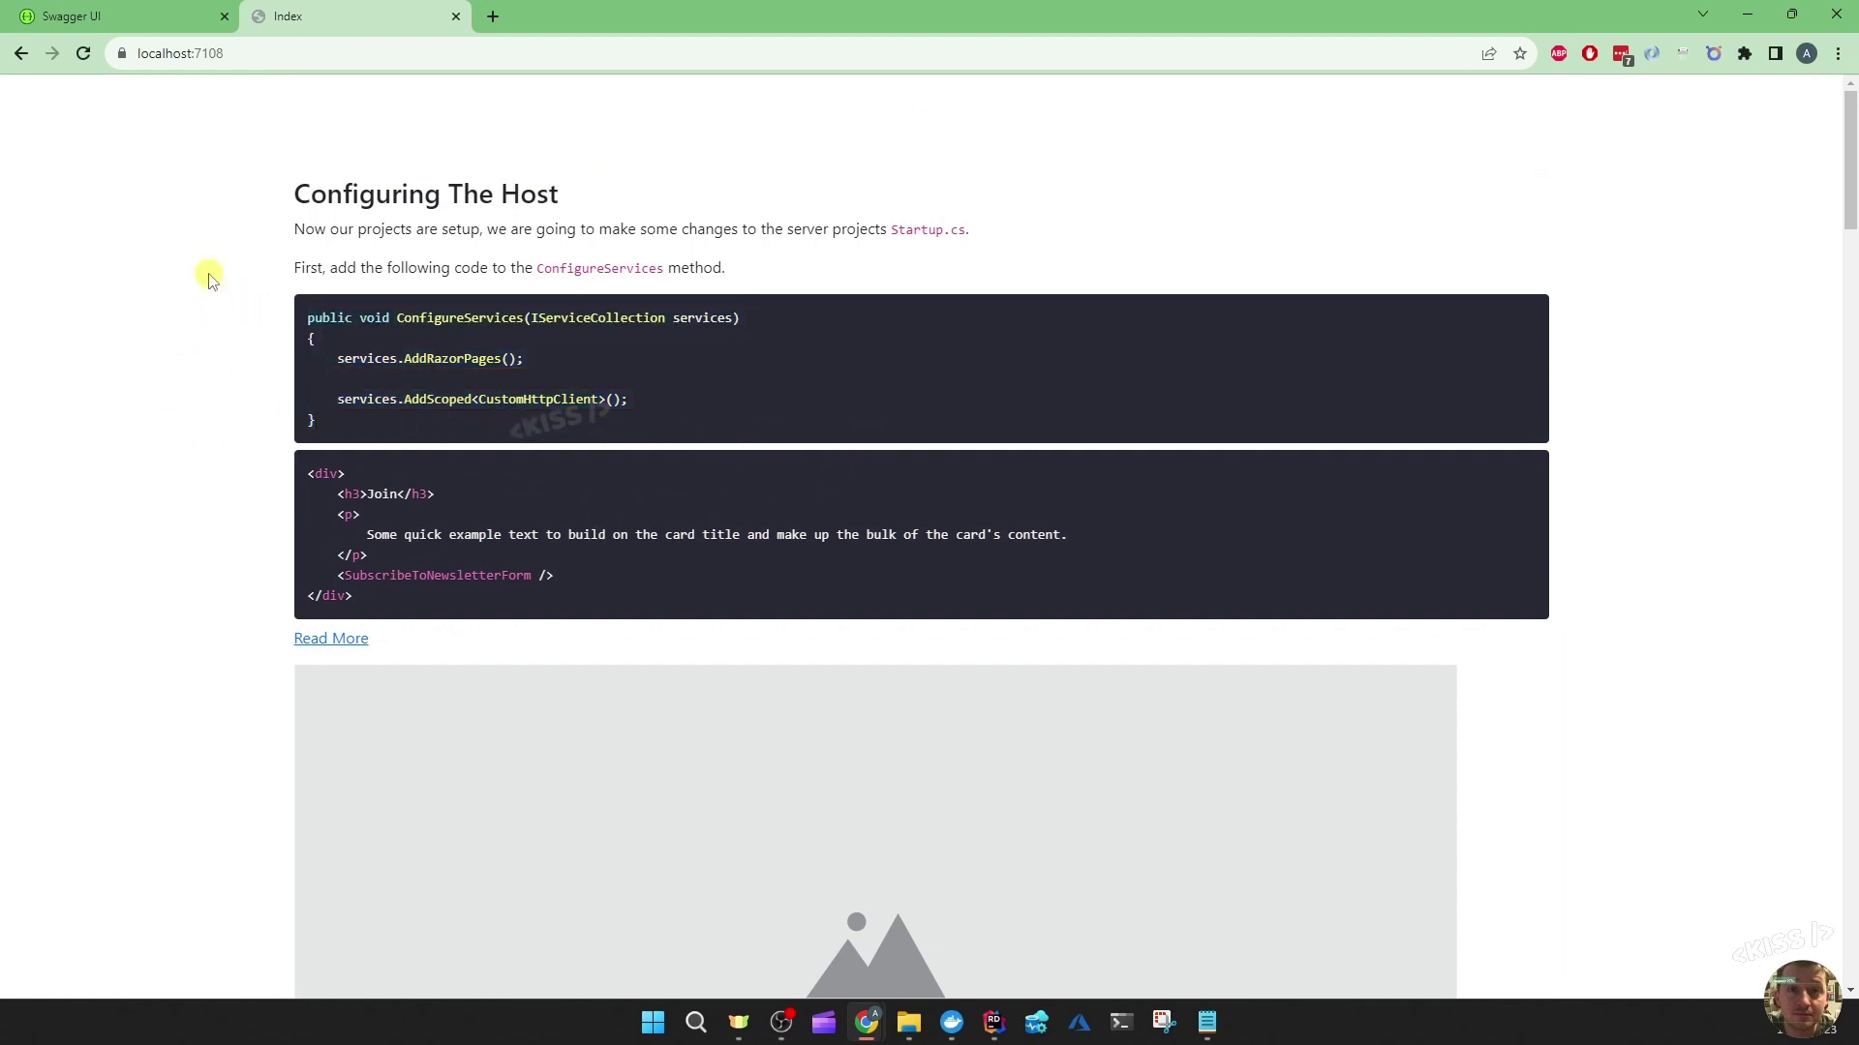
pyautogui.scroll(-3, 208, 275)
pyautogui.scroll(3, 208, 277)
pyautogui.scroll(-5, 233, 377)
pyautogui.scroll(-5, 233, 379)
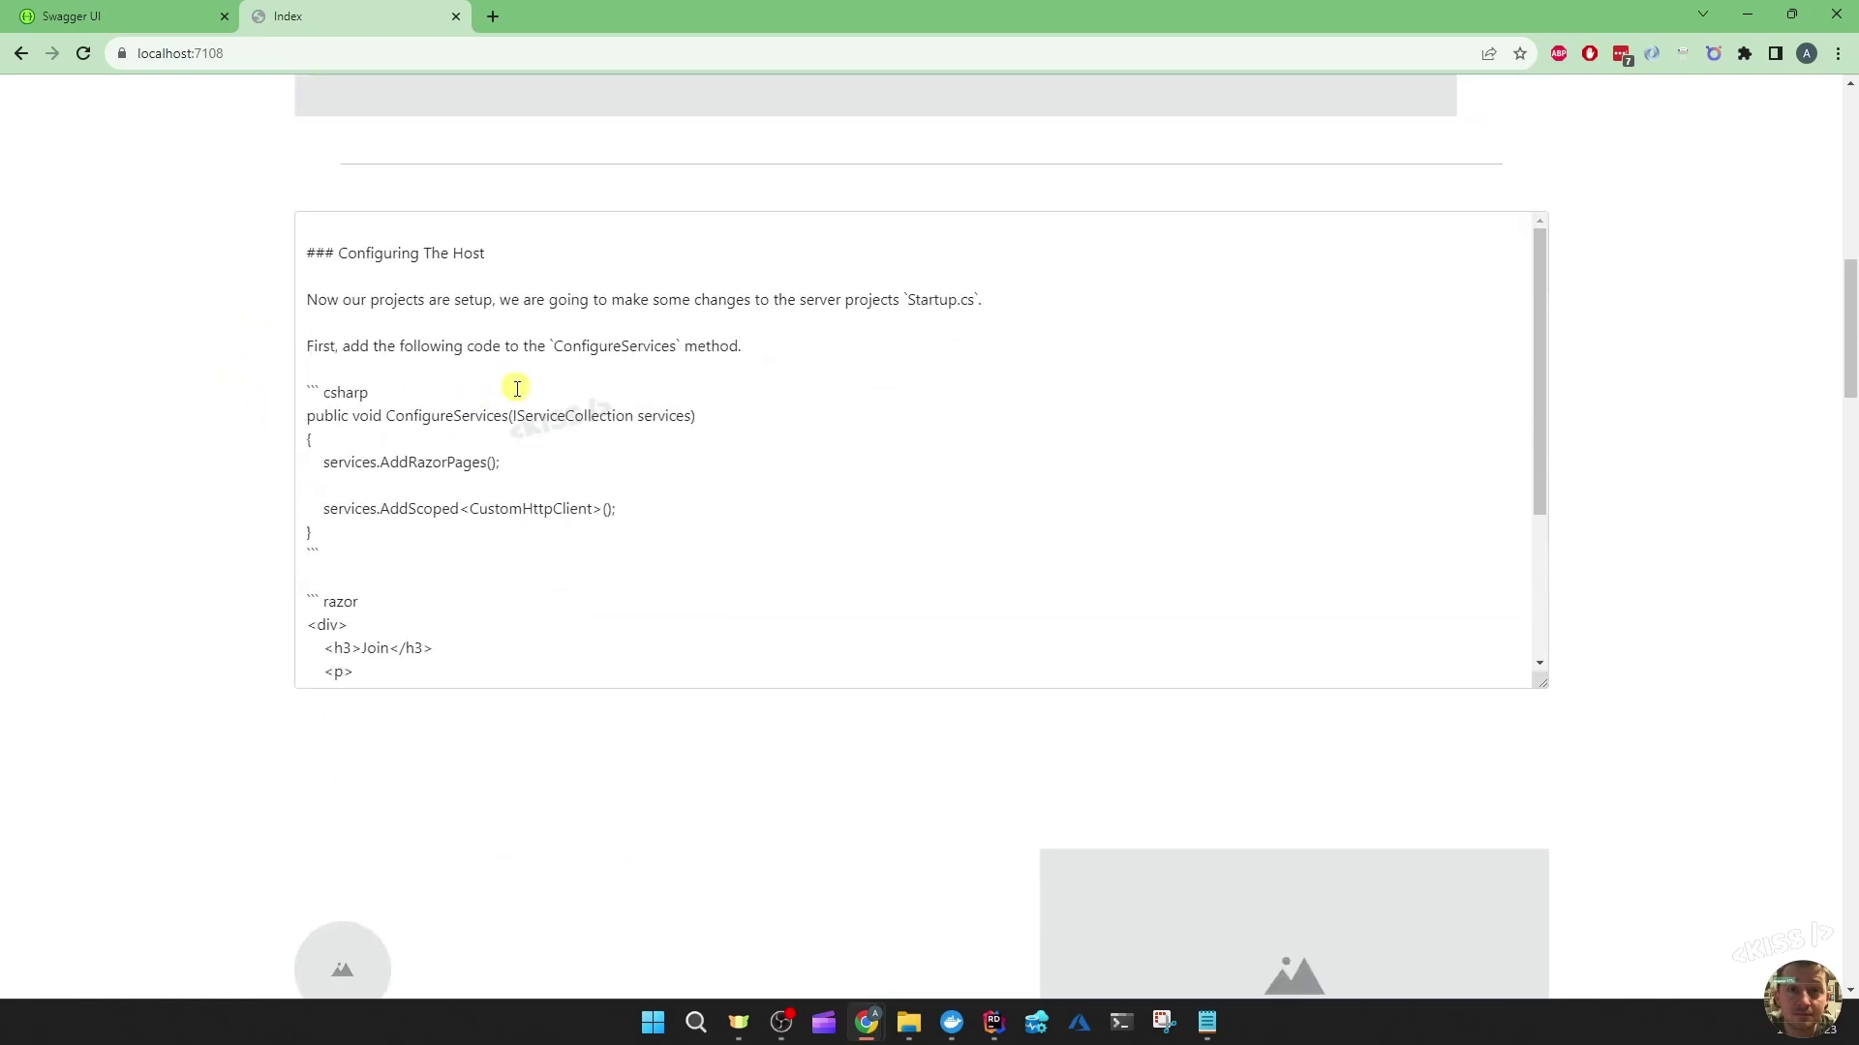
# - Add var x = 1; to the markdown and confirm it renders highlighted
pyautogui.click(443, 485)
pyautogui.write('var x = 1;')
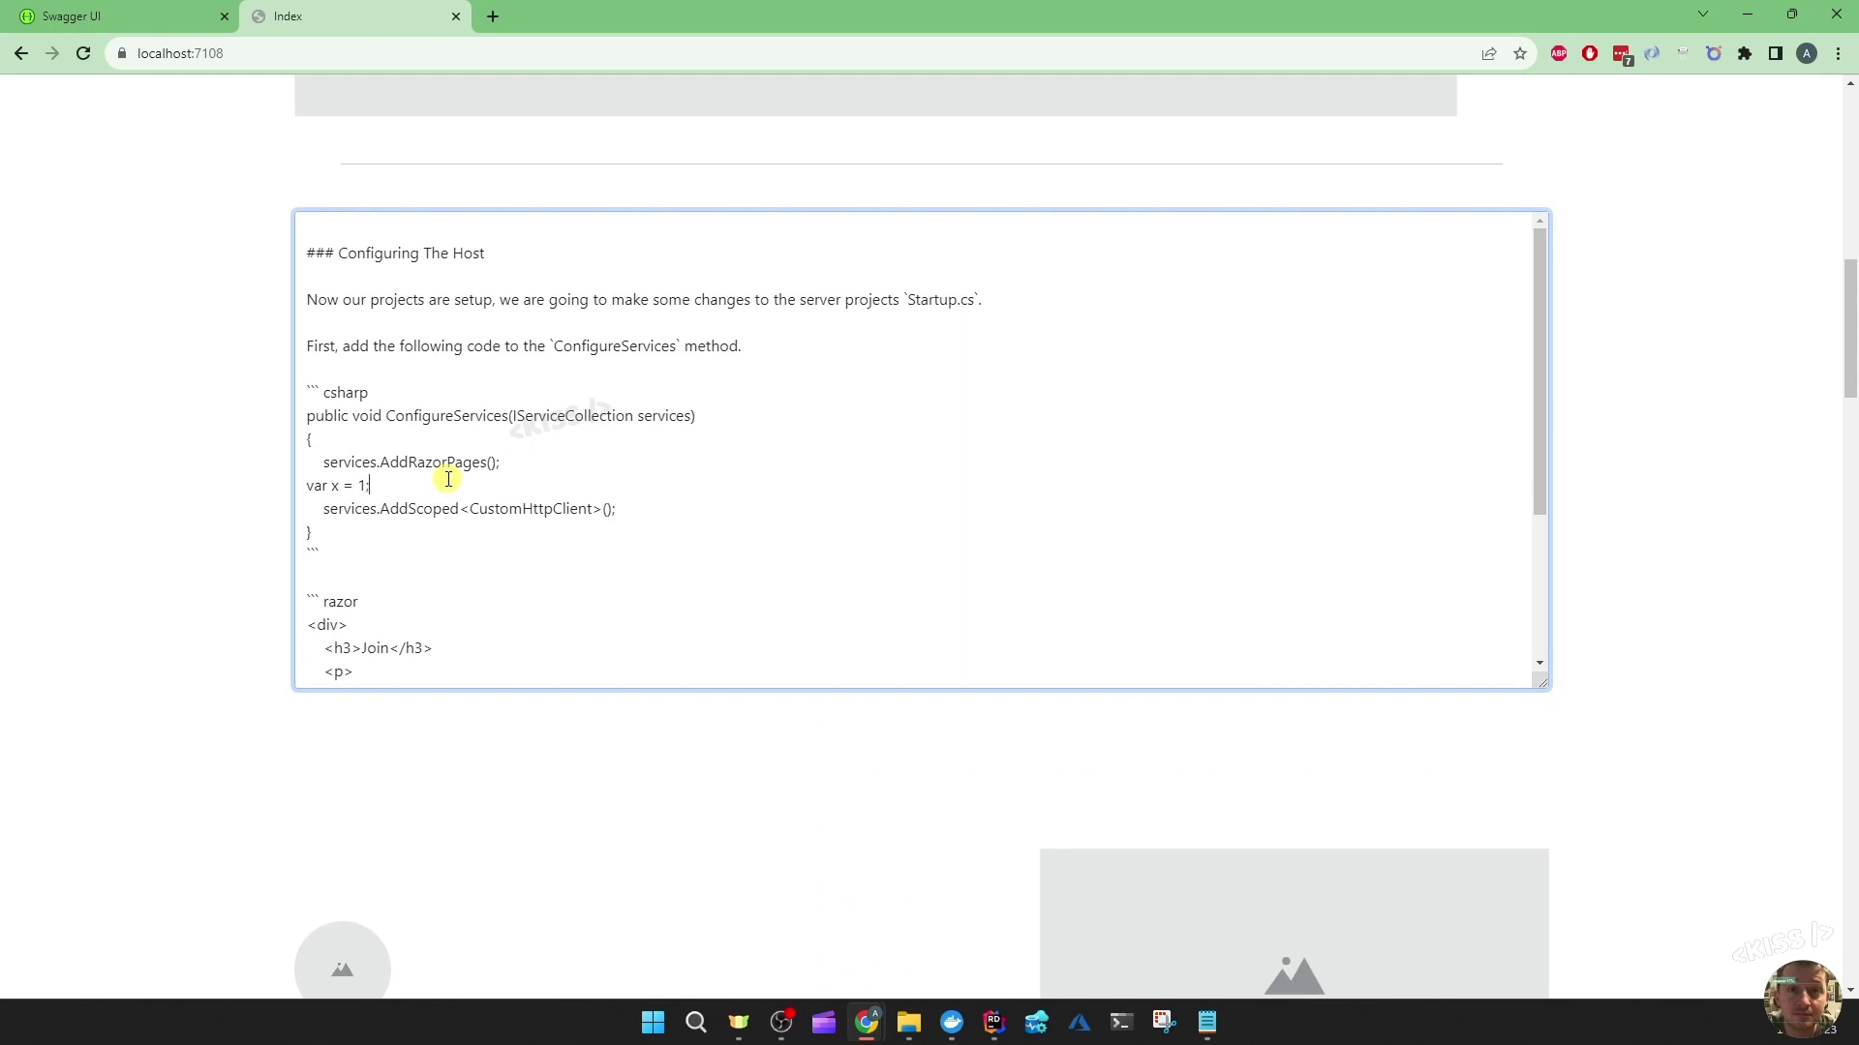
pyautogui.click(160, 332)
pyautogui.scroll(3, 160, 331)
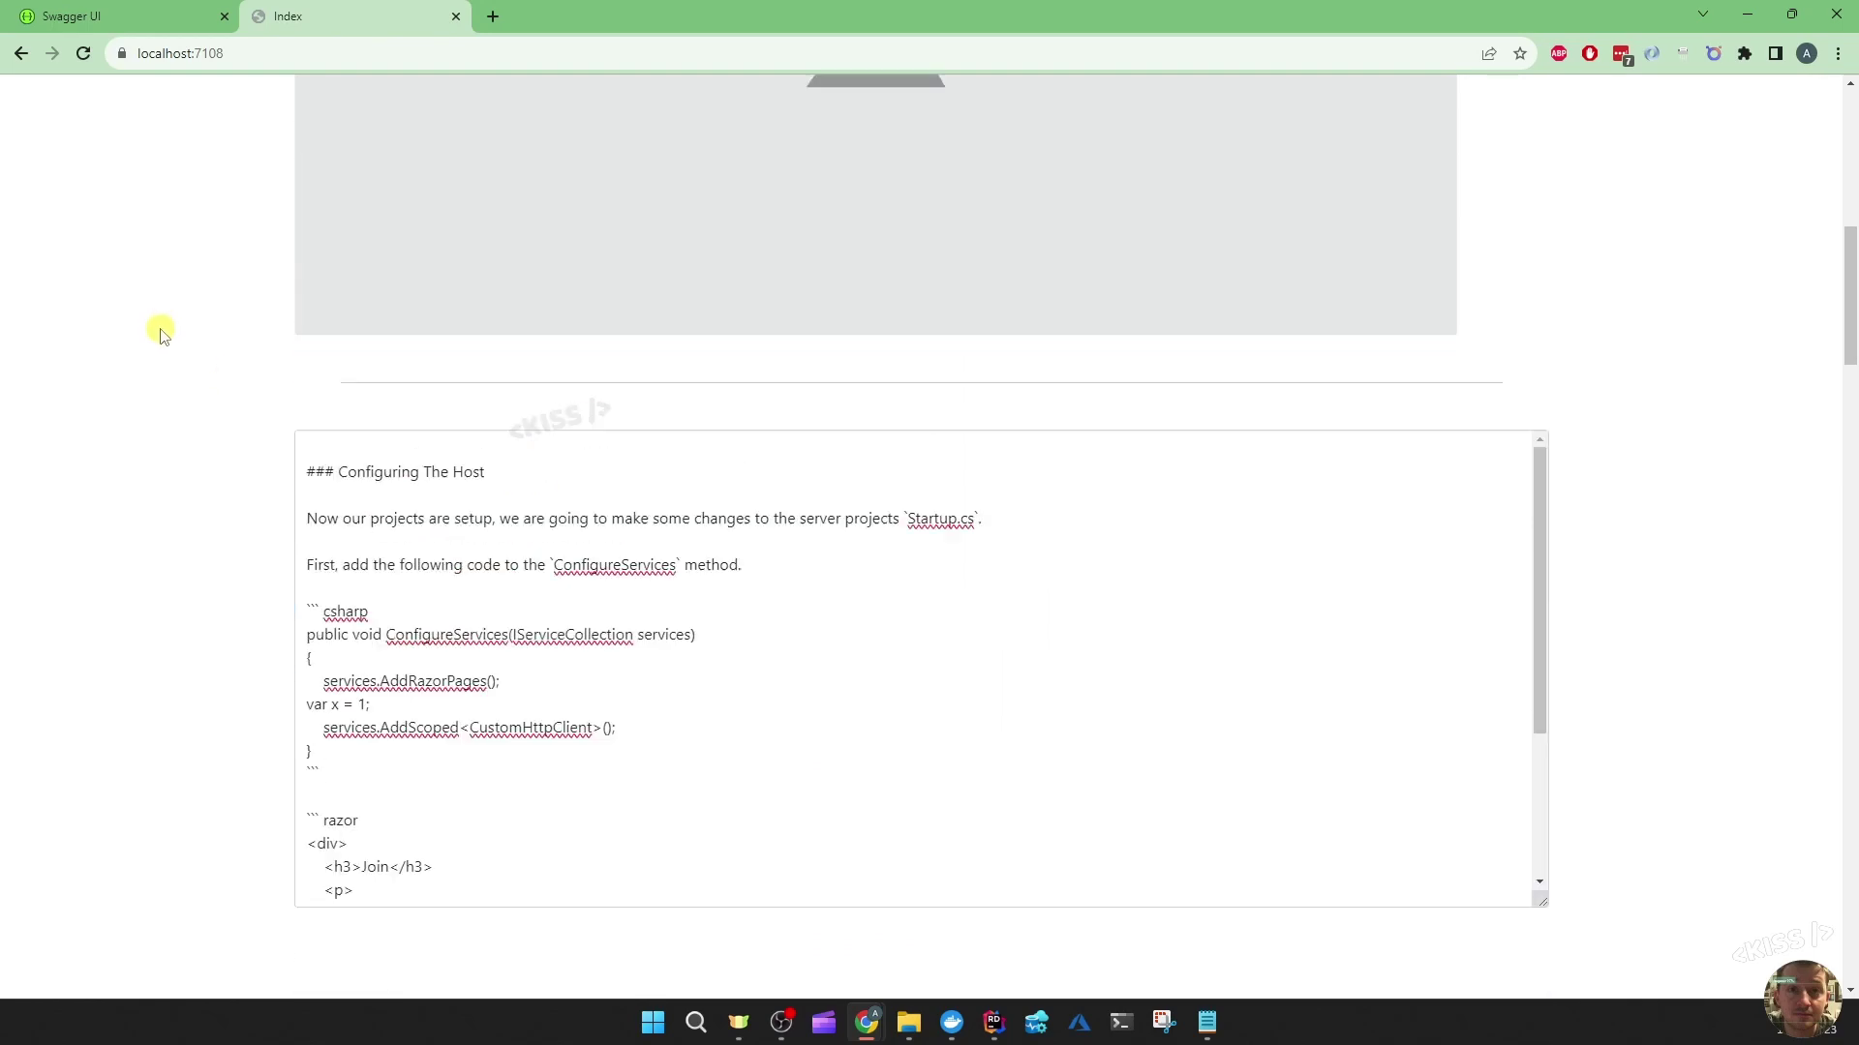
pyautogui.scroll(-6, 154, 359)
pyautogui.scroll(3, 156, 359)
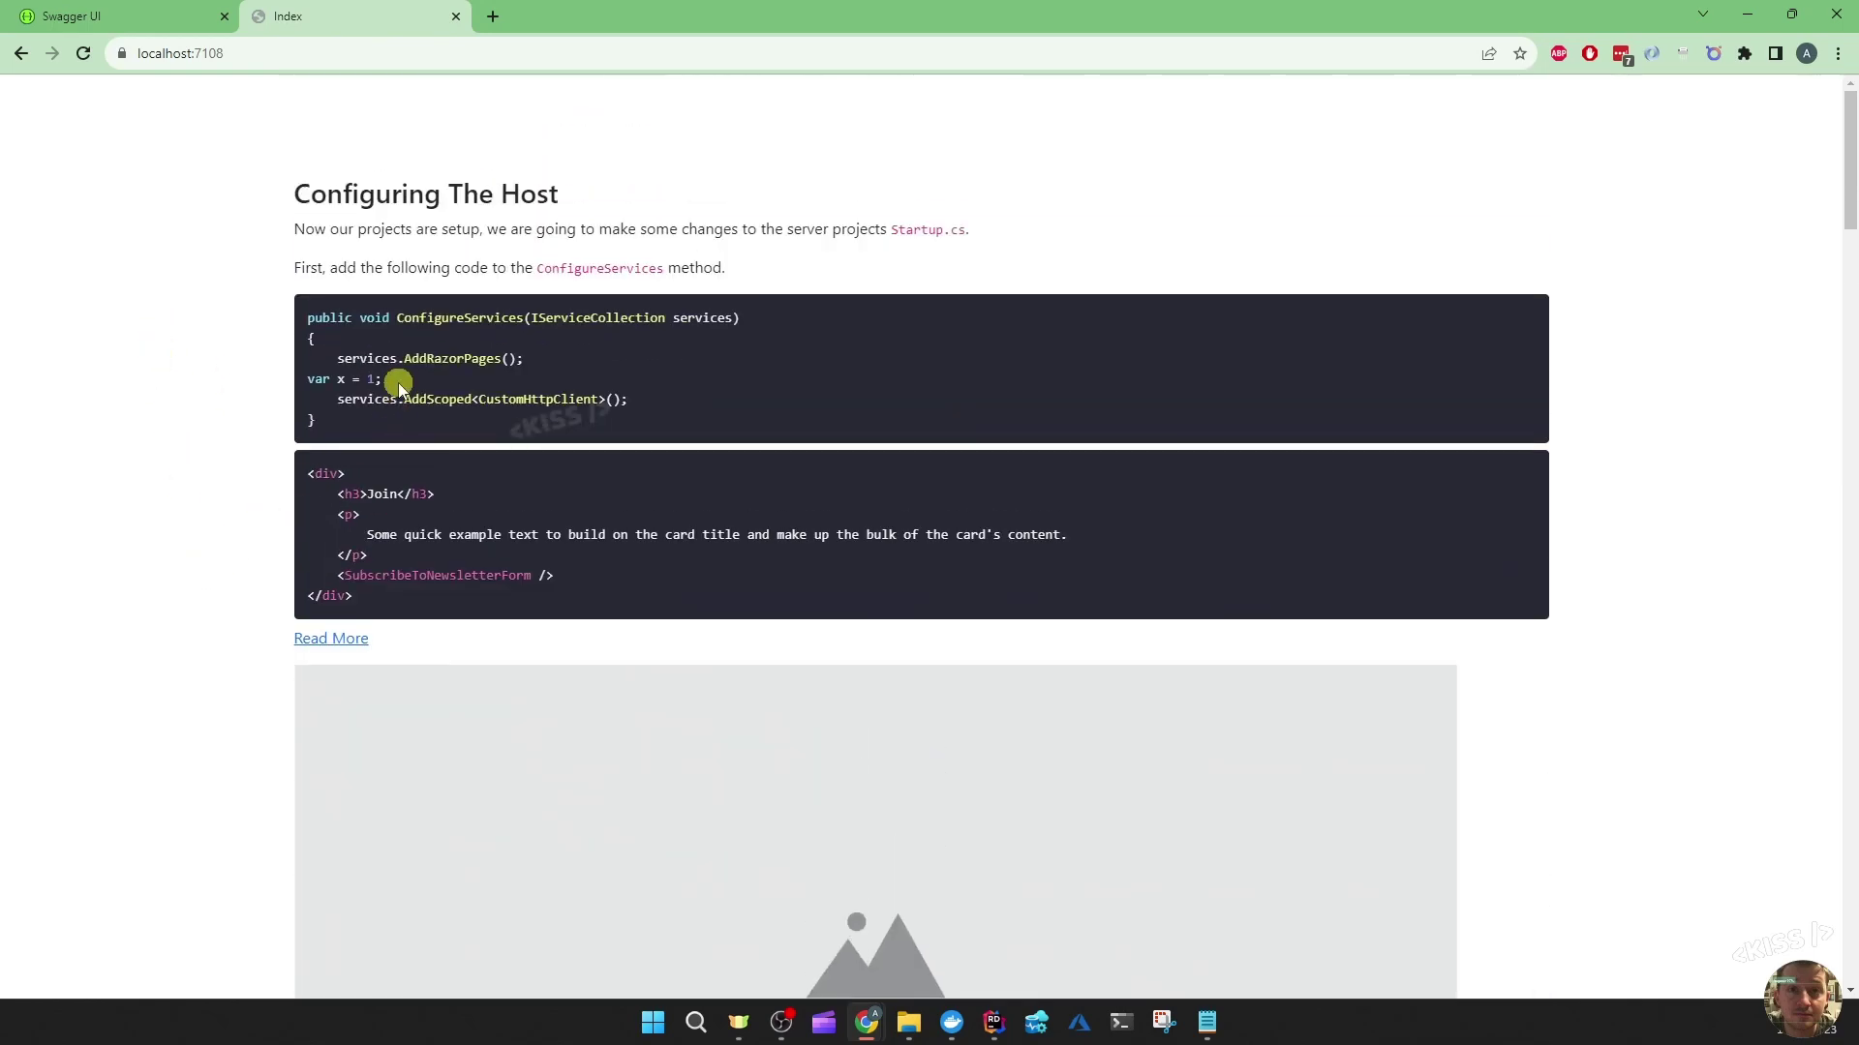
pyautogui.moveTo(381, 379); pyautogui.dragTo(306, 380)
pyautogui.click(120, 429)
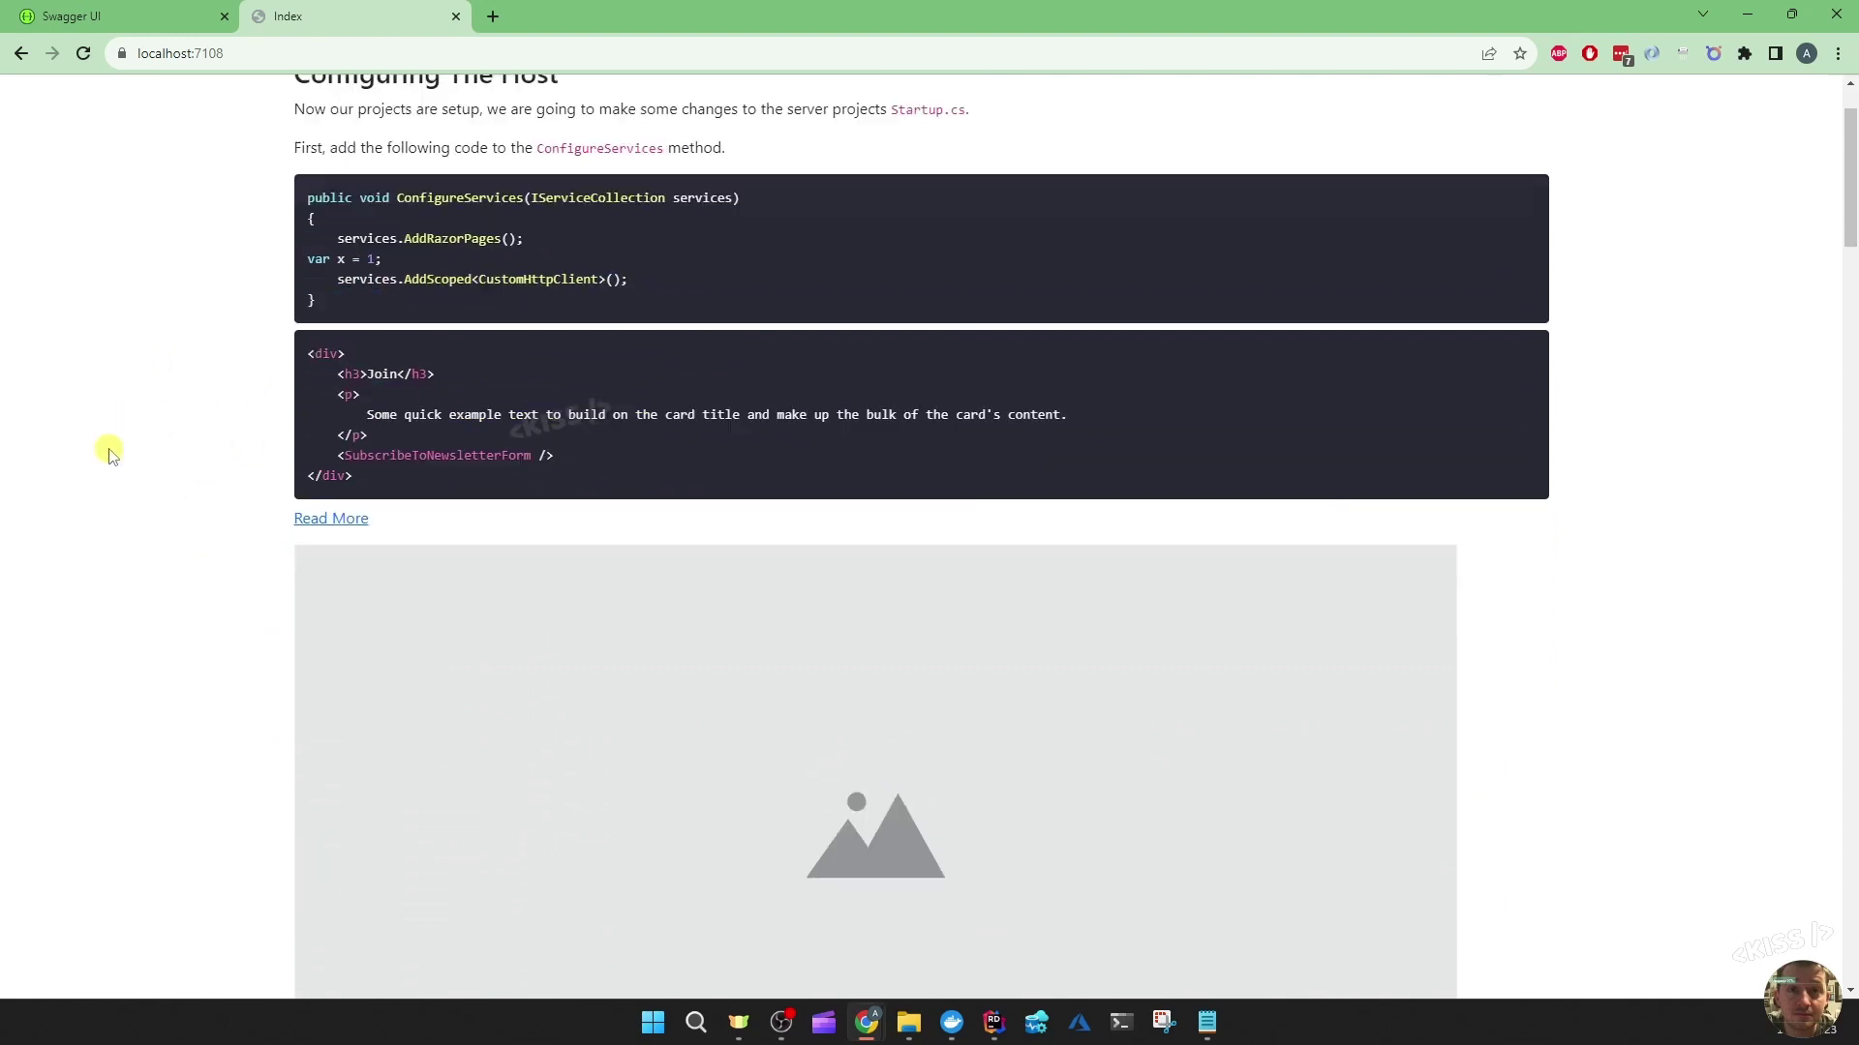
pyautogui.scroll(-8, 120, 428)
pyautogui.scroll(-3, 119, 436)
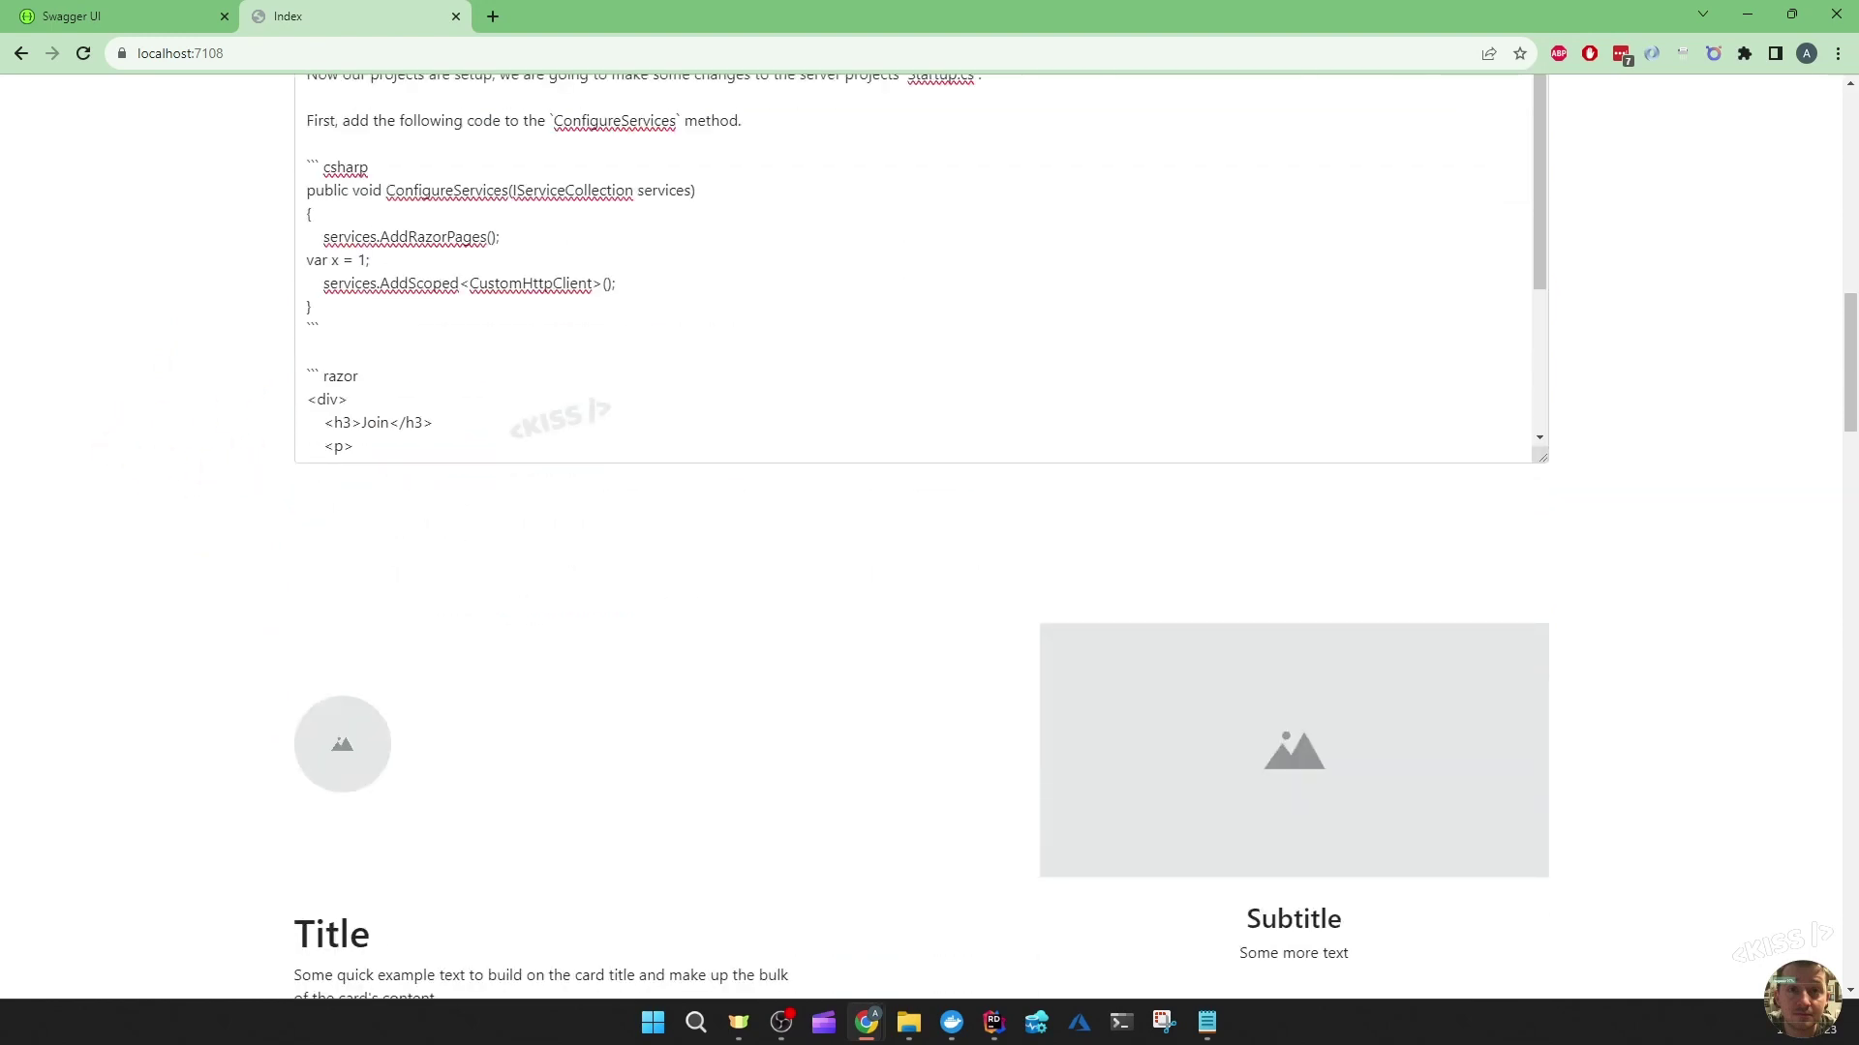
# - Trace how GetBlogPostBySlug sets BodyAsHTML from BodyAsMarkdown and passes selectedBlogPost to ChildContent
pyautogui.hotkey('alt', 'Tab')
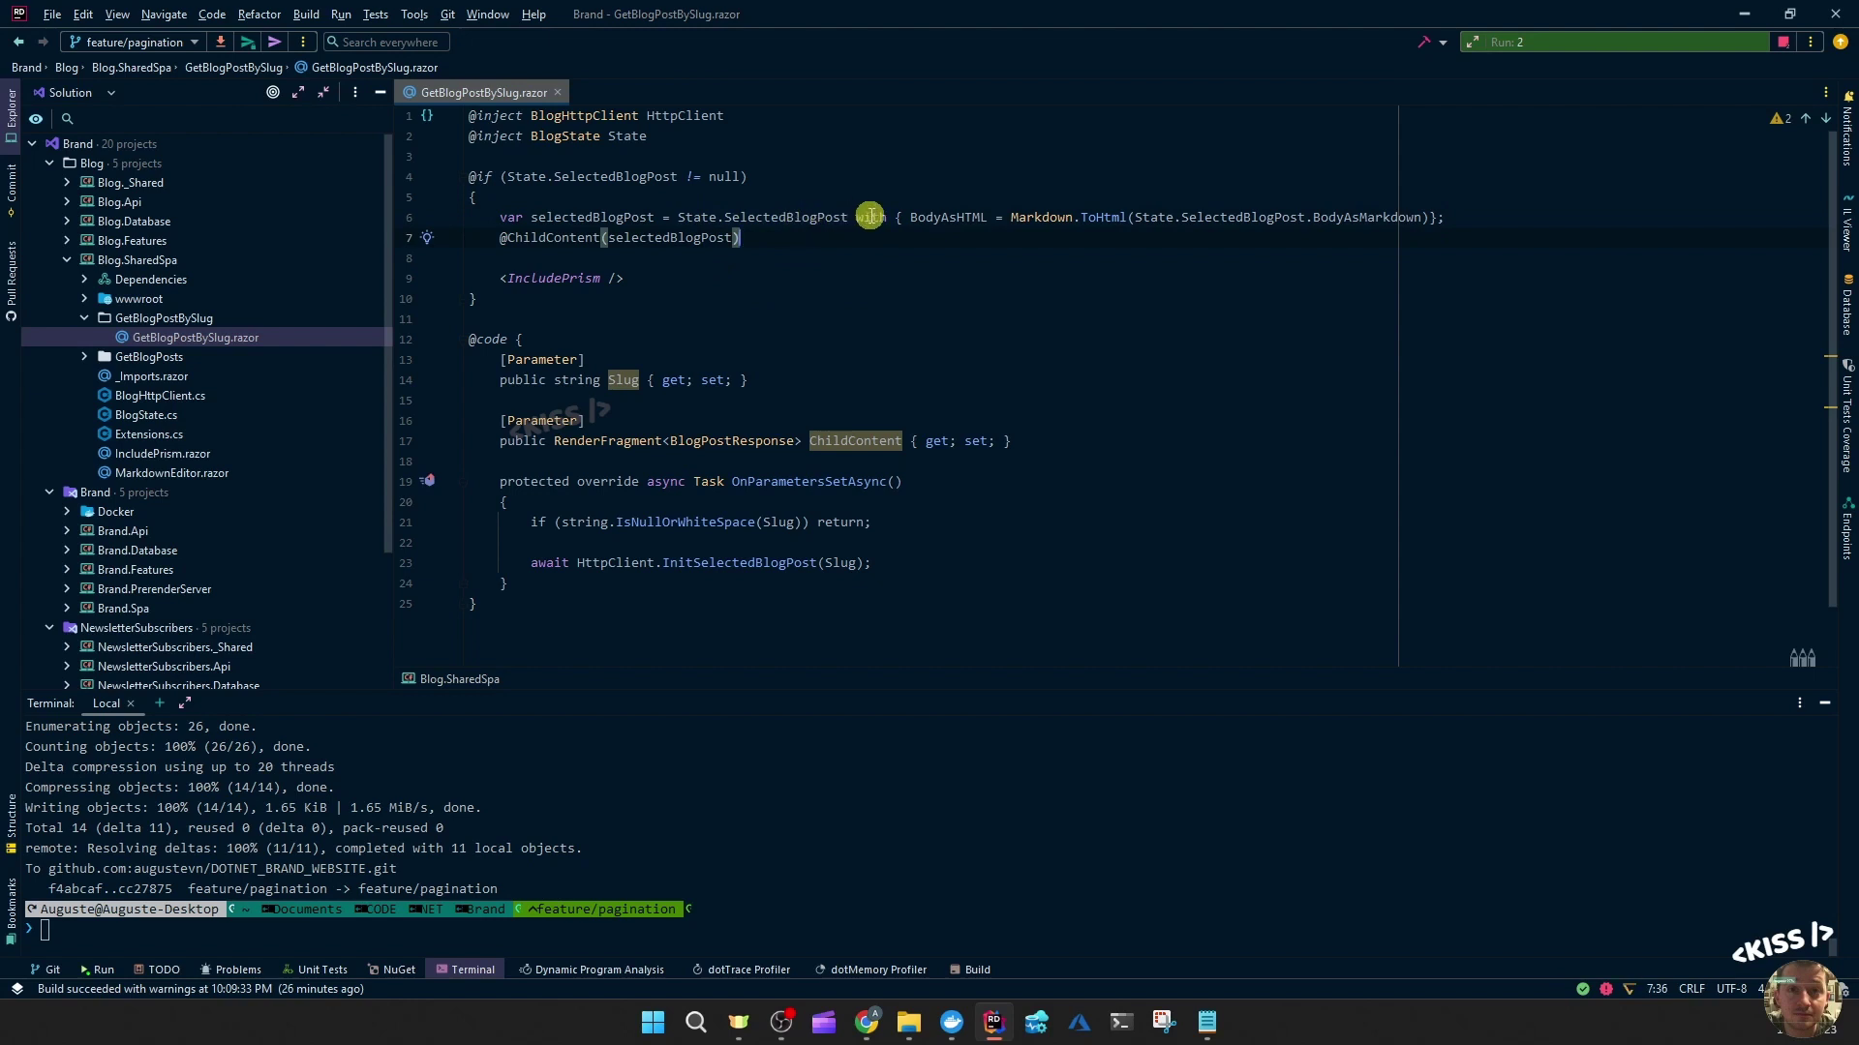
pyautogui.doubleClick(786, 217)
pyautogui.doubleClick(600, 216)
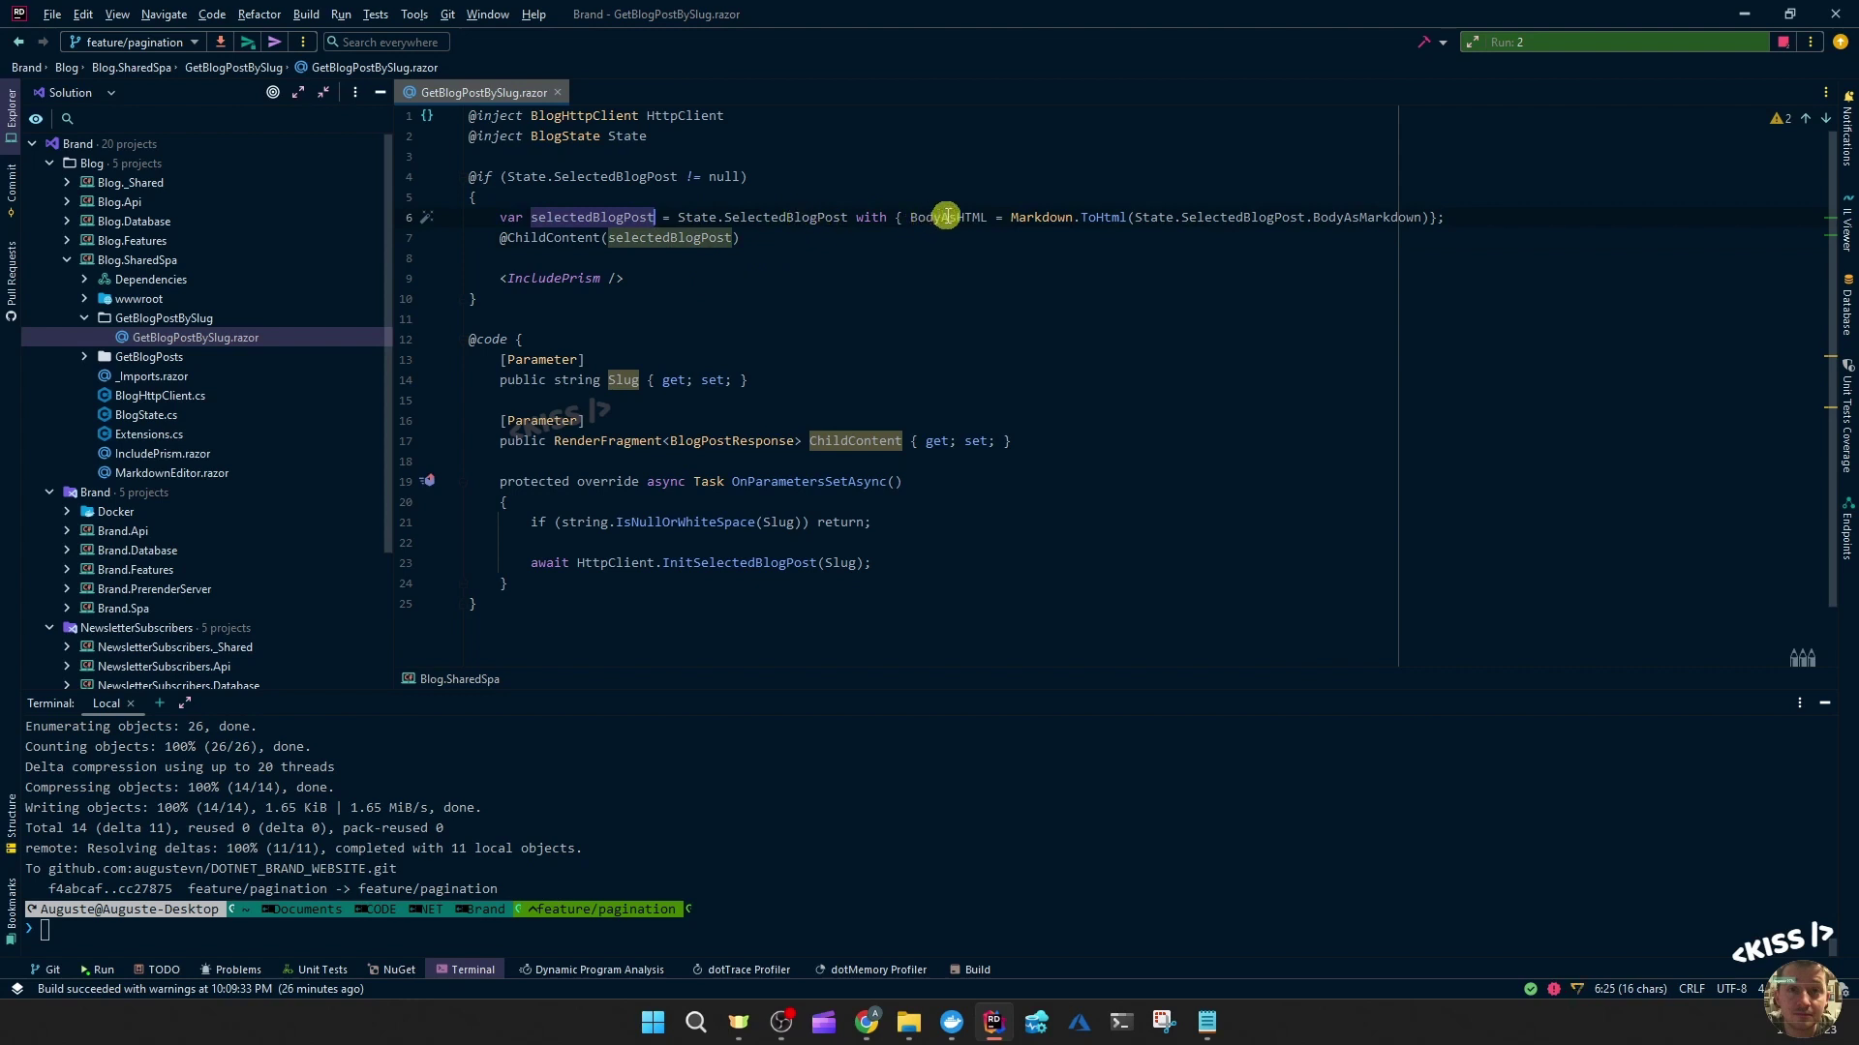
pyautogui.doubleClick(950, 216)
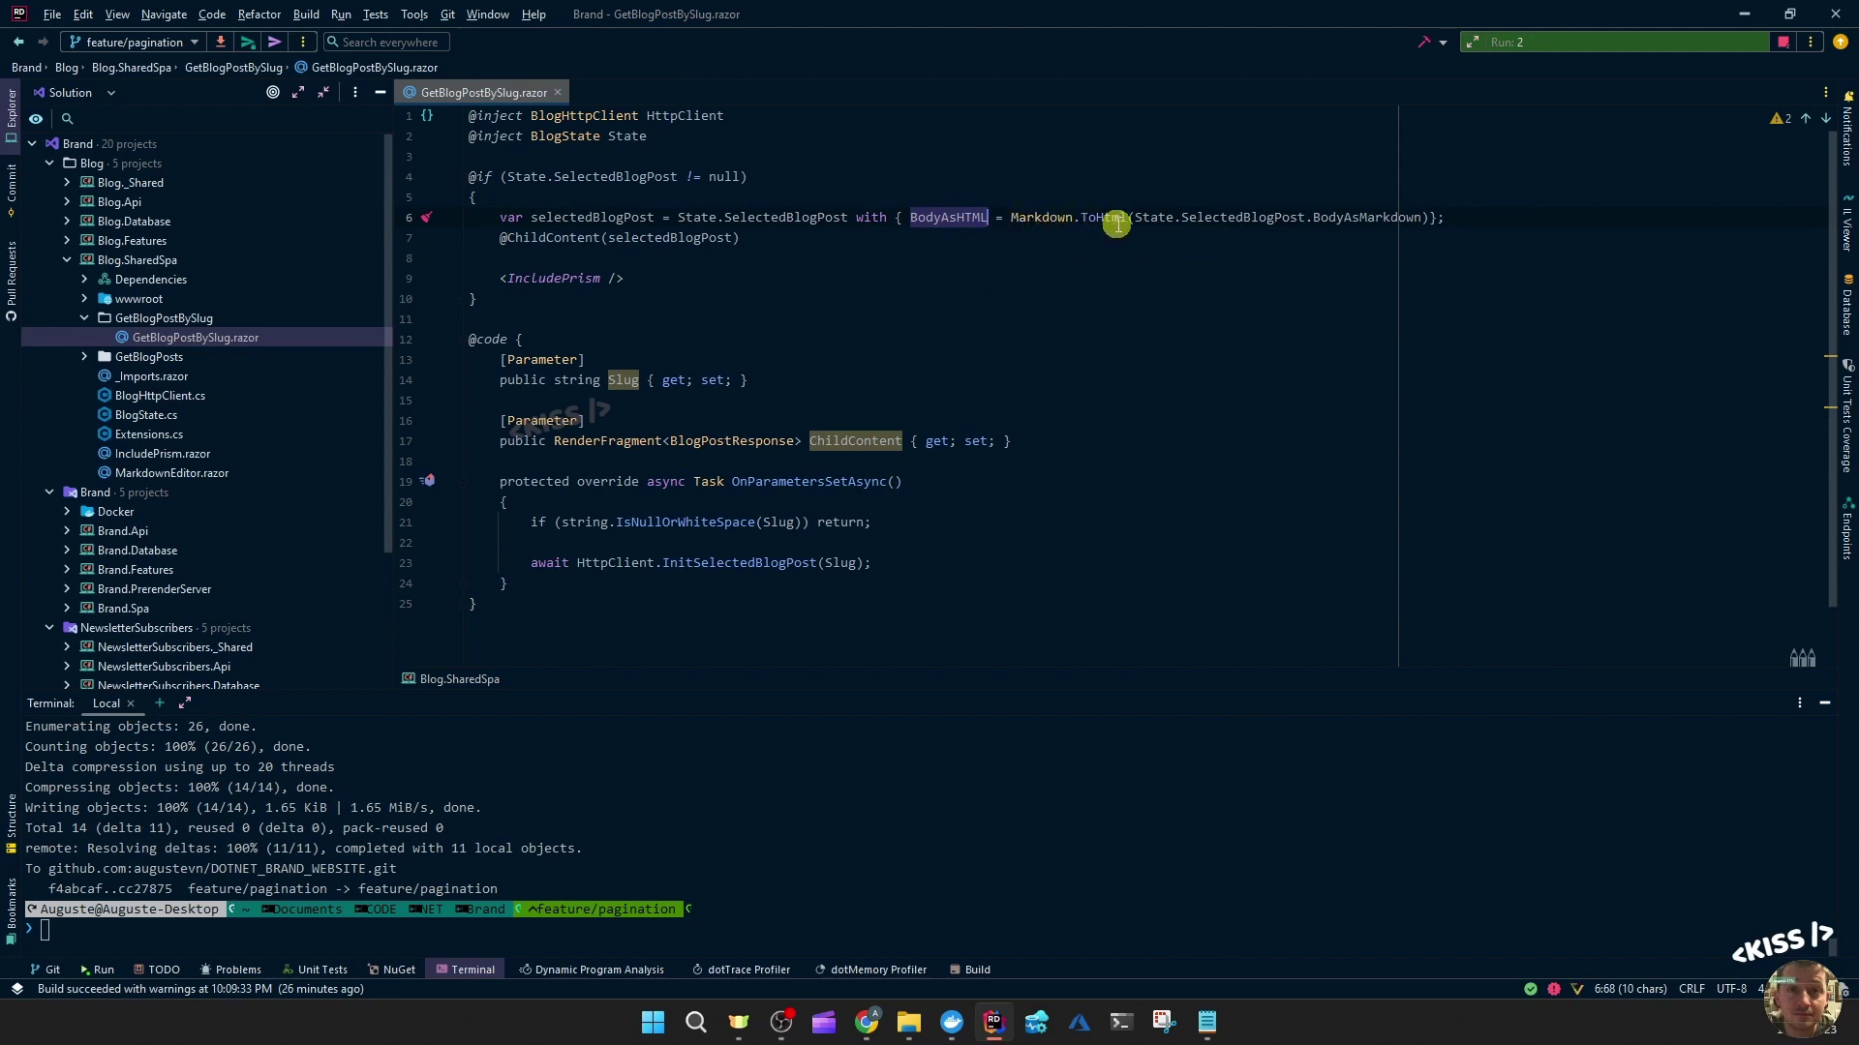
pyautogui.doubleClick(1365, 219)
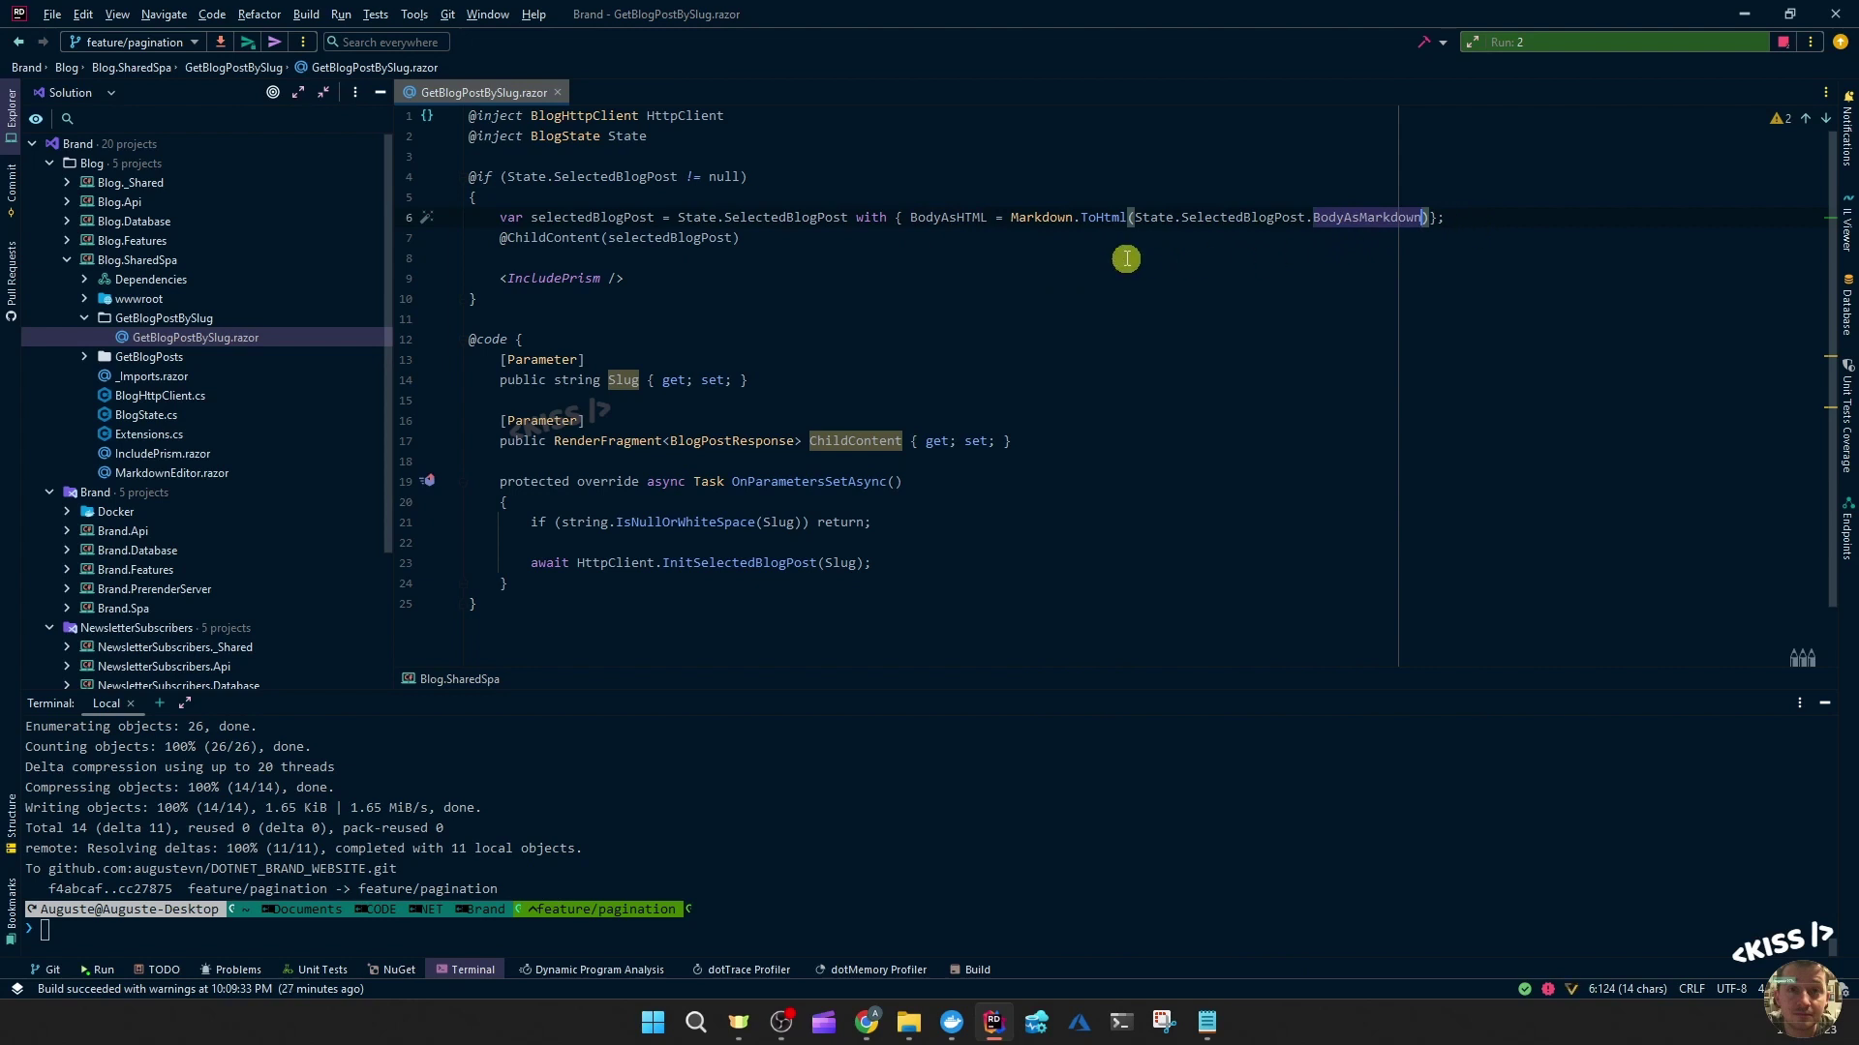
pyautogui.doubleClick(950, 216)
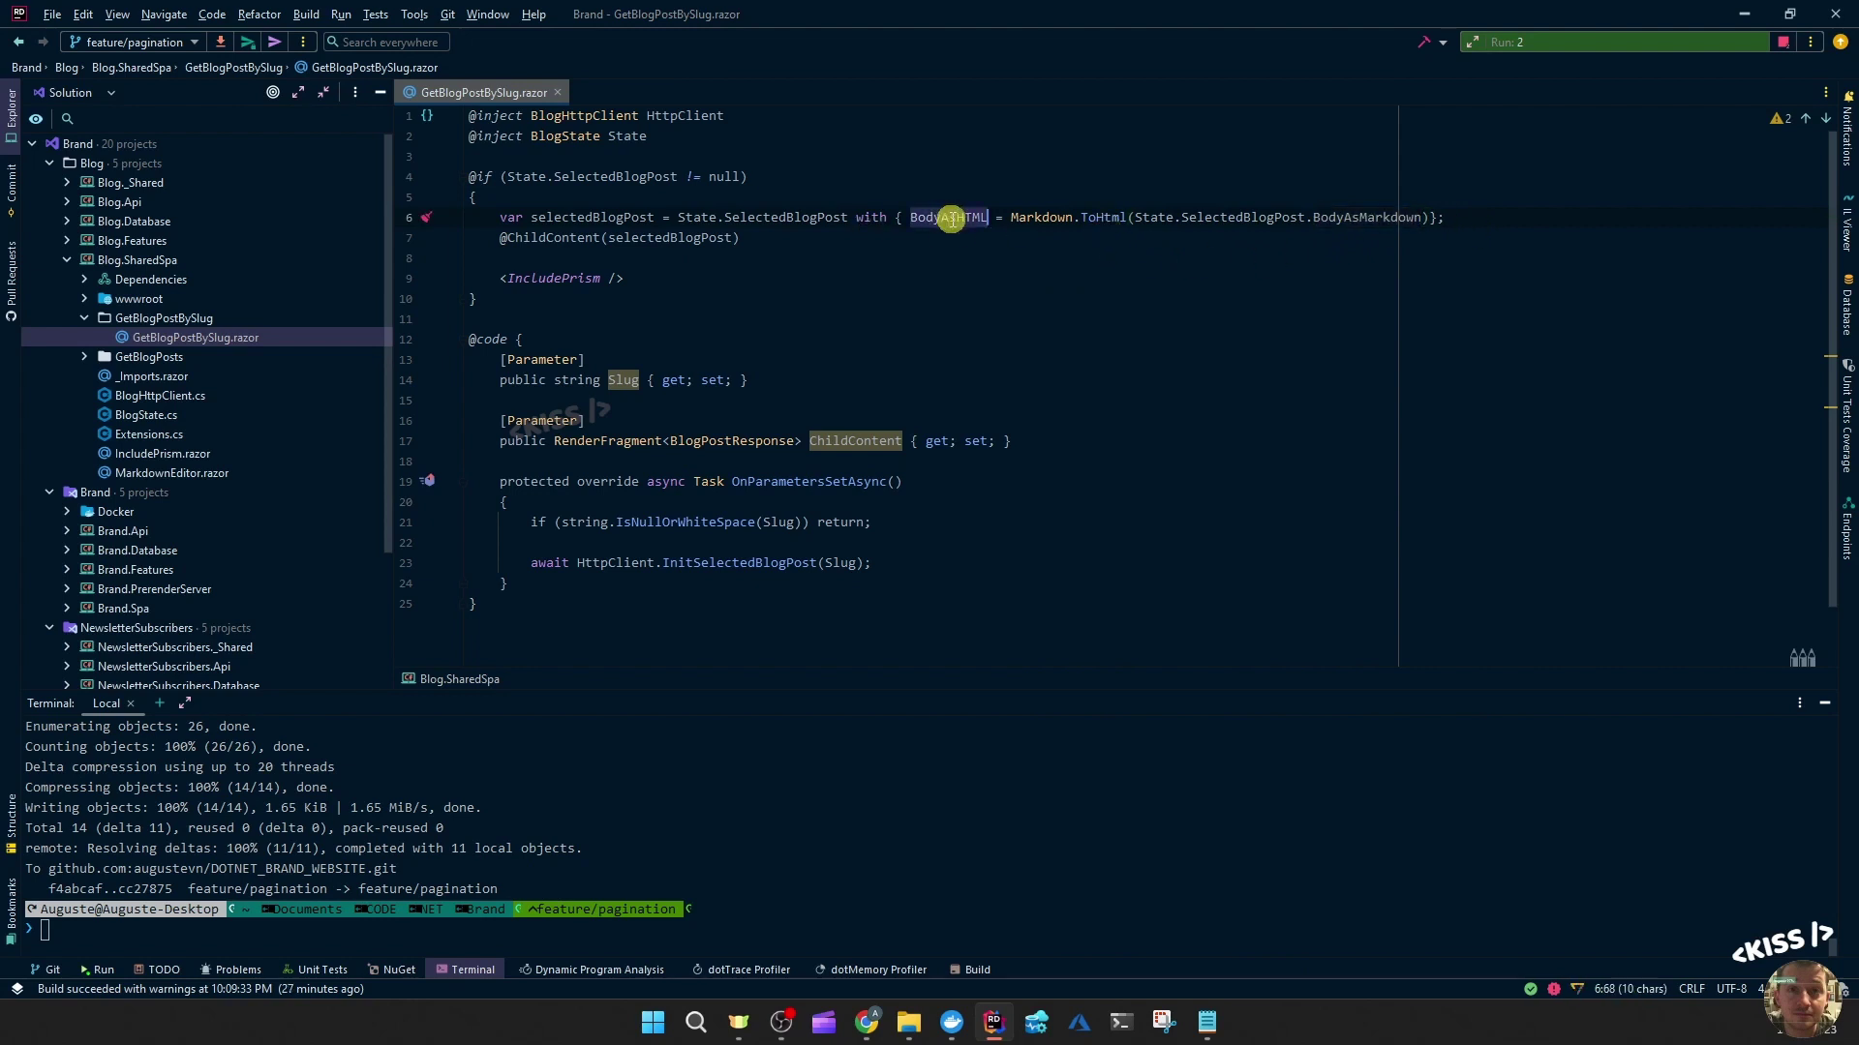
pyautogui.doubleClick(614, 216)
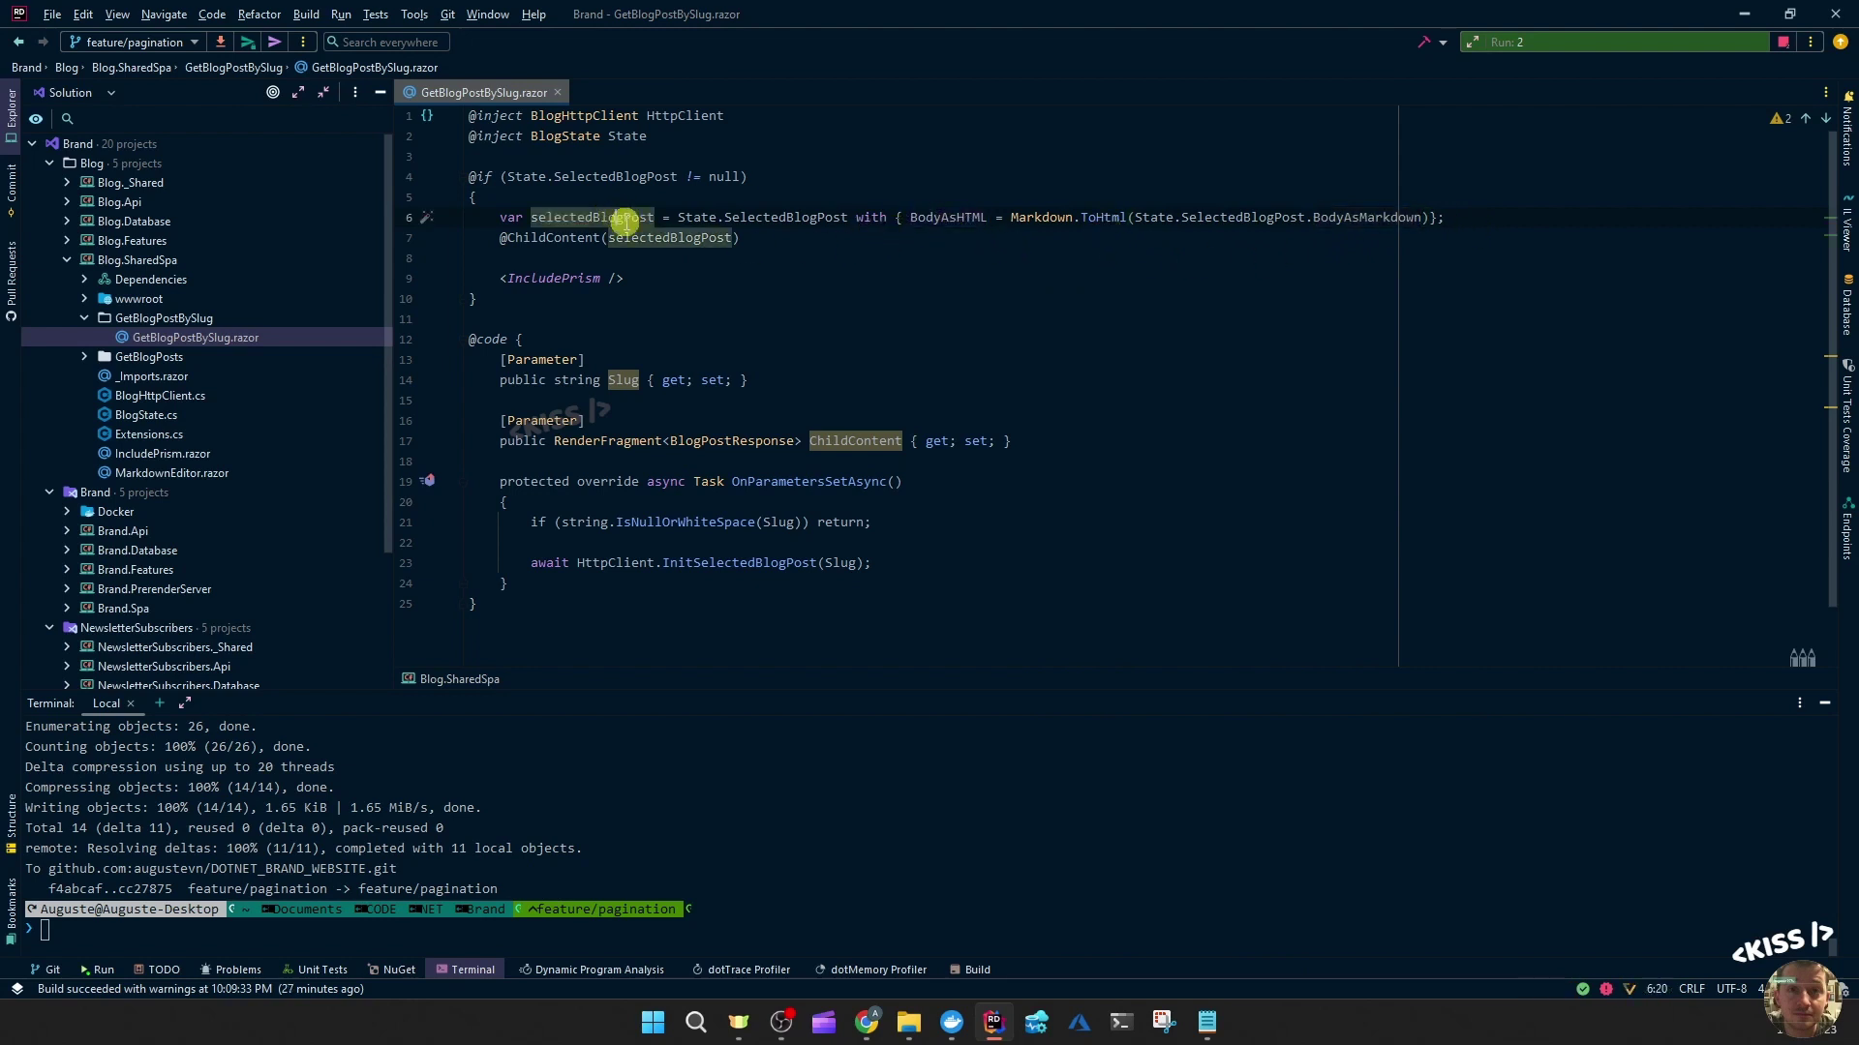
pyautogui.doubleClick(672, 237)
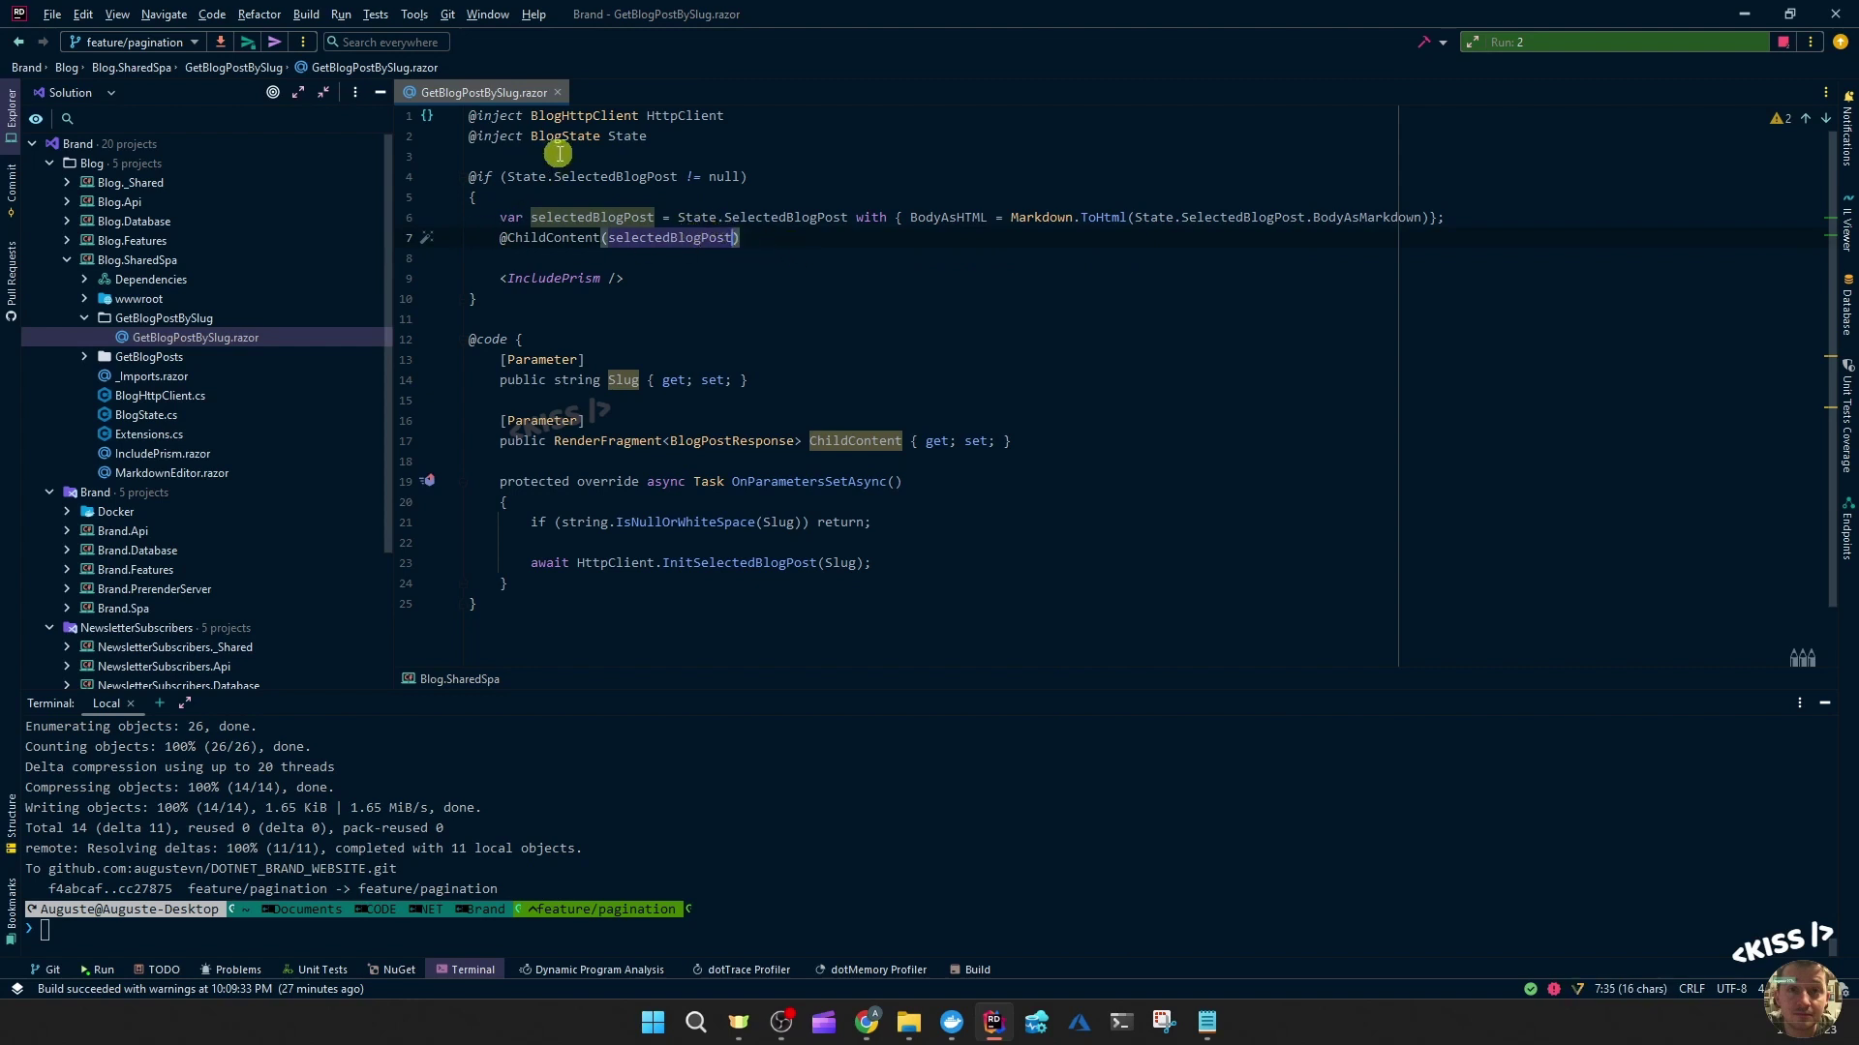
pyautogui.moveTo(537, 318); pyautogui.dragTo(413, 182)
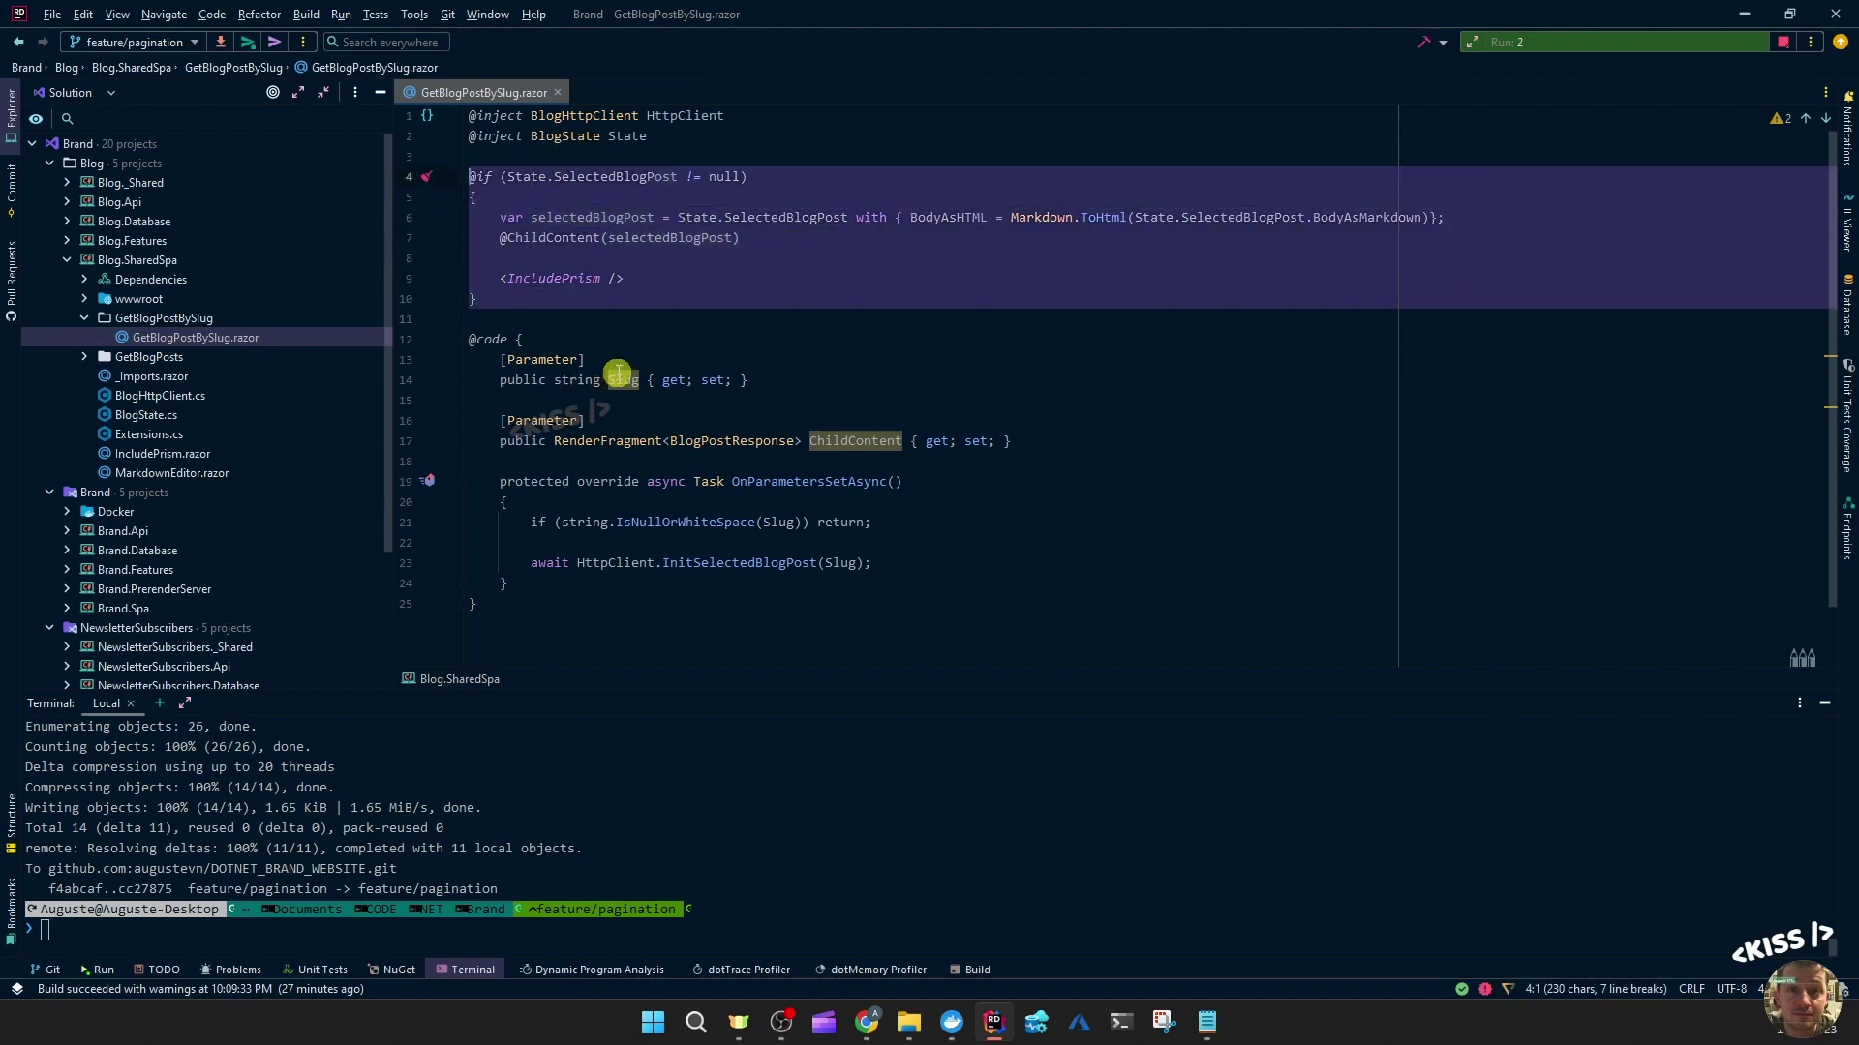
pyautogui.click(574, 323)
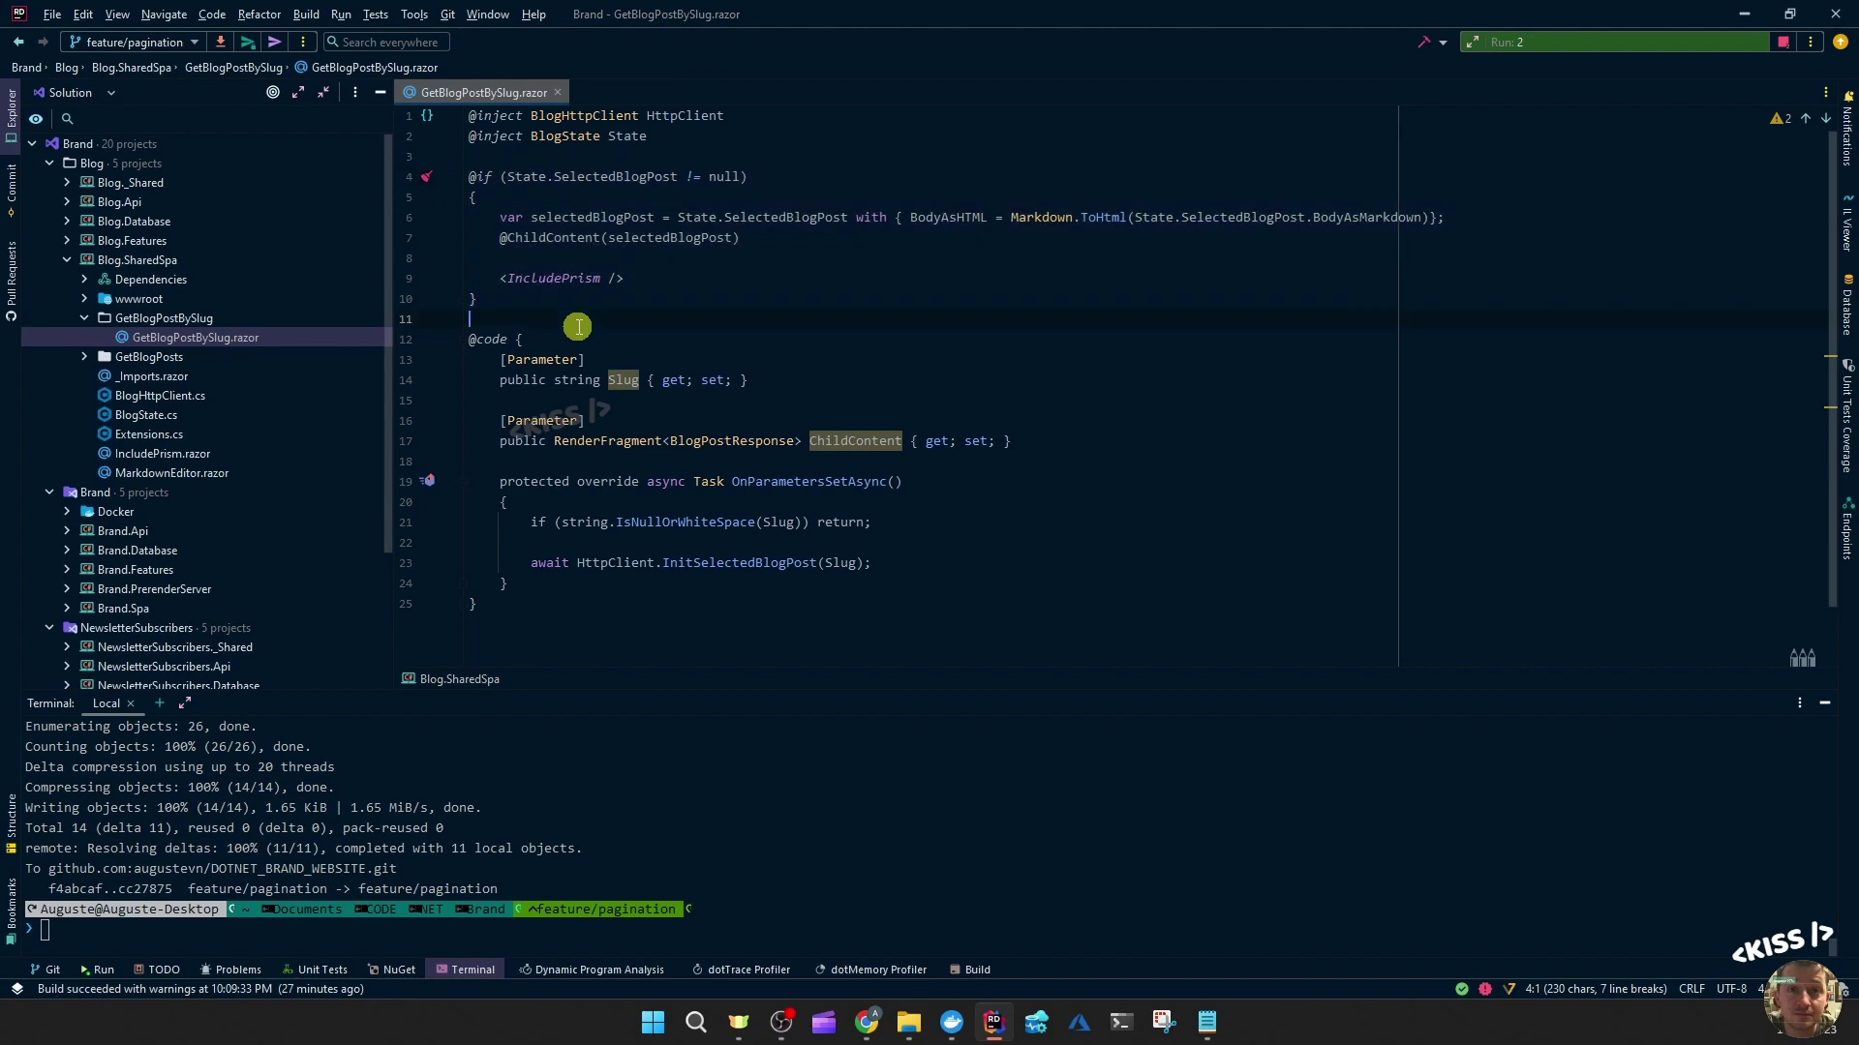
# - Note the Markdown.ToHtml call and open Brand.Spa > Pages > BlogDetailPage.razor
pyautogui.doubleClick(155, 261)
pyautogui.doubleClick(124, 395)
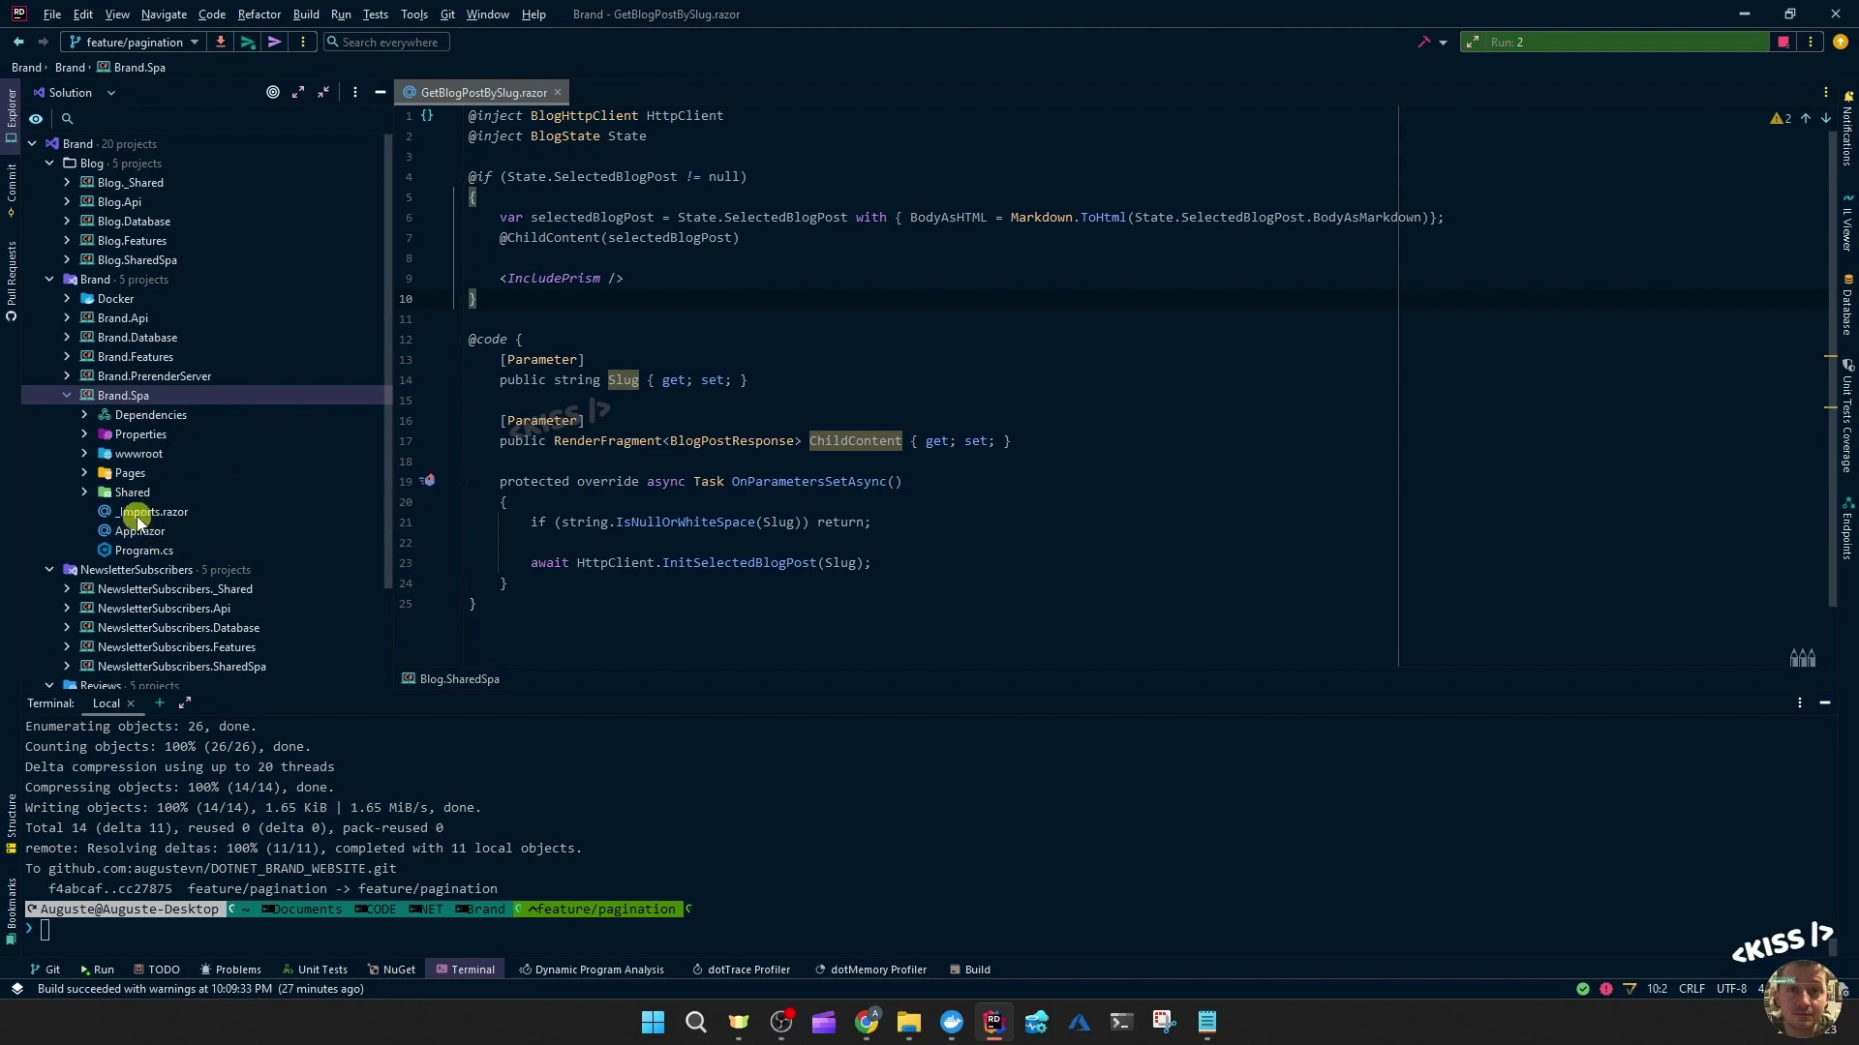
pyautogui.doubleClick(132, 474)
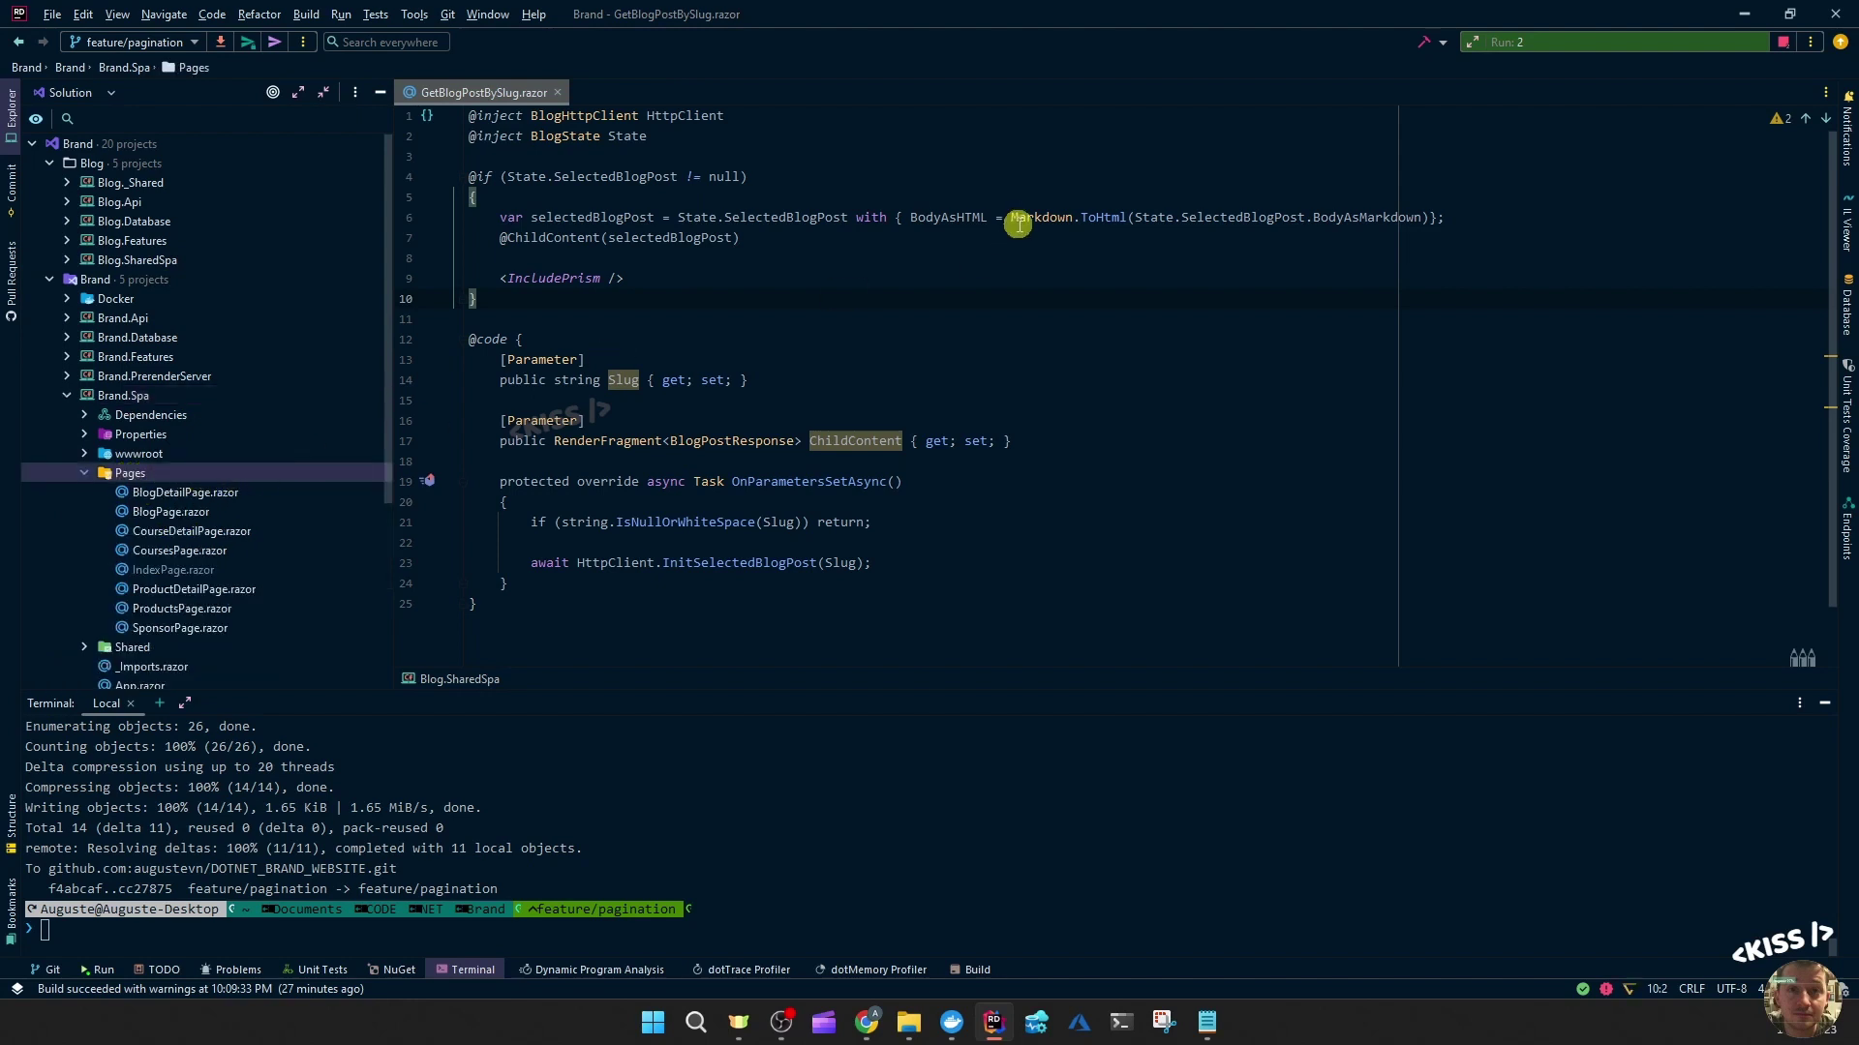
pyautogui.moveTo(1012, 217); pyautogui.dragTo(1126, 216)
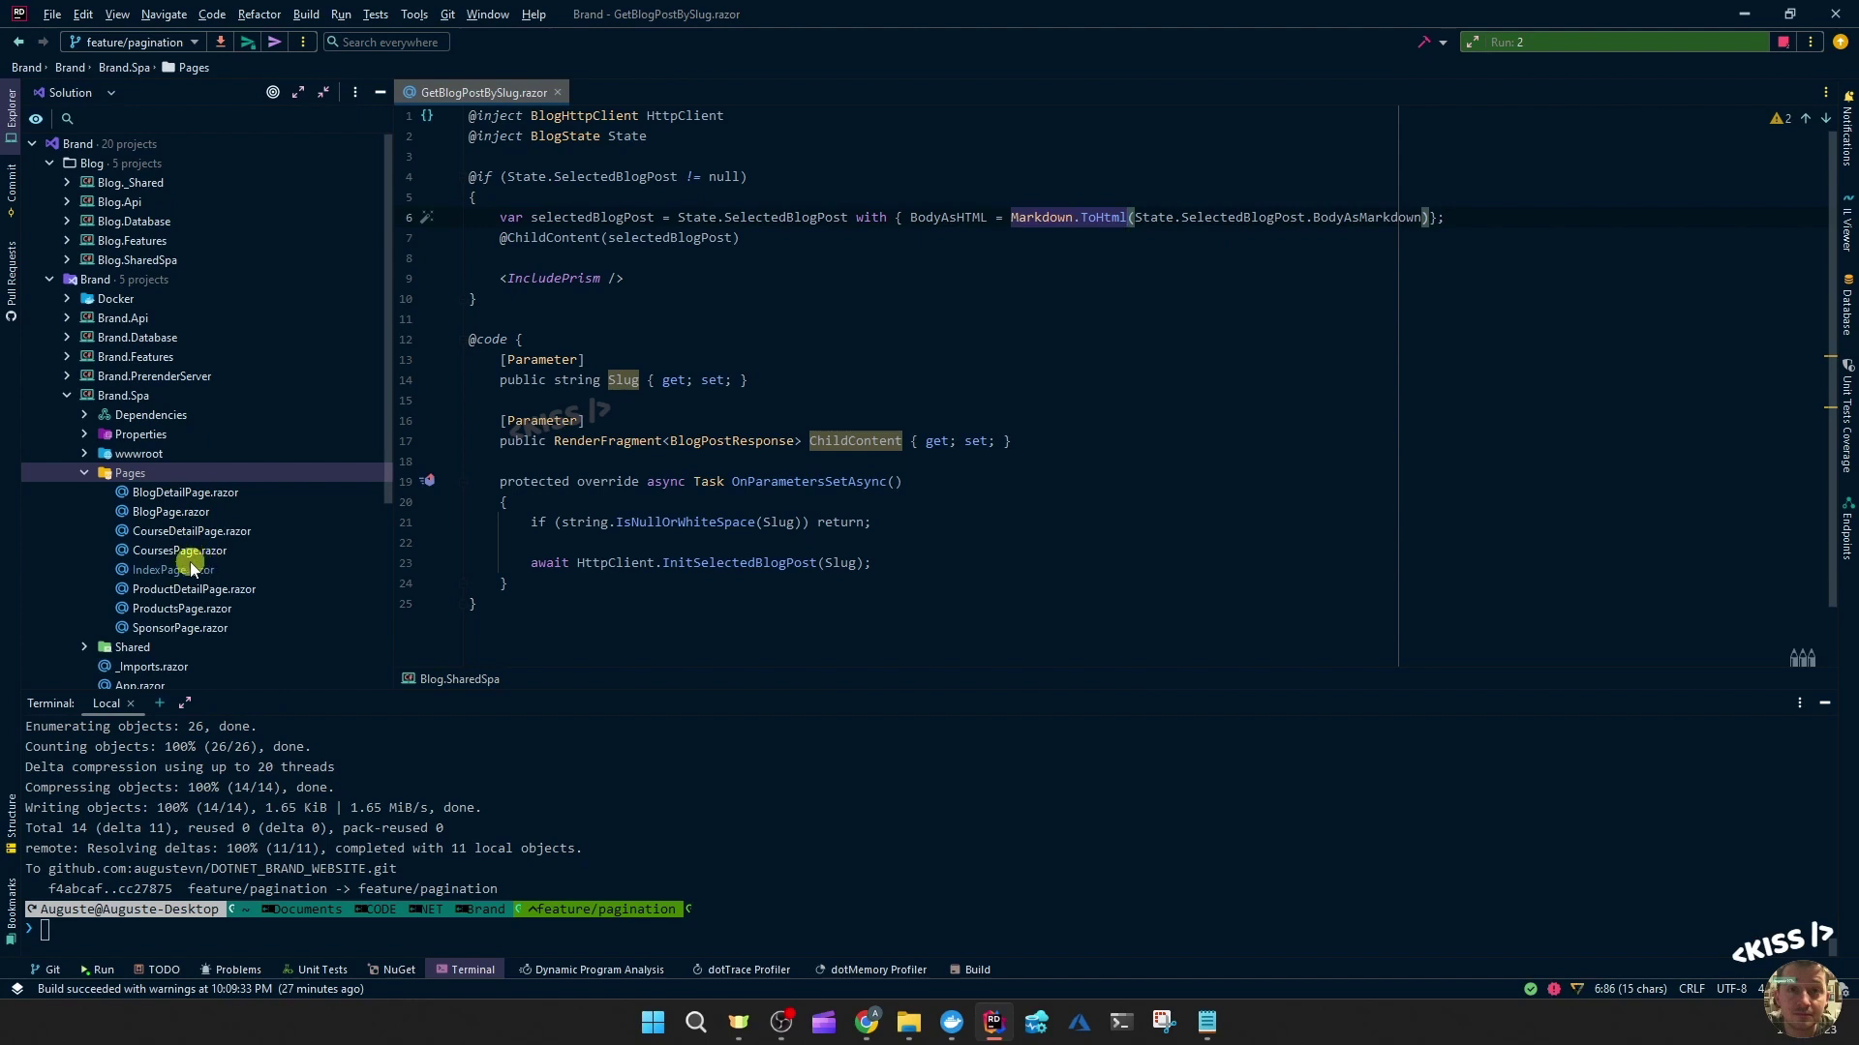
pyautogui.doubleClick(170, 499)
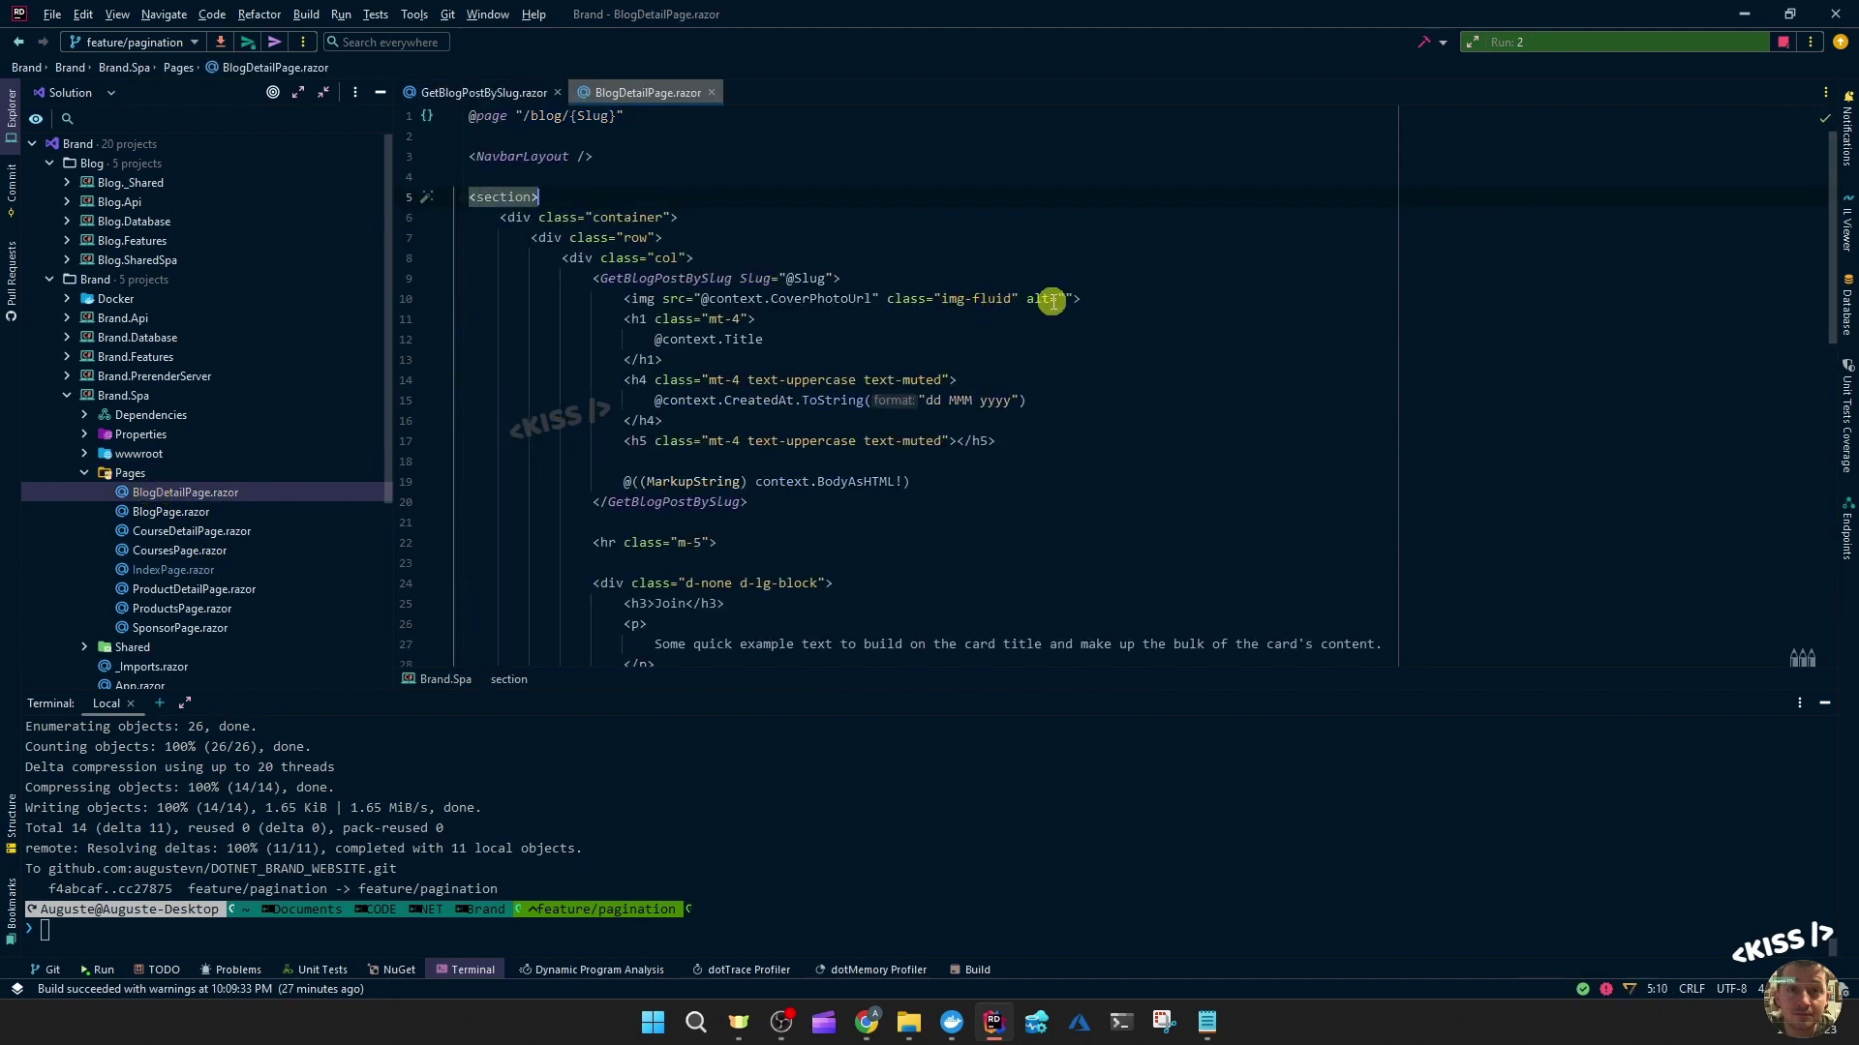
# - Trace context.BodyAsHTML rendering in BlogDetailPage, then return to GetBlogPostBySlug.razor
pyautogui.doubleClick(734, 299)
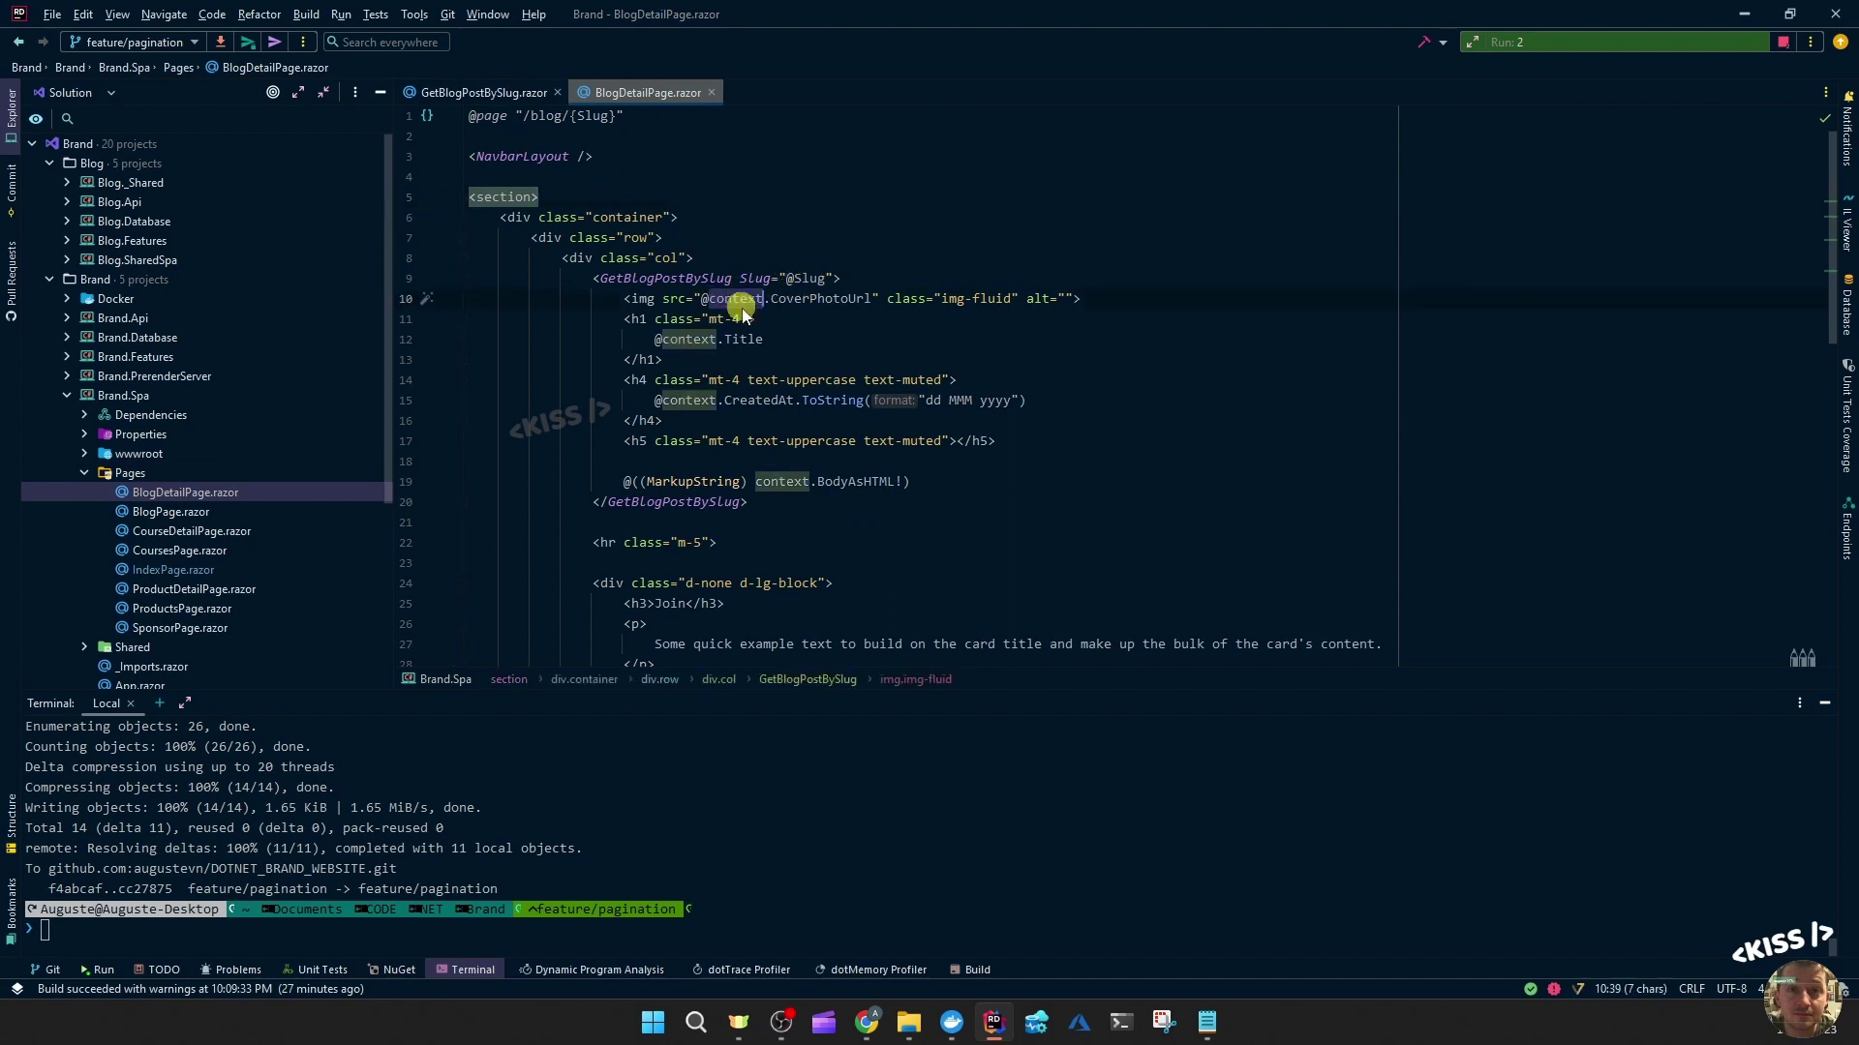
pyautogui.click(791, 480)
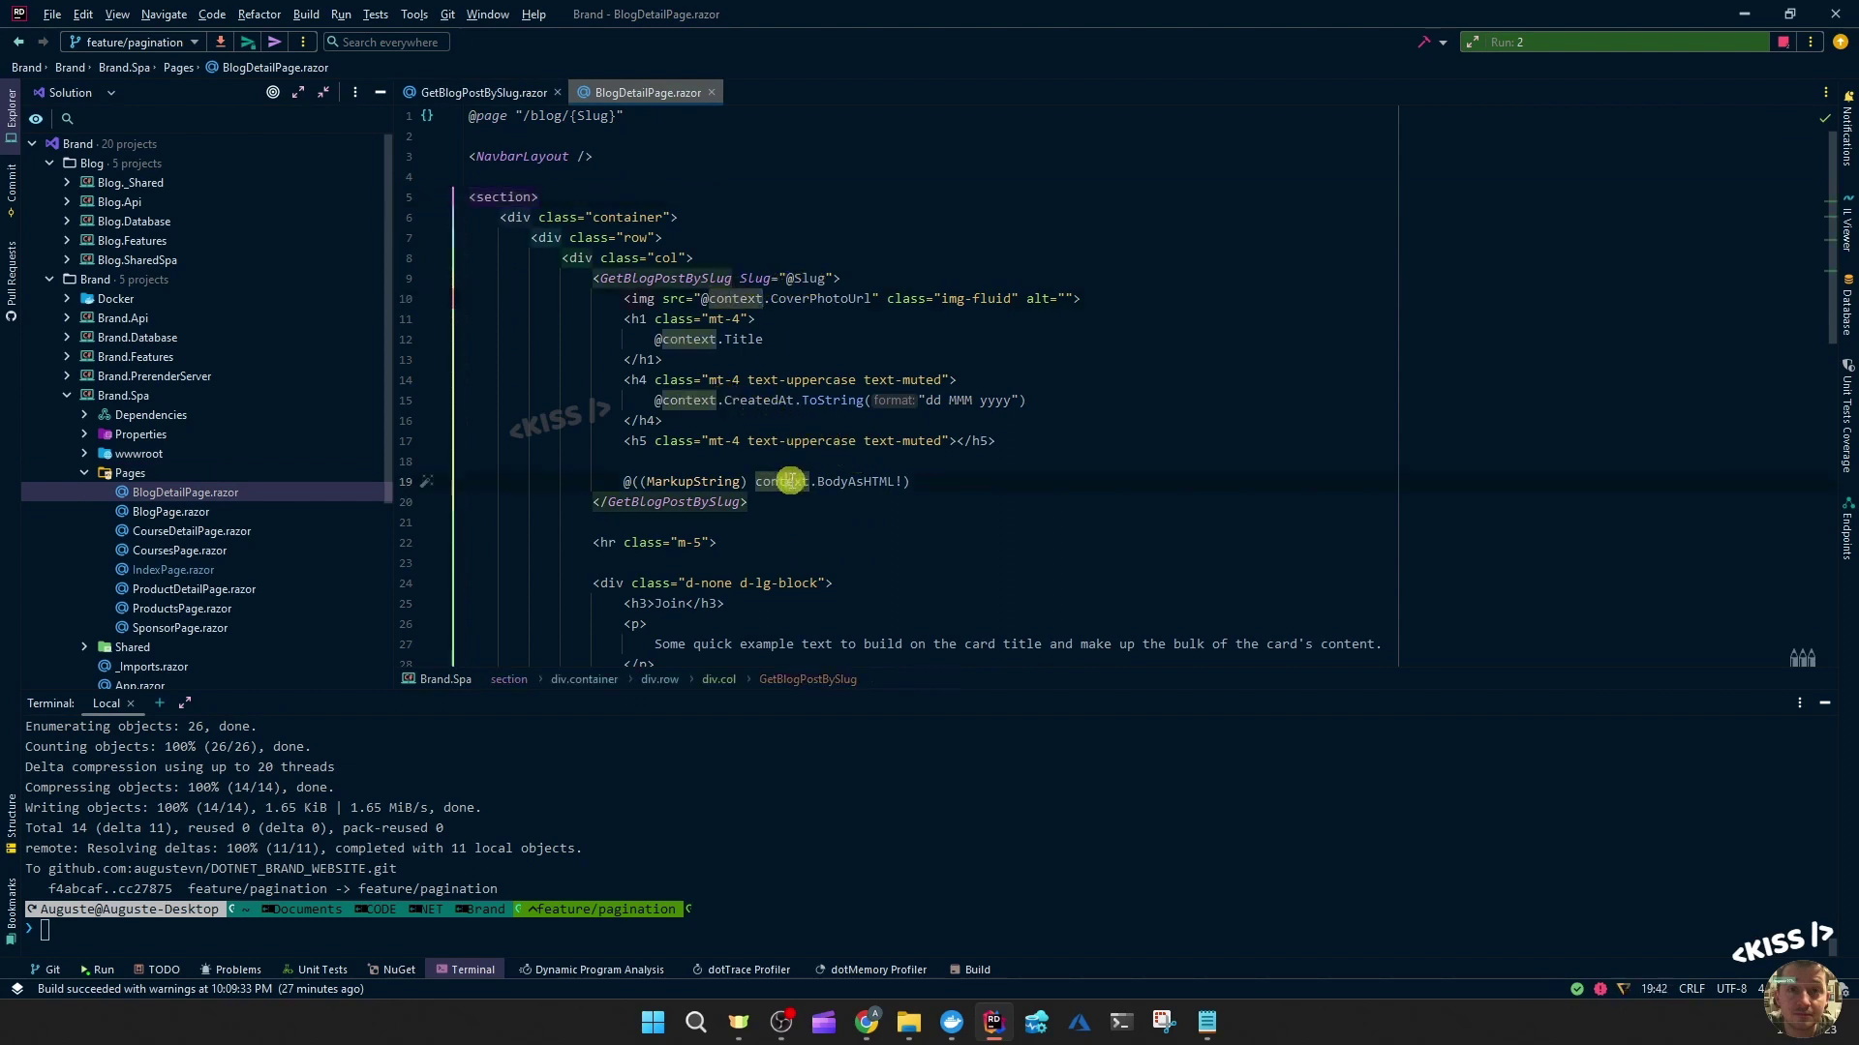
pyautogui.moveTo(752, 481); pyautogui.dragTo(906, 481)
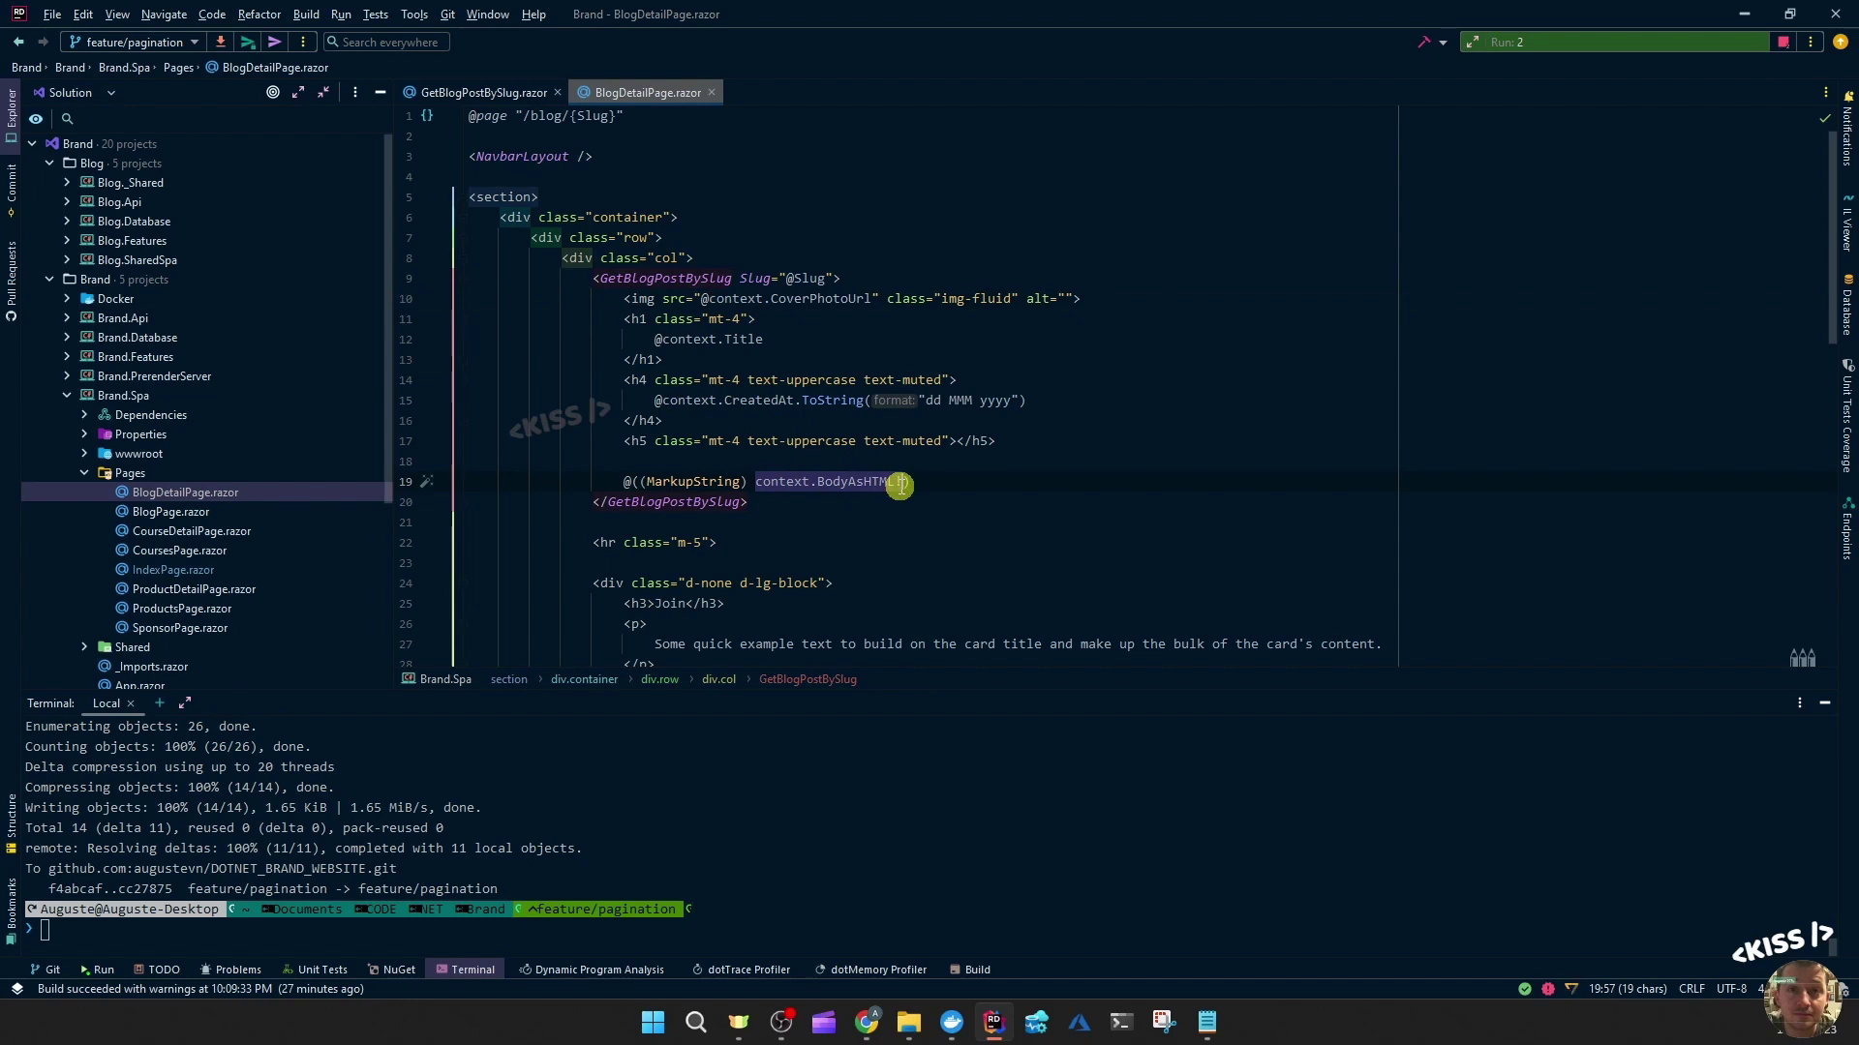
pyautogui.click(981, 481)
pyautogui.click(797, 481)
pyautogui.write('!')
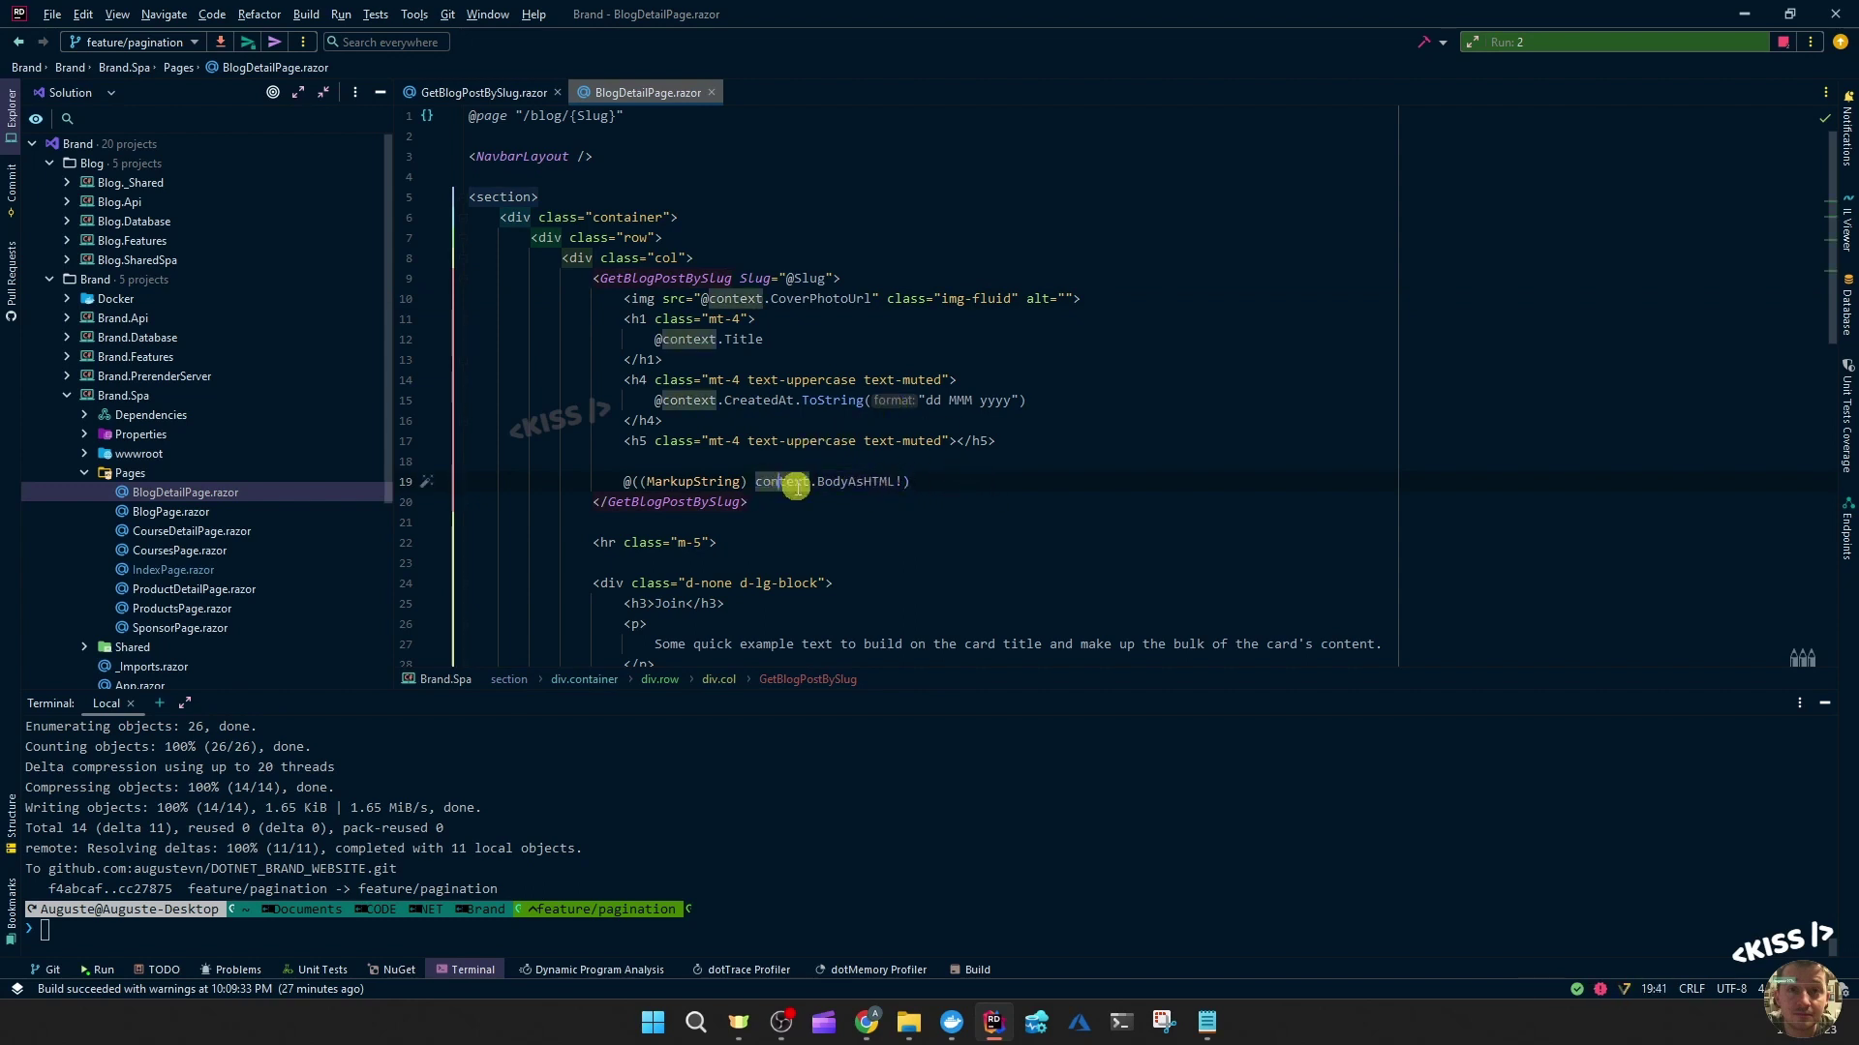
pyautogui.click(479, 93)
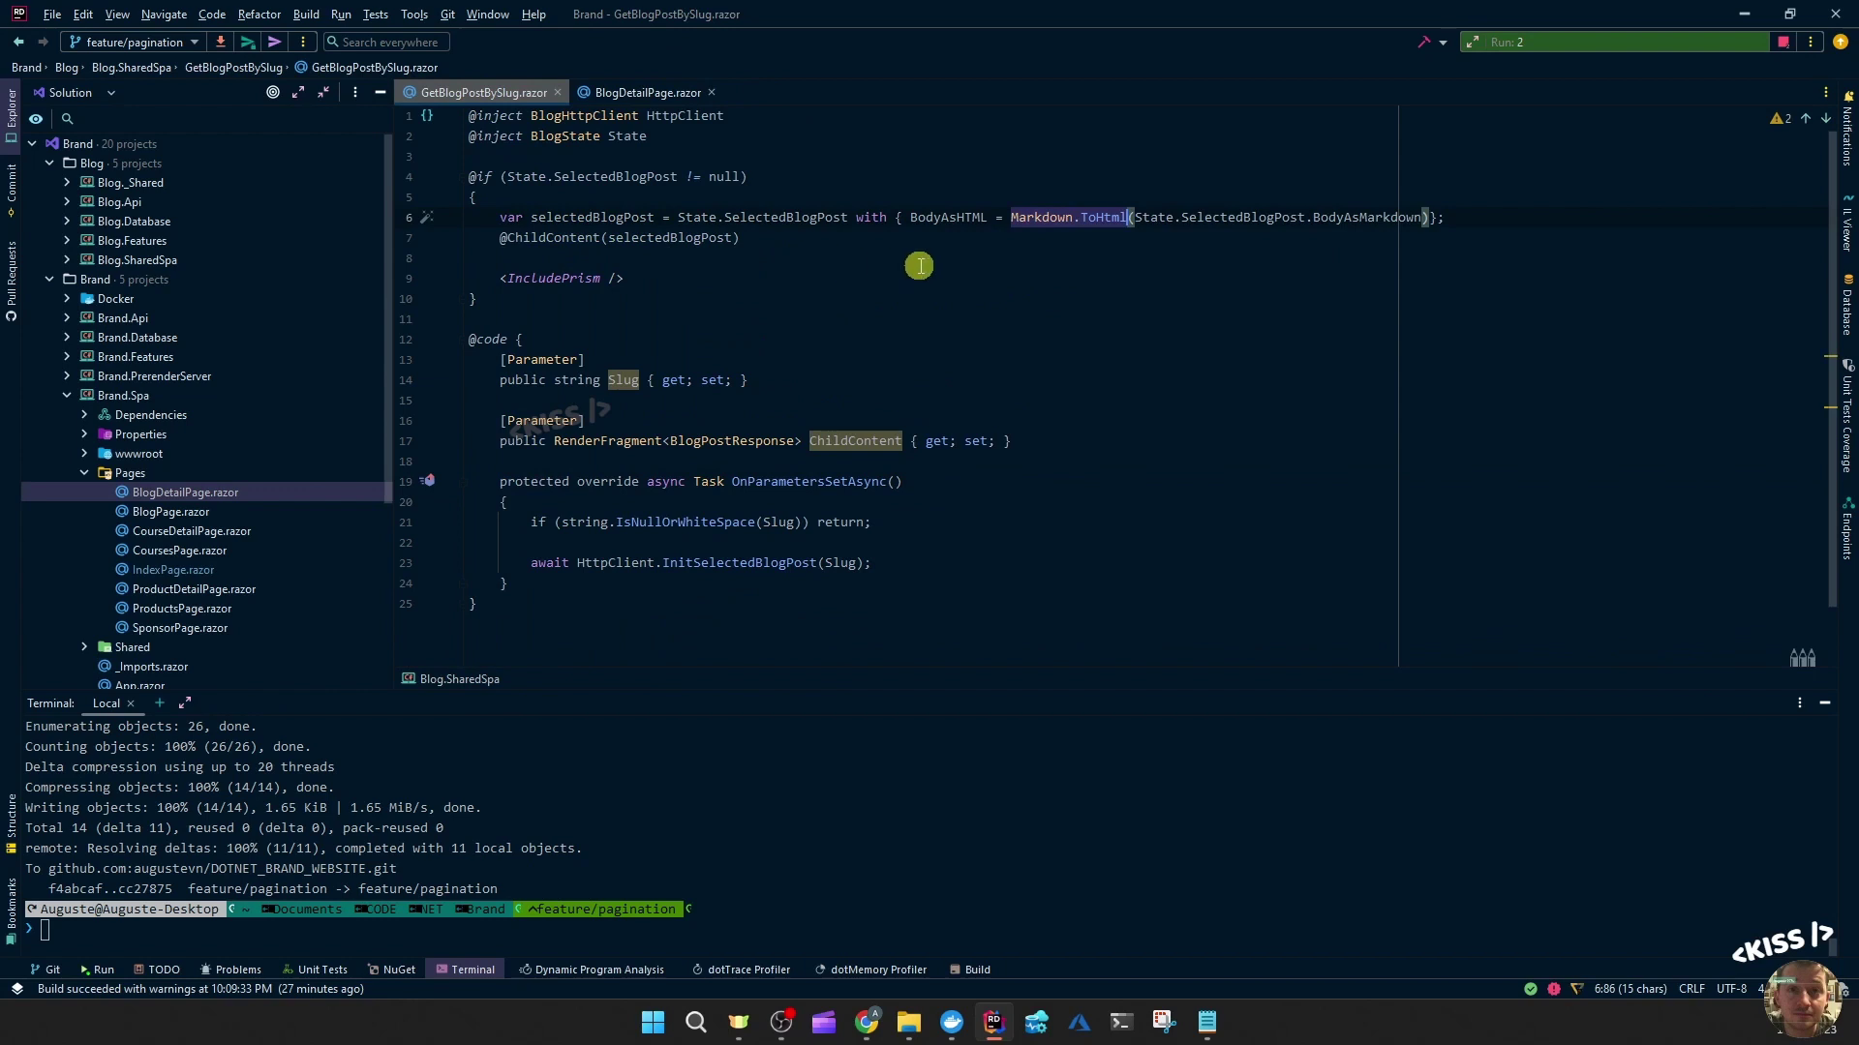
# - Follow SelectedBlogPost to BlogState and the BlogPostResponse record's BodyAsHTML property
pyautogui.keyDown('ctrl'); pyautogui.click(797, 215); pyautogui.keyUp('ctrl')
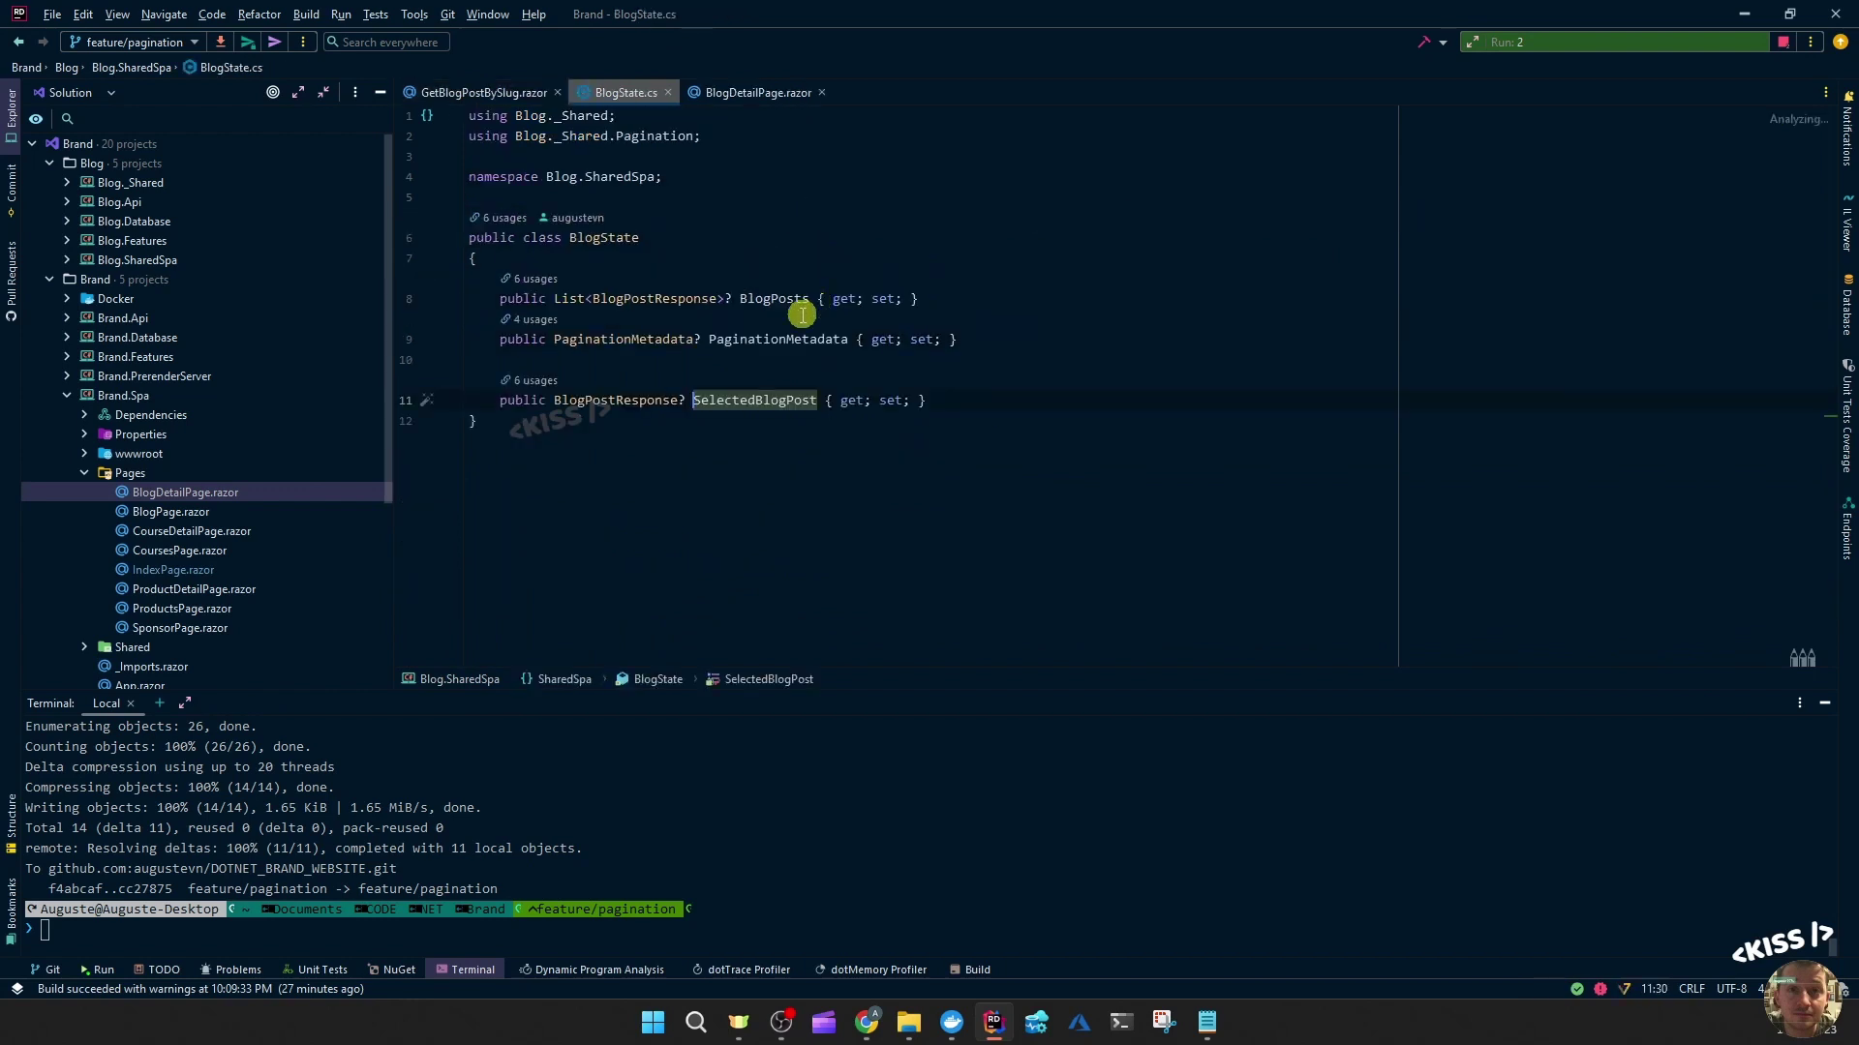
pyautogui.keyDown('ctrl'); pyautogui.click(629, 400); pyautogui.keyUp('ctrl')
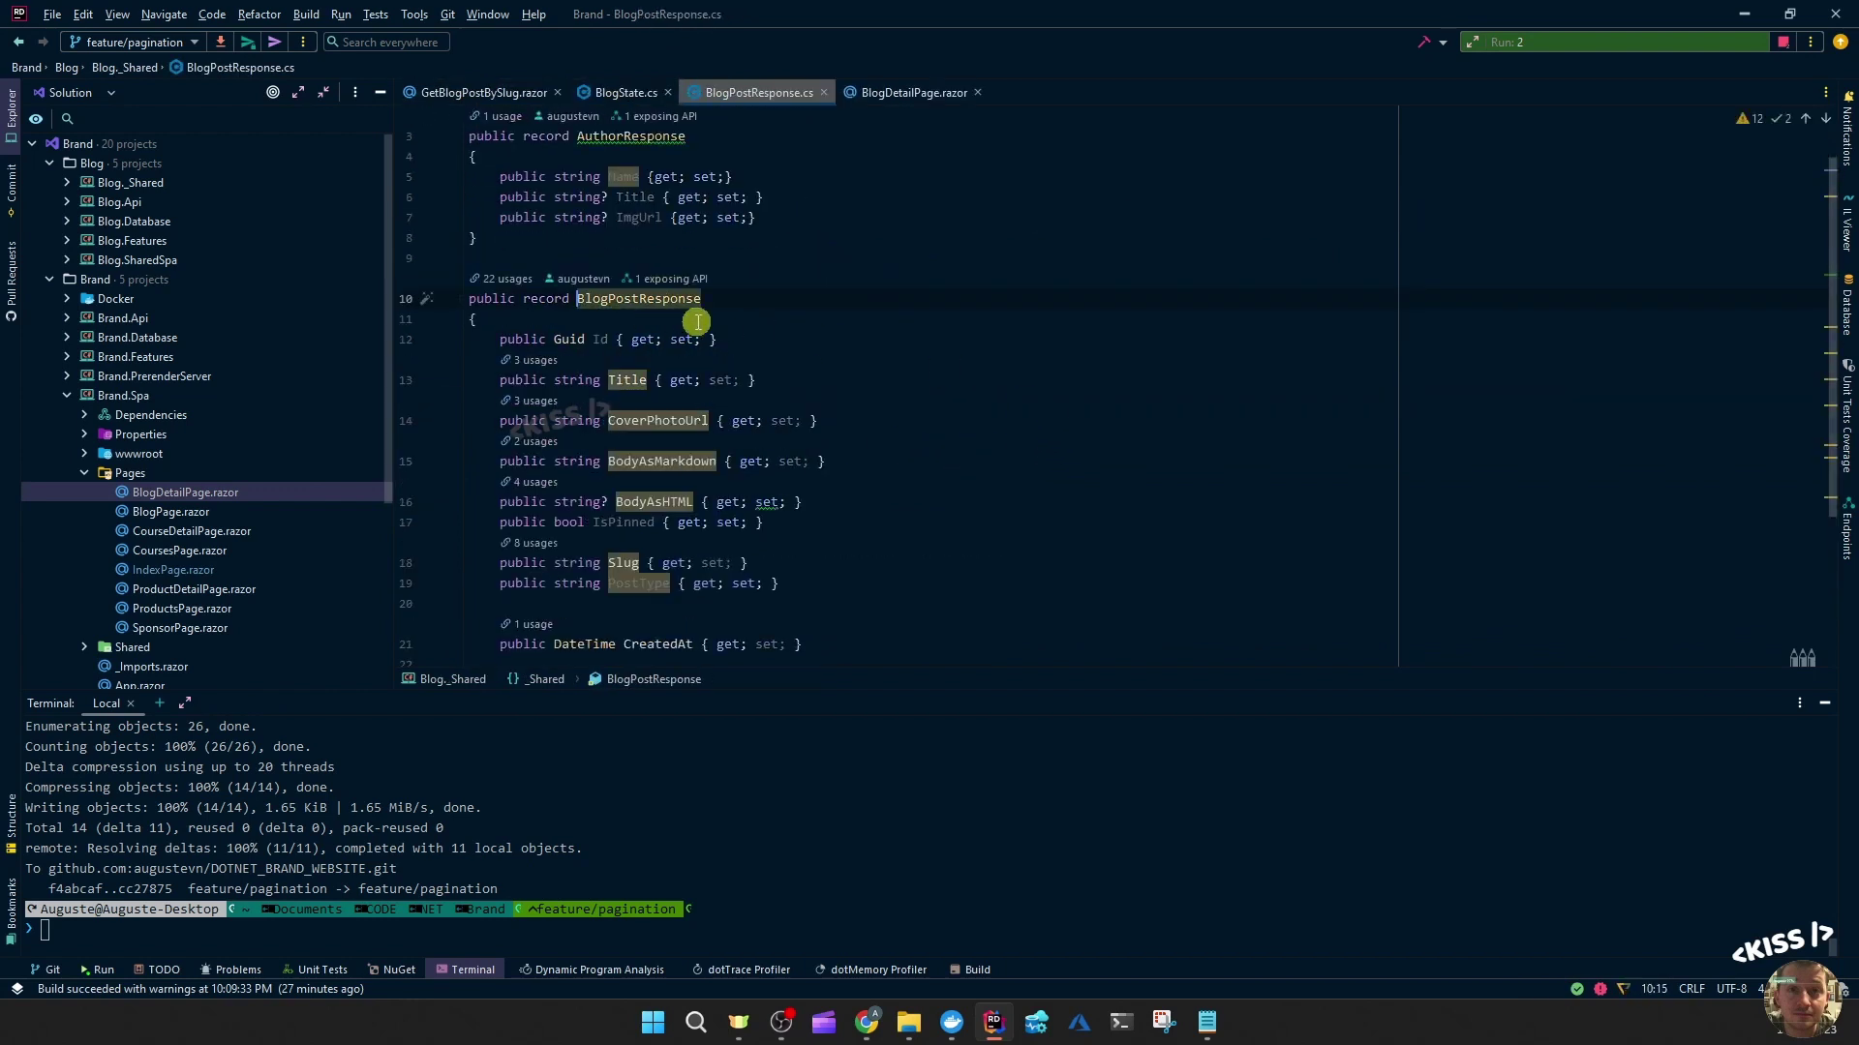
pyautogui.moveTo(801, 502); pyautogui.dragTo(493, 504)
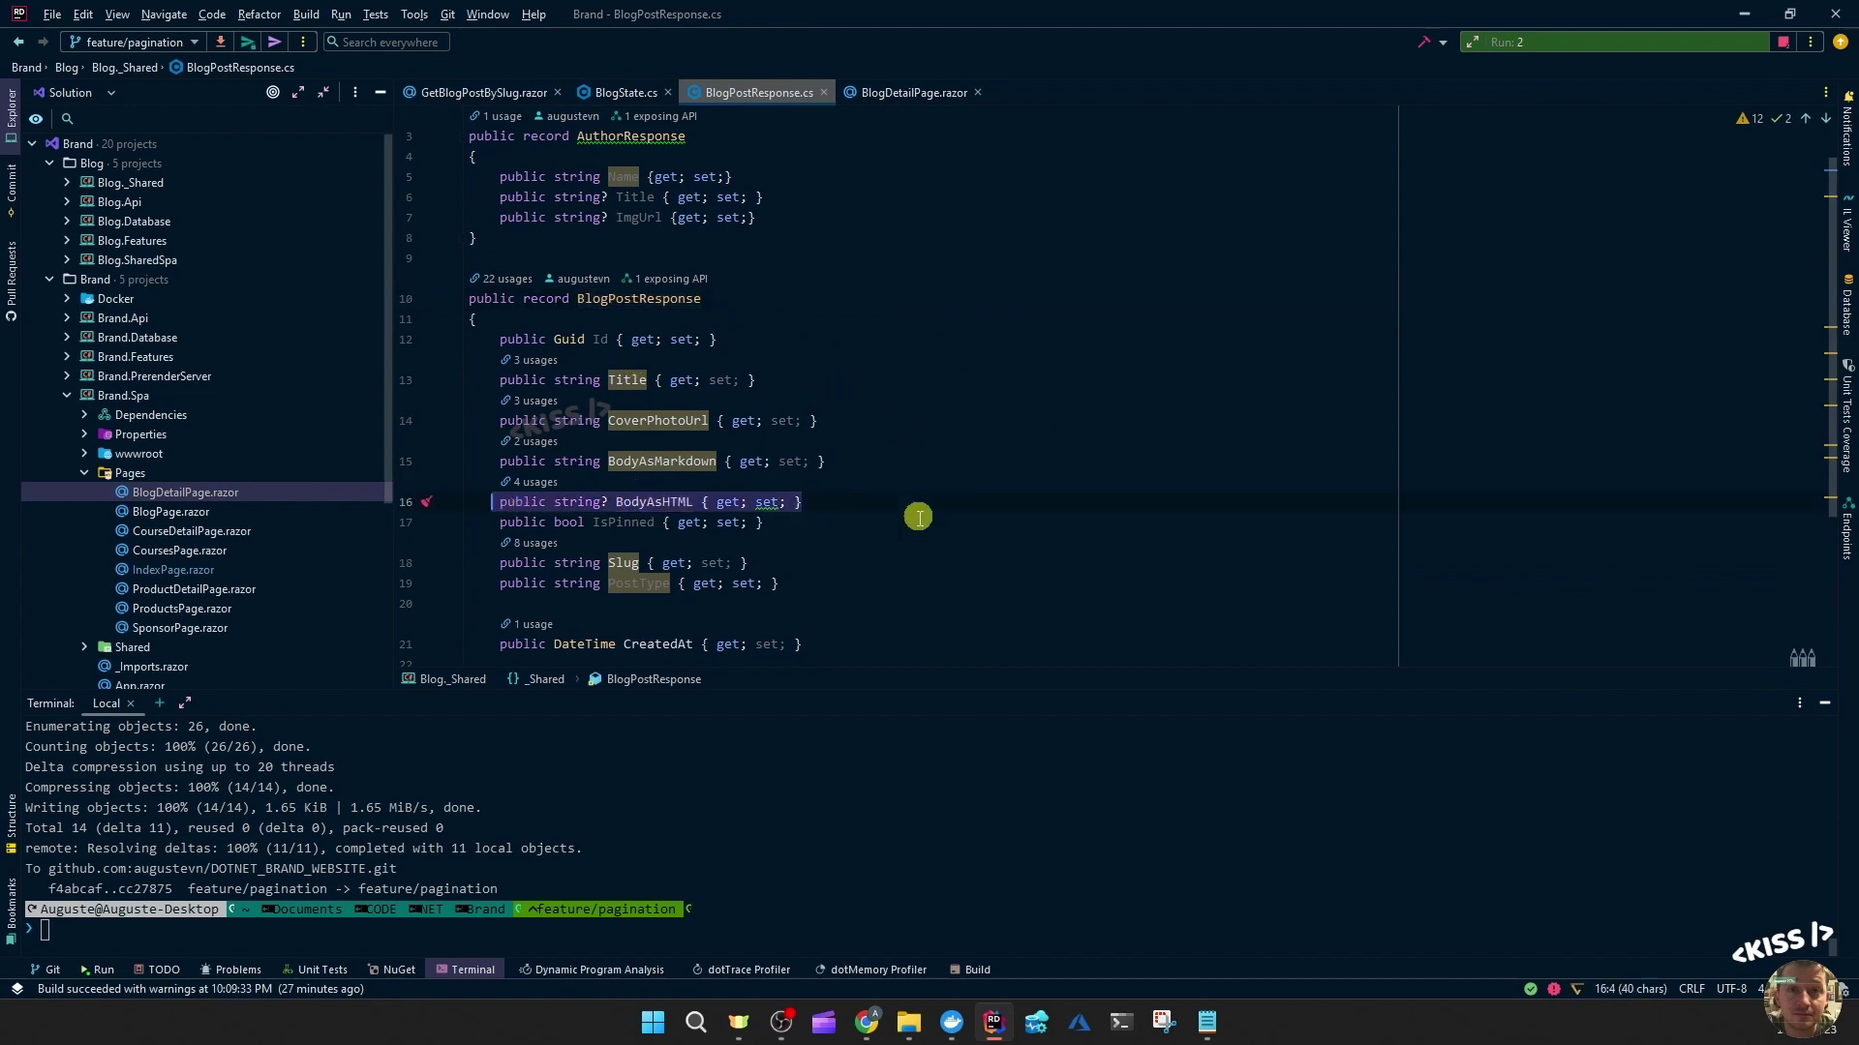
pyautogui.click(828, 503)
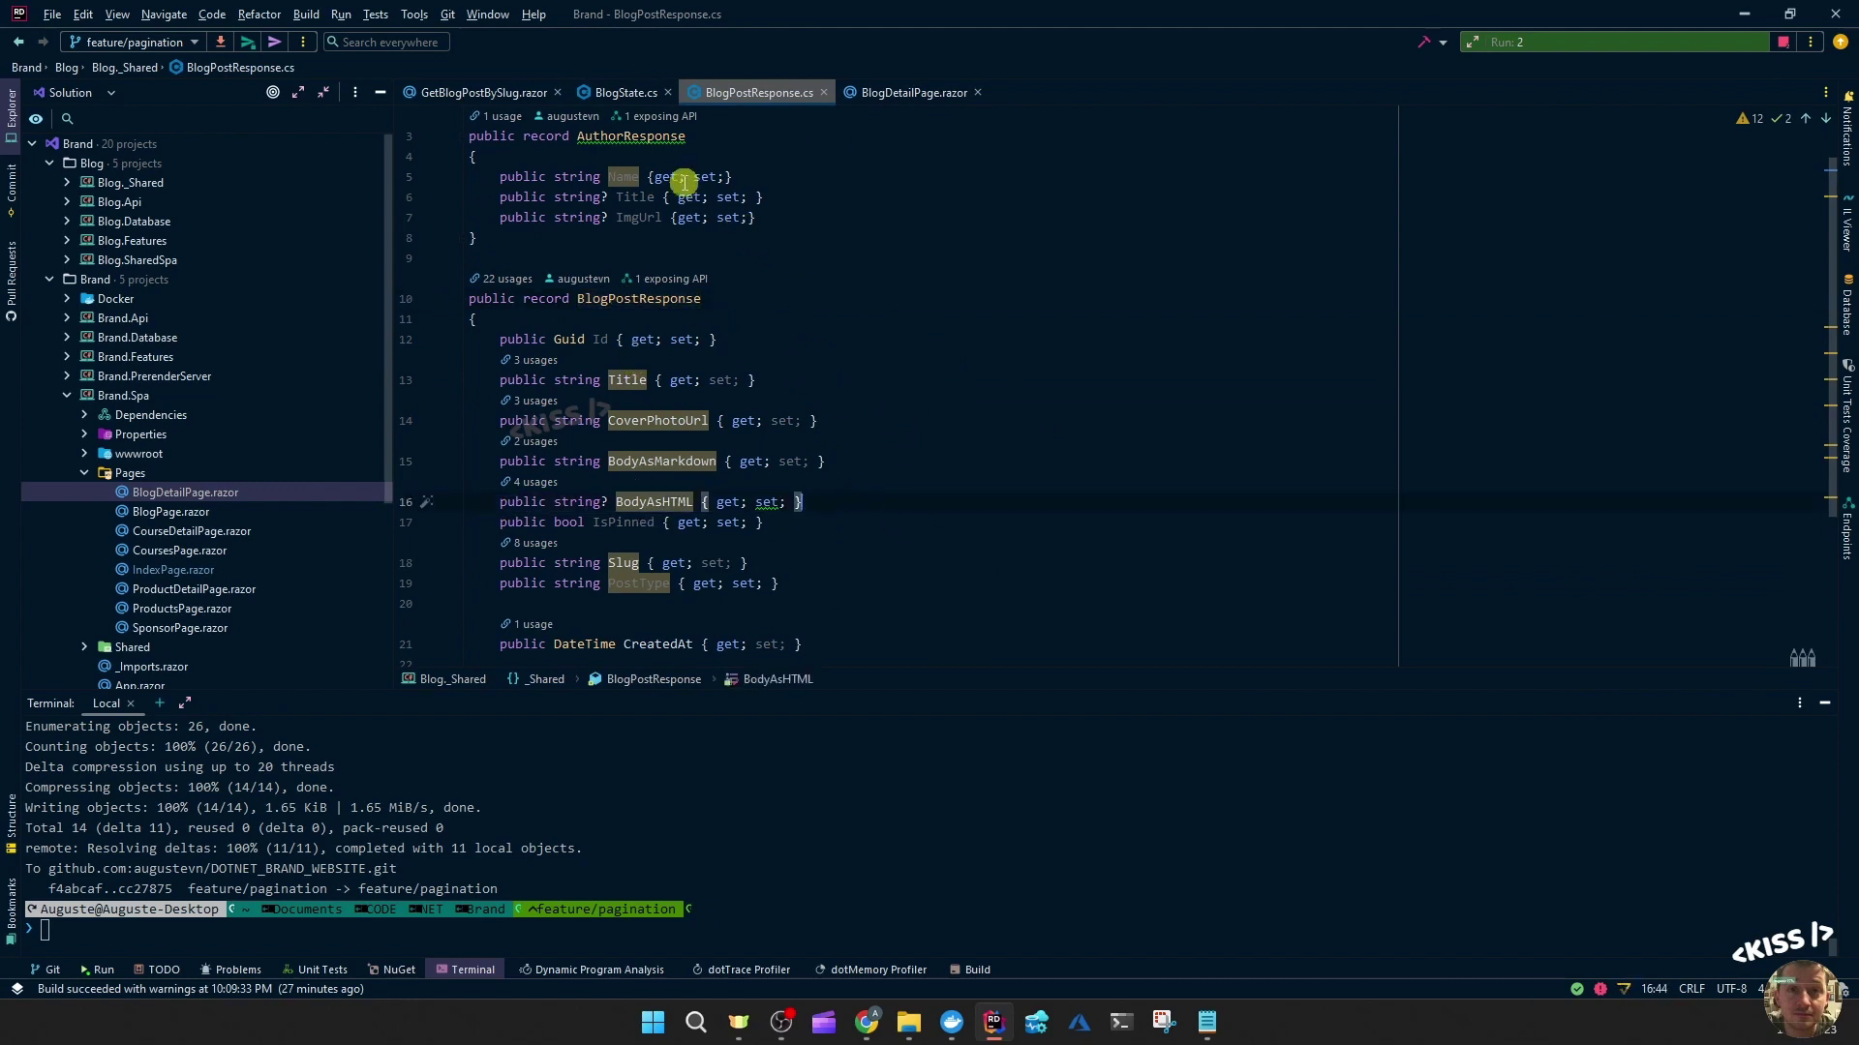
# - Return to GetBlogPostBySlug, then open Blog.SharedSpa's GetBlogPosts.razor
pyautogui.click(624, 94)
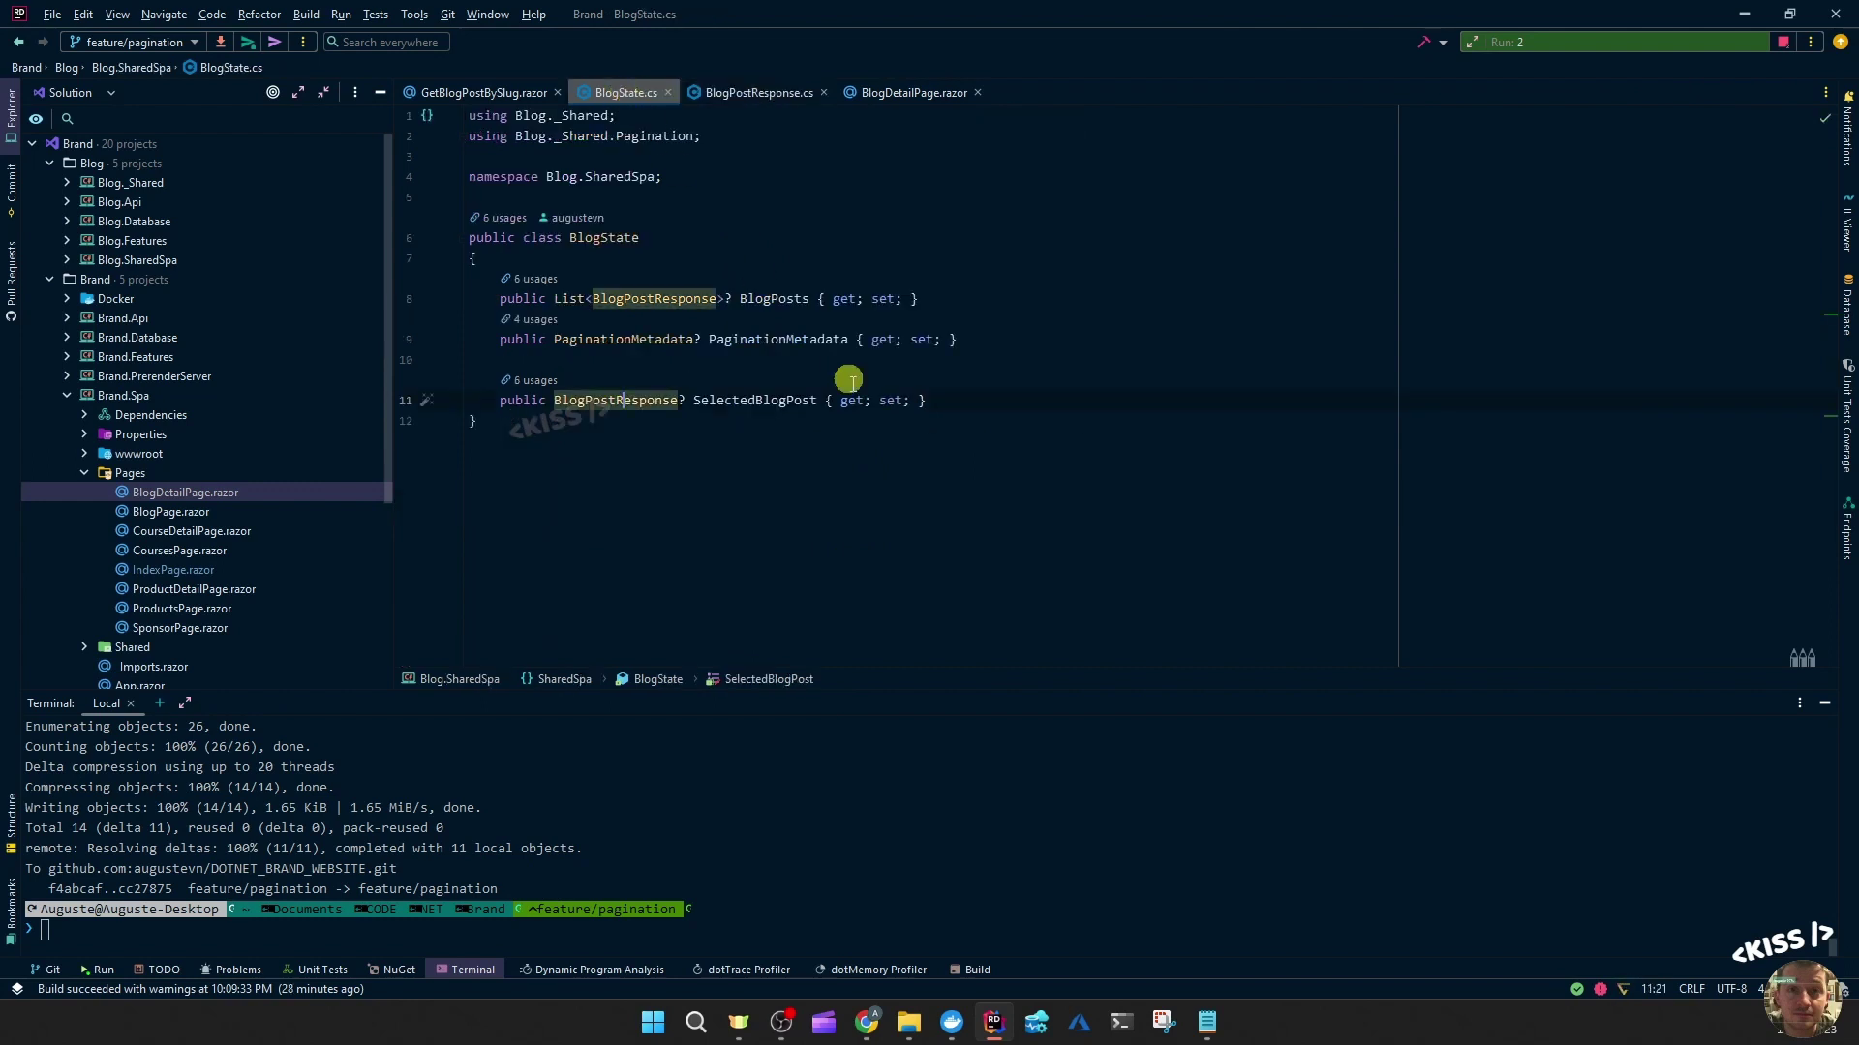
pyautogui.click(481, 93)
pyautogui.click(717, 301)
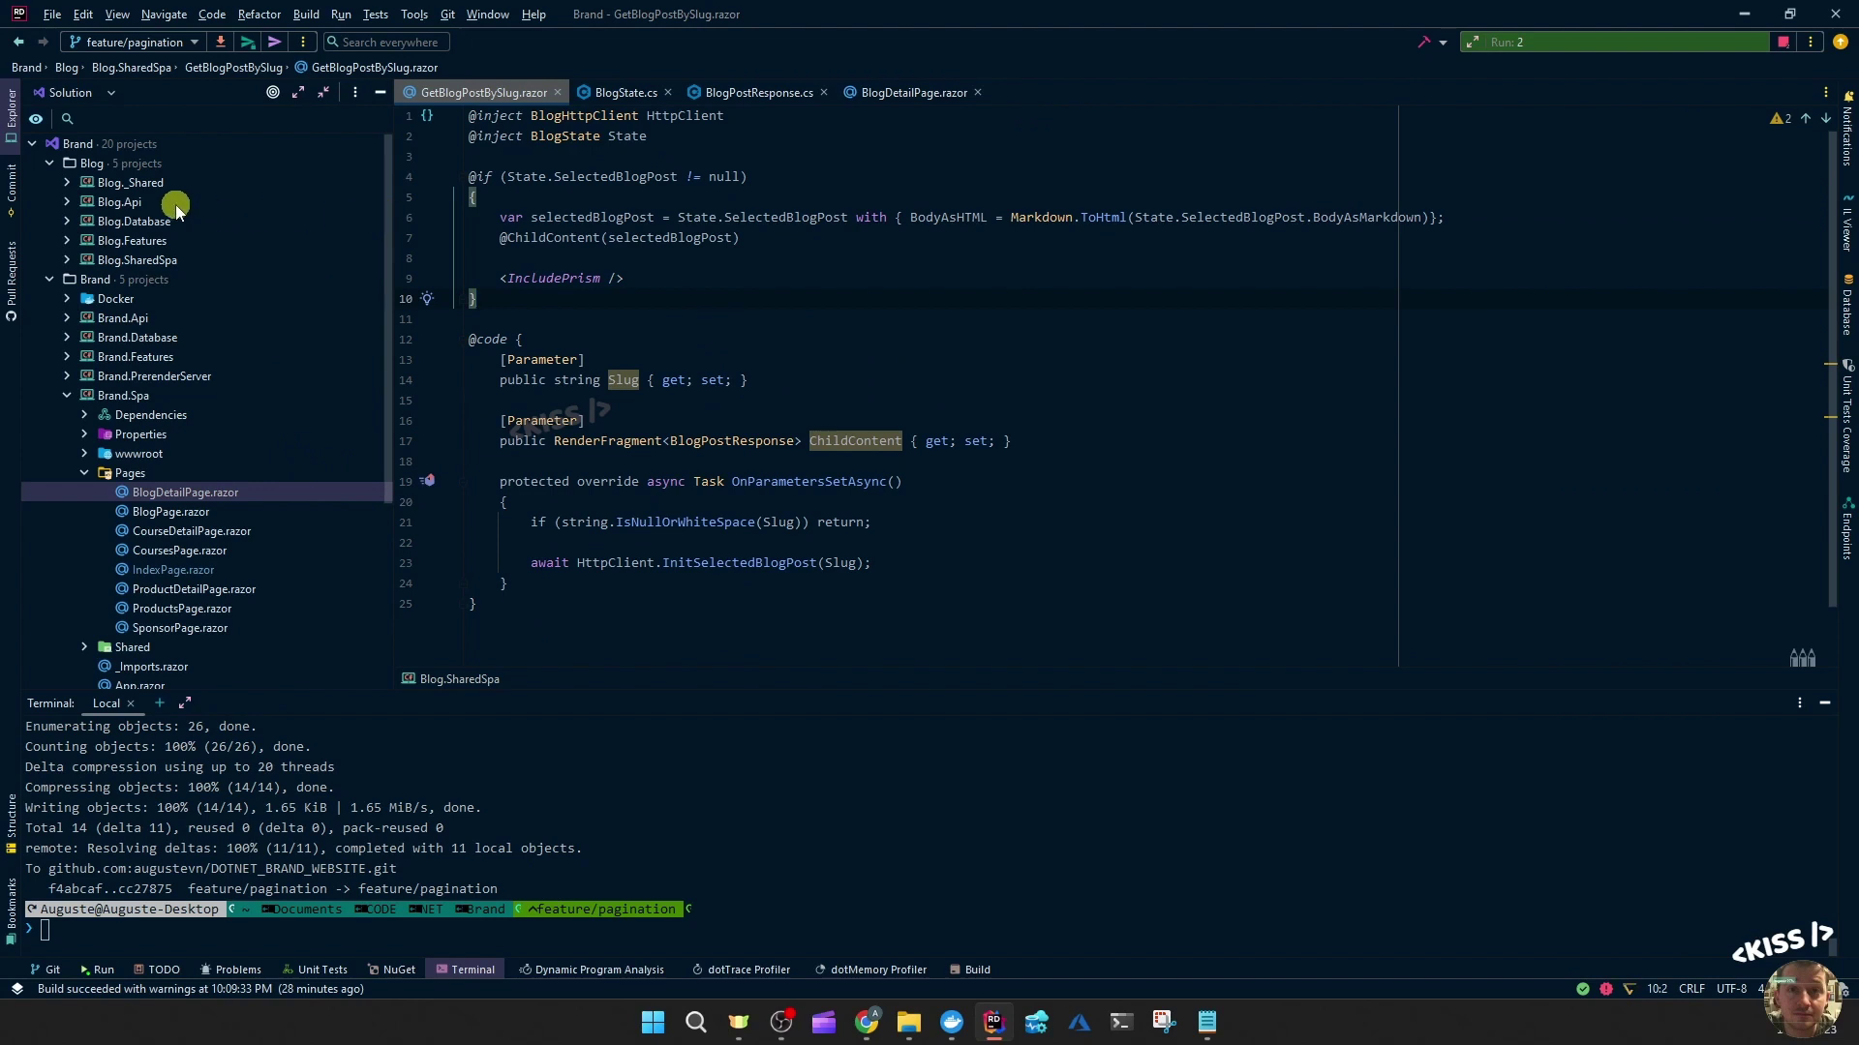
pyautogui.doubleClick(136, 260)
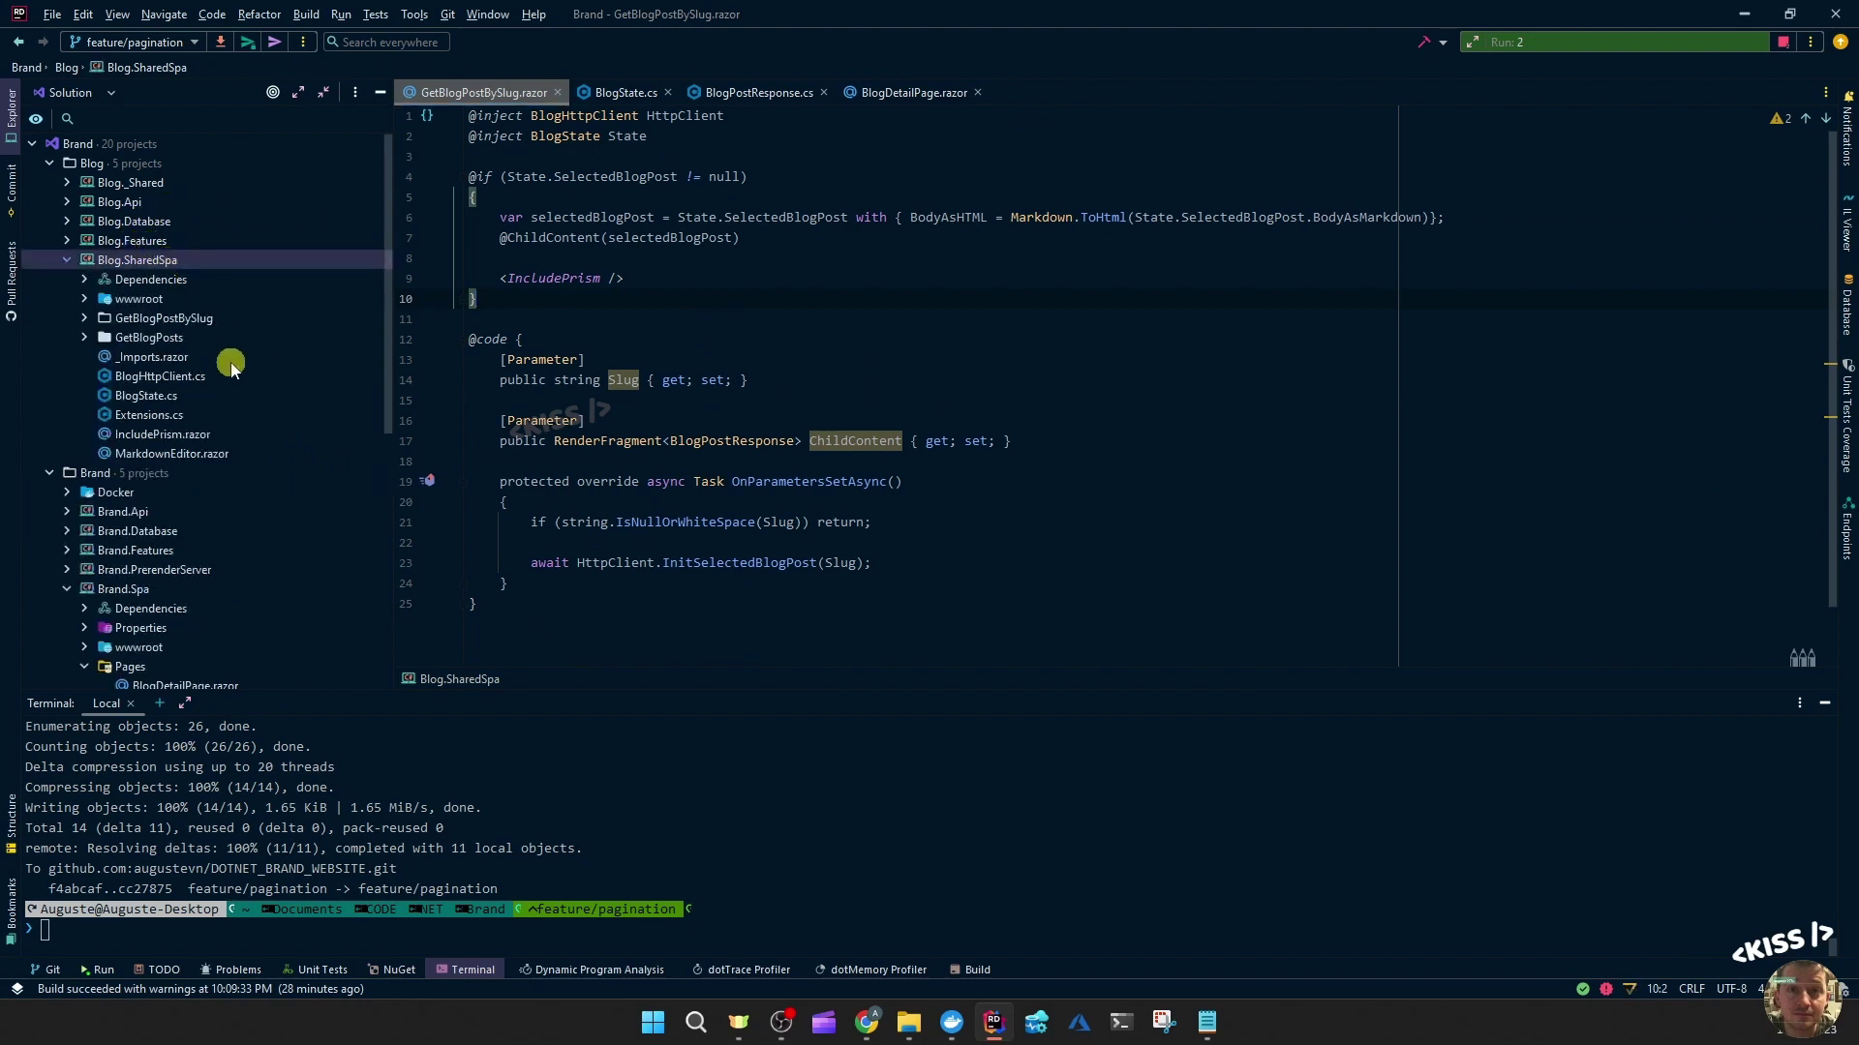
pyautogui.click(148, 338)
pyautogui.doubleClick(180, 356)
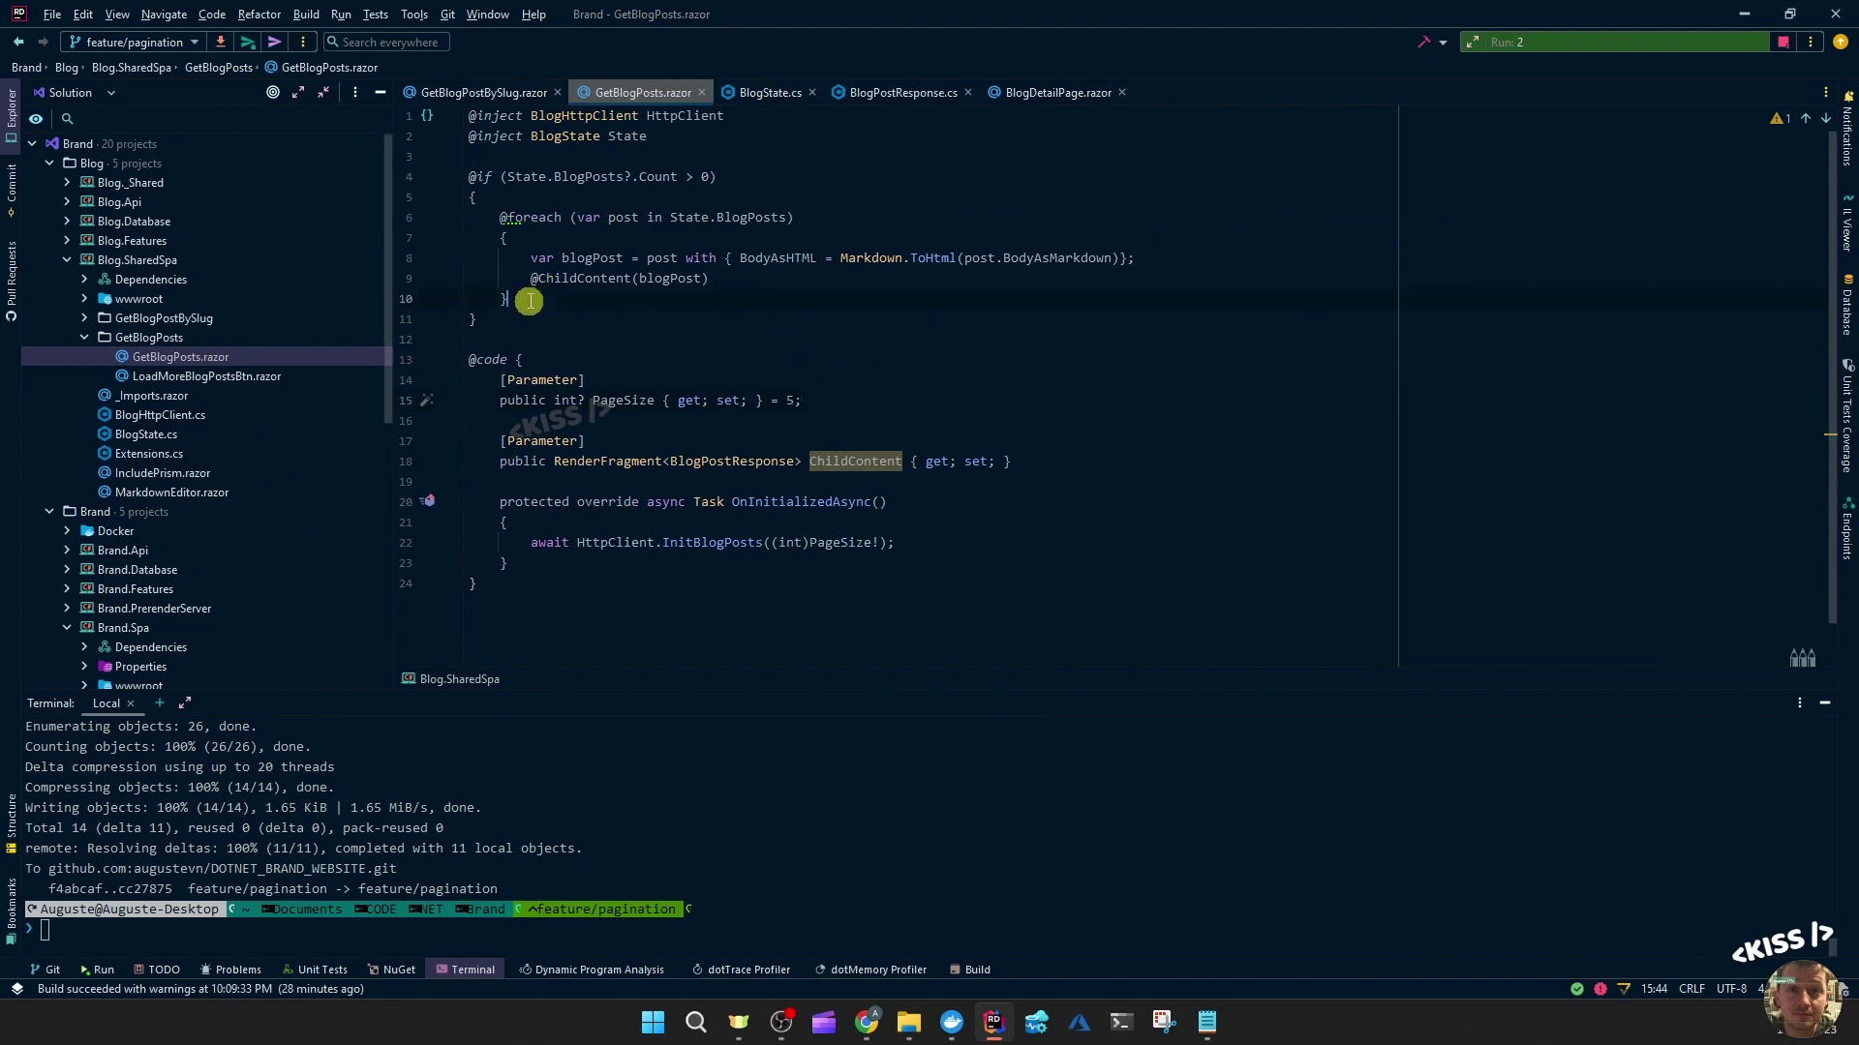
# - Review GetBlogPosts' foreach and BodyAsHTML conversion, collapse its folder, and close all tabs
pyautogui.moveTo(527, 303); pyautogui.dragTo(433, 218)
pyautogui.click(750, 318)
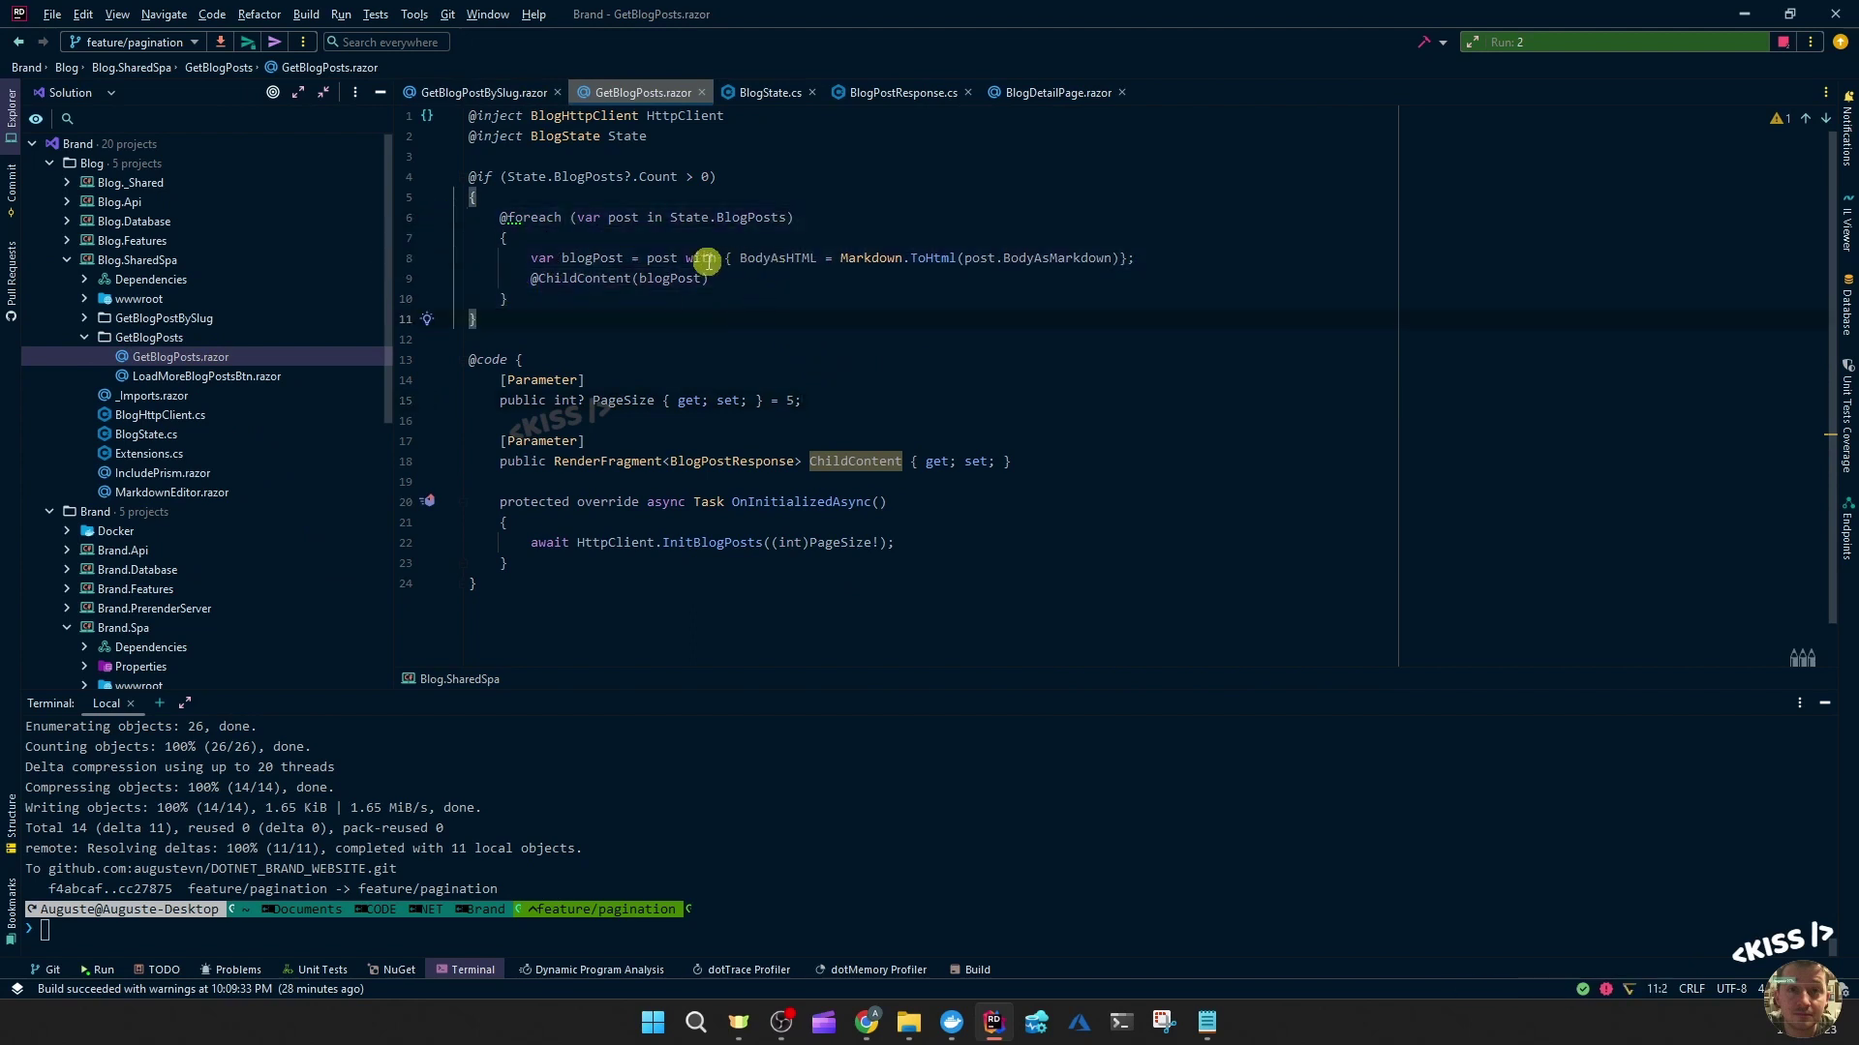
pyautogui.moveTo(660, 258); pyautogui.dragTo(958, 258)
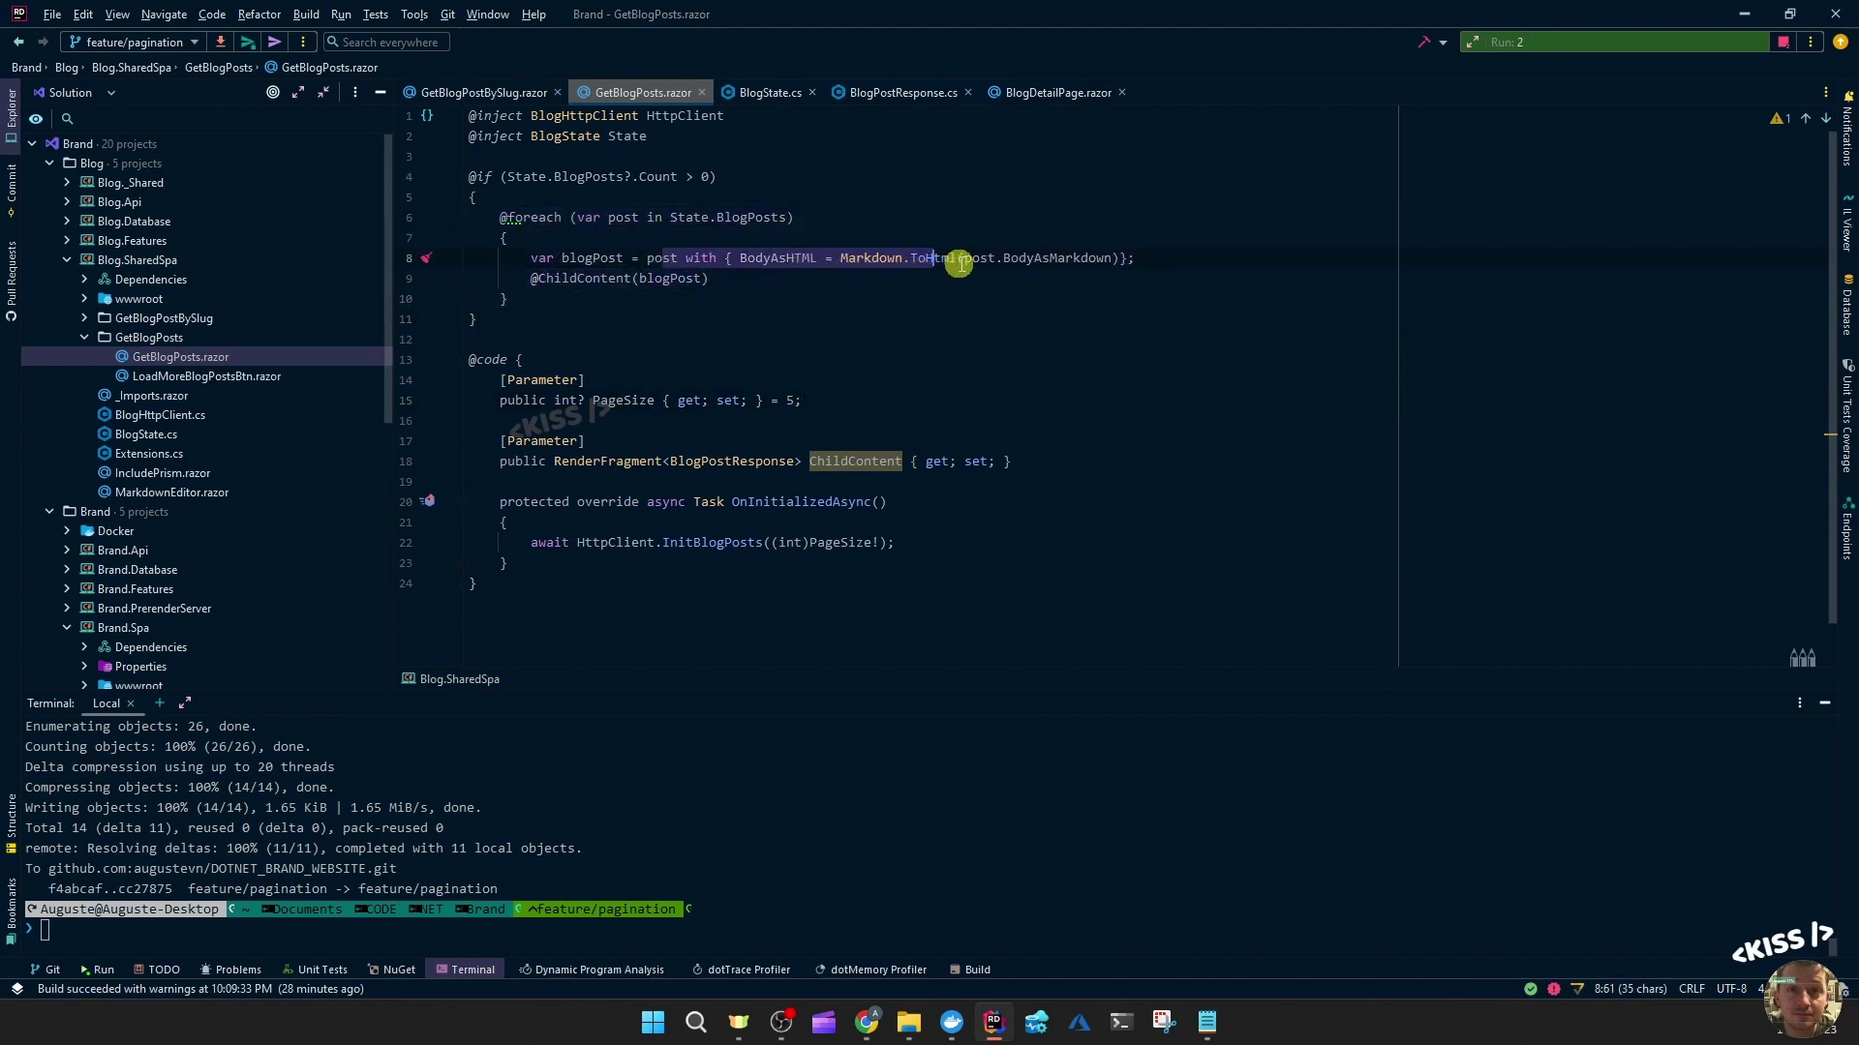
pyautogui.click(740, 278)
pyautogui.click(610, 319)
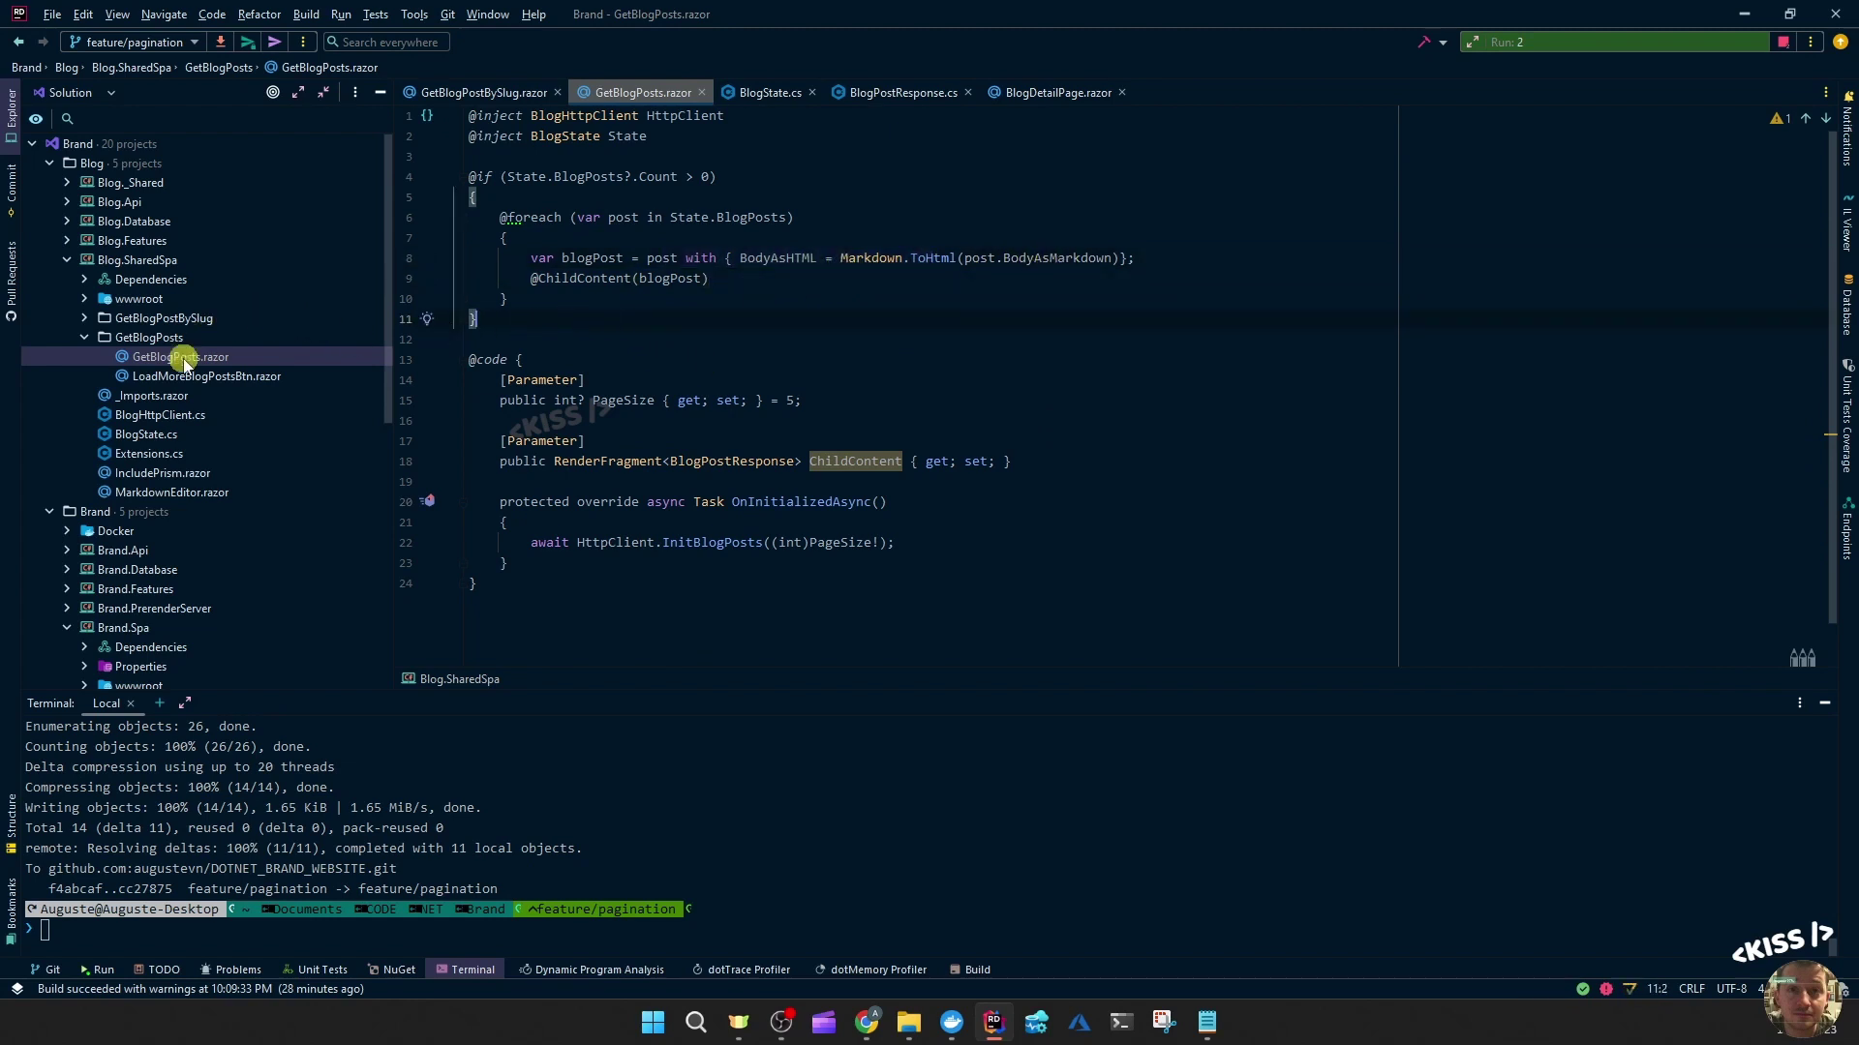
pyautogui.doubleClick(150, 337)
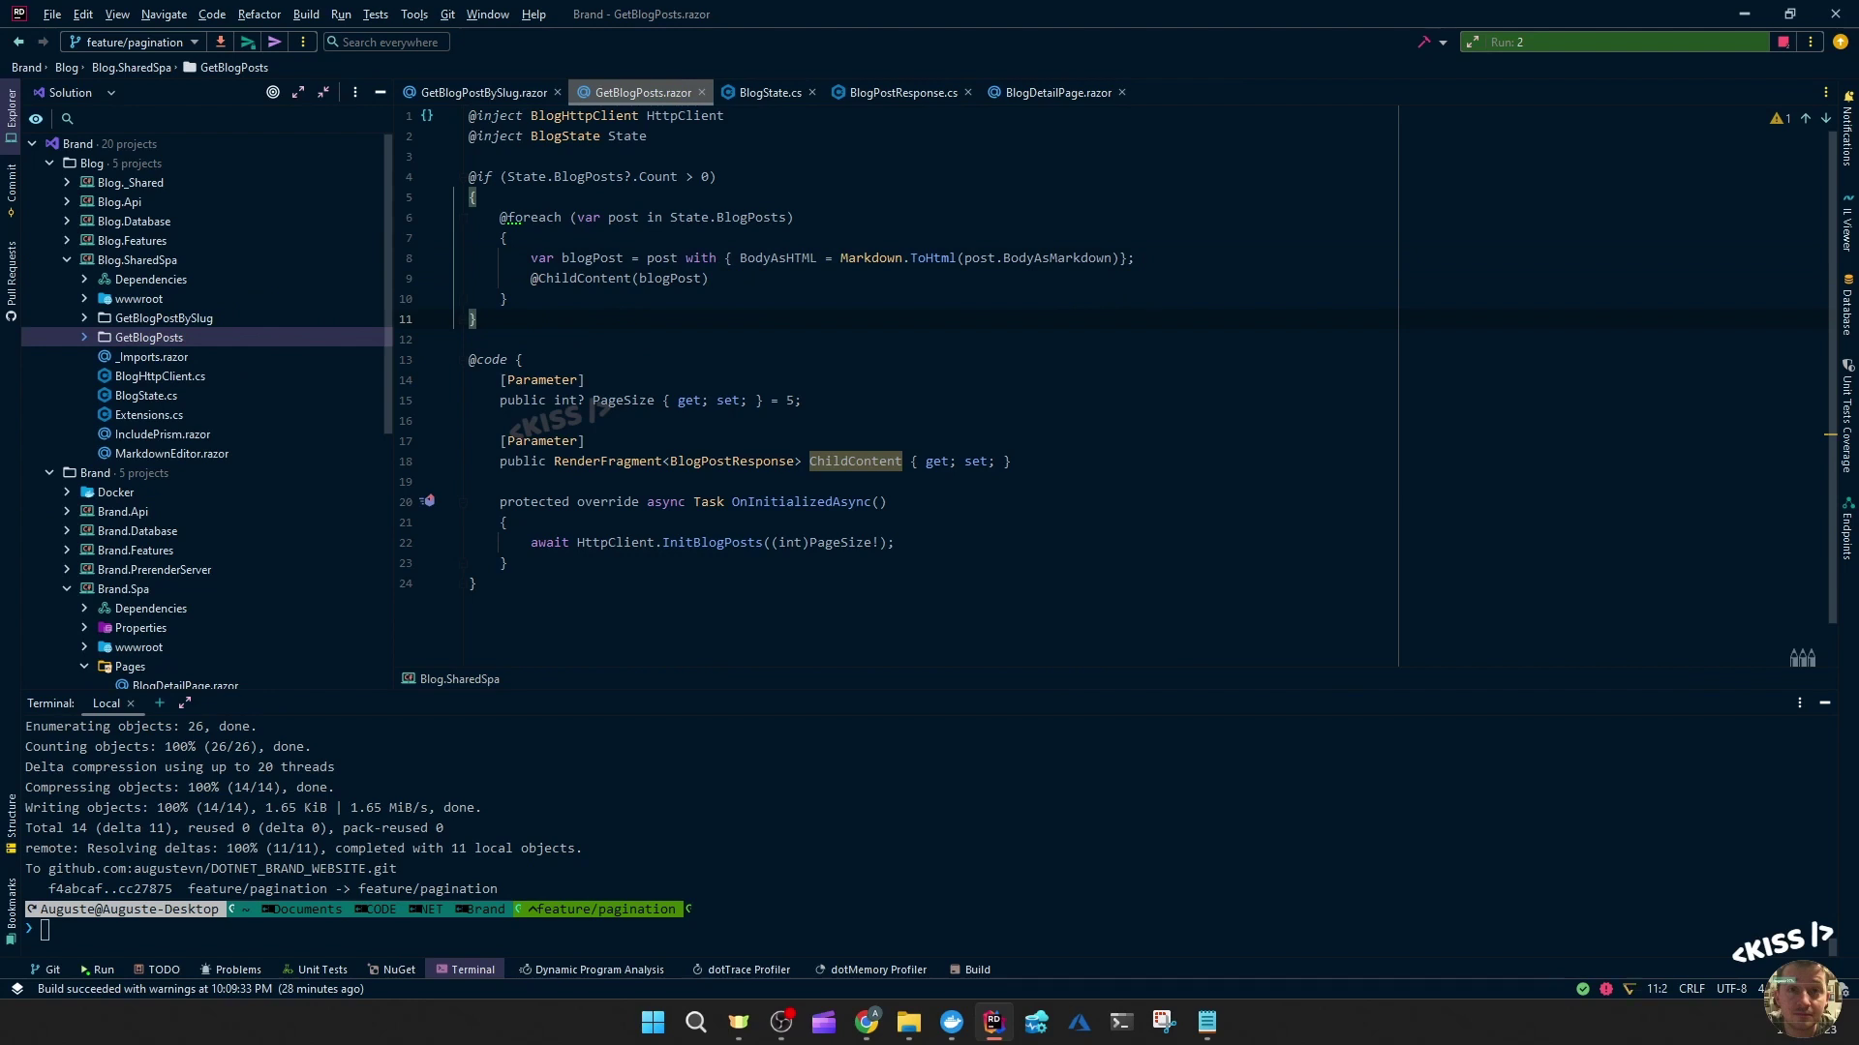
pyautogui.hotkey('ctrl', 'shift', 'F4')
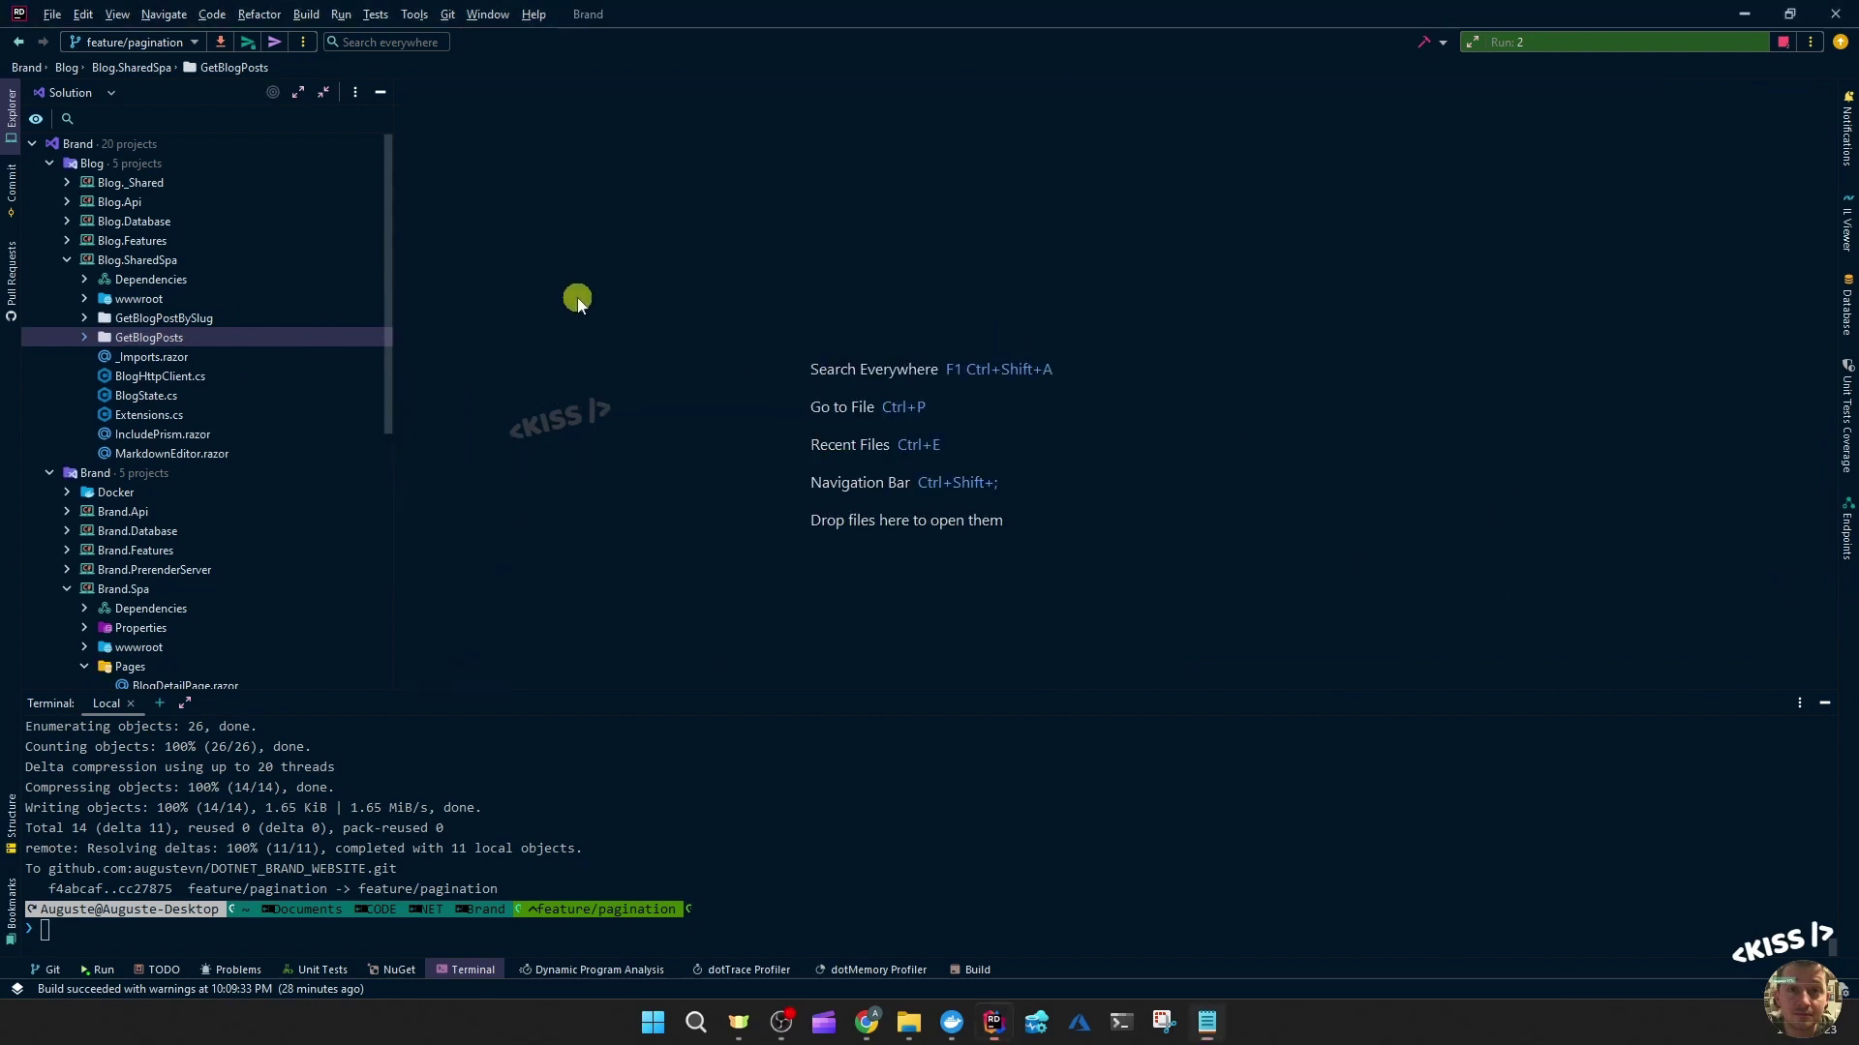
# - Browse the Blog.SharedSpa folders, then open Brand.Spa > Pages > BlogDetailPage.razor
pyautogui.doubleClick(182, 340)
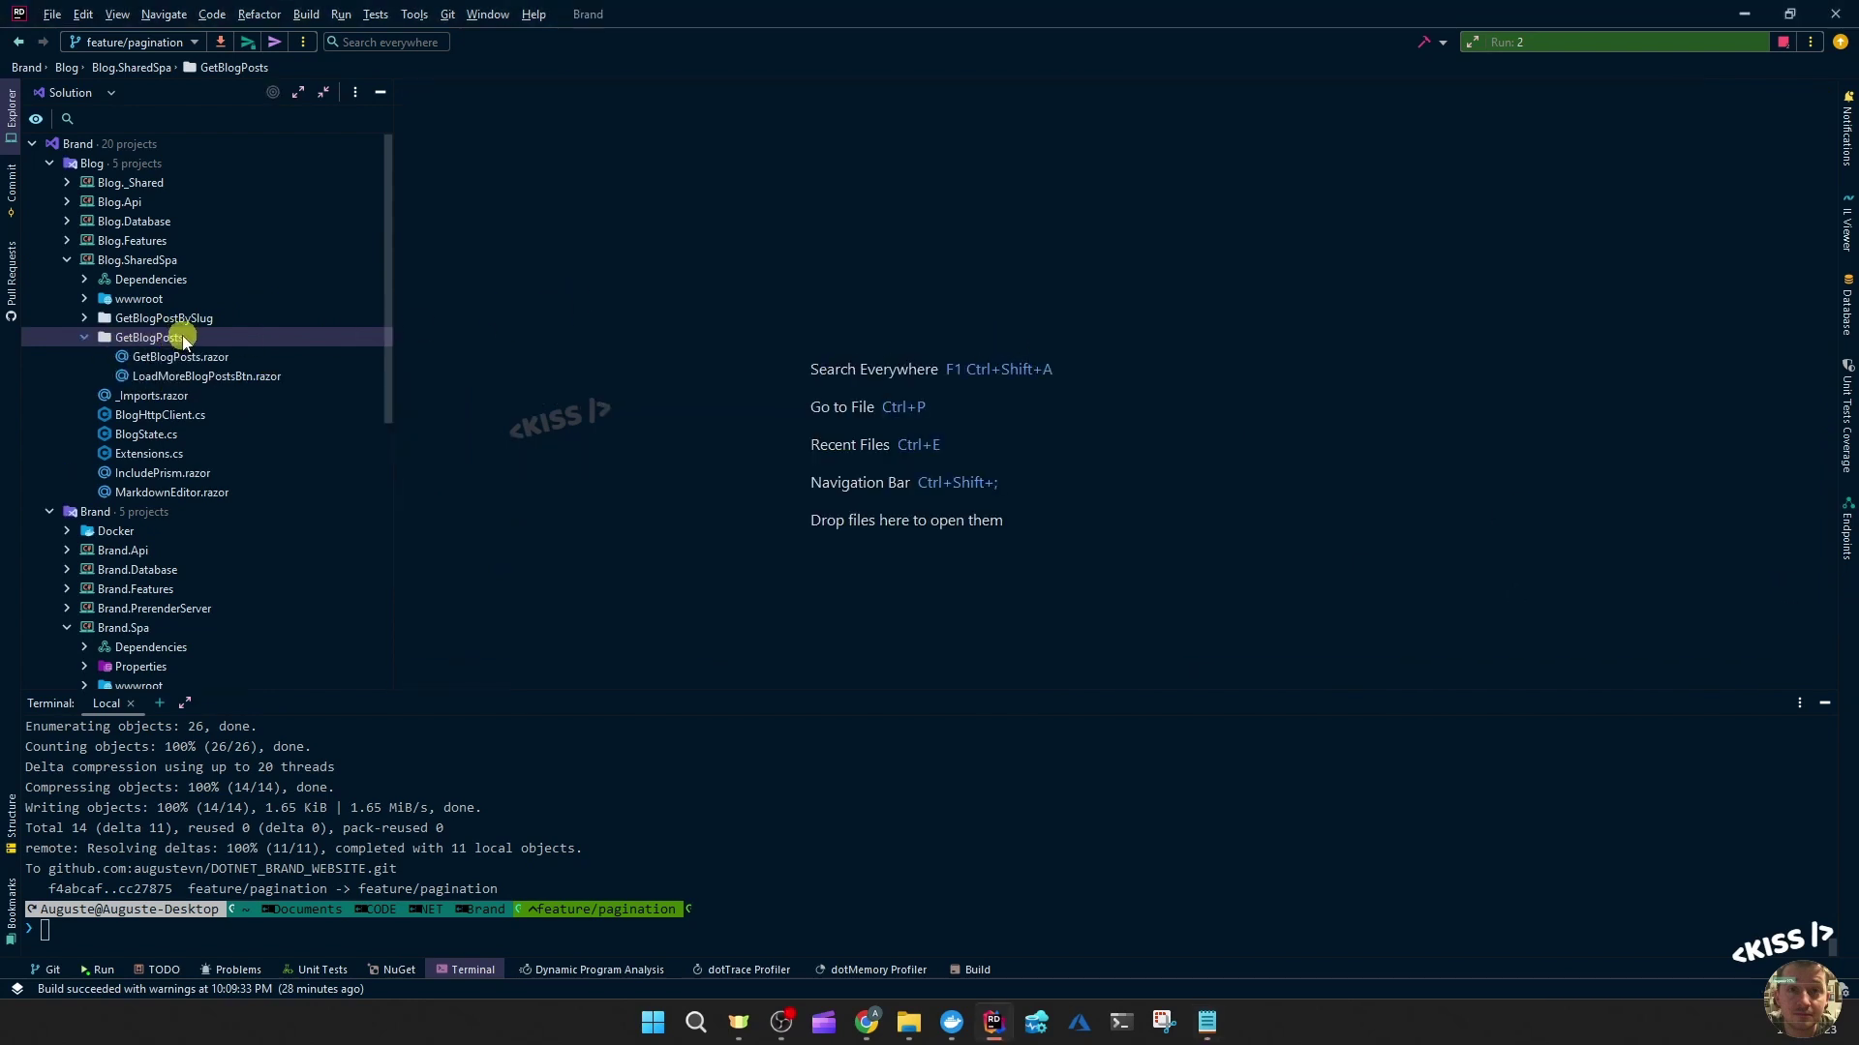
pyautogui.doubleClick(181, 339)
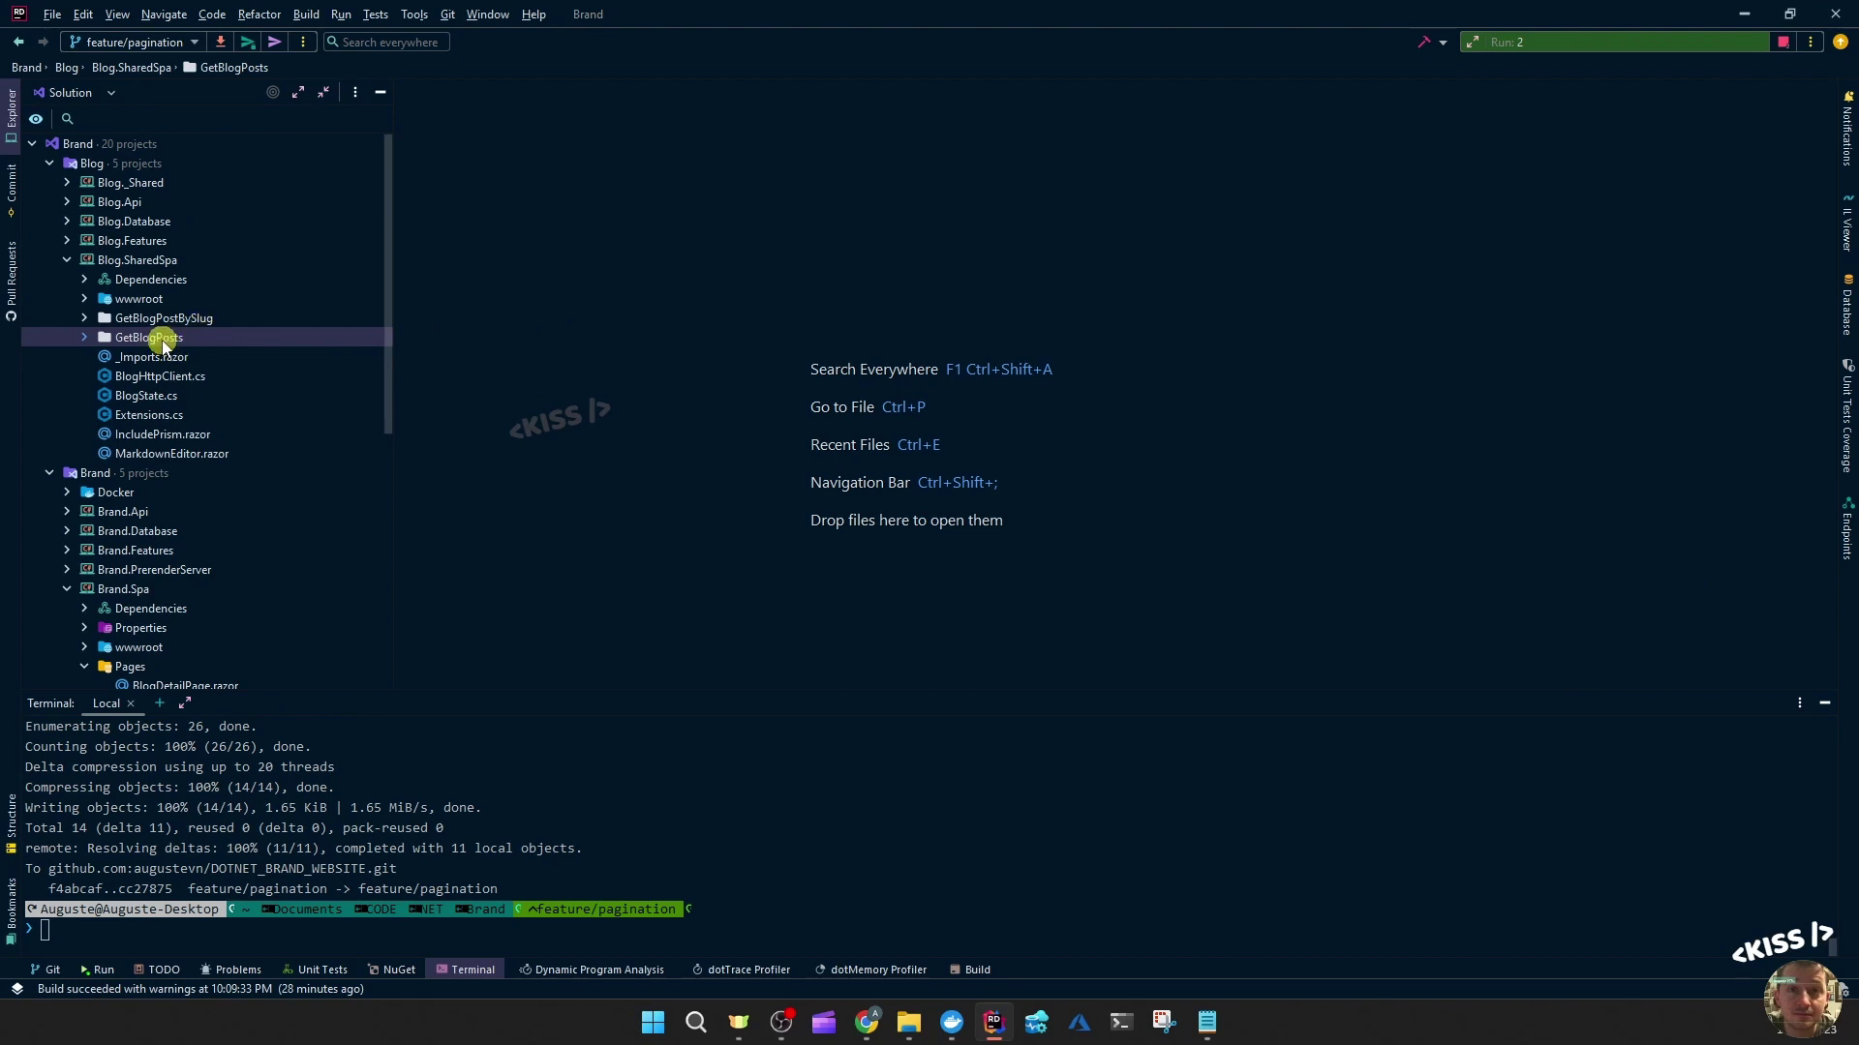
pyautogui.doubleClick(162, 340)
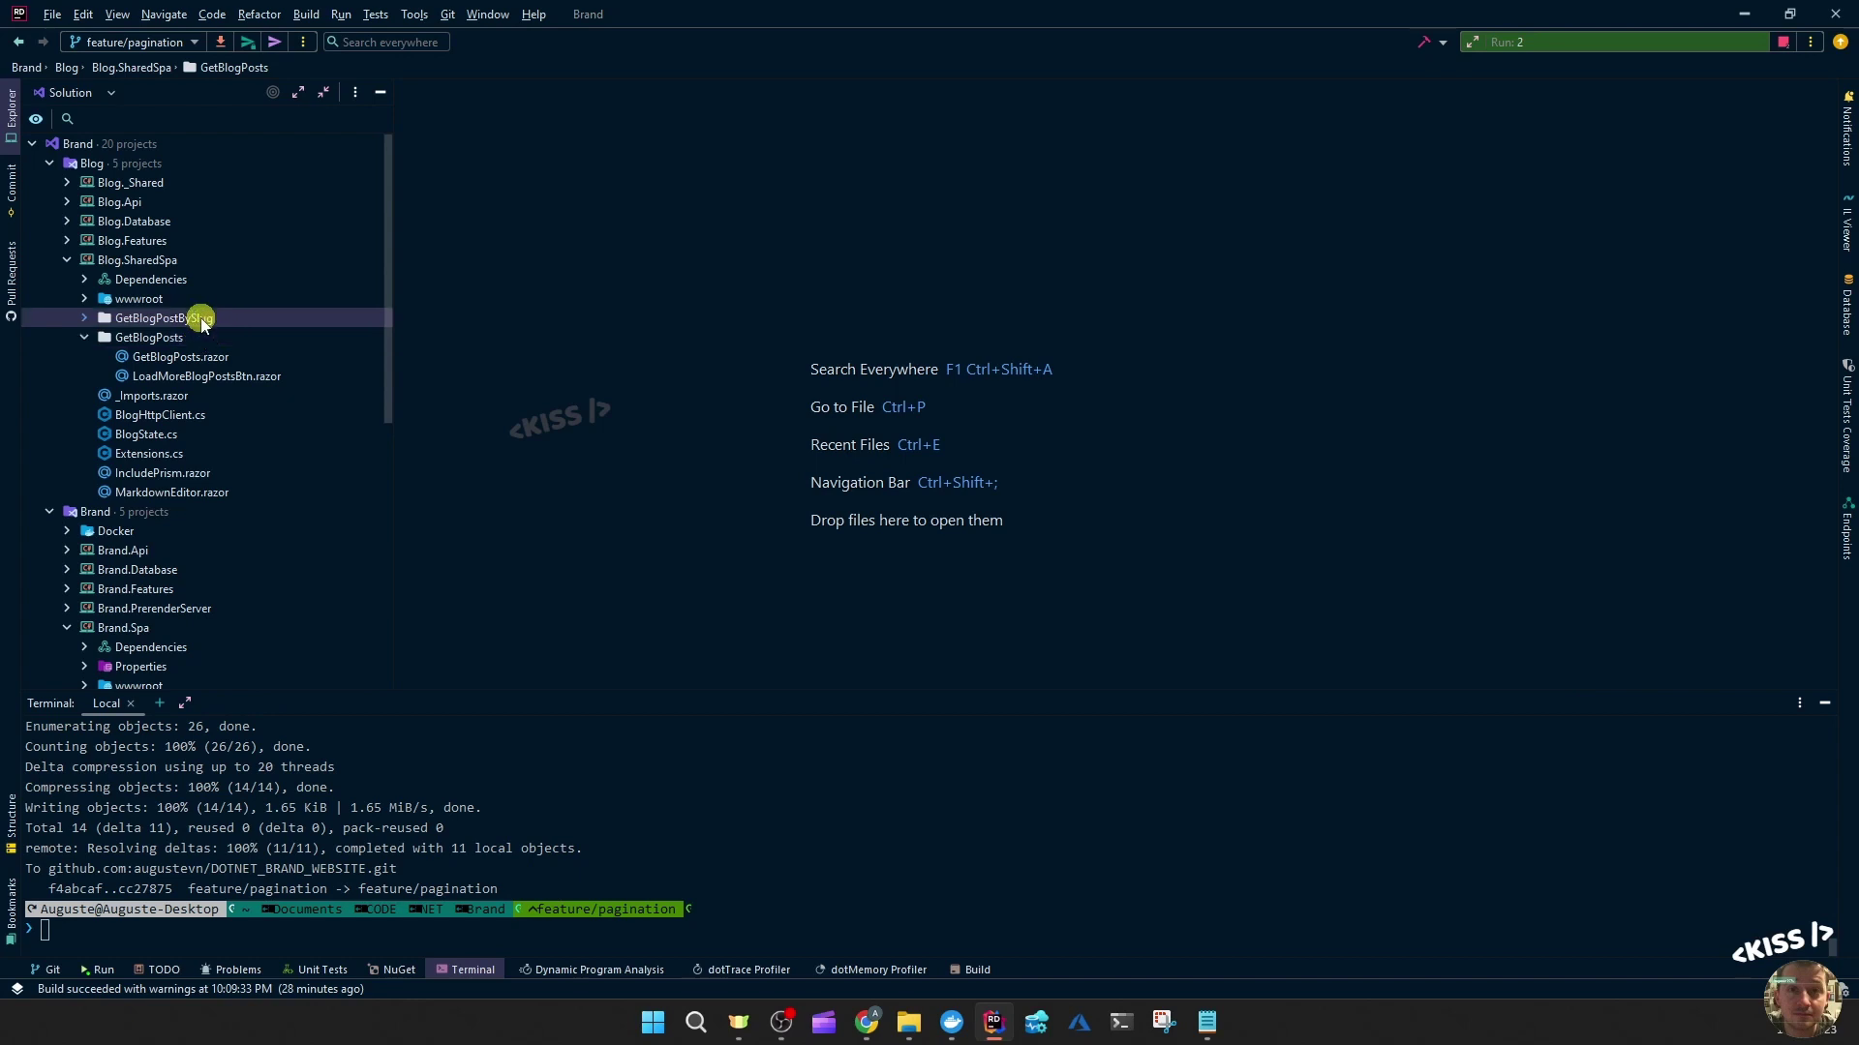
pyautogui.doubleClick(165, 319)
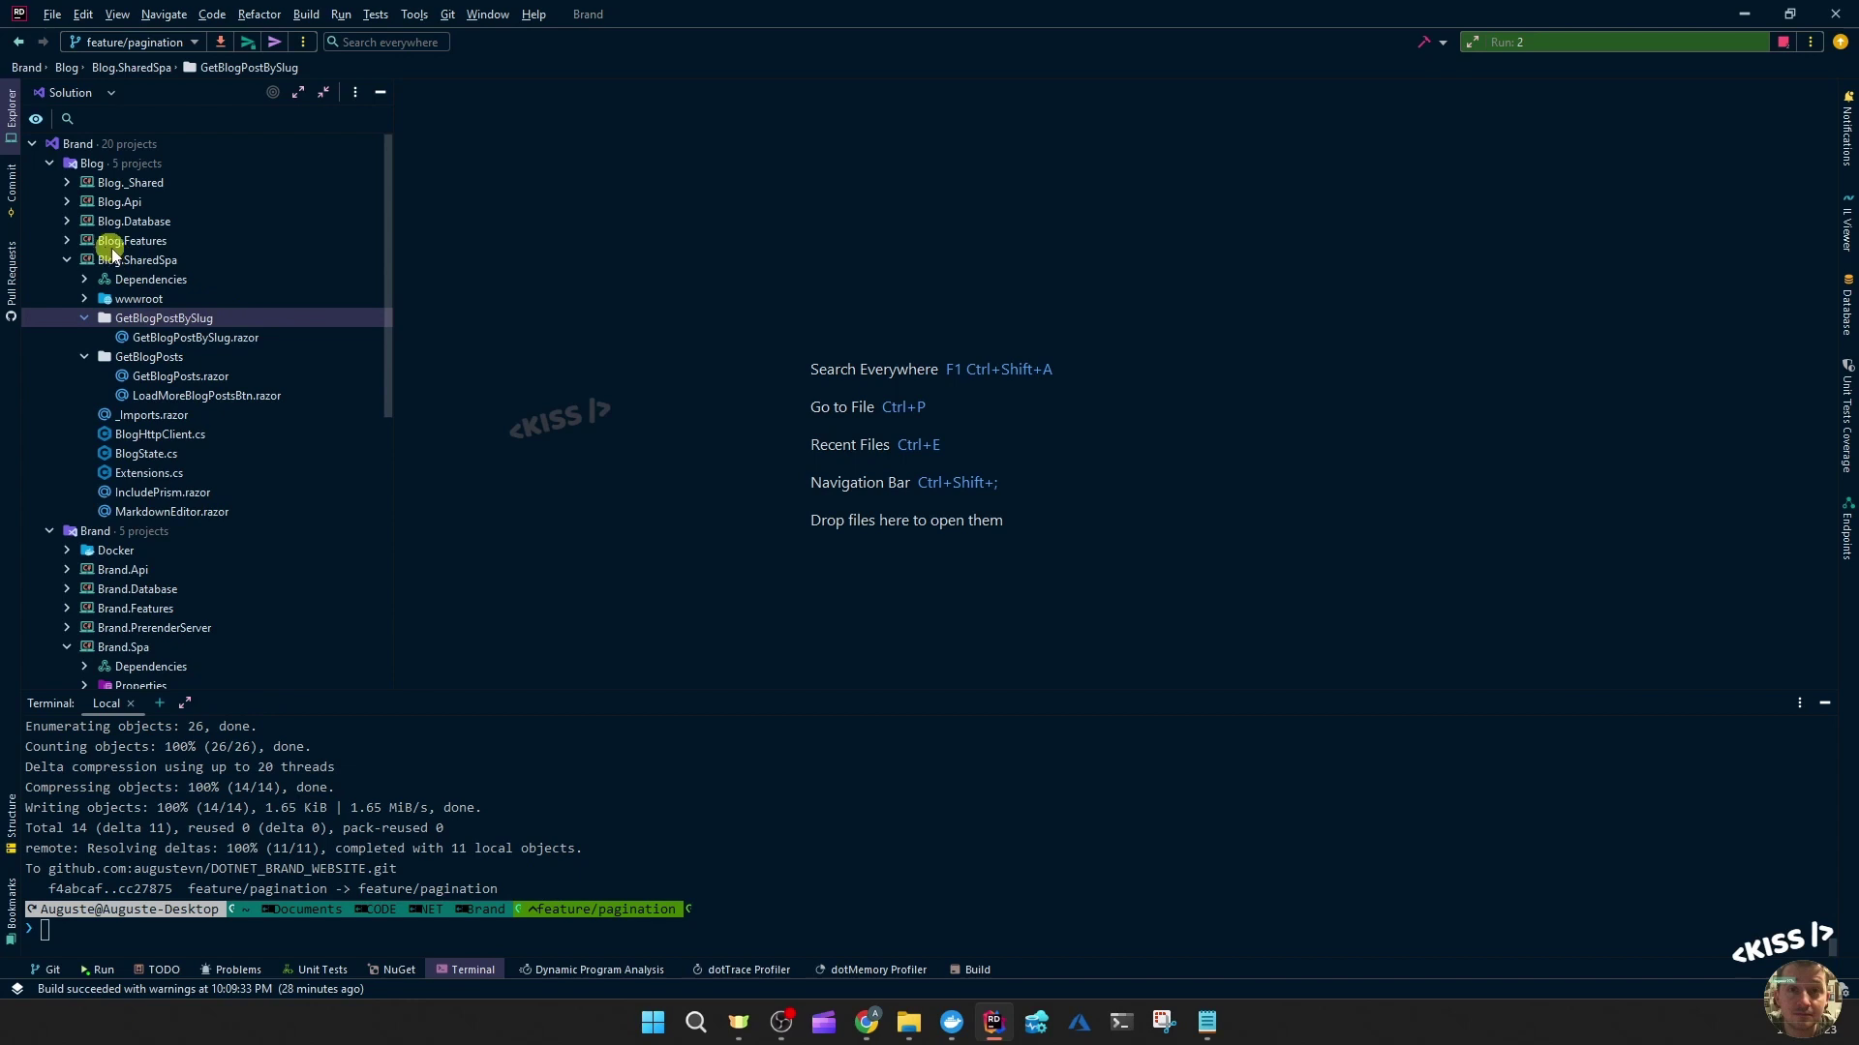
pyautogui.doubleClick(137, 261)
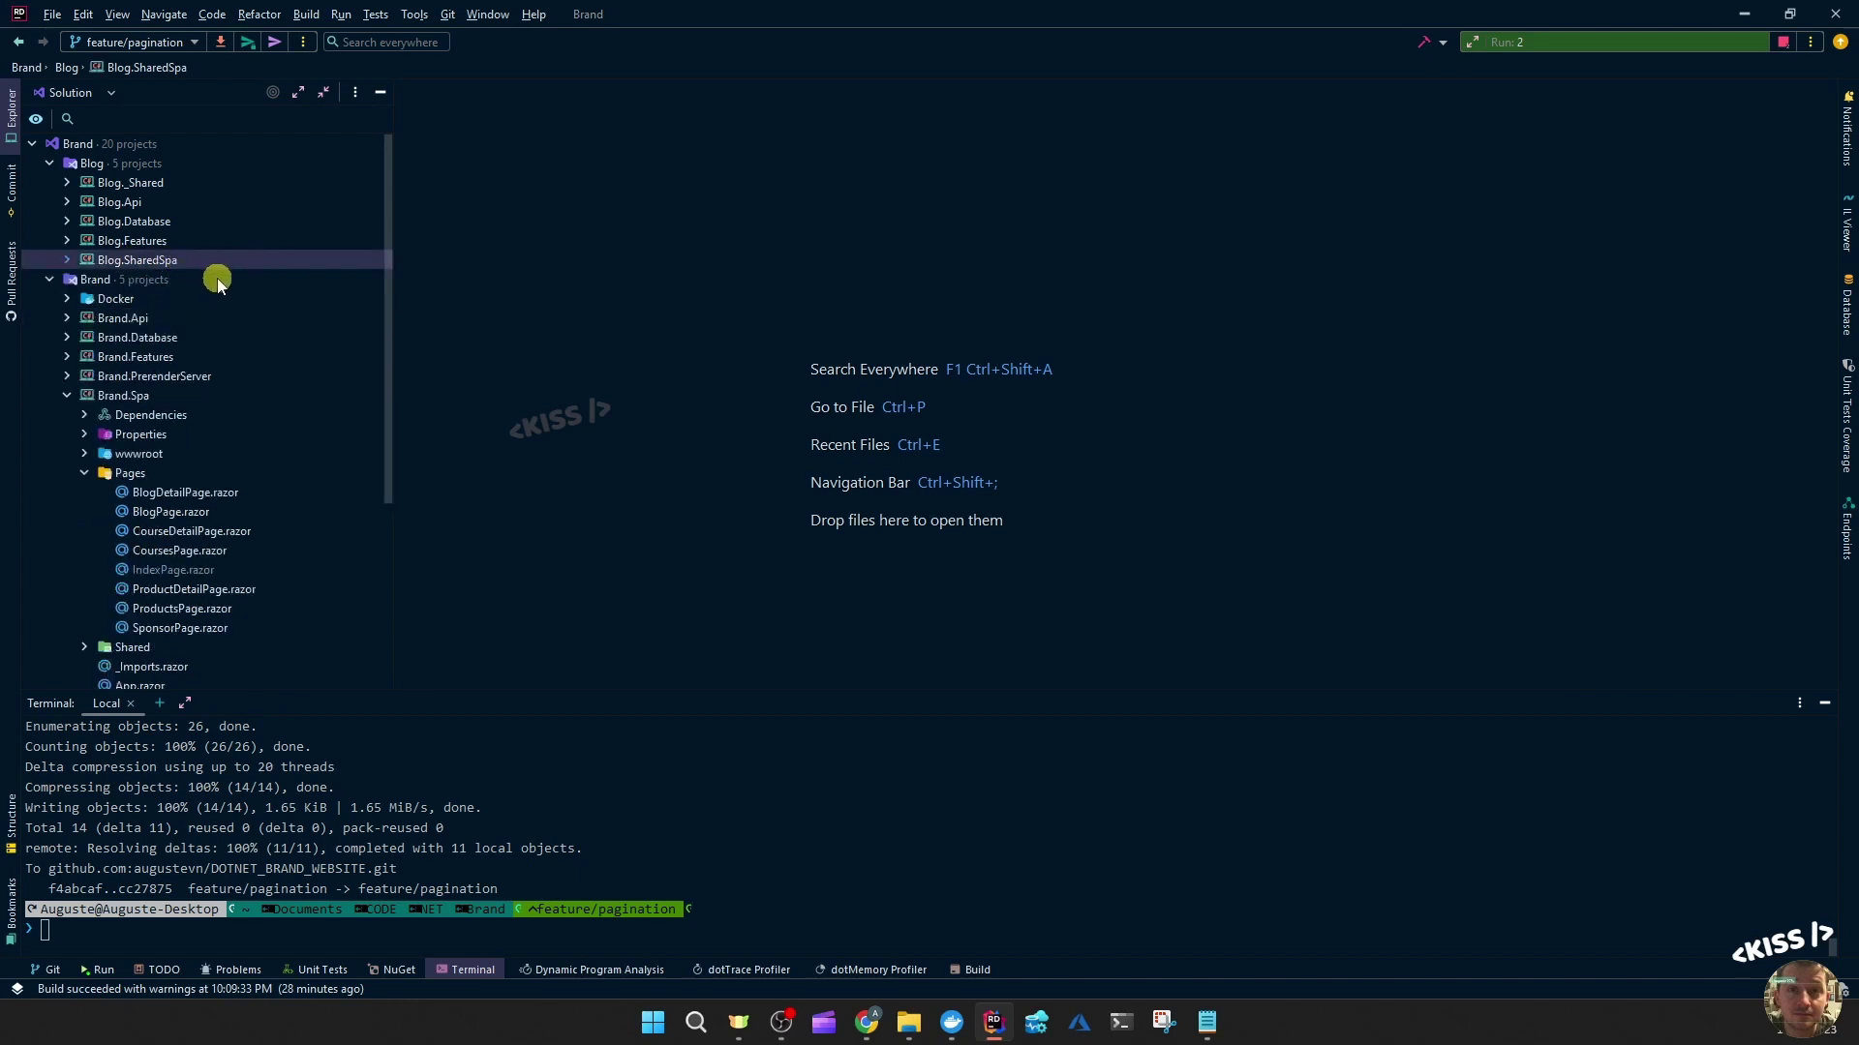
pyautogui.scroll(-3, 216, 278)
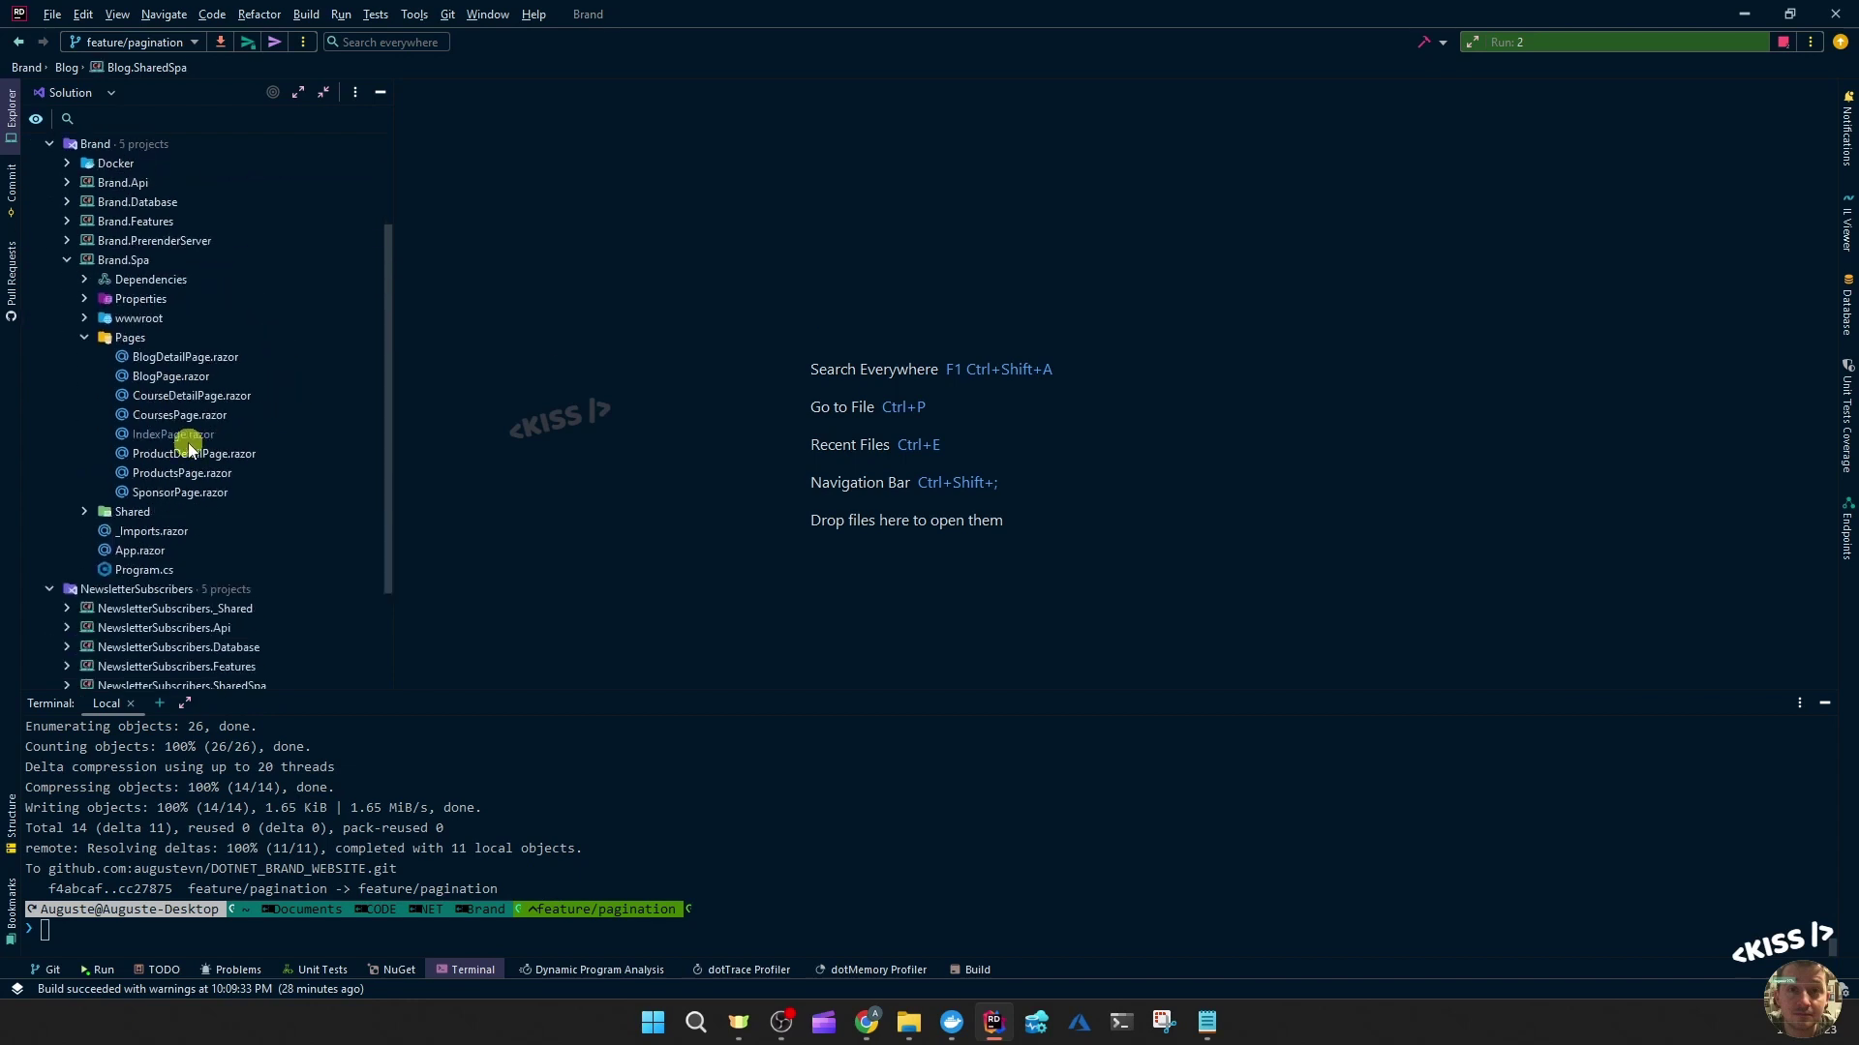
pyautogui.scroll(3, 189, 440)
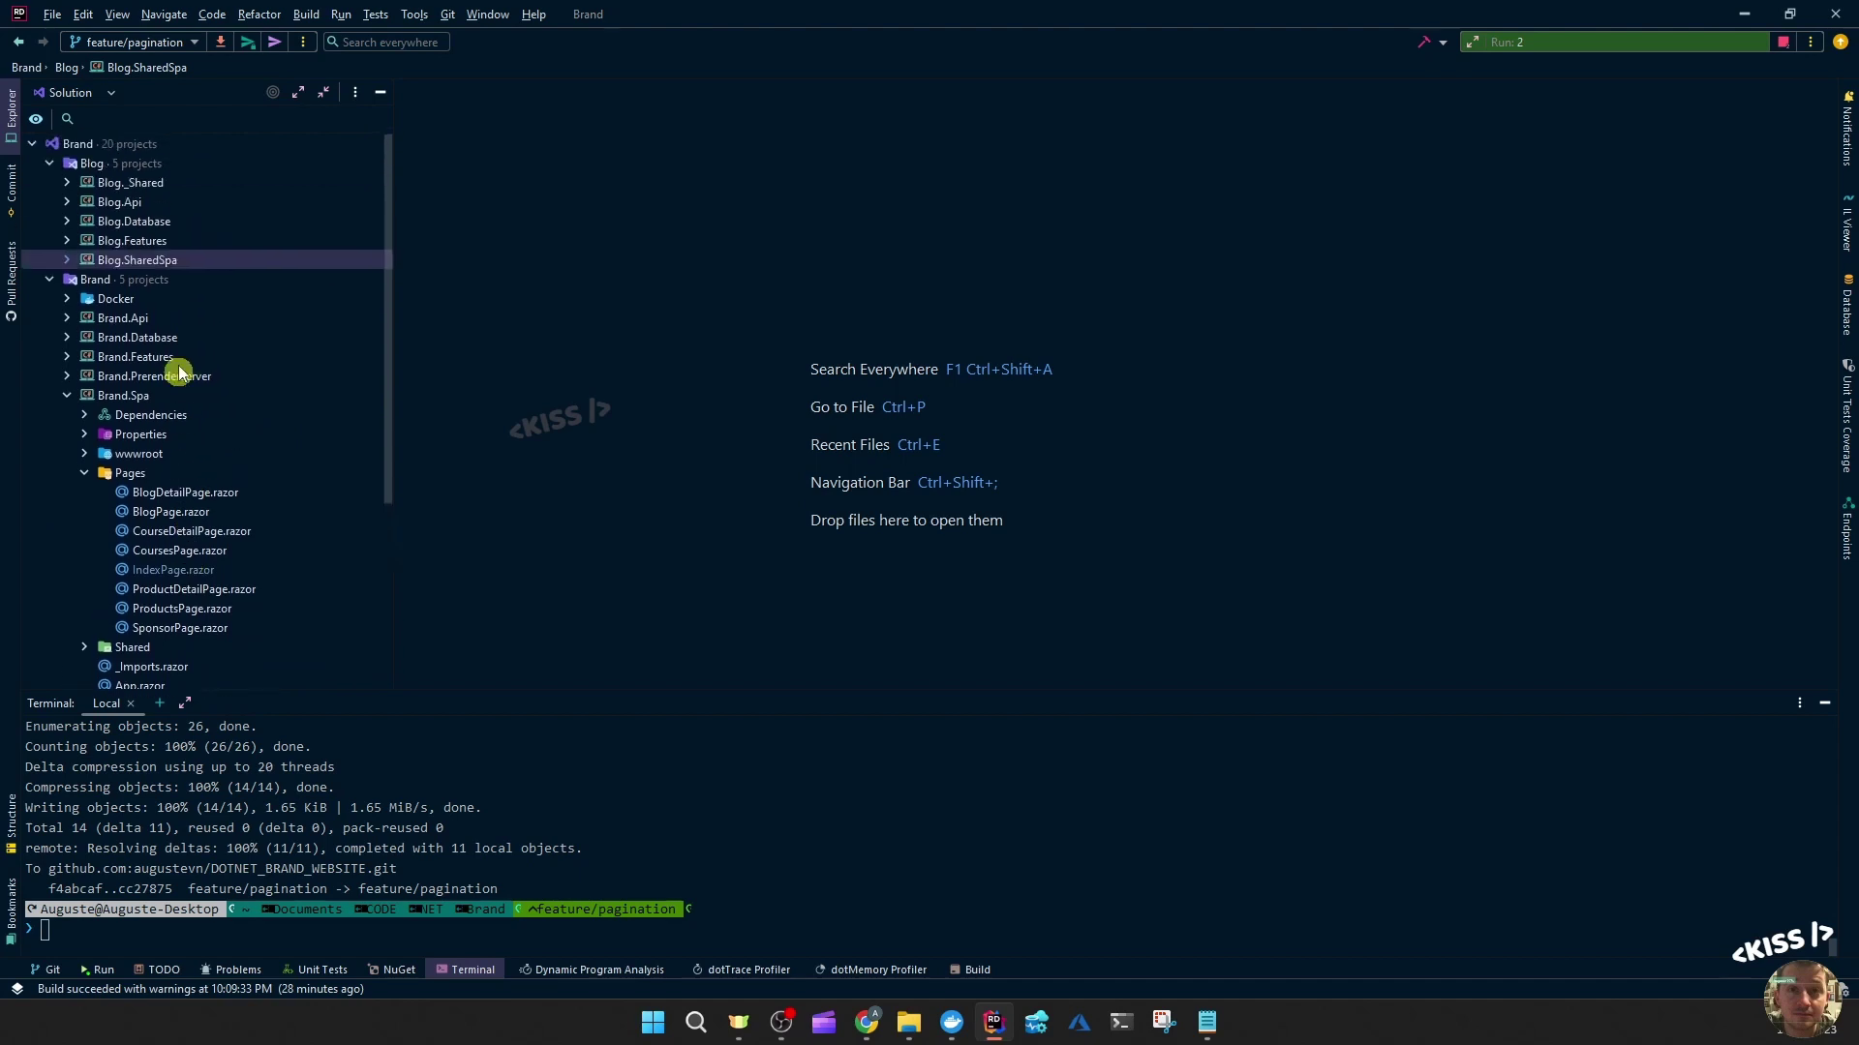
pyautogui.doubleClick(154, 260)
pyautogui.doubleClick(164, 318)
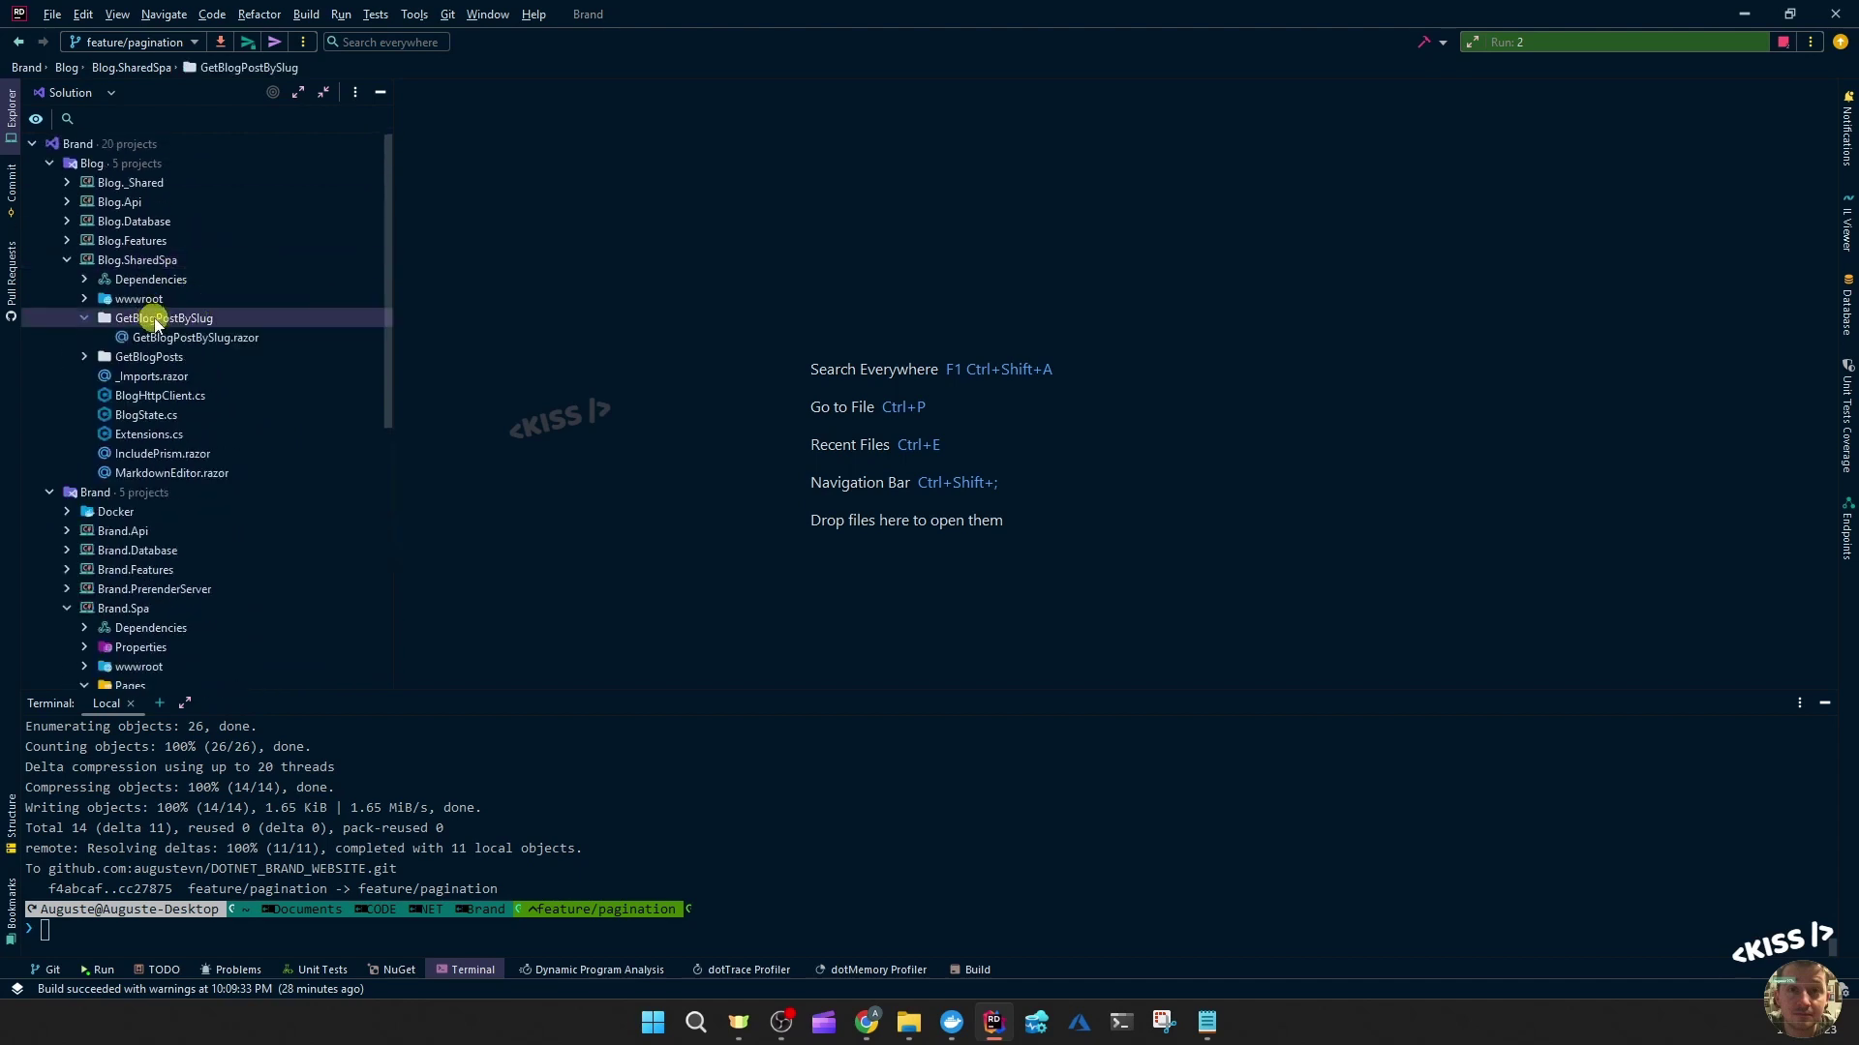
pyautogui.doubleClick(155, 319)
pyautogui.doubleClick(136, 261)
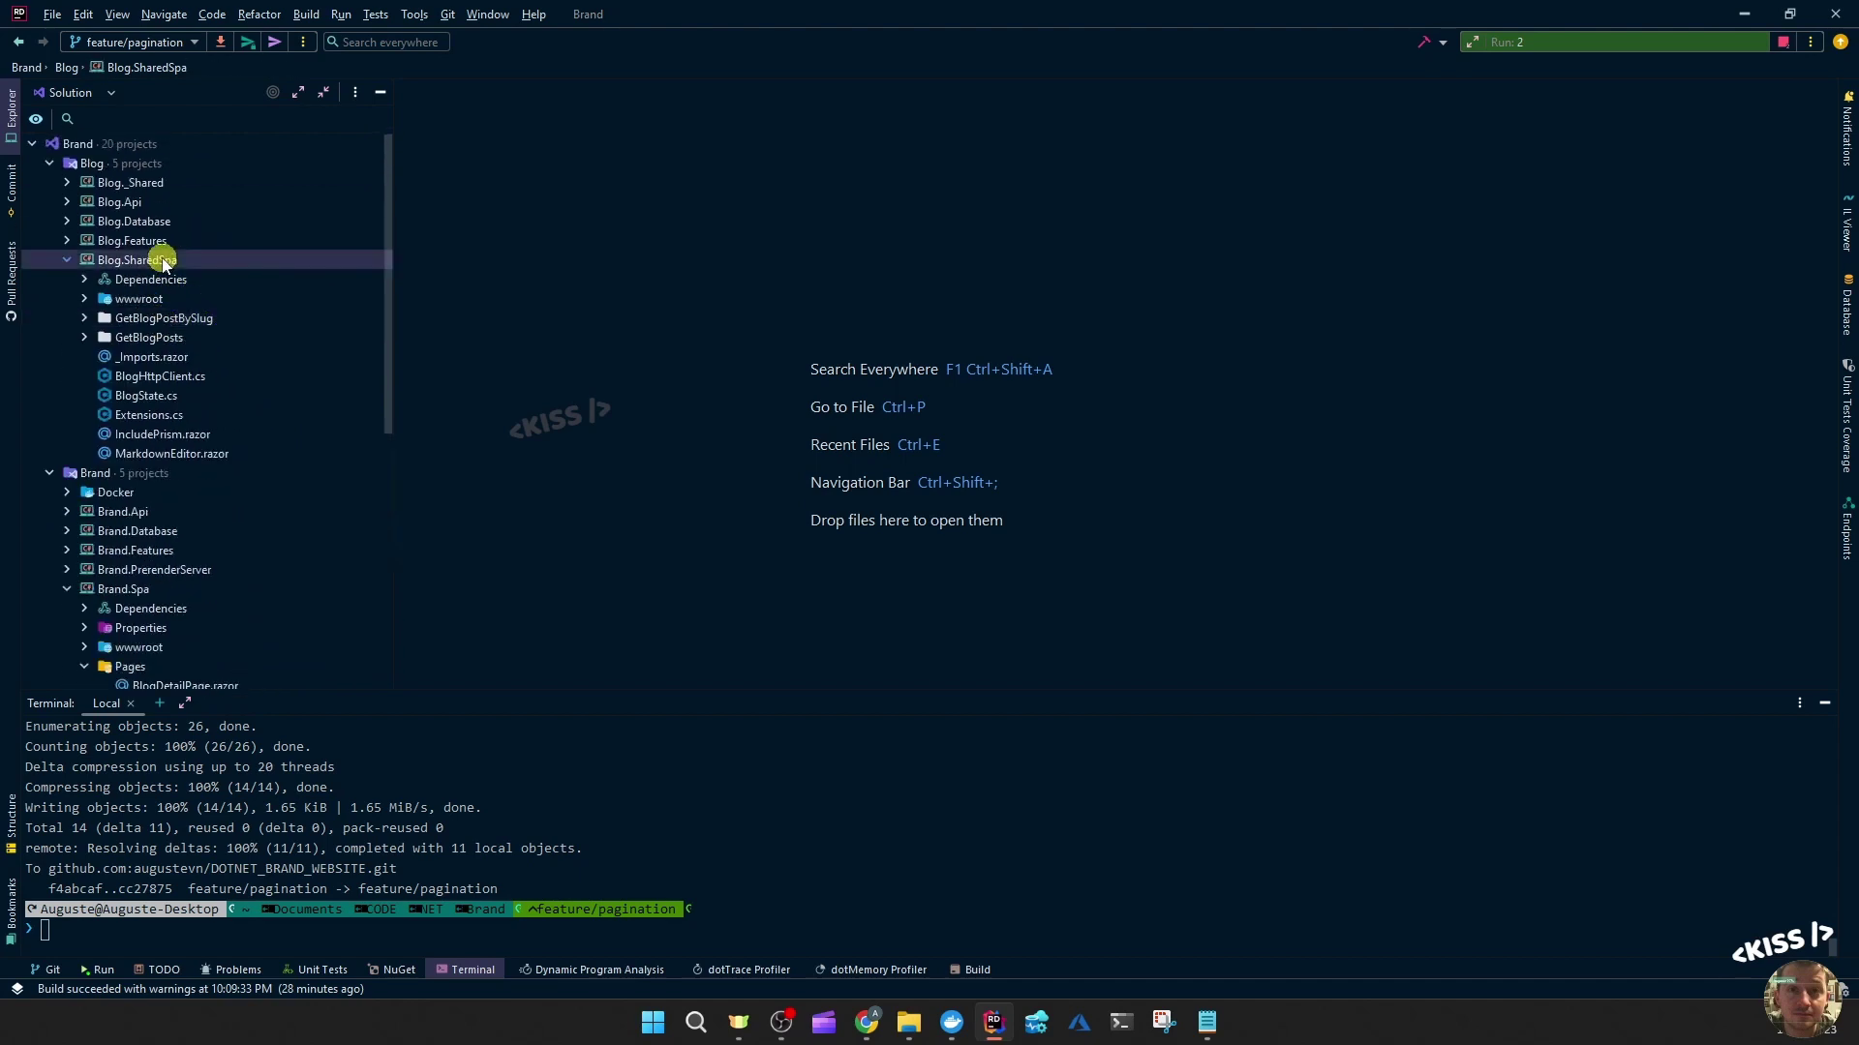
pyautogui.doubleClick(185, 491)
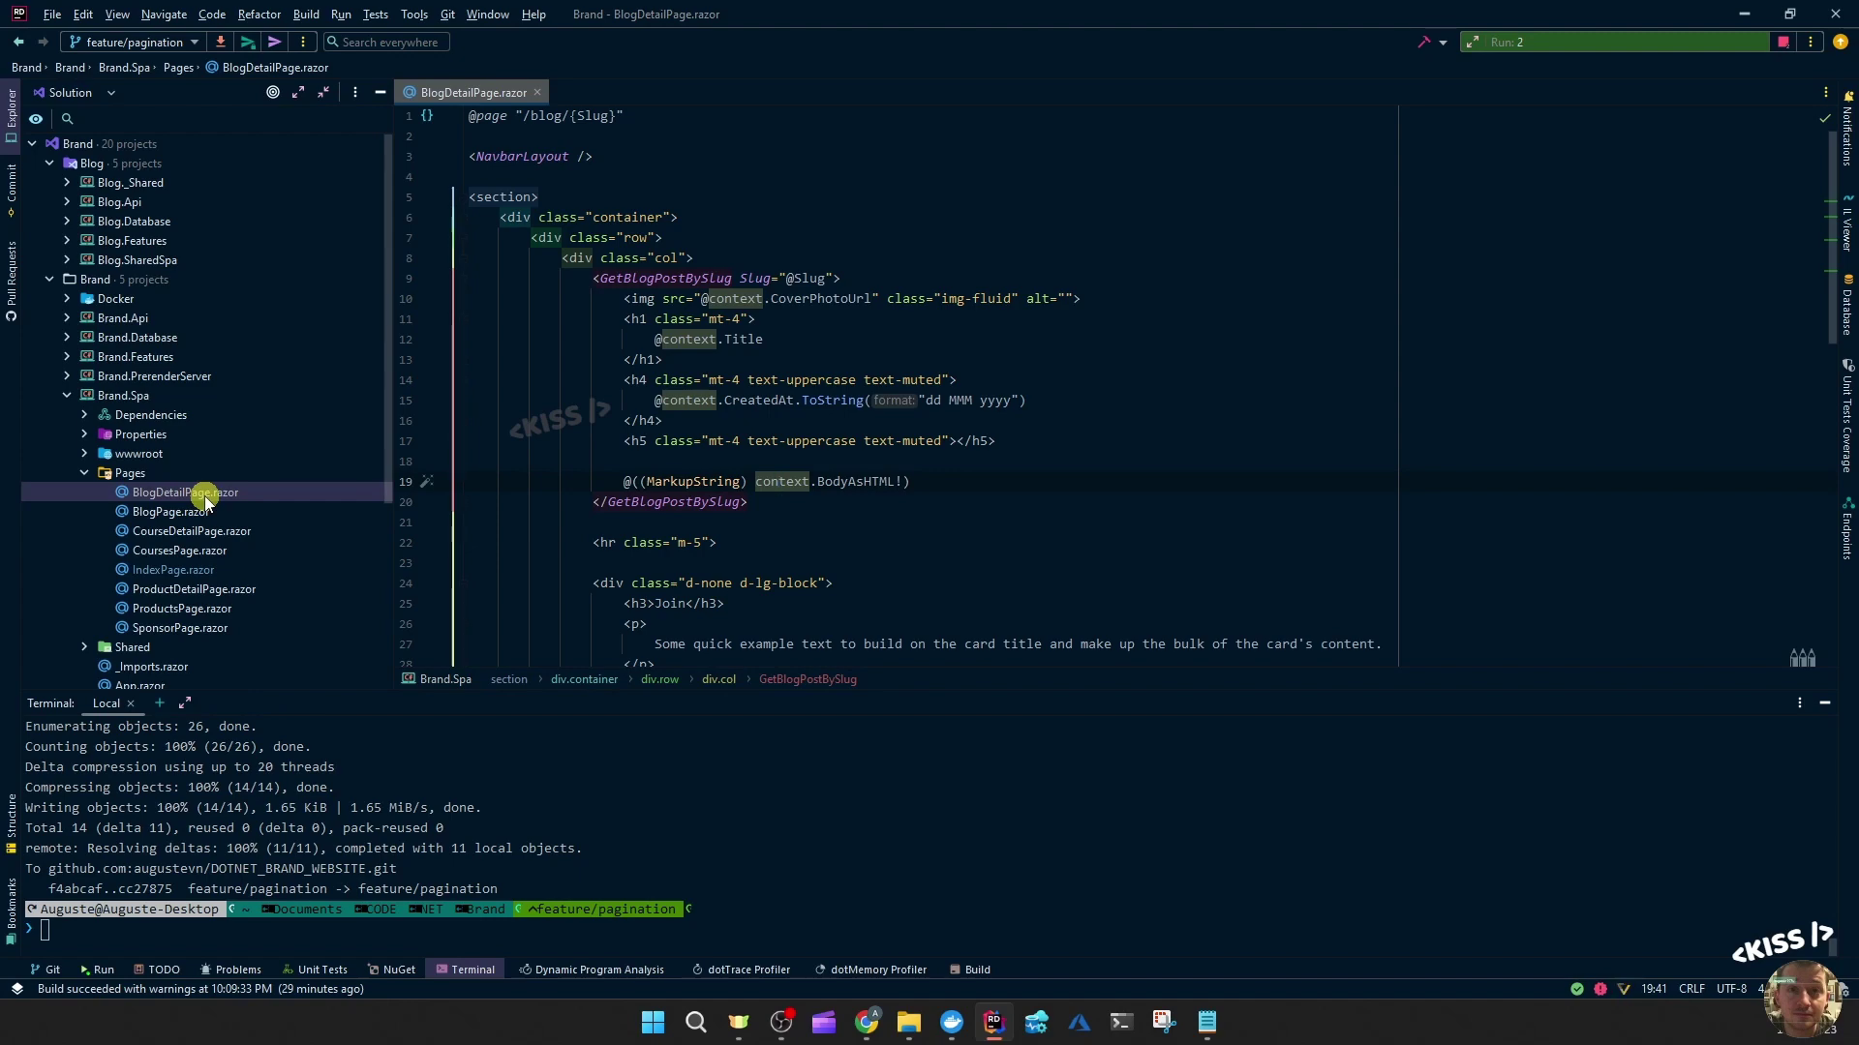
# - Switch from Rider to the vertigo.html draw.io feature diagram in Chrome
pyautogui.hotkey('alt', 'Tab')
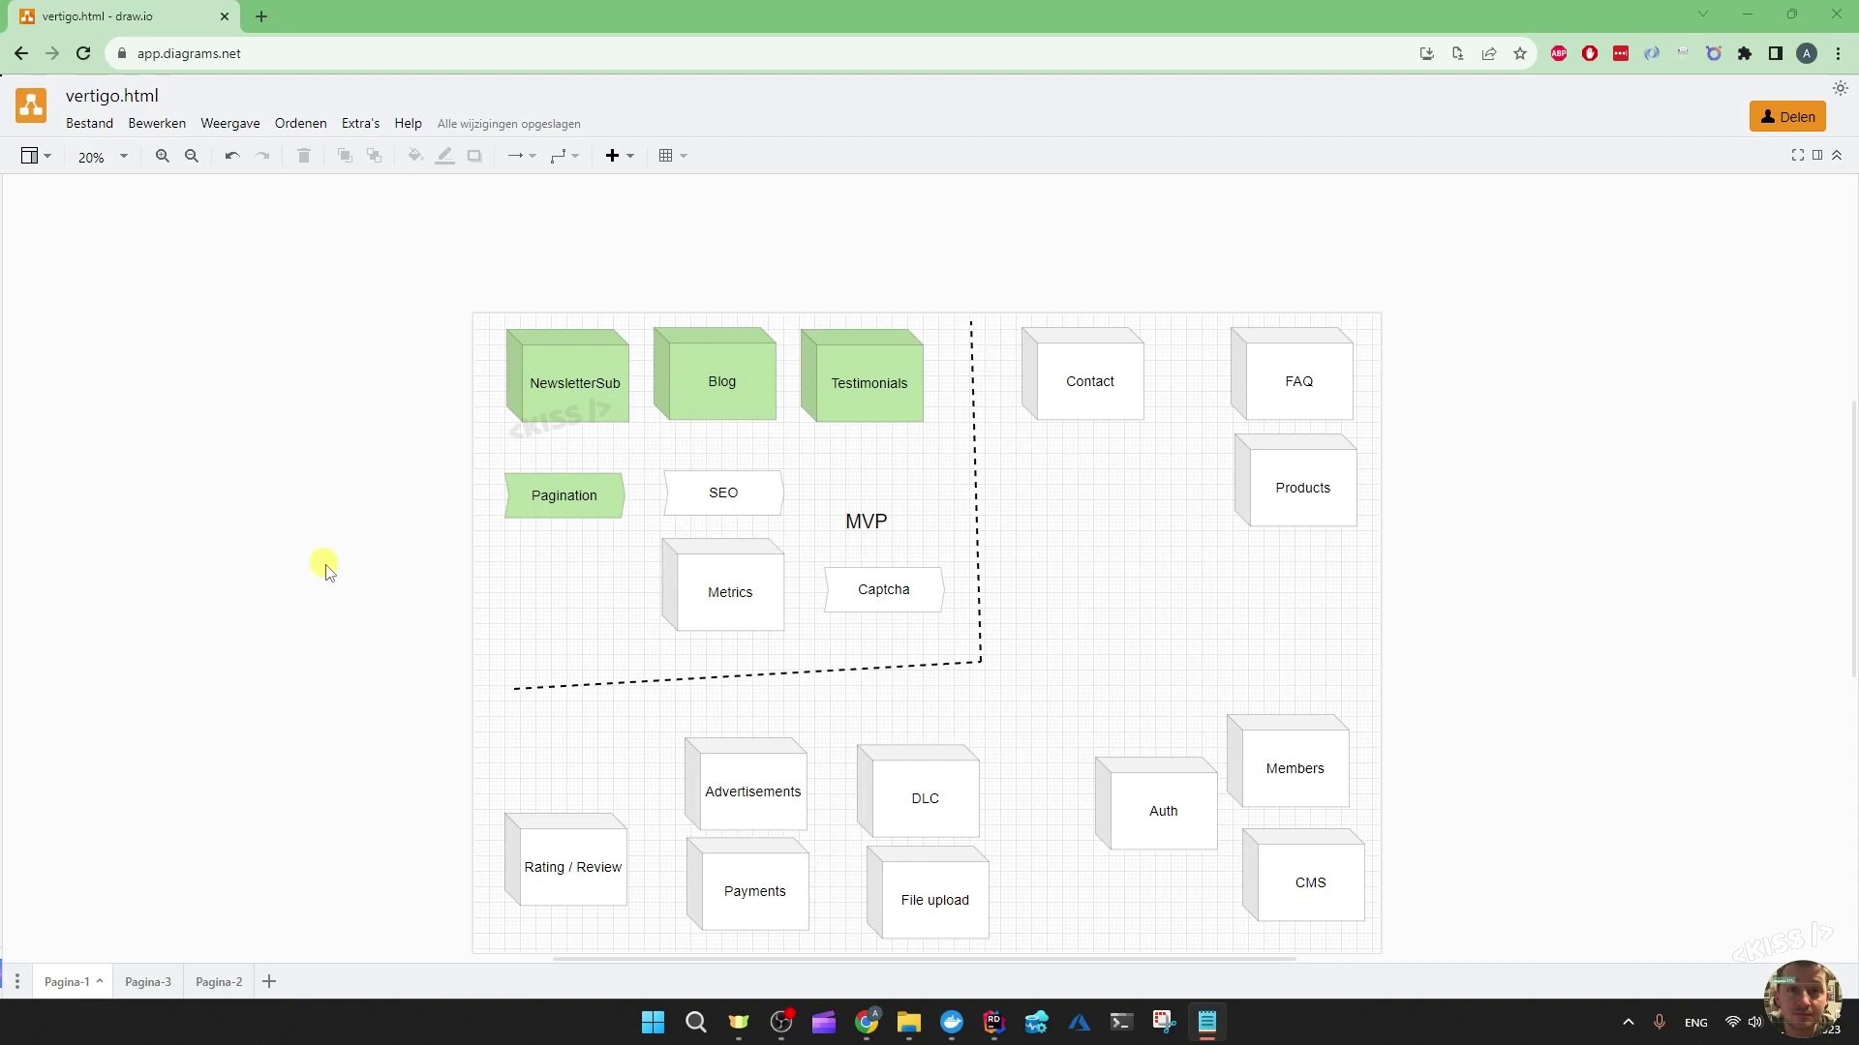
pyautogui.click(726, 622)
pyautogui.click(435, 610)
pyautogui.hotkey('alt', 'Tab')
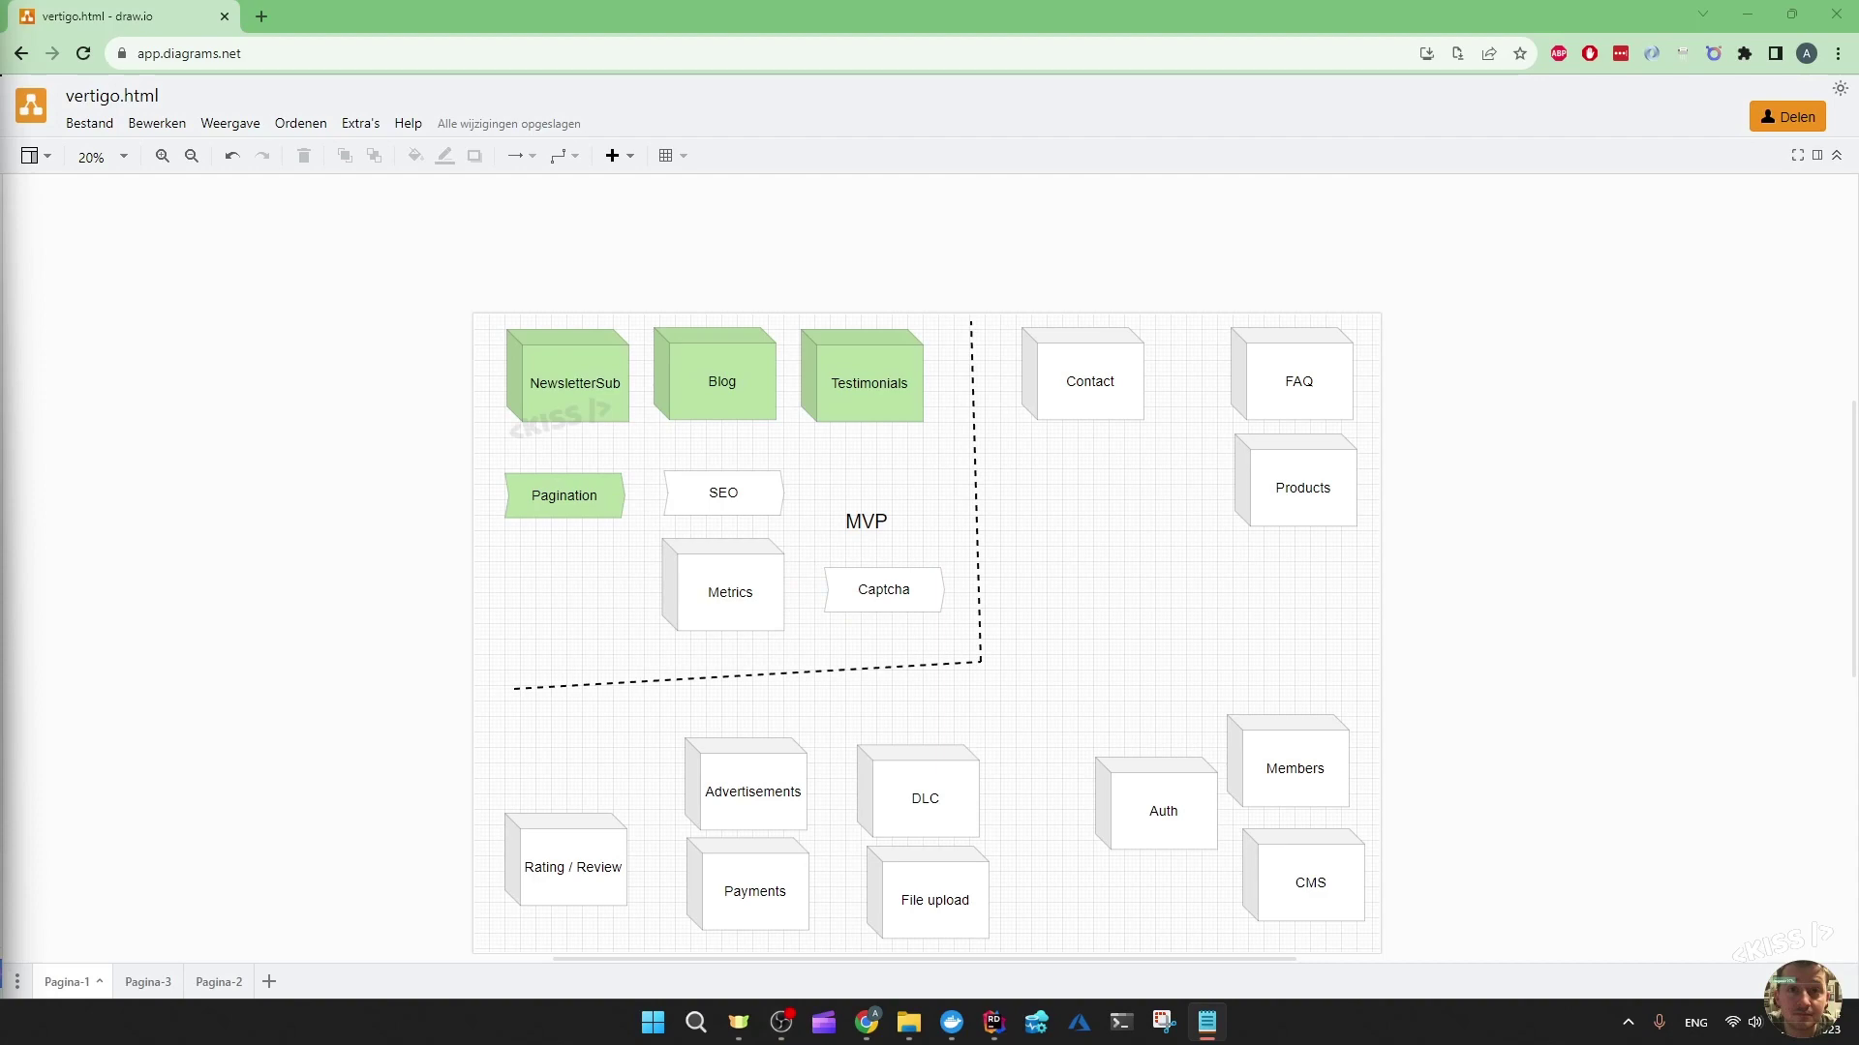